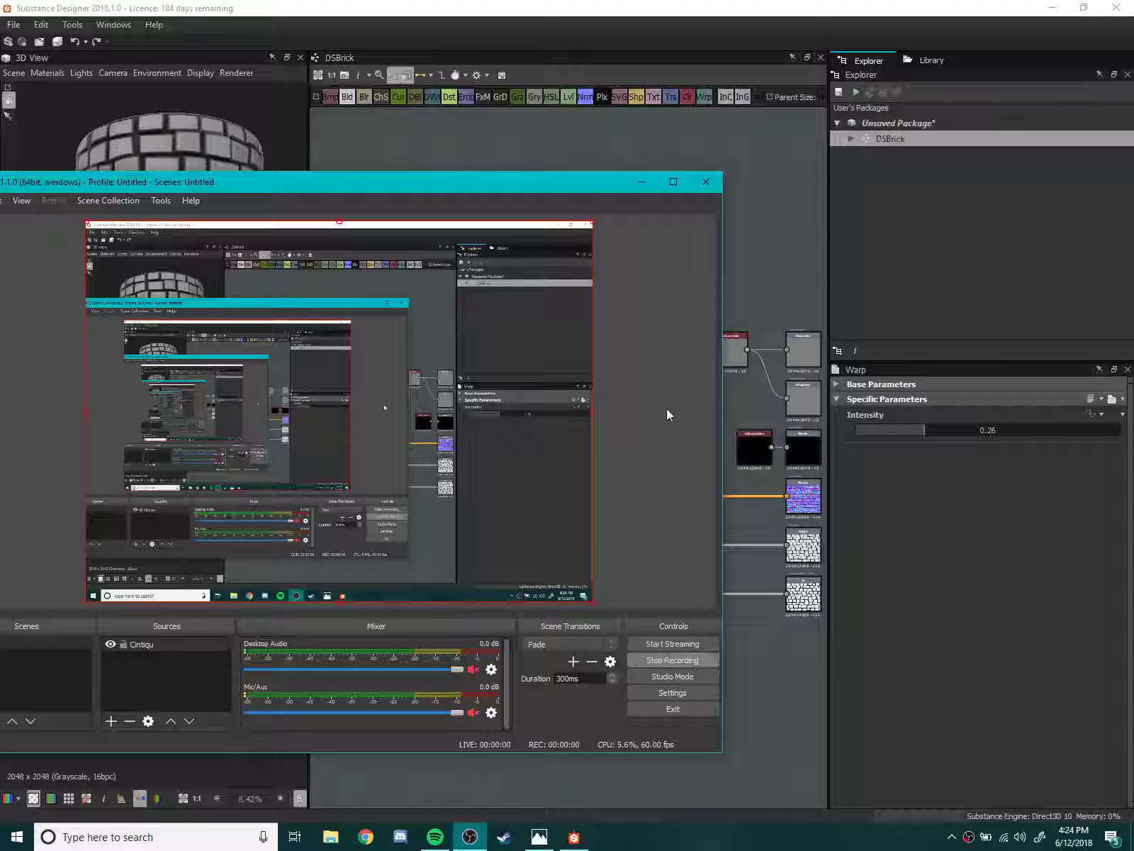
- Minimize the screen recorder to reveal the DSBrick material graph
click(641, 183)
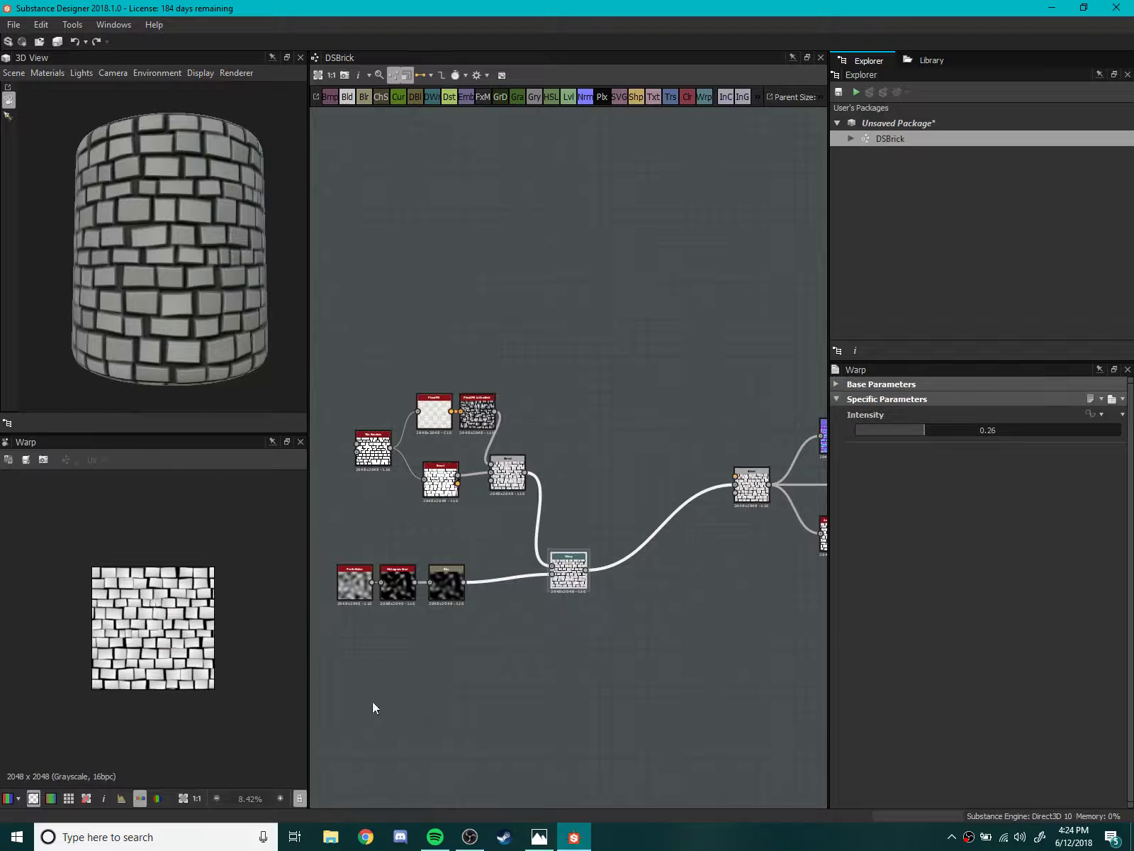
click(446, 840)
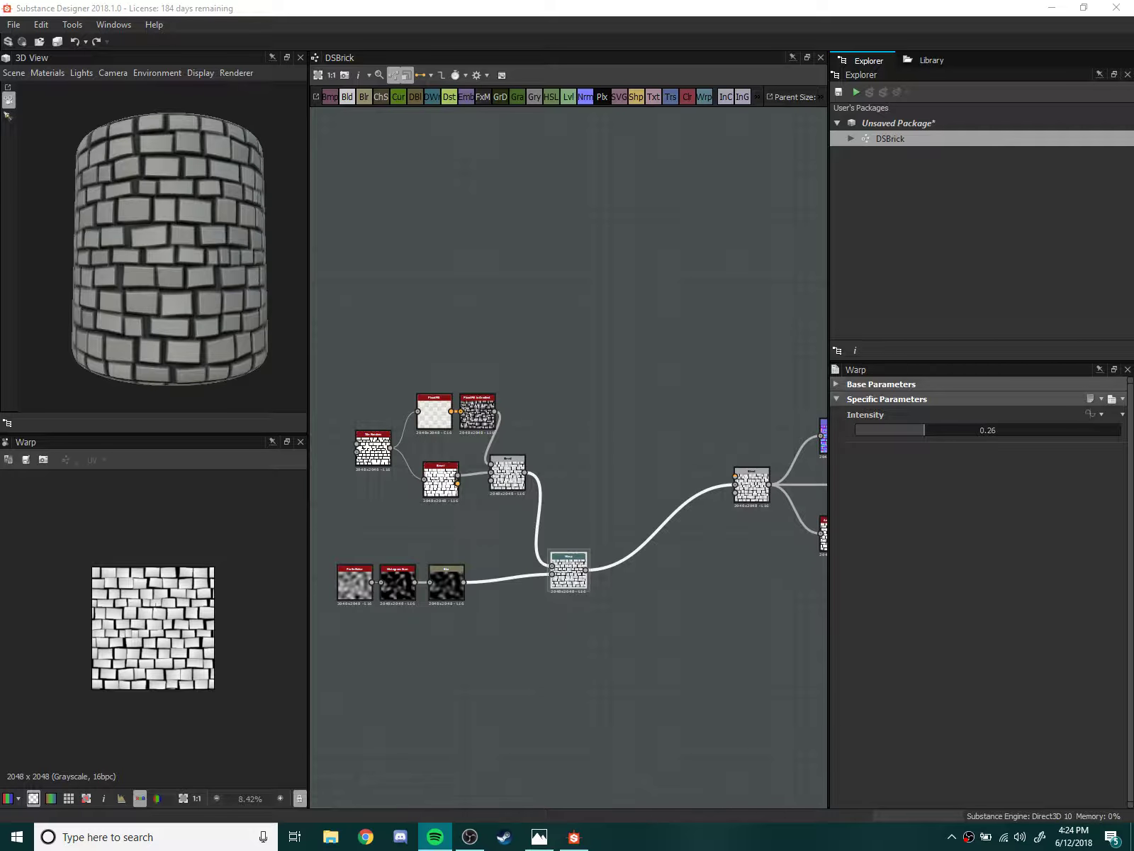
click(461, 423)
- Preview the Tile Random brick pattern output in the 2D view
scroll(545, 494, up, 3)
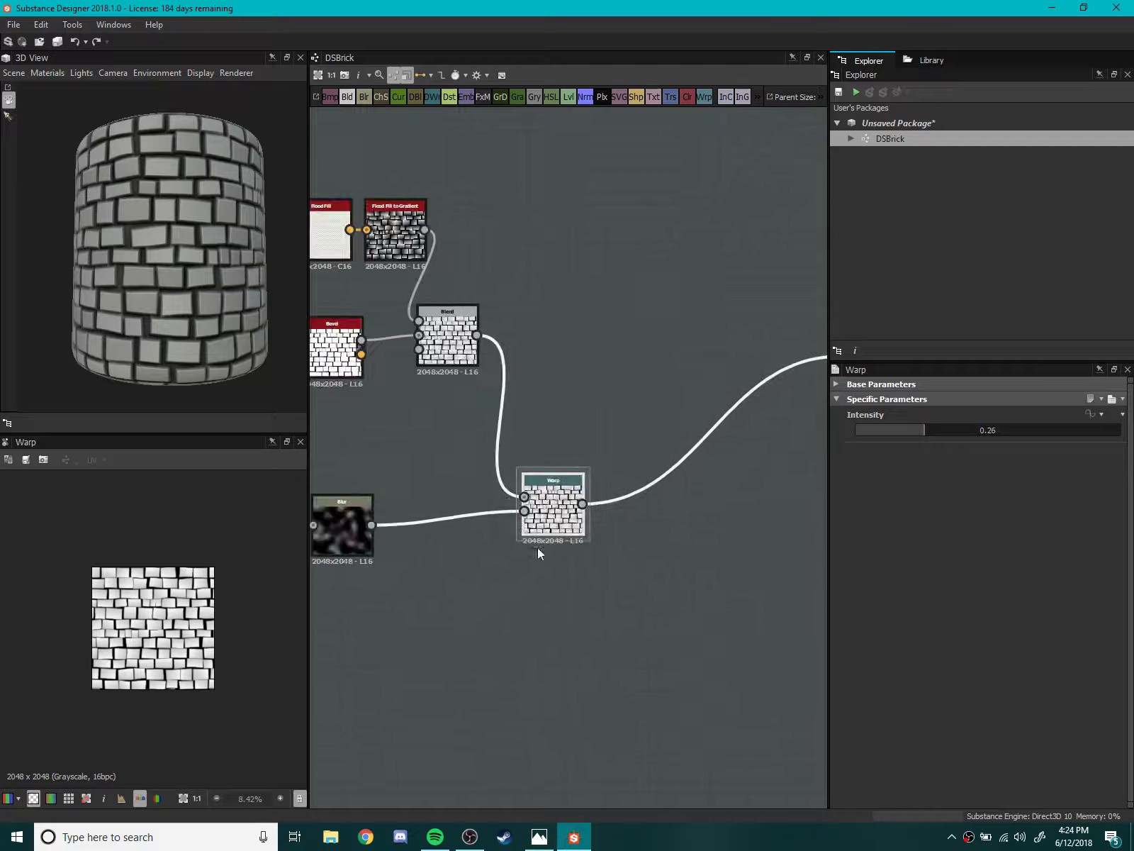
middle_drag(538, 551, 576, 420)
scroll(576, 420, up, 3)
middle_drag(320, 412, 381, 413)
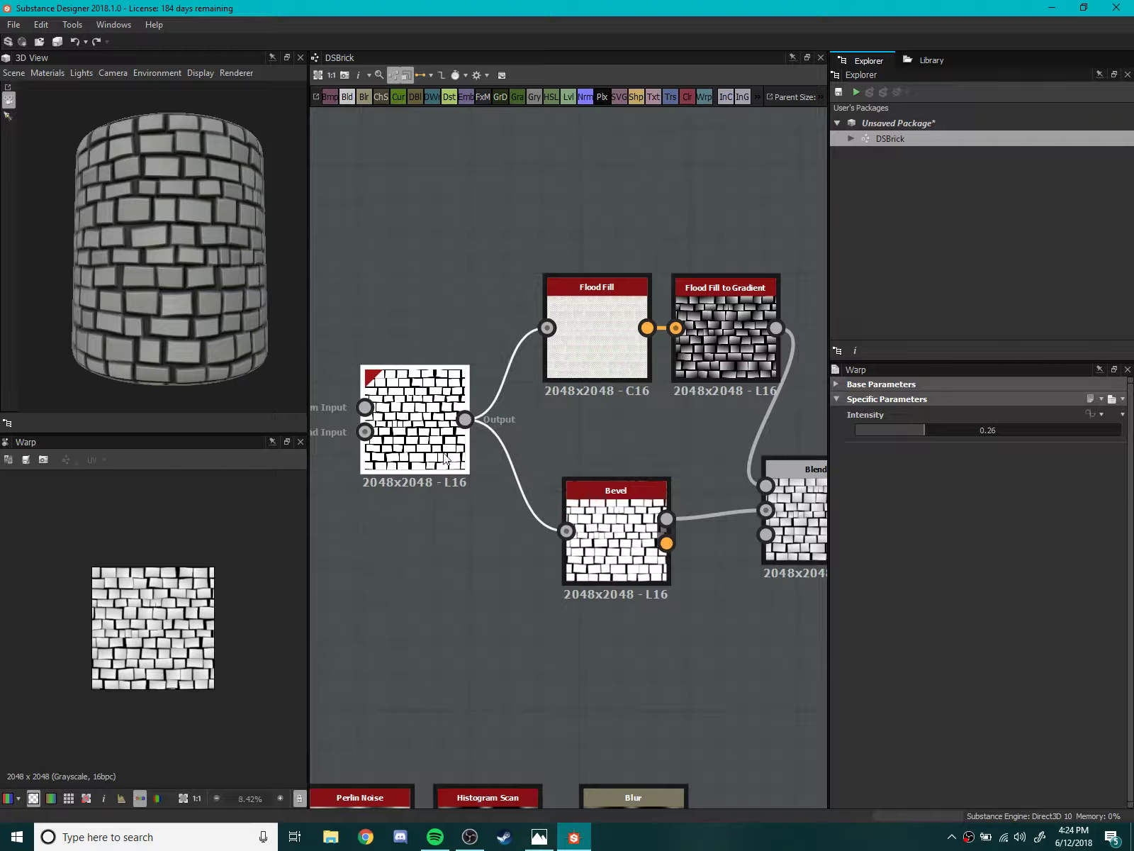
scroll(527, 636, up, 3)
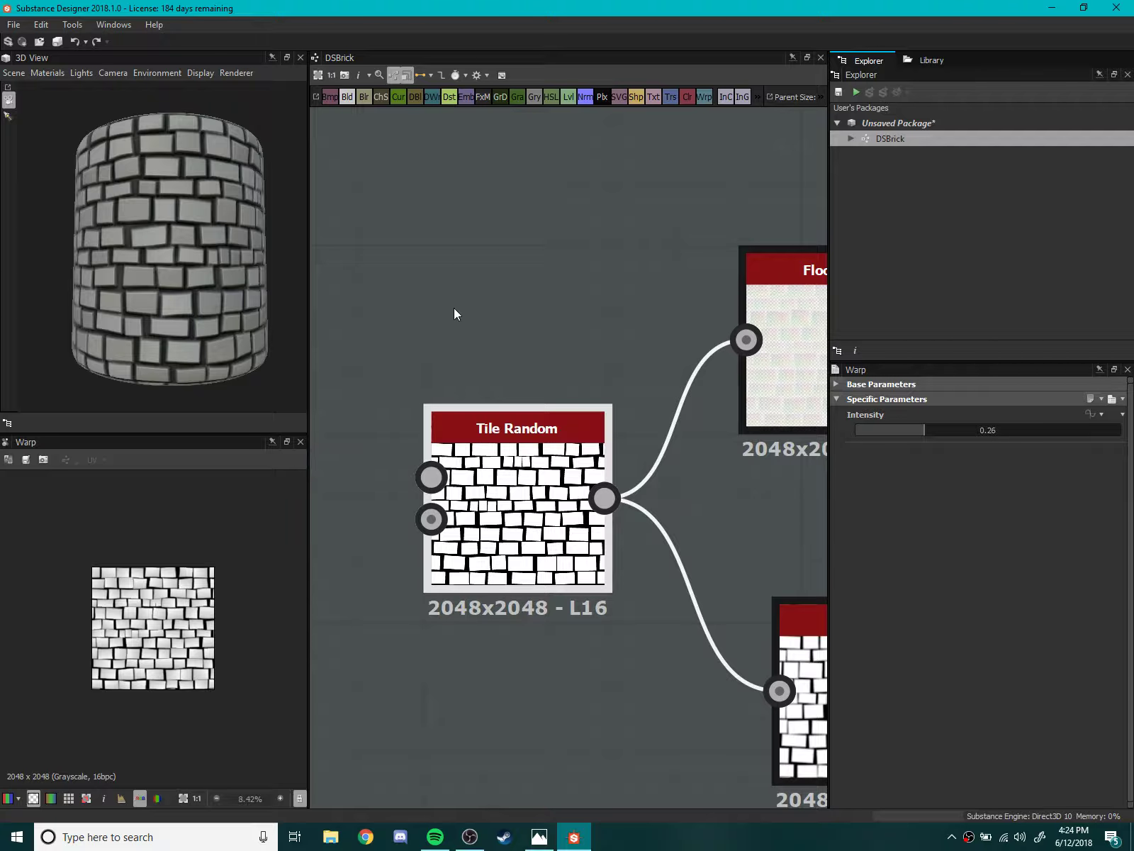
middle_drag(455, 313, 434, 242)
double_click(500, 539)
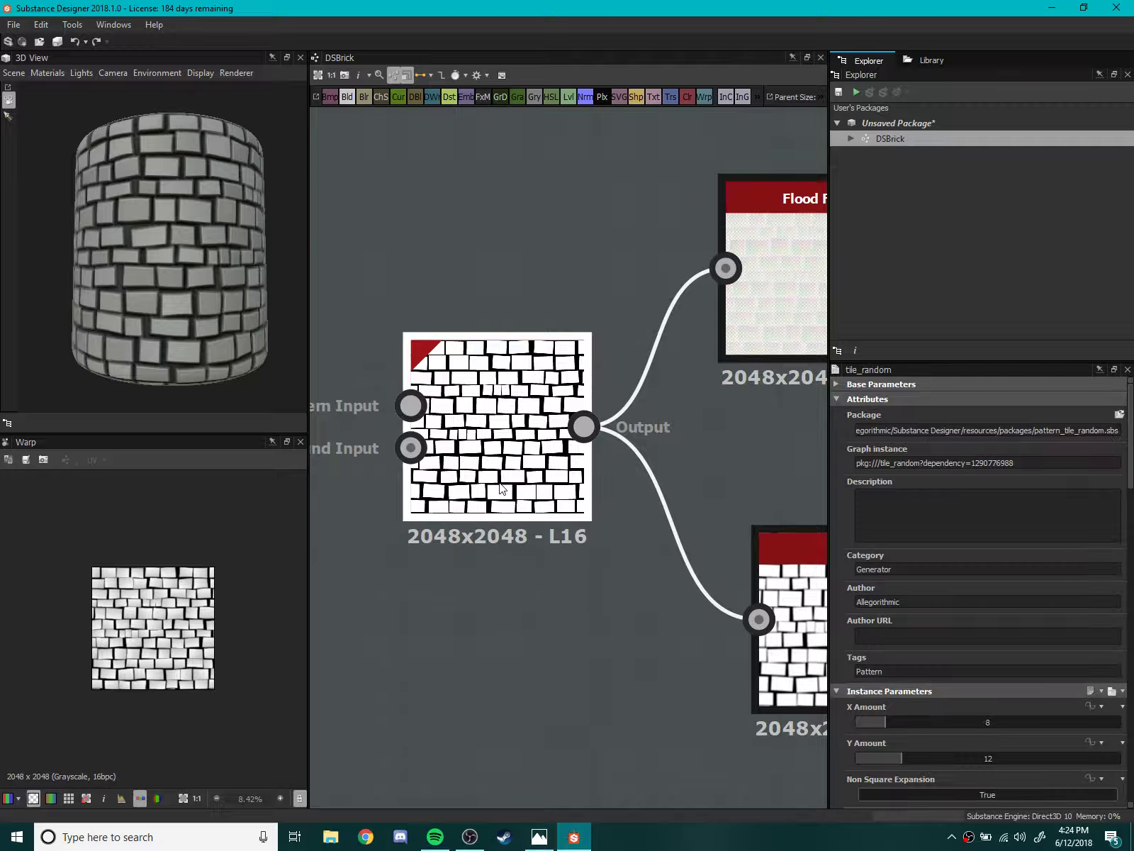
- Preview the Flood Fill output in the 2D view
scroll(155, 607, up, 3)
scroll(161, 612, up, 3)
scroll(161, 611, down, 2)
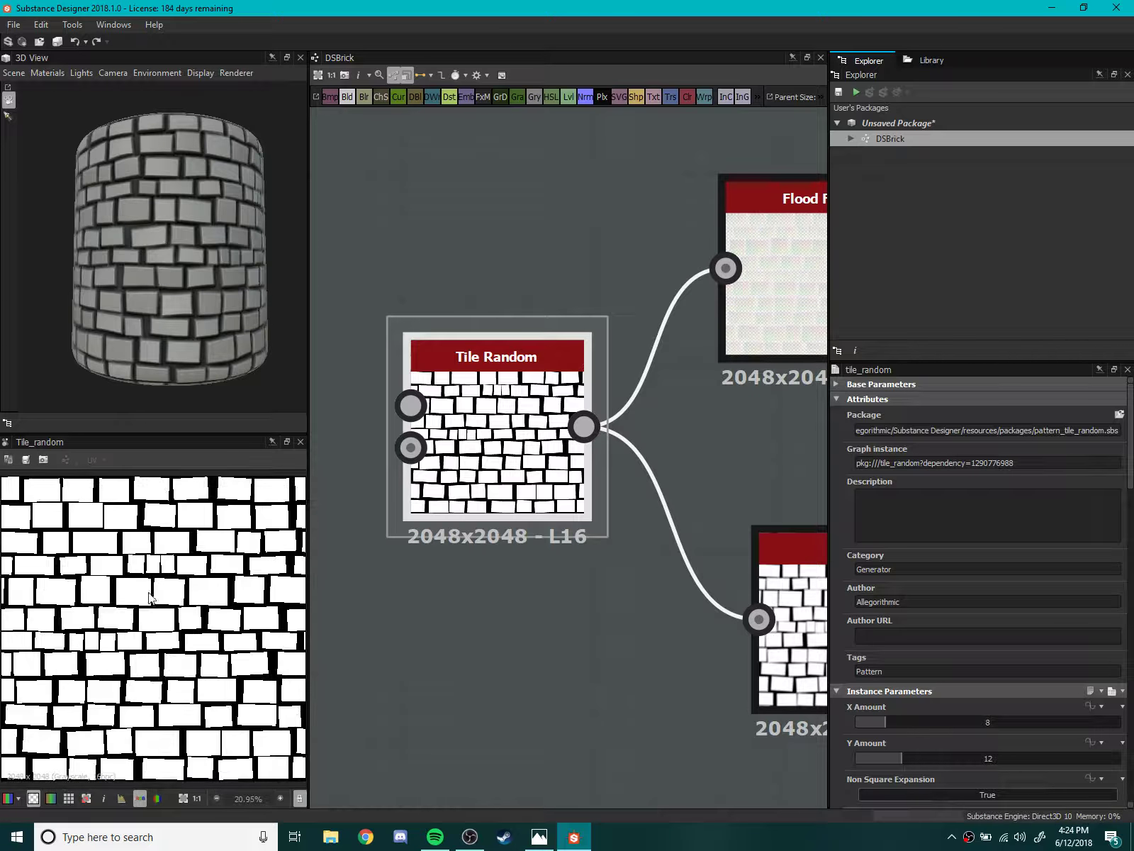
middle_drag(539, 567, 461, 567)
scroll(460, 568, down, 2)
scroll(467, 567, up, 1)
scroll(465, 567, up, 2)
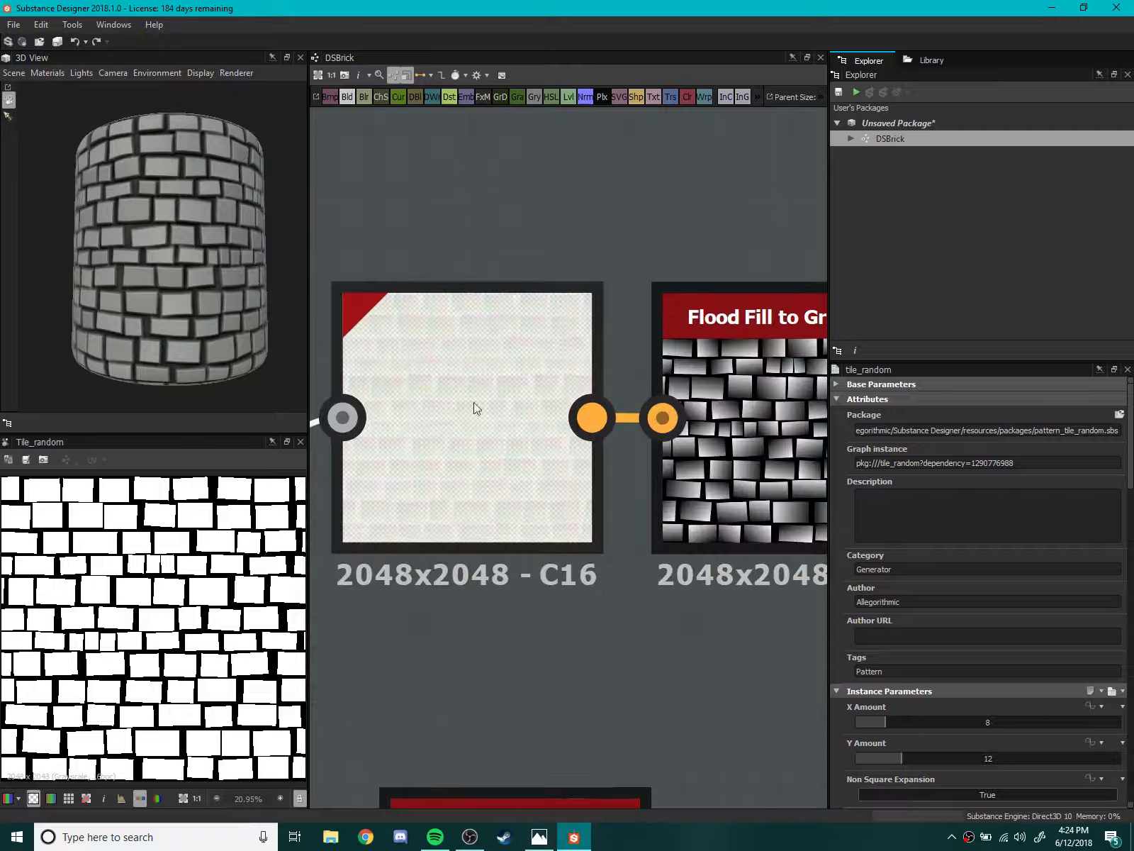
double_click(469, 424)
- Preview the per-brick Flood Fill to Gradient map in 2D, then center the Bevel node
scroll(523, 587, down, 2)
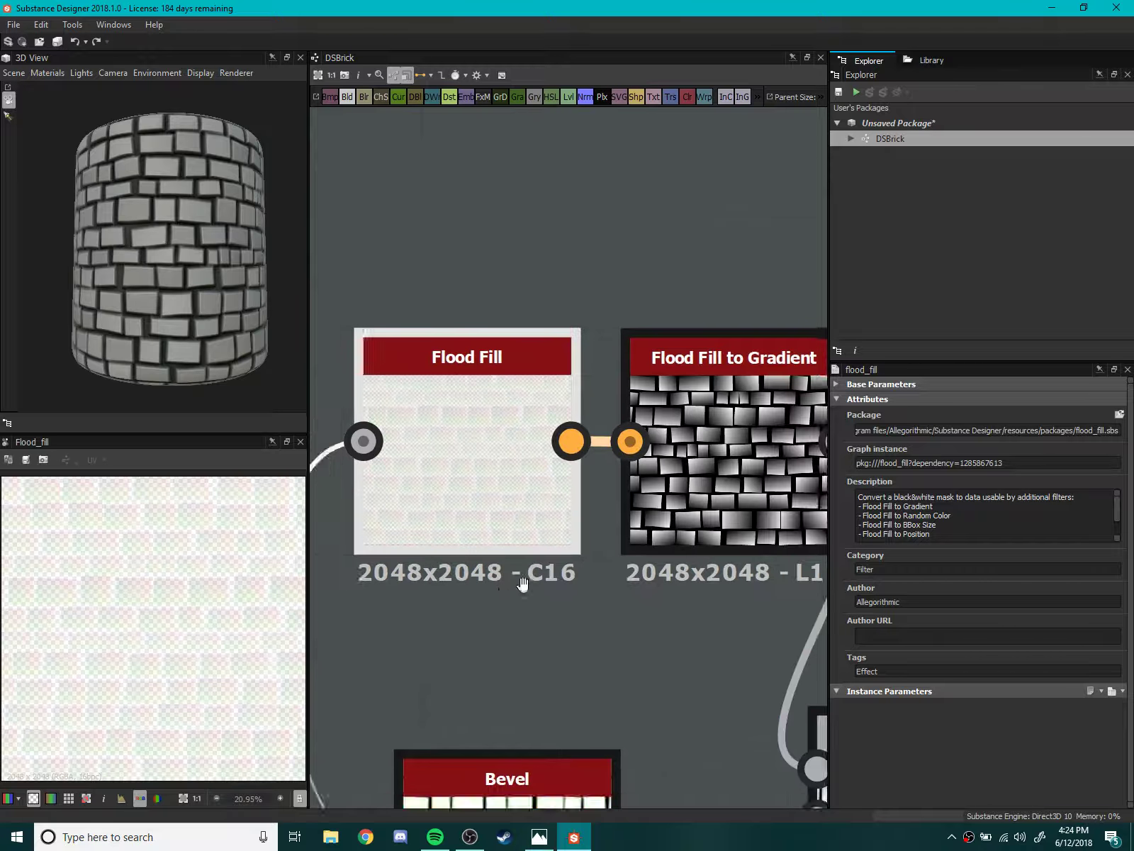
scroll(553, 498, up, 3)
double_click(554, 499)
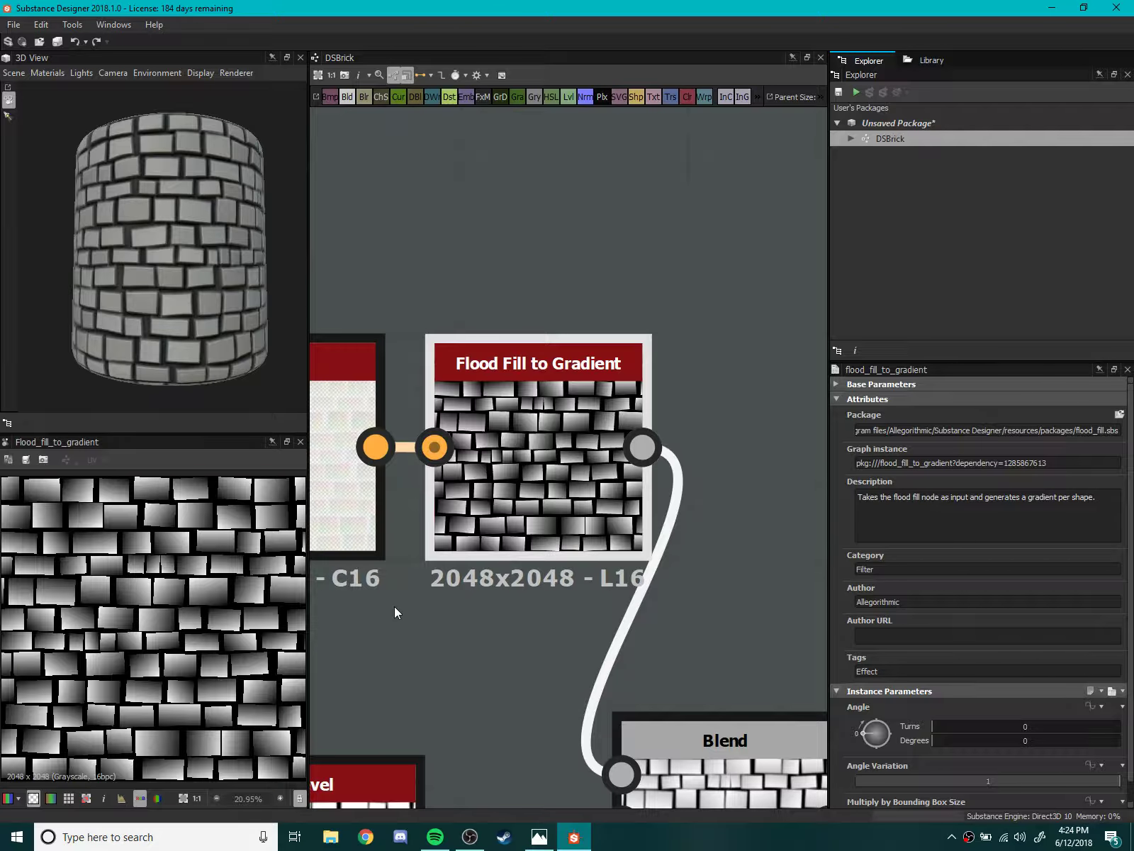
scroll(395, 607, down, 3)
scroll(534, 502, up, 1)
scroll(503, 609, up, 2)
middle_drag(502, 609, 738, 723)
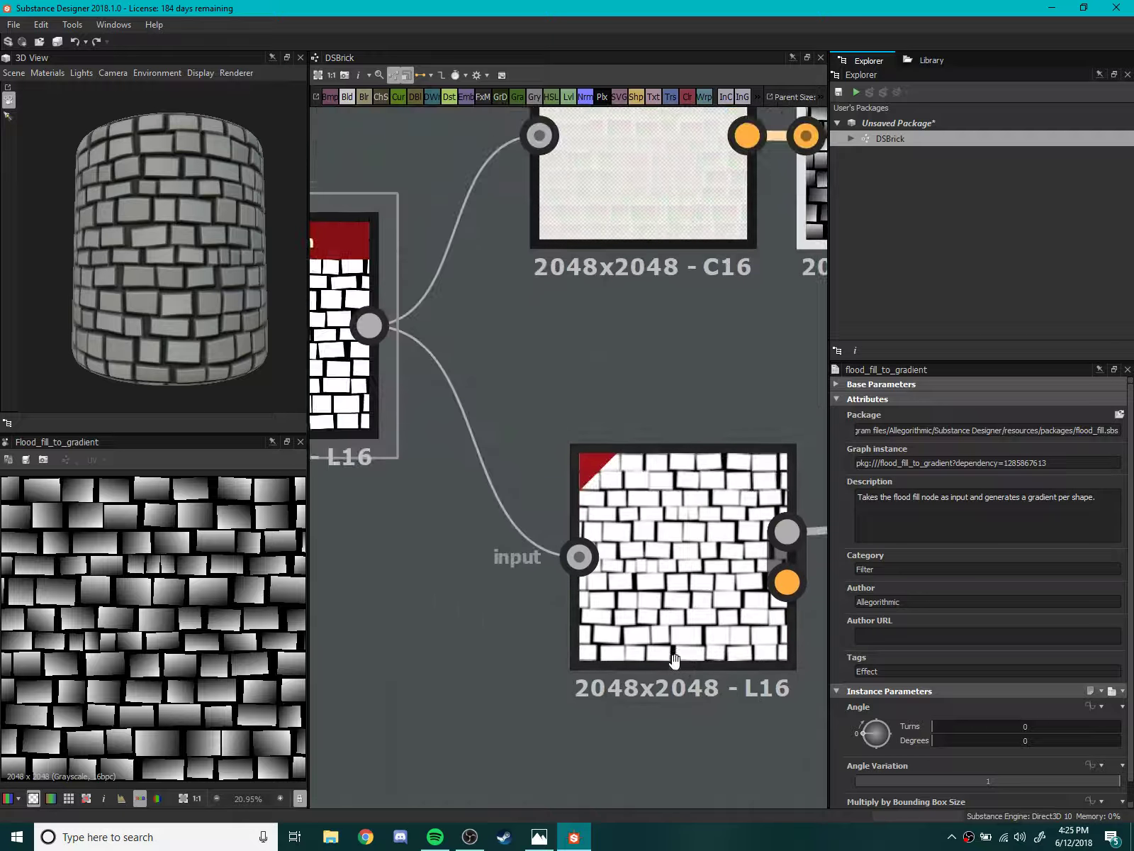
middle_drag(485, 406, 324, 278)
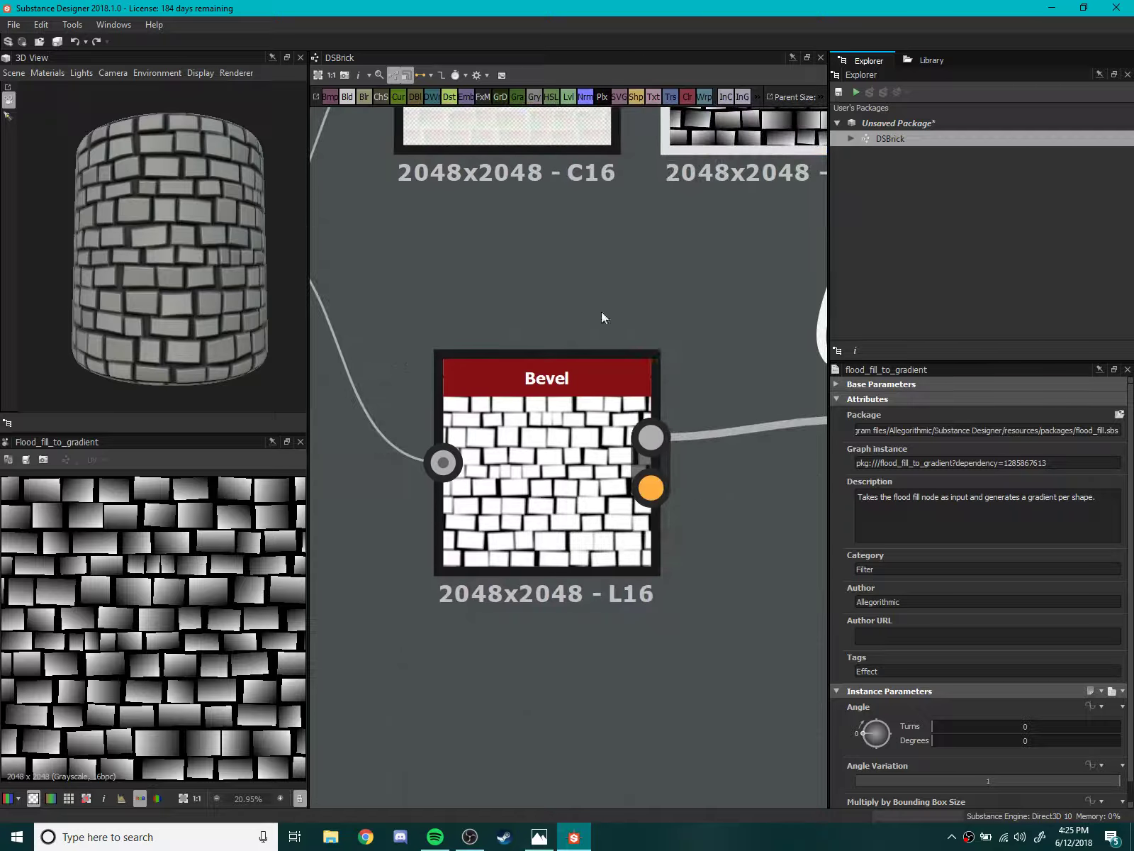
- Compare the Bevel height output against the Tile Random pattern in 2D
double_click(539, 482)
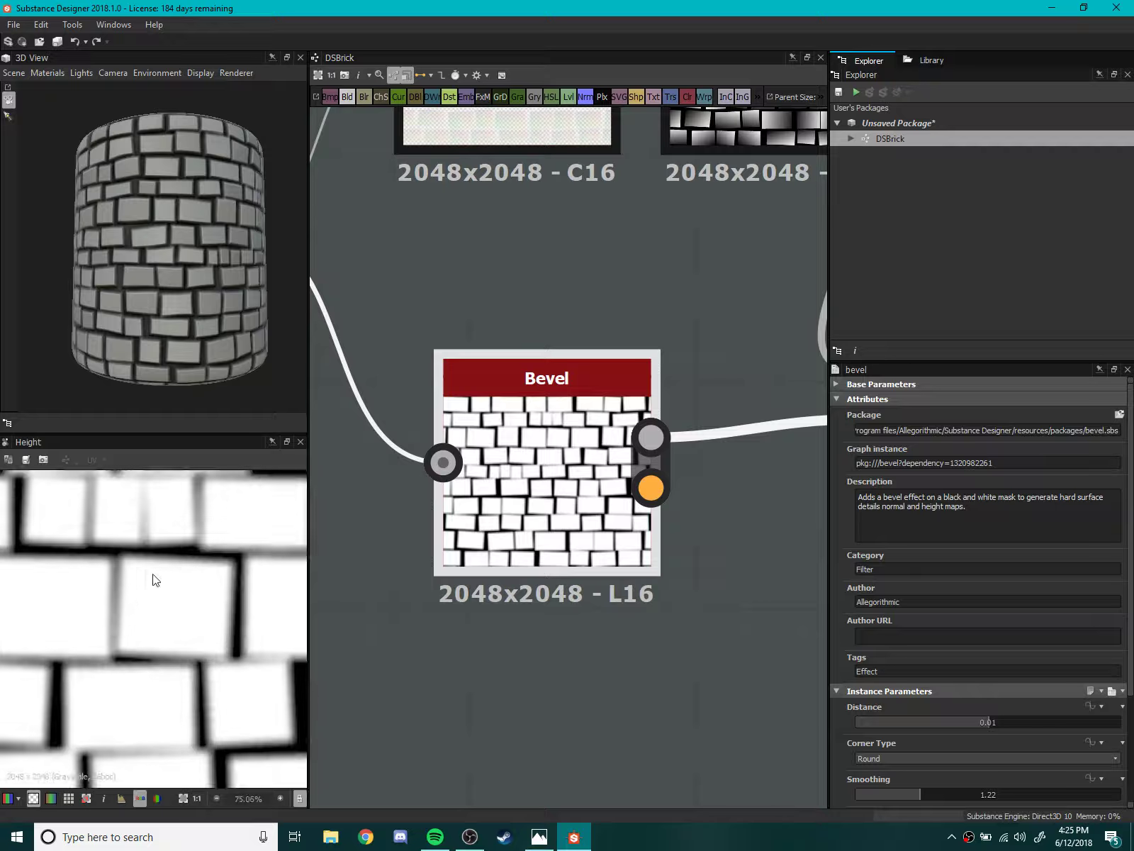
scroll(156, 577, down, 1)
middle_drag(319, 285, 434, 360)
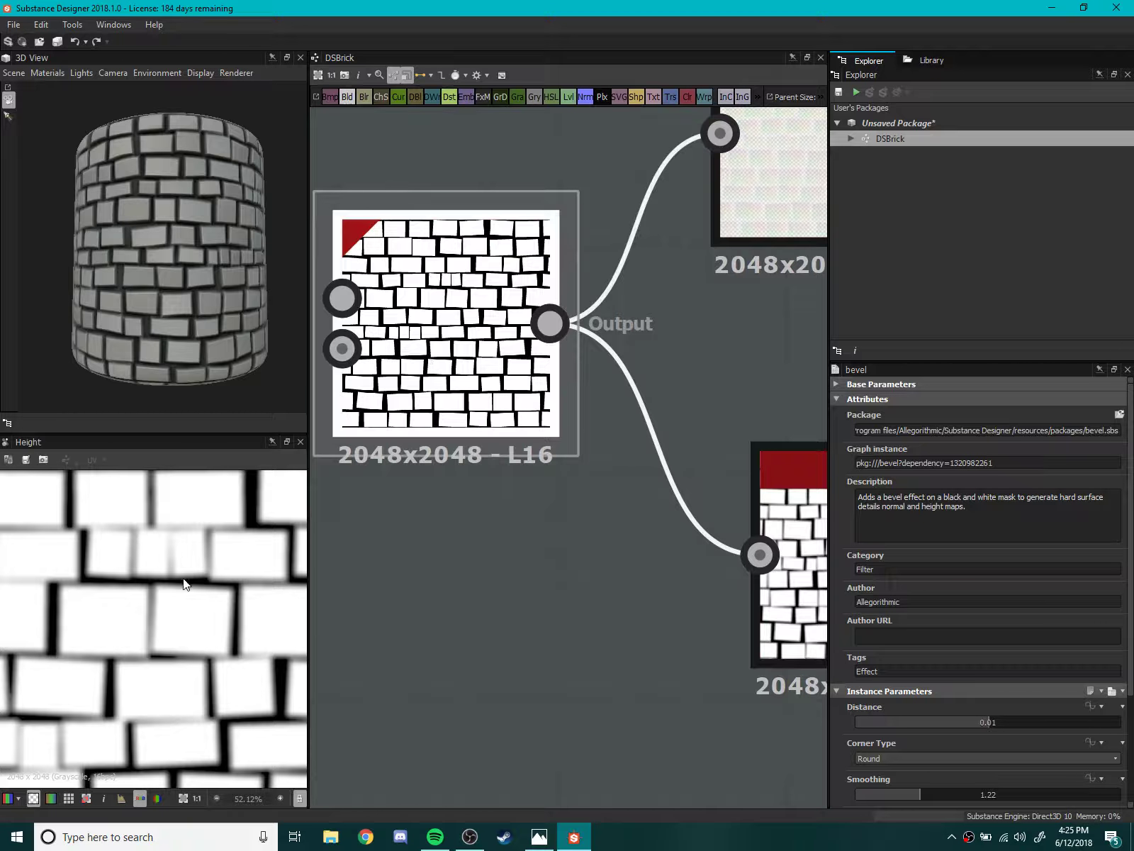
double_click(435, 354)
middle_drag(594, 453, 346, 384)
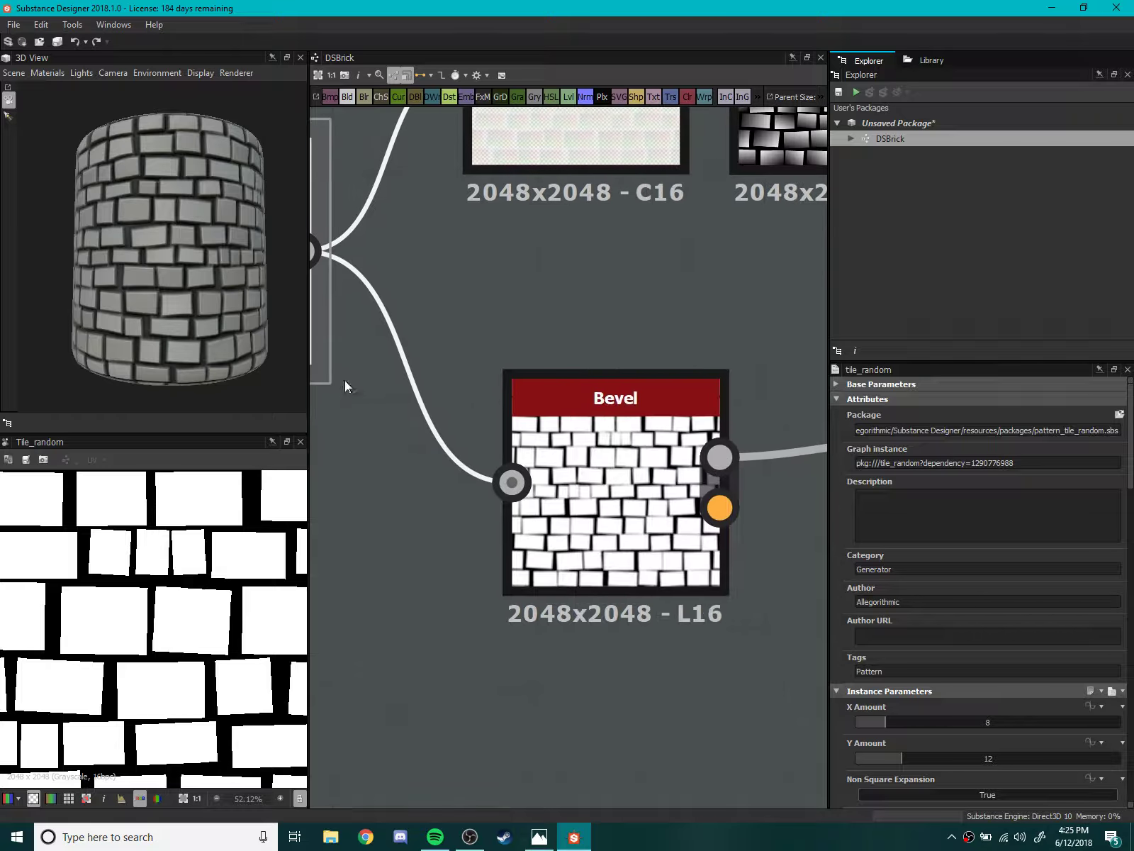
double_click(567, 496)
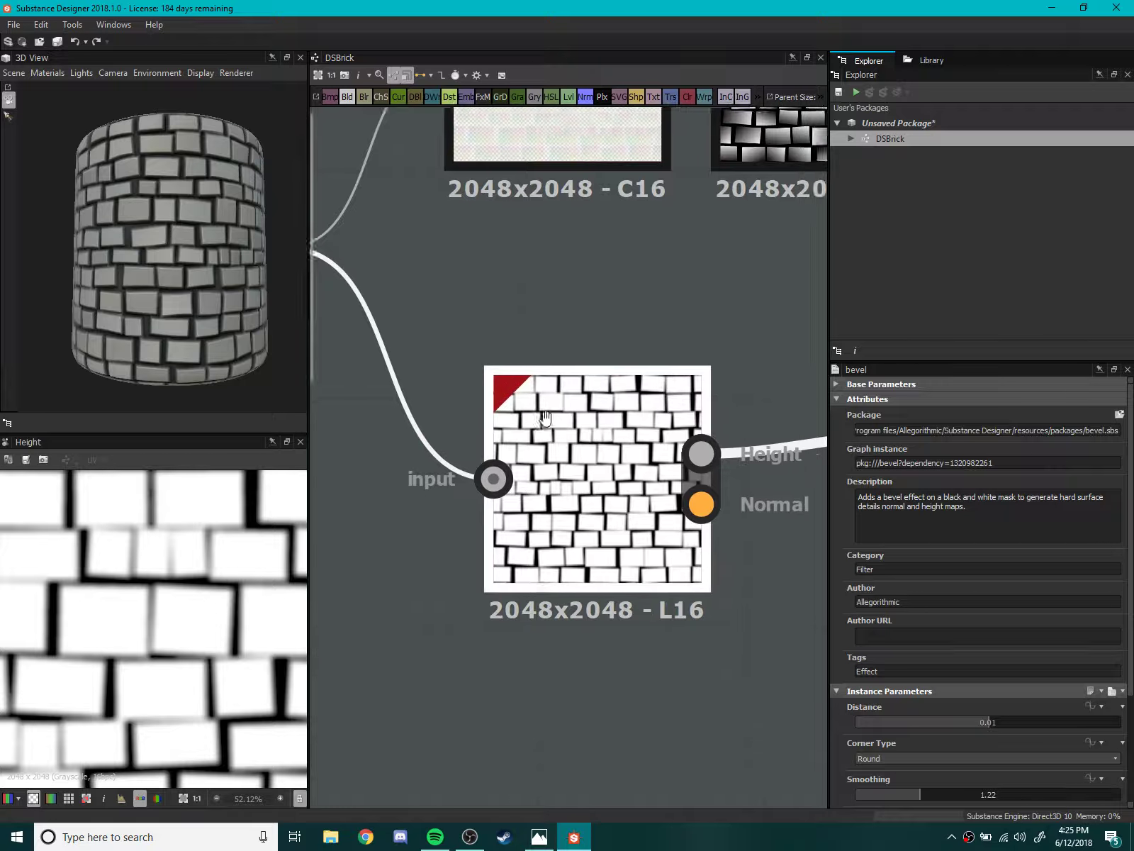
- Preview the Flood Fill to Gradient output again in 2D
scroll(629, 397, down, 3)
middle_drag(629, 396, 504, 404)
scroll(504, 405, up, 3)
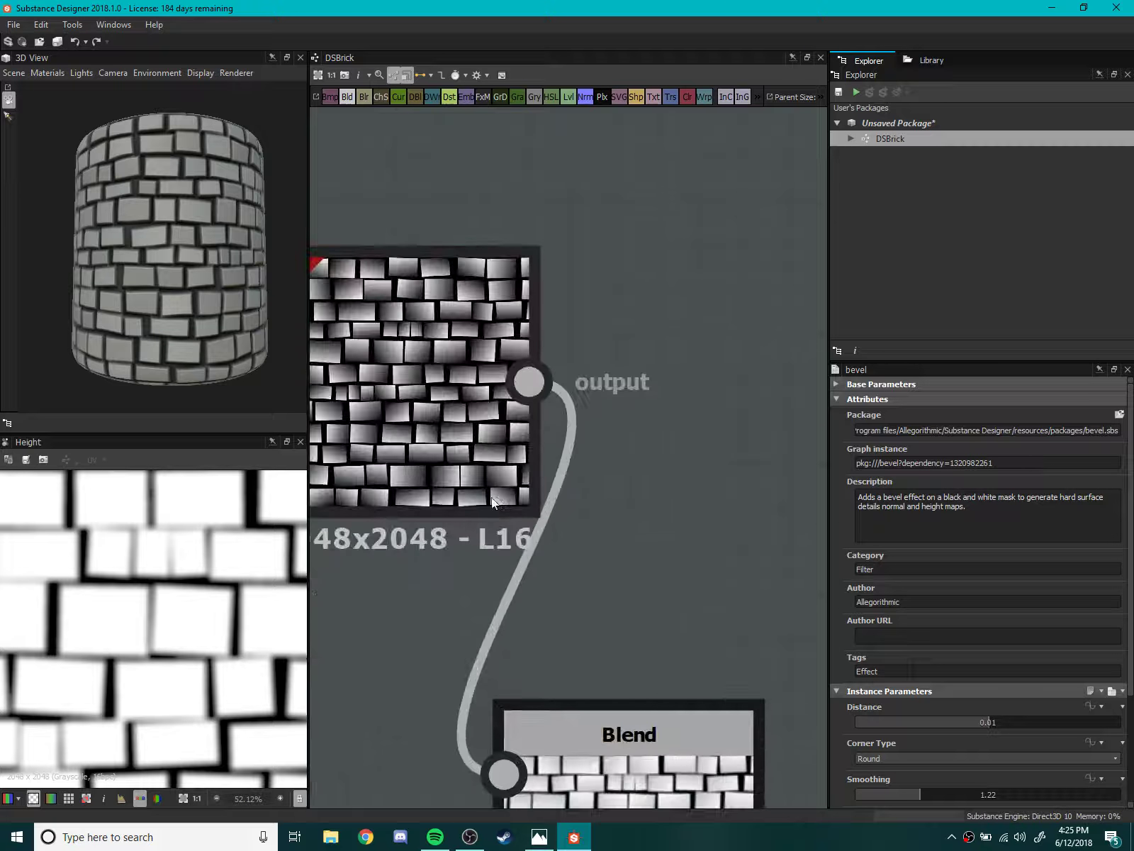
middle_drag(492, 498, 518, 333)
double_click(519, 334)
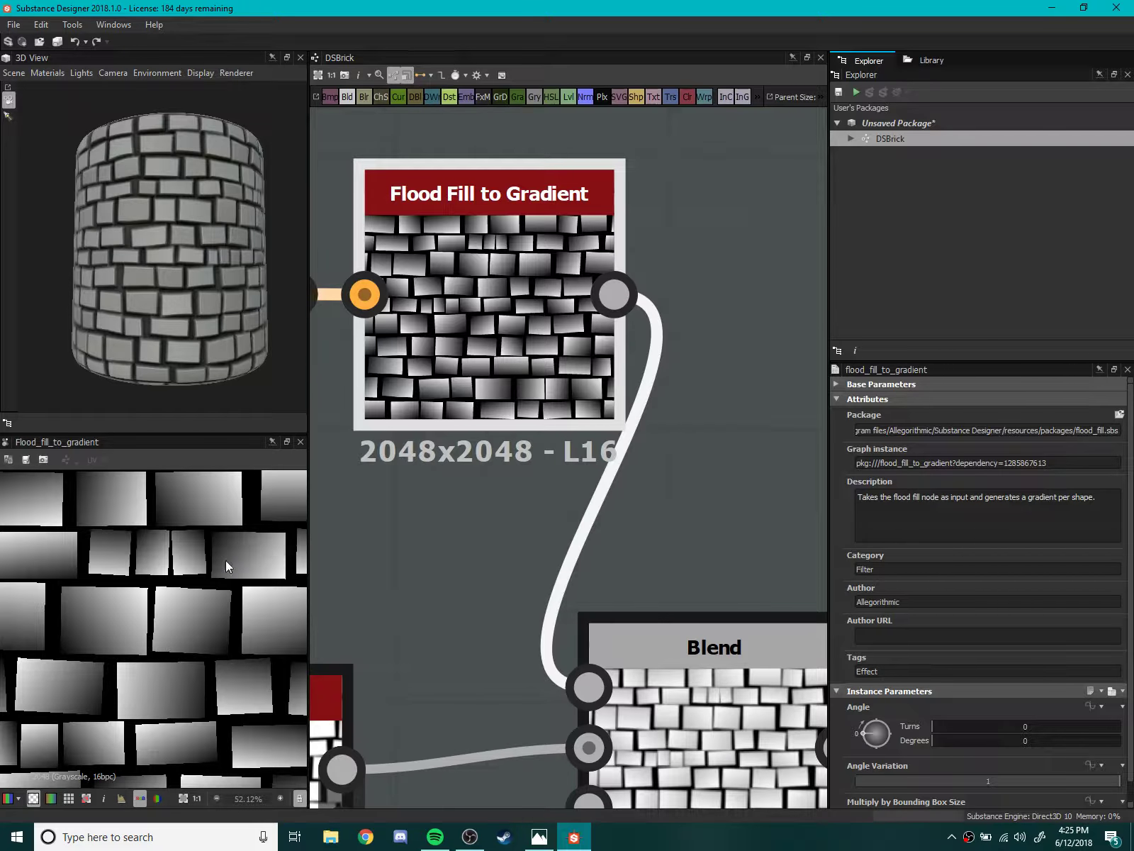
- Preview the Blend node's output in the 2D view
middle_drag(397, 624, 354, 426)
scroll(225, 607, up, 5)
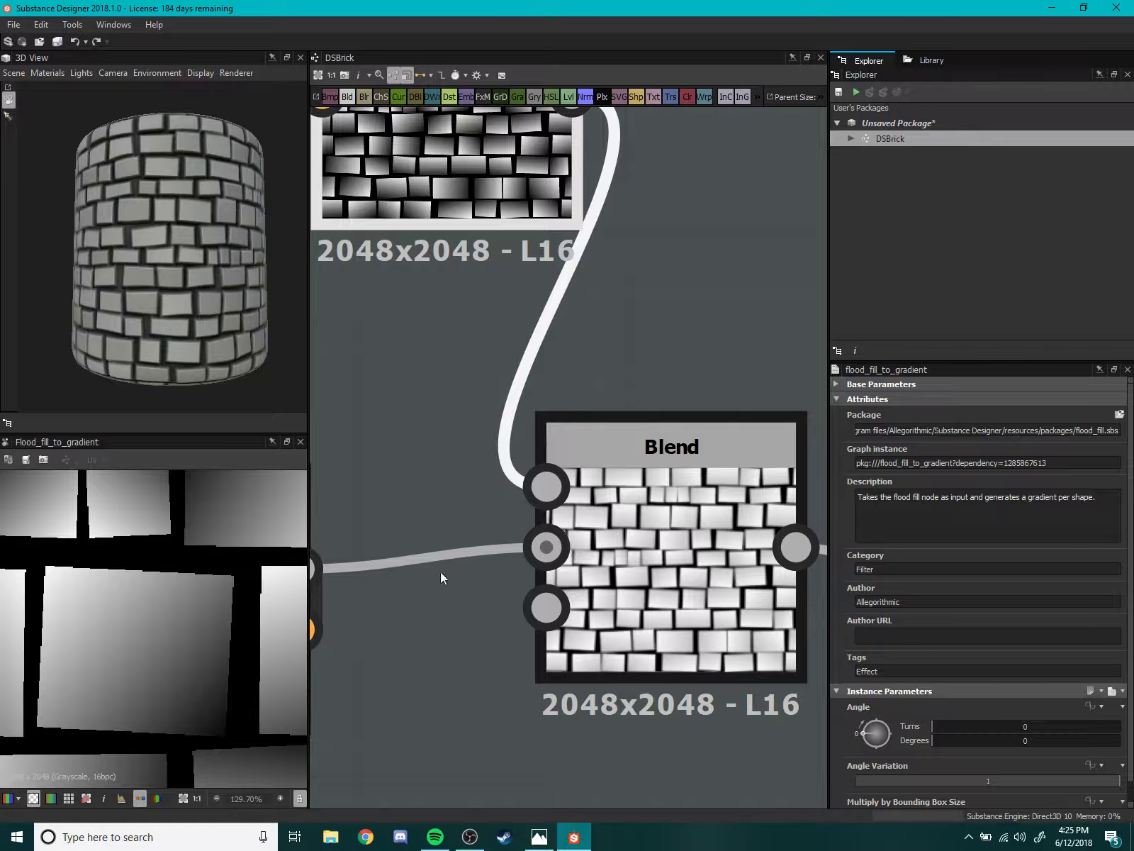
middle_drag(440, 572, 376, 497)
double_click(634, 478)
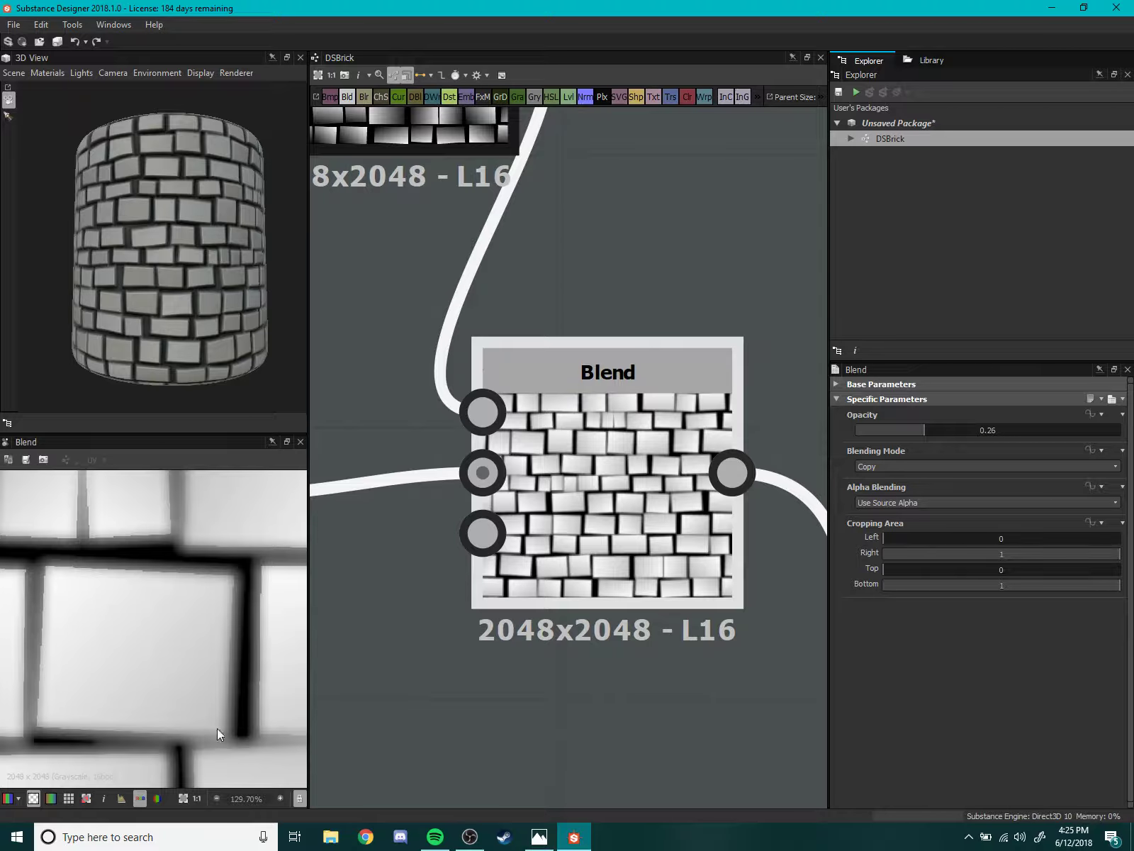
- Preview the Warp node's output in the 2D view
scroll(134, 604, down, 2)
scroll(119, 617, up, 5)
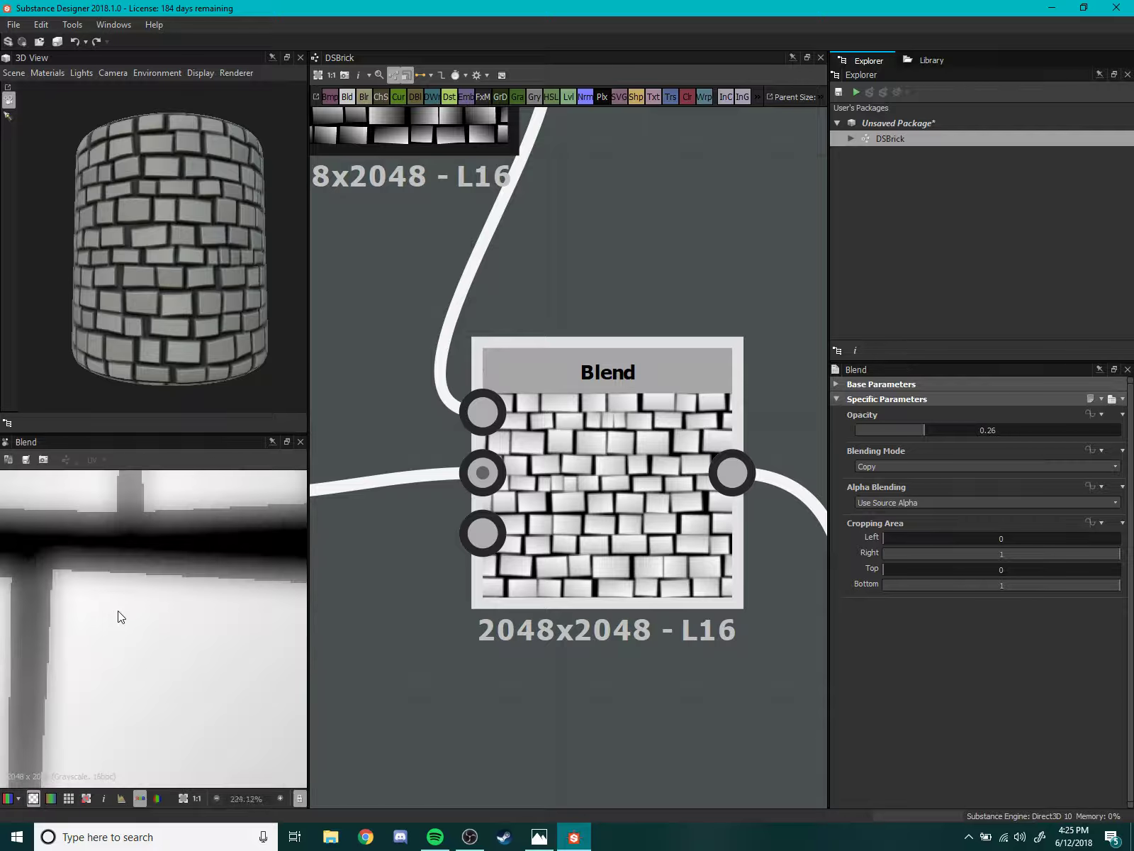
scroll(141, 603, down, 3)
scroll(173, 610, down, 3)
scroll(665, 612, down, 3)
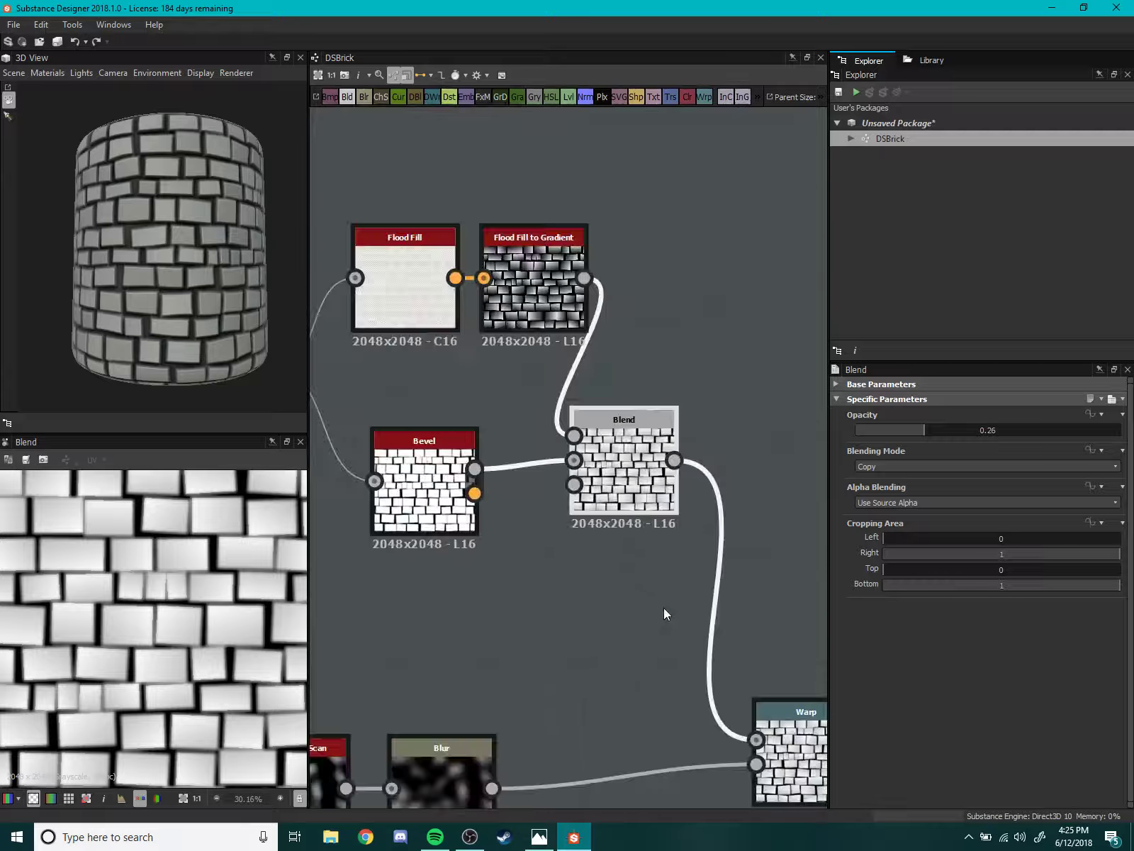
scroll(493, 578, up, 2)
scroll(492, 578, up, 2)
middle_drag(540, 569, 420, 414)
double_click(702, 540)
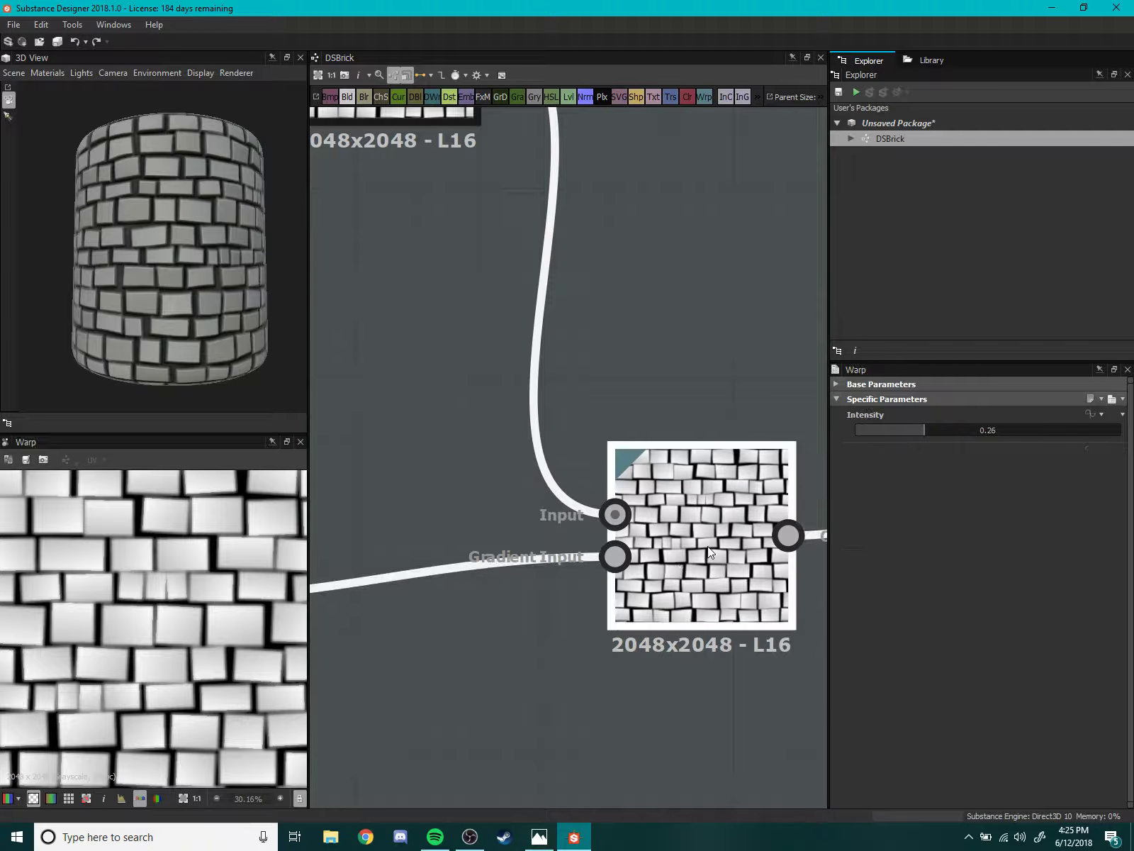
- Frame the Blend, Bevel, Blur and Warp nodes together and select the Blend node
scroll(169, 543, up, 3)
scroll(170, 543, up, 4)
scroll(483, 415, down, 4)
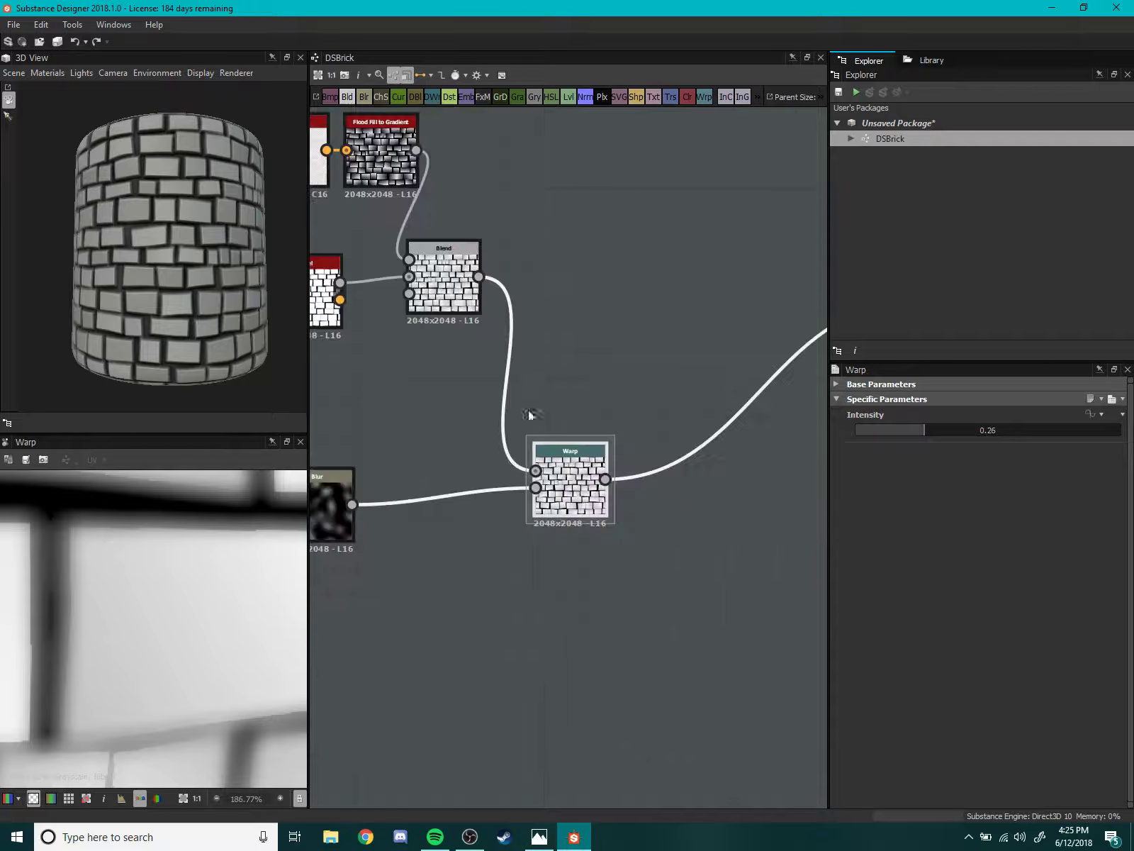
middle_drag(402, 370, 428, 546)
scroll(427, 546, down, 3)
drag(560, 546, 564, 574)
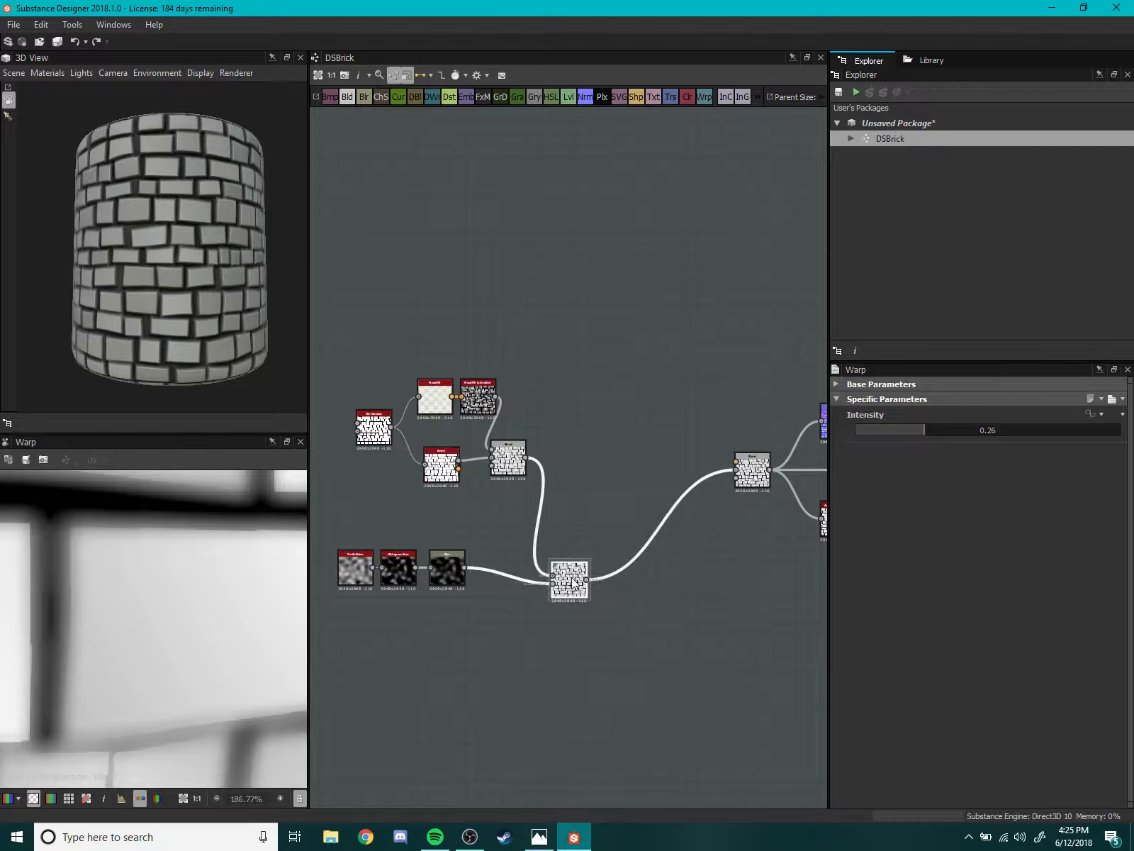
middle_drag(480, 475, 533, 523)
scroll(424, 456, up, 2)
scroll(525, 460, up, 1)
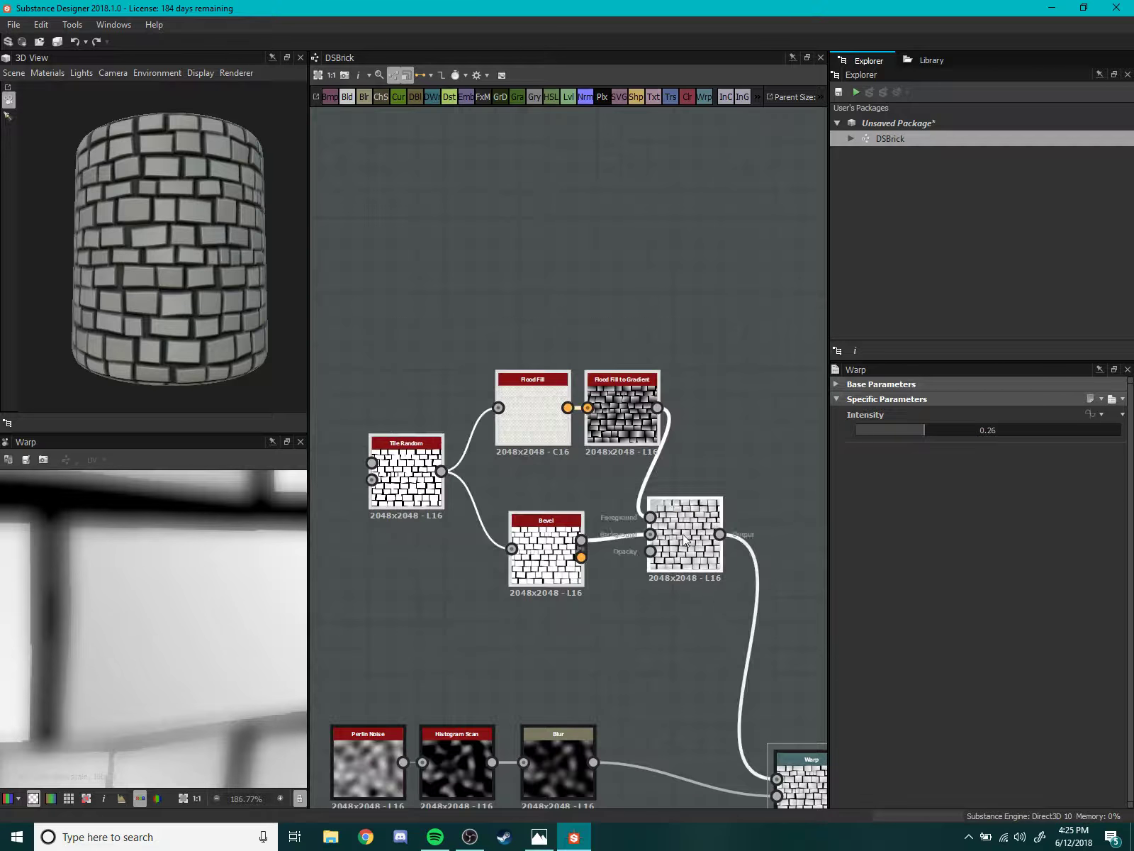
middle_drag(822, 491, 679, 346)
scroll(702, 368, up, 2)
scroll(714, 432, down, 1)
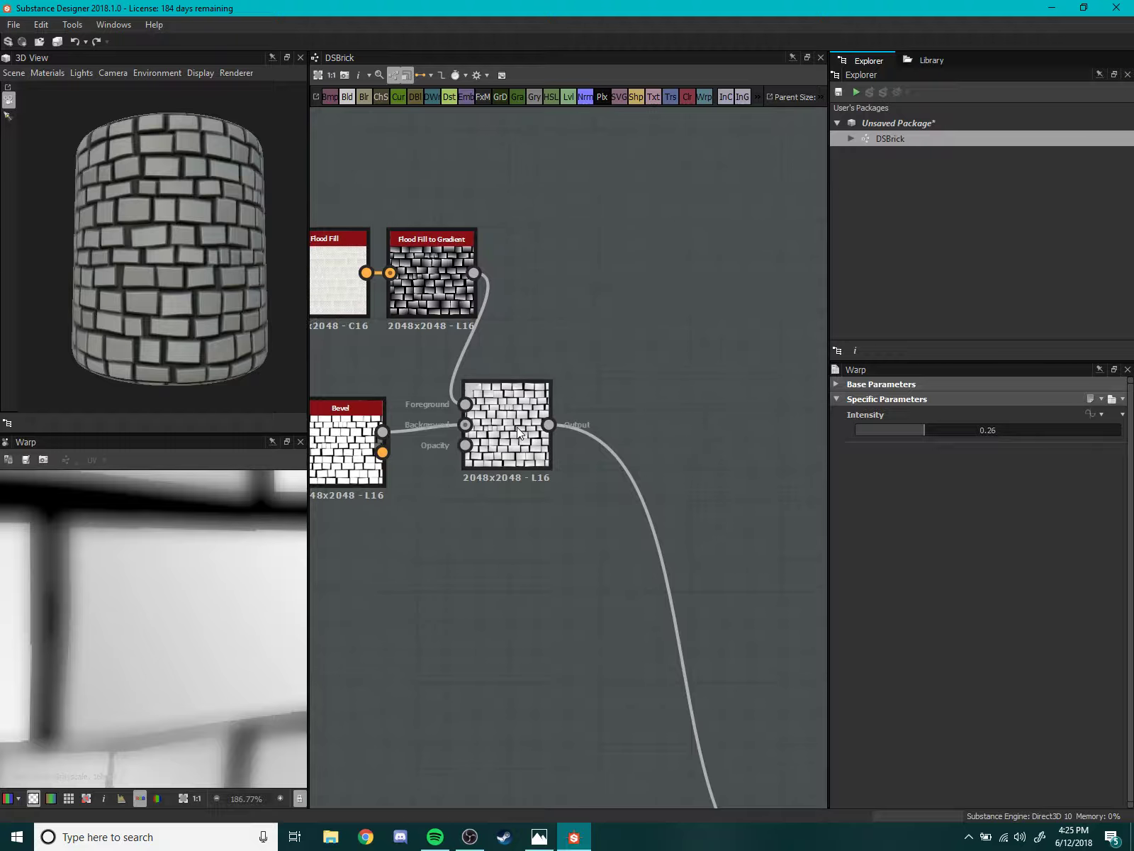
click(517, 427)
- Add a Levels node under Blend and shift its midtones to brighten the bricks
scroll(517, 427, up, 2)
key(space)
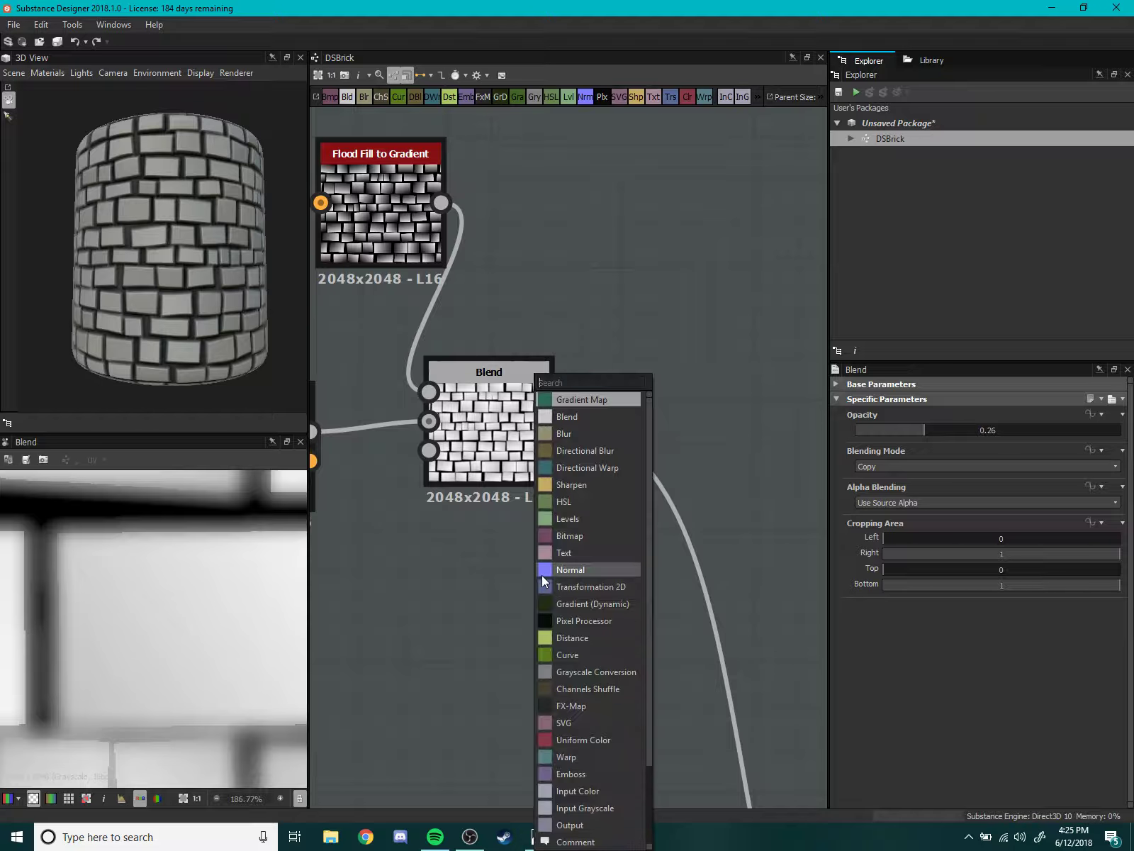
text(levels)
key(Return)
mouse_move(541, 574)
mouse_down()
mouse_move(633, 551)
mouse_move(546, 596)
mouse_up()
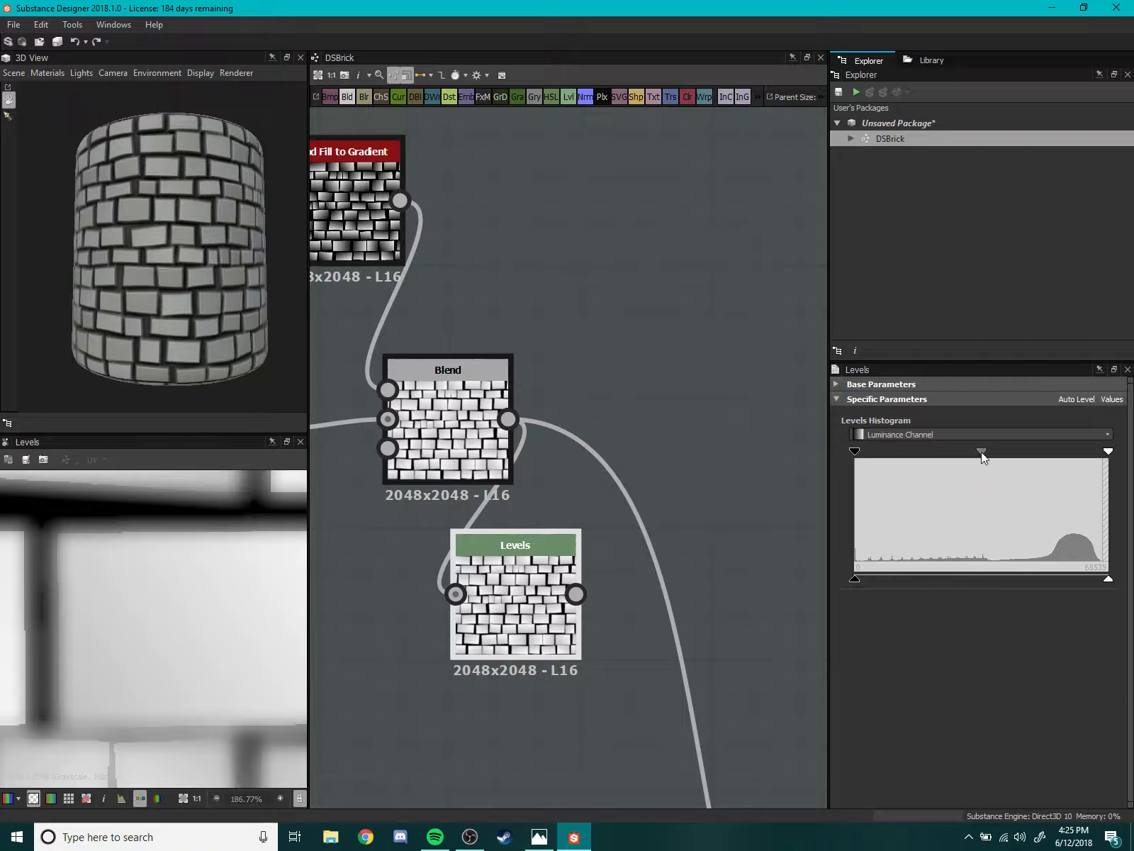
drag(981, 452, 951, 450)
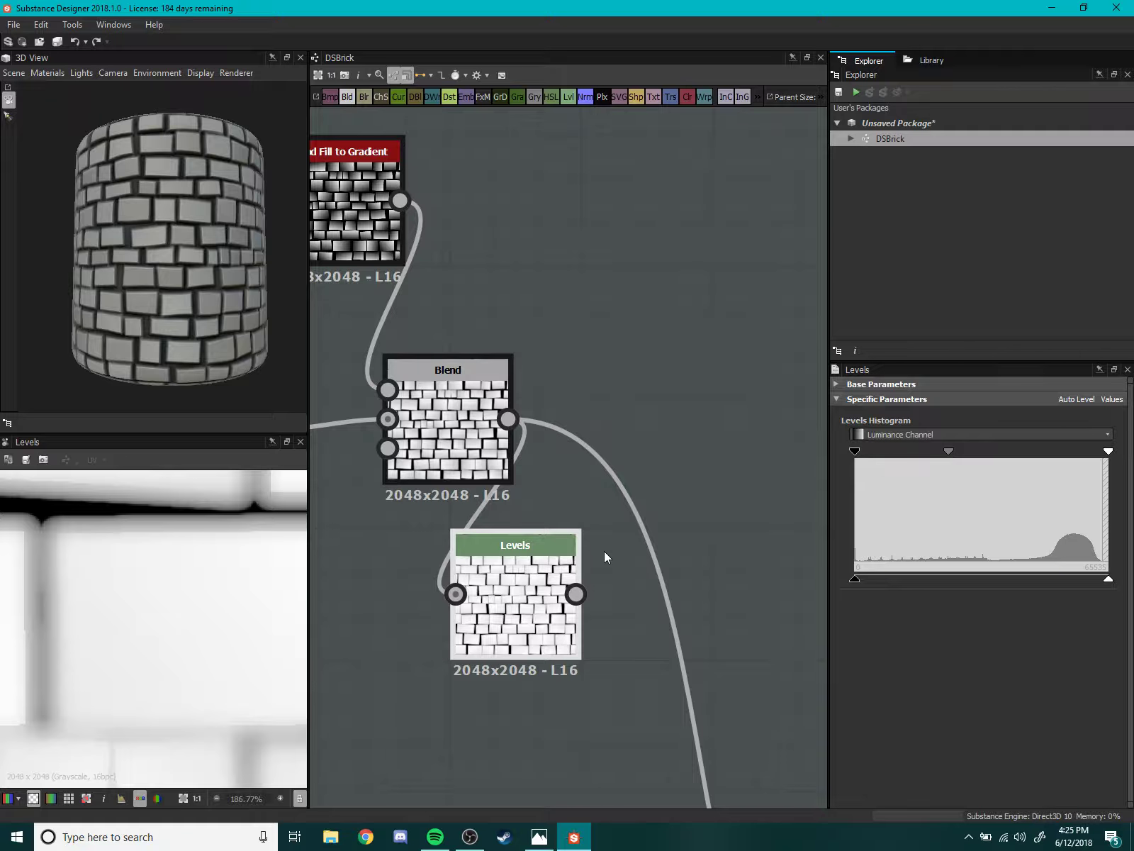
- Wire the Levels output into the Warp node's input, replacing the Blend link
middle_drag(605, 557, 641, 521)
scroll(205, 633, down, 3)
scroll(183, 650, down, 3)
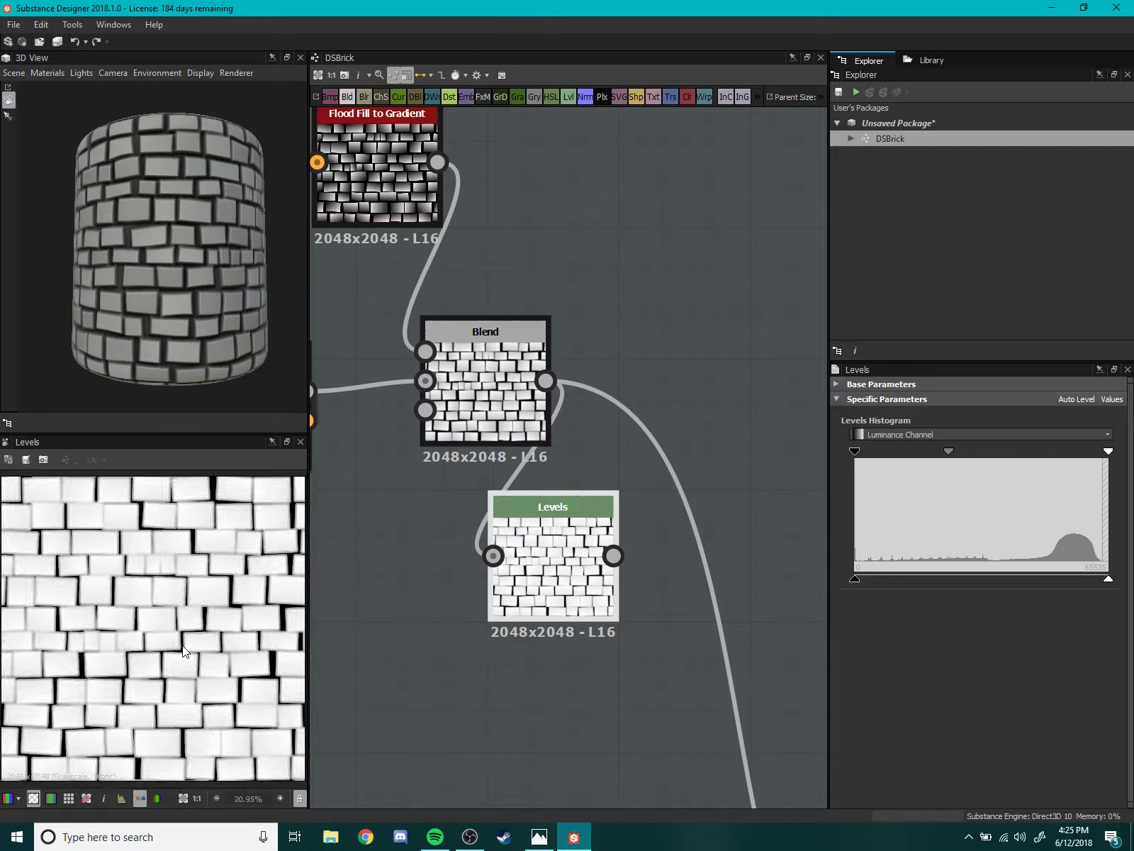
scroll(182, 650, up, 2)
scroll(170, 608, up, 1)
scroll(172, 607, up, 2)
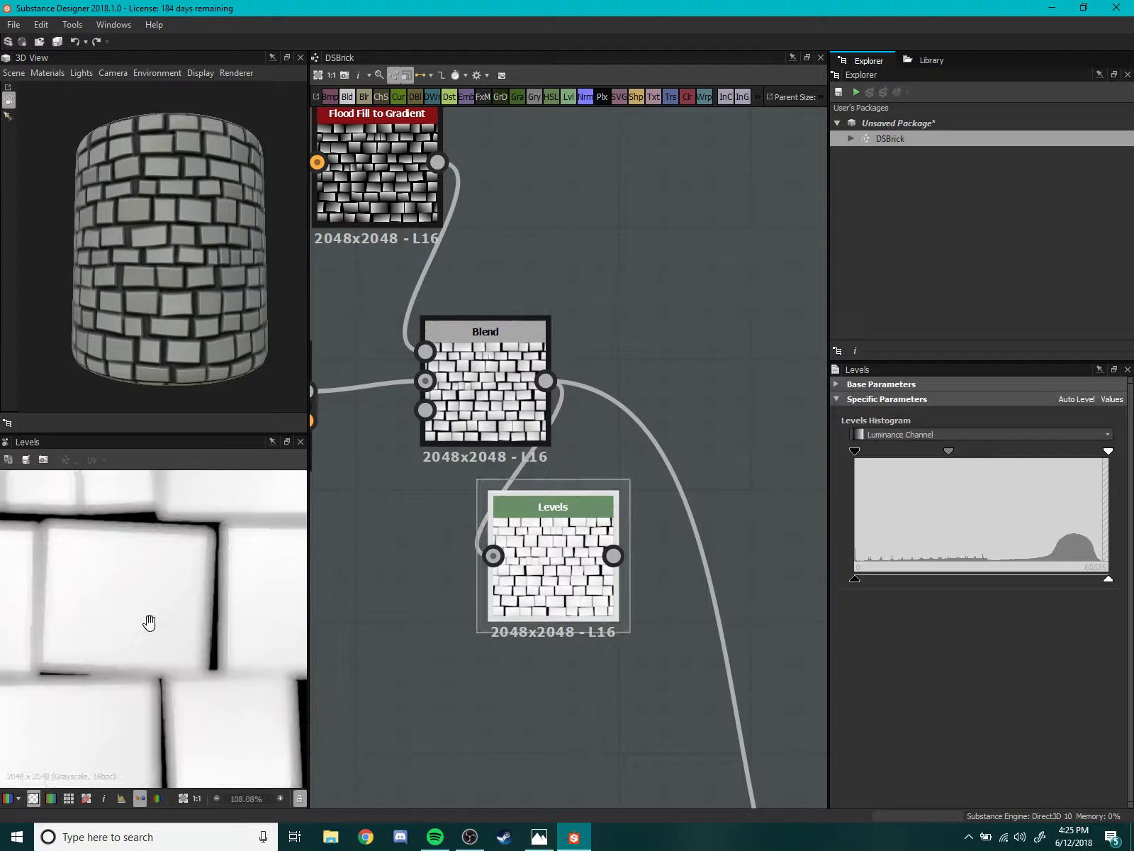
scroll(224, 572, down, 1)
scroll(631, 712, down, 3)
scroll(475, 607, up, 2)
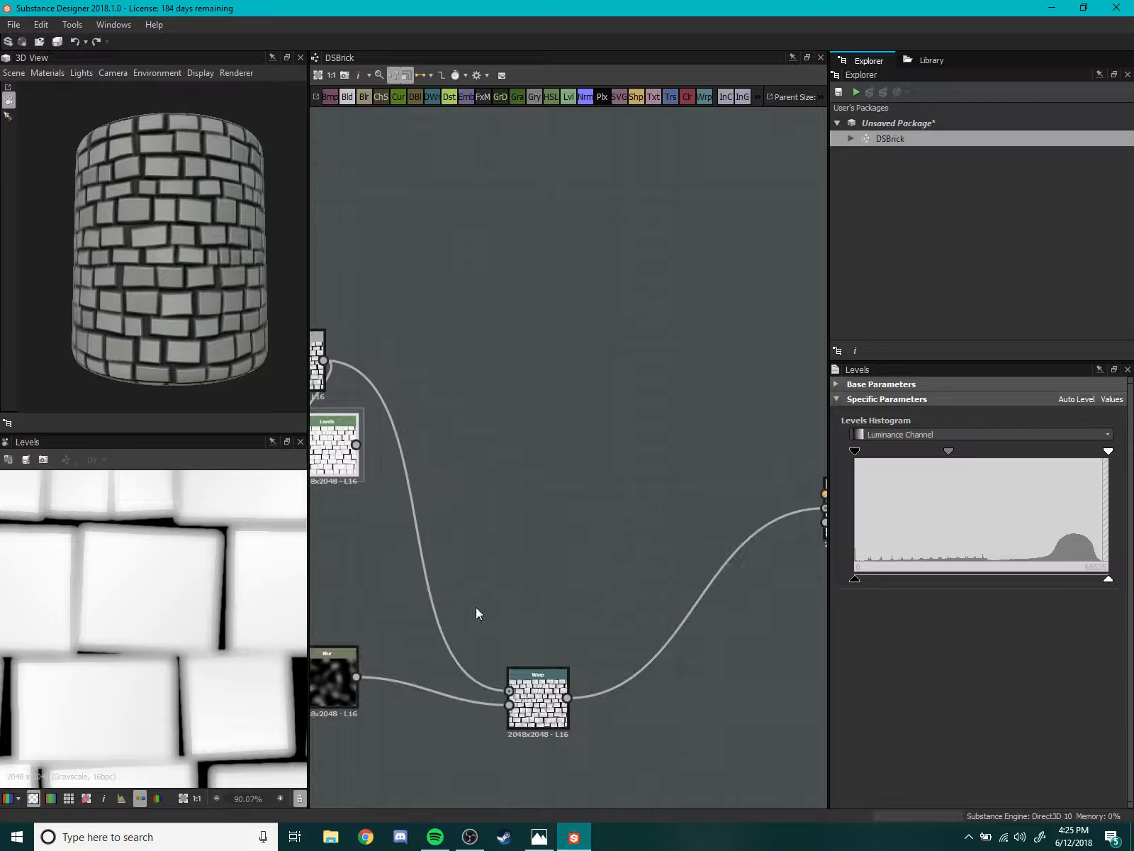
middle_drag(476, 607, 538, 574)
drag(418, 412, 572, 659)
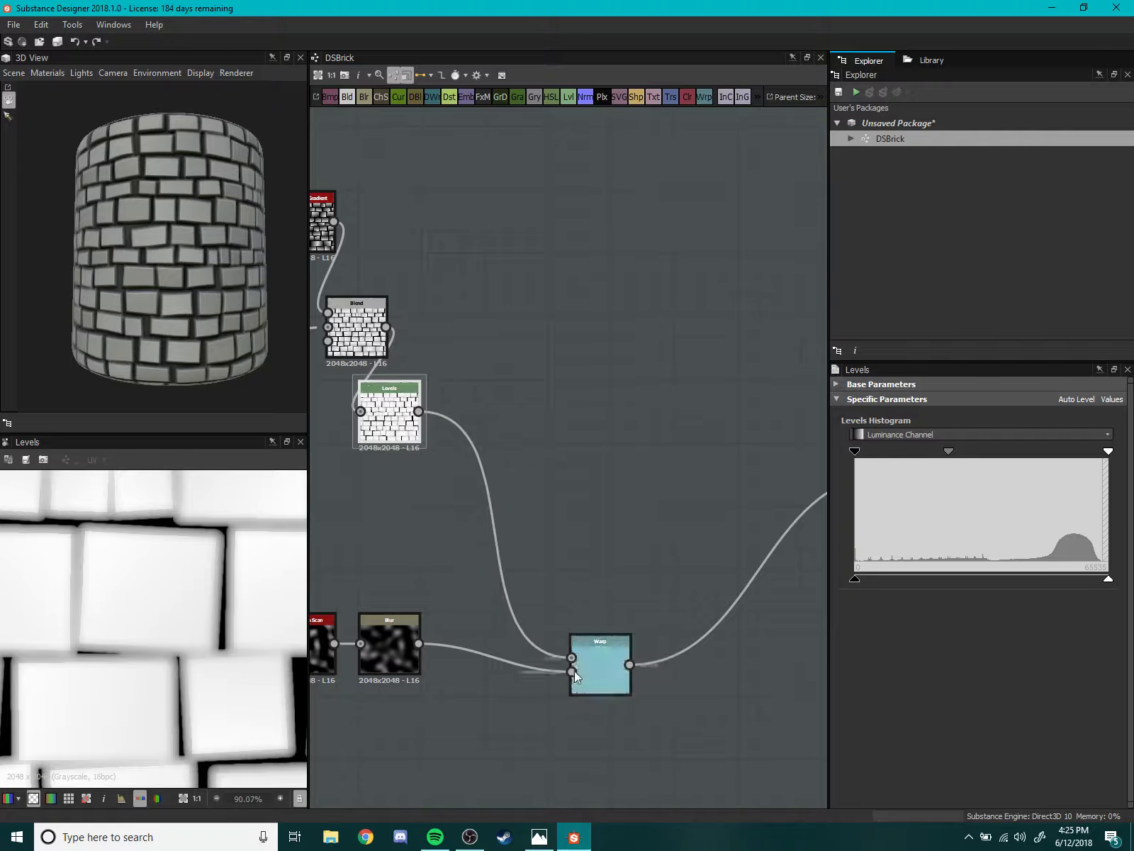
- Move the Levels node further right and bring the Blend node into view
scroll(167, 340, up, 3)
scroll(156, 314, up, 2)
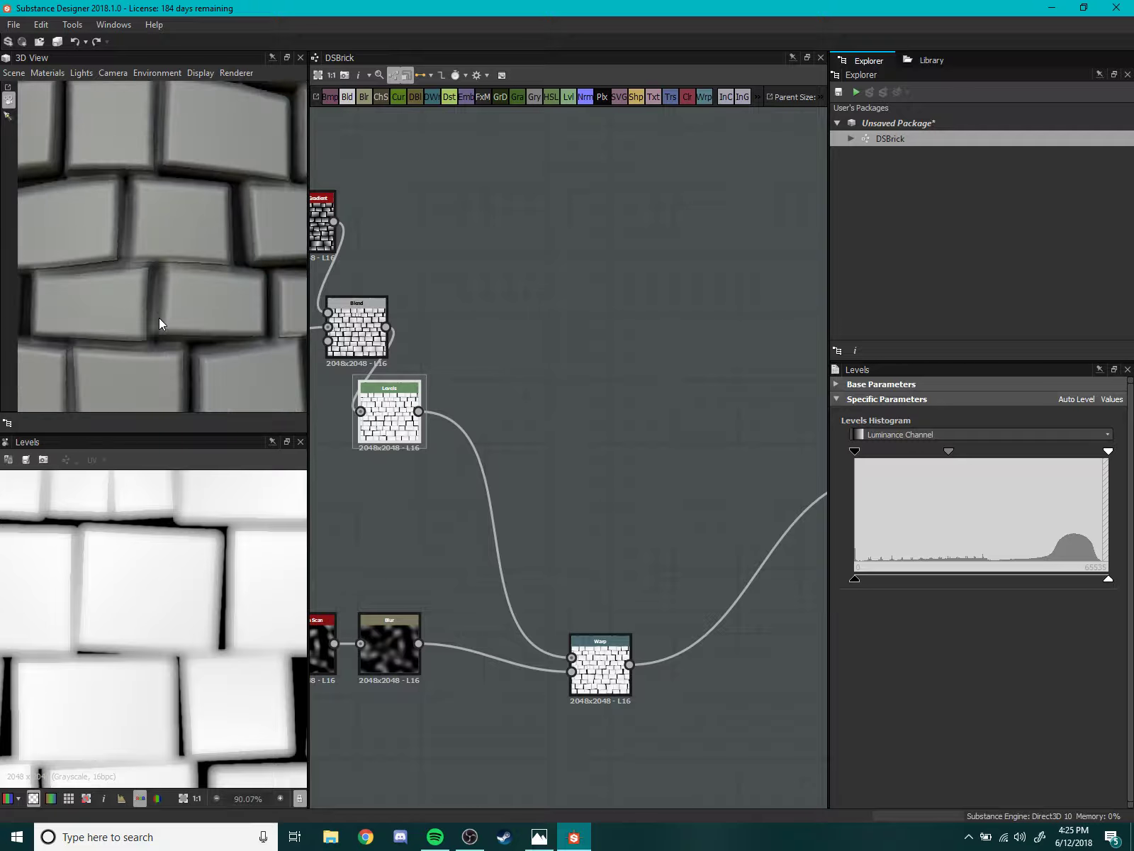
scroll(158, 317, down, 2)
scroll(111, 299, down, 2)
scroll(423, 411, up, 1)
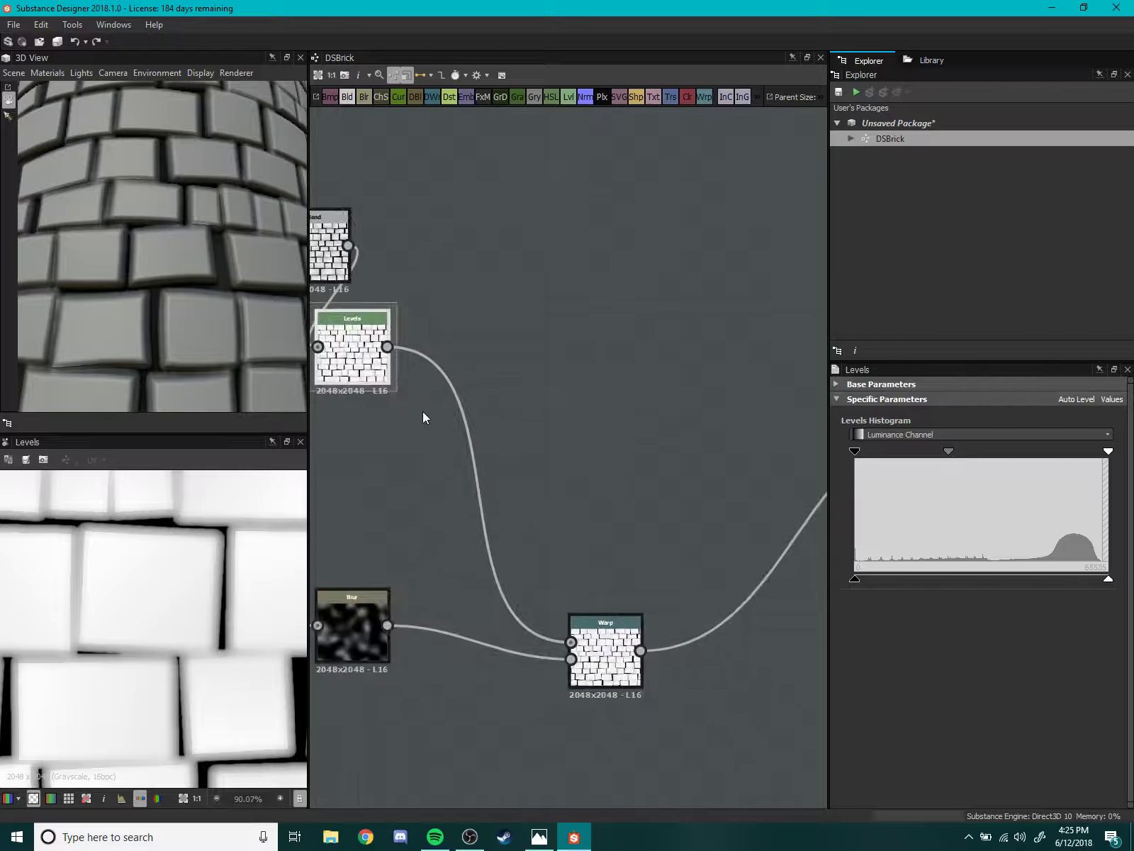
scroll(422, 411, up, 3)
drag(539, 439, 747, 387)
middle_drag(497, 245, 461, 410)
- Set the Blend node's blending mode to Multiply
click(390, 460)
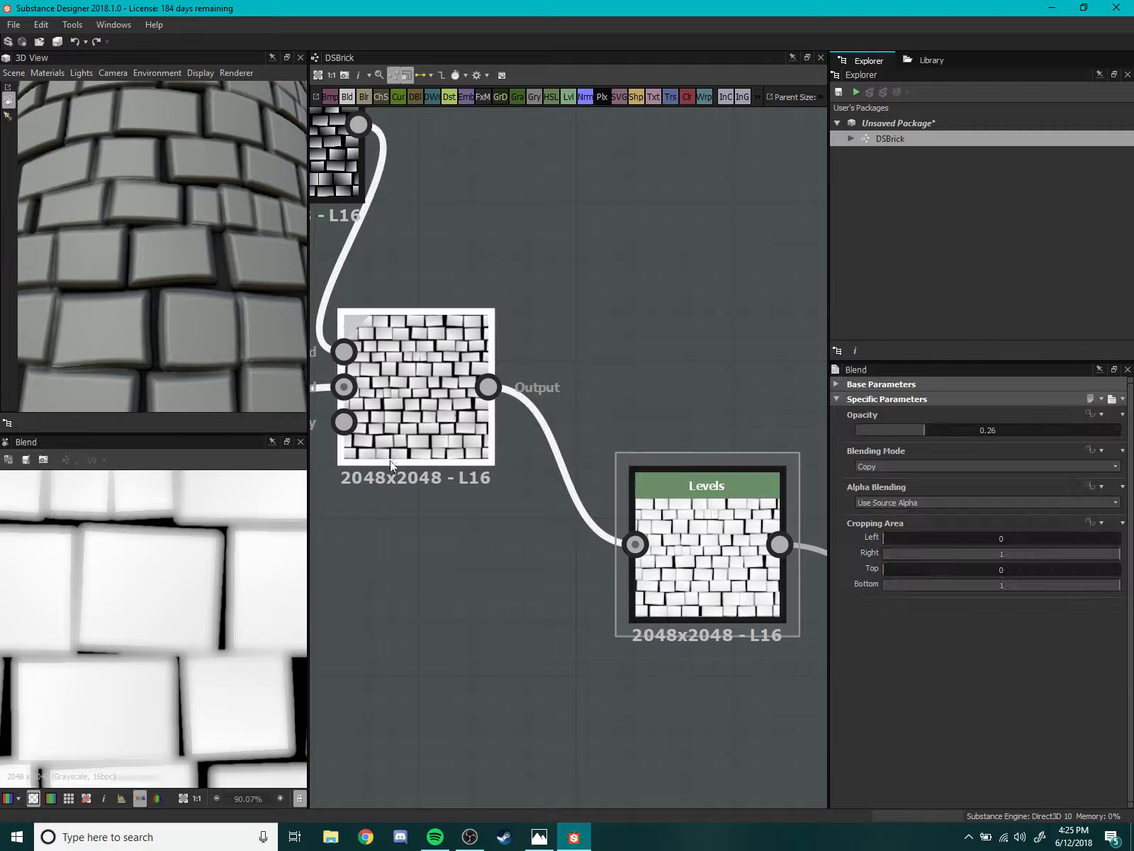
scroll(193, 658, down, 3)
middle_drag(546, 643, 641, 641)
scroll(624, 531, up, 1)
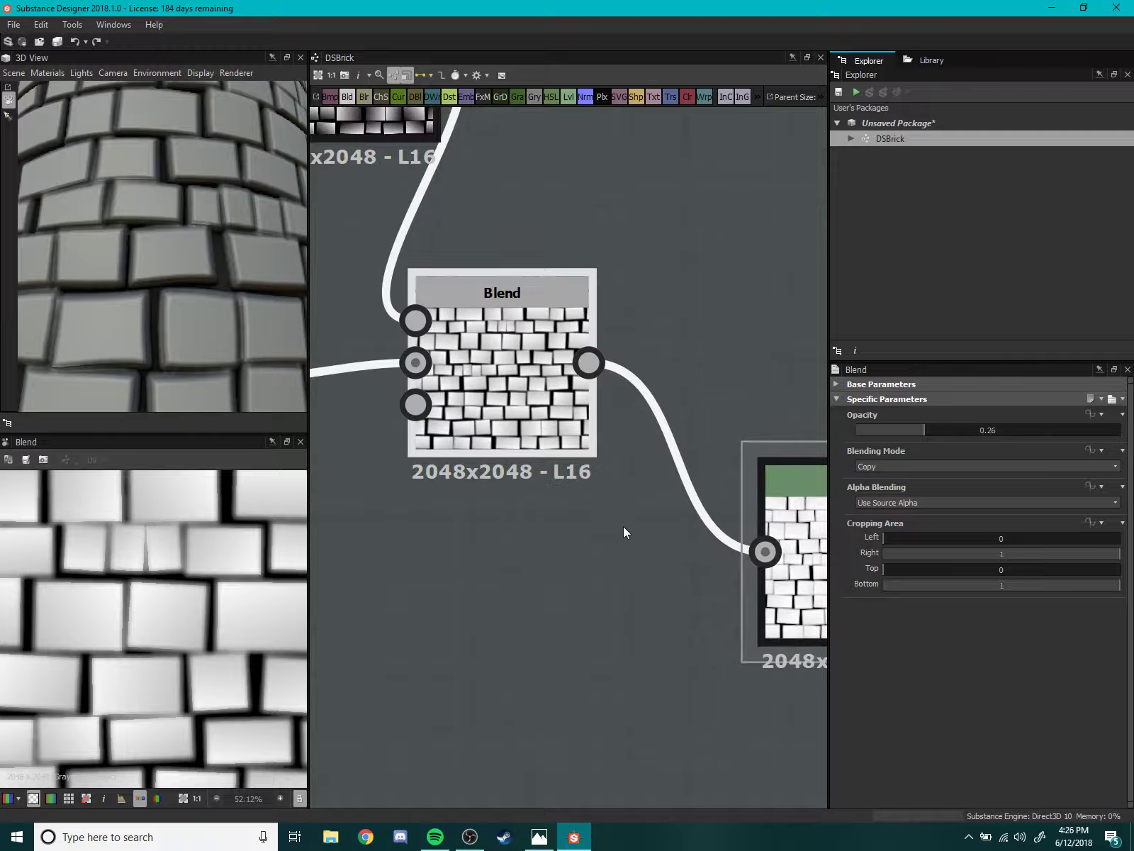
scroll(623, 532, up, 1)
scroll(206, 572, up, 1)
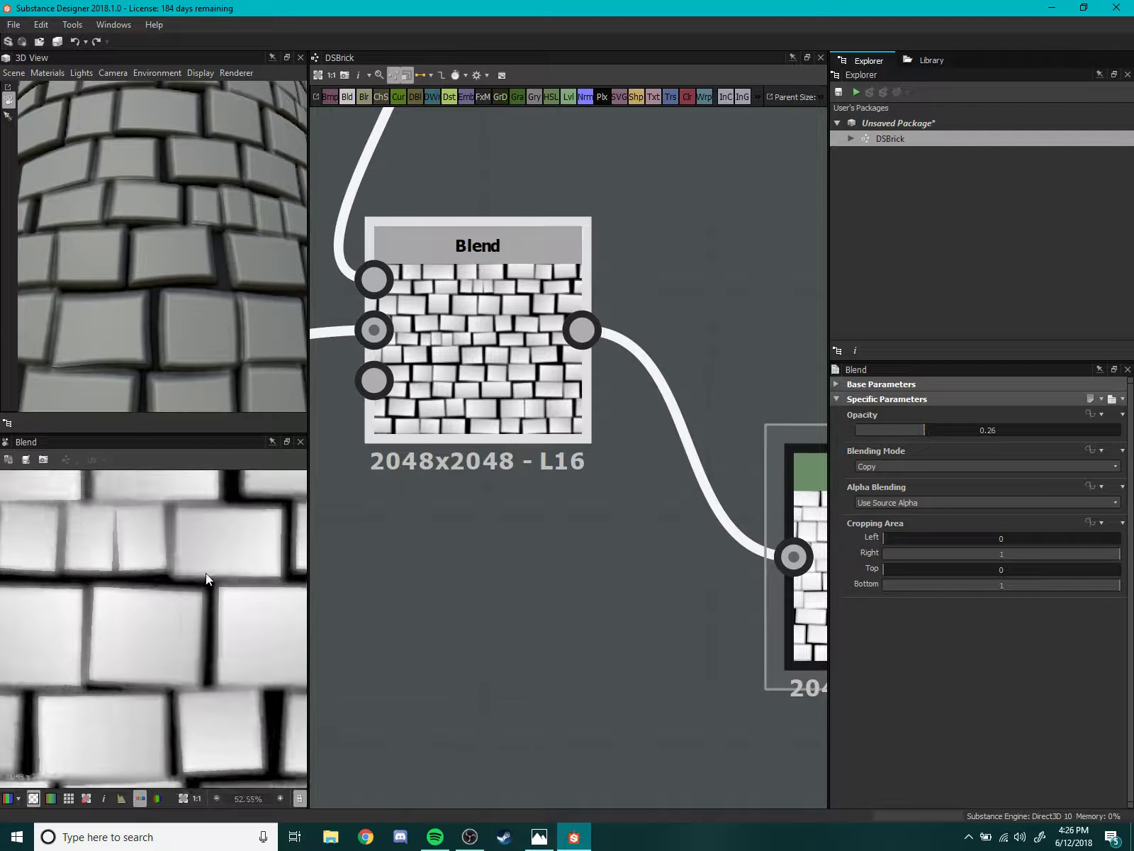
scroll(169, 594, up, 2)
scroll(169, 593, down, 1)
scroll(220, 591, down, 3)
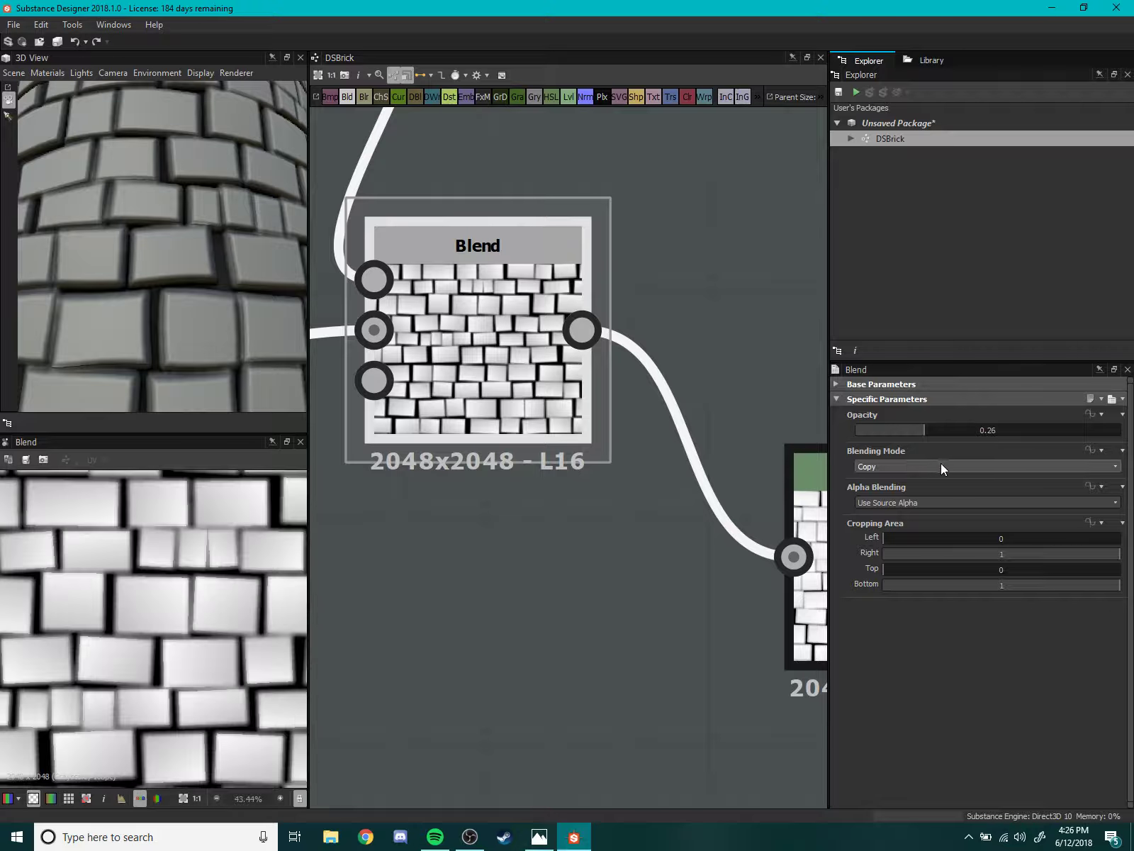
click(941, 467)
click(891, 506)
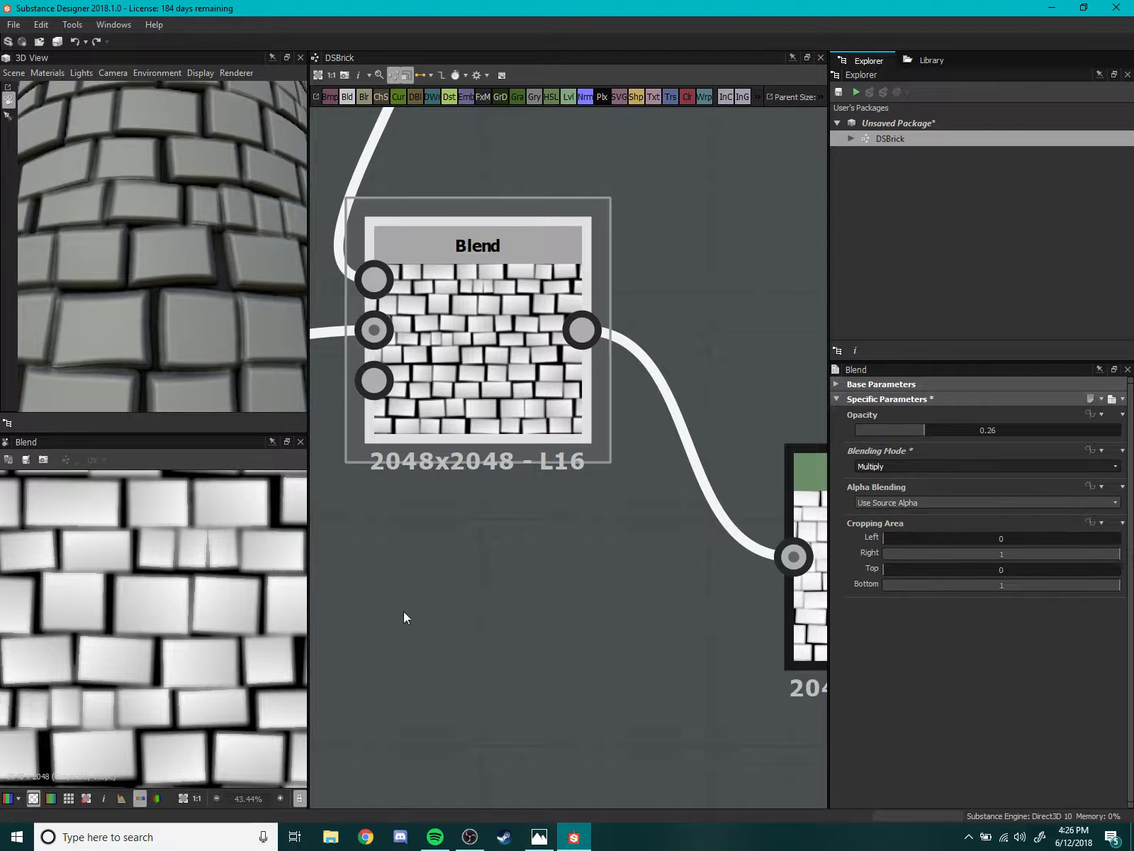
- Try several Blend opacity values, settling on full opacity 1
scroll(139, 596, up, 4)
scroll(191, 578, up, 2)
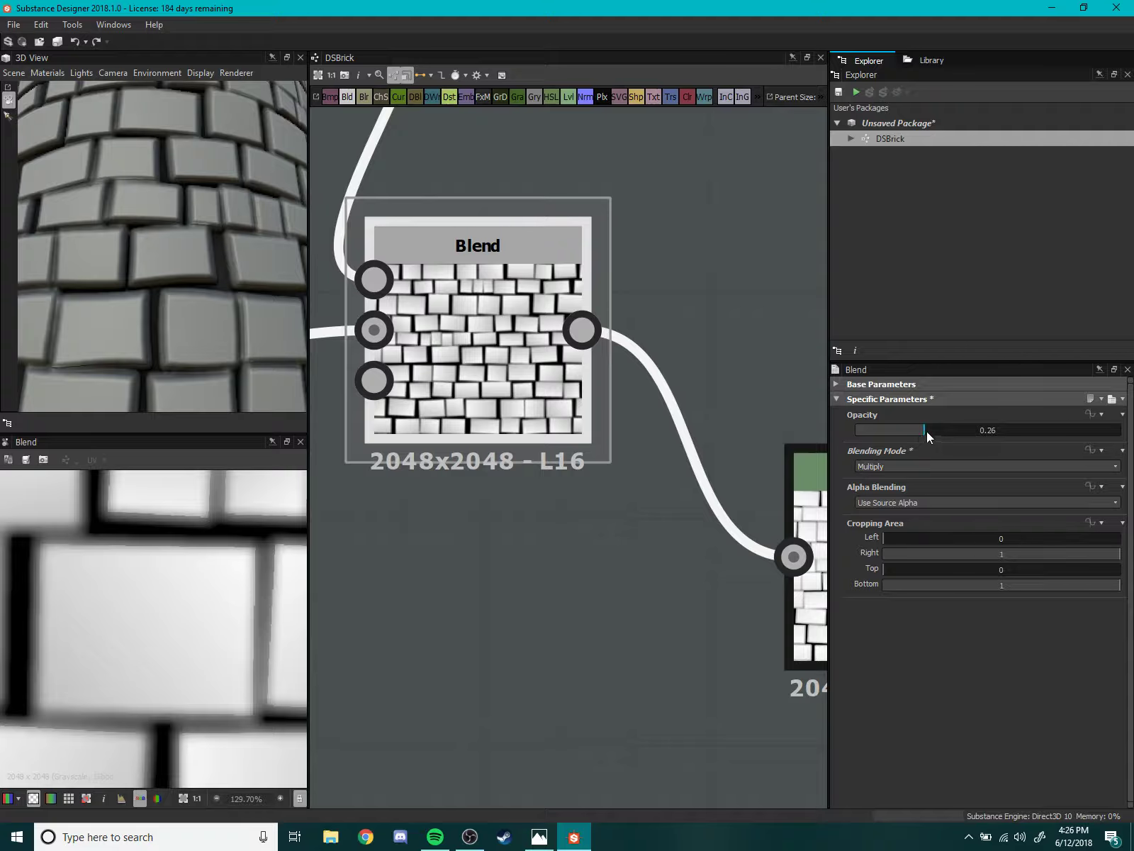
drag(927, 430, 1092, 431)
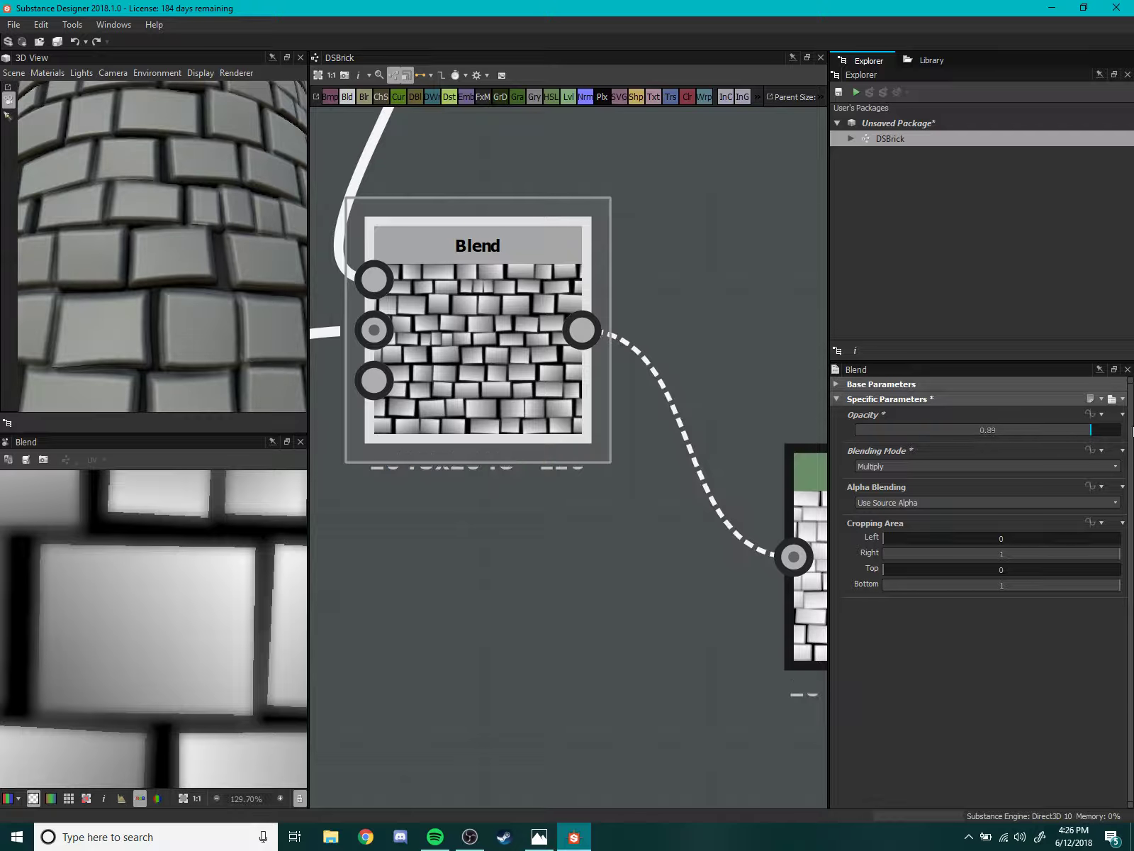
mouse_move(1055, 431)
mouse_down()
mouse_move(941, 432)
mouse_move(898, 448)
mouse_up()
scroll(638, 496, down, 5)
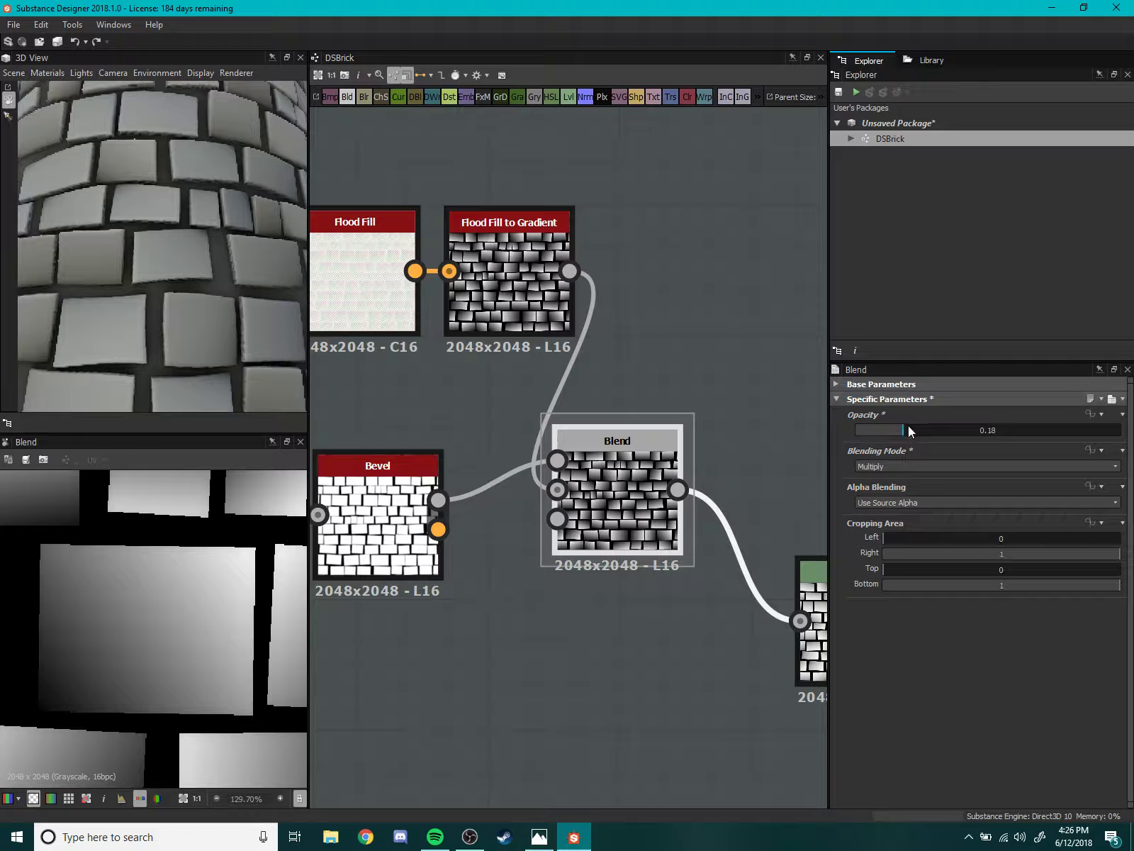
drag(908, 431, 1124, 431)
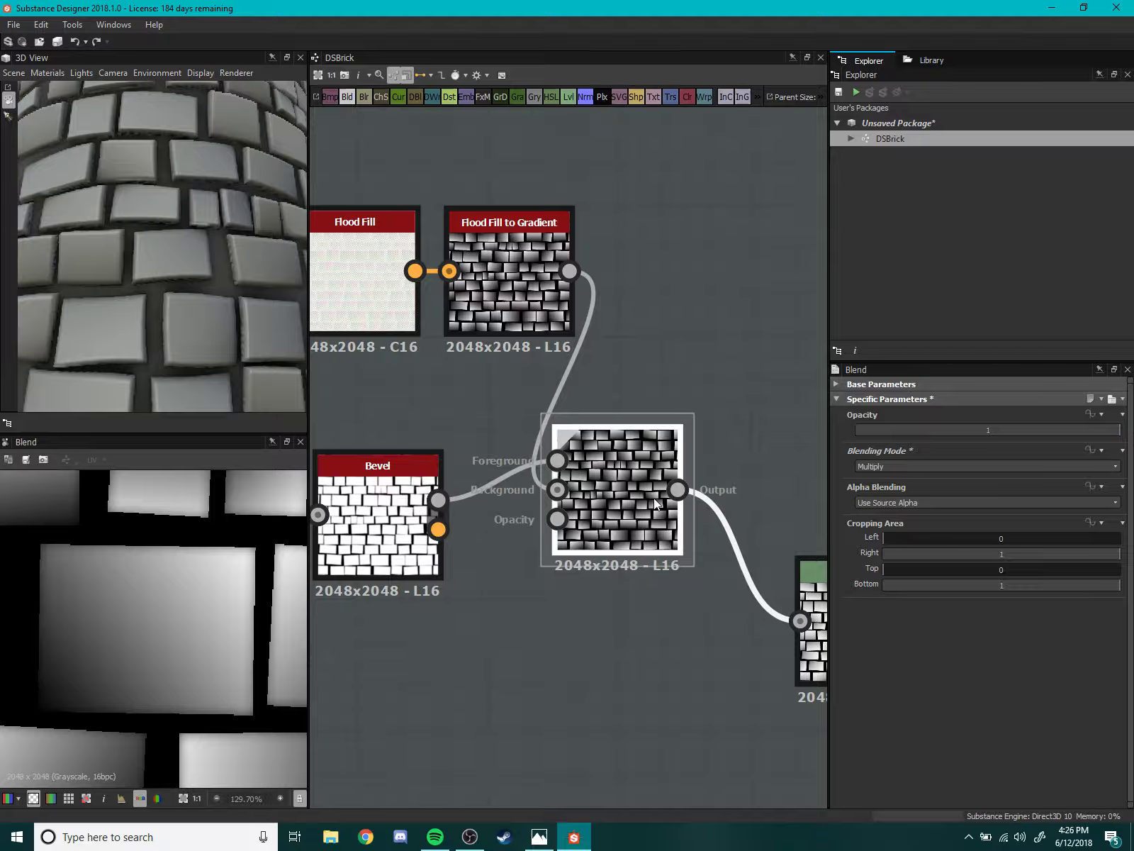
- Try the Add (Linear Dodge) blending mode on the Blend node
scroll(521, 519, up, 1)
scroll(522, 520, up, 3)
scroll(521, 520, up, 1)
scroll(206, 597, up, 1)
scroll(202, 588, up, 1)
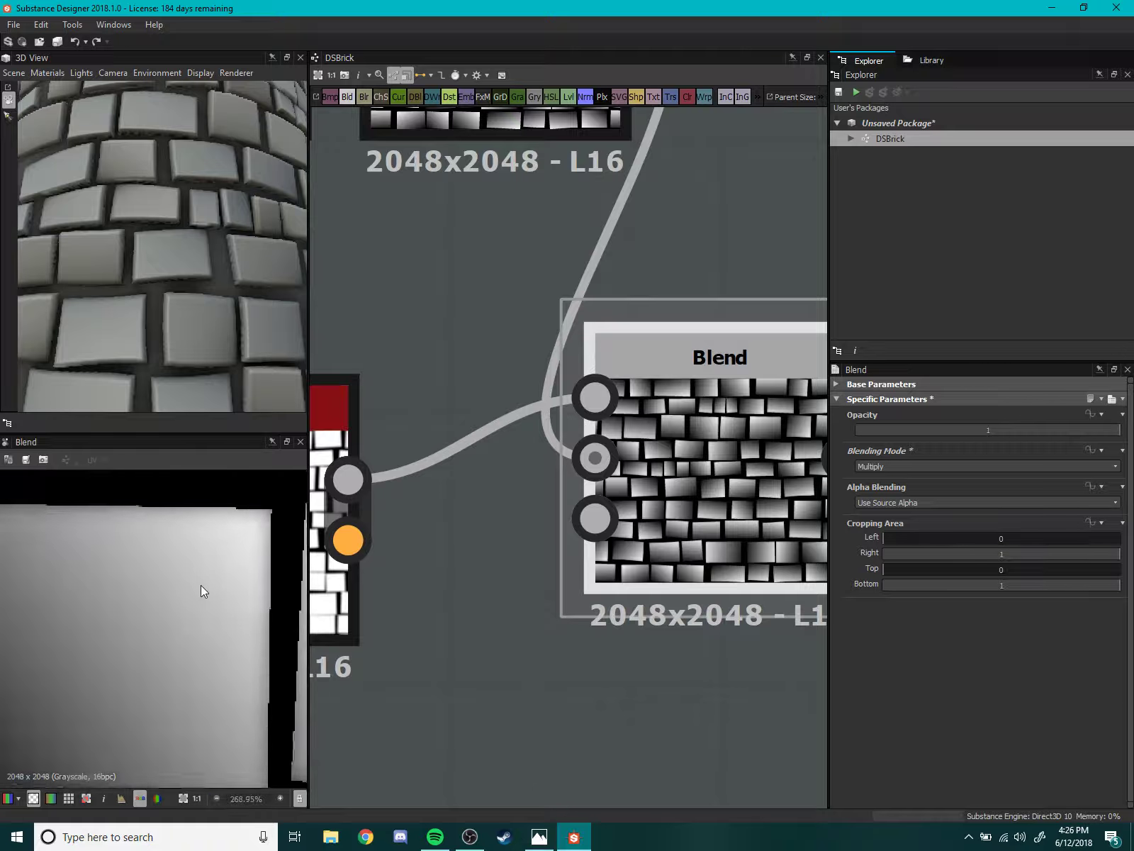
scroll(459, 626, down, 5)
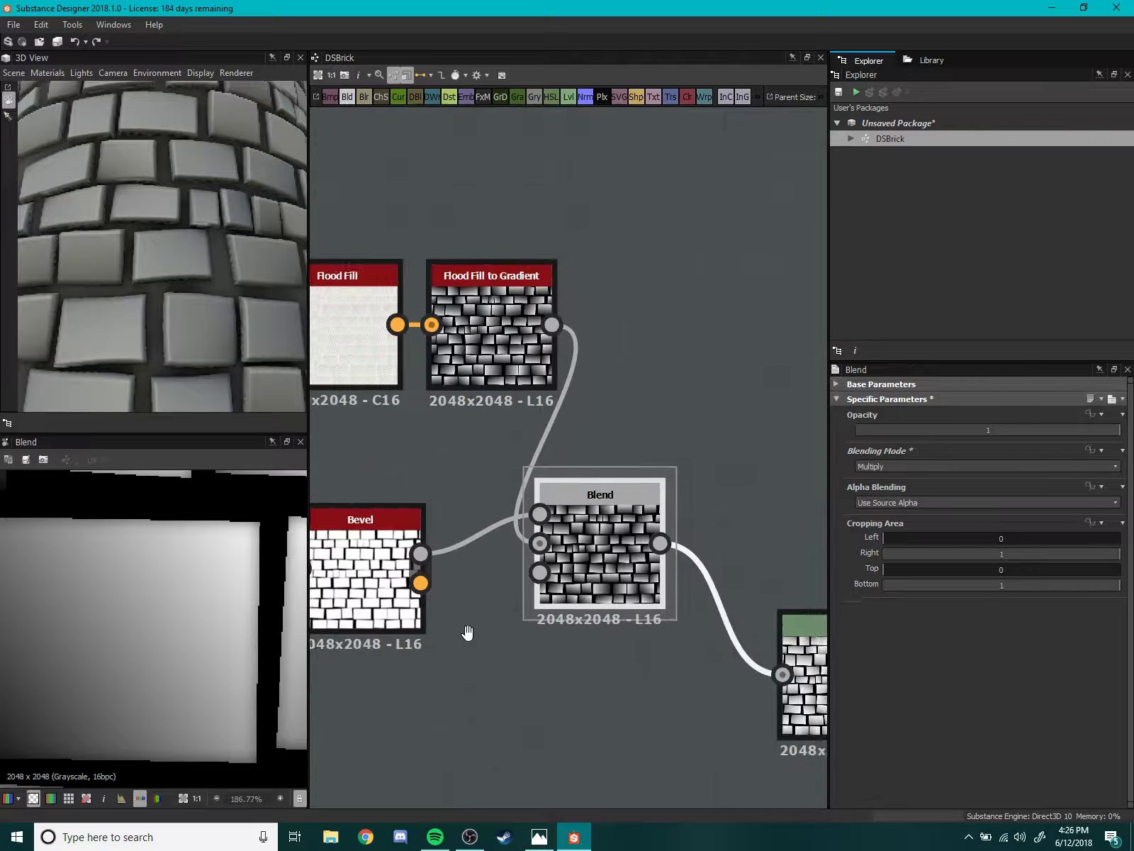
scroll(232, 531, down, 1)
scroll(202, 562, down, 1)
scroll(201, 562, down, 3)
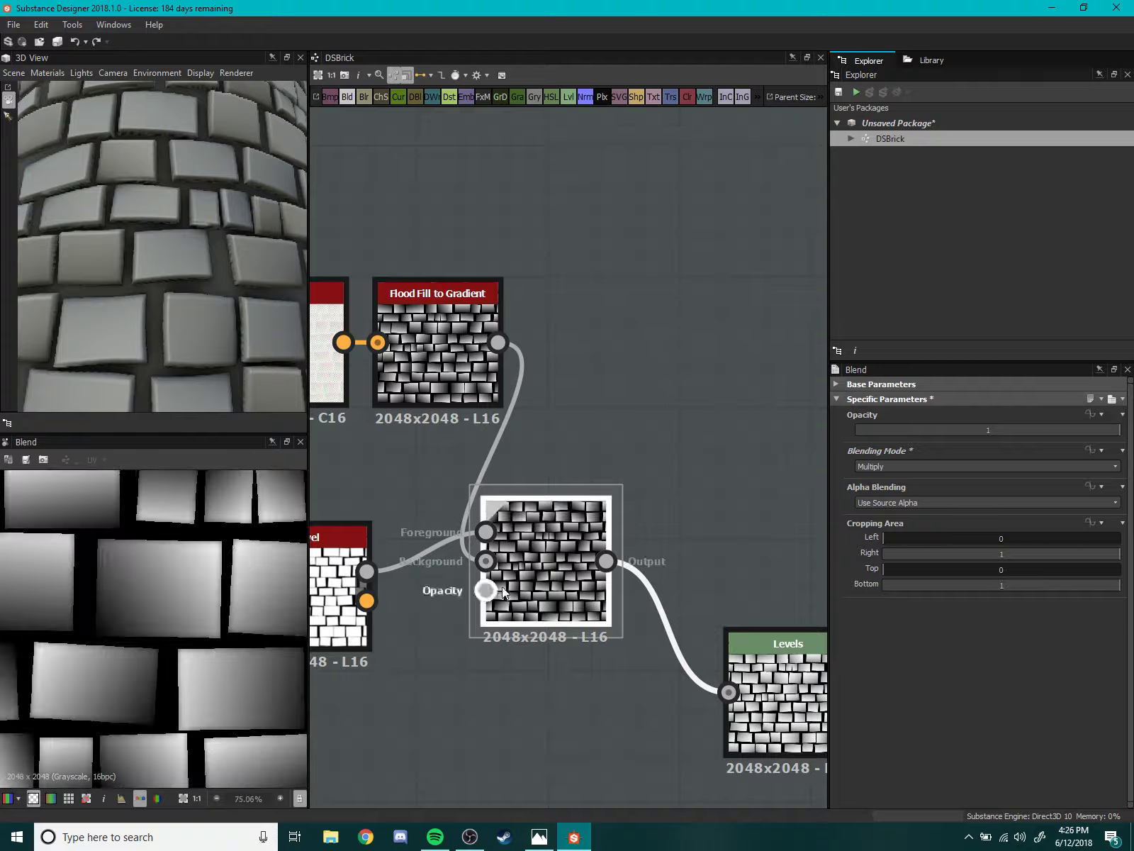
middle_drag(546, 560, 592, 492)
drag(595, 511, 622, 511)
scroll(627, 535, up, 3)
middle_drag(608, 498, 597, 516)
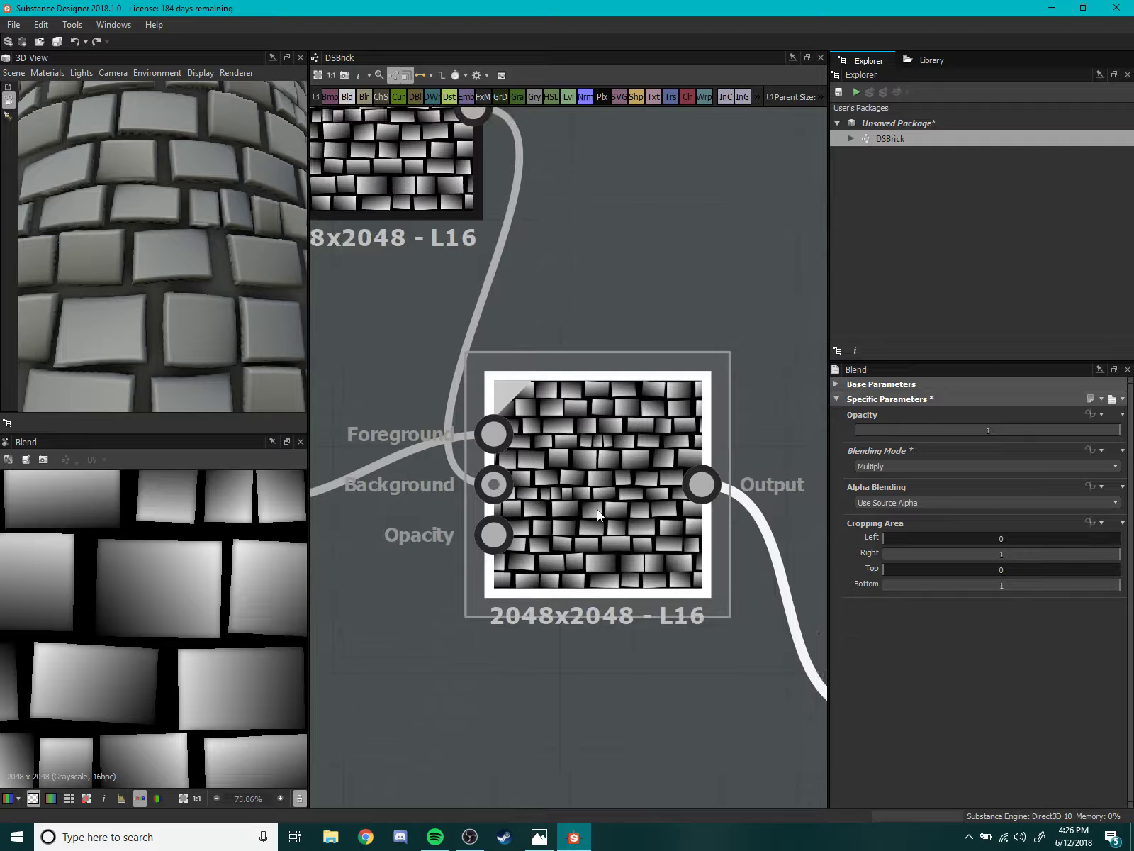
click(884, 466)
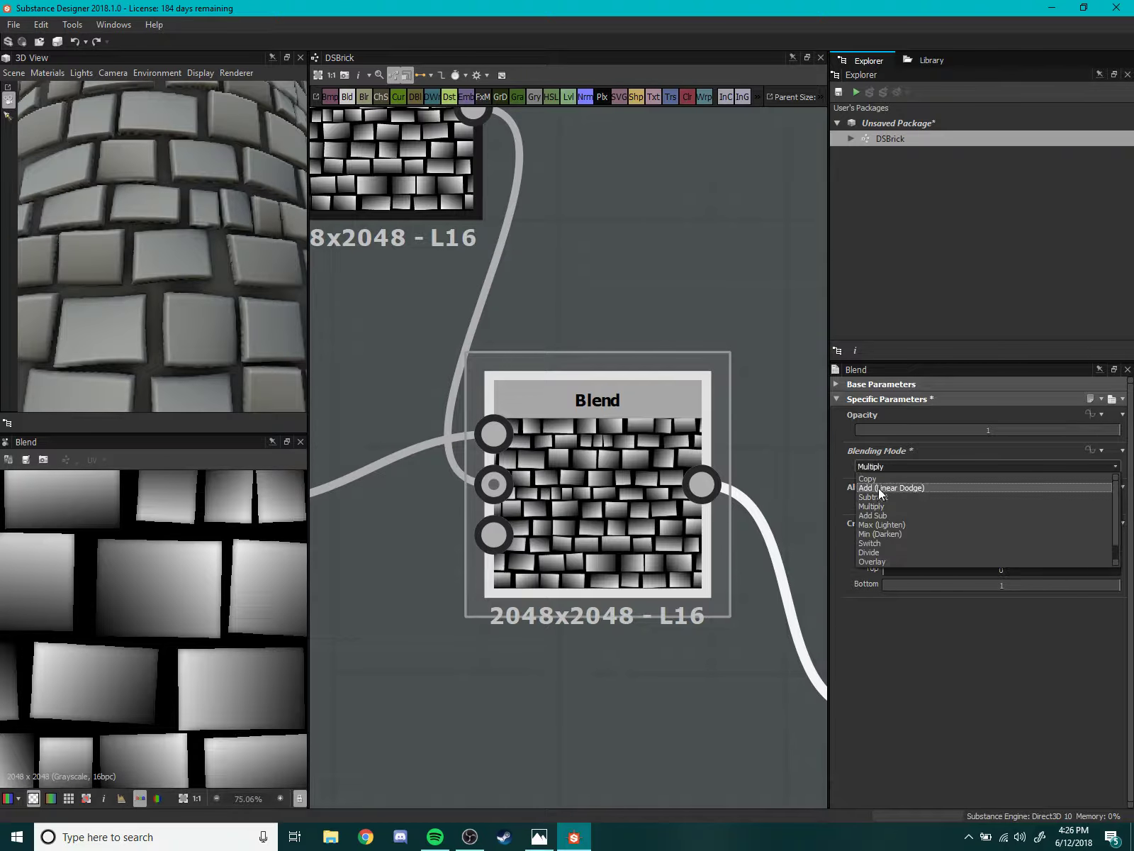
click(884, 487)
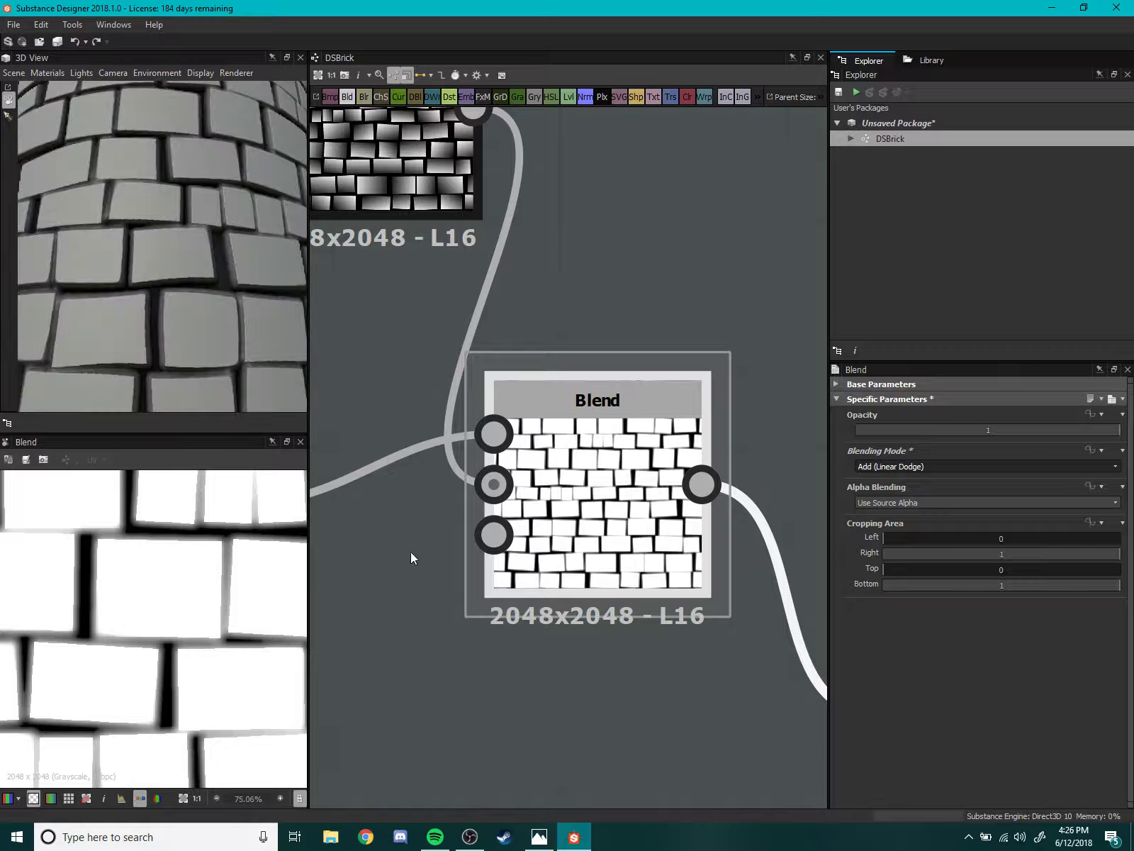
- Reposition the Blend node and switch its blending mode back to Multiply
scroll(228, 544, up, 4)
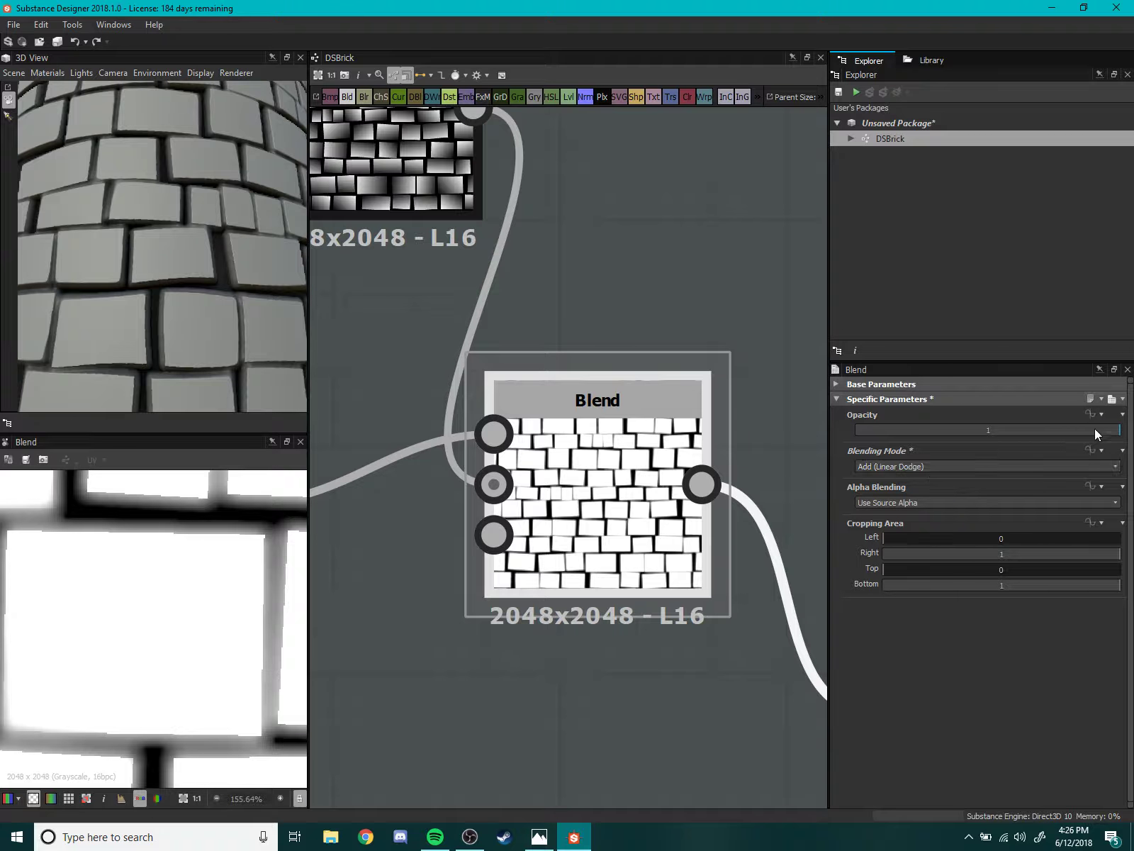
scroll(603, 531, down, 1)
scroll(603, 532, down, 2)
scroll(599, 535, up, 2)
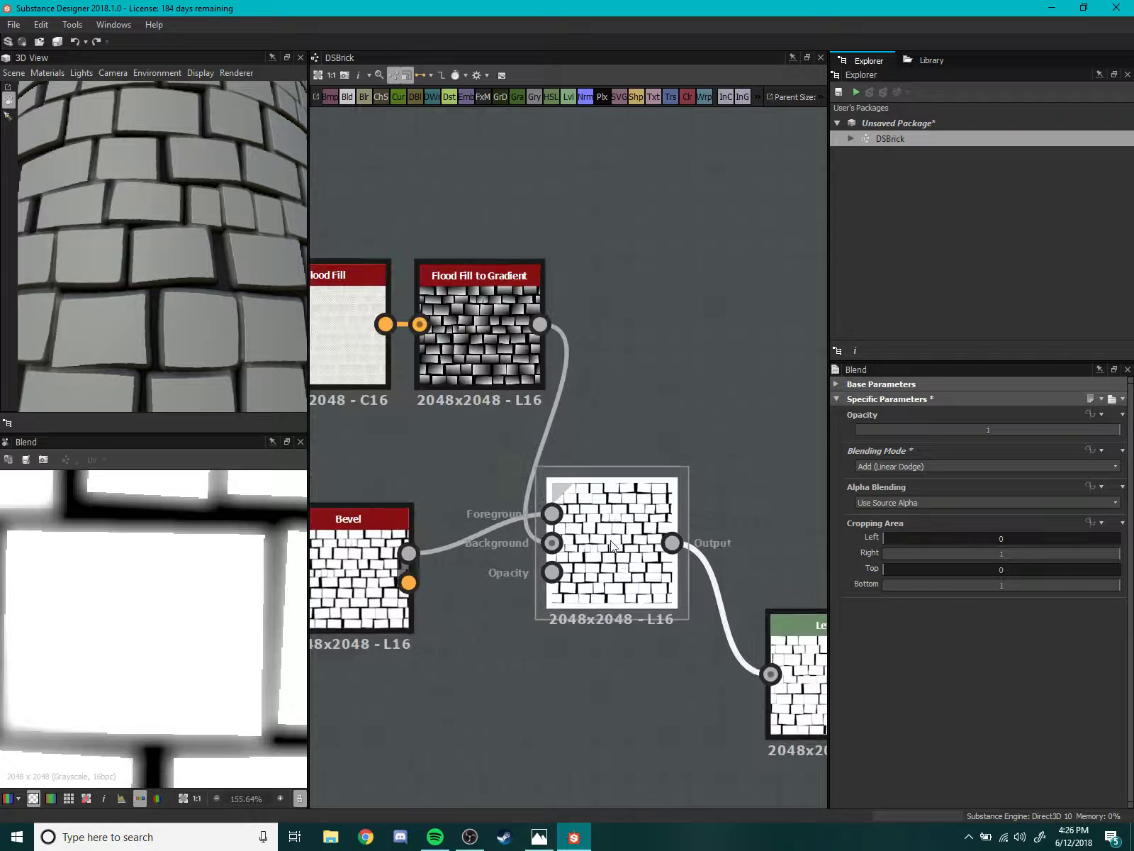
scroll(593, 533, down, 1)
scroll(576, 431, down, 3)
scroll(619, 487, up, 3)
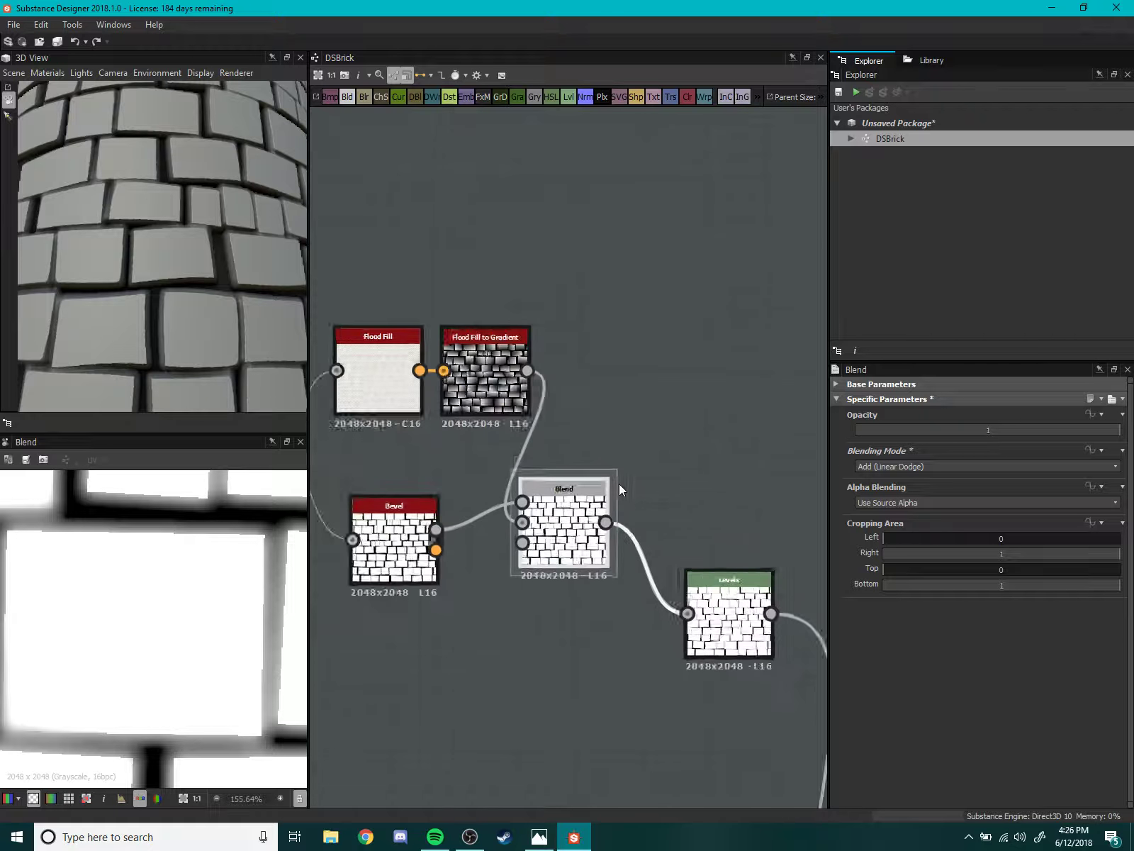
scroll(609, 485, up, 1)
mouse_move(576, 528)
mouse_down()
mouse_move(625, 496)
mouse_move(635, 541)
mouse_up()
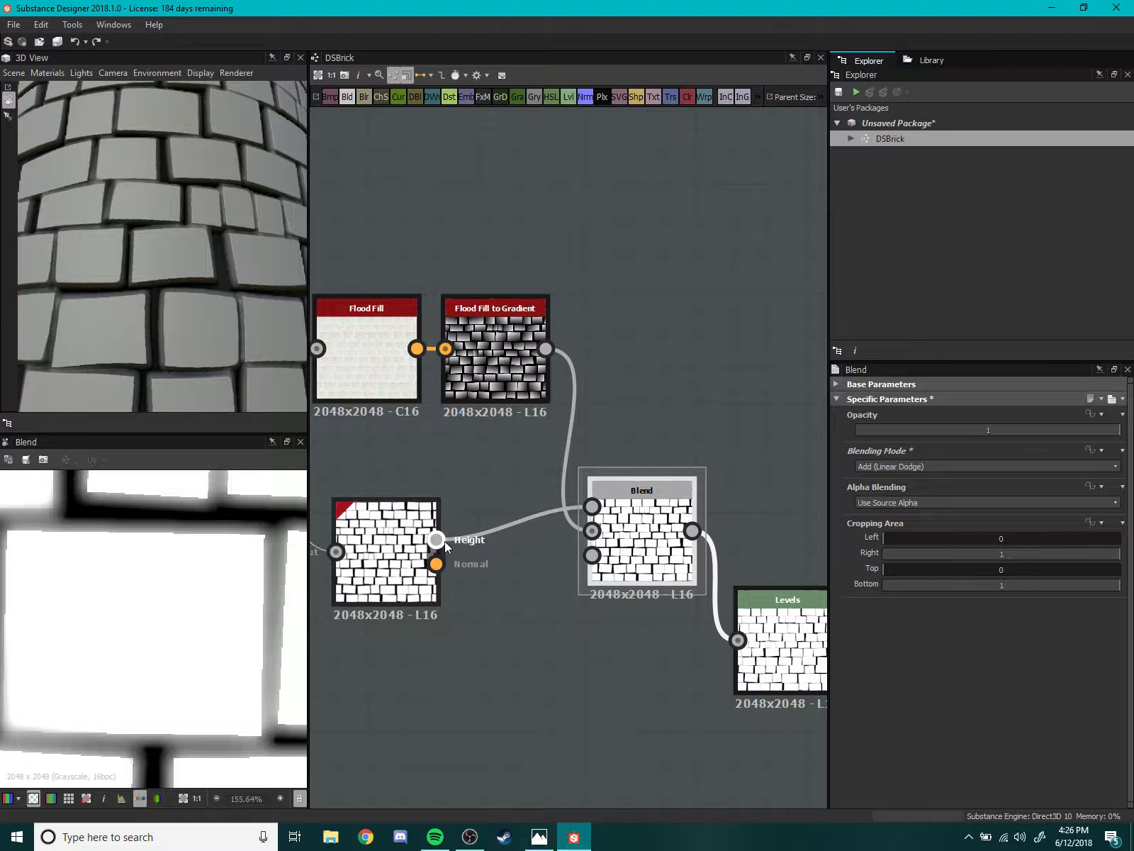
drag(650, 532, 649, 458)
click(917, 465)
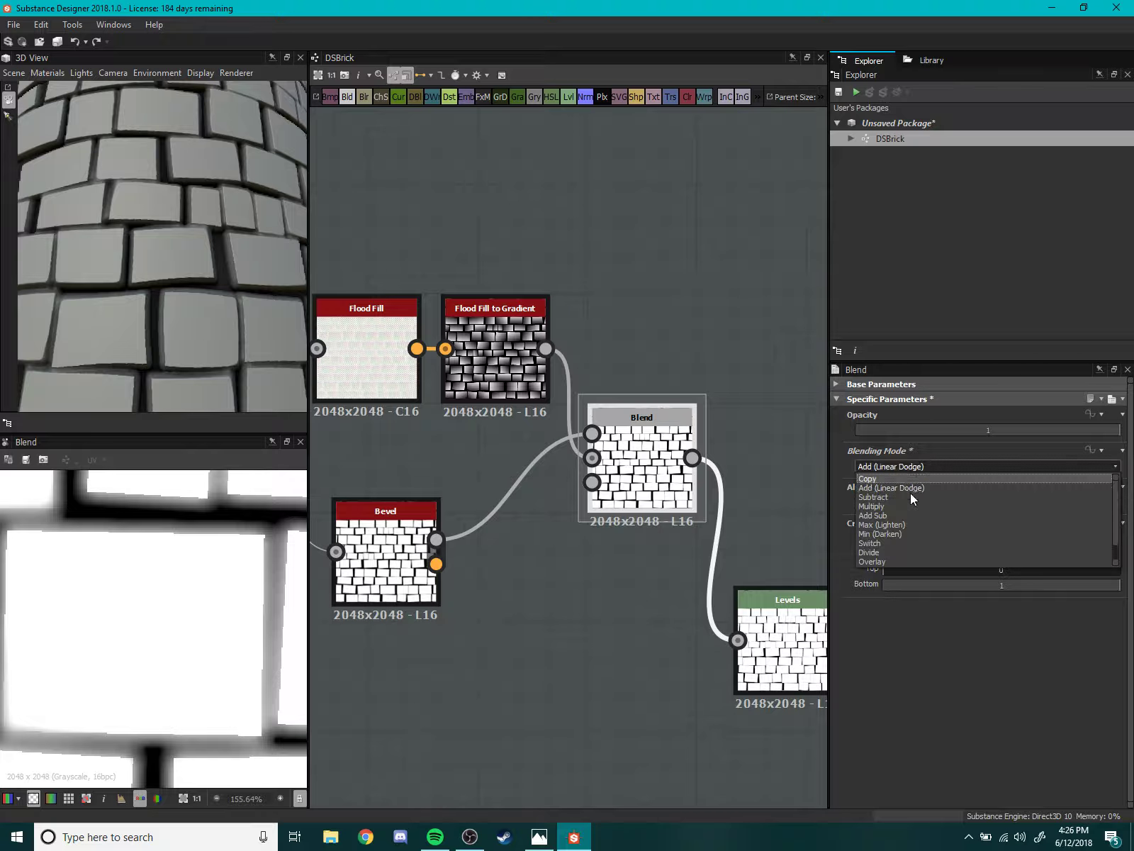
click(908, 504)
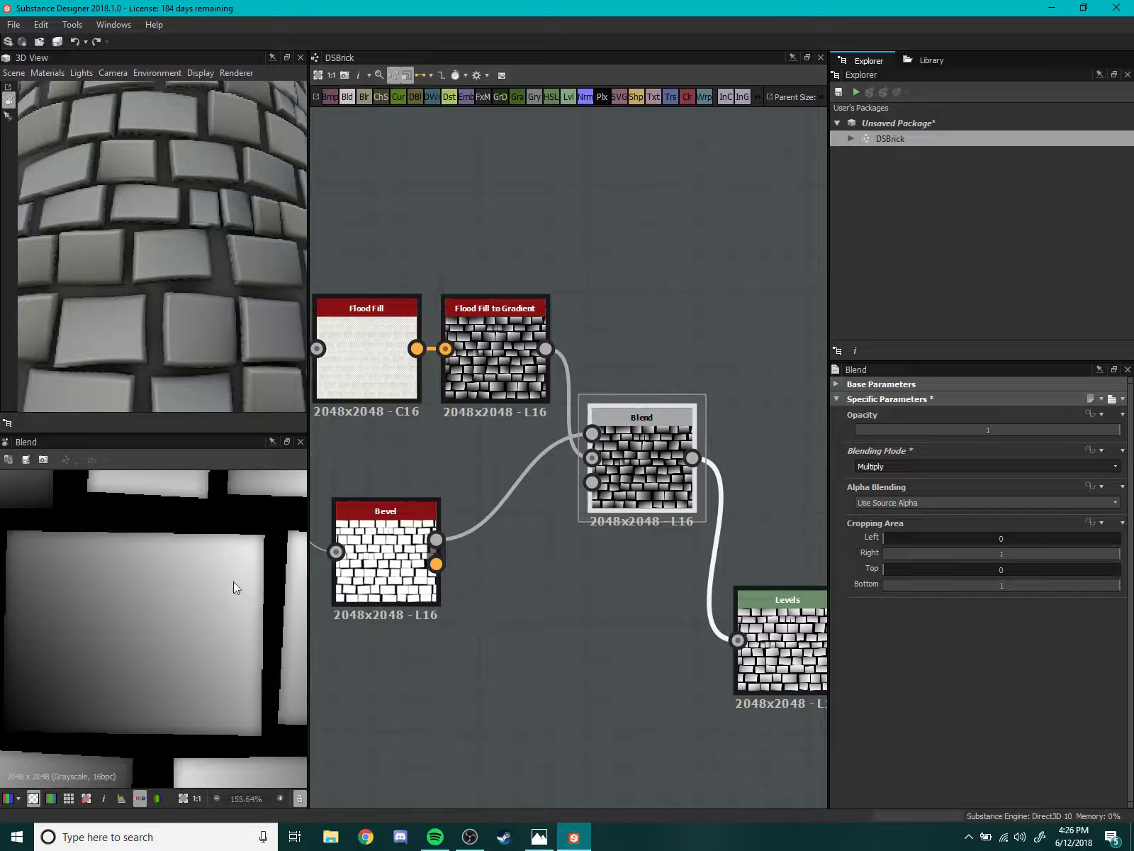
scroll(235, 583, up, 1)
- Move the Flood Fill and gradient nodes up and left to free space beside them
scroll(233, 582, down, 2)
mouse_move(536, 615)
middle_down()
mouse_move(597, 679)
mouse_move(555, 562)
middle_up()
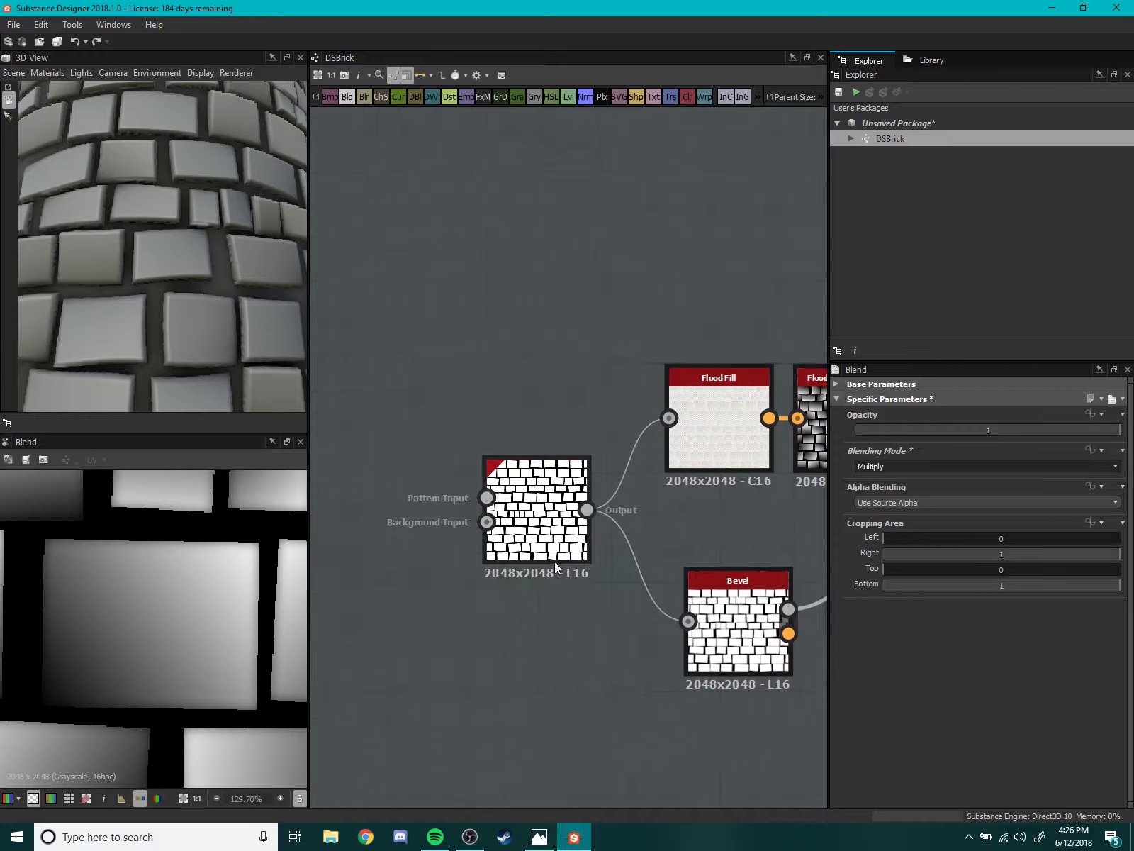
key(f)
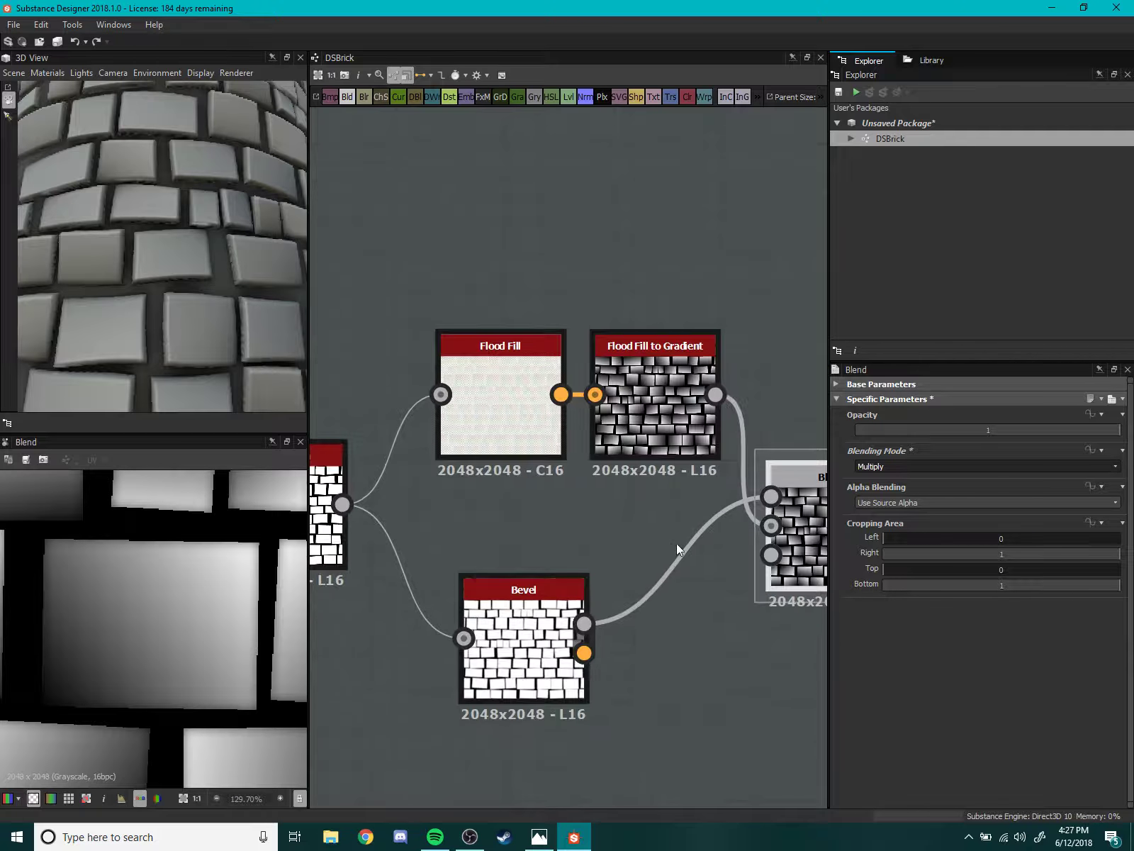
scroll(483, 499, up, 4)
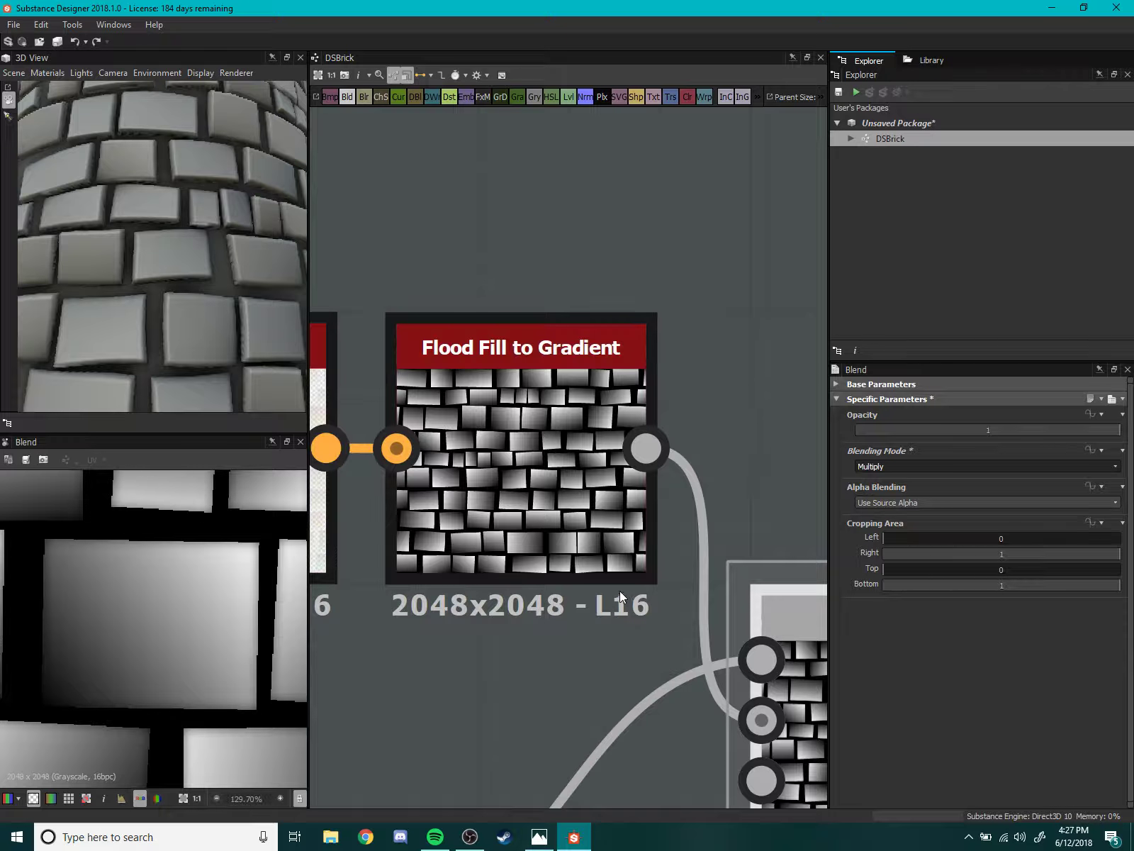
scroll(620, 590, down, 3)
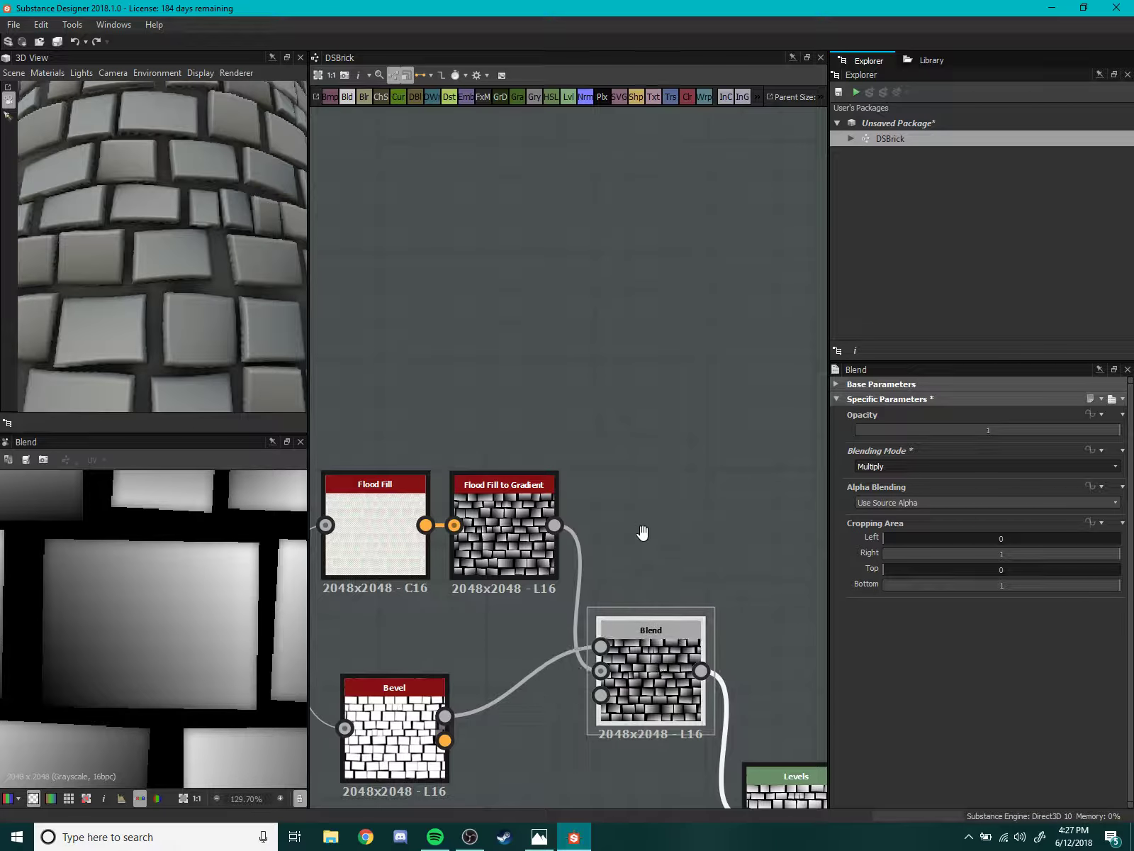
scroll(672, 494, up, 2)
scroll(672, 494, up, 1)
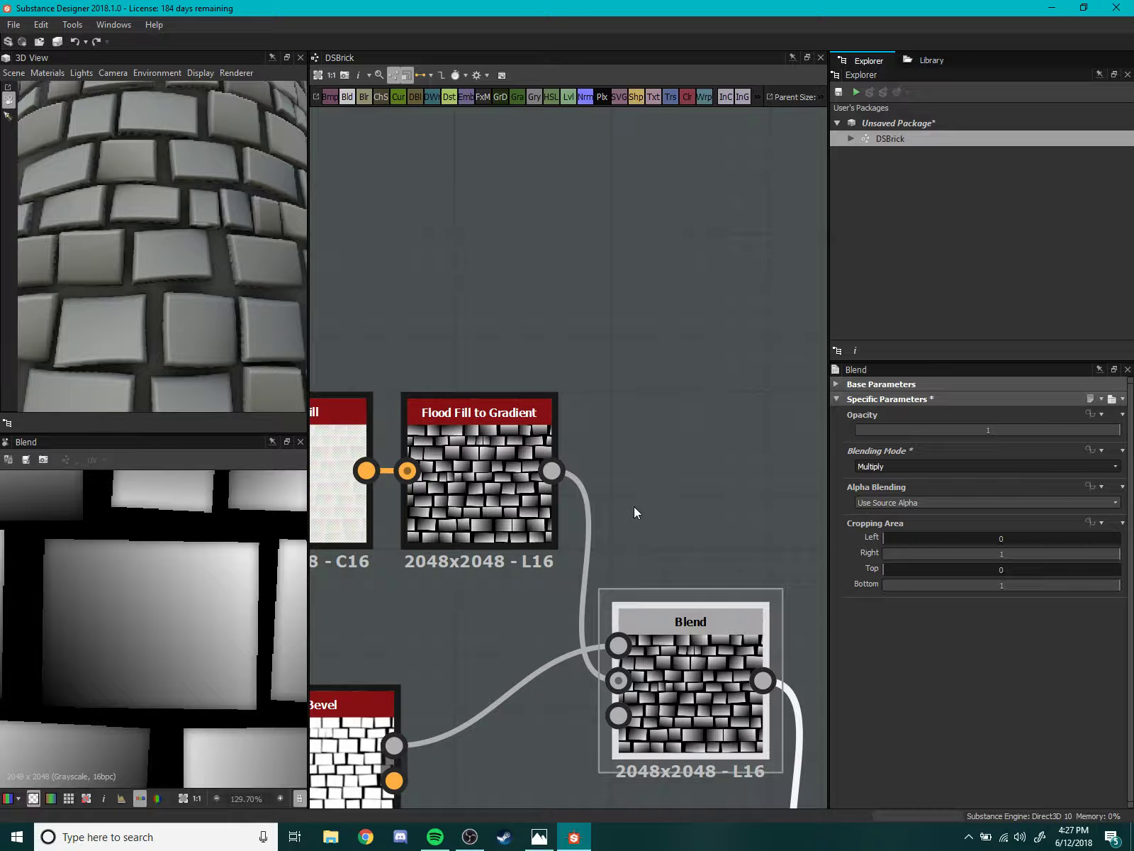
scroll(636, 539, down, 3)
drag(525, 390, 741, 496)
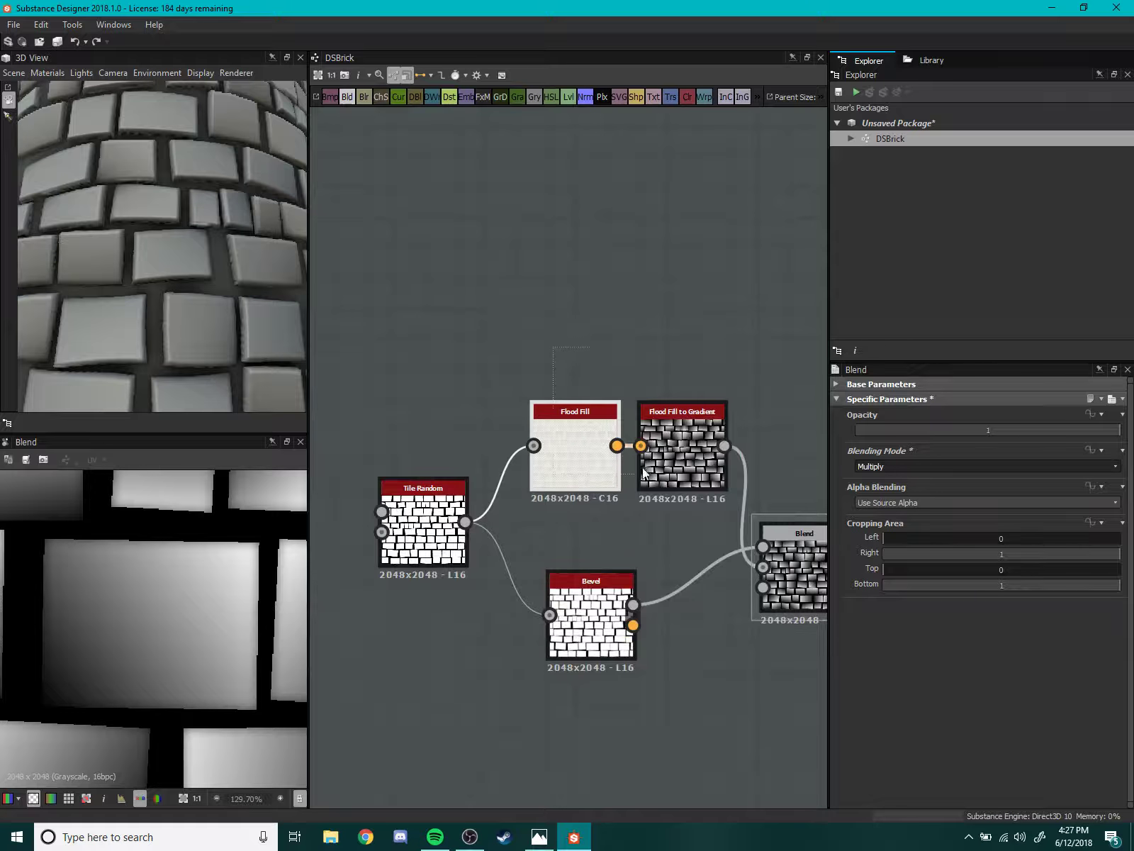
drag(638, 449, 594, 358)
scroll(541, 424, up, 2)
scroll(607, 410, up, 2)
middle_drag(606, 411, 681, 437)
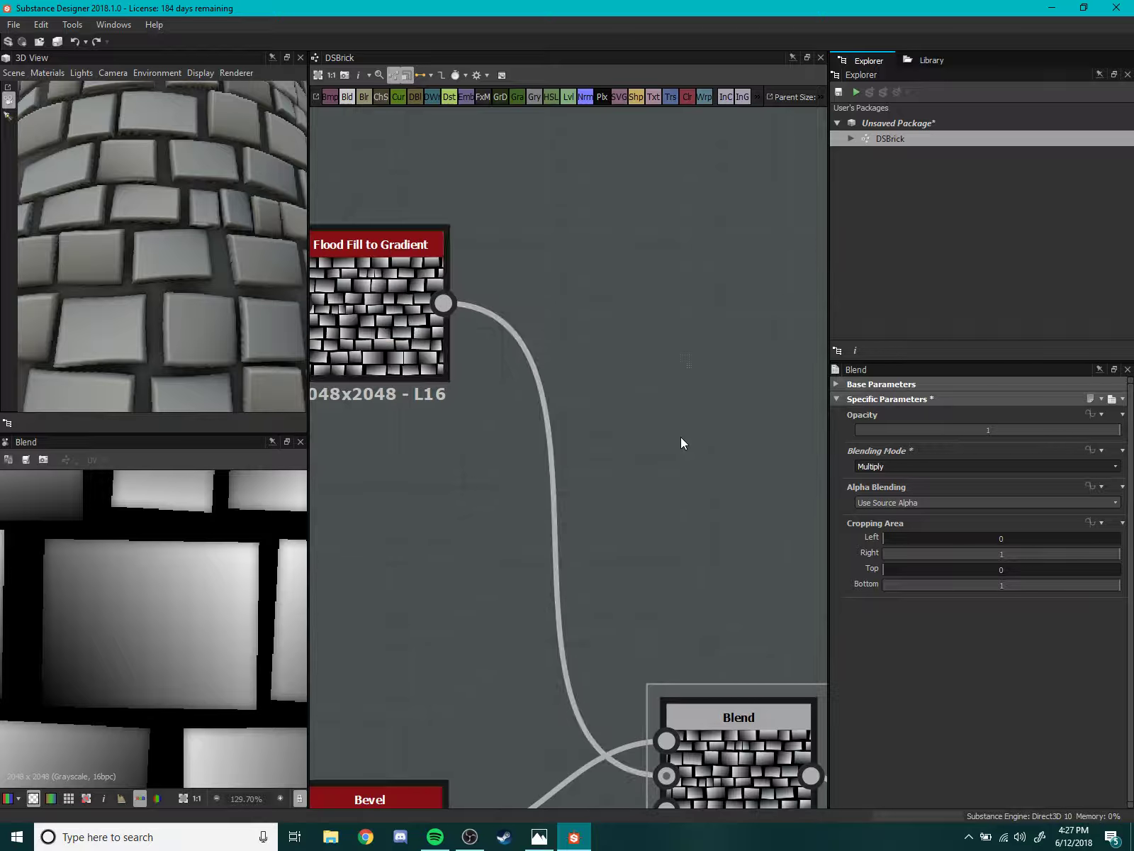
- Add an Invert Grayscale node fed by Flood Fill to Gradient, placed below the gradient node
key(space)
text(in)
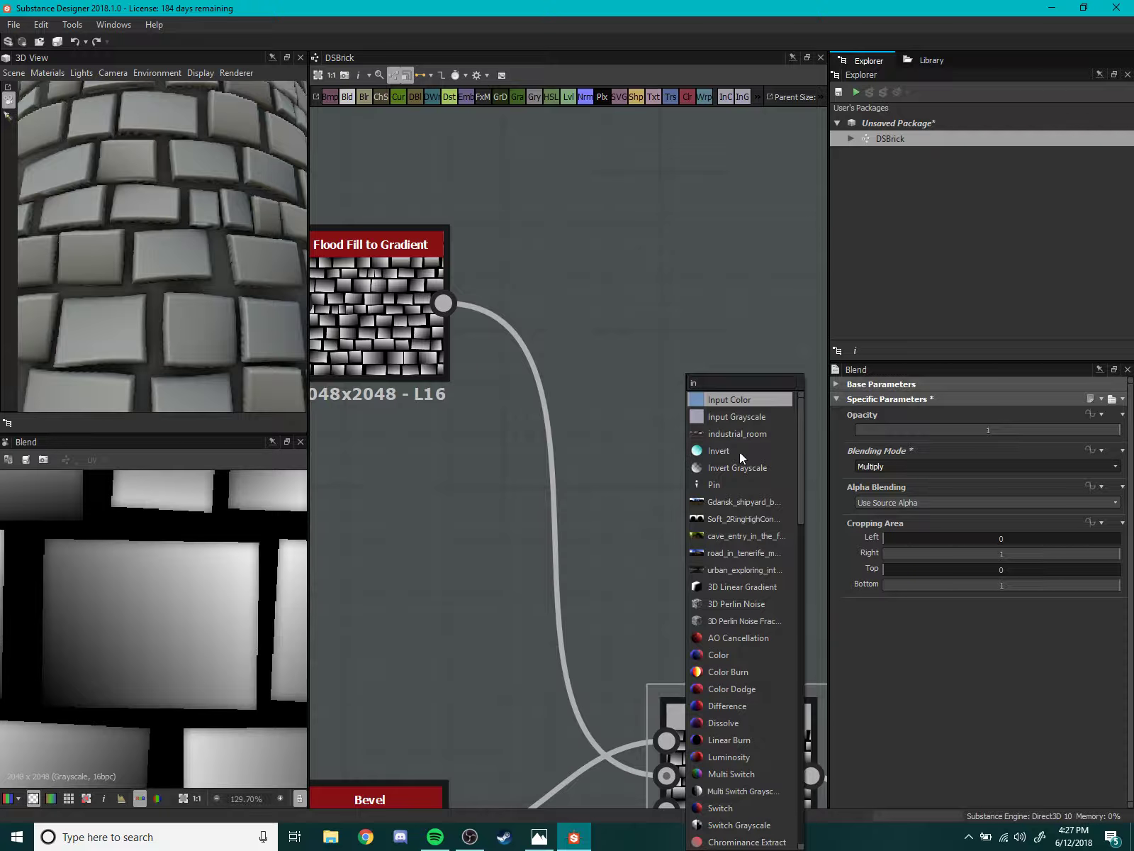
key(Return)
key(Delete)
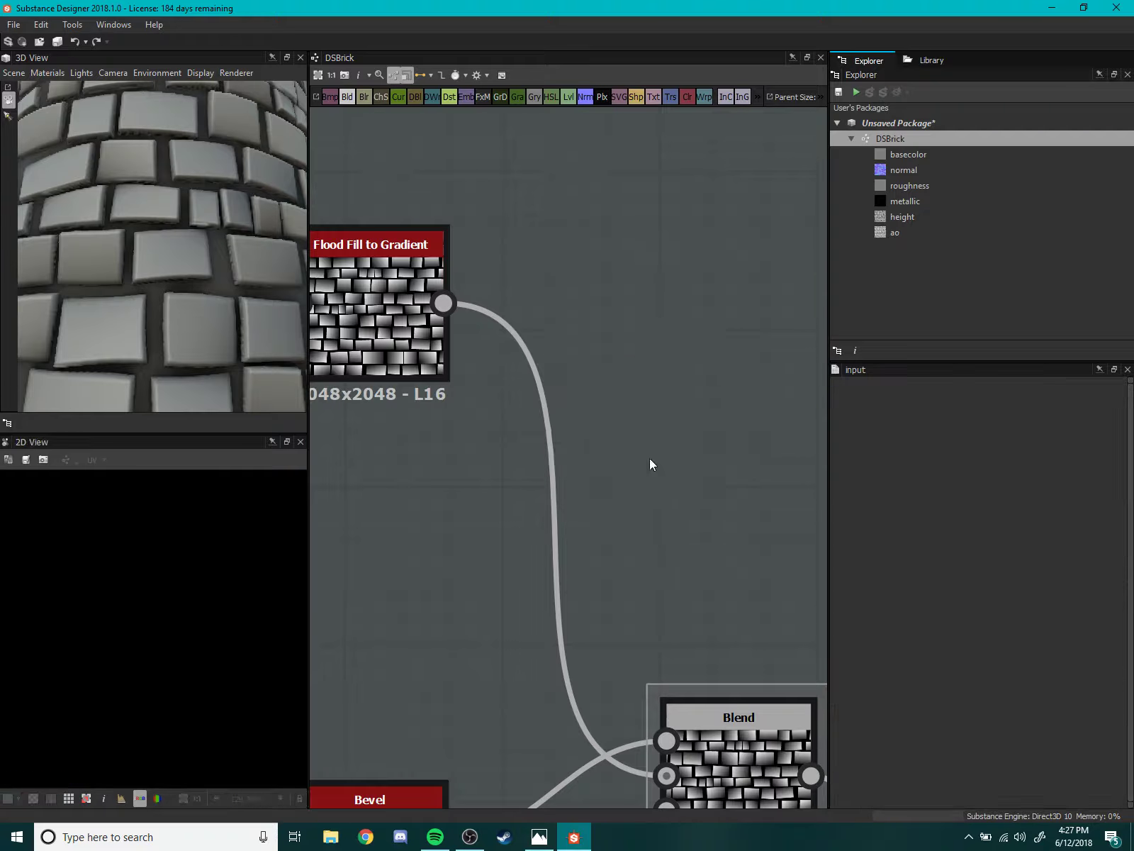
key(space)
text(inver)
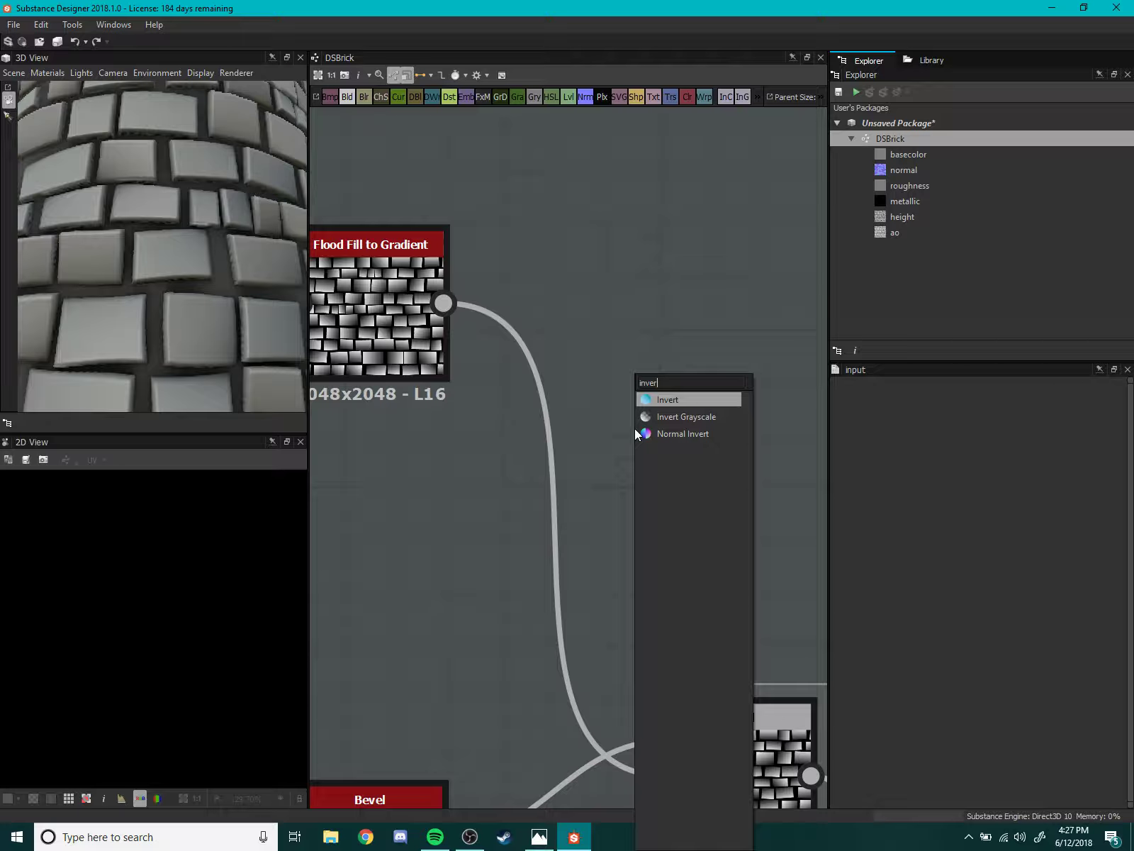
key(Return)
drag(444, 304, 562, 408)
drag(629, 434, 422, 545)
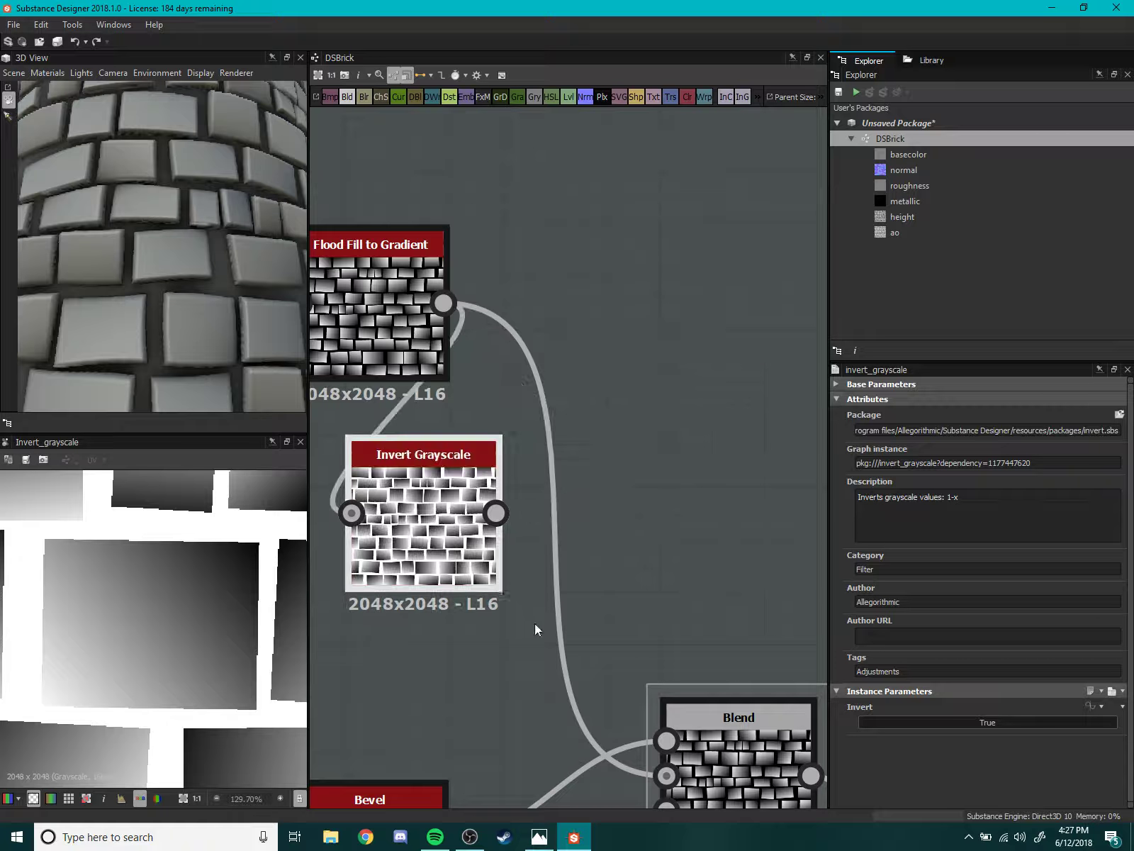
scroll(416, 385, down, 2)
drag(417, 385, 461, 449)
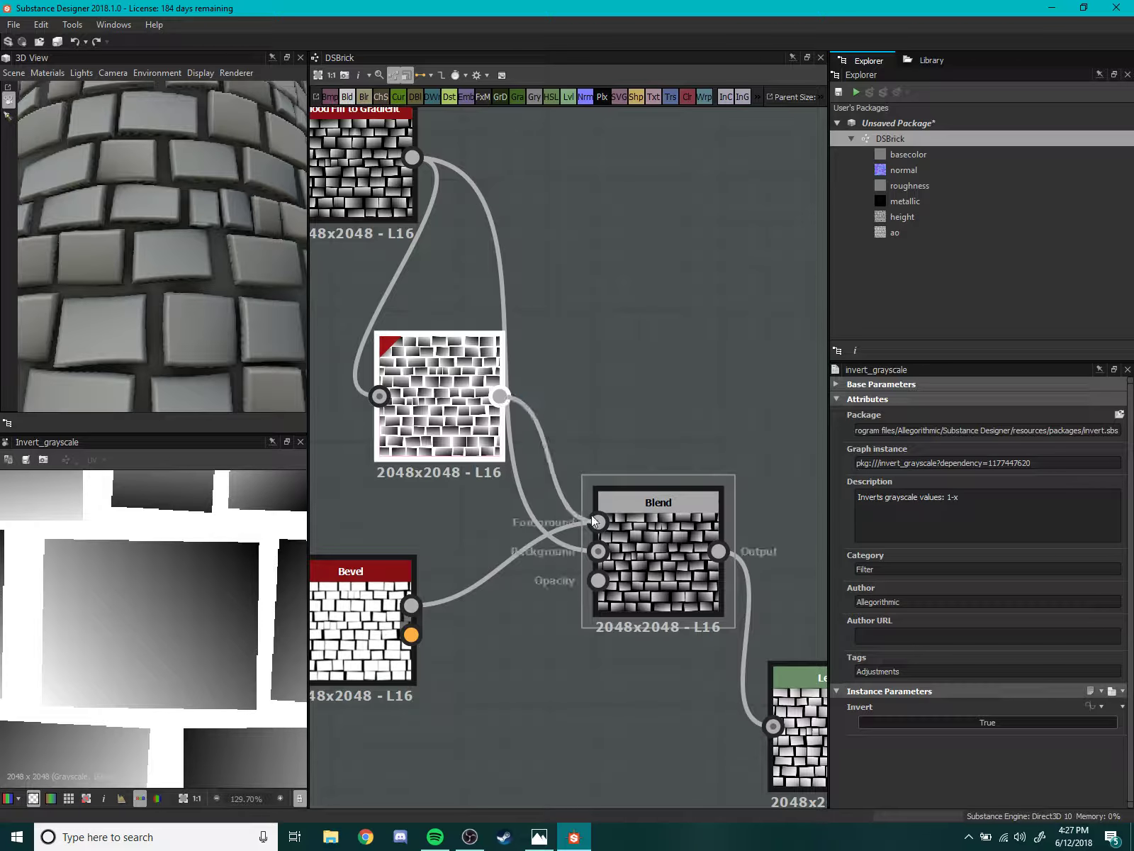
- Connect Invert Grayscale to the Blend foreground and Bevel Height to the Blend background
drag(591, 515, 595, 518)
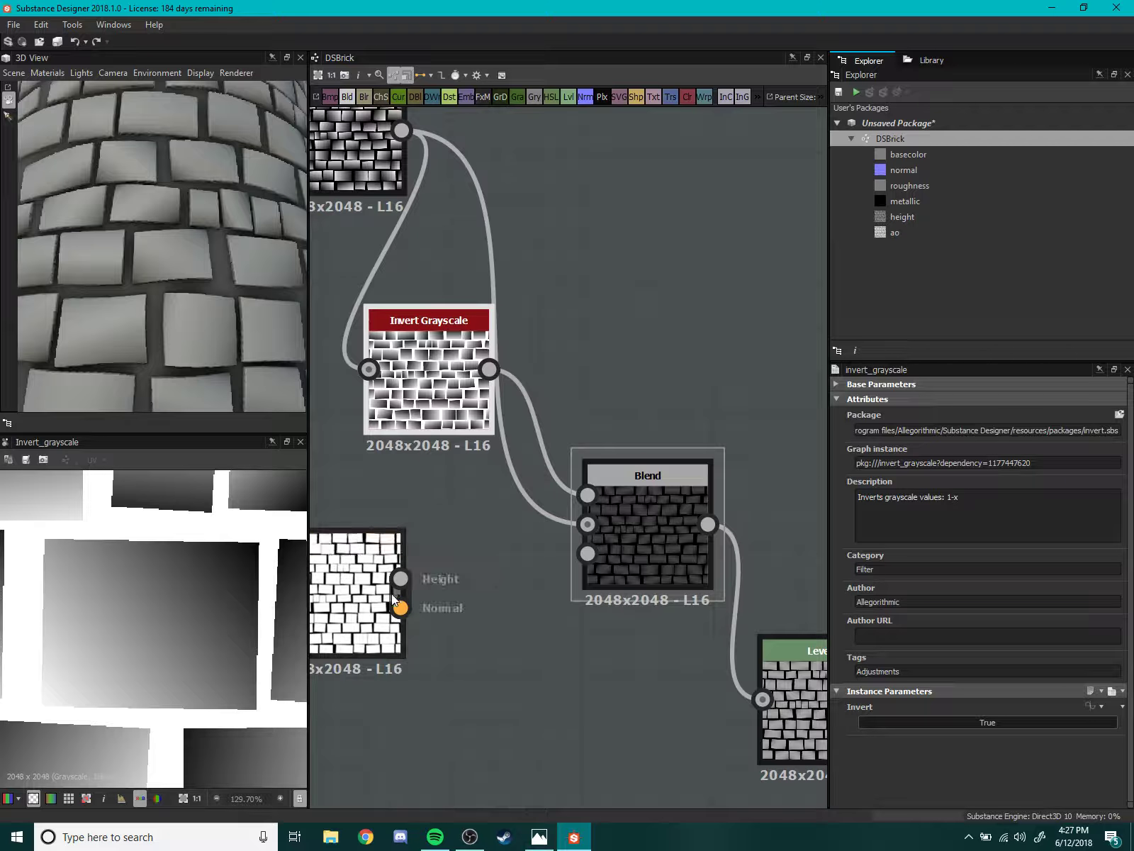
click(628, 550)
middle_drag(454, 606, 437, 639)
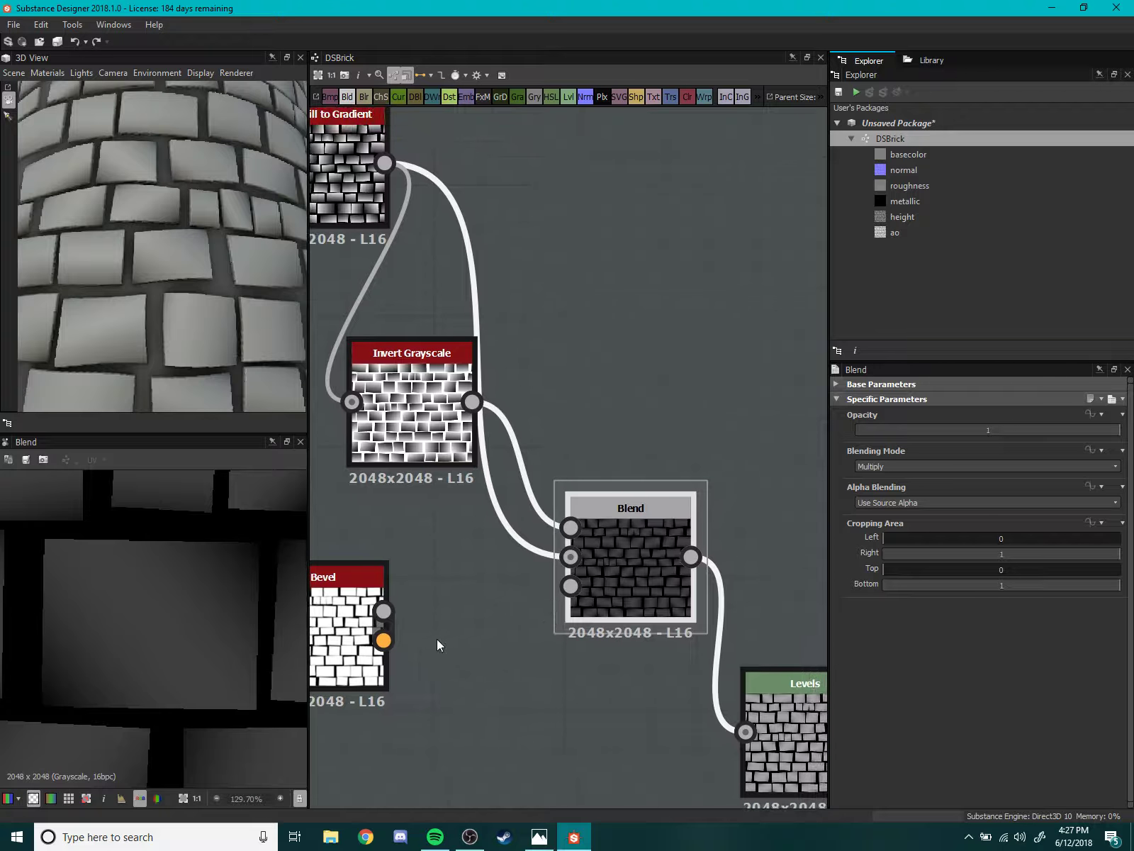
drag(385, 612, 571, 557)
drag(638, 580, 594, 580)
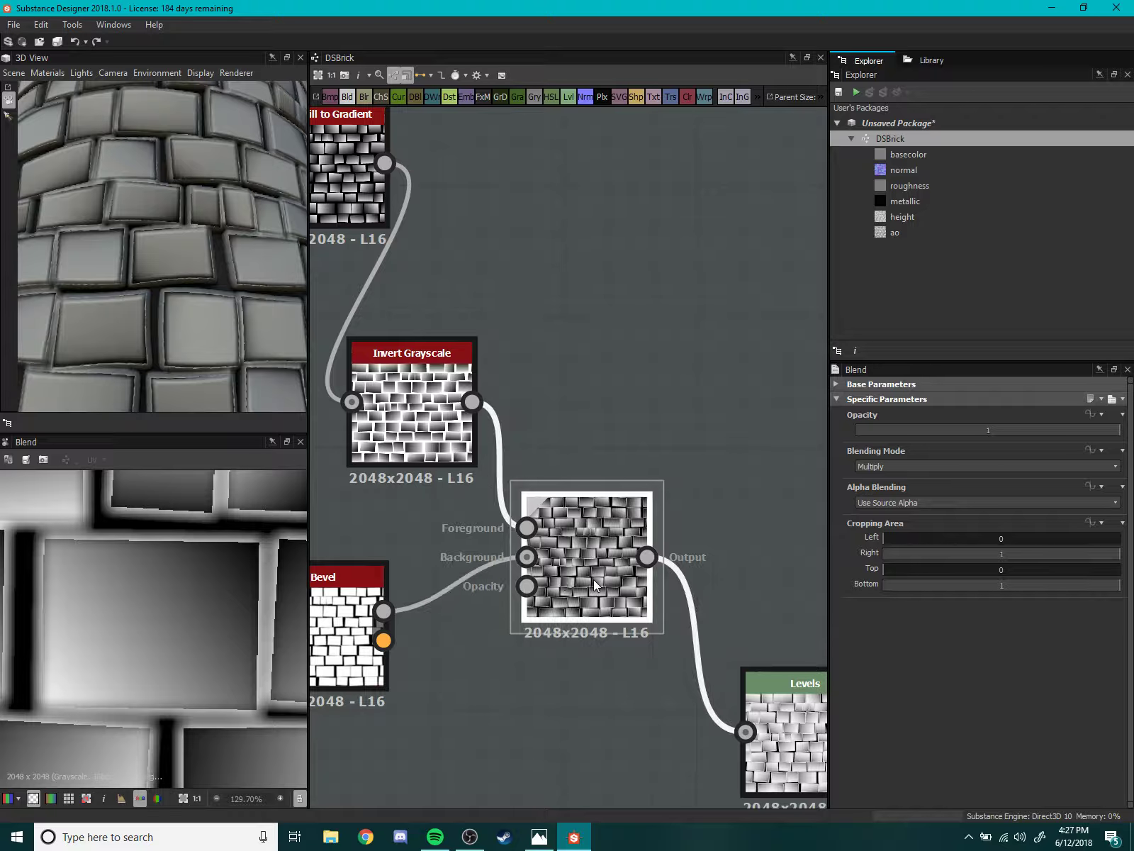
scroll(220, 633, down, 5)
scroll(221, 633, up, 3)
scroll(574, 588, up, 2)
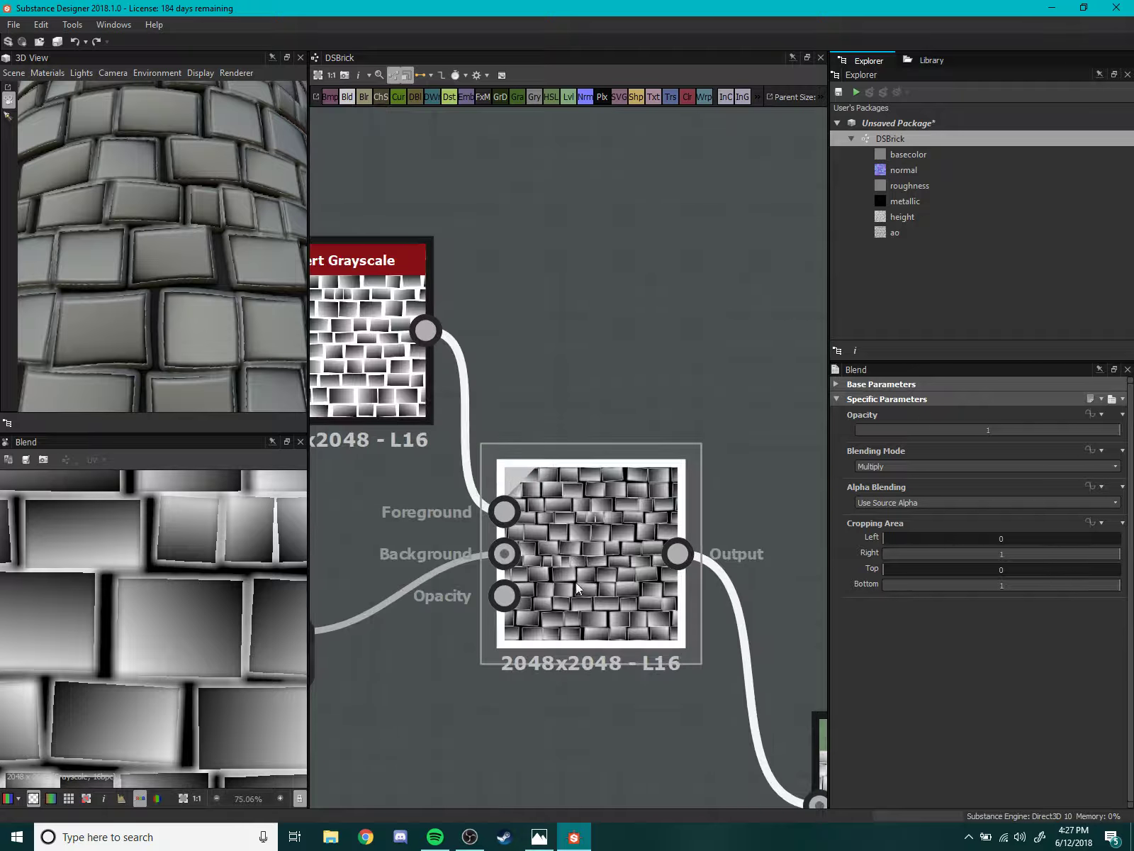
scroll(619, 606, up, 2)
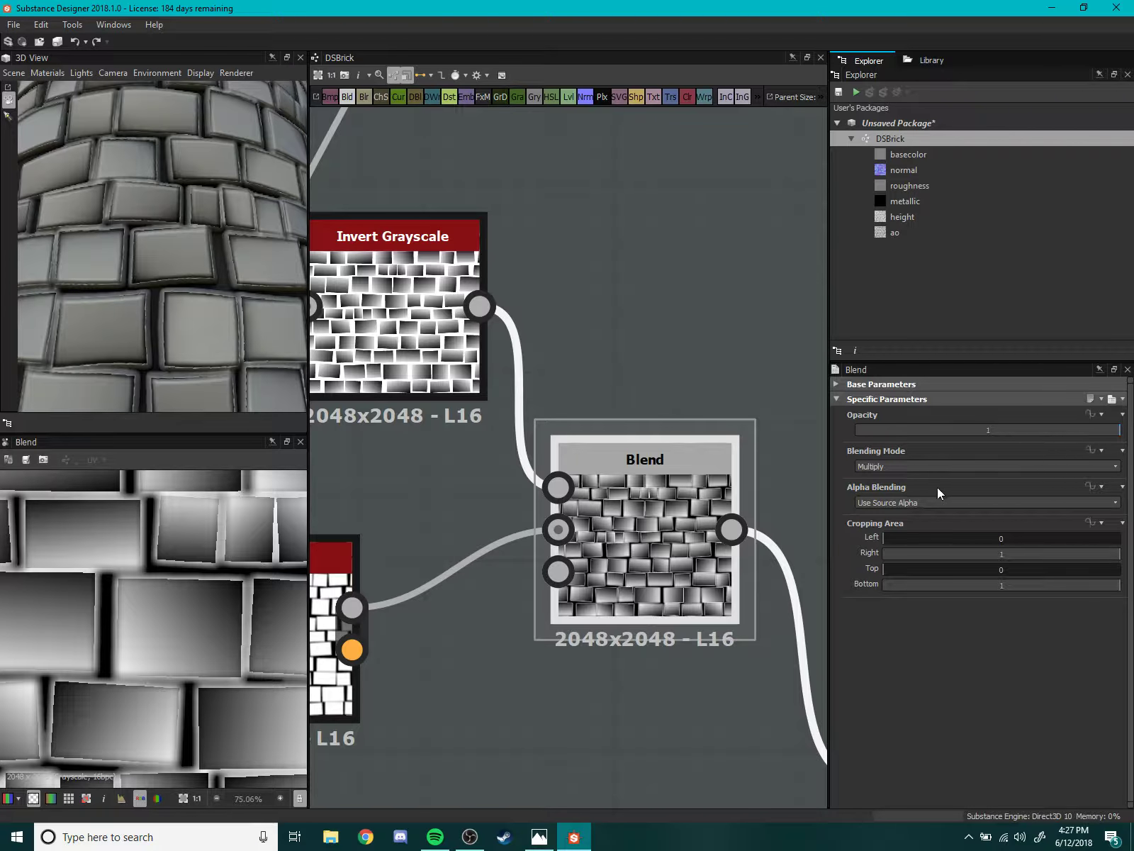
- Set the Blend node's blending mode to Subtract
click(904, 464)
click(873, 496)
scroll(219, 612, up, 2)
scroll(217, 672, up, 1)
scroll(217, 672, down, 3)
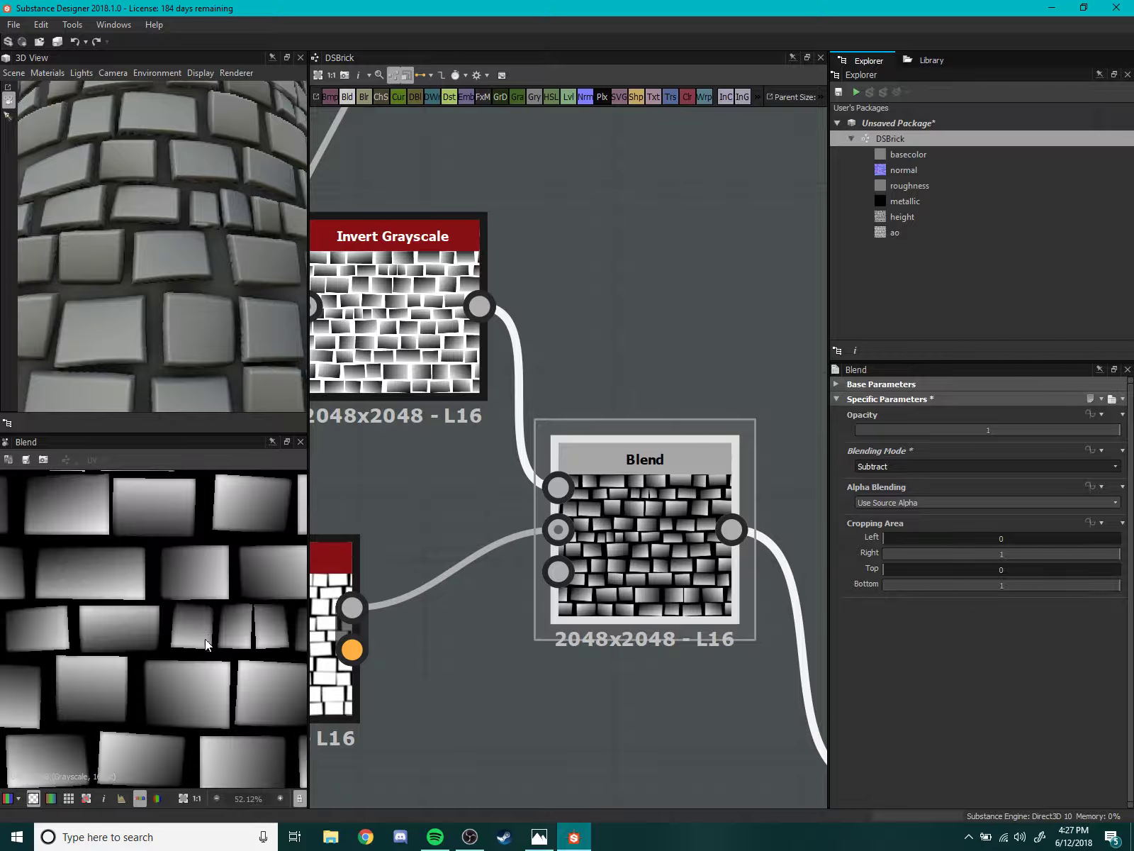
scroll(205, 639, down, 5)
- Briefly try Bevel as the Blend foreground, then restore Invert Grayscale foreground and Bevel background
middle_drag(526, 544, 547, 578)
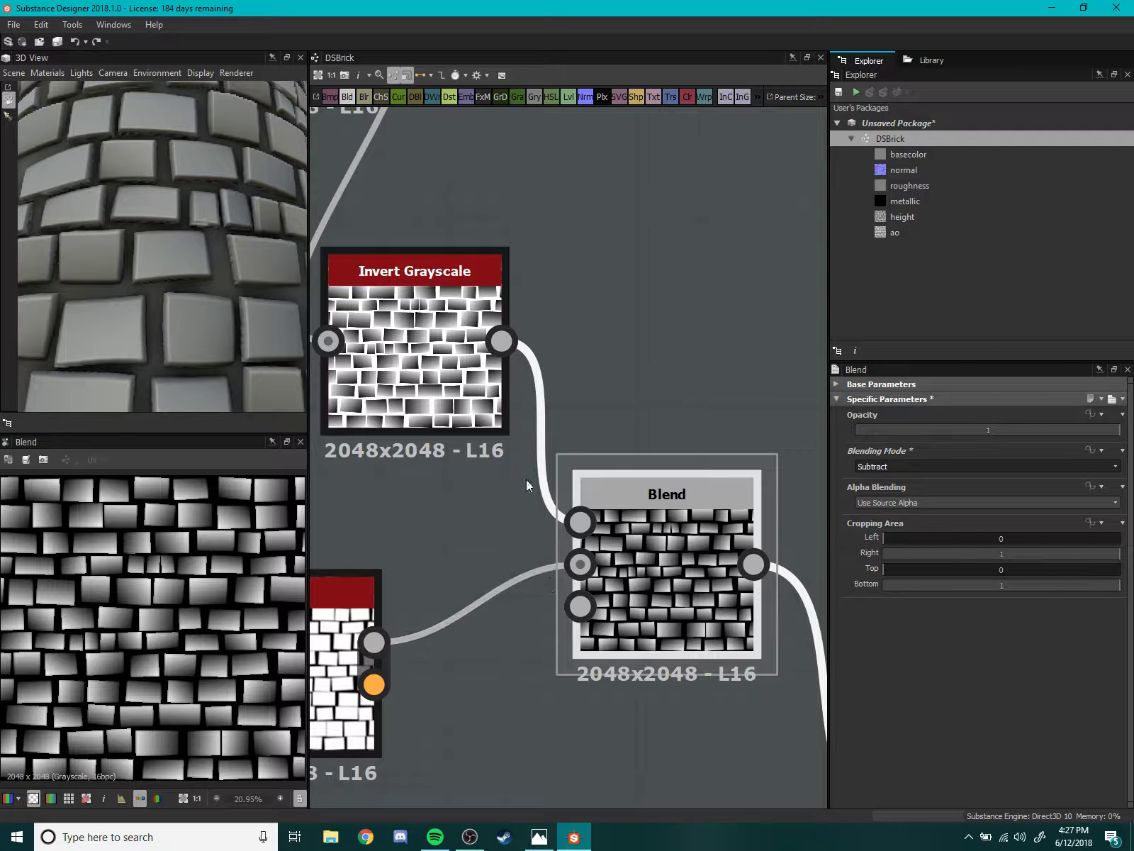
middle_drag(527, 485, 571, 472)
drag(419, 629, 625, 509)
drag(546, 328, 625, 509)
middle_drag(638, 390, 628, 414)
scroll(153, 623, up, 5)
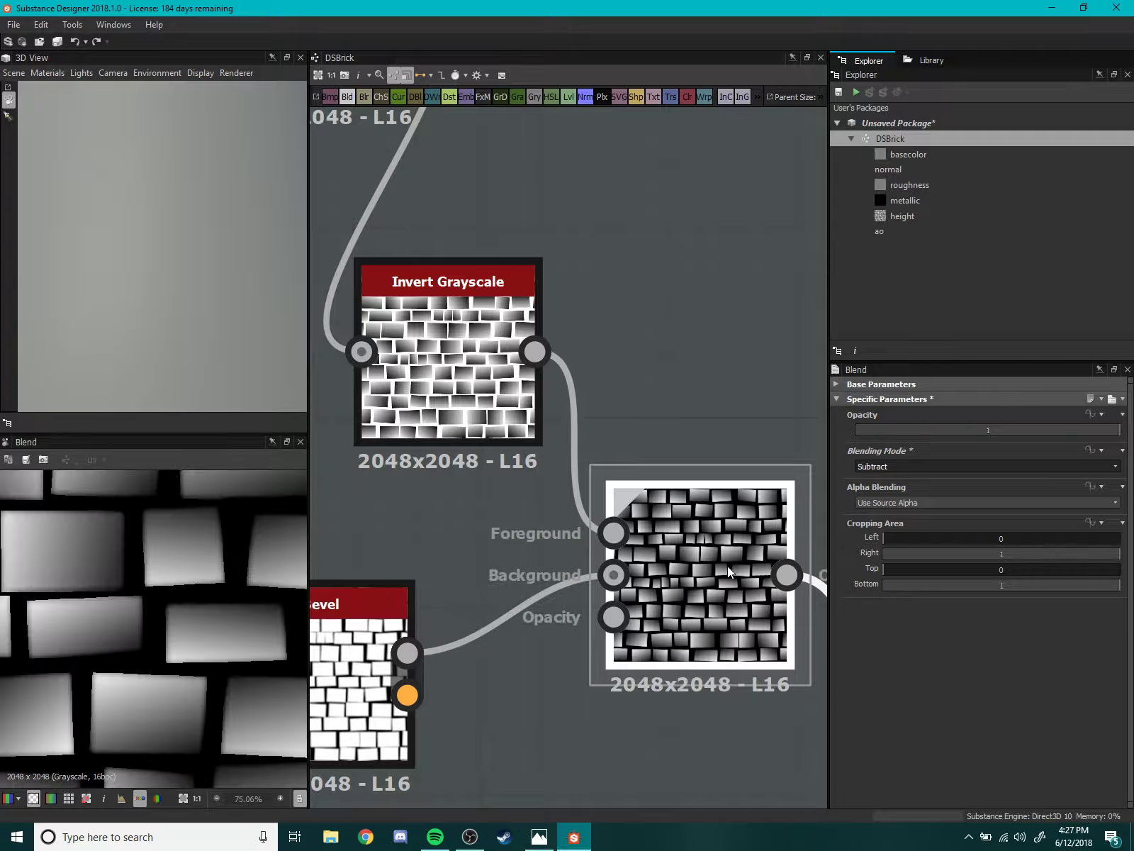
- Cycle the blending mode through Max (Lighten), Divide, Screen and Add, ending on Copy
click(912, 467)
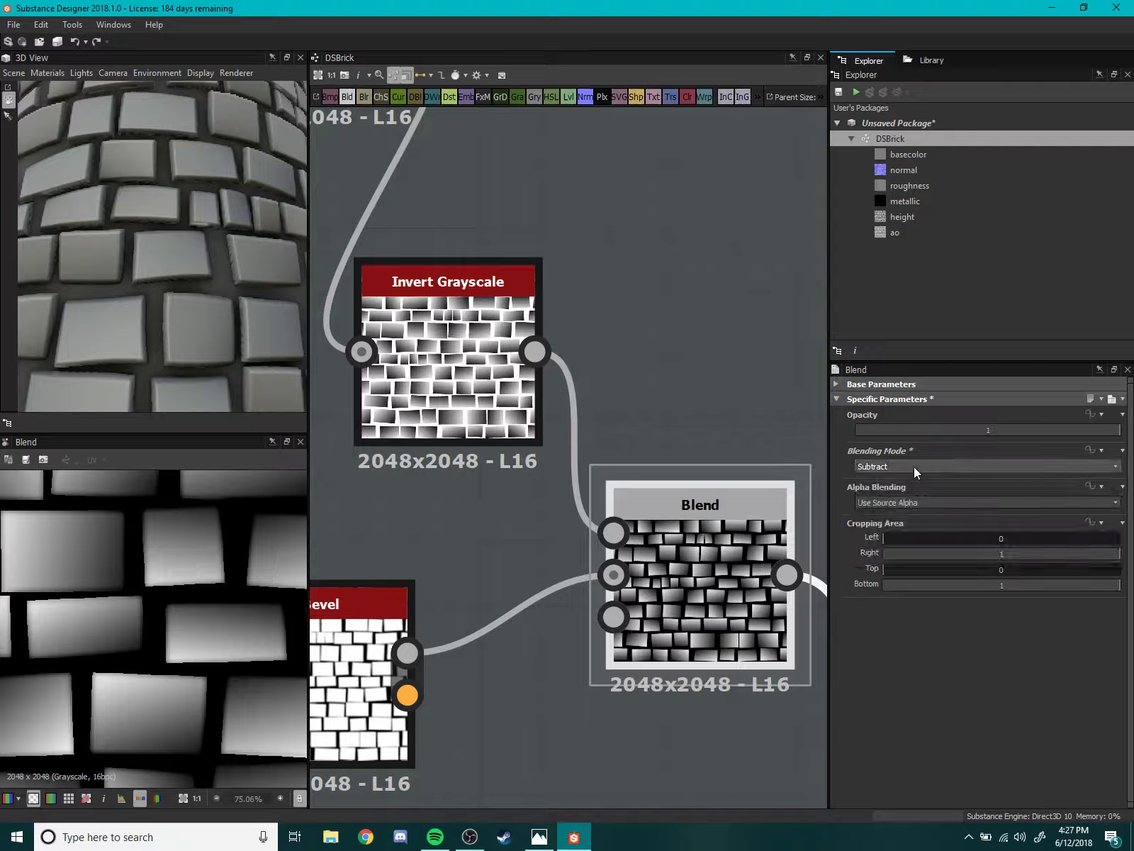
scroll(913, 466, down, 1)
scroll(913, 466, down, 1)
scroll(913, 465, down, 1)
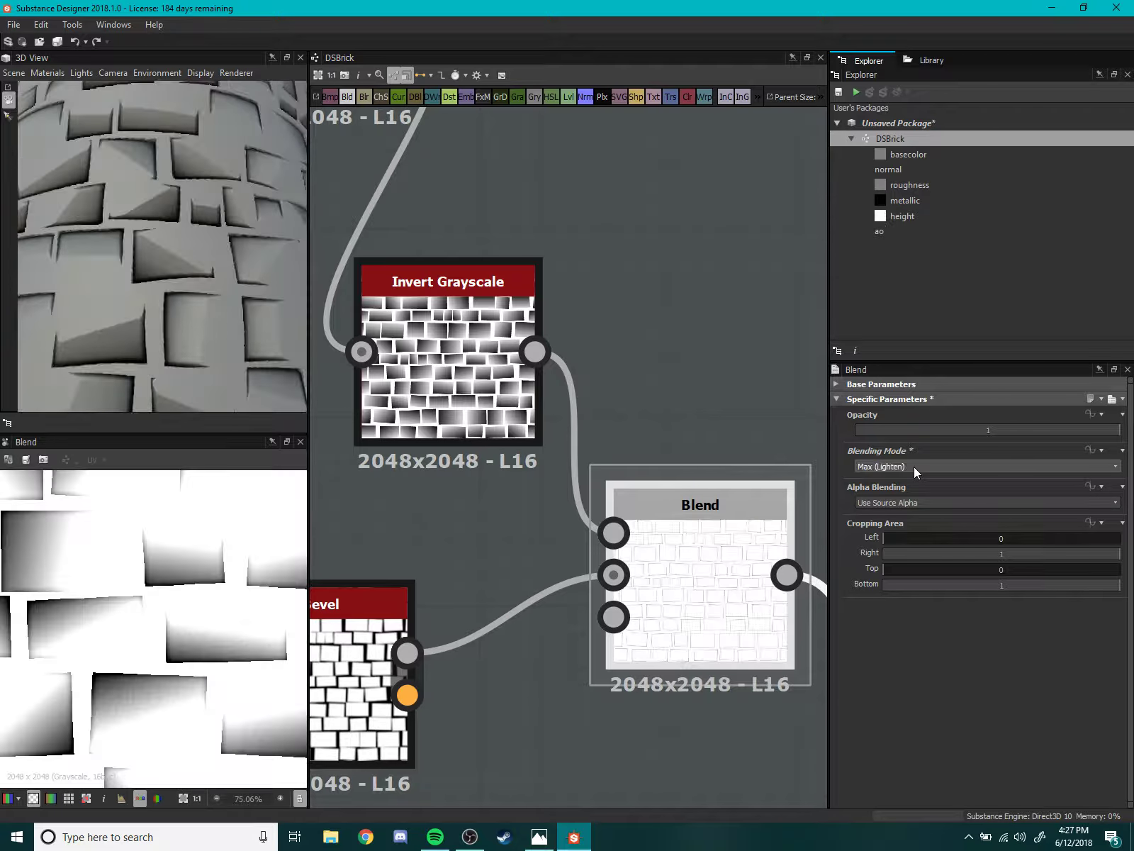
scroll(914, 466, down, 1)
scroll(914, 466, down, 1)
scroll(913, 467, down, 1)
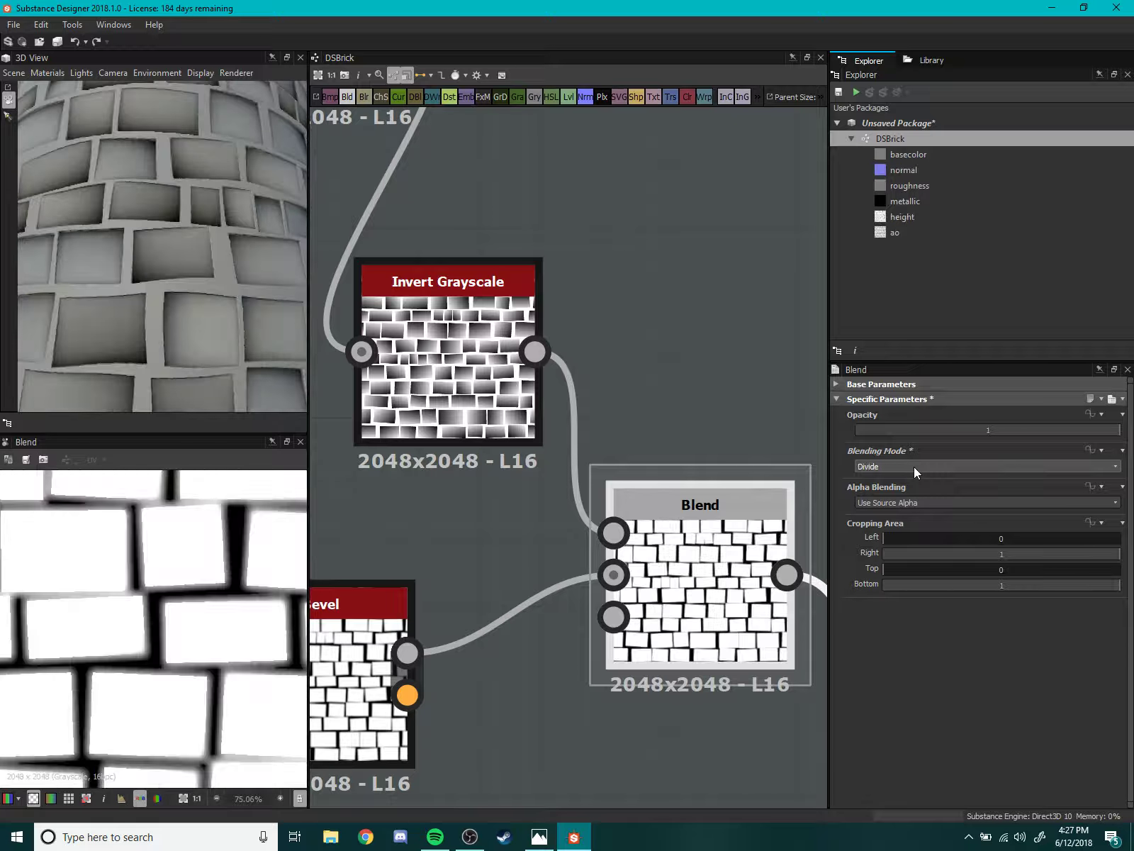
scroll(914, 467, down, 1)
scroll(914, 466, down, 1)
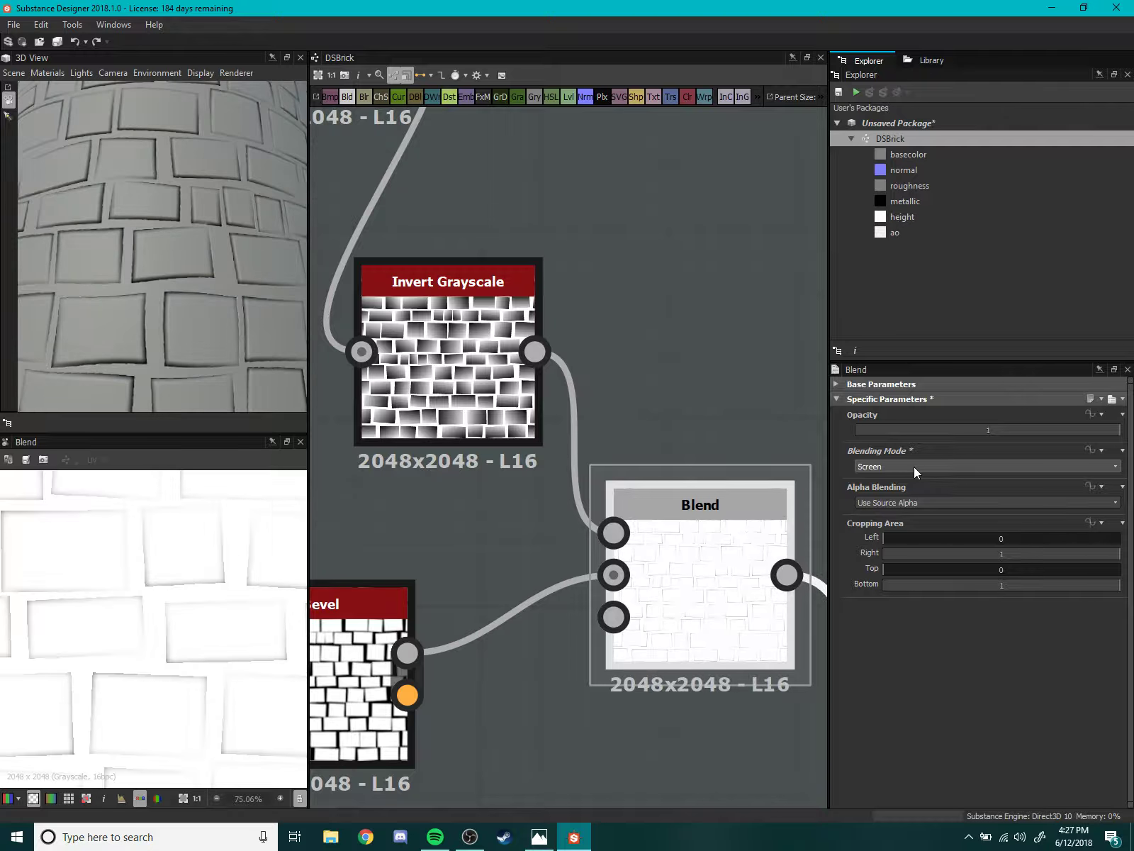
scroll(914, 466, down, 1)
scroll(913, 465, up, 1)
scroll(914, 466, up, 2)
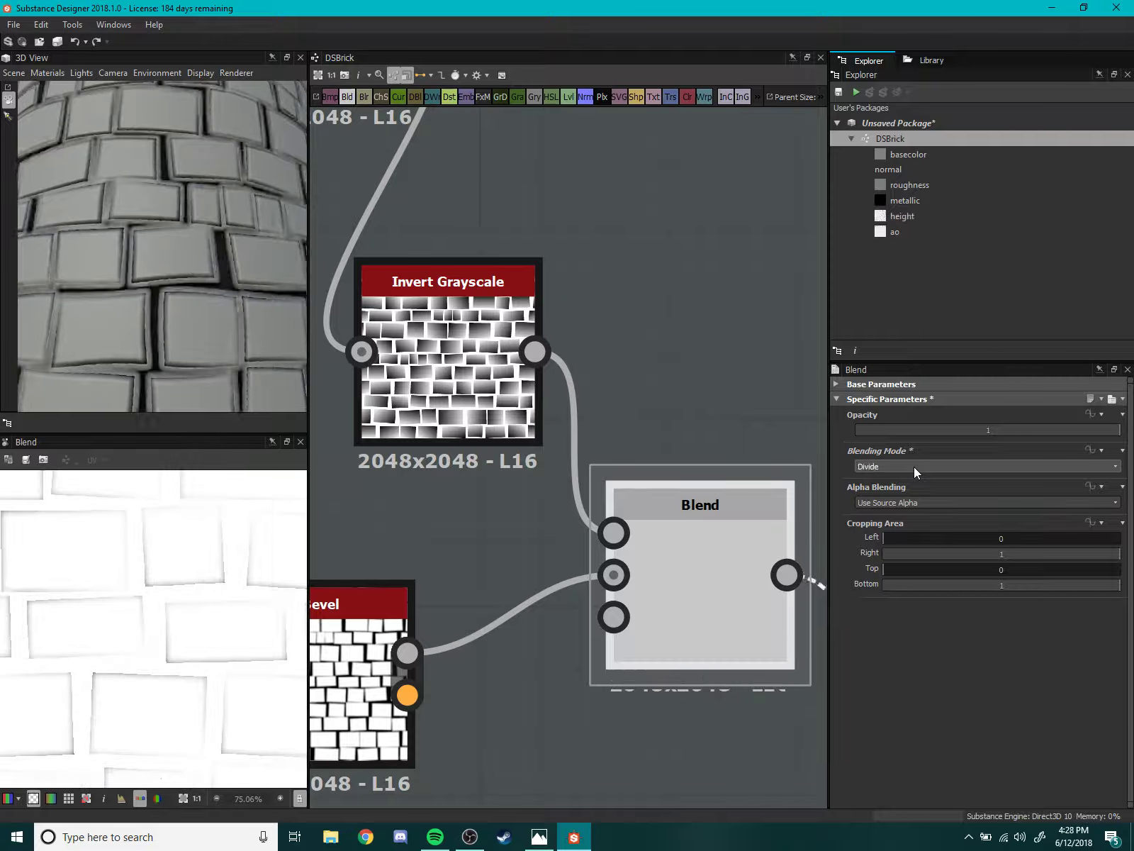
scroll(913, 466, up, 1)
scroll(913, 467, up, 1)
scroll(913, 466, up, 1)
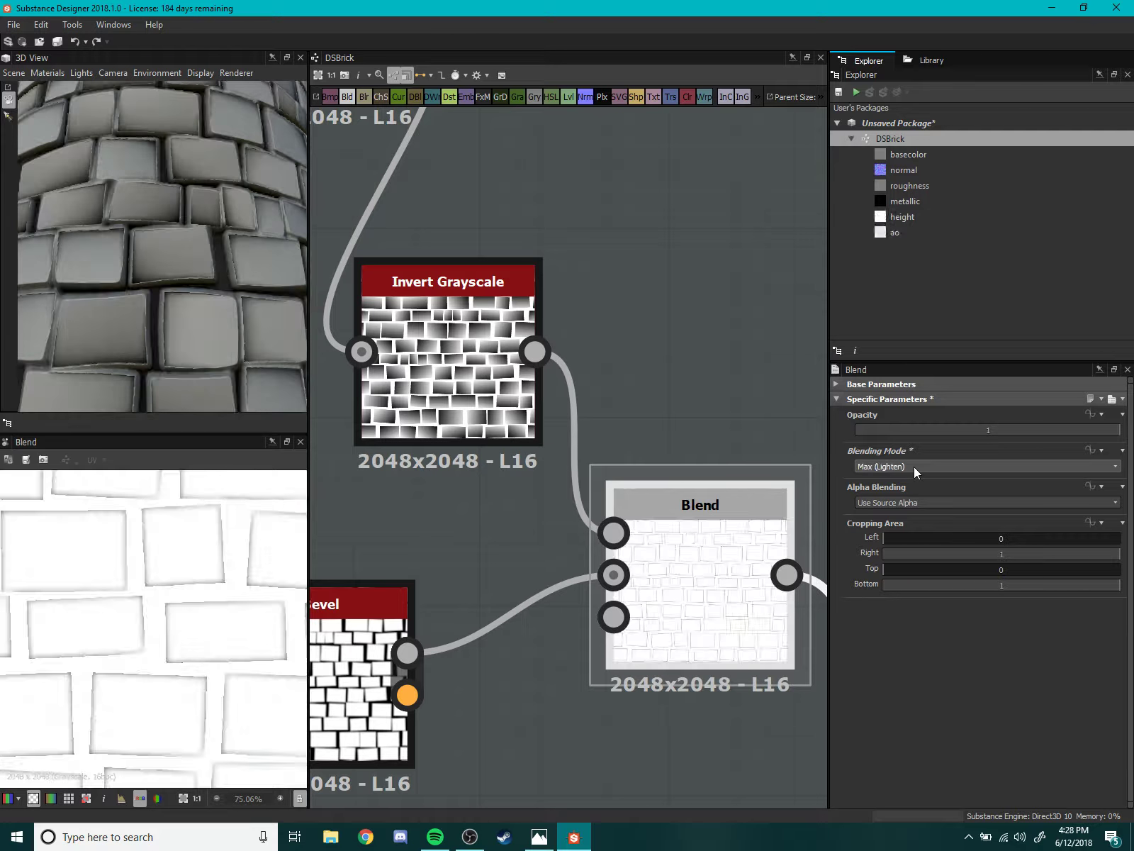
scroll(913, 467, up, 1)
scroll(914, 467, up, 1)
scroll(913, 466, up, 1)
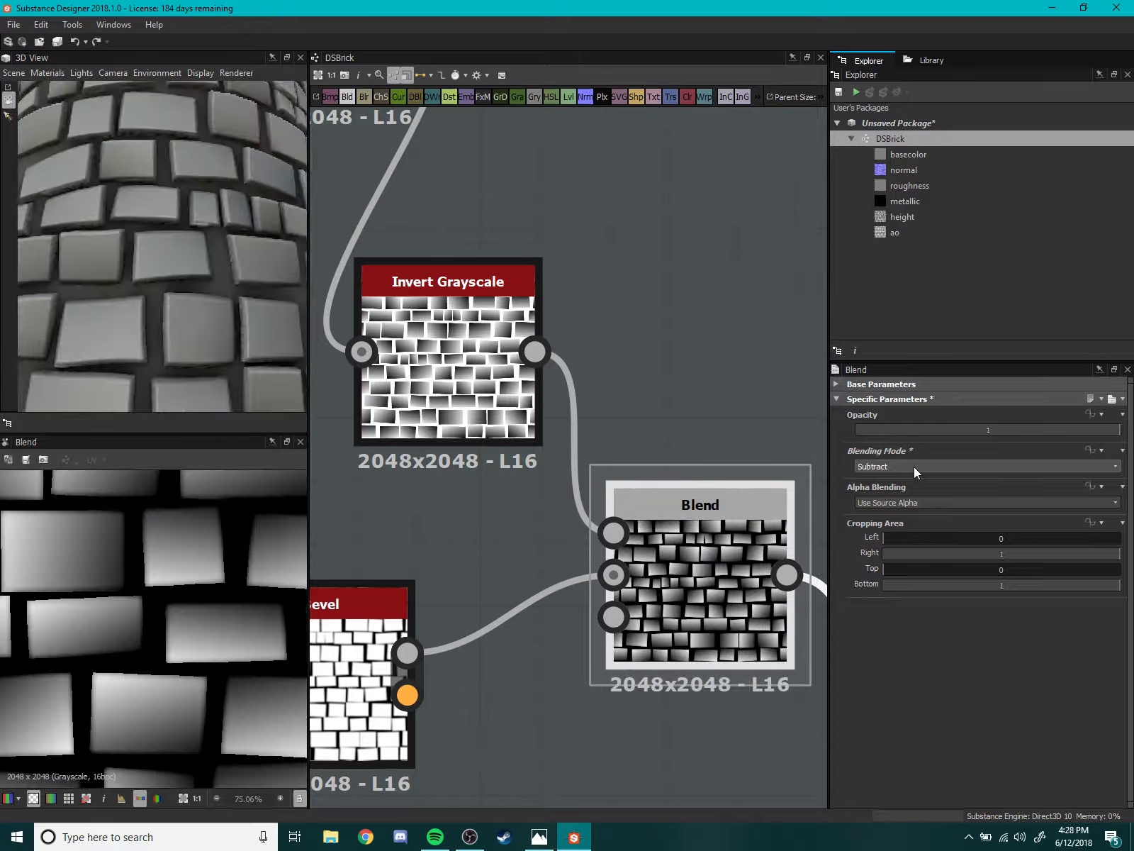
scroll(914, 467, up, 1)
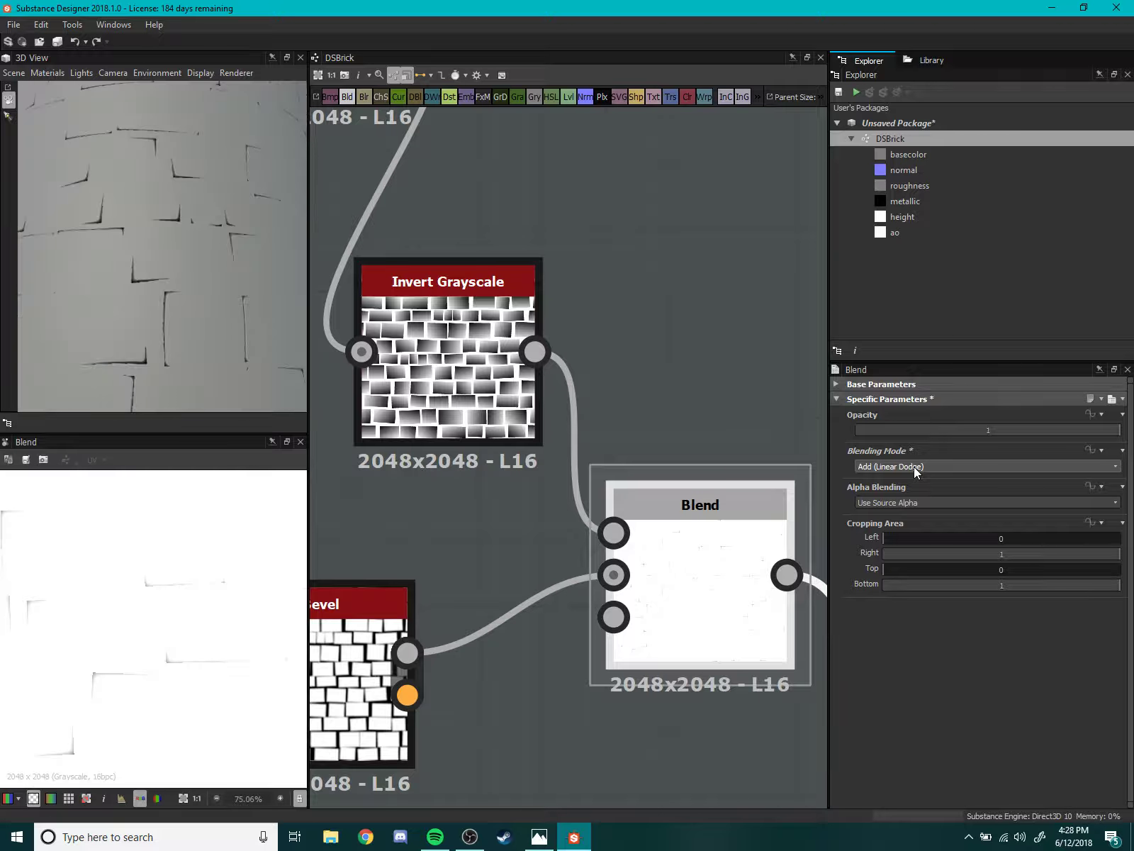
scroll(913, 466, up, 1)
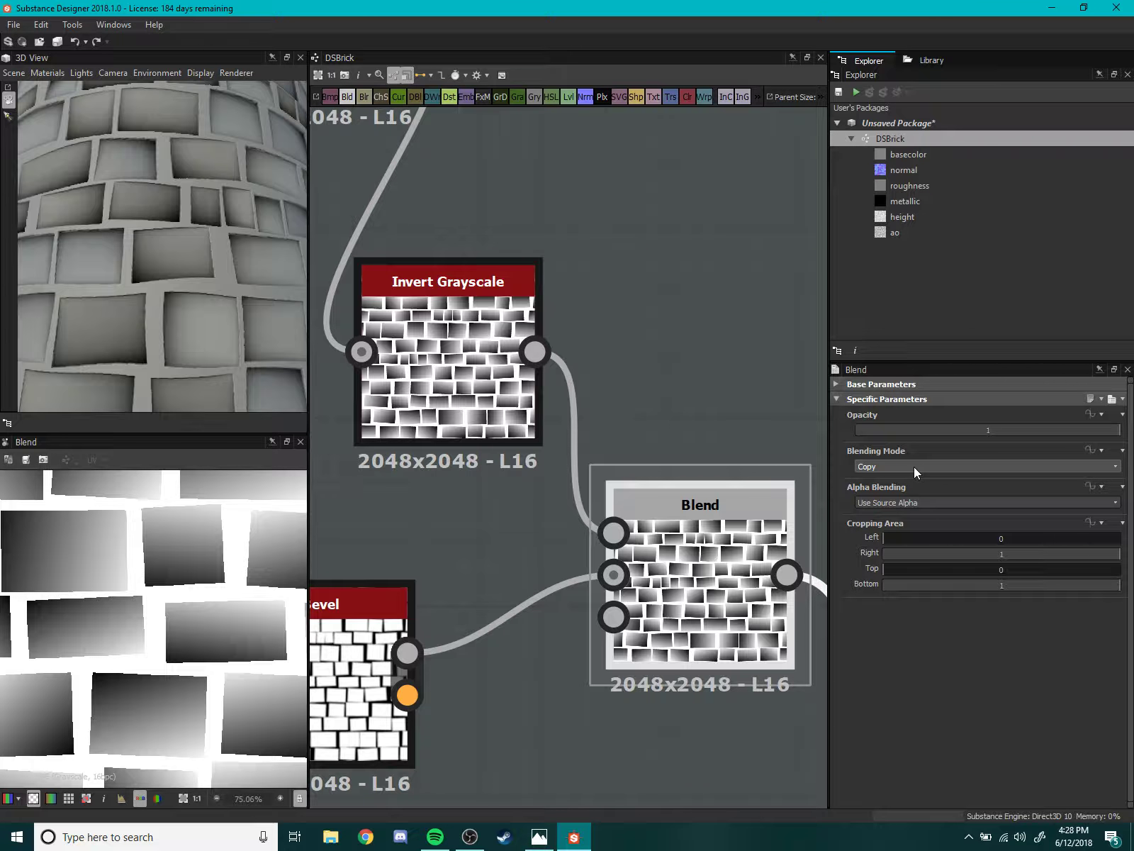
scroll(692, 567, down, 3)
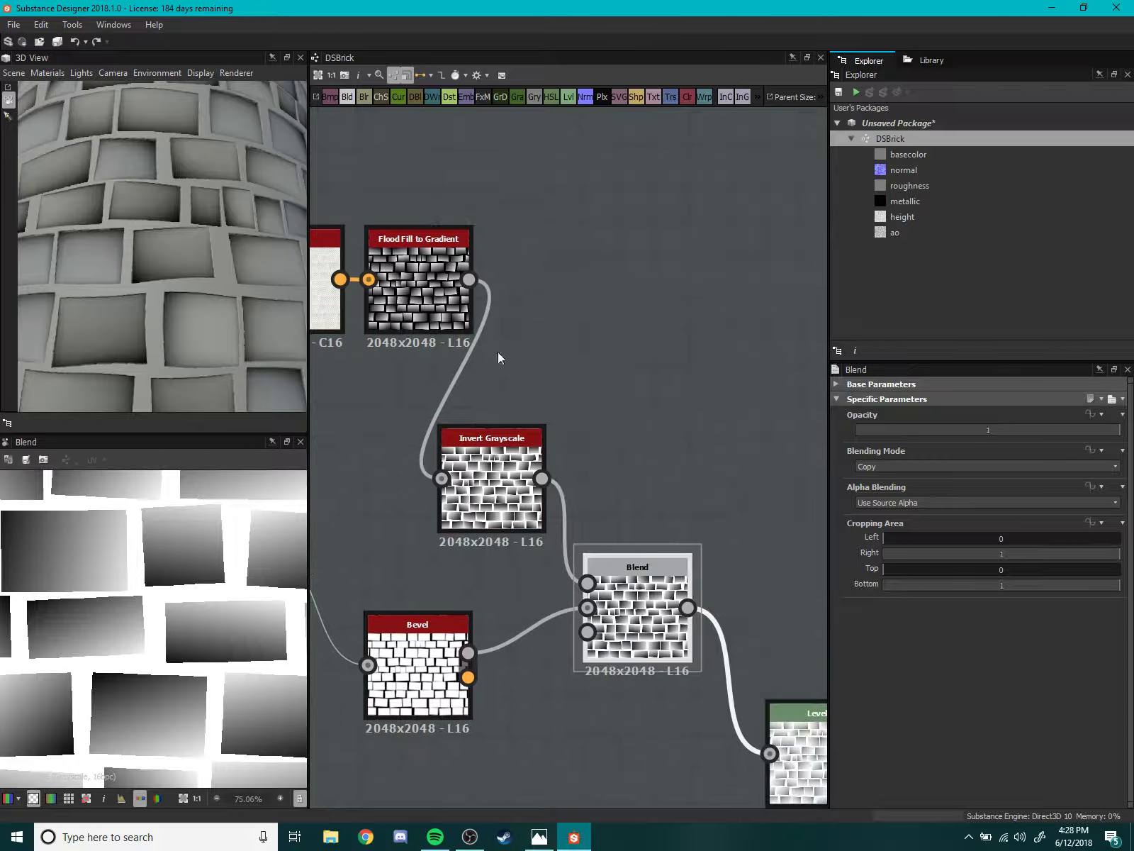
- Wire Flood Fill to Gradient straight into the Blend foreground and delete Invert Grayscale
drag(469, 279, 587, 582)
drag(493, 499, 456, 555)
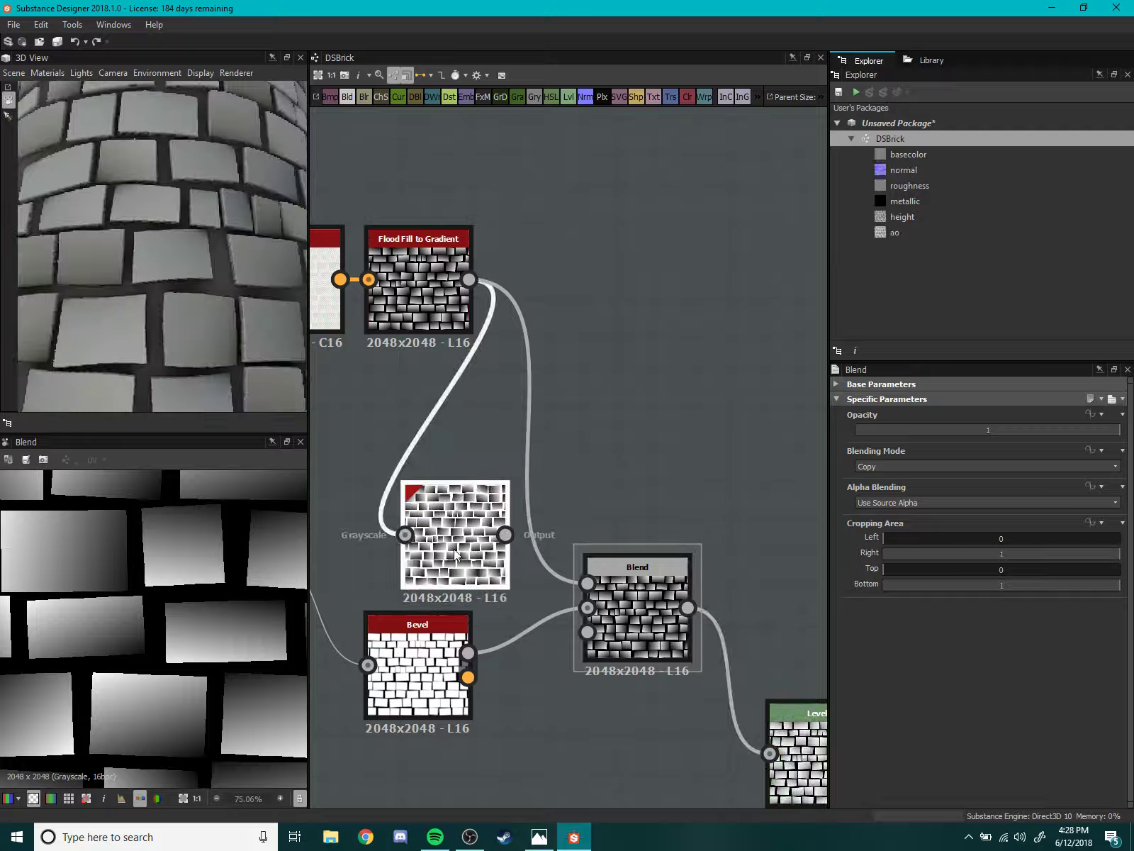
key(Delete)
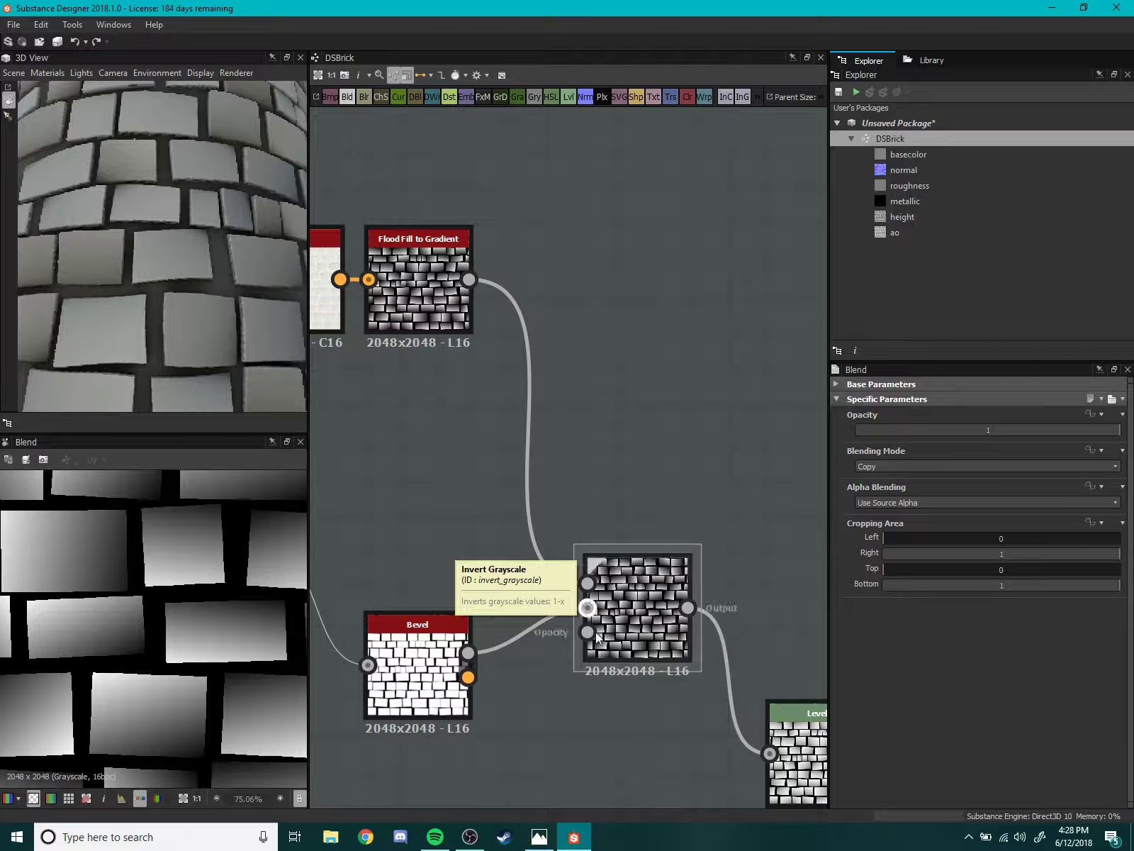
scroll(625, 709, up, 3)
scroll(673, 639, up, 2)
mouse_move(270, 730)
middle_down()
mouse_move(197, 677)
mouse_move(211, 692)
middle_up()
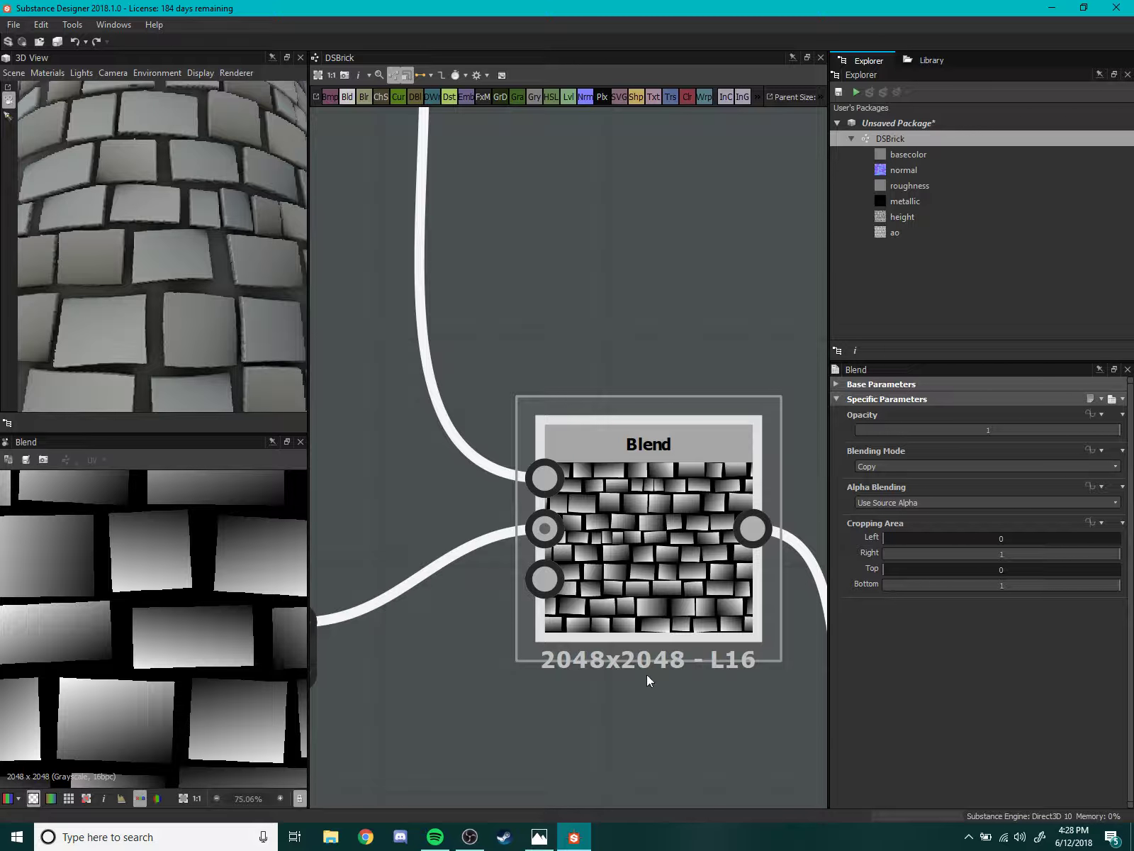
scroll(647, 675, down, 3)
drag(672, 657, 735, 510)
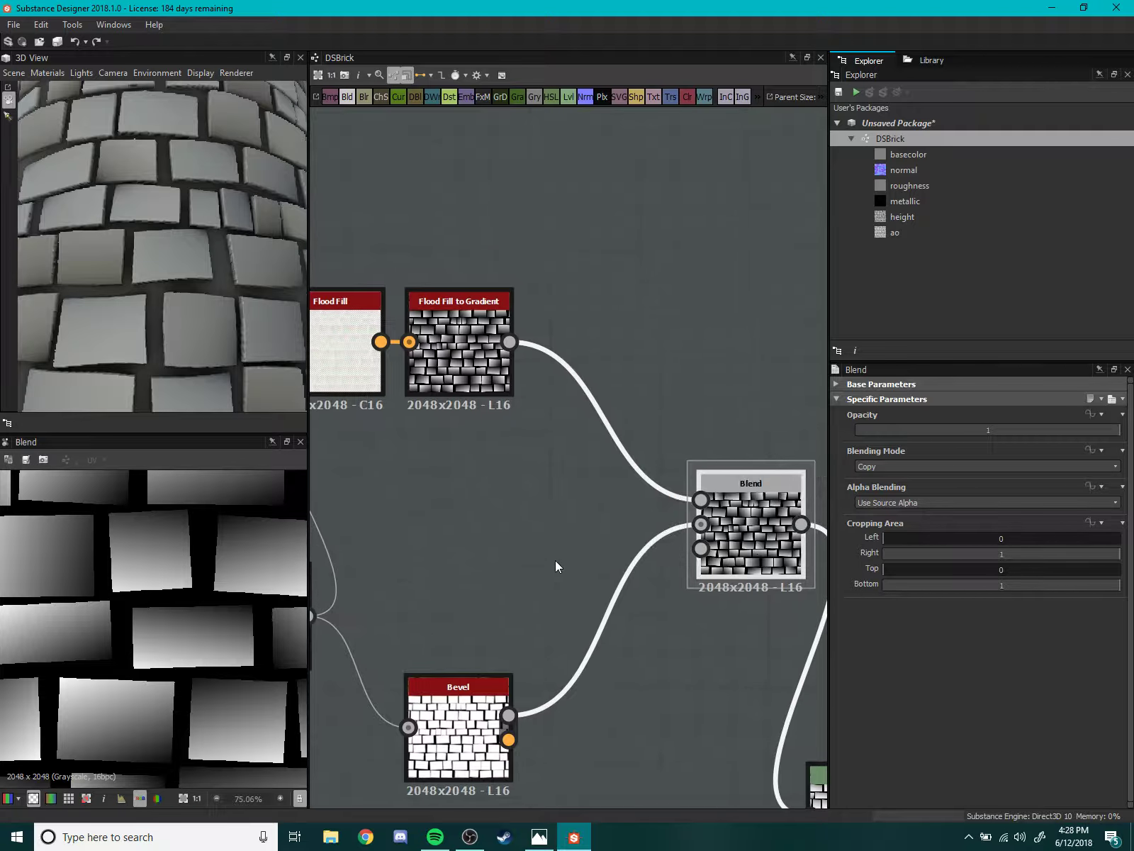
scroll(555, 560, up, 3)
- Add a Height Blend node linked from the Bevel output
key(space)
text(height blend)
key(Return)
drag(515, 623, 563, 249)
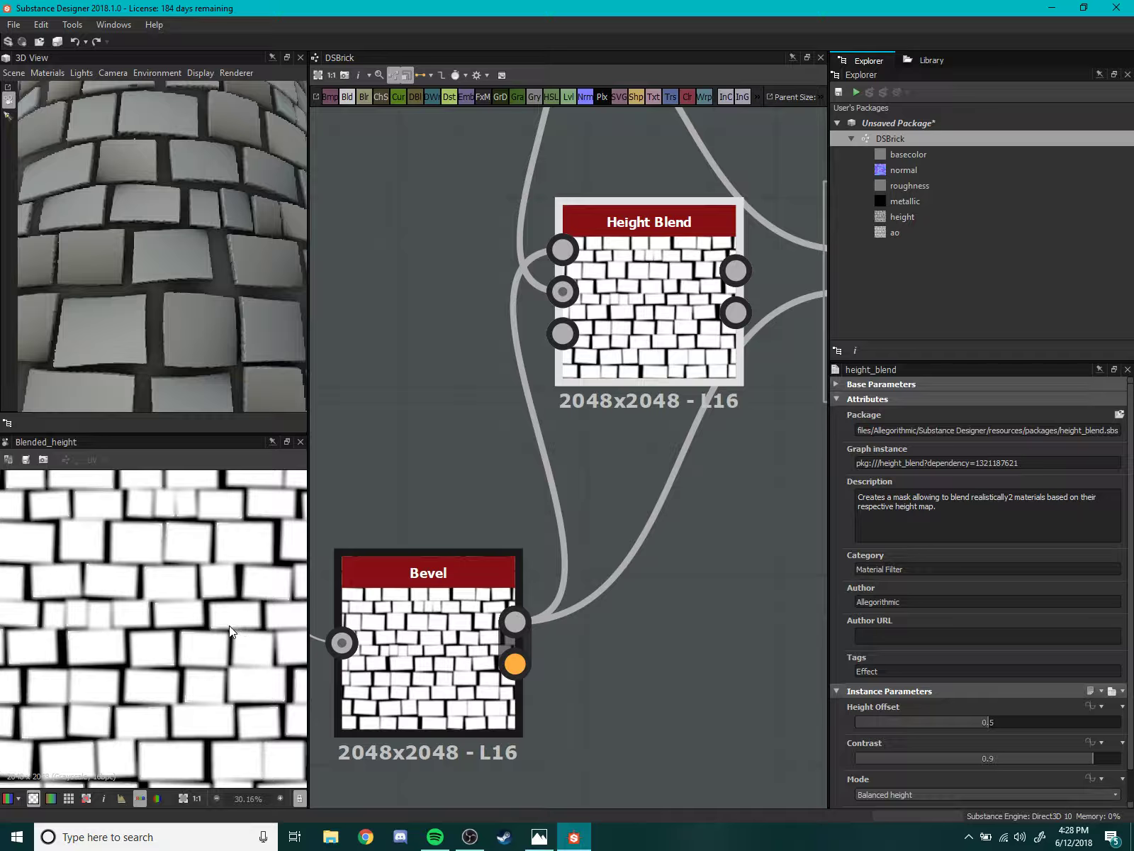
scroll(228, 625, up, 3)
scroll(265, 603, up, 3)
scroll(212, 628, up, 2)
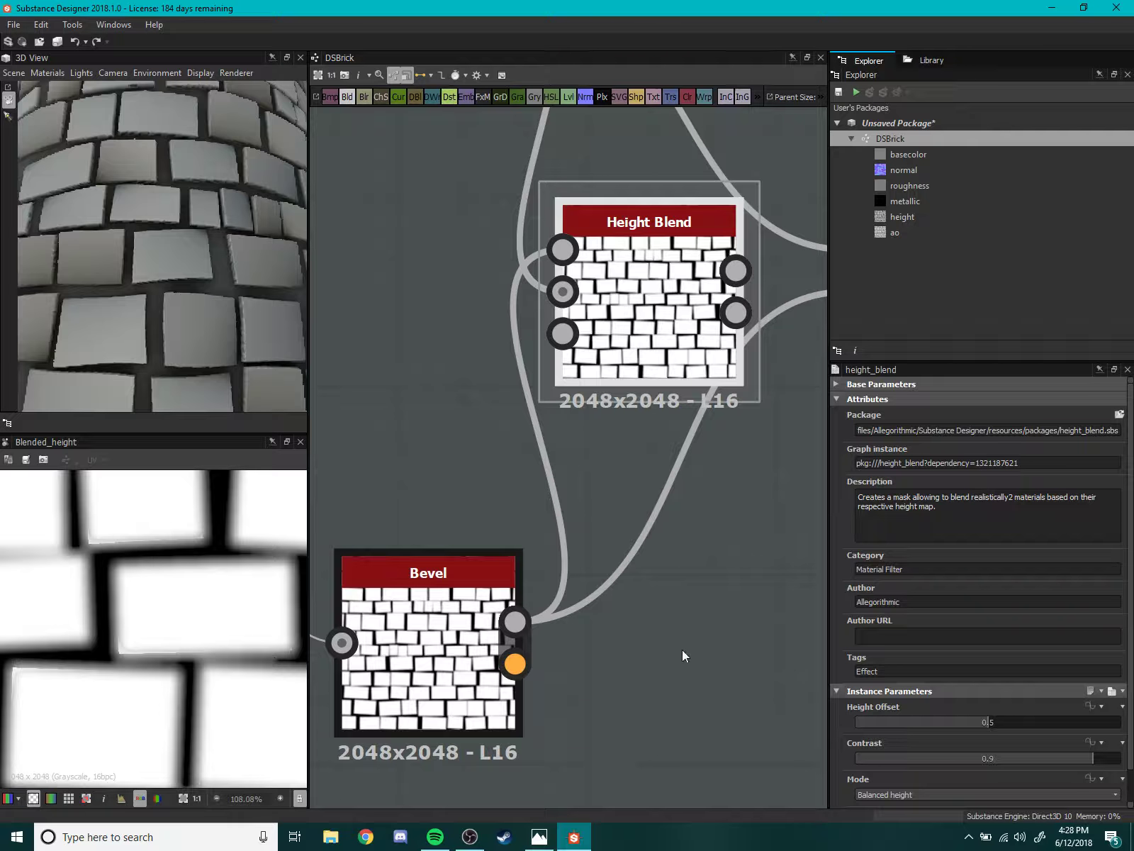
- Set the Height Blend Contrast to 0 and Height Offset to 1
drag(942, 778, 820, 799)
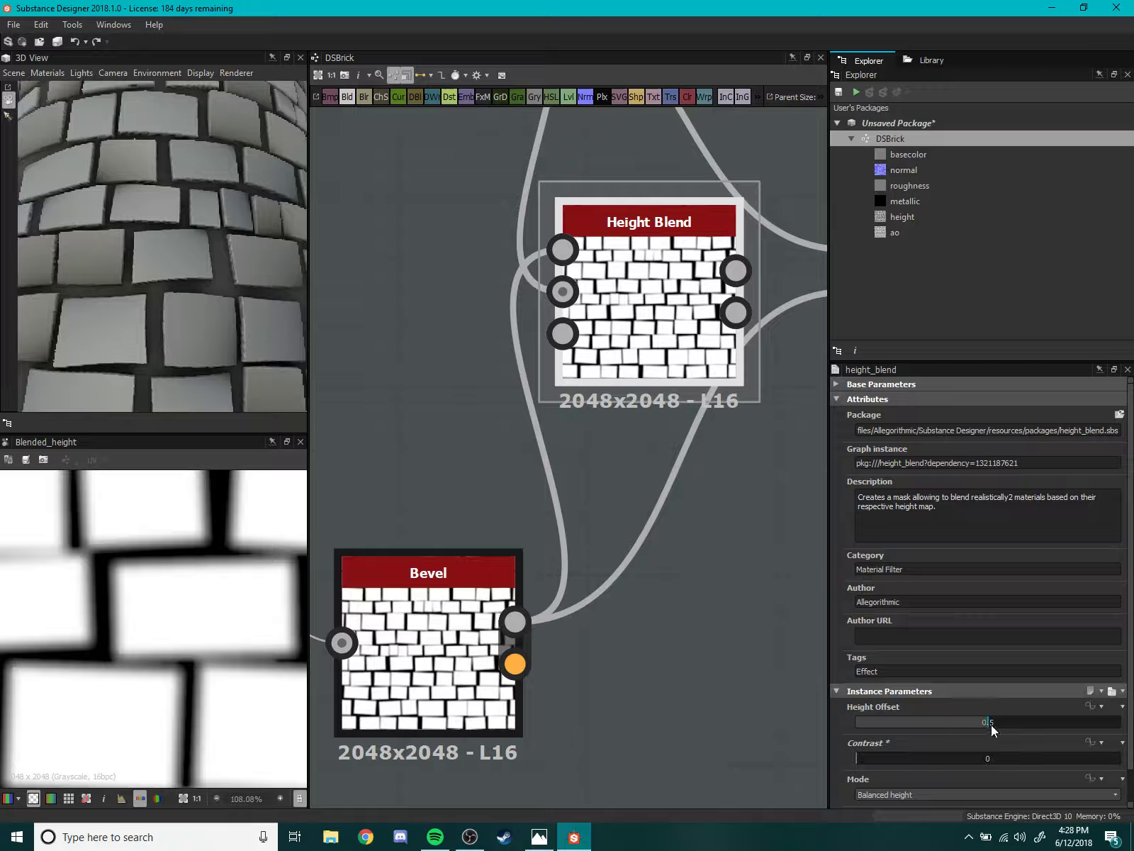
mouse_move(991, 726)
mouse_down()
mouse_move(1017, 721)
mouse_move(991, 740)
mouse_move(883, 746)
mouse_move(1117, 723)
mouse_move(940, 760)
mouse_move(1127, 753)
mouse_up()
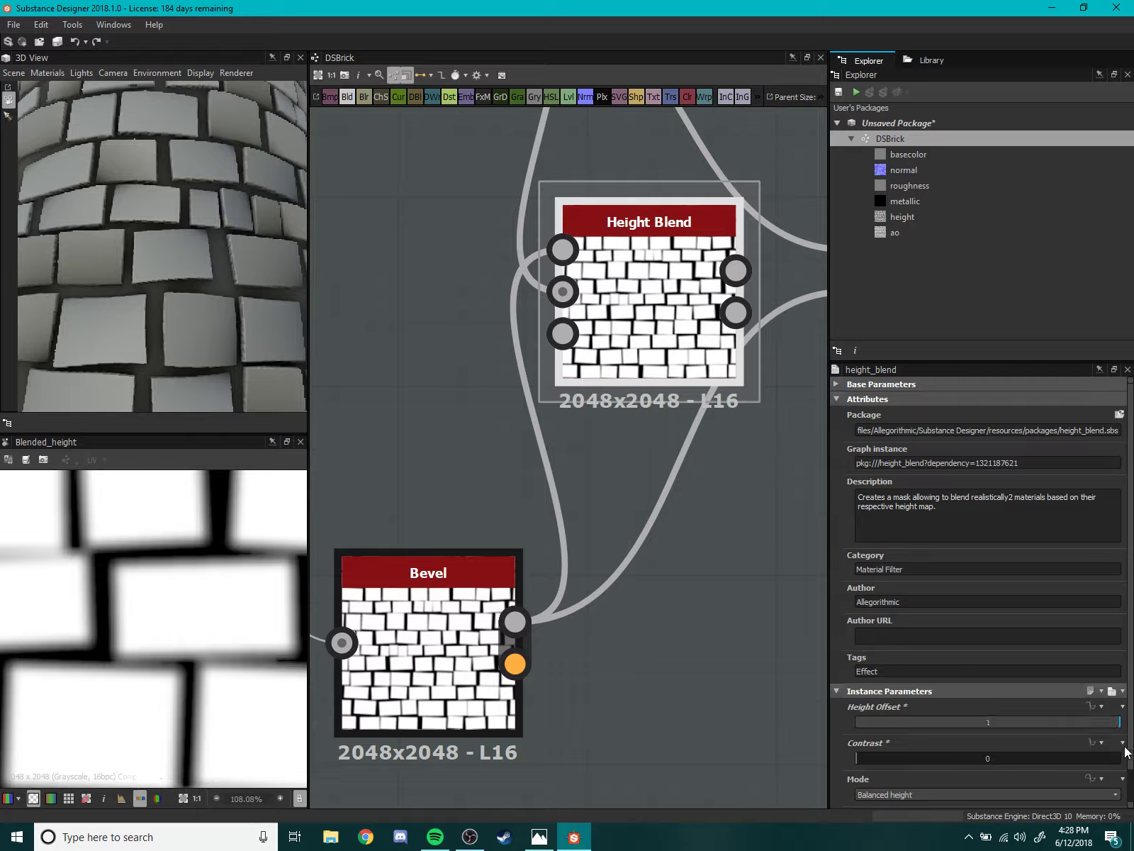
scroll(156, 648, down, 3)
scroll(155, 648, down, 3)
- Reposition Tile Random and Bevel, then try Height Blend as Flood Fill's Mask and preview it
scroll(155, 648, down, 2)
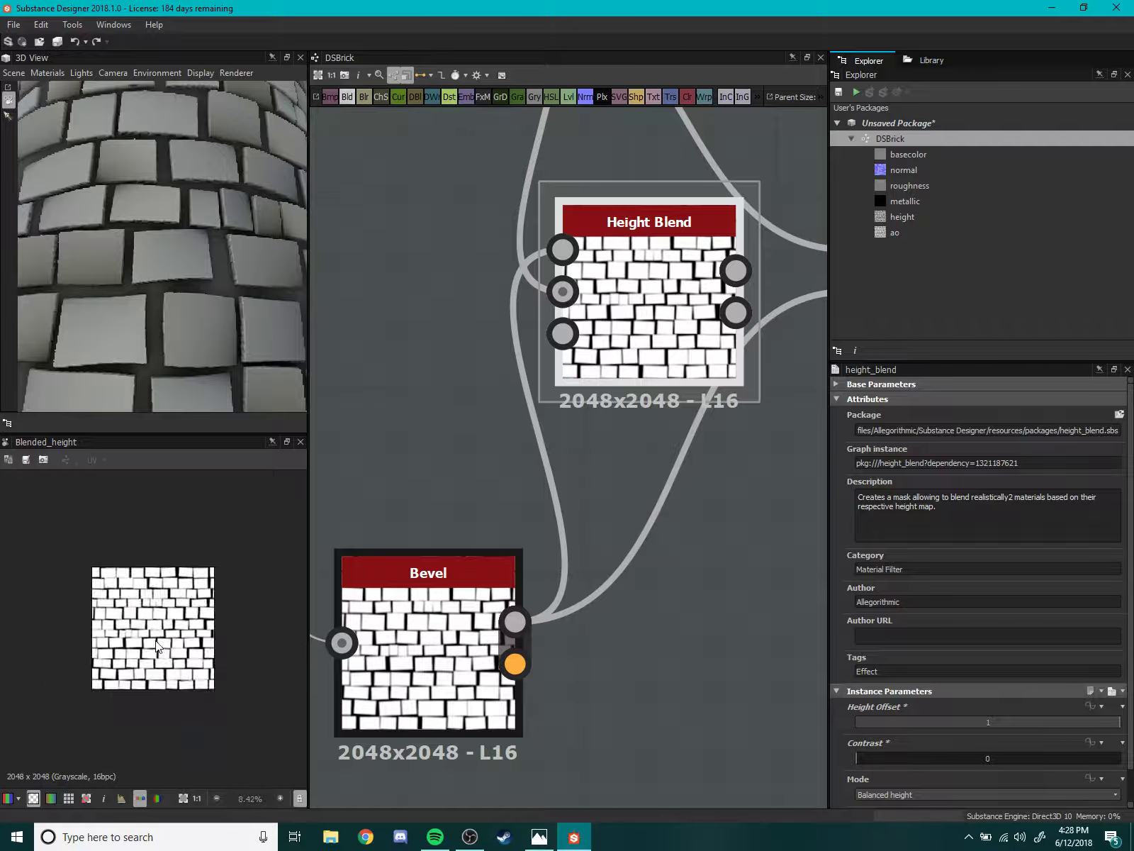
scroll(155, 648, up, 2)
scroll(156, 647, down, 2)
middle_drag(457, 585, 653, 572)
scroll(496, 570, down, 3)
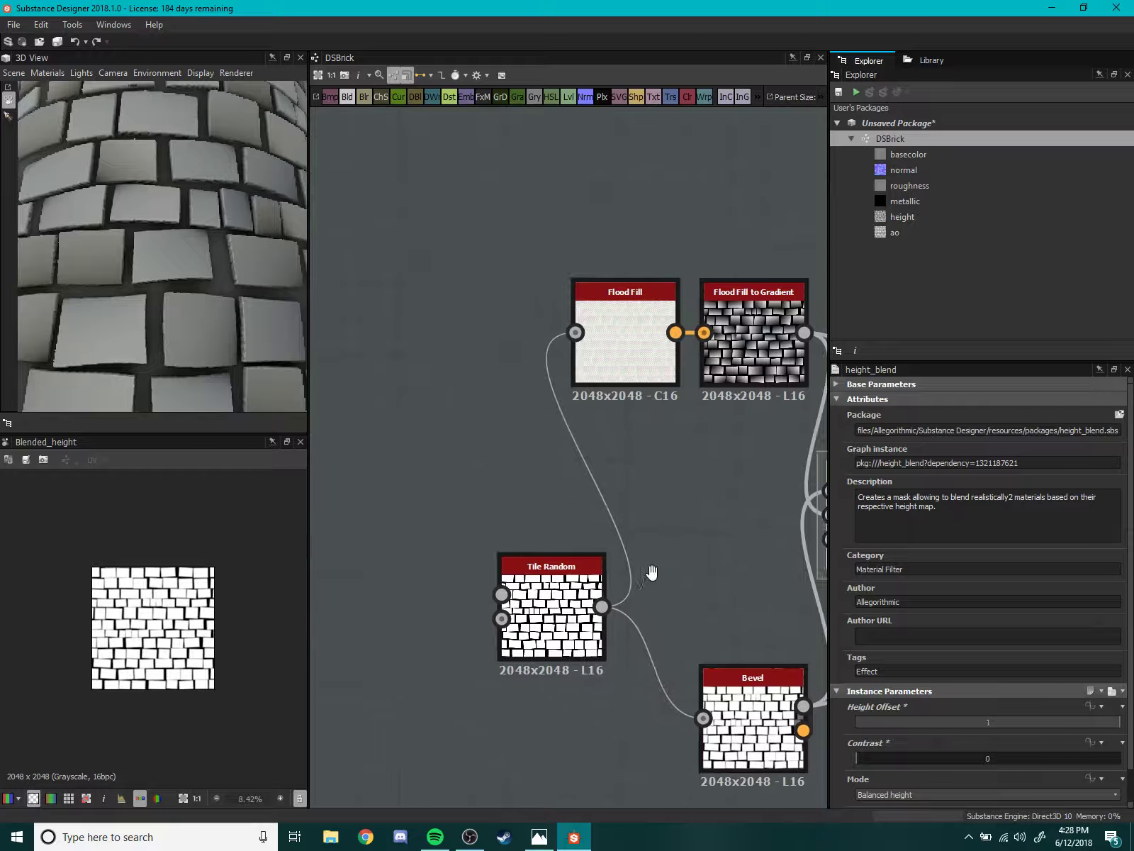
scroll(584, 623, up, 1)
middle_drag(585, 623, 541, 646)
drag(541, 646, 341, 574)
middle_drag(507, 589, 405, 579)
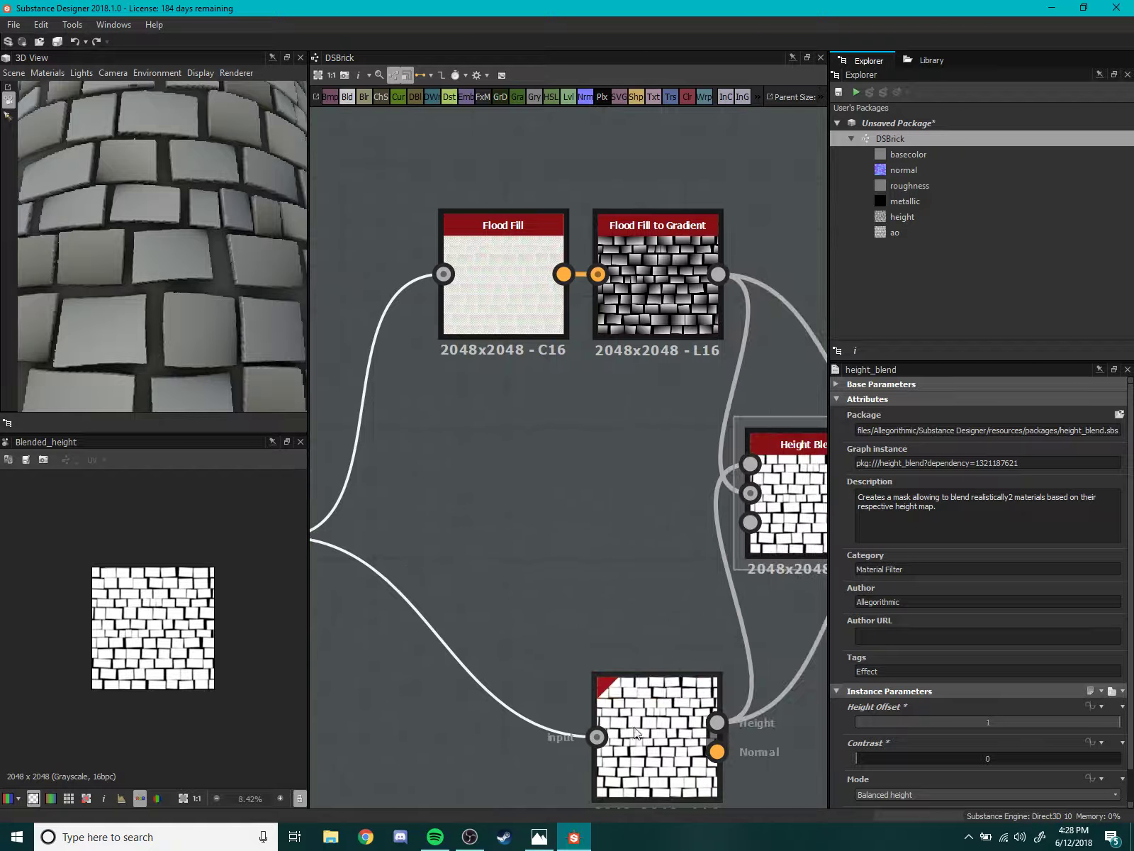
drag(663, 709, 404, 568)
middle_drag(404, 567, 456, 588)
mouse_move(456, 588)
mouse_down()
mouse_move(455, 633)
mouse_move(542, 360)
mouse_up()
double_click(563, 333)
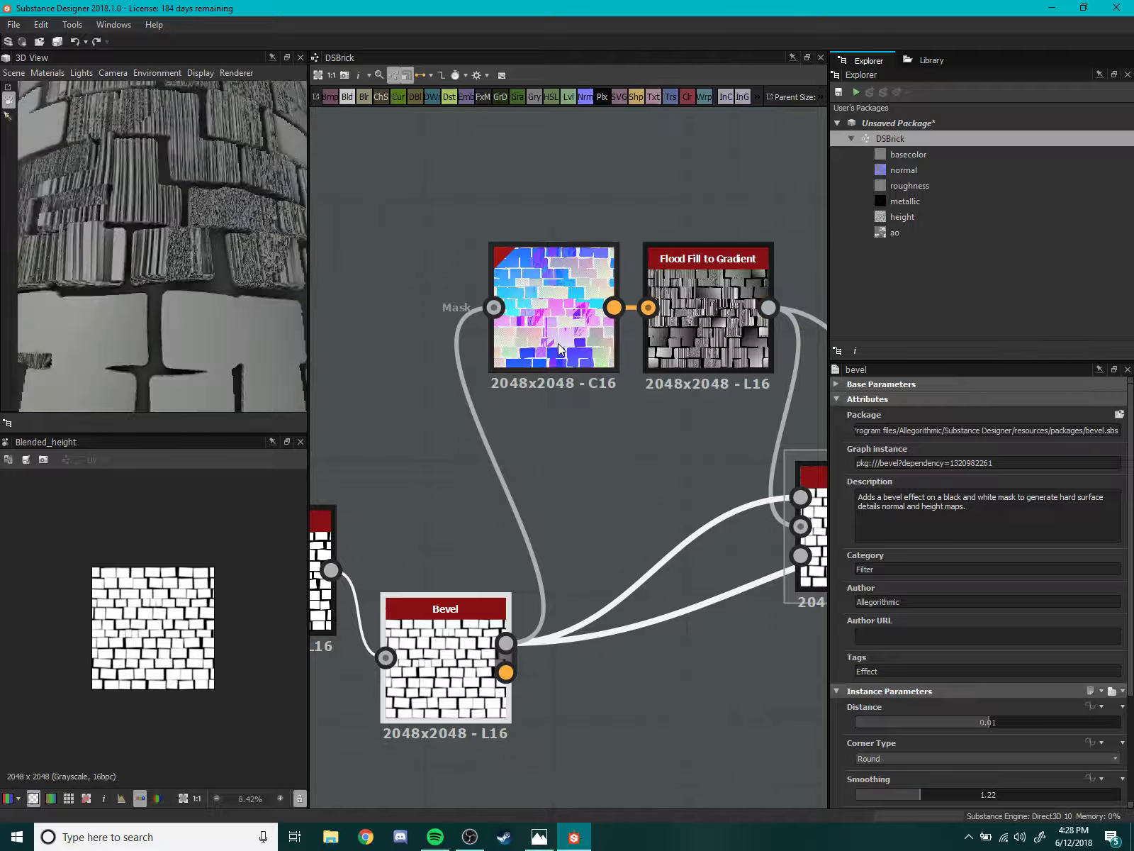
- Reconnect Tile Random to Flood Fill's Mask and delete the Height Blend node
scroll(172, 592, up, 3)
scroll(171, 592, up, 2)
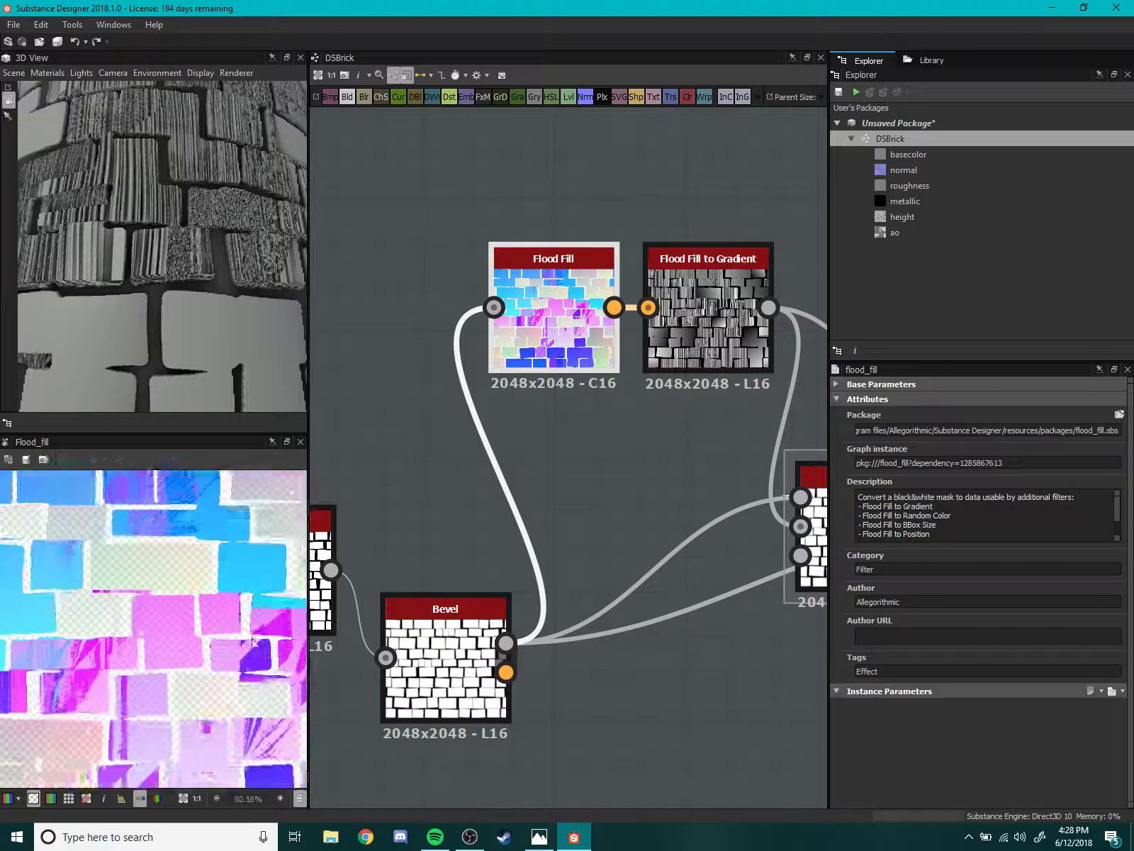
scroll(474, 576, down, 2)
scroll(503, 577, up, 1)
drag(503, 578, 596, 615)
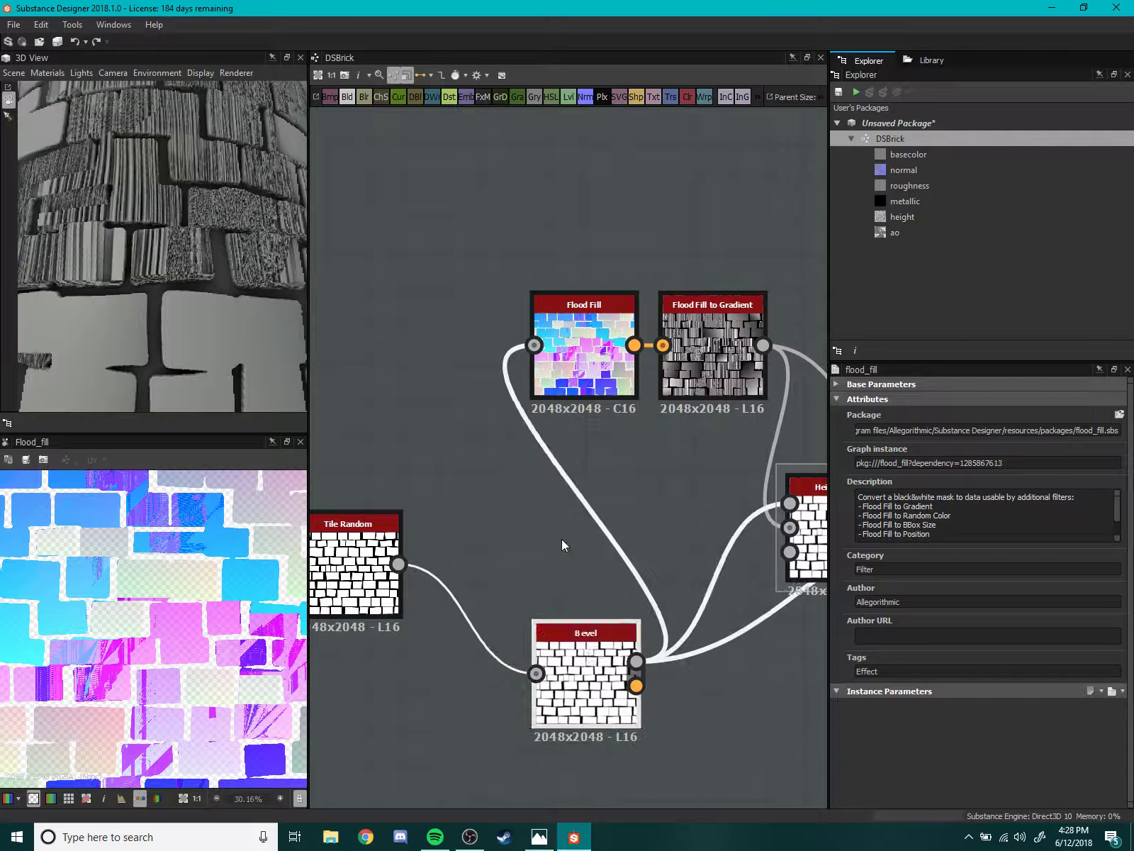
middle_drag(597, 565, 647, 590)
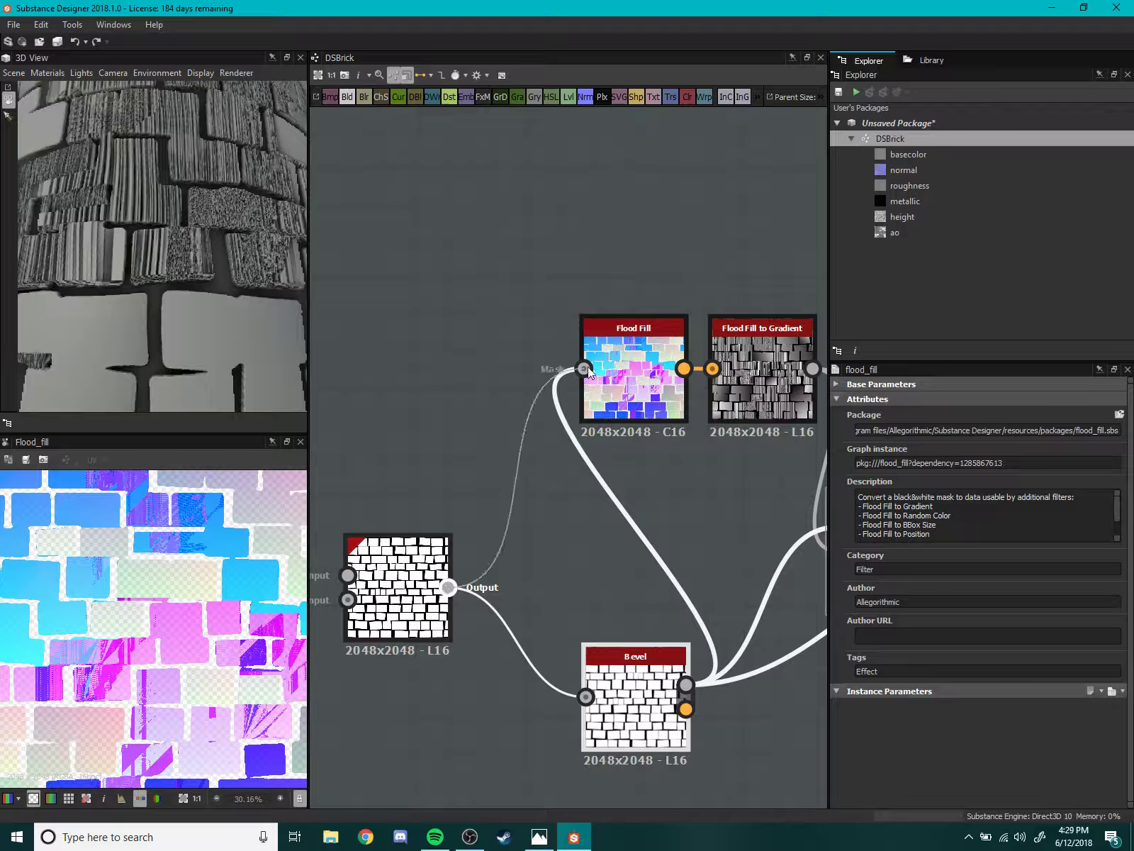
drag(588, 367, 540, 385)
middle_drag(540, 384, 413, 397)
drag(642, 401, 574, 400)
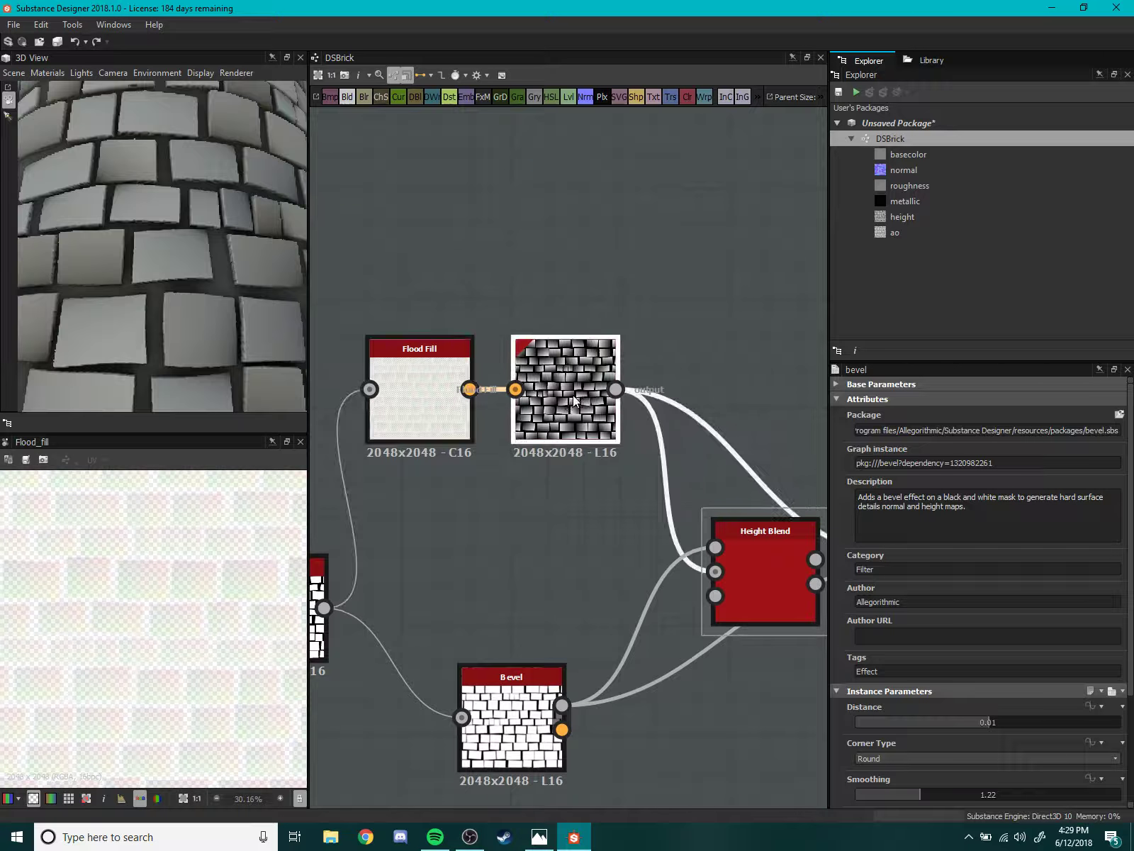
middle_drag(644, 570, 577, 539)
drag(718, 562, 711, 747)
scroll(643, 546, down, 2)
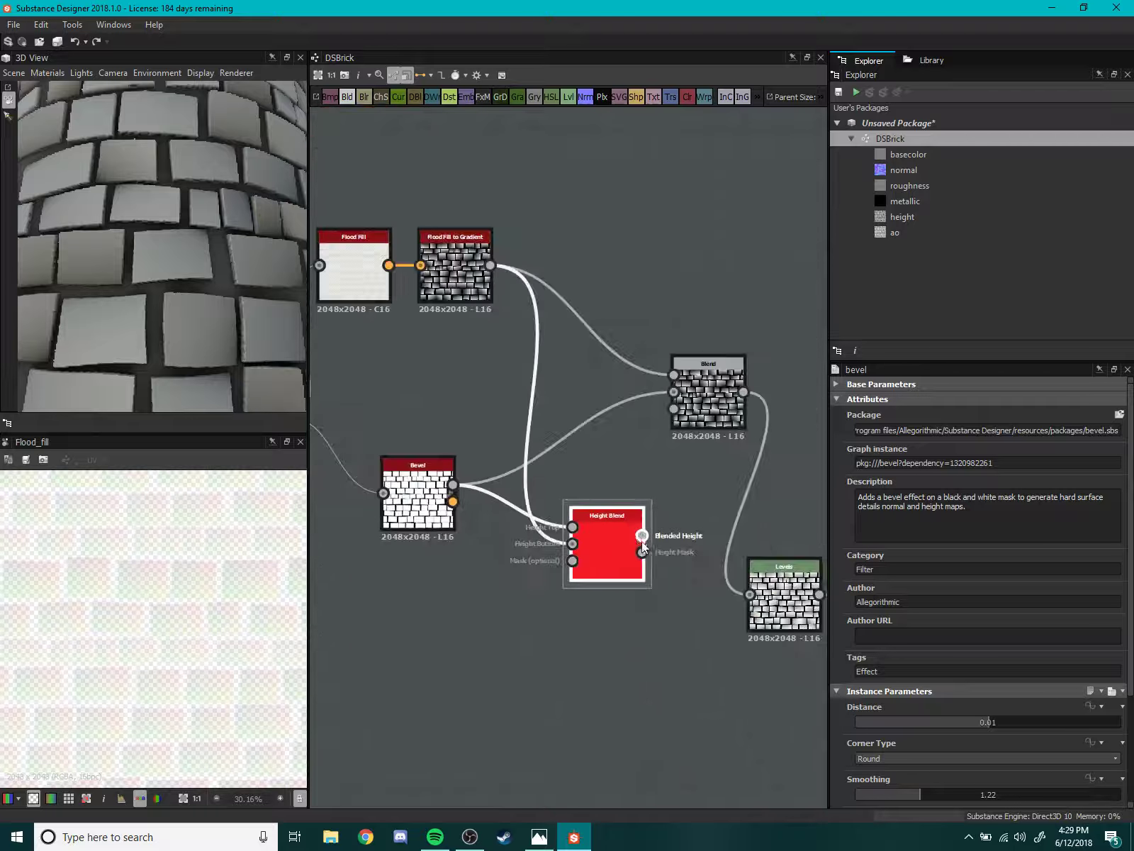
key(Delete)
- Wire the Flood Fill to Gradient output into the Bevel input
middle_drag(605, 523, 522, 614)
drag(523, 613, 509, 643)
scroll(562, 520, up, 4)
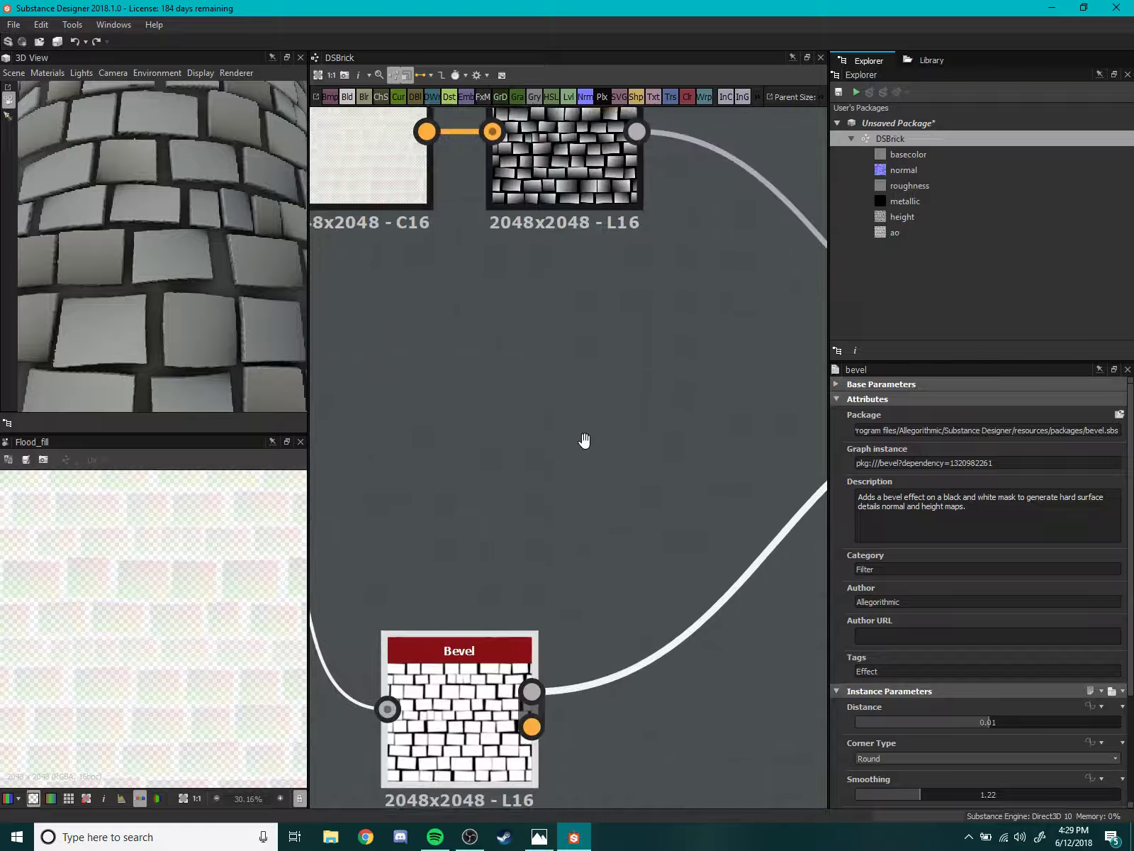
scroll(584, 441, down, 3)
drag(527, 559, 623, 485)
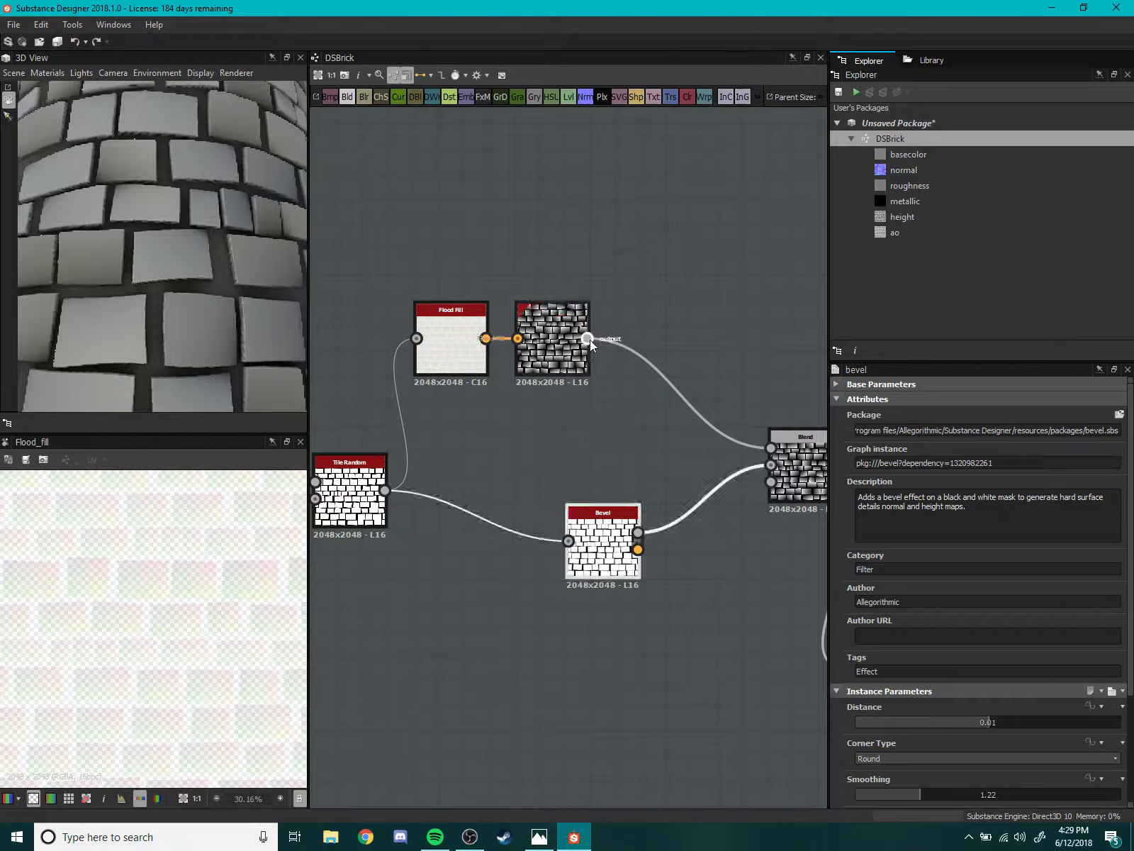
drag(587, 338, 569, 541)
- Preview Bevel and raise its Distance to about 0.07
double_click(609, 538)
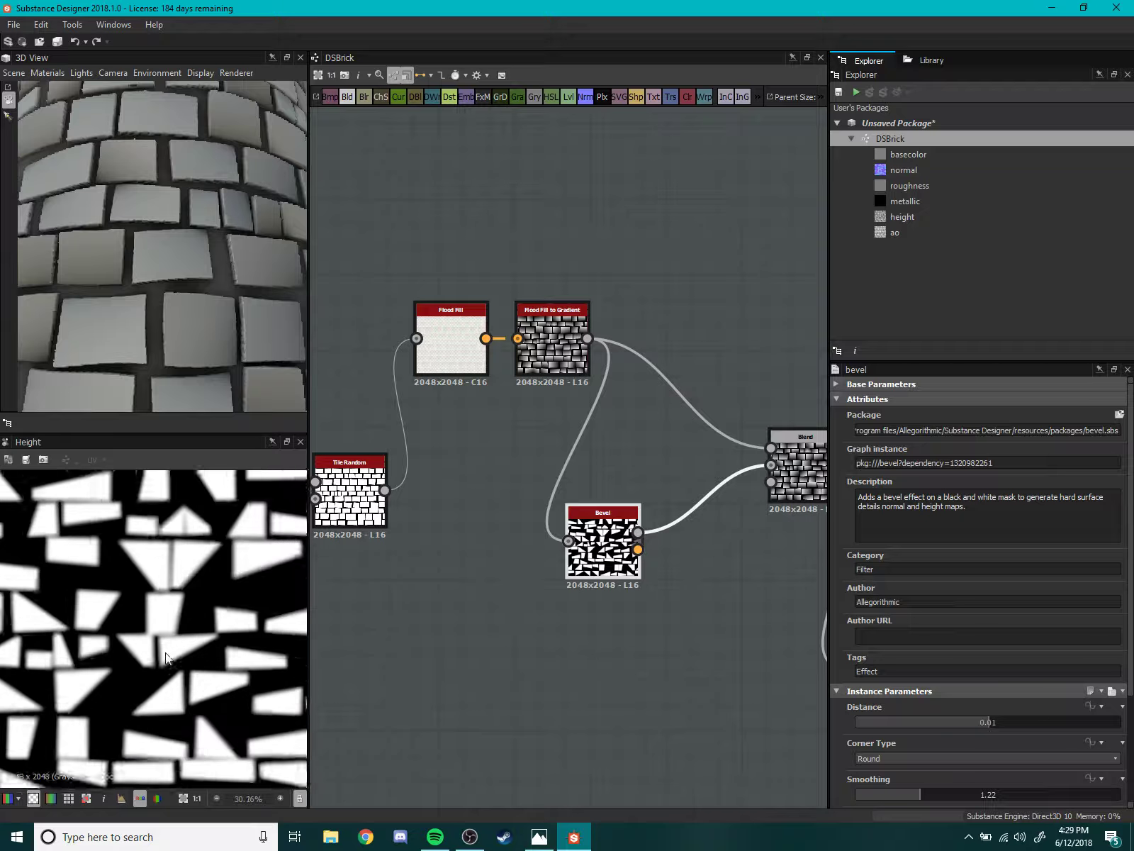
scroll(165, 652, down, 2)
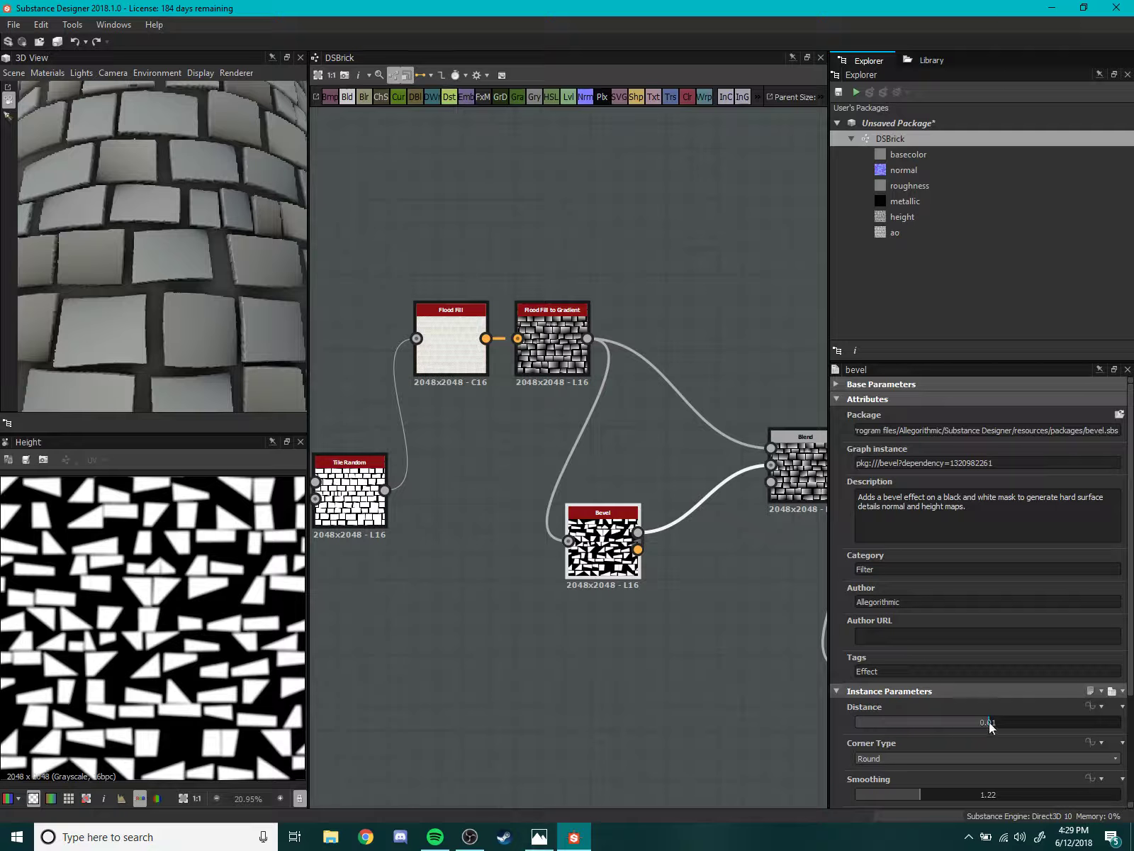
mouse_move(918, 726)
mouse_down()
mouse_move(1108, 717)
mouse_move(921, 743)
mouse_move(997, 746)
mouse_up()
- Delete the Bevel node from the graph
scroll(183, 615, down, 3)
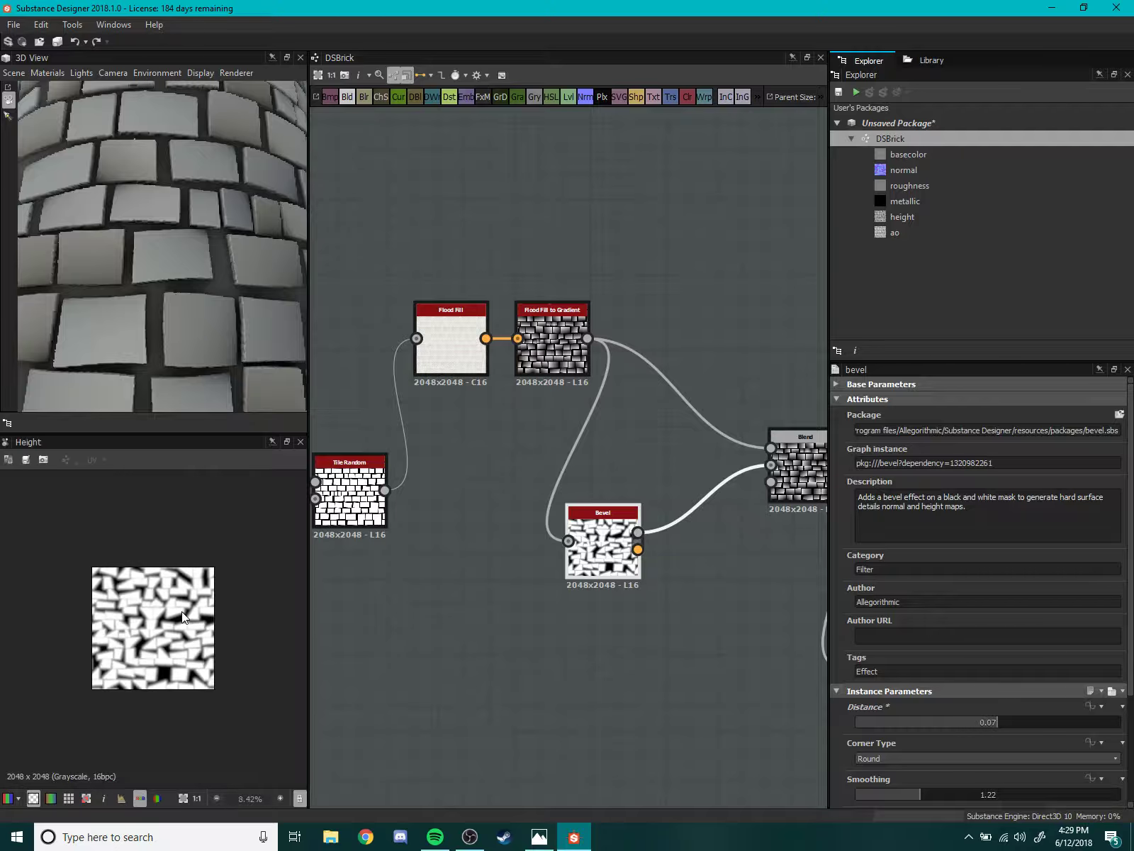
key(Delete)
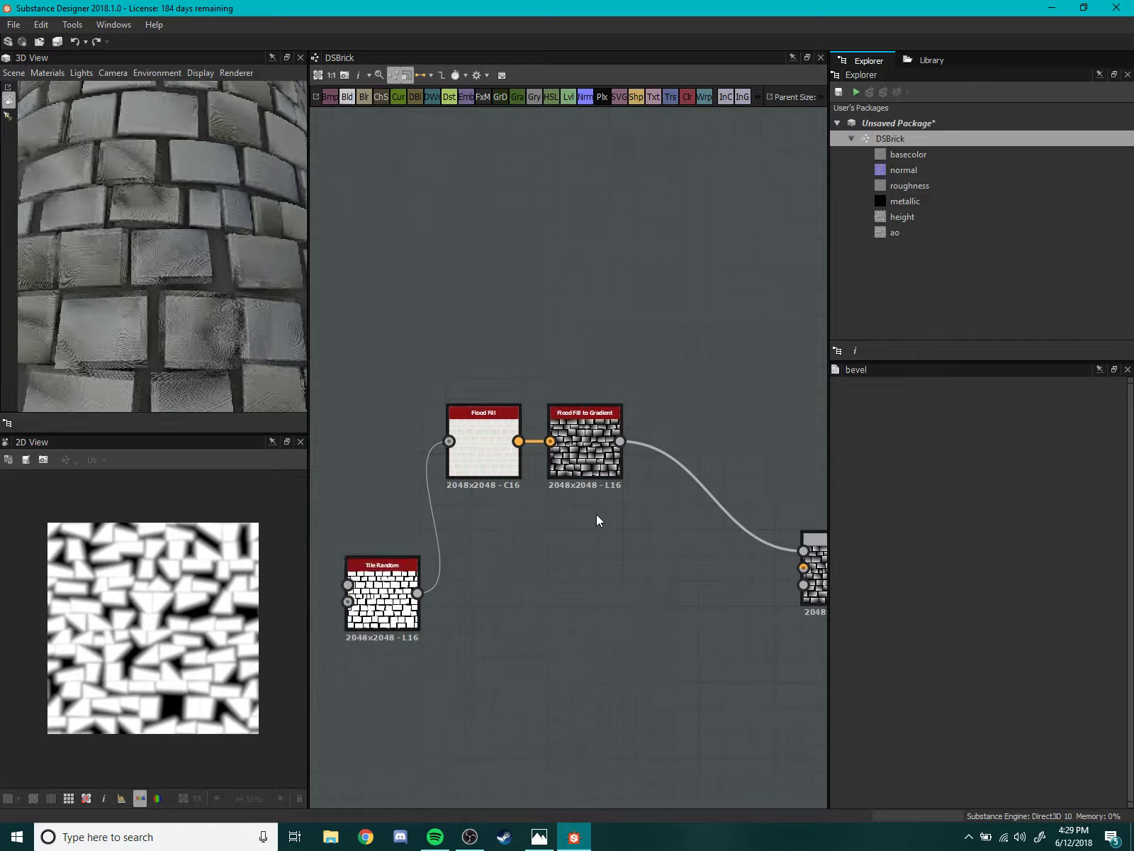
scroll(596, 519, up, 2)
- Preview Flood Fill to Gradient, centre the flood fill nodes and shift Flood Fill left
double_click(581, 454)
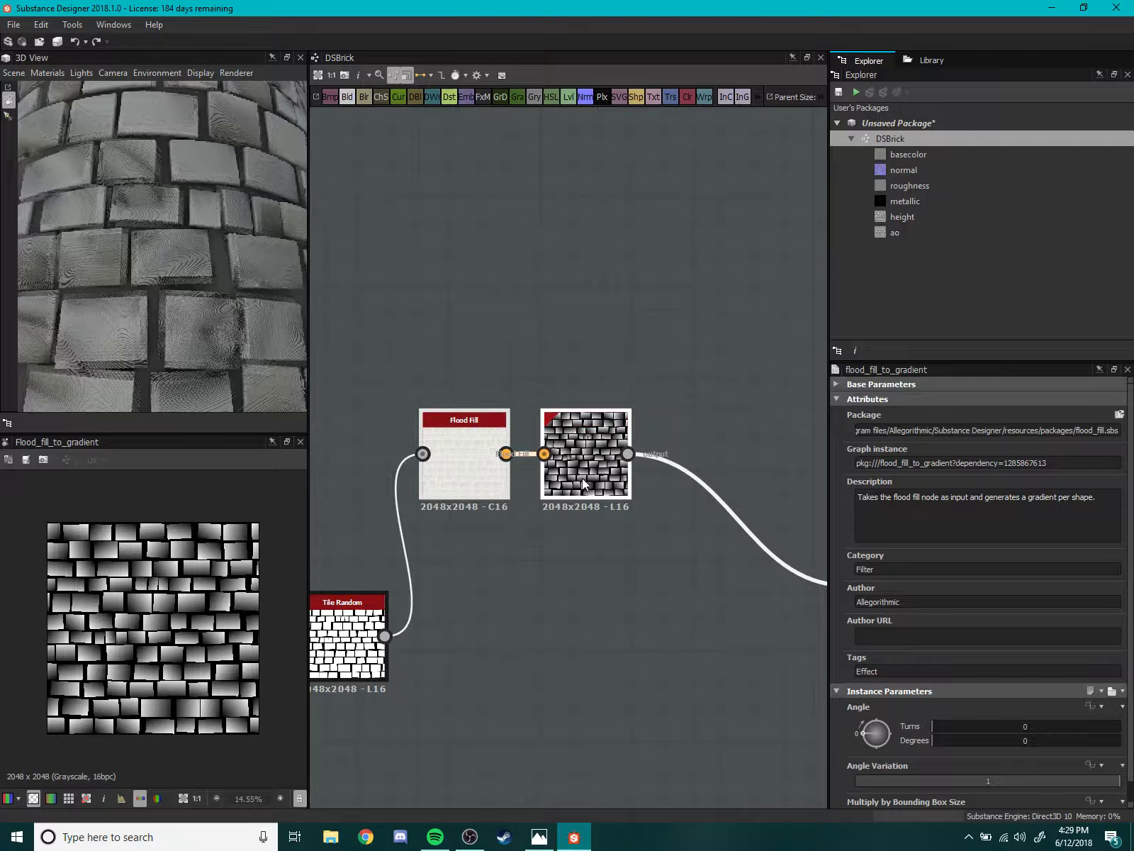
middle_drag(582, 477, 395, 573)
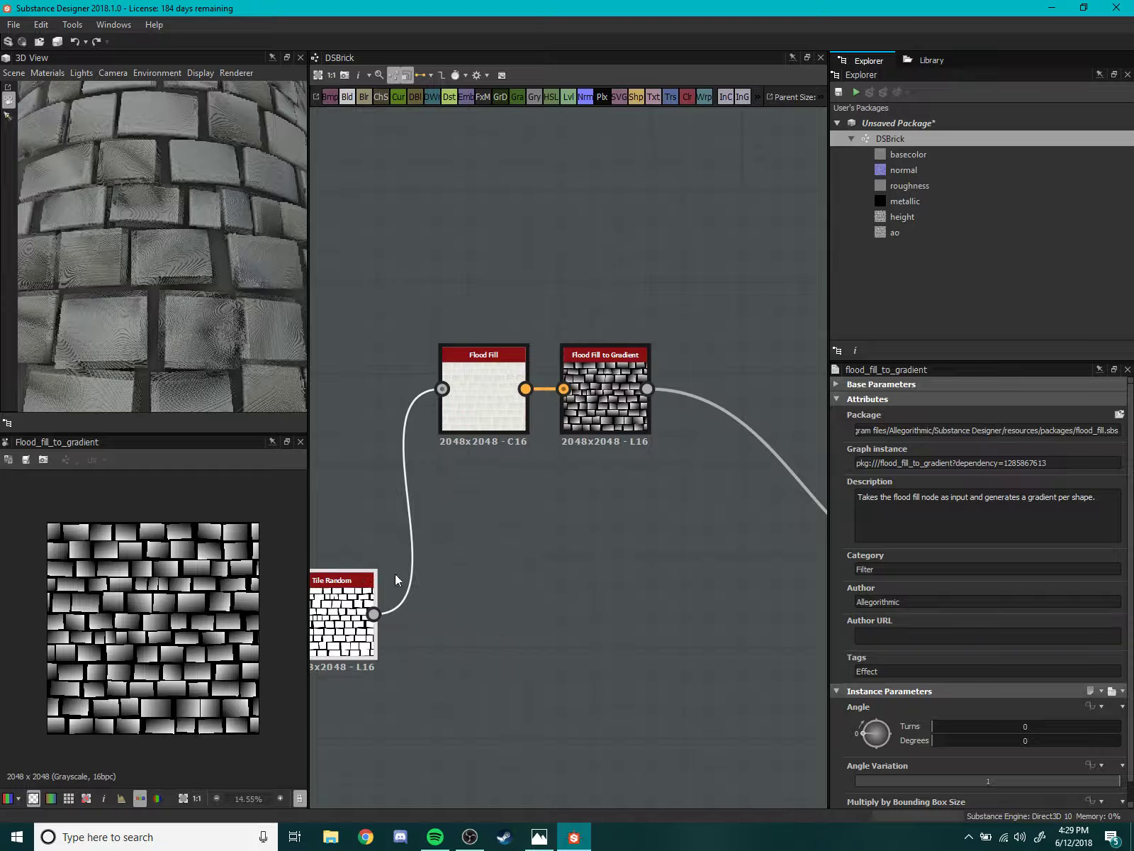
scroll(648, 475, up, 2)
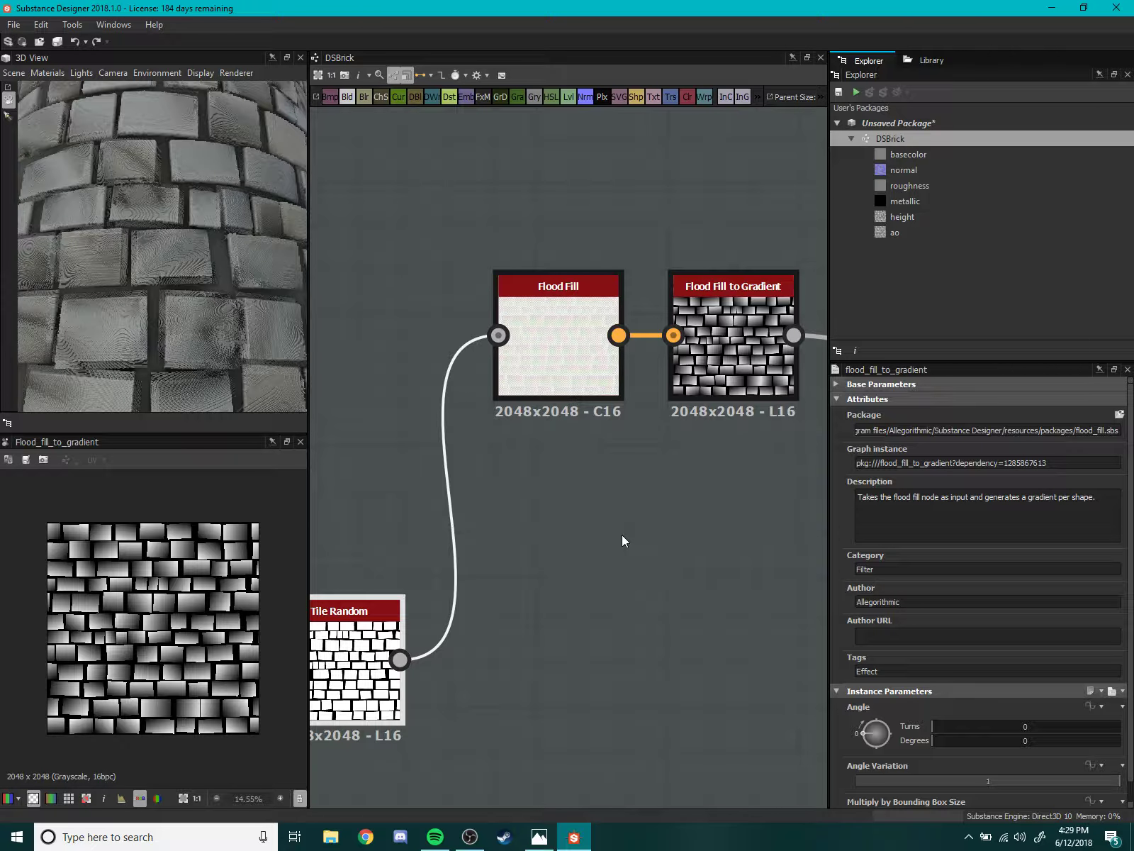
drag(601, 362, 512, 363)
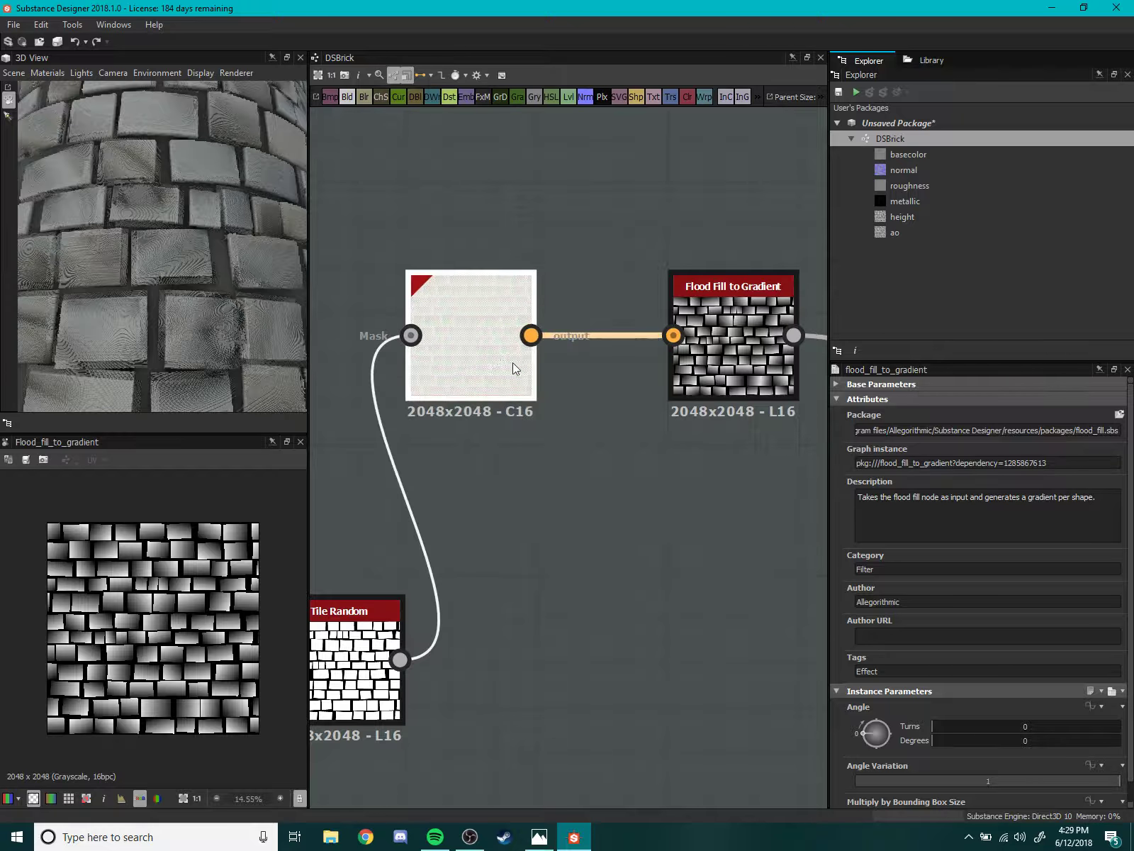
- Add a Flood Fill to Random Grayscale node fed by the Flood Fill output
key(space)
text(f)
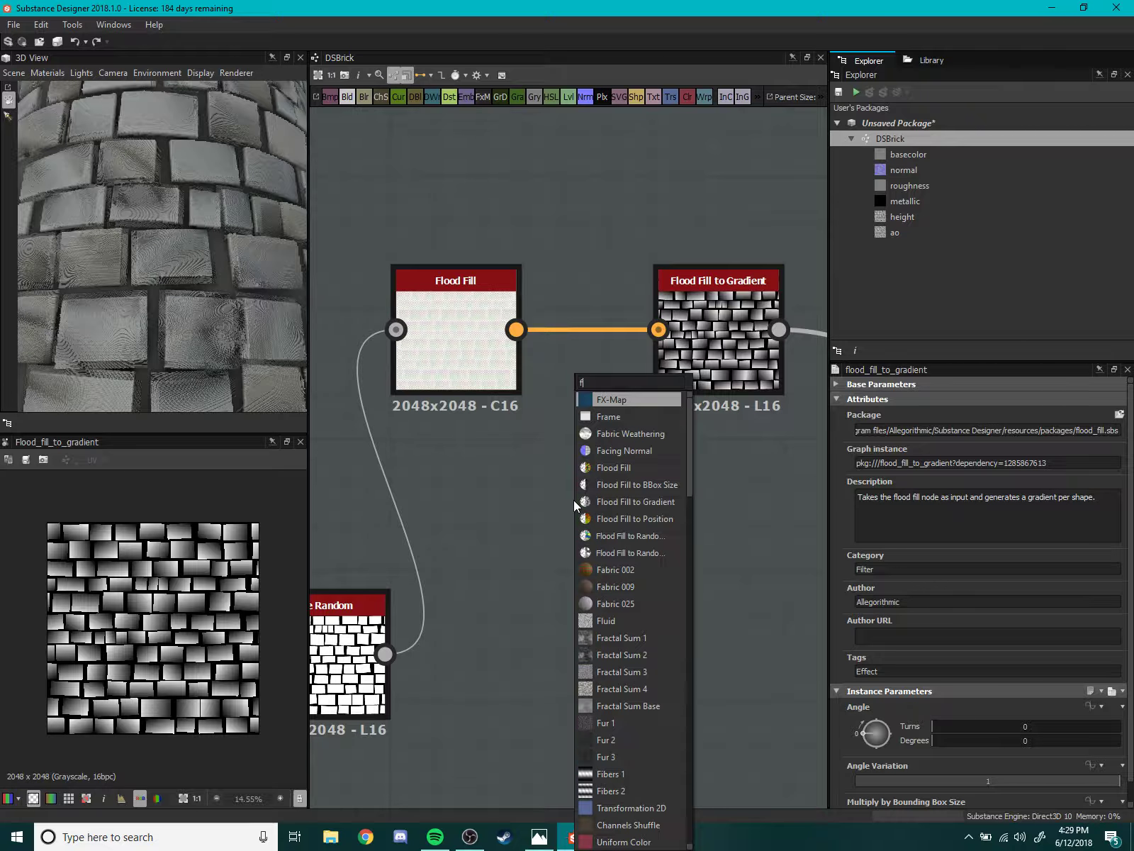
text(loo)
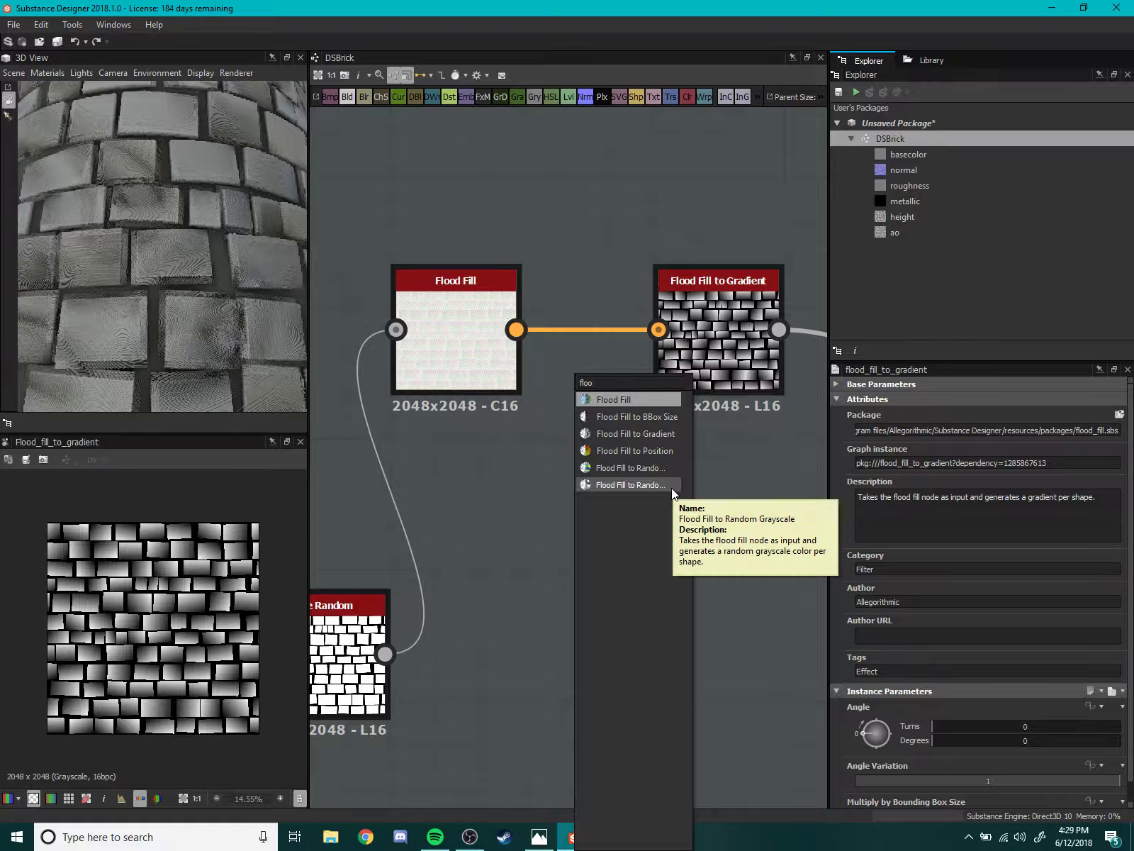
click(673, 489)
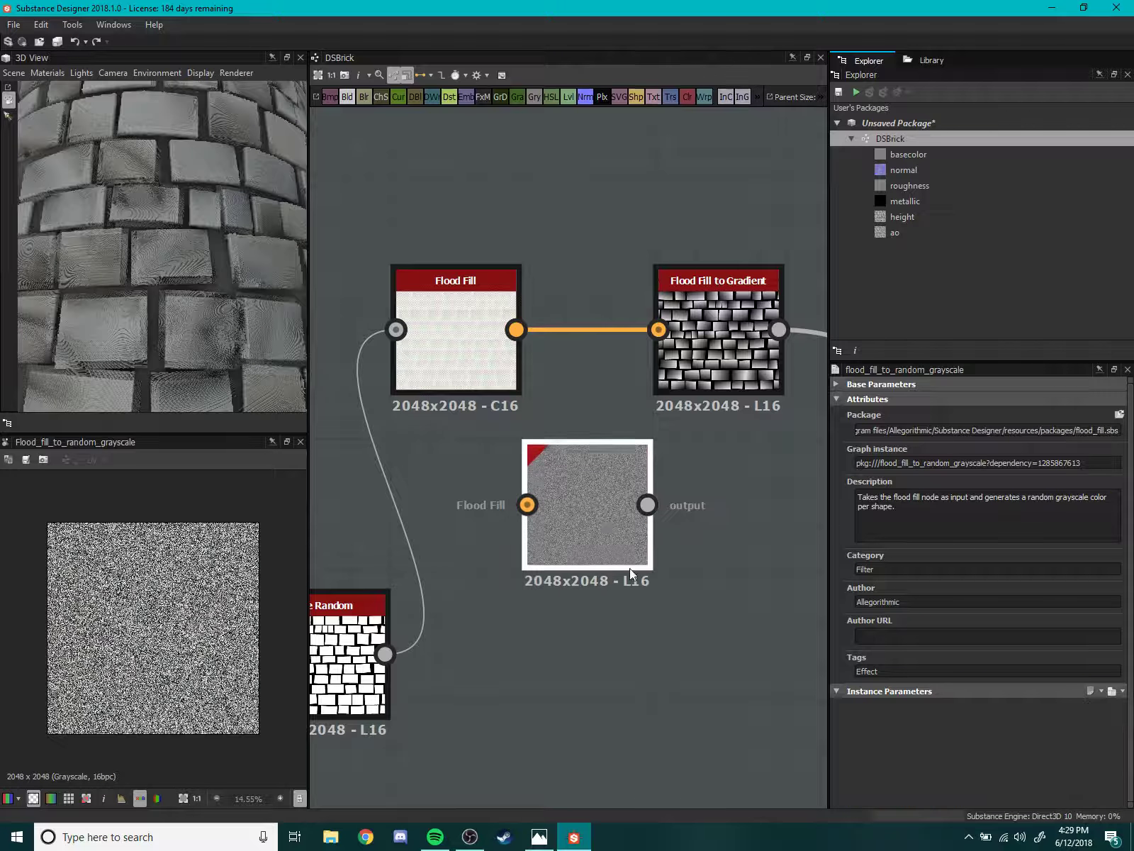
drag(584, 493, 652, 582)
drag(568, 611, 591, 592)
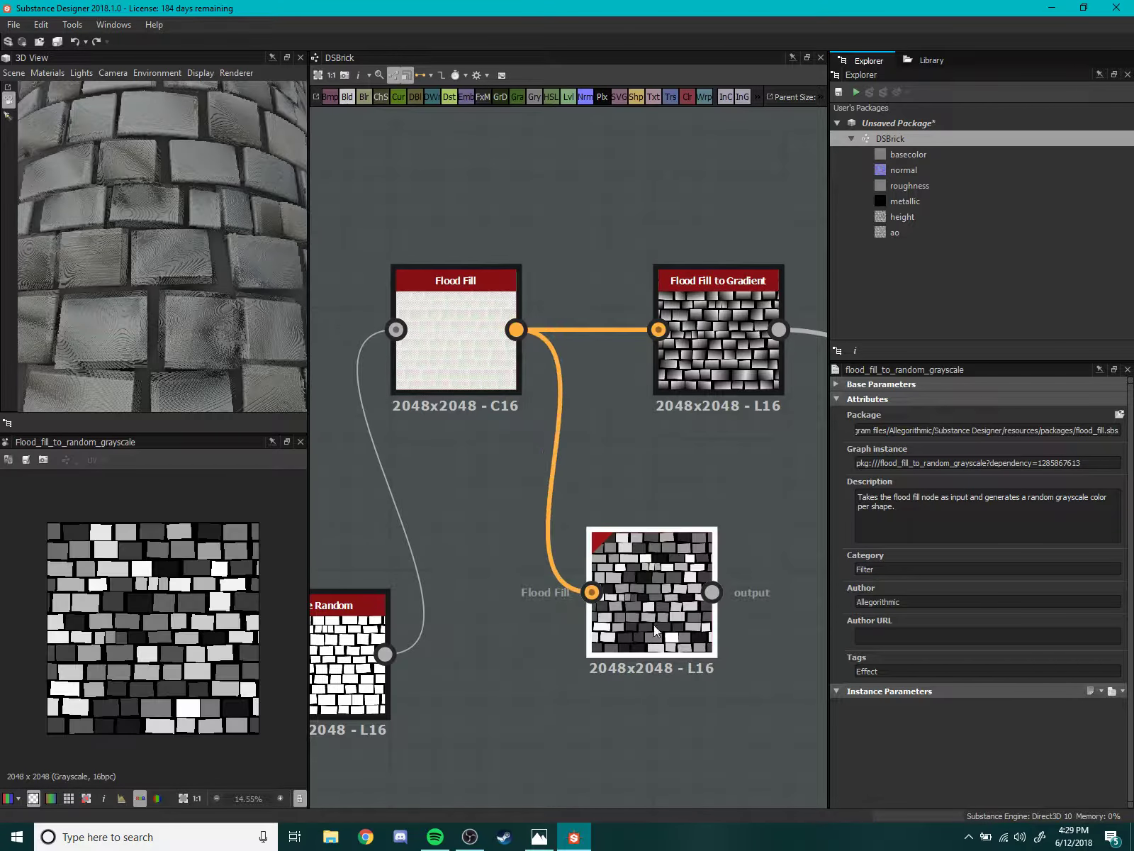
drag(654, 624, 636, 577)
- Place Flood Fill to Random Grayscale under Flood Fill to Gradient and move both nearer Flood Fill
scroll(576, 608, down, 3)
scroll(575, 607, up, 3)
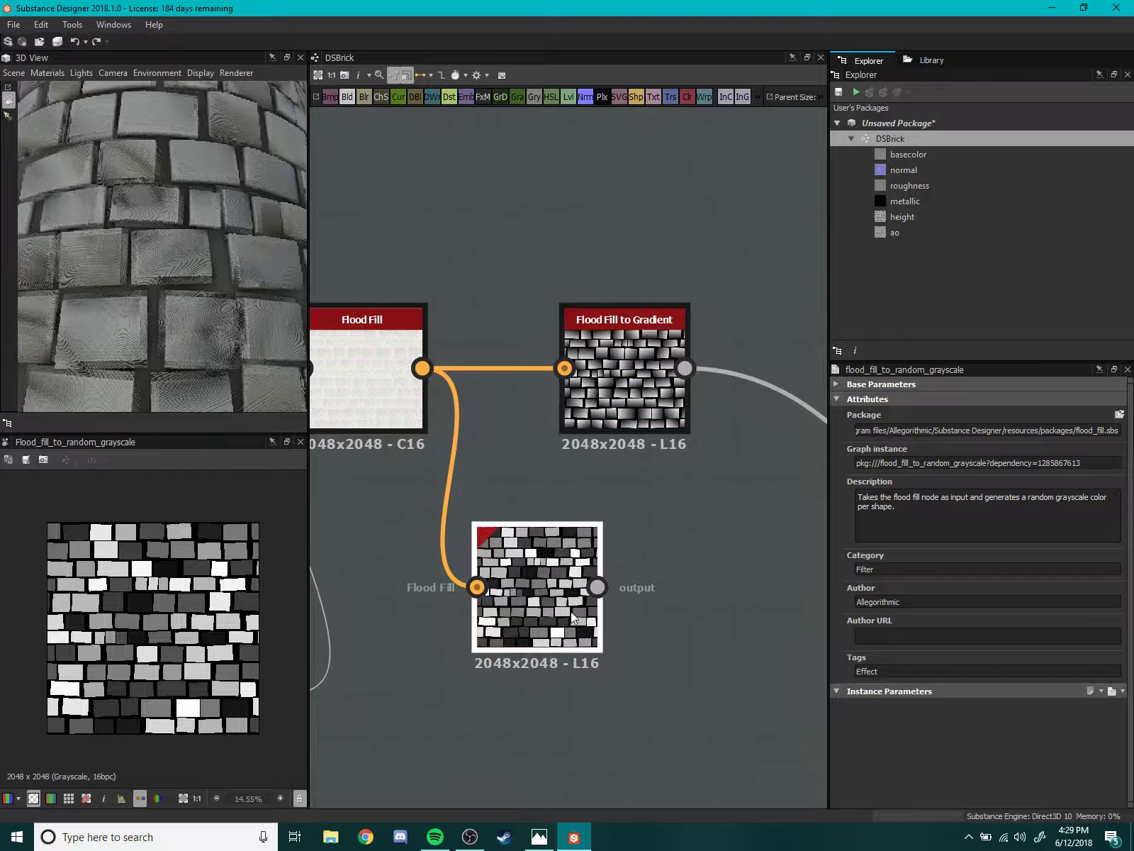
drag(575, 608, 643, 558)
middle_drag(643, 559, 603, 603)
middle_drag(603, 719, 601, 744)
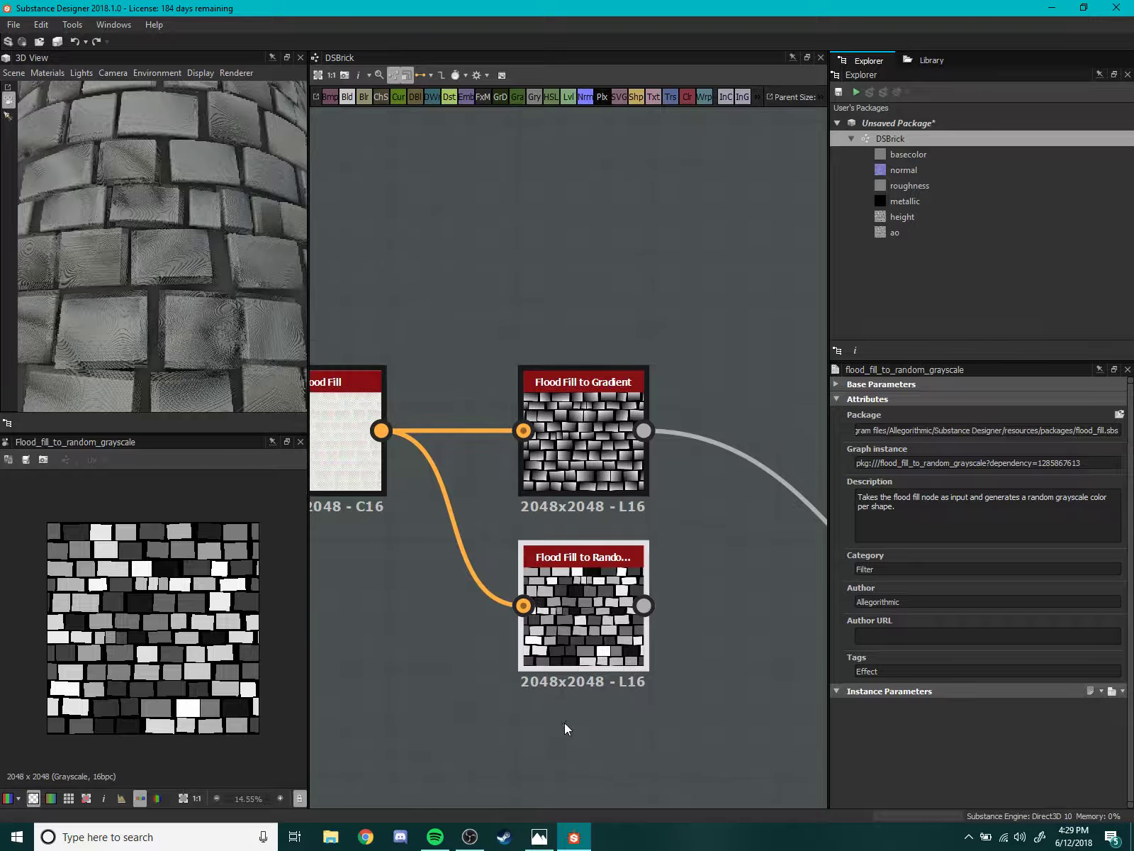
shift+click(594, 483)
drag(594, 485, 587, 570)
middle_drag(587, 570, 519, 552)
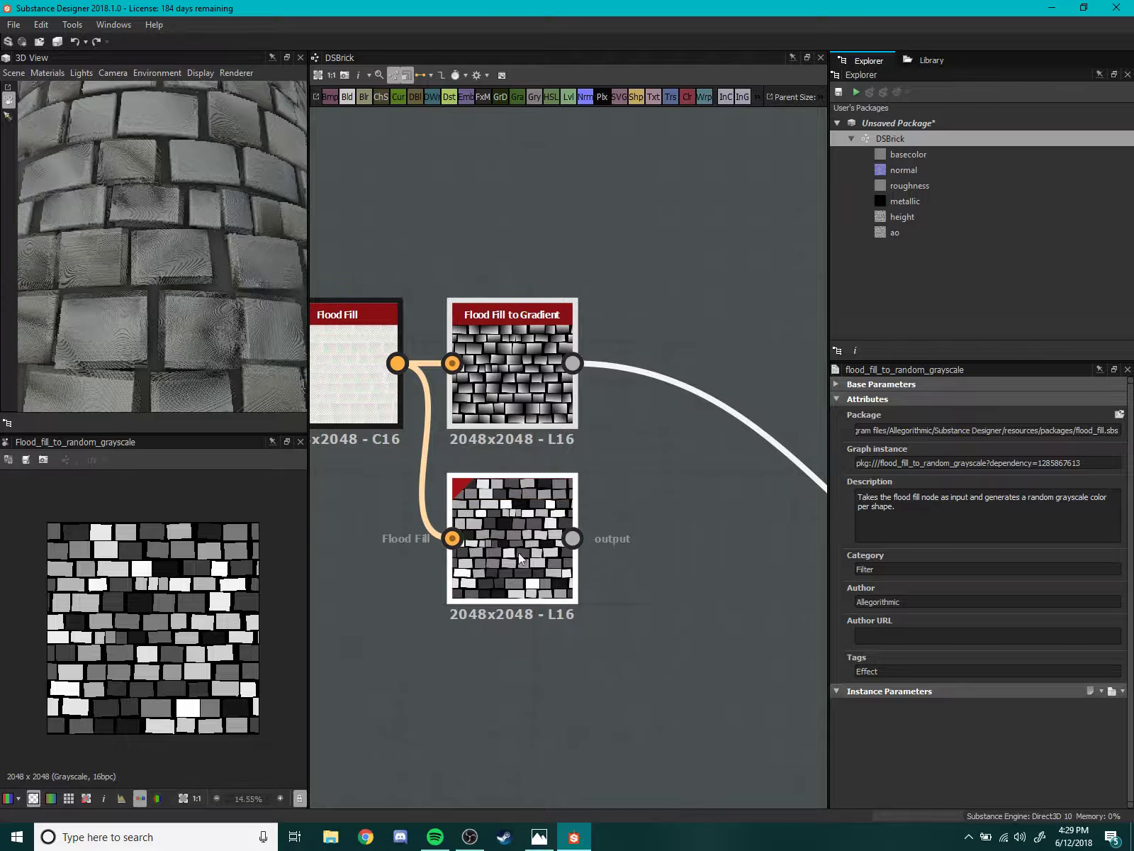
drag(518, 553, 555, 485)
mouse_move(554, 484)
middle_down()
mouse_move(676, 508)
mouse_move(676, 533)
middle_up()
click(680, 524)
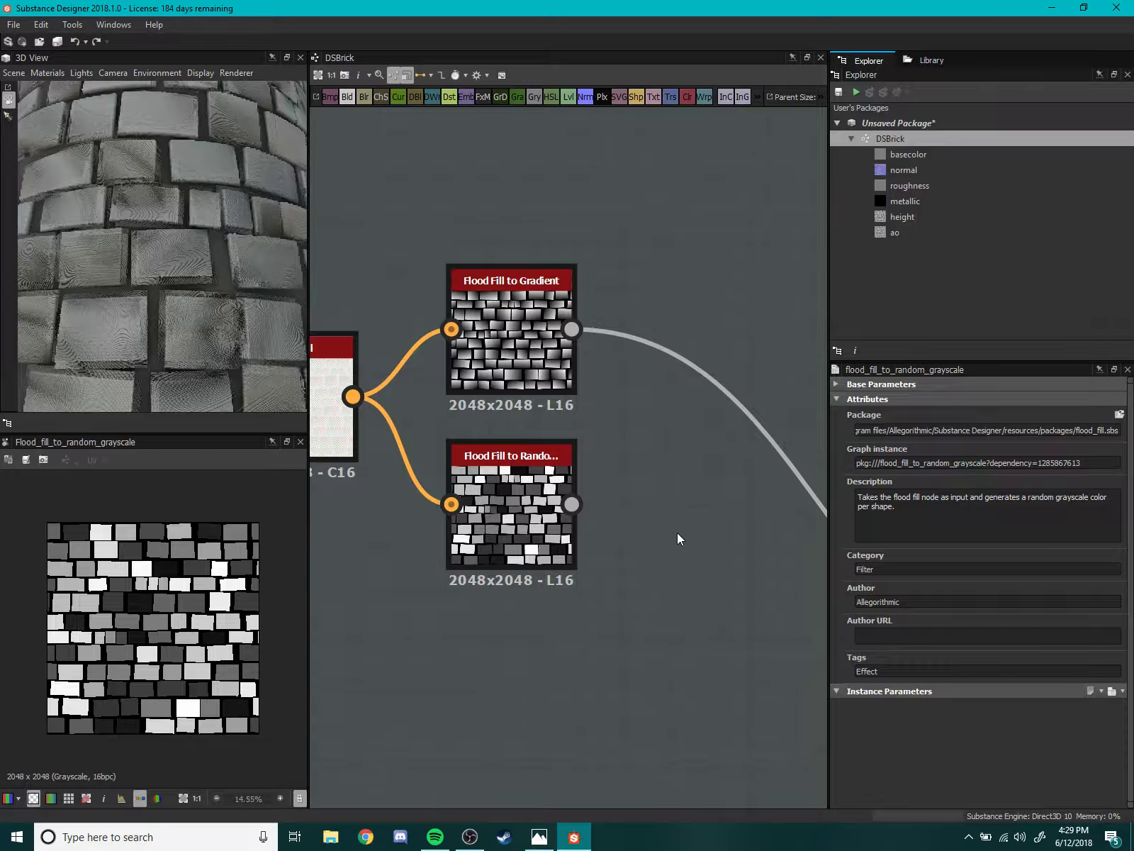
key(space)
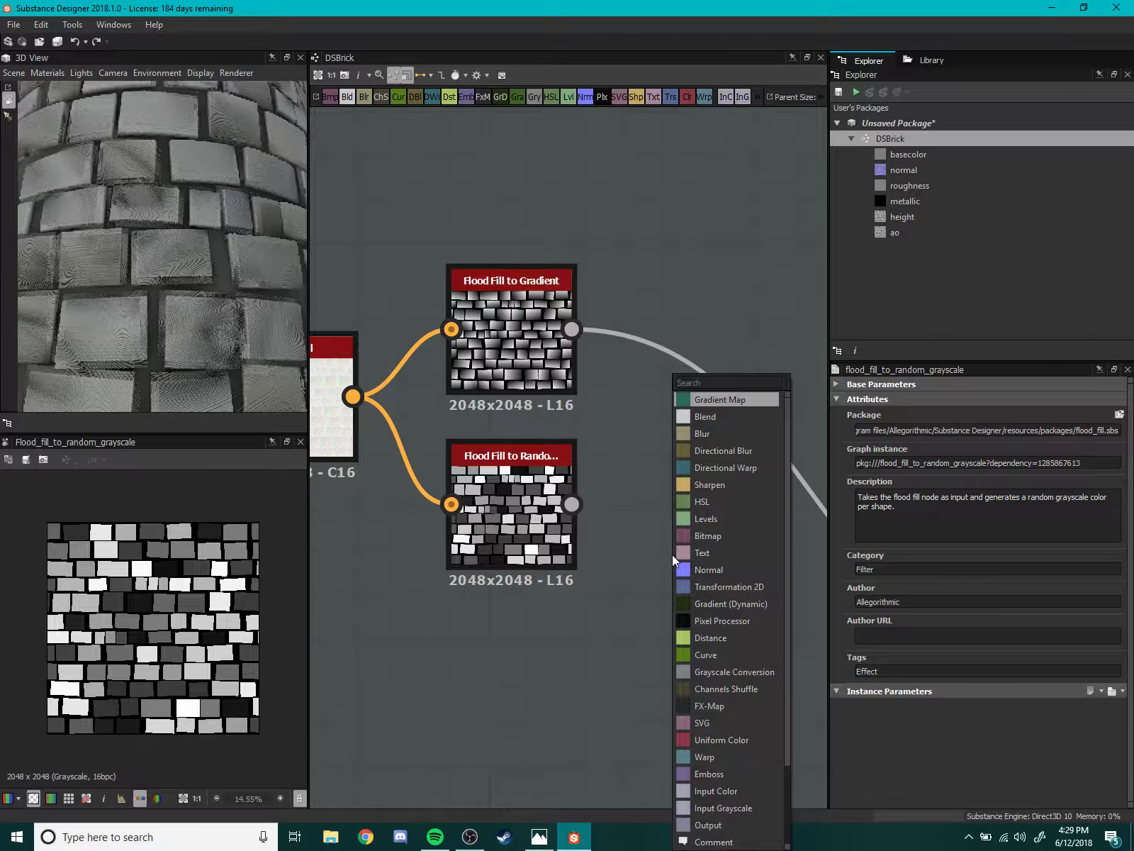
text(bevel)
key(Return)
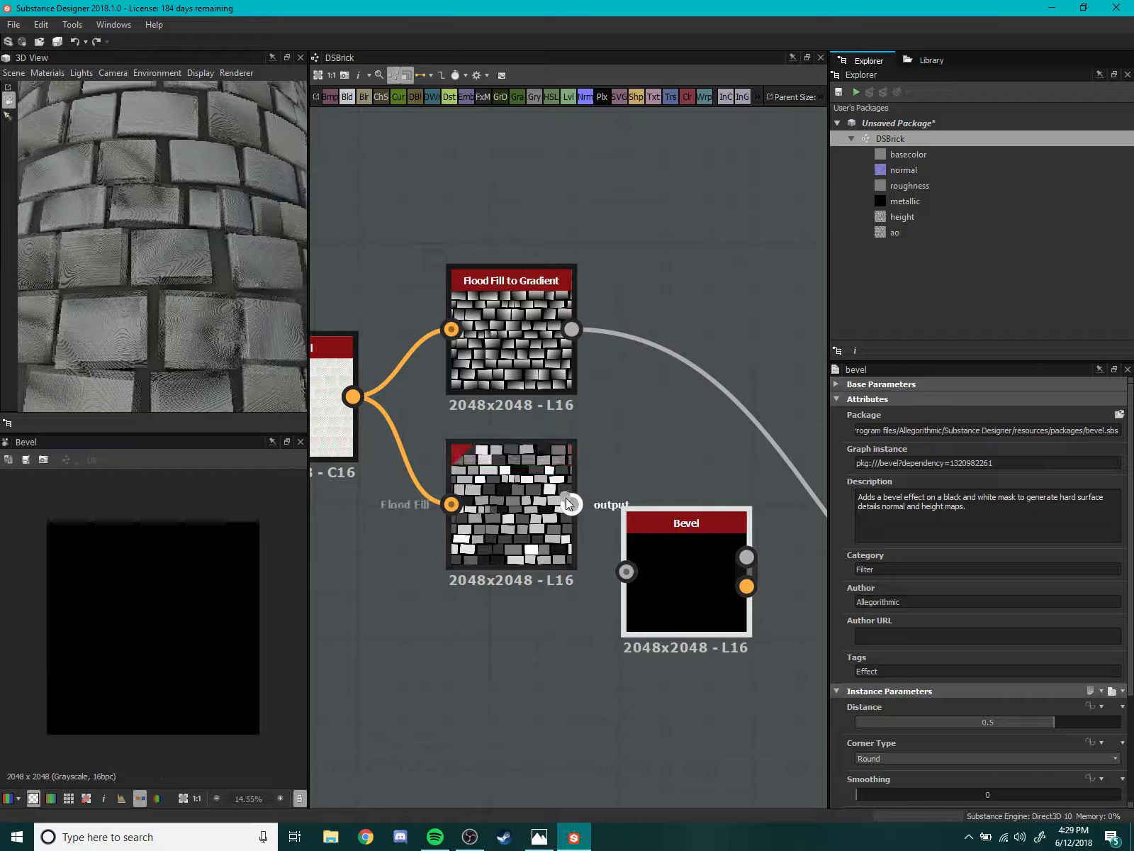
mouse_move(567, 503)
mouse_down()
mouse_move(682, 594)
mouse_move(672, 577)
mouse_up()
scroll(133, 657, up, 3)
scroll(257, 679, up, 2)
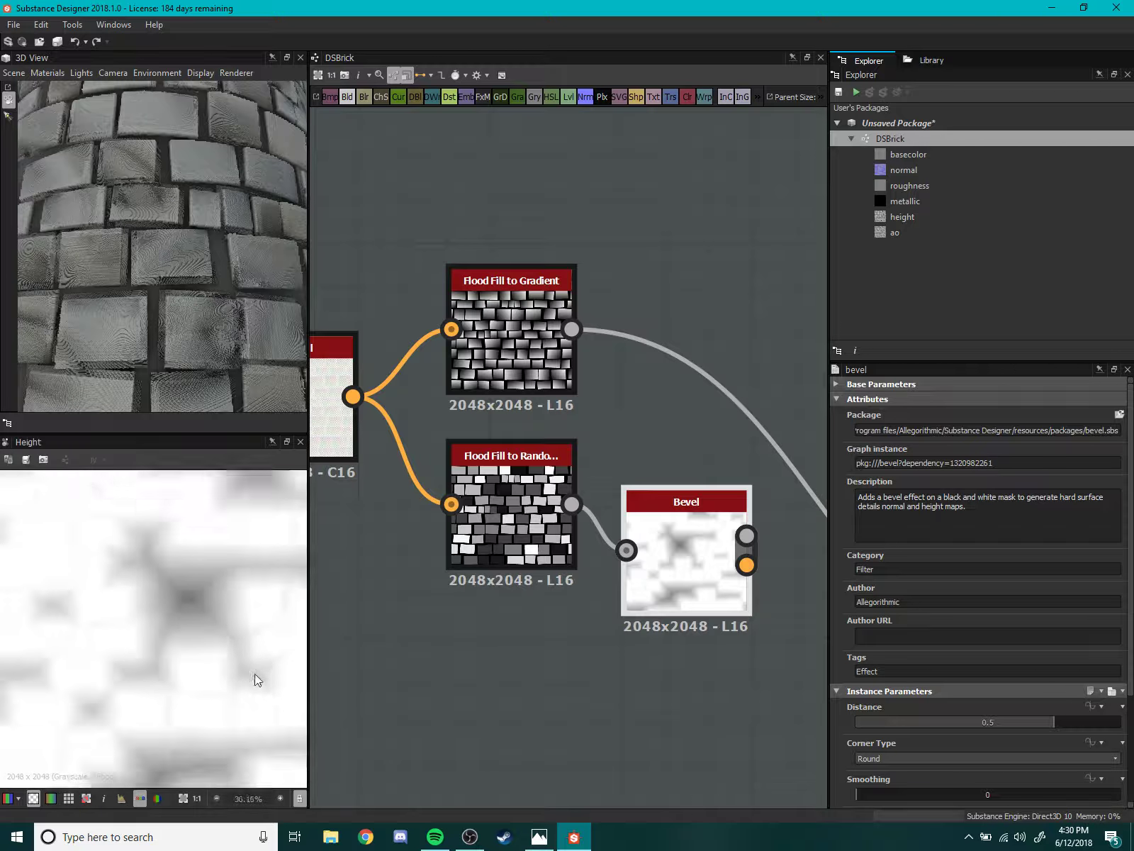
scroll(257, 679, down, 2)
mouse_move(1028, 722)
mouse_down()
mouse_move(932, 735)
mouse_move(989, 739)
mouse_move(977, 739)
mouse_up()
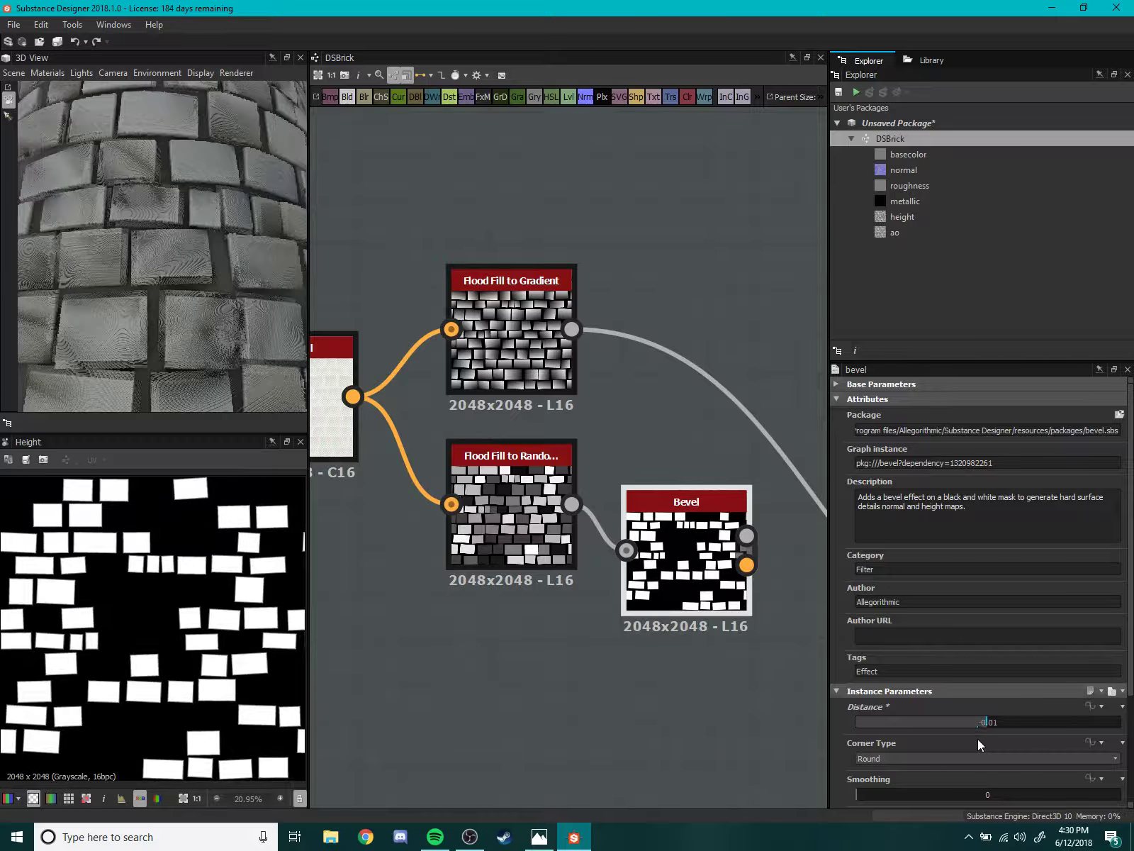
middle_drag(685, 555, 658, 581)
drag(658, 584, 658, 631)
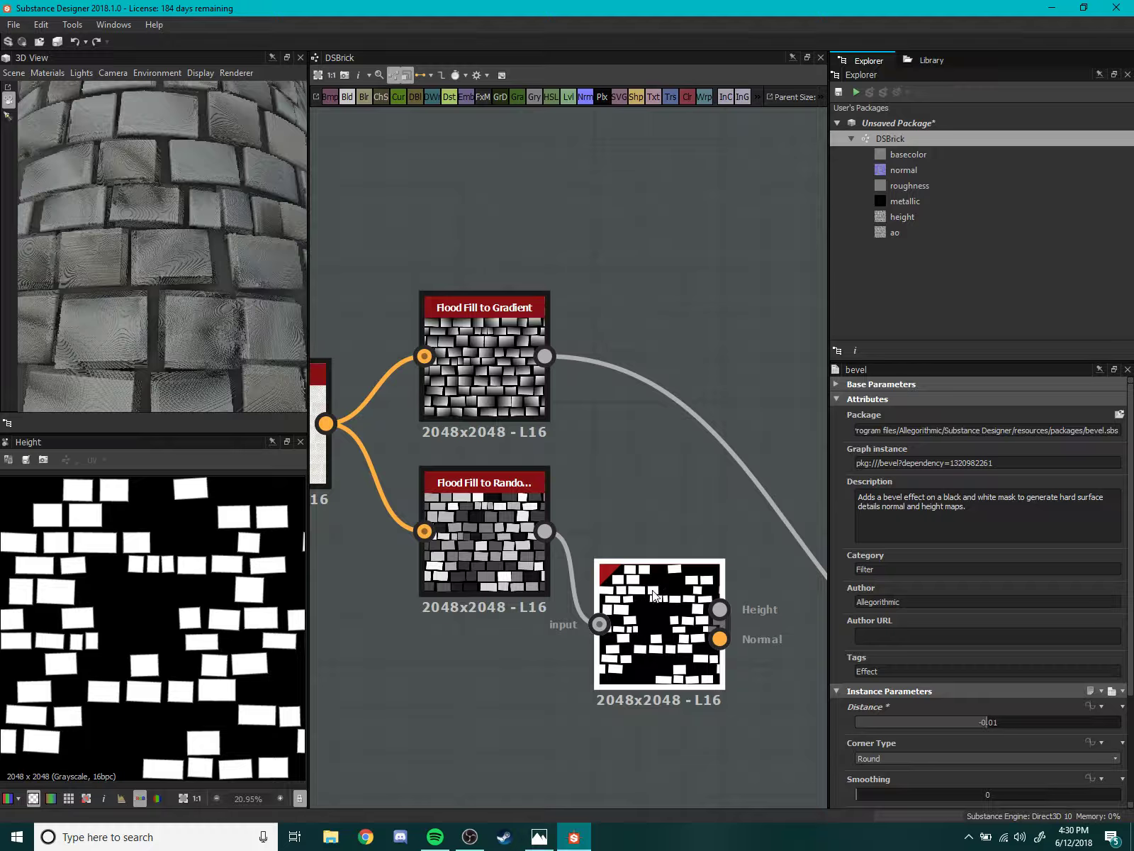
key(Delete)
middle_drag(594, 580, 640, 601)
mouse_move(559, 598)
mouse_down()
mouse_move(534, 616)
mouse_move(554, 564)
mouse_up()
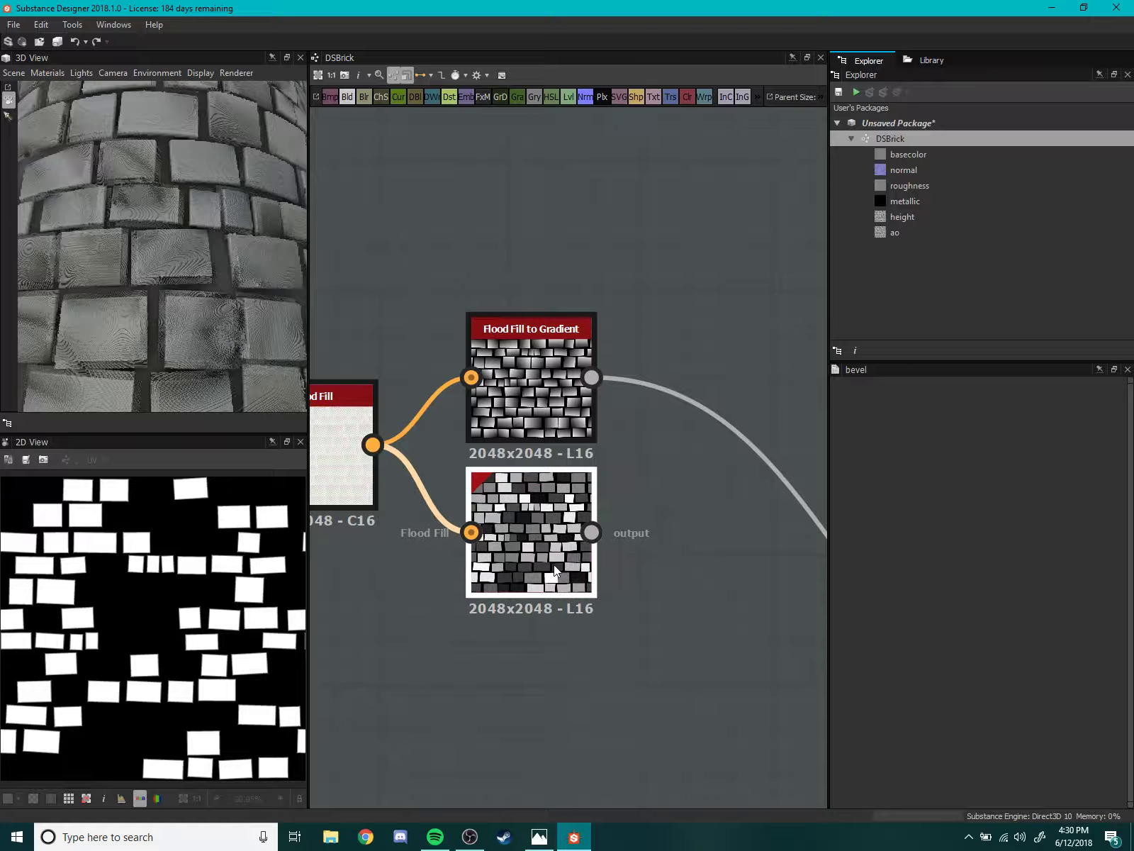
mouse_move(636, 596)
middle_down()
mouse_move(682, 574)
mouse_move(678, 599)
mouse_move(695, 600)
middle_up()
- Delete the Flood Fill to Random Grayscale node, dismissing an unused node search
key(Delete)
key(space)
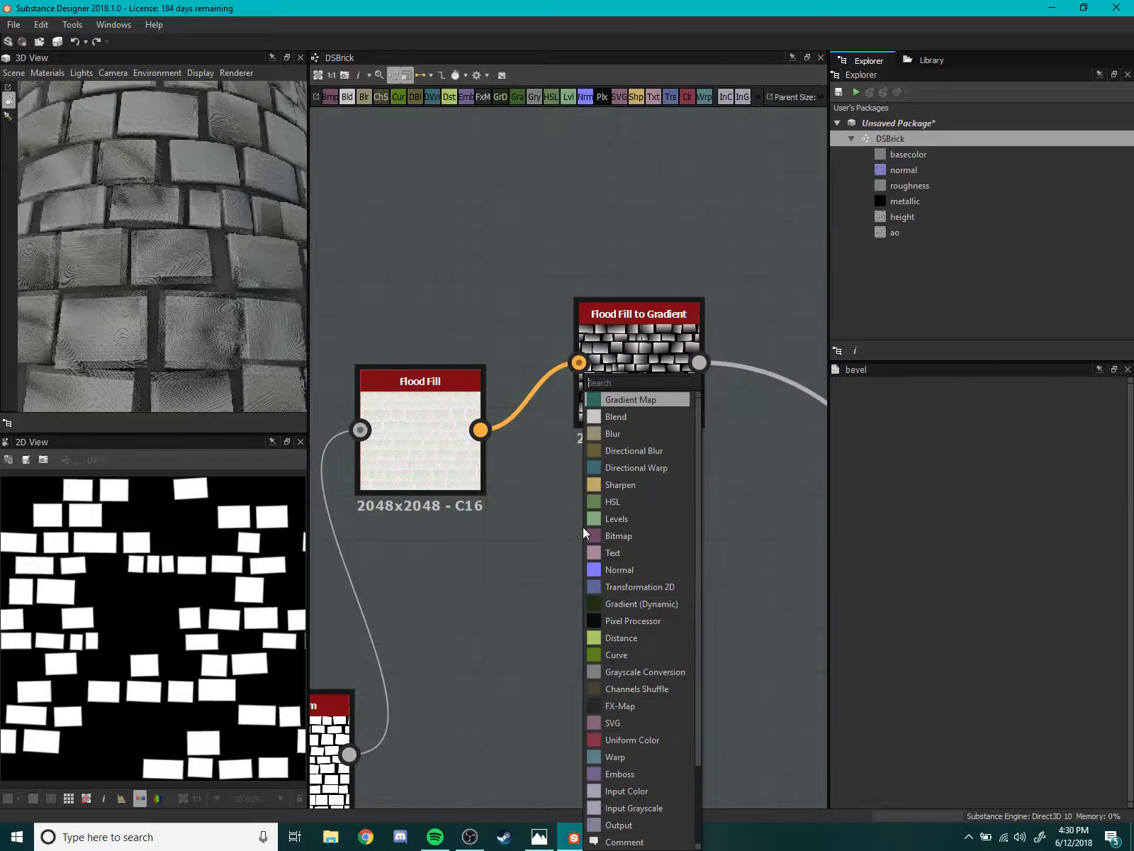
text(floo)
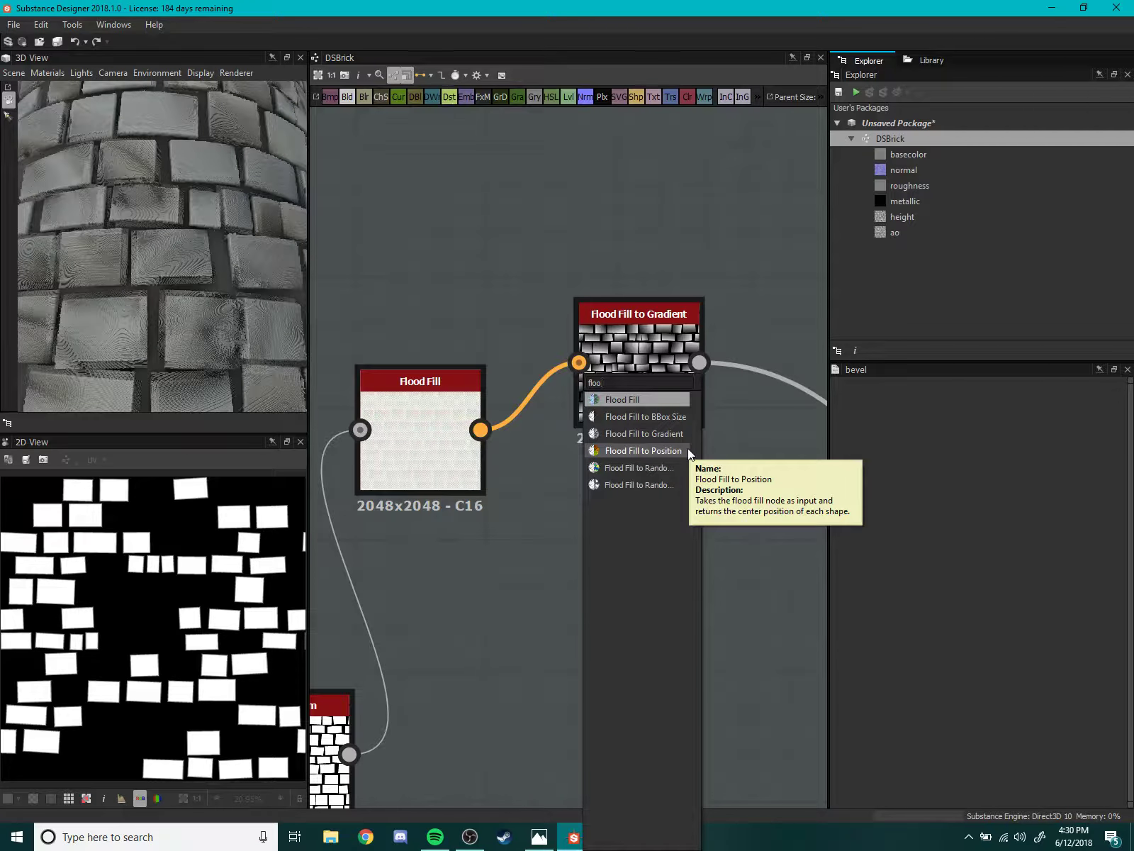
key(Escape)
scroll(636, 602, down, 1)
scroll(640, 671, down, 3)
scroll(495, 651, up, 3)
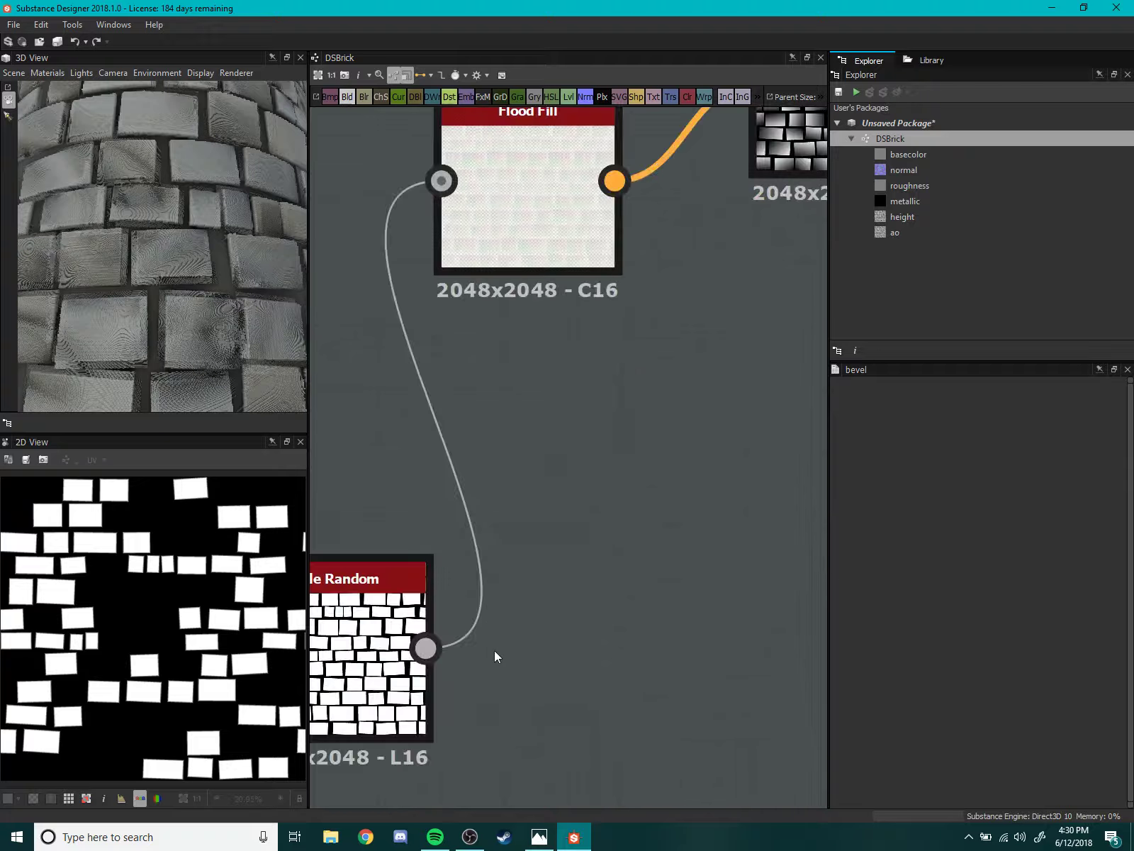
scroll(494, 651, up, 3)
- Select Tile Random and drag its Pattern Specific slider to 0.32
click(544, 571)
scroll(692, 488, down, 3)
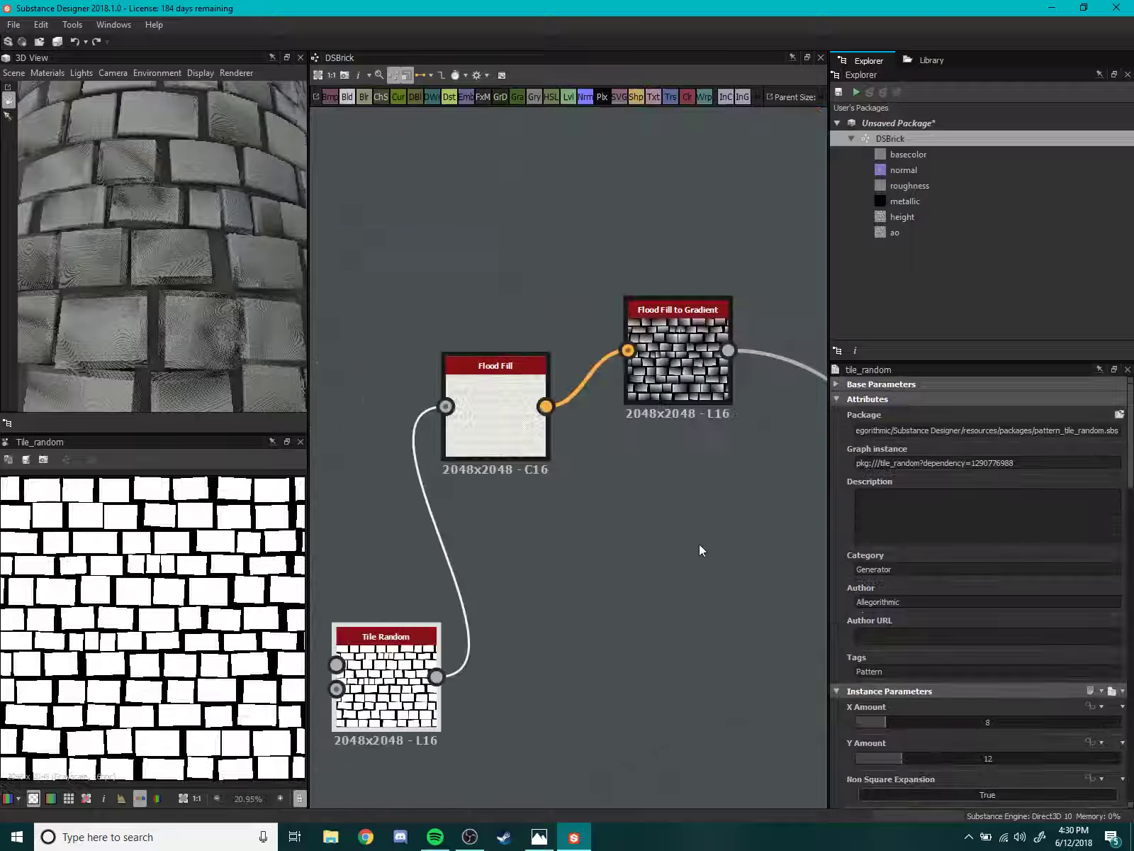
scroll(699, 544, down, 4)
middle_drag(587, 487, 502, 452)
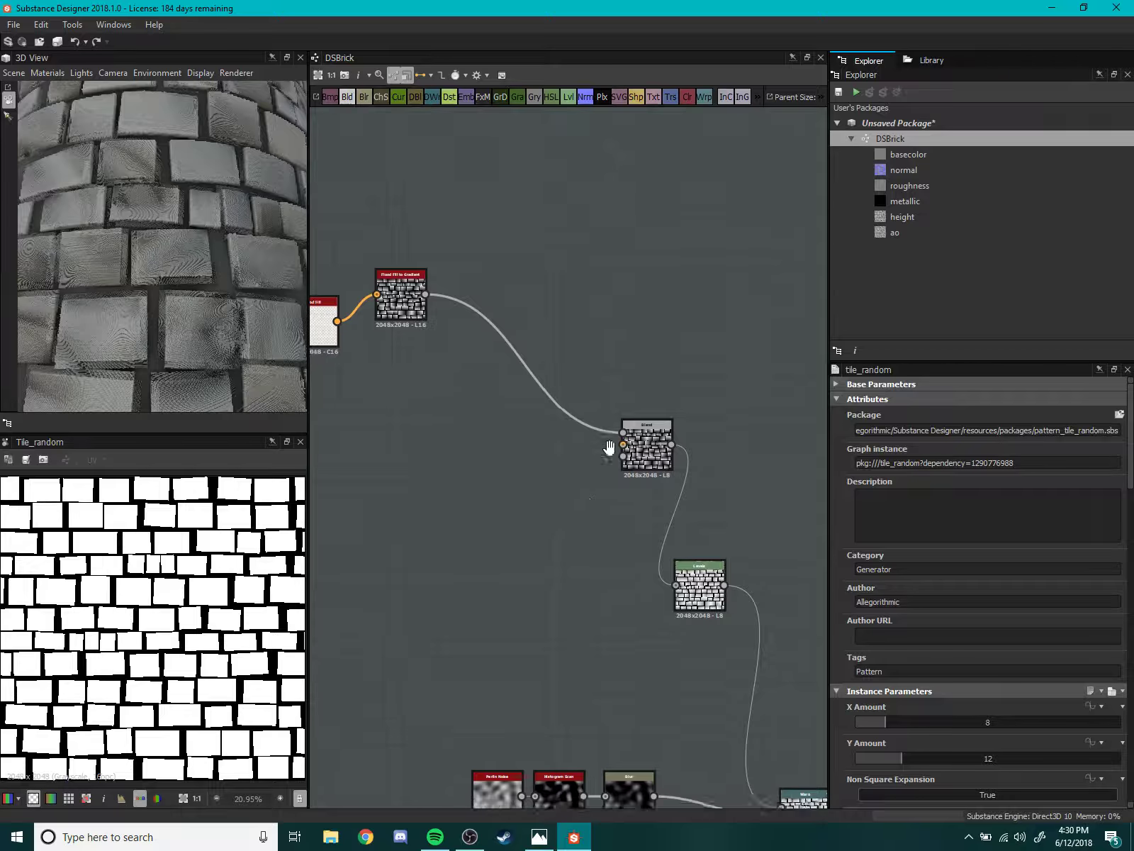
middle_drag(608, 443, 724, 390)
scroll(726, 554, up, 3)
scroll(592, 567, up, 3)
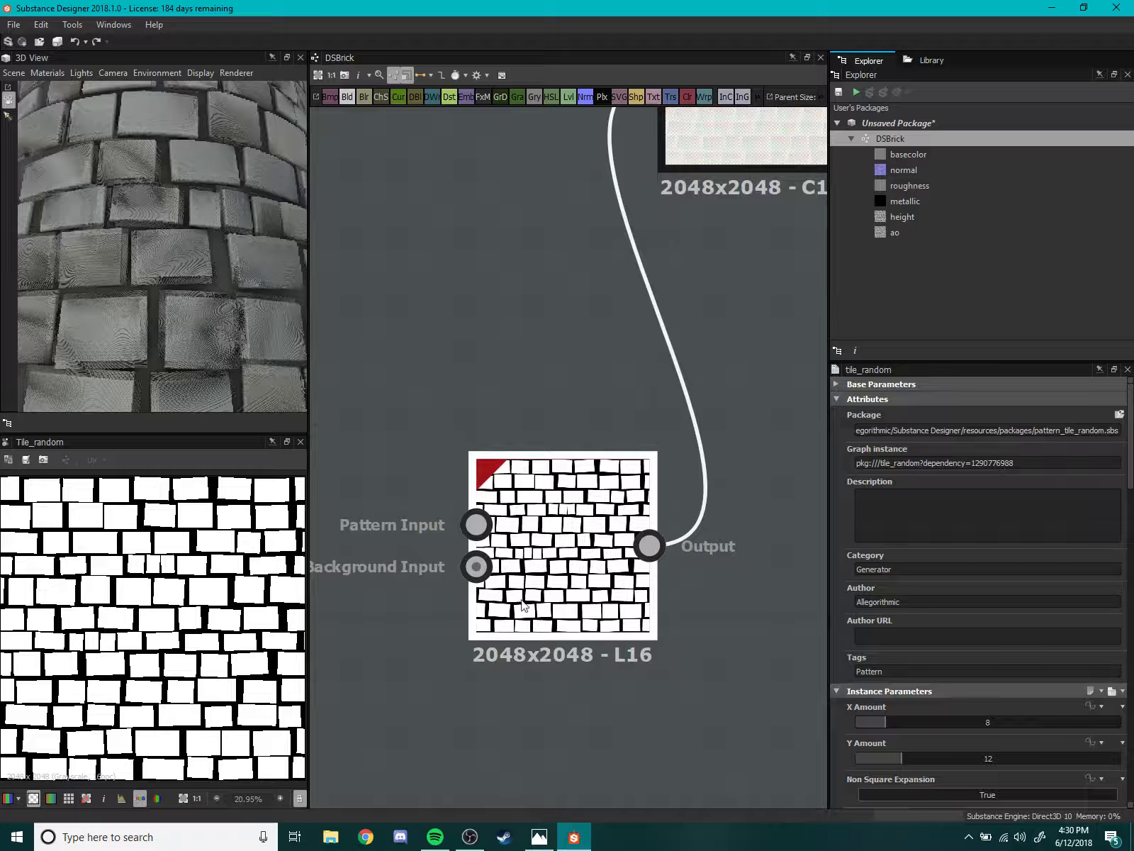
scroll(846, 700, down, 5)
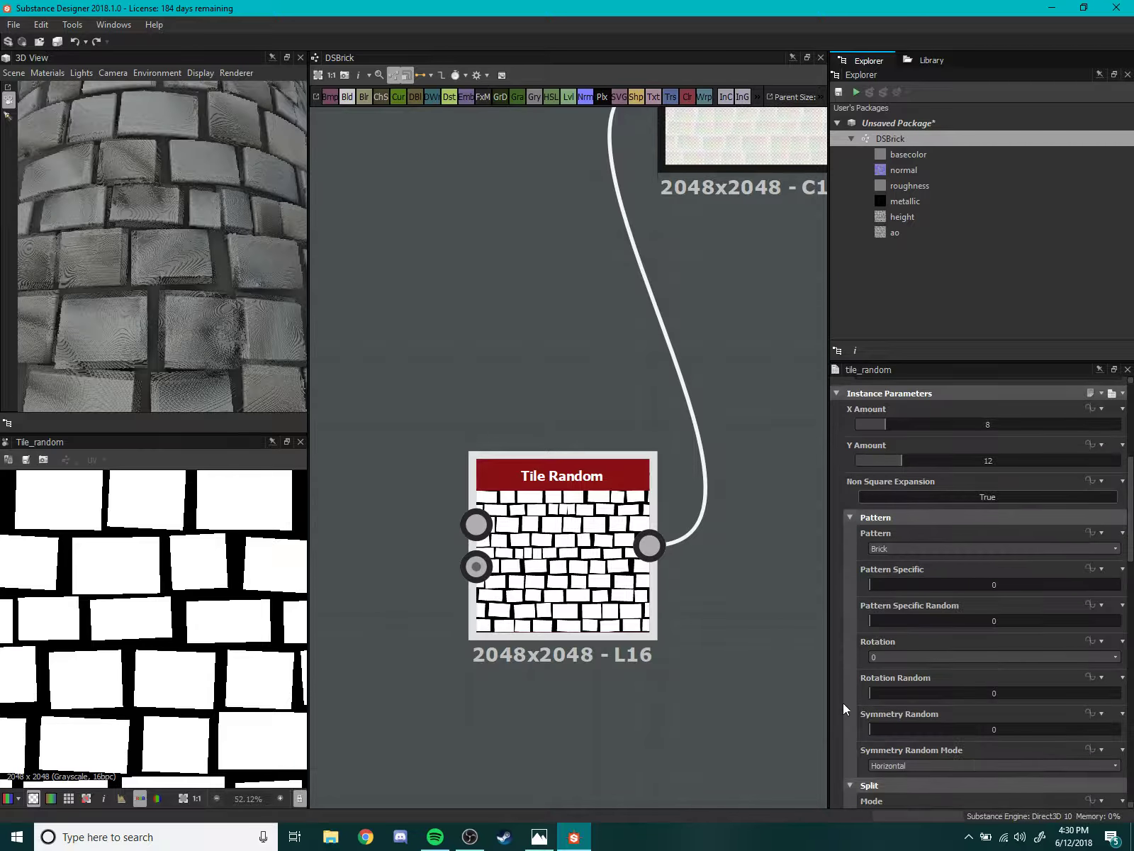
drag(870, 586, 950, 587)
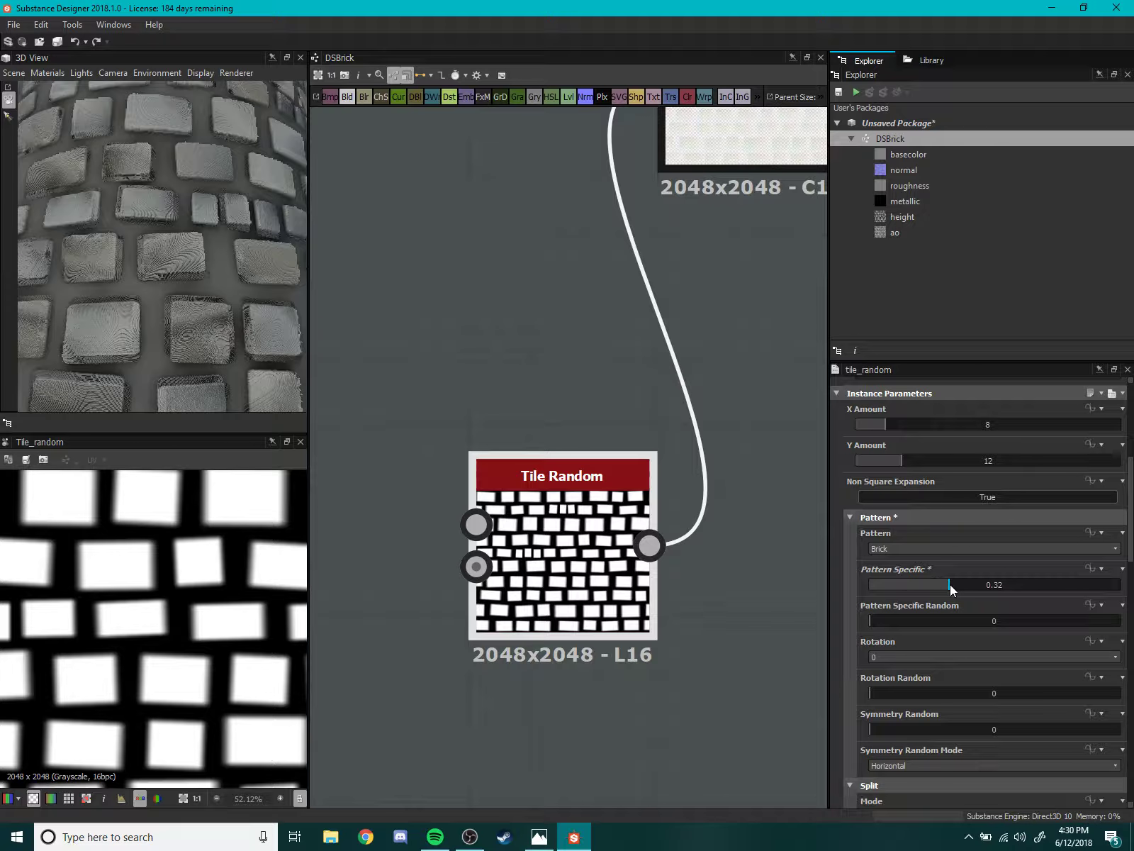
- Preview the Flood Fill and Flood Fill to Gradient outputs, then pan to Tile Random
scroll(735, 503, down, 2)
scroll(626, 633, down, 2)
double_click(576, 433)
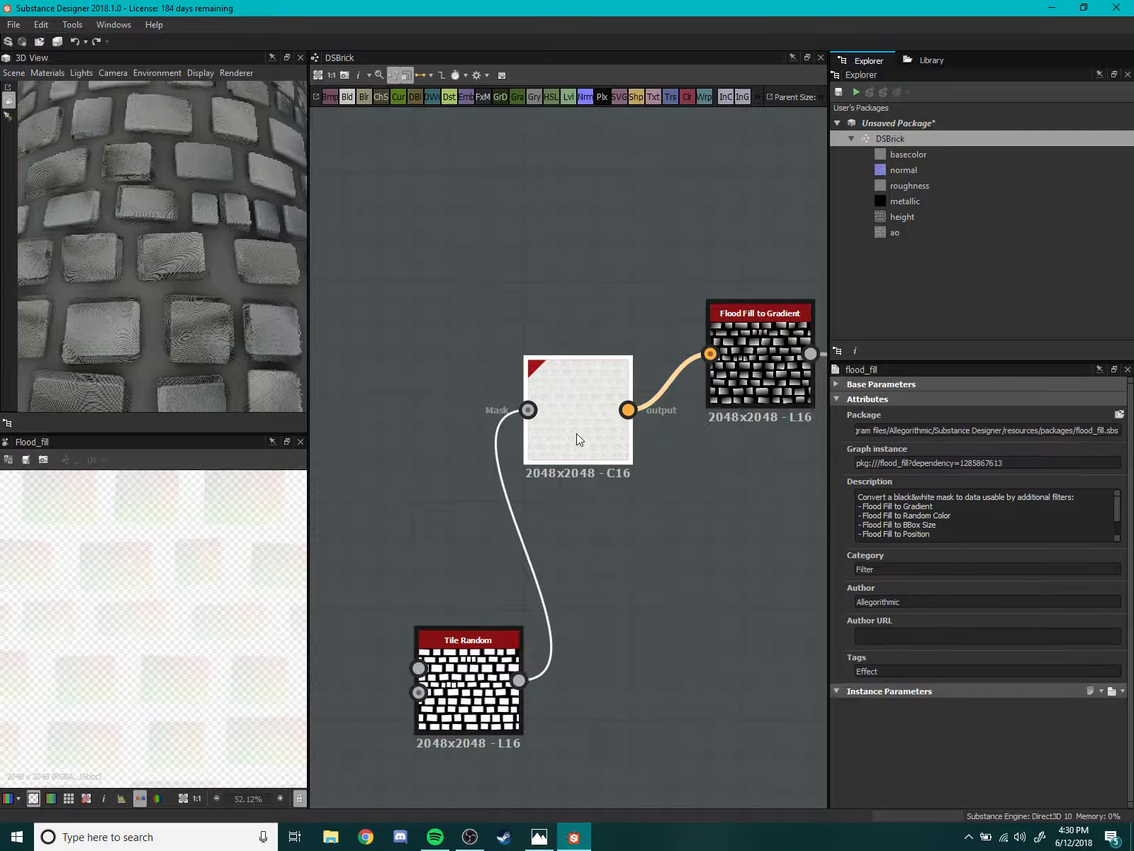
middle_drag(646, 493, 436, 602)
double_click(569, 502)
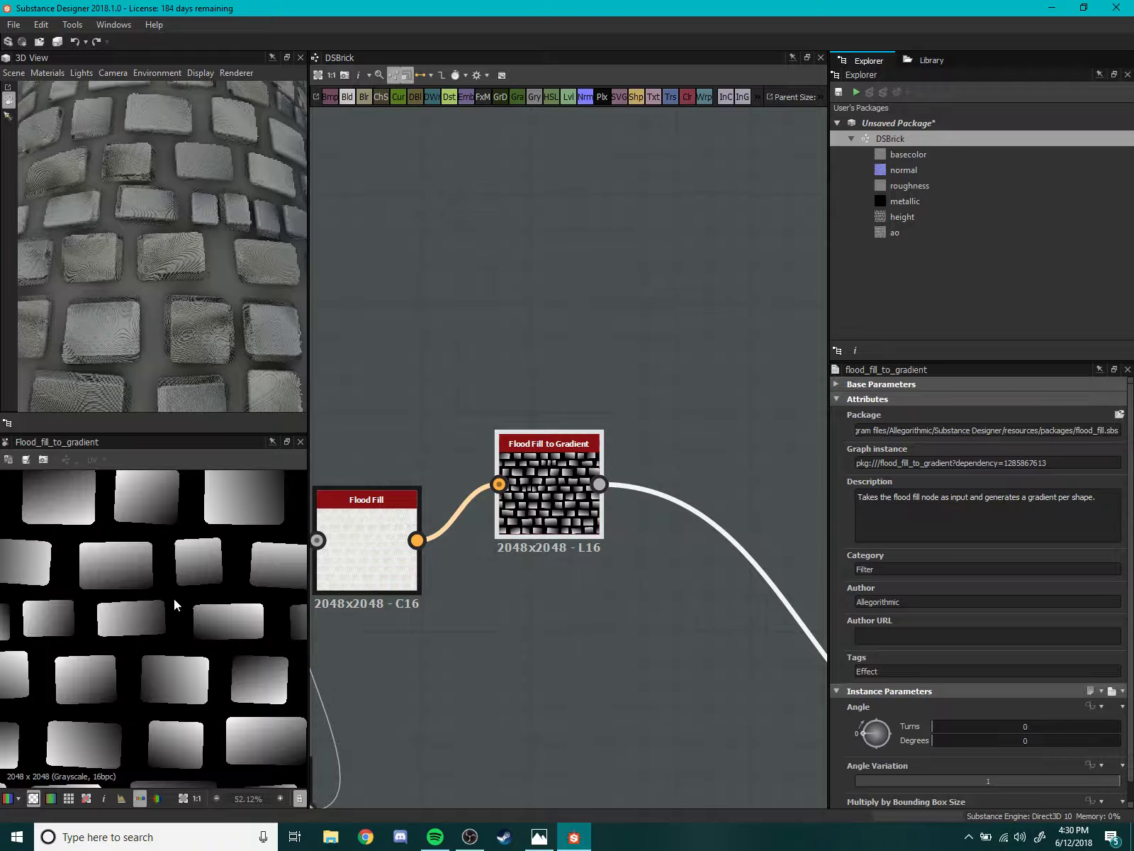
scroll(167, 641, down, 5)
middle_drag(341, 653, 395, 623)
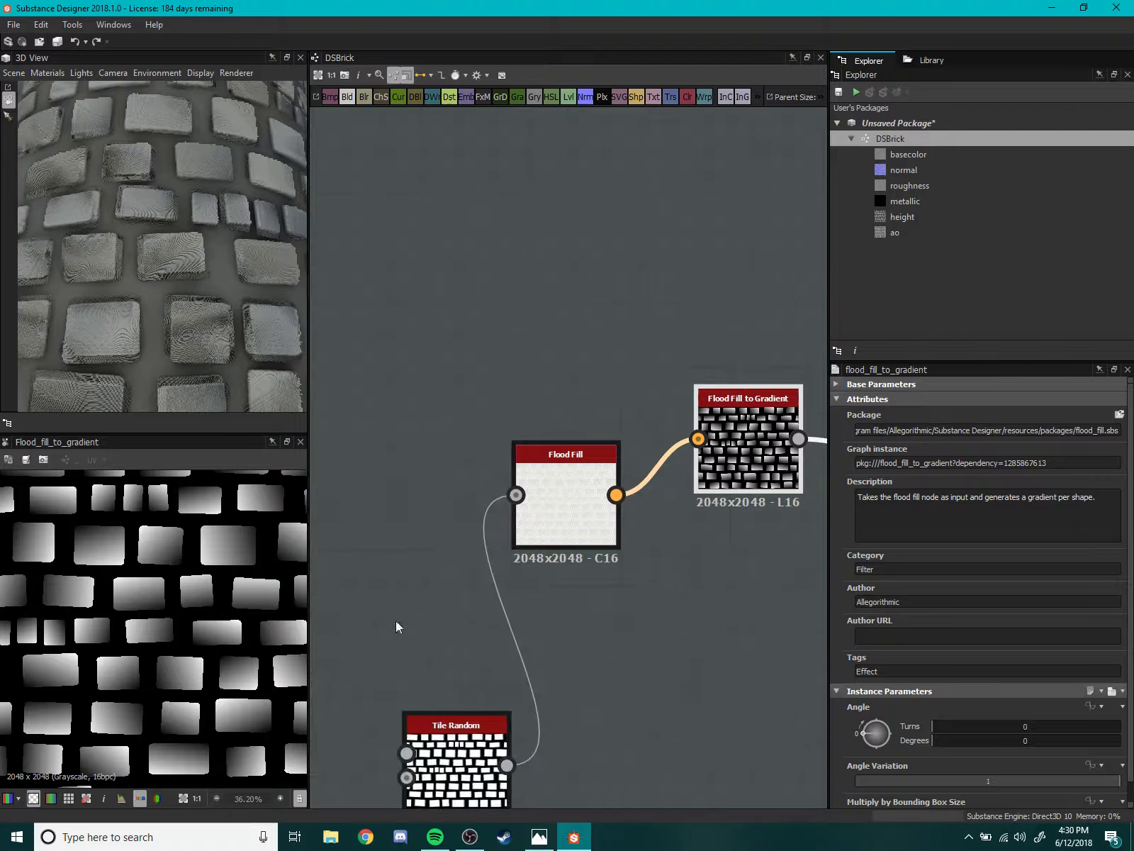
mouse_move(555, 679)
middle_down()
mouse_move(386, 636)
mouse_move(635, 585)
middle_up()
scroll(386, 636, up, 2)
- Add a Blend node: Flood Fill to Gradient as foreground, Tile Random as background
key(space)
key(Down)
key(Return)
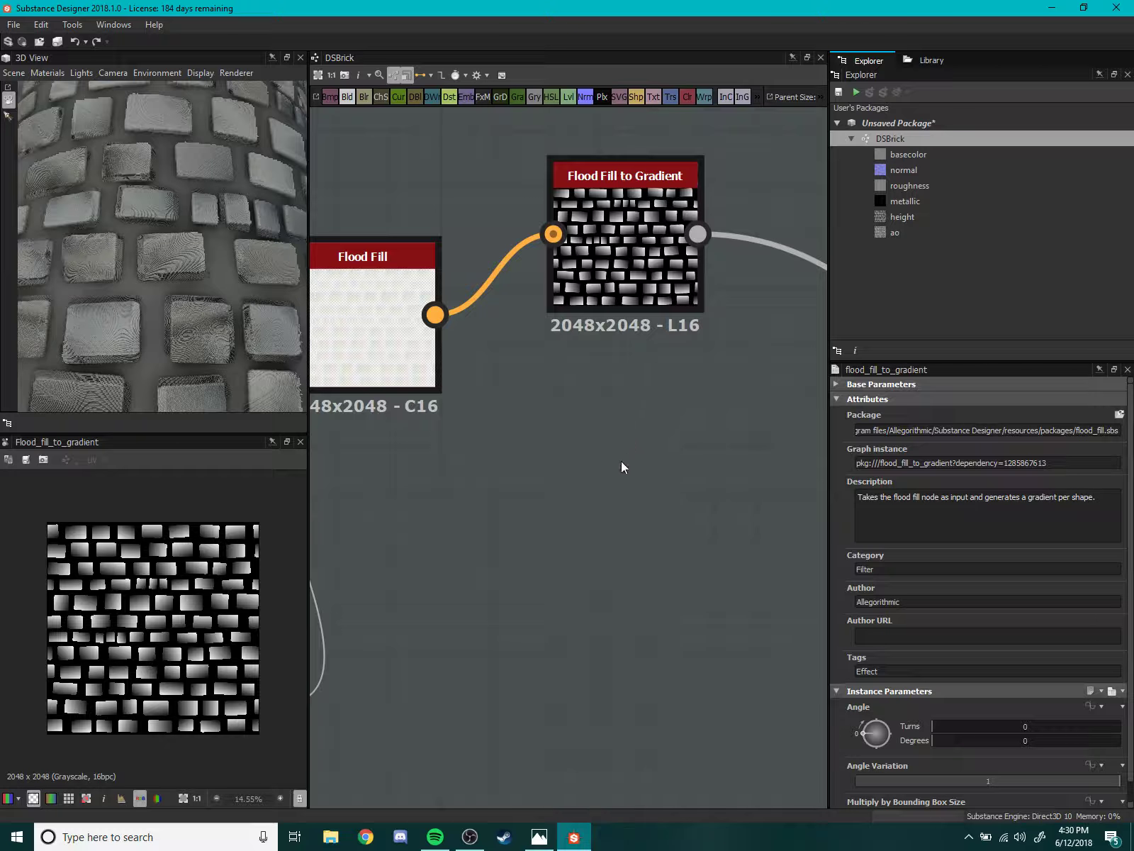
middle_drag(658, 526, 472, 209)
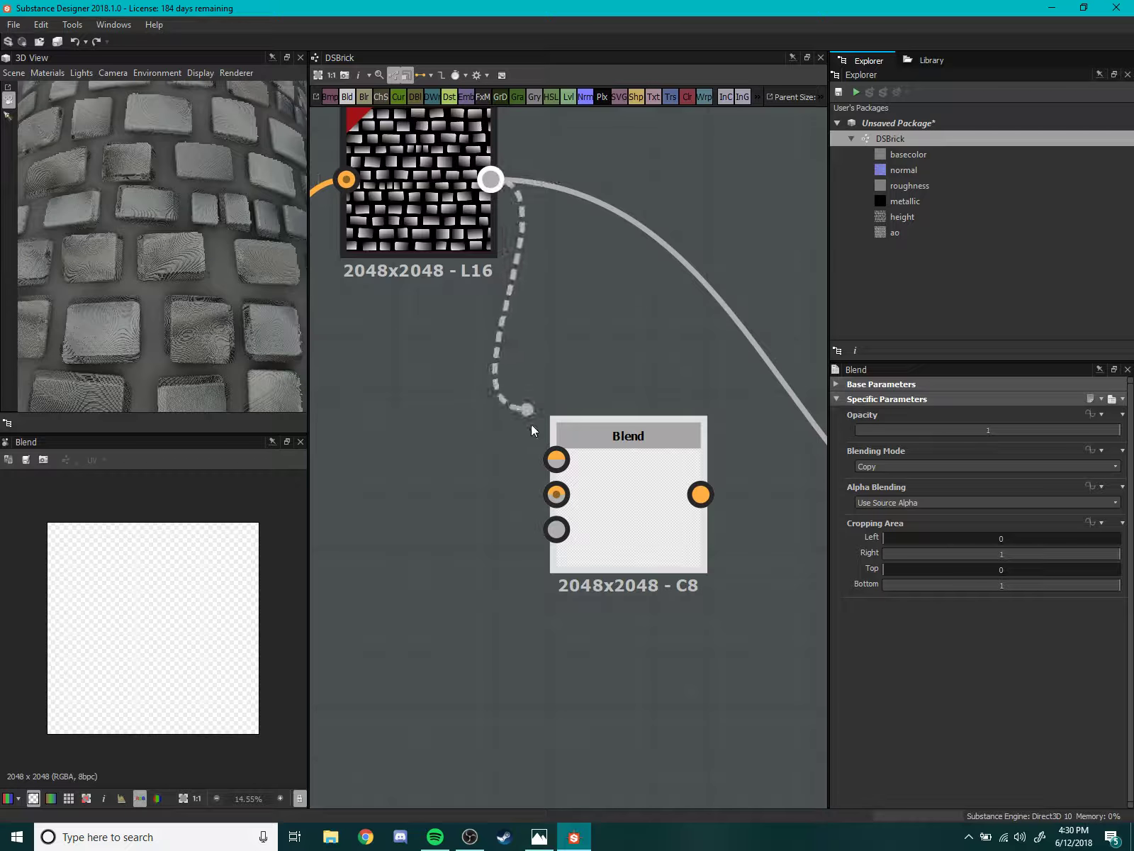
drag(530, 424, 556, 458)
scroll(466, 567, down, 3)
drag(457, 548, 779, 465)
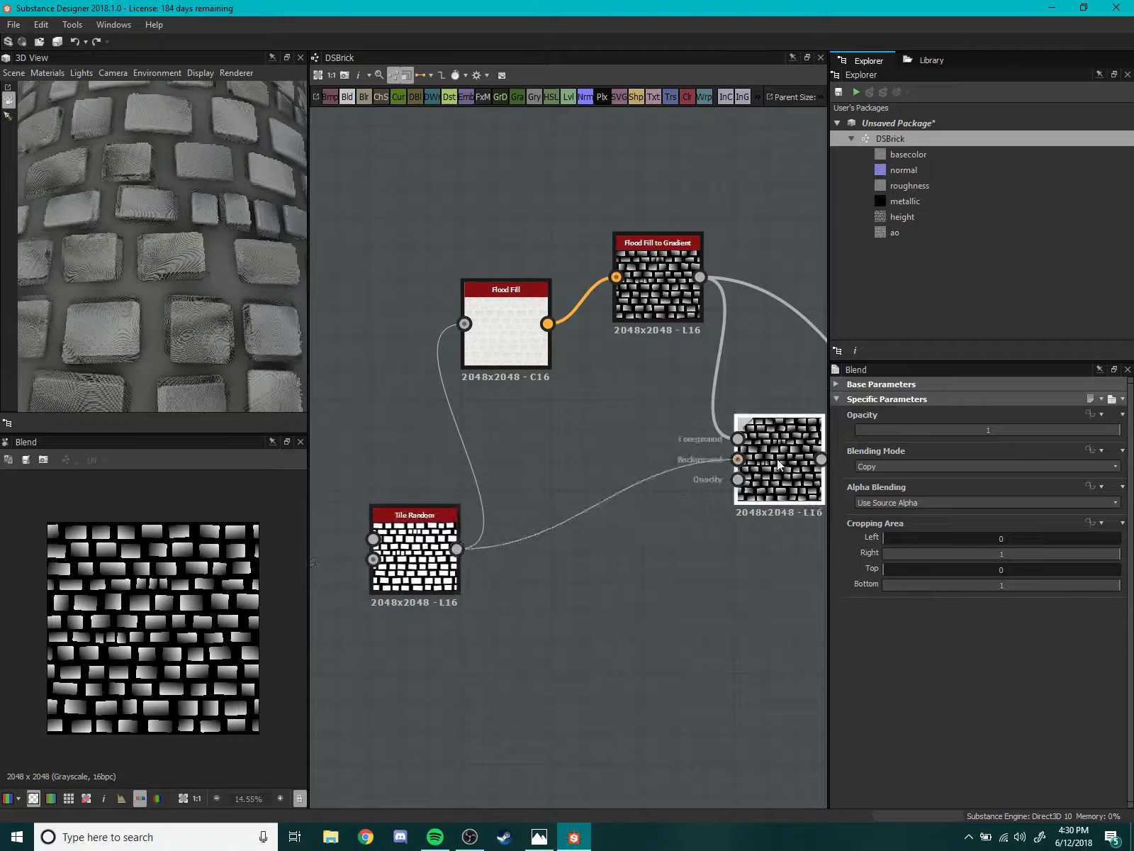
middle_drag(778, 464, 438, 572)
- Set the Blend mode to Multiply, try Add (Linear Dodge), then return to Multiply
scroll(437, 572, up, 3)
scroll(167, 605, up, 4)
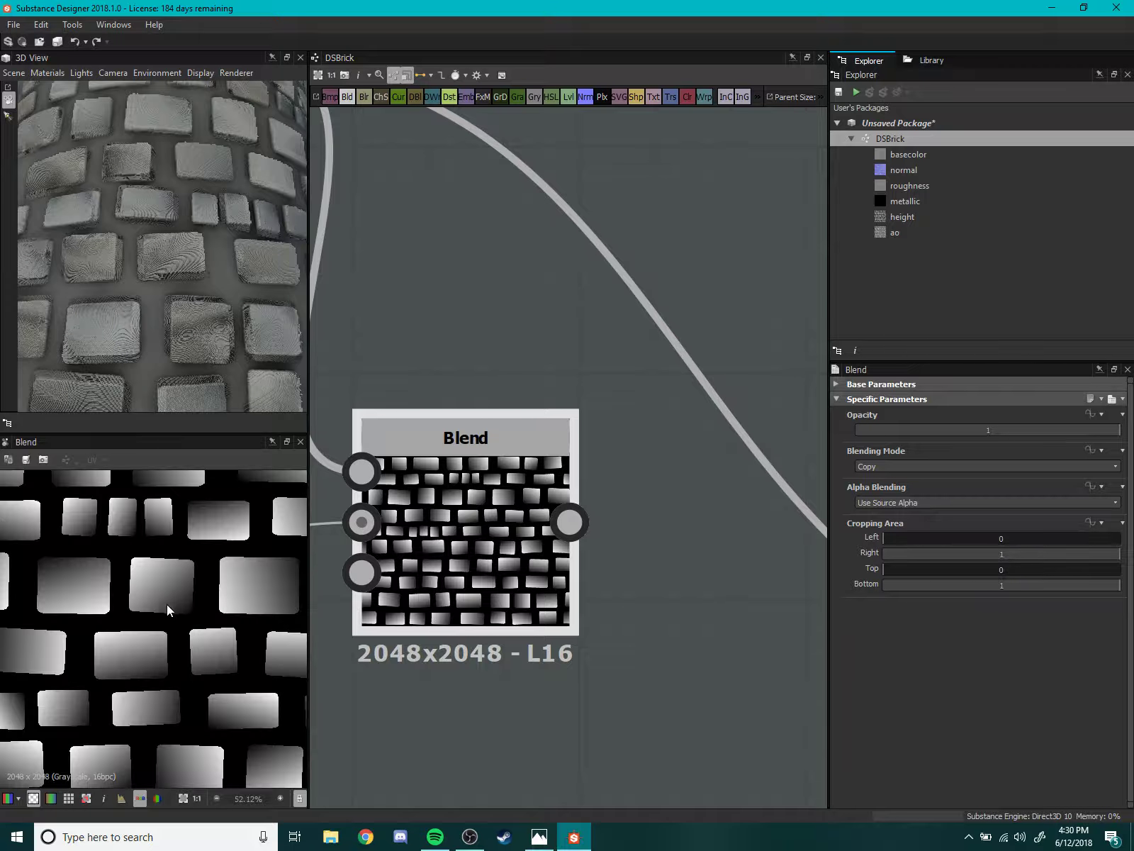
scroll(166, 605, up, 1)
scroll(199, 618, up, 1)
scroll(216, 604, up, 1)
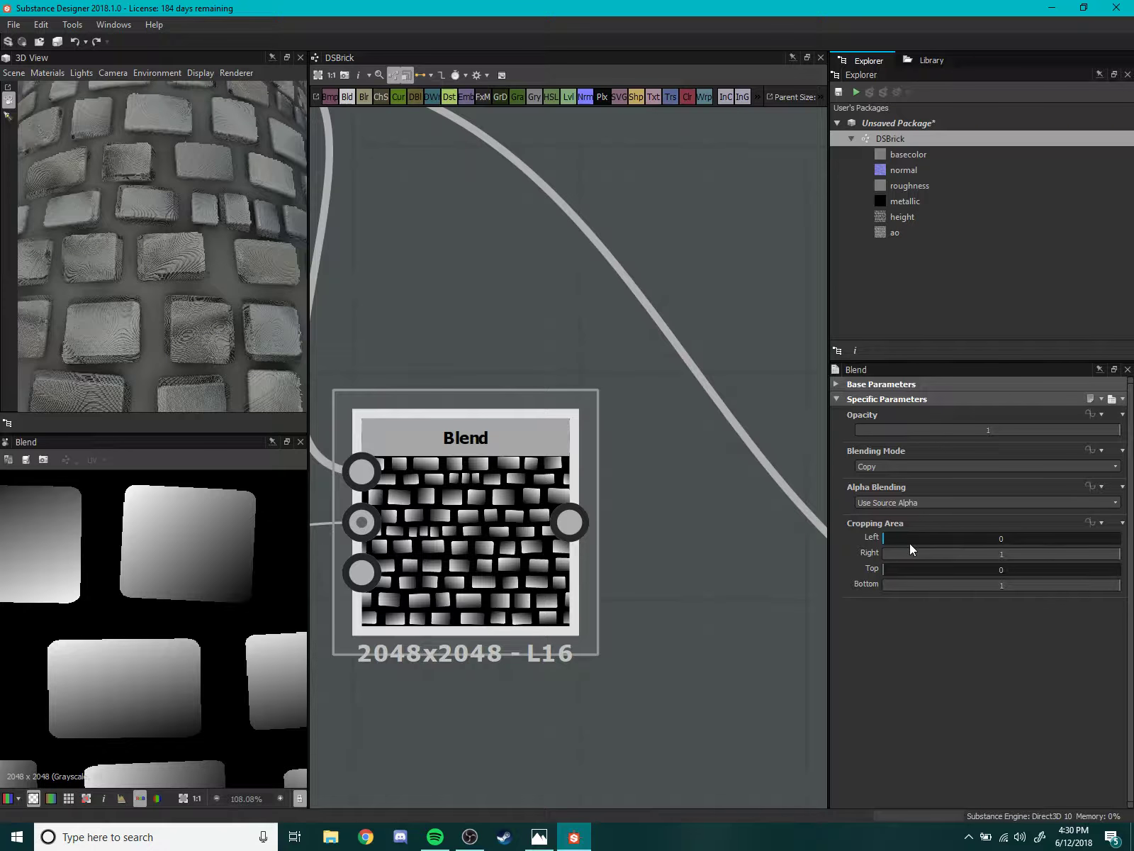
click(885, 466)
click(881, 506)
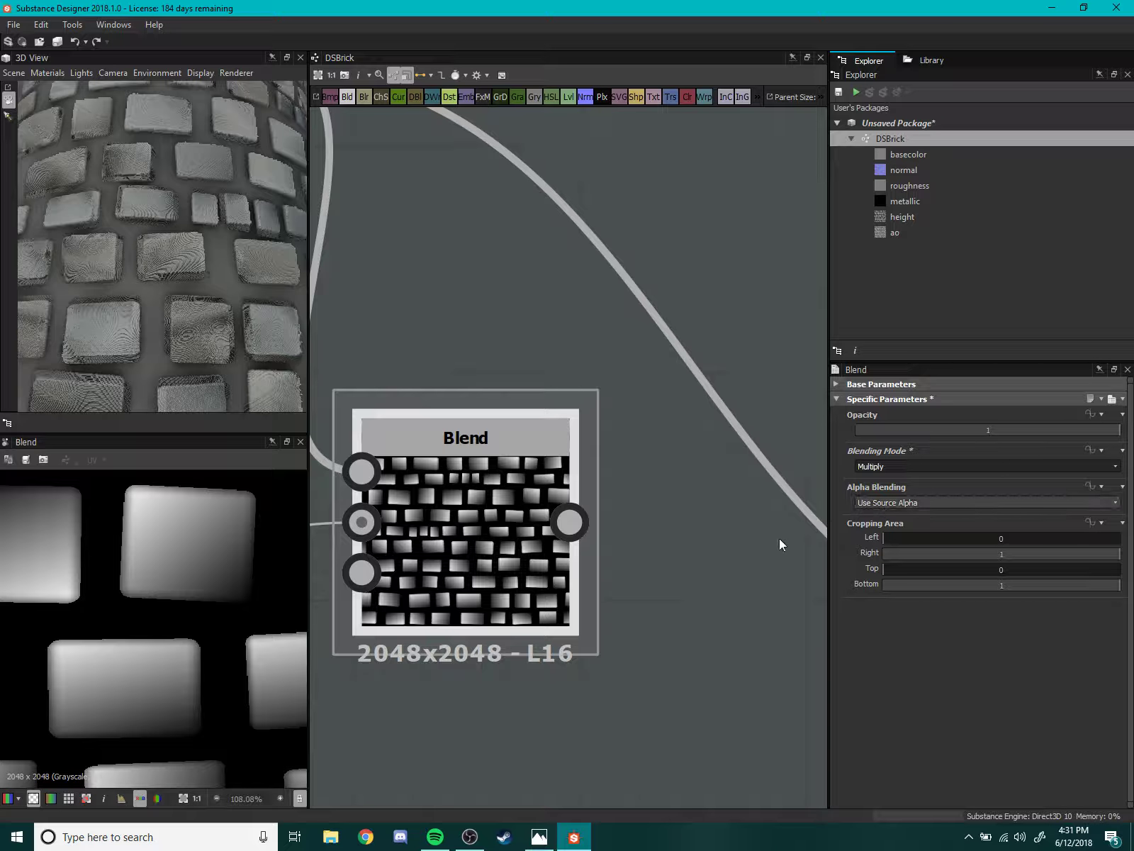
scroll(179, 567, up, 1)
scroll(149, 560, down, 4)
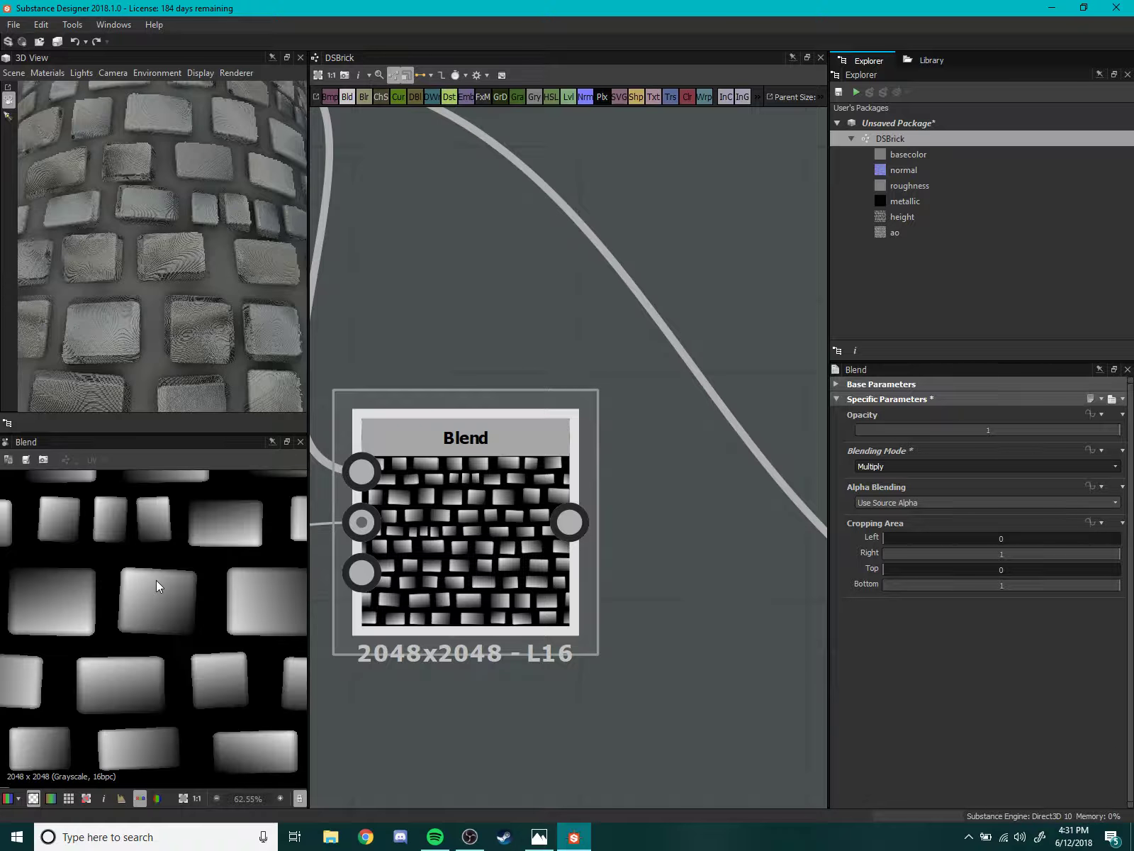
scroll(160, 611, down, 2)
scroll(162, 624, up, 3)
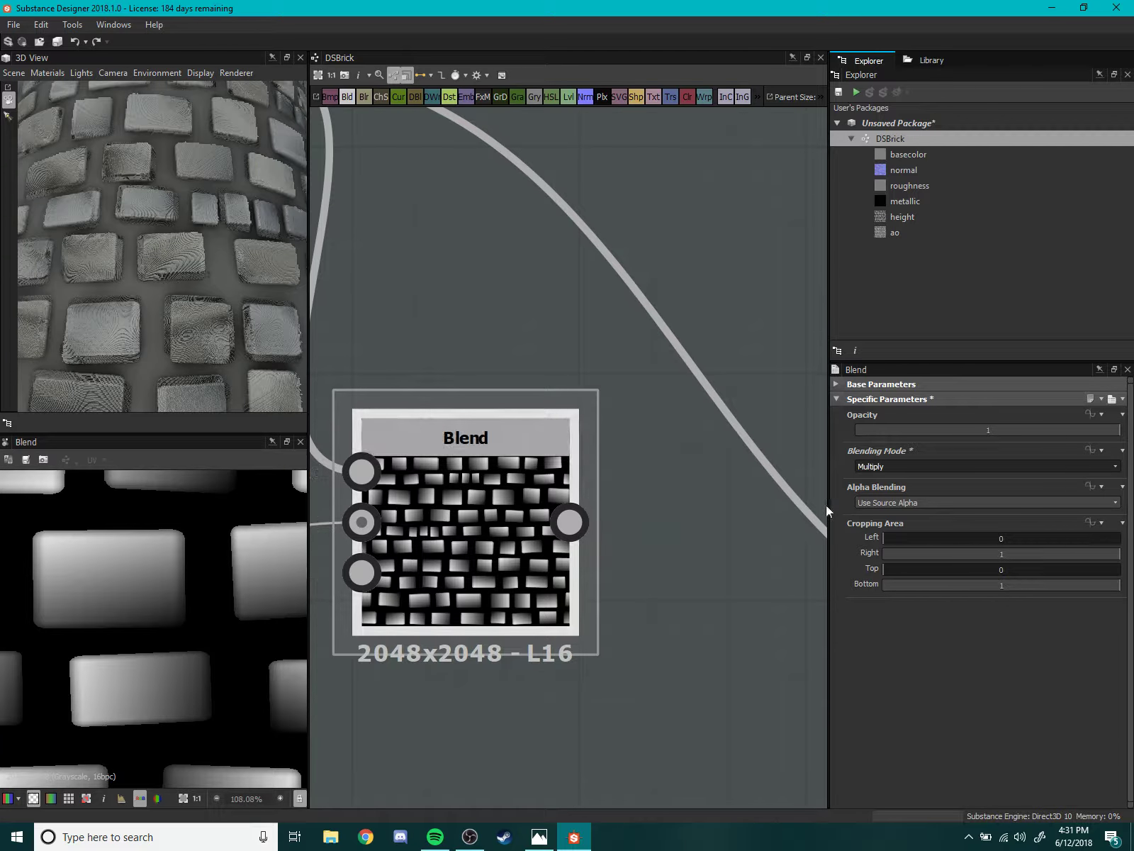
click(904, 461)
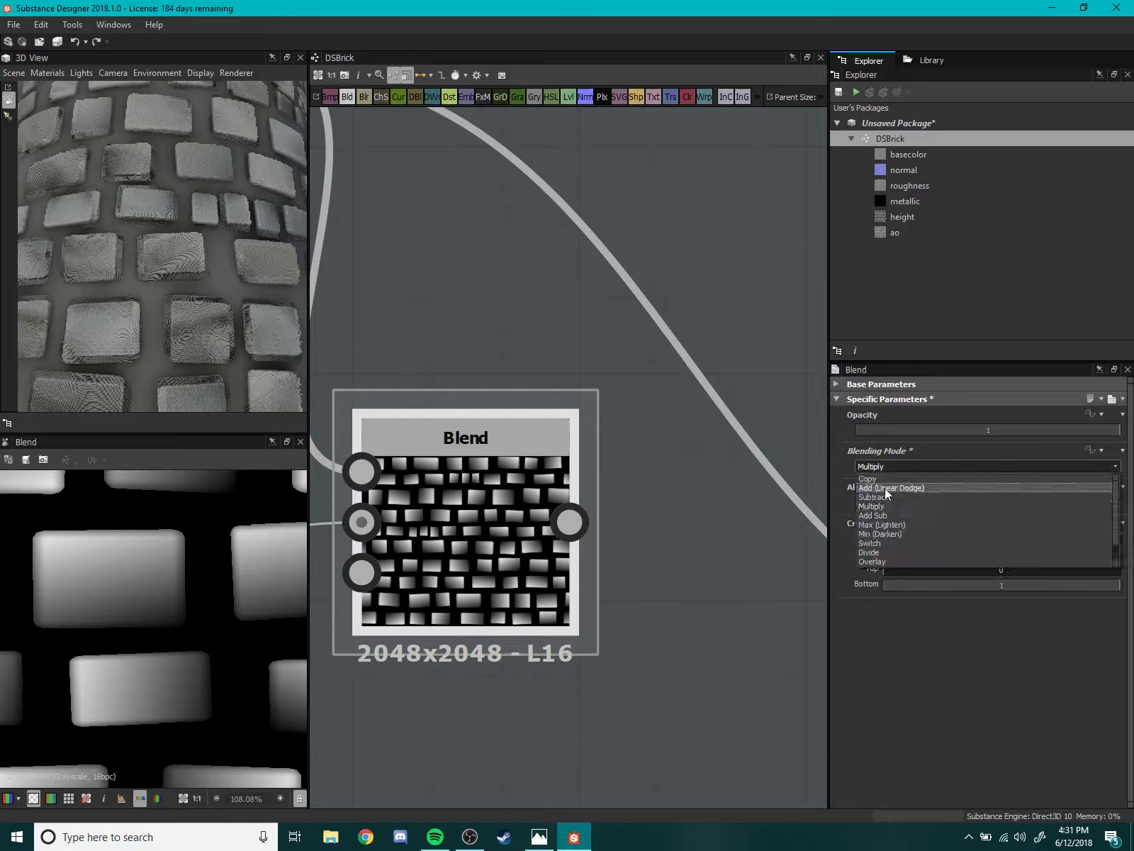
click(885, 487)
click(881, 468)
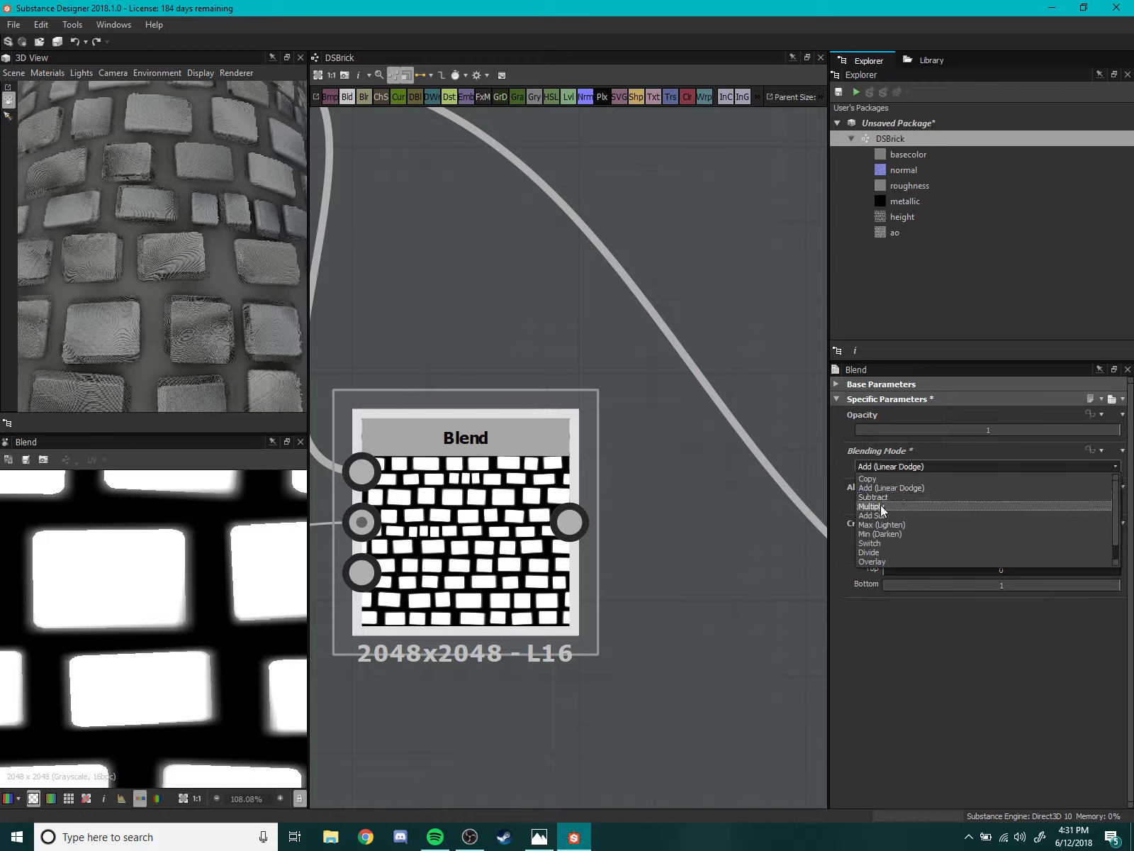
click(883, 505)
scroll(553, 560, down, 3)
- Reposition the 16-bit Blend node, trying it higher then settling it down-right
drag(551, 575, 566, 575)
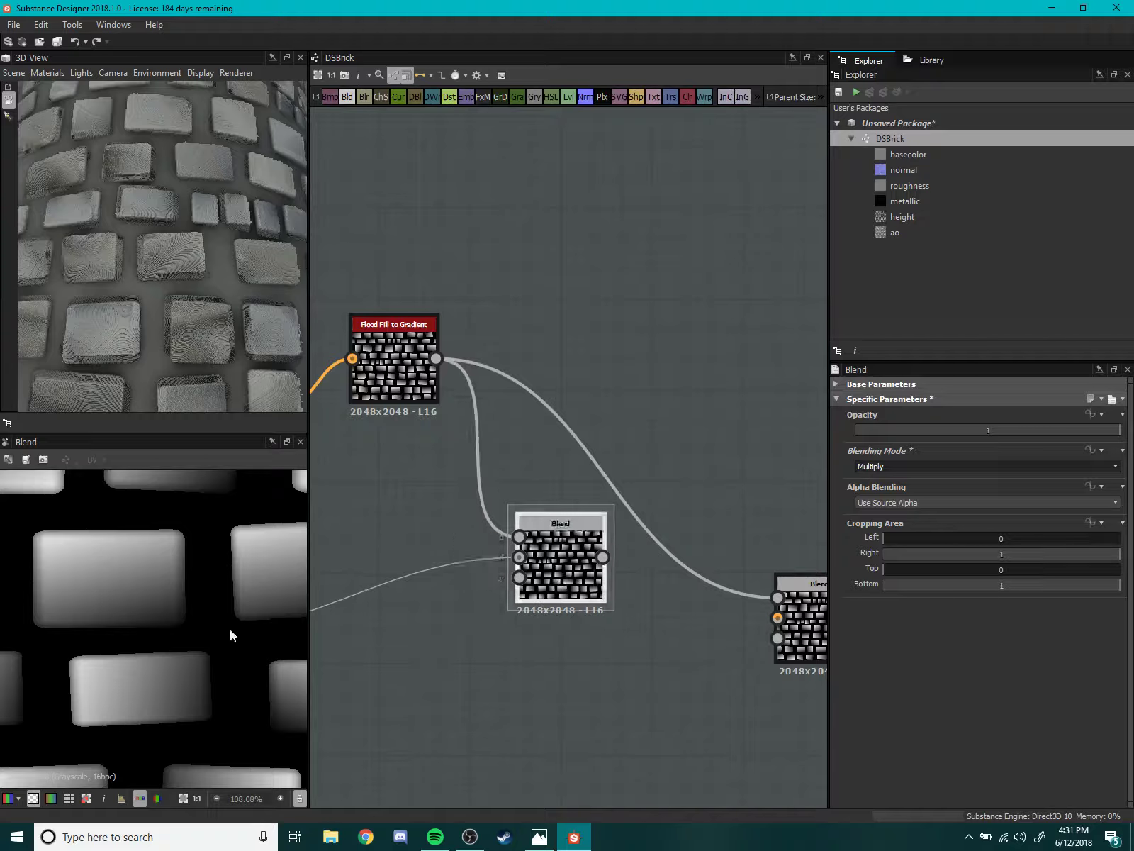
scroll(229, 629, down, 4)
scroll(157, 626, down, 4)
scroll(169, 632, up, 1)
middle_drag(604, 629, 488, 592)
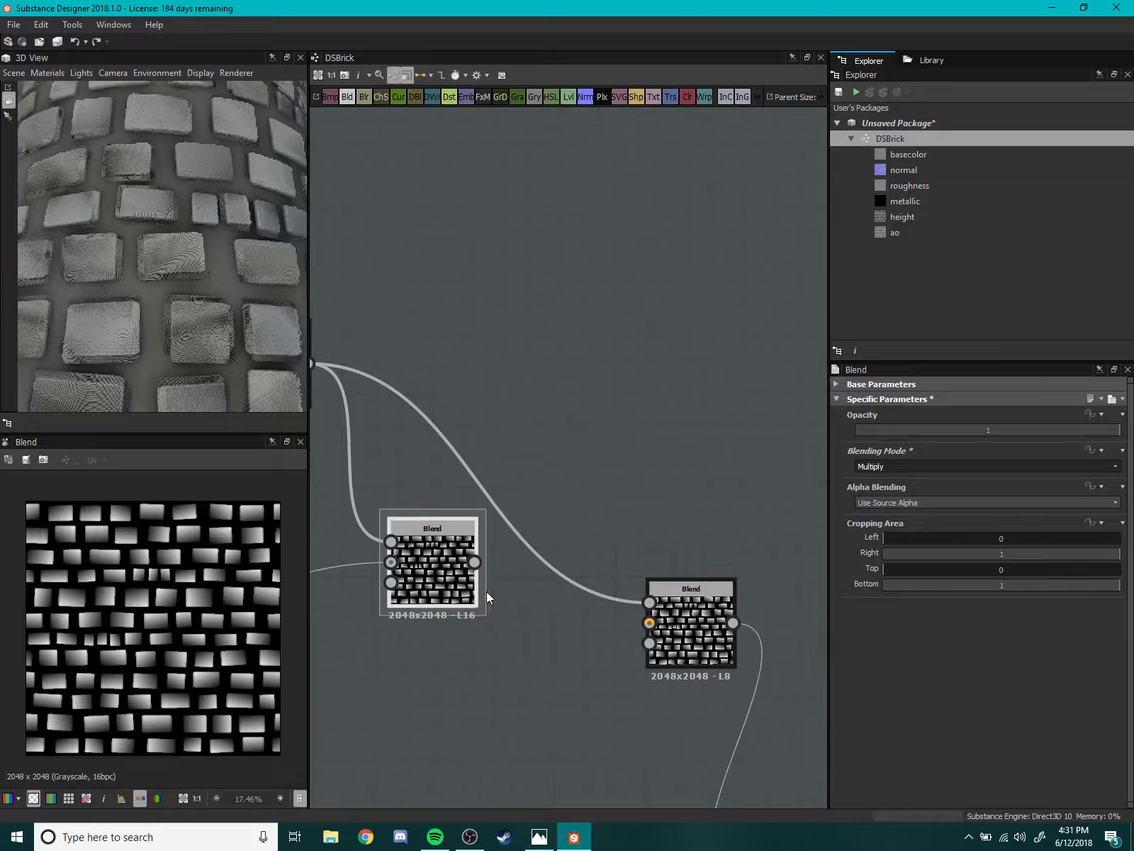
drag(466, 586, 453, 523)
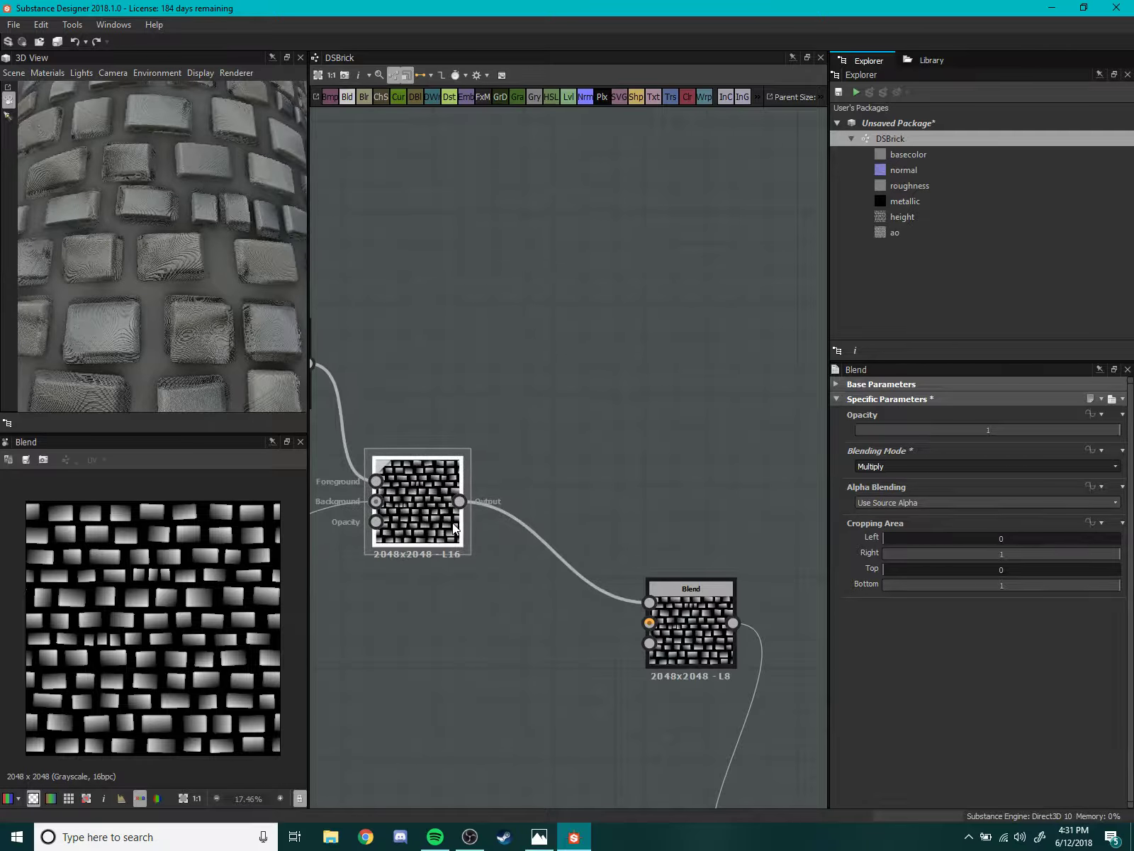
middle_drag(453, 524, 593, 611)
middle_drag(442, 530, 423, 510)
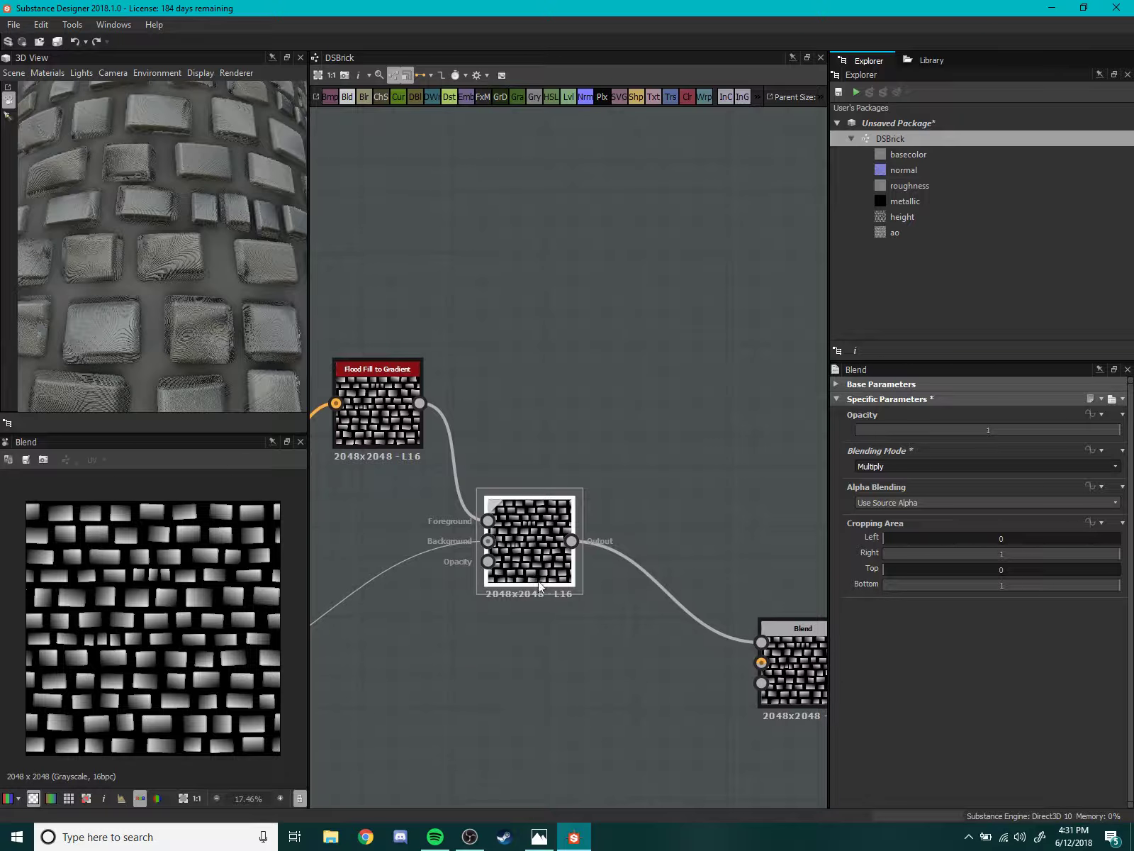
drag(531, 553, 502, 612)
middle_drag(648, 700, 500, 534)
scroll(552, 592, down, 5)
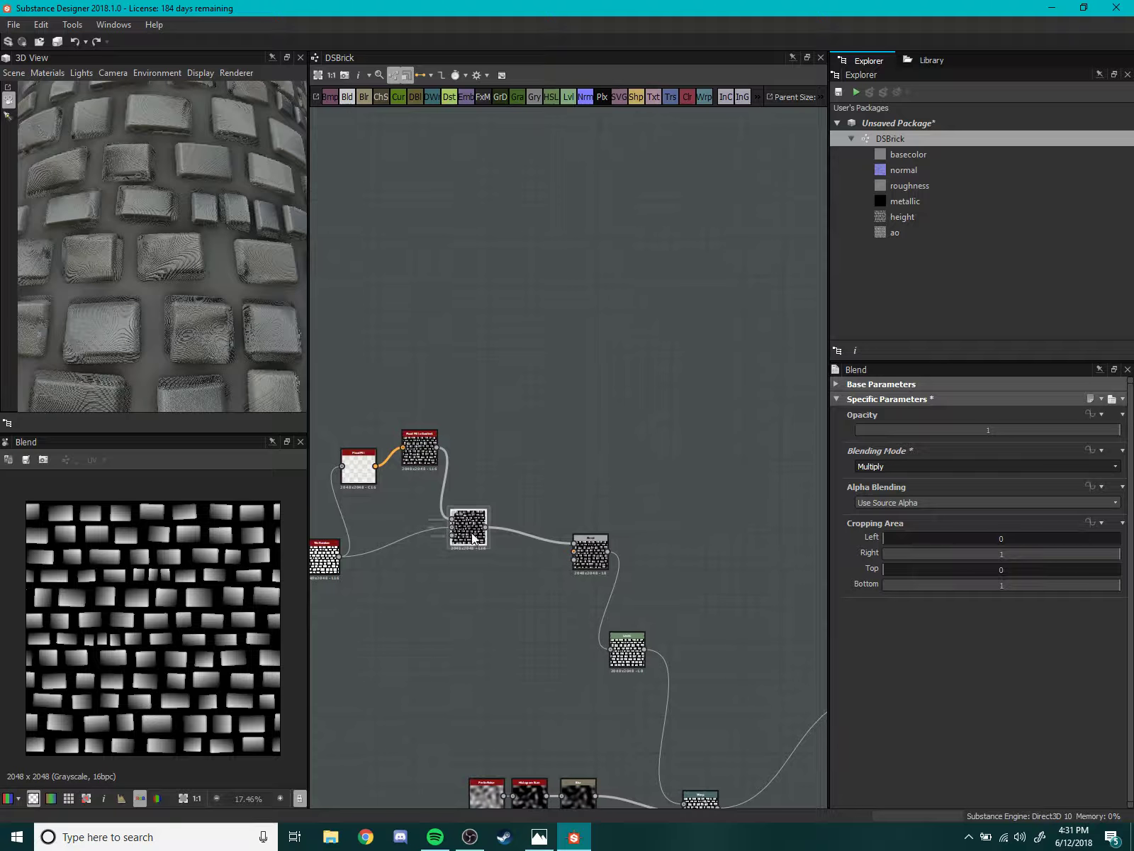
drag(491, 528, 516, 567)
- Move the Levels node below the Blend node and preview the Levels output
drag(626, 639, 562, 638)
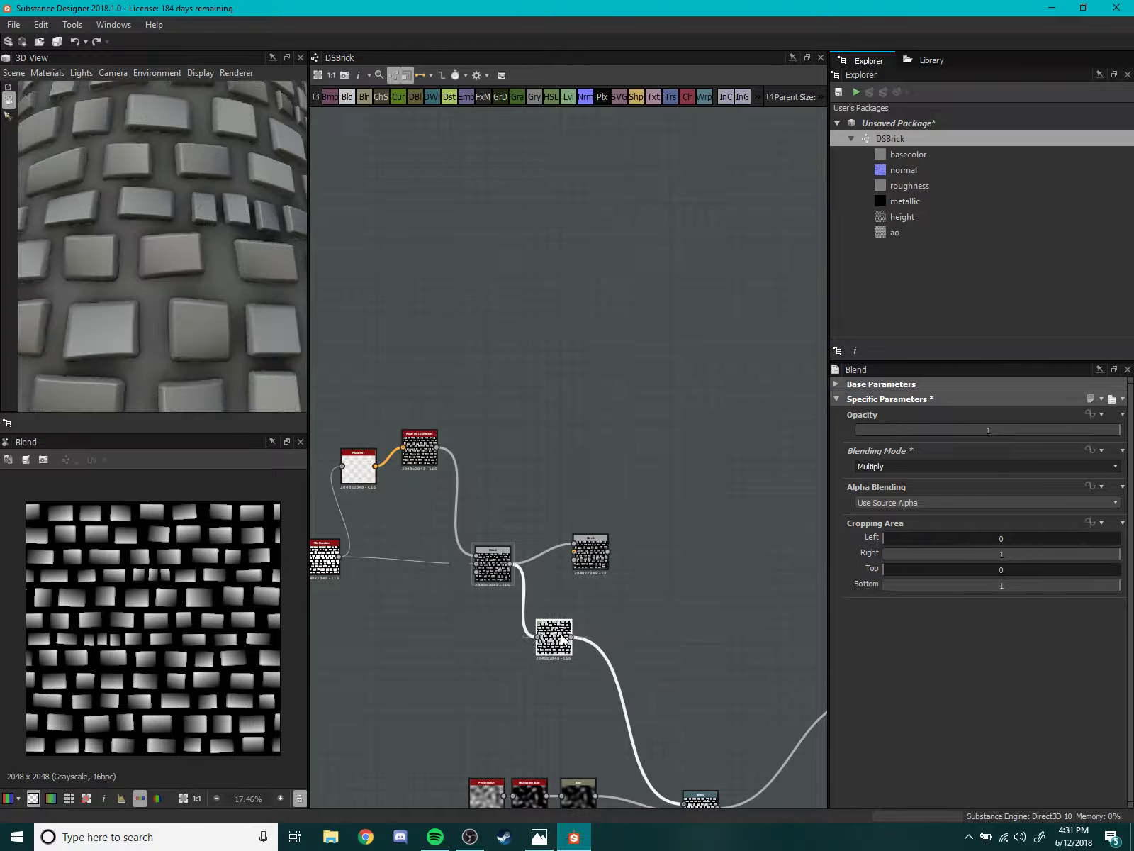
scroll(189, 353, down, 5)
double_click(560, 651)
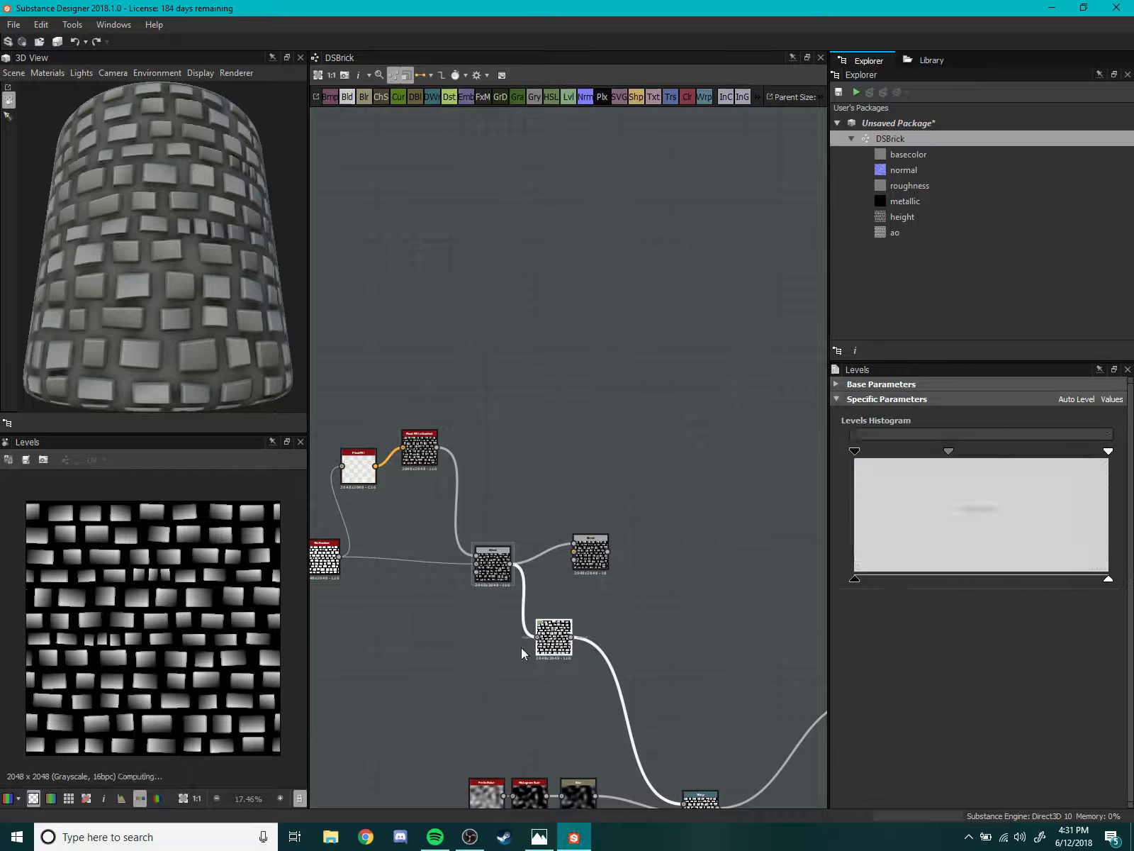
scroll(183, 640, up, 2)
scroll(184, 634, up, 2)
scroll(185, 632, down, 2)
- Orbit and zoom the 3D view to see the cylinder side-on
mouse_move(190, 333)
mouse_down()
mouse_move(196, 368)
mouse_move(179, 304)
mouse_move(234, 309)
mouse_up()
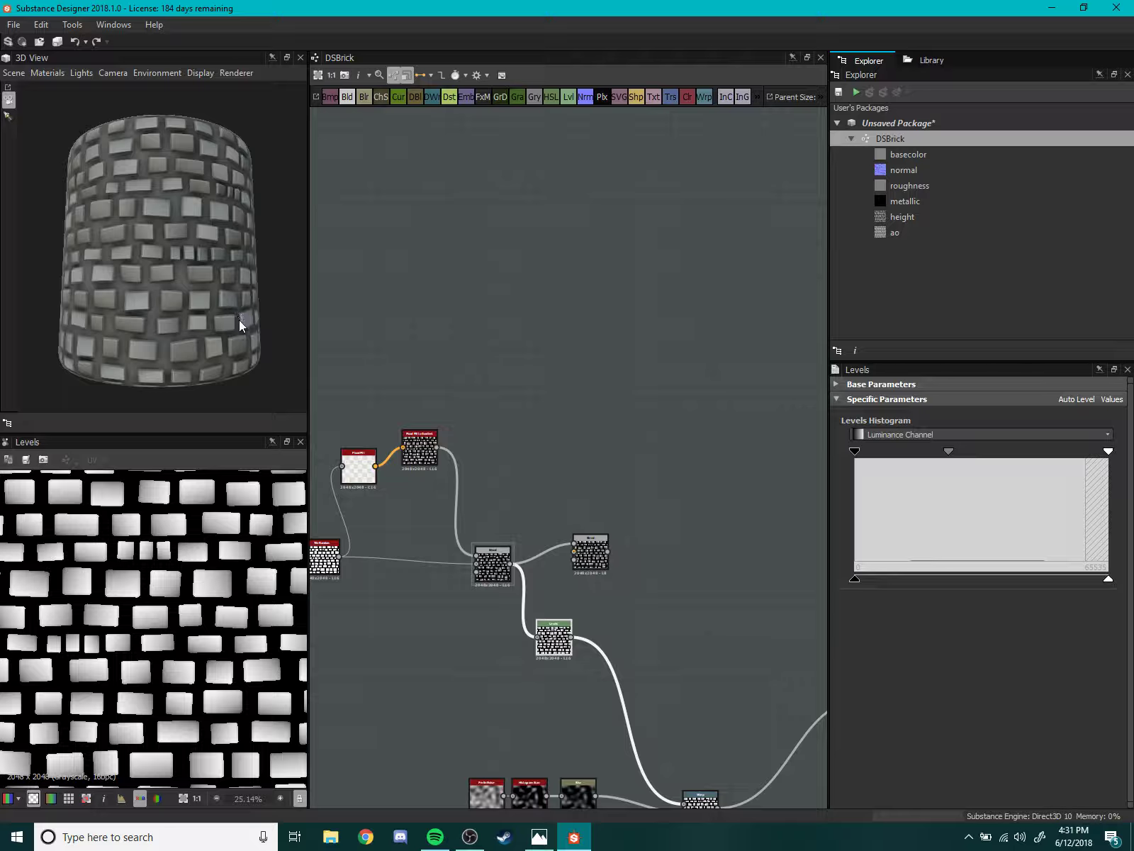
scroll(232, 320, down, 2)
scroll(229, 318, down, 2)
scroll(600, 499, up, 2)
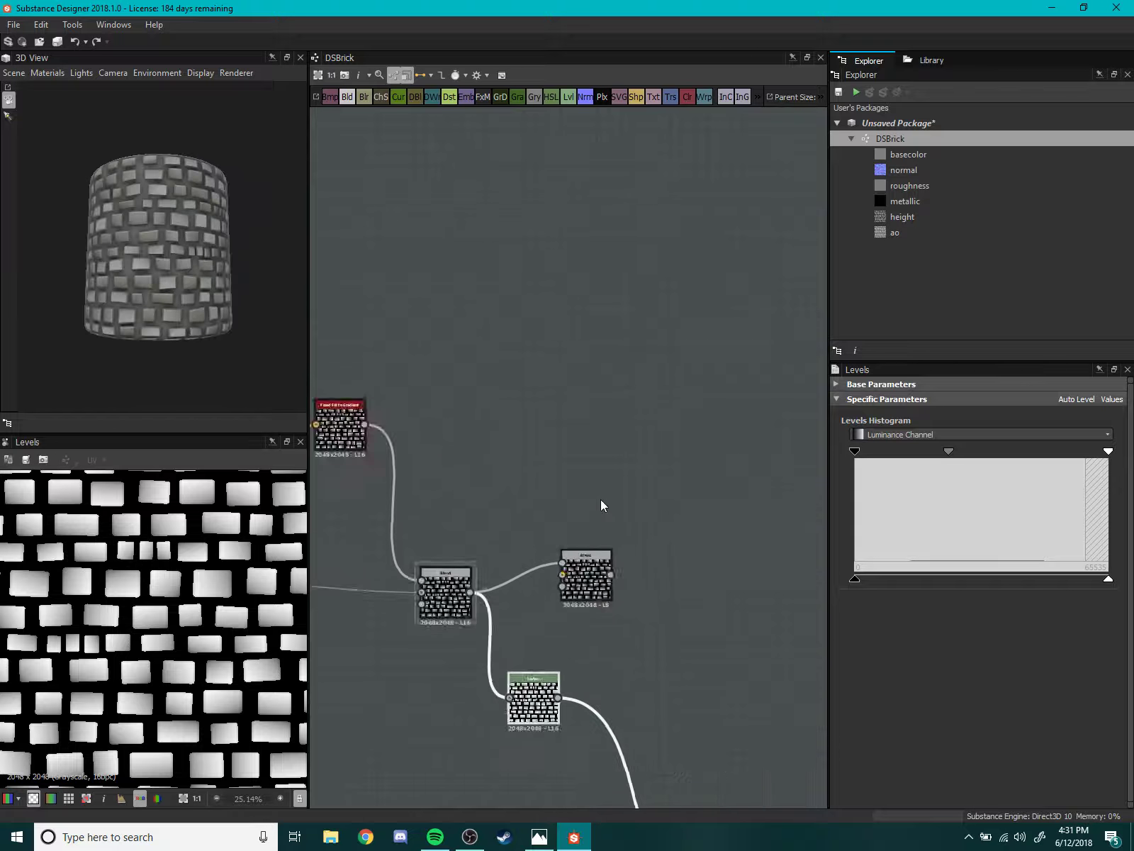
scroll(714, 429, up, 2)
scroll(509, 416, up, 2)
scroll(545, 452, up, 3)
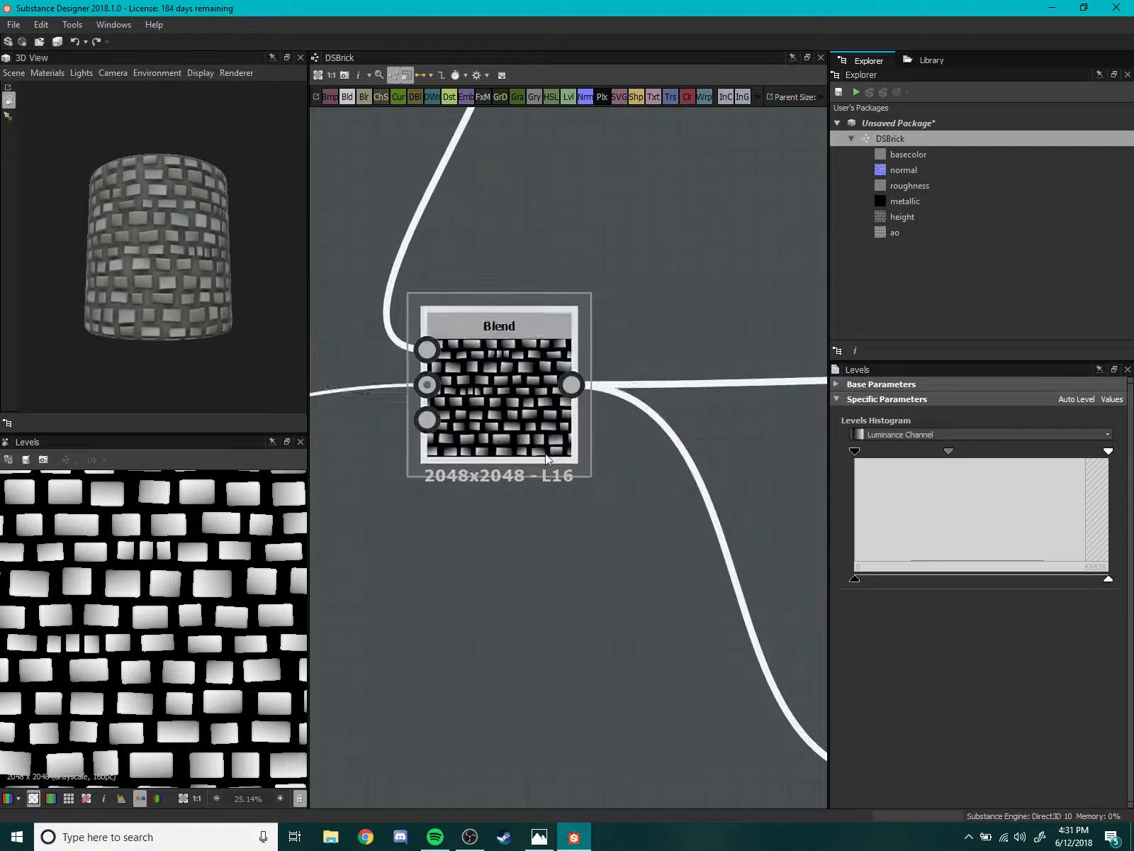
double_click(544, 453)
middle_drag(549, 525, 554, 559)
key(space)
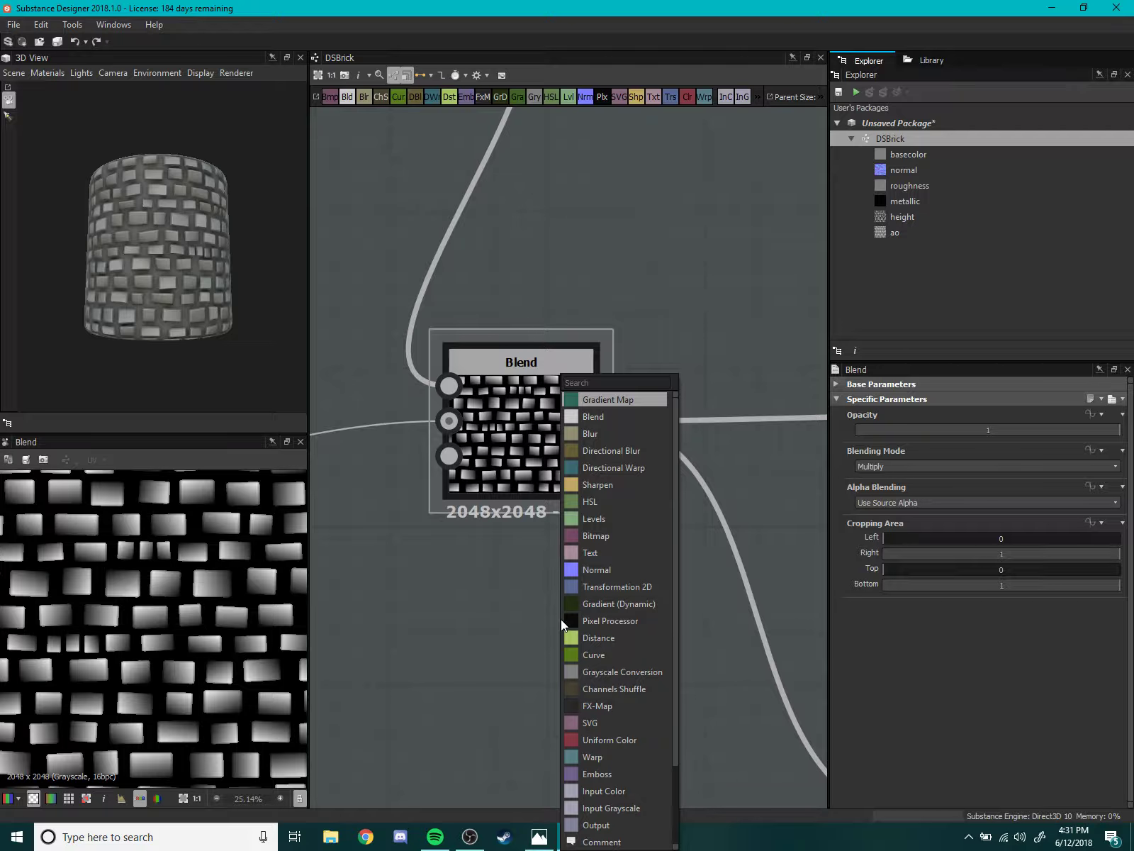
text(dis)
key(Return)
drag(562, 620, 719, 609)
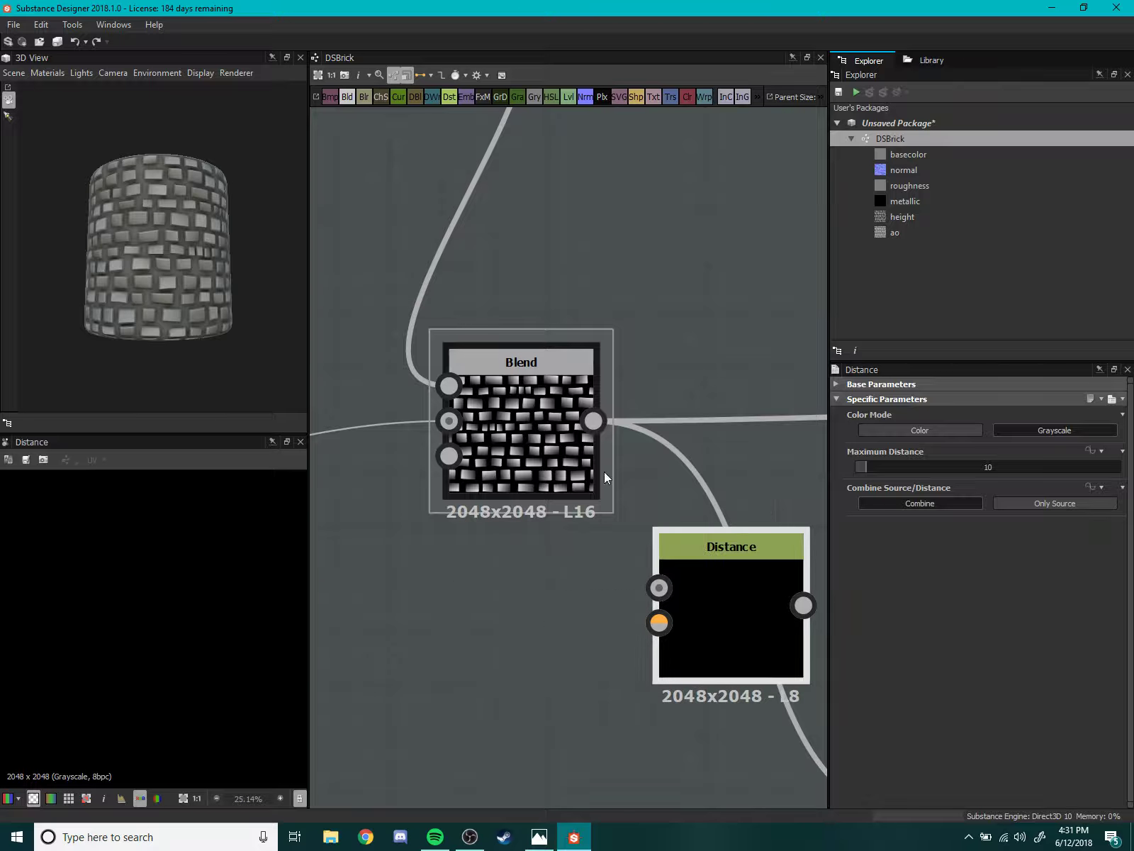
mouse_move(594, 420)
mouse_down()
mouse_move(659, 587)
mouse_move(554, 631)
mouse_up()
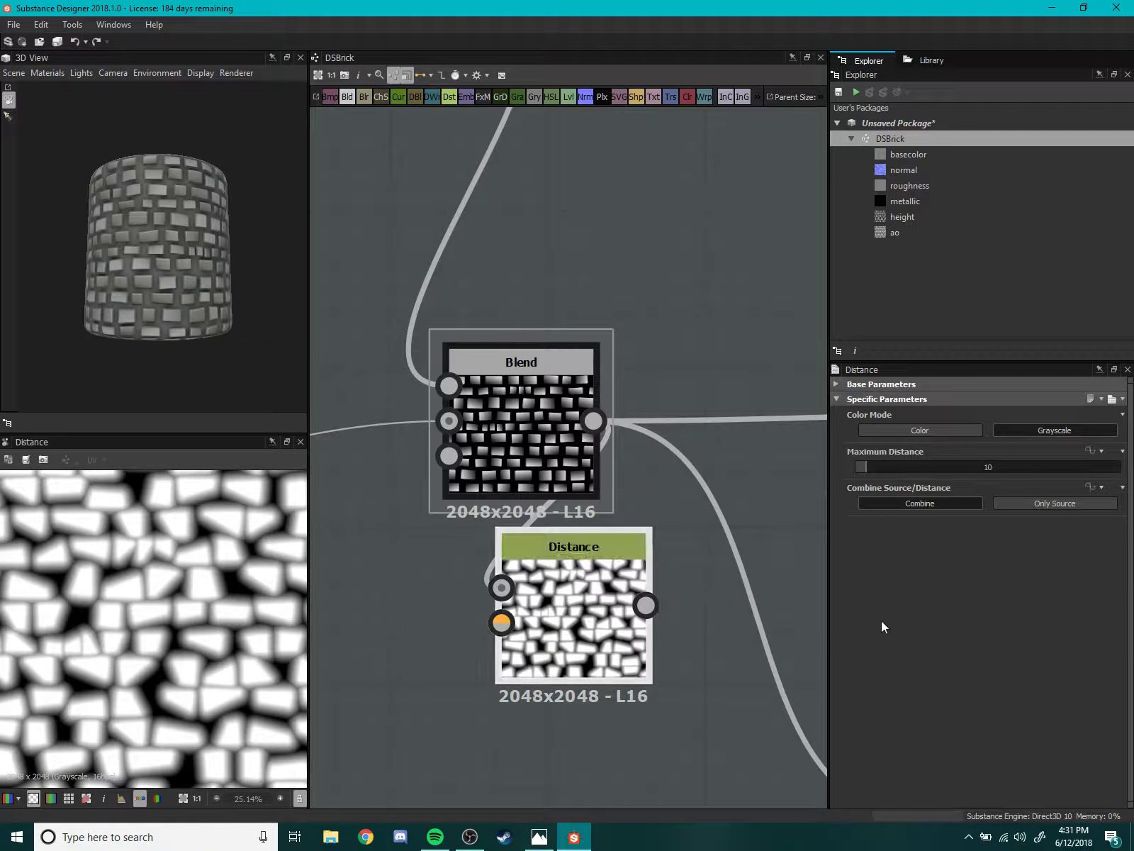
drag(857, 474, 886, 469)
scroll(222, 618, down, 4)
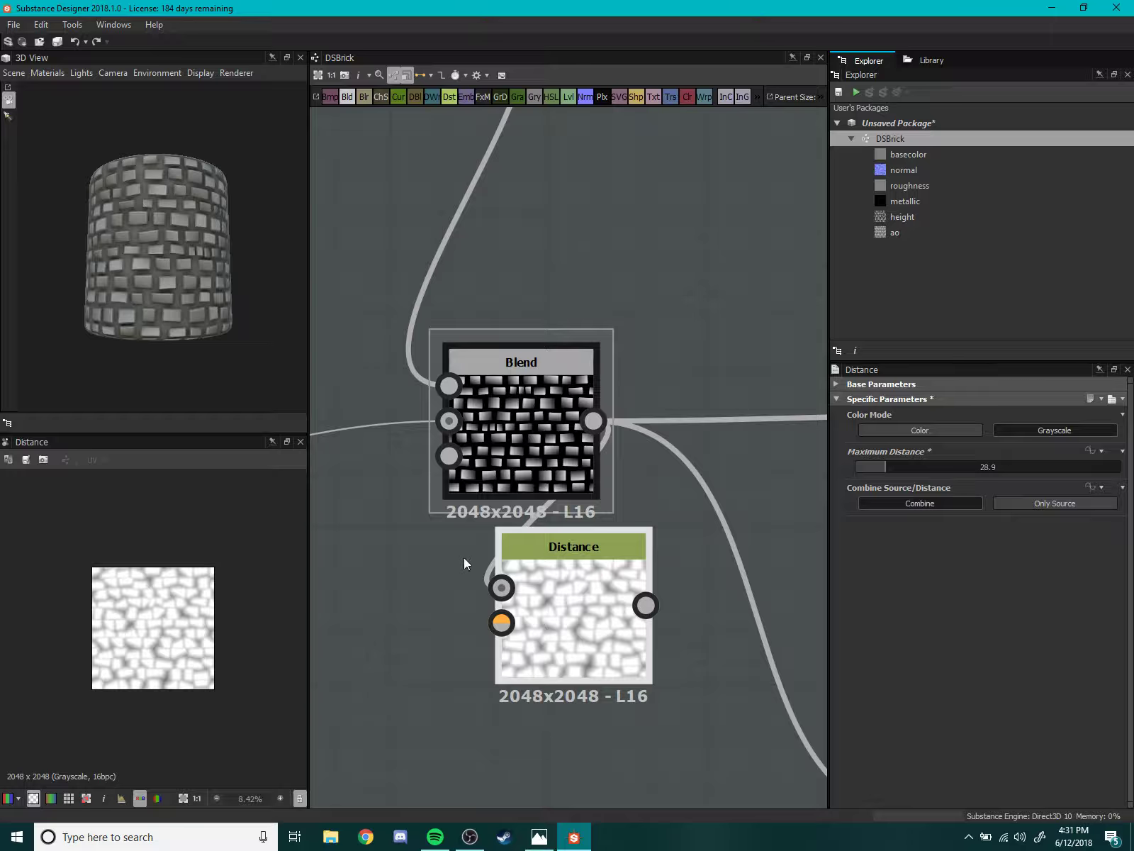
drag(602, 569, 603, 655)
key(Delete)
scroll(607, 675, down, 2)
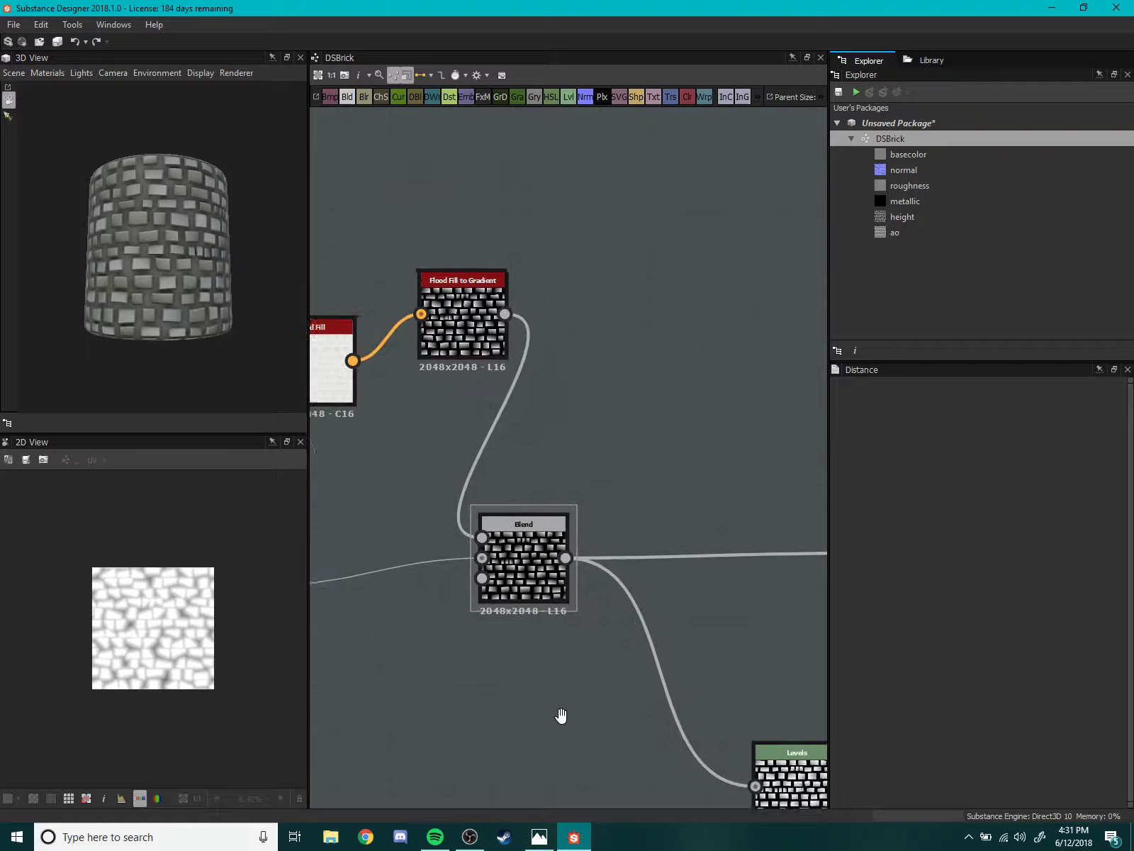
drag(525, 560, 586, 435)
middle_drag(538, 516, 584, 573)
- Move the Blend node under Flood Fill to Gradient and preview its output
drag(583, 572, 576, 605)
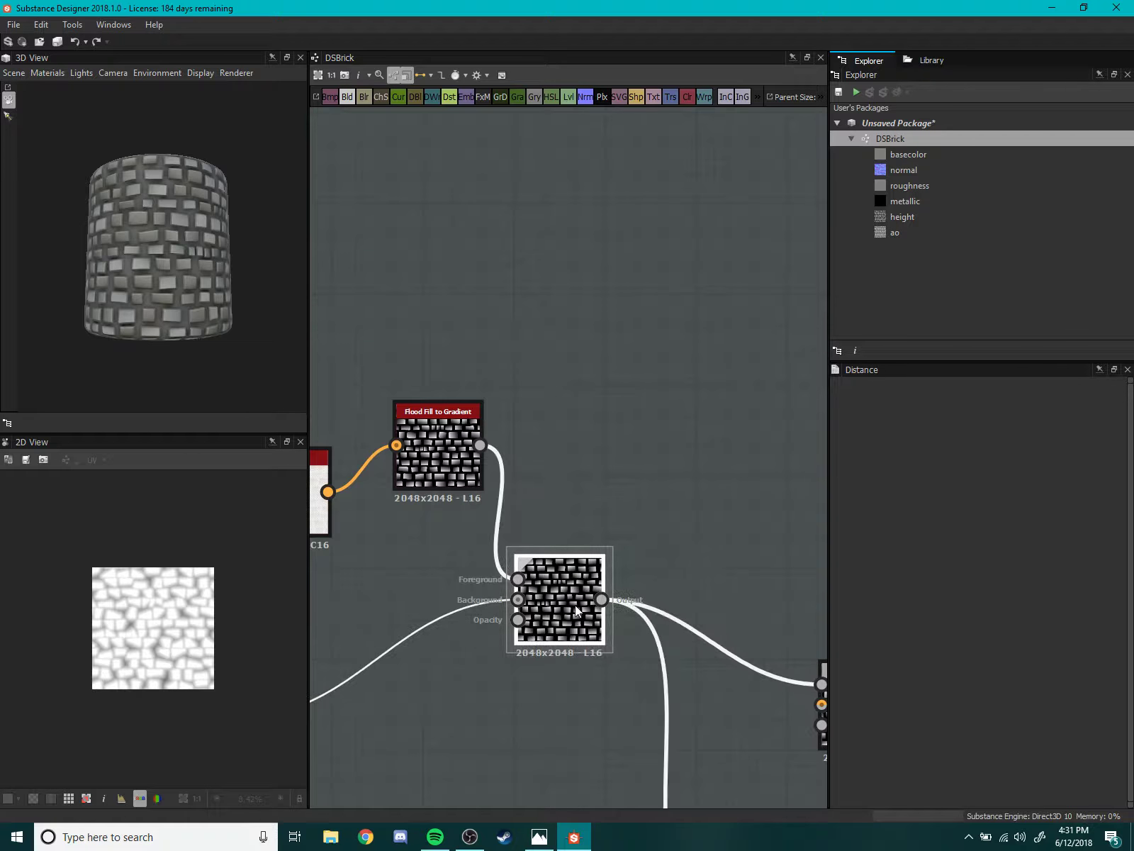
double_click(575, 604)
scroll(207, 648, up, 3)
scroll(199, 646, down, 3)
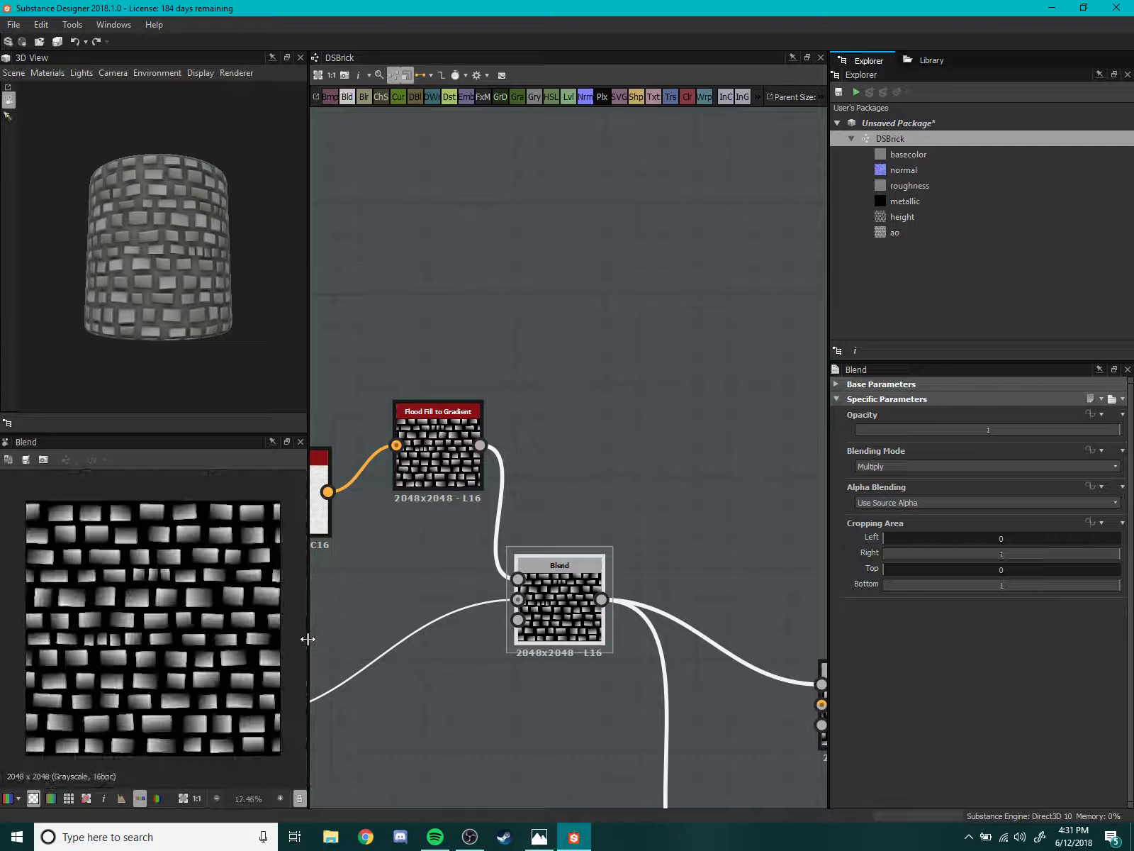
mouse_move(308, 639)
middle_down()
mouse_move(509, 574)
mouse_move(603, 486)
middle_up()
scroll(581, 598, up, 3)
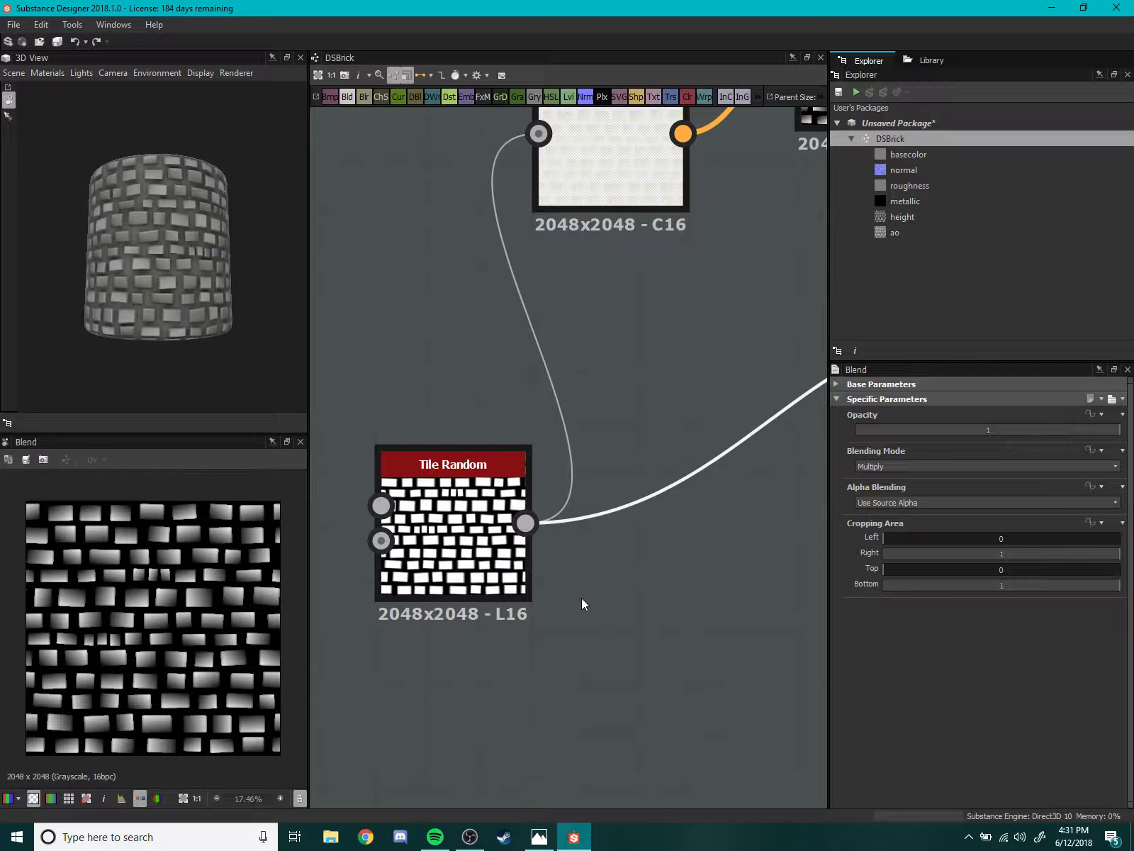
- Nudge the Tile Random node upward and preview its output and settings
click(446, 600)
drag(521, 601, 521, 580)
double_click(431, 600)
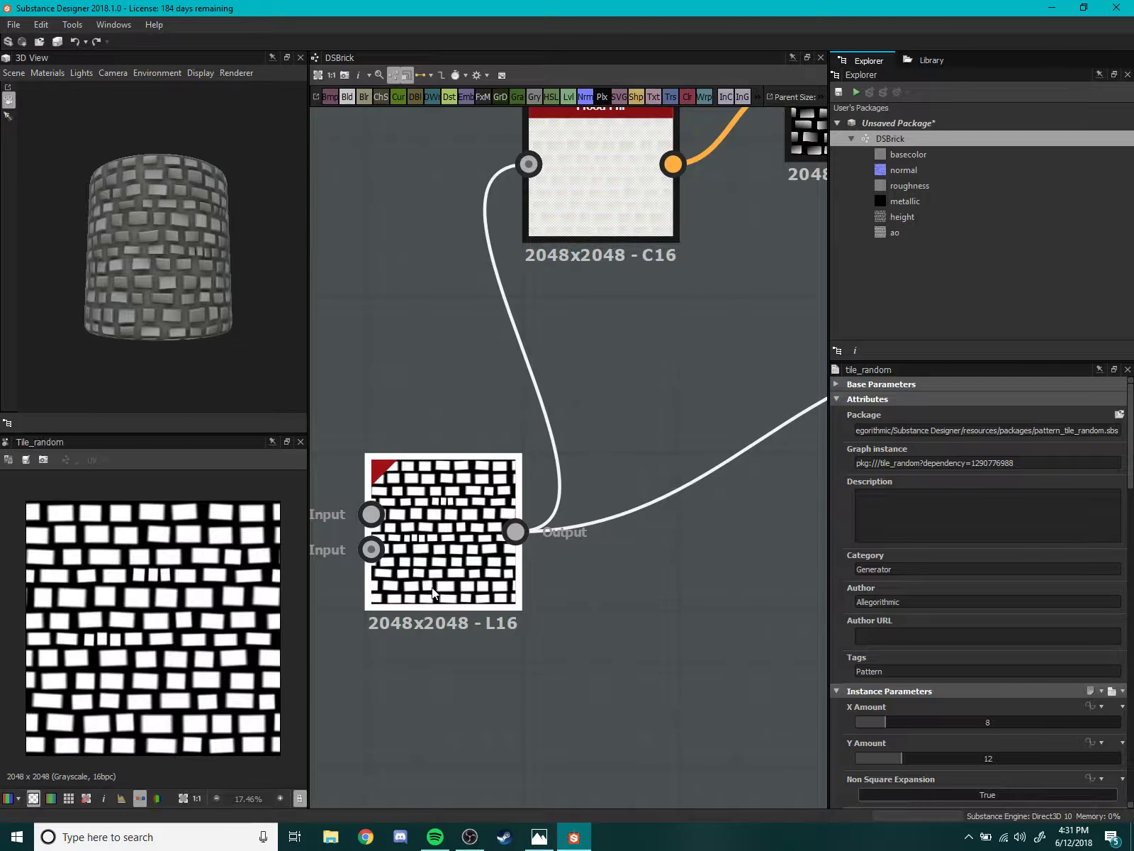
scroll(169, 679, up, 3)
scroll(132, 647, up, 2)
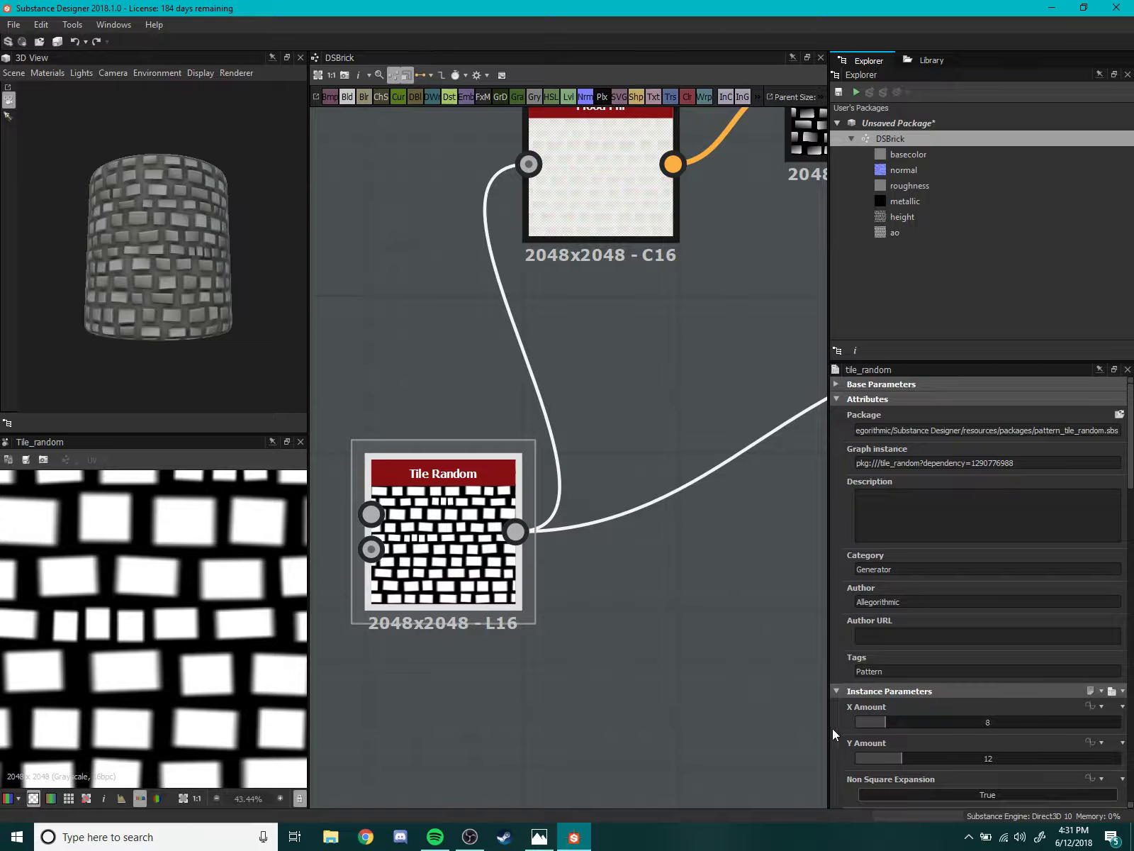
scroll(834, 731, down, 5)
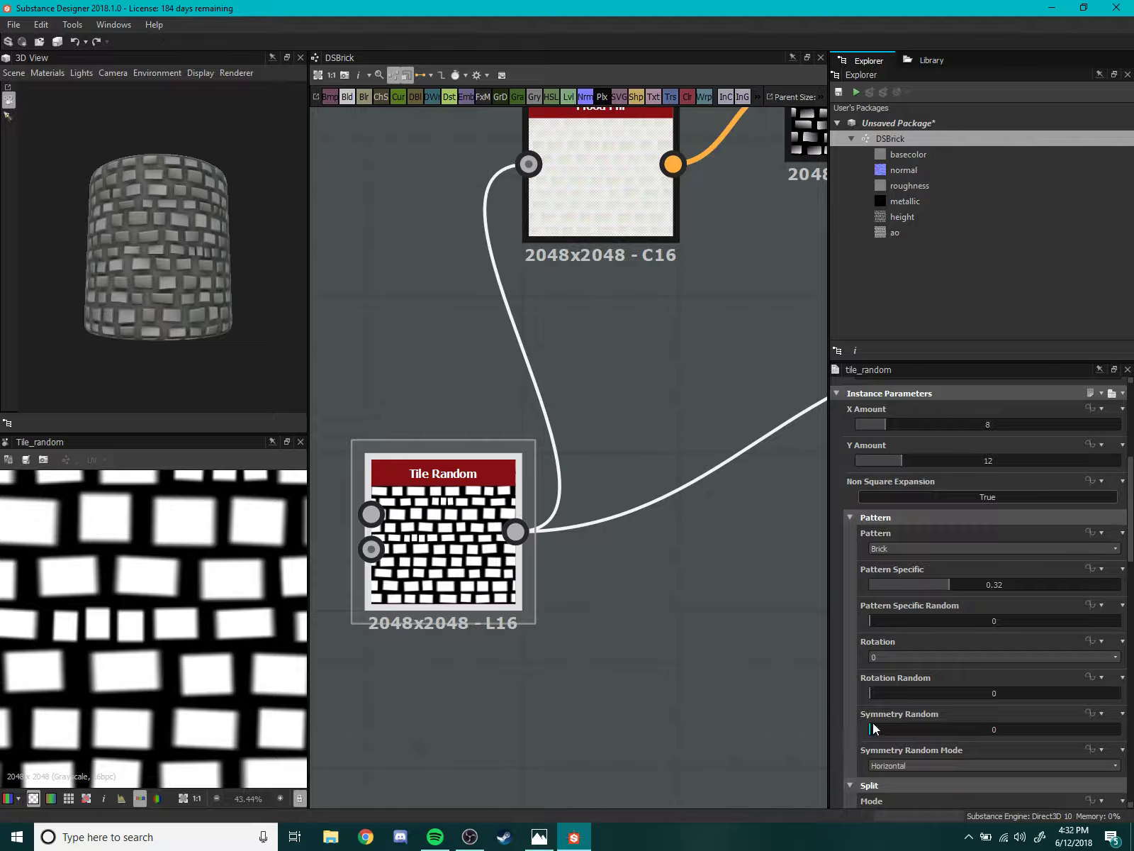
scroll(870, 734, down, 3)
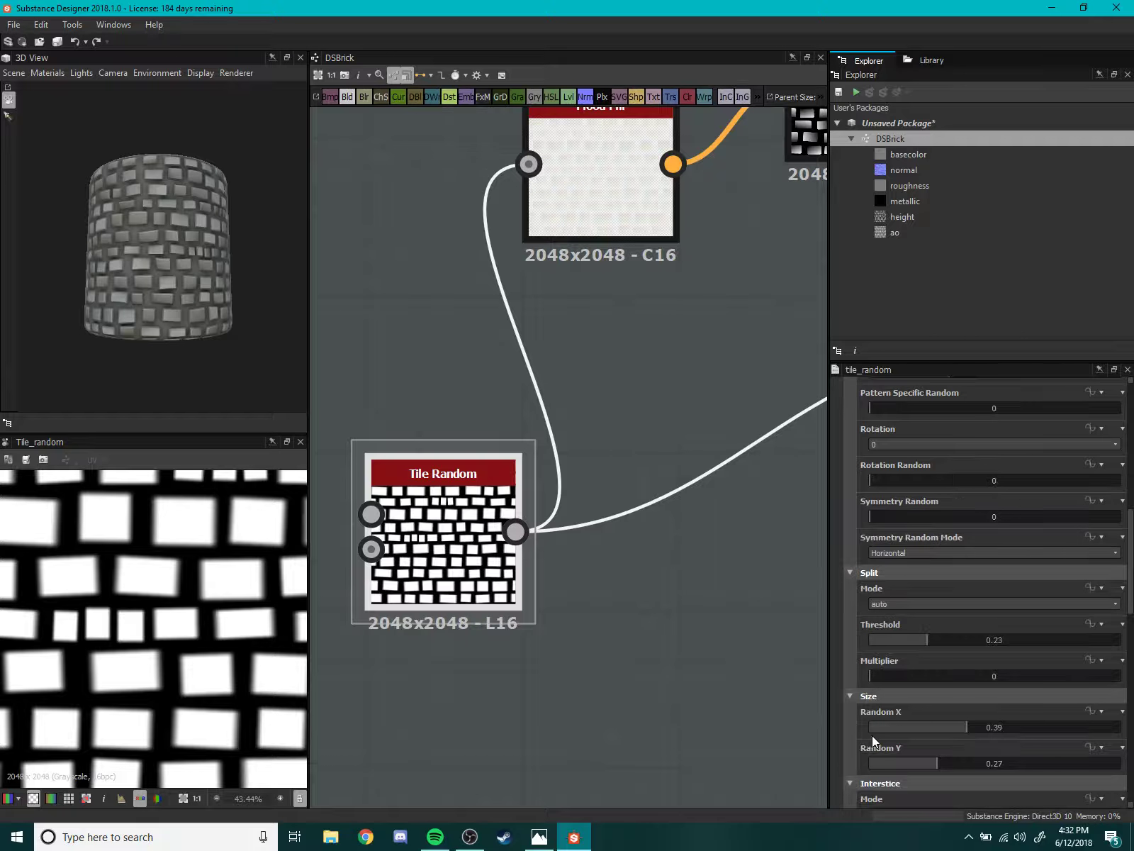
- Set Tile Random Split Threshold 0, Random X 1, Random Y 0.37, Interstice Amount 0.19
drag(925, 641, 870, 647)
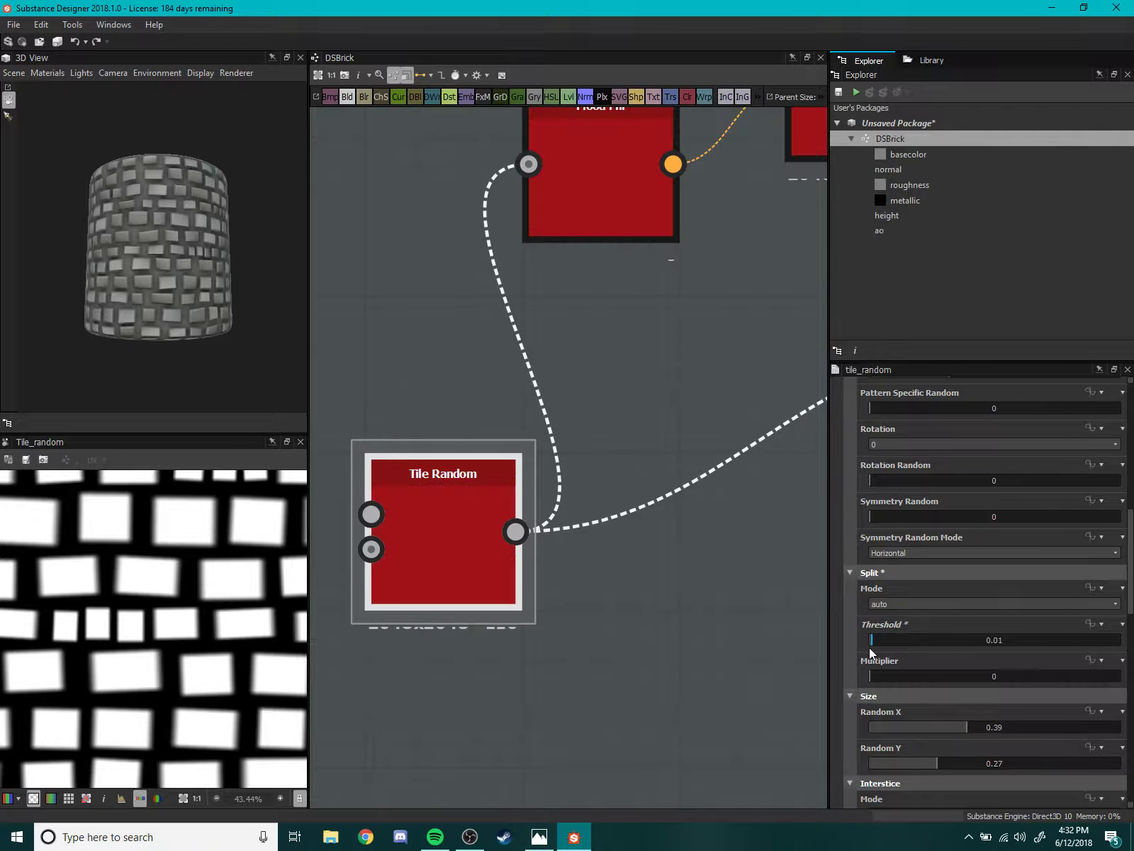
scroll(181, 654, down, 3)
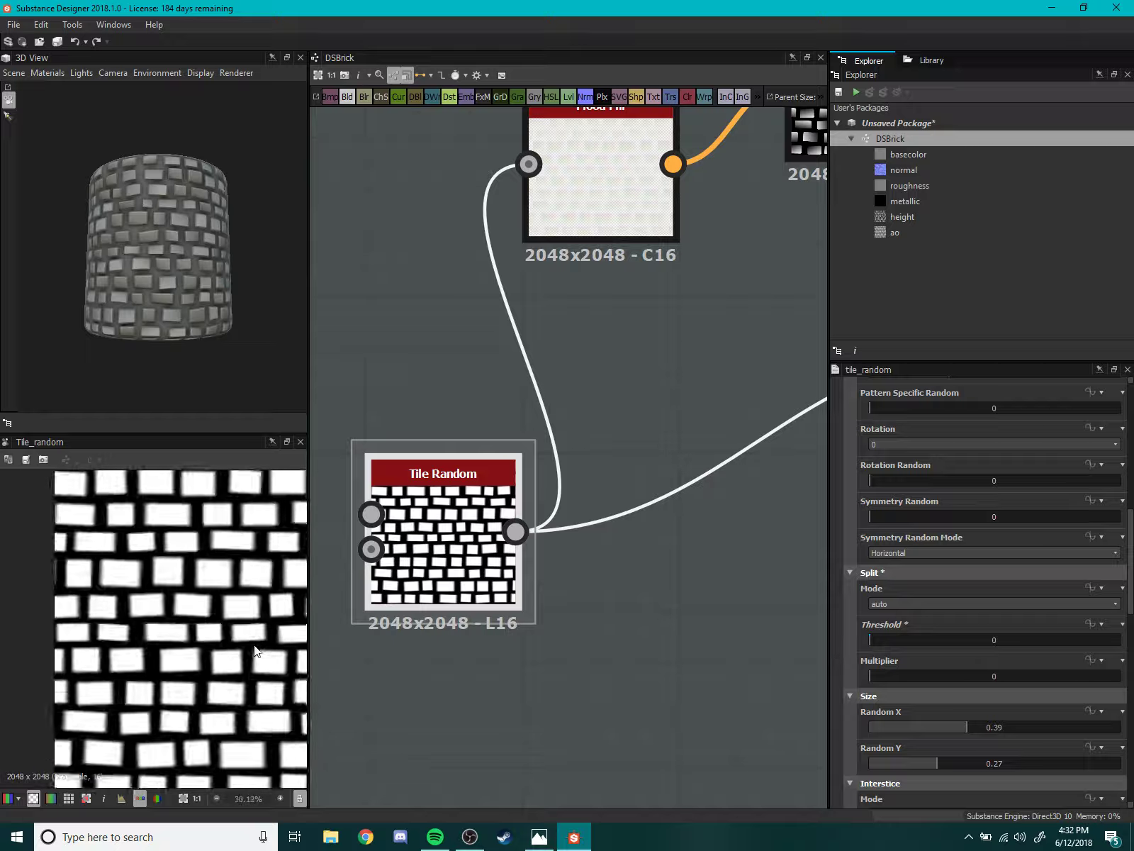
scroll(181, 655, down, 2)
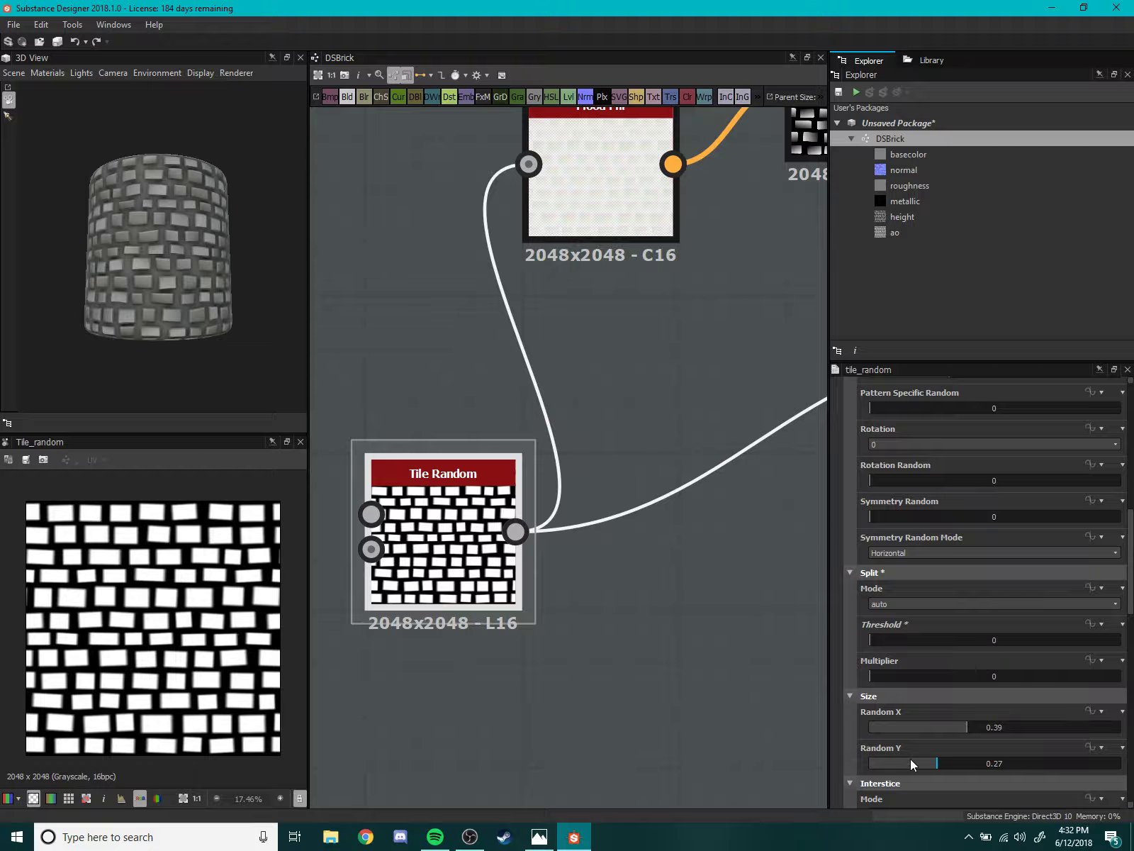
scroll(910, 755, down, 2)
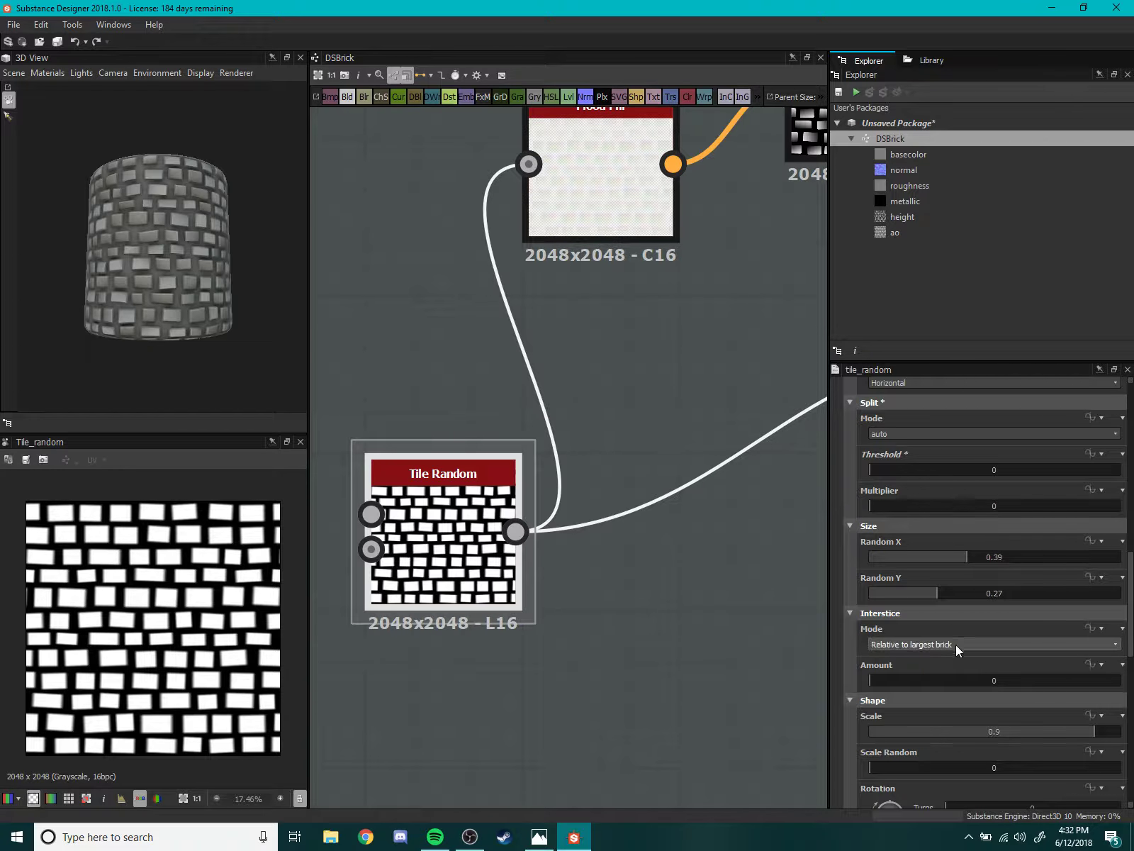
drag(968, 556, 1120, 557)
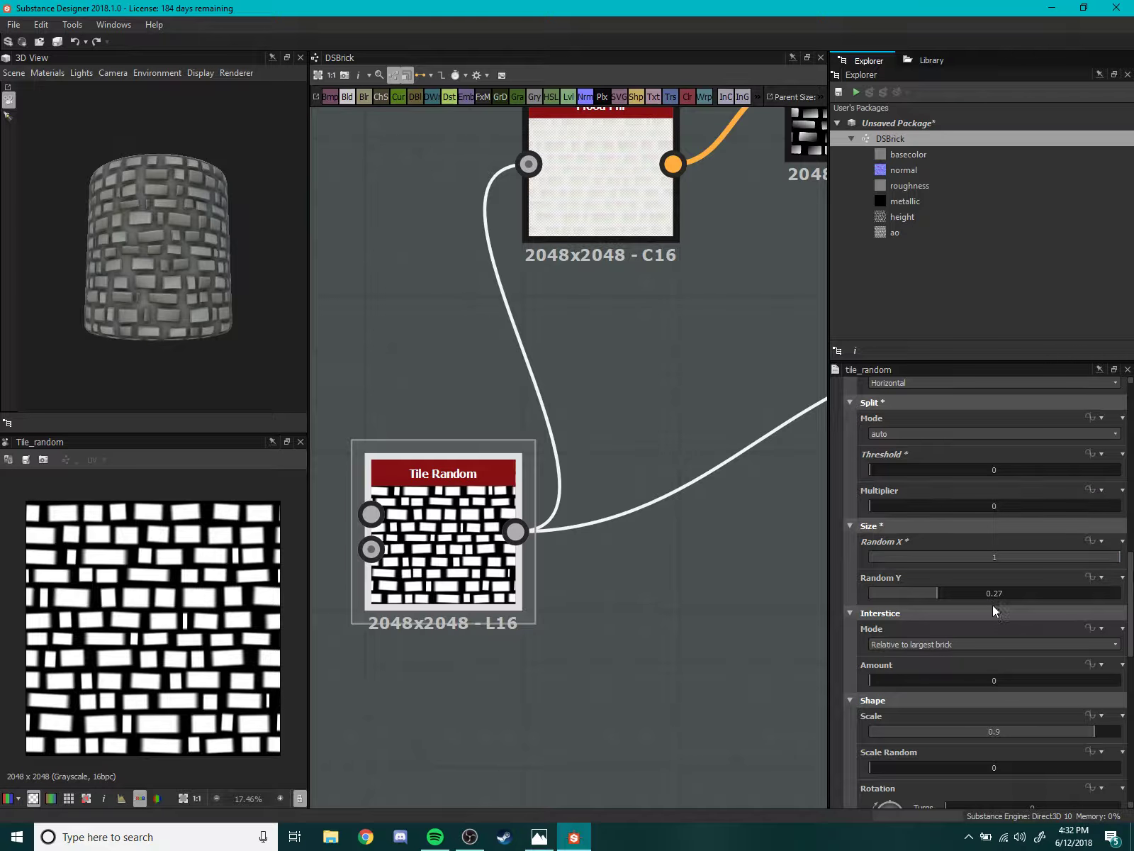
mouse_move(943, 594)
mouse_down()
mouse_move(1120, 594)
mouse_move(962, 592)
mouse_up()
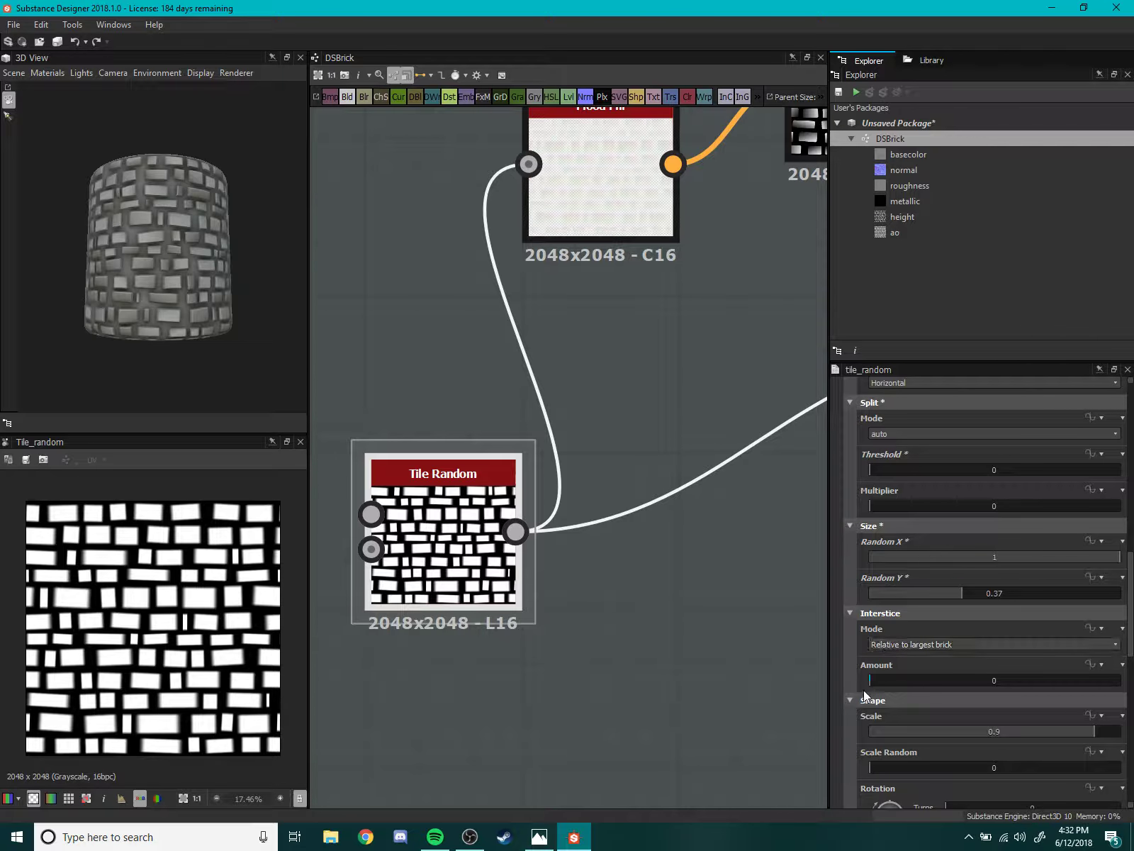
mouse_move(879, 683)
mouse_down()
mouse_move(1120, 681)
mouse_move(832, 719)
mouse_up()
- Type 1 as the Tile Random Interstice Amount value
double_click(935, 680)
key(Return)
double_click(915, 677)
text(1)
key(Return)
- Raise the Tile Random shape Scale to 1.5, then drag it down to about 1.06
scroll(882, 753, down, 3)
drag(1096, 649, 1128, 656)
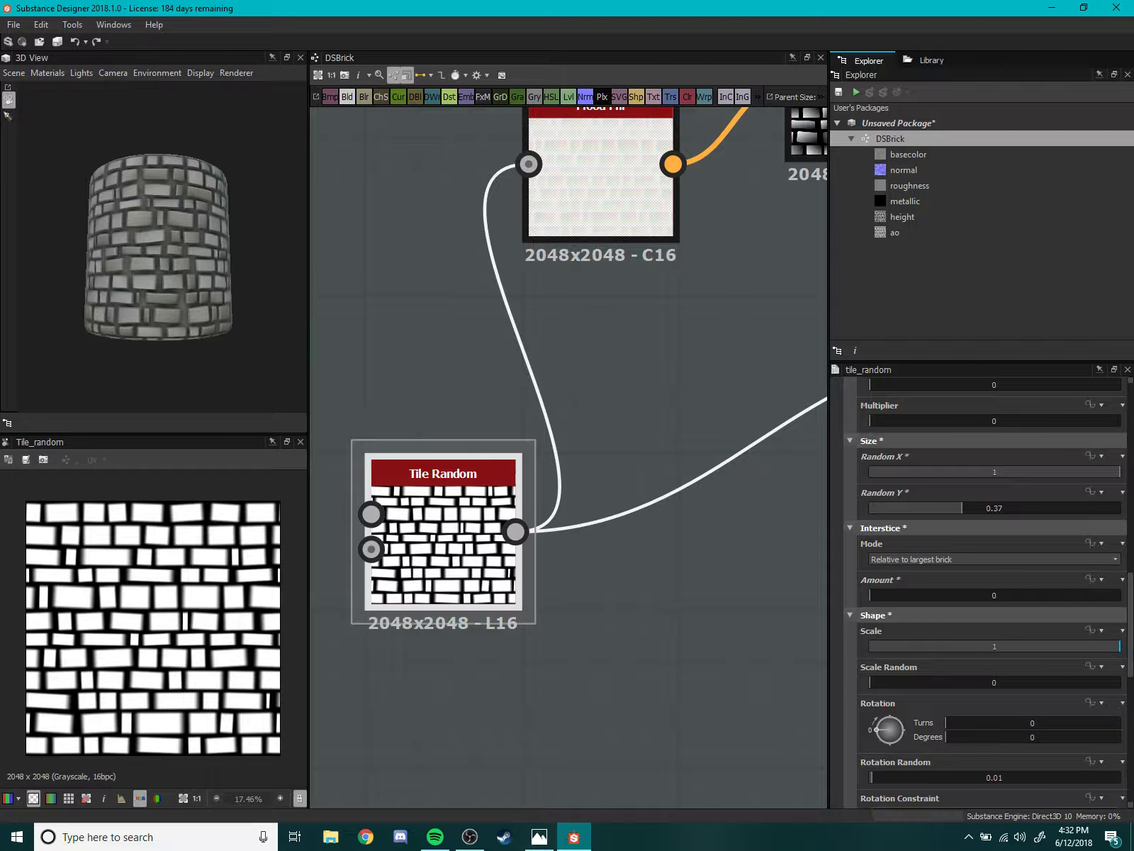
scroll(600, 609, down, 1)
text(.)
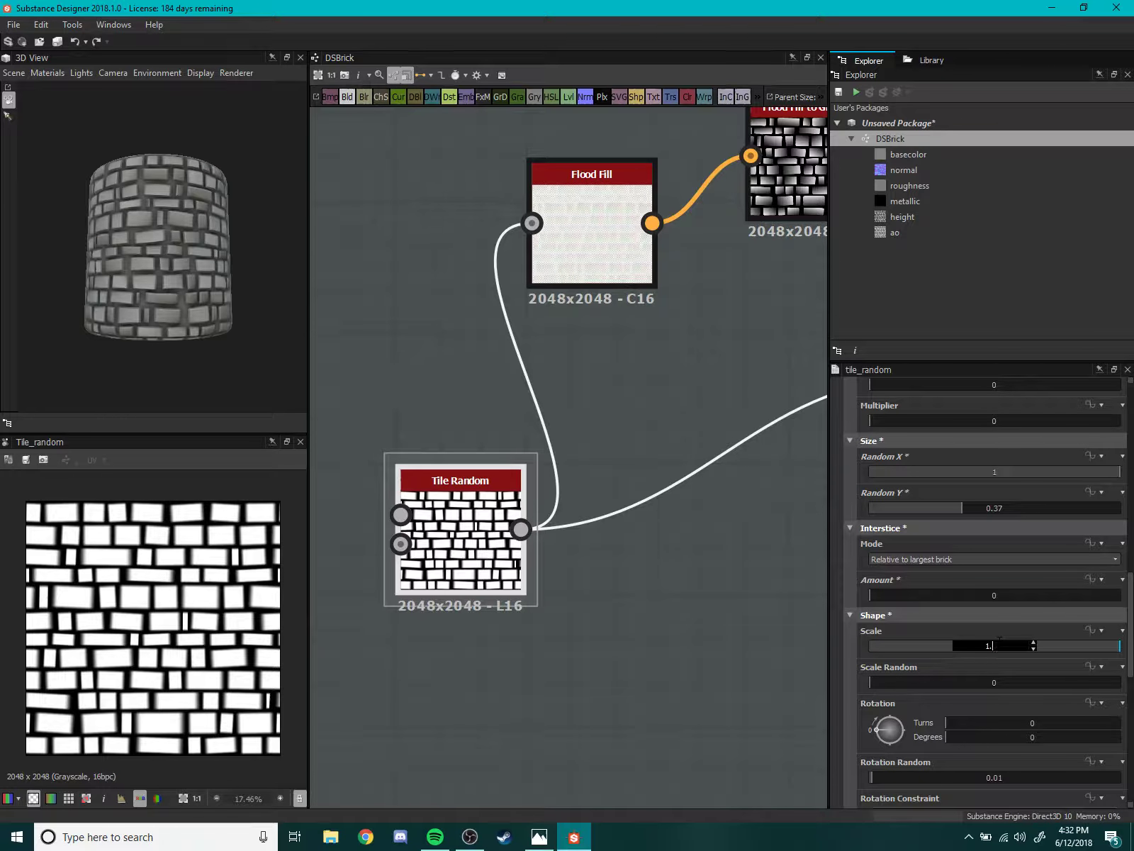
text(5)
key(Return)
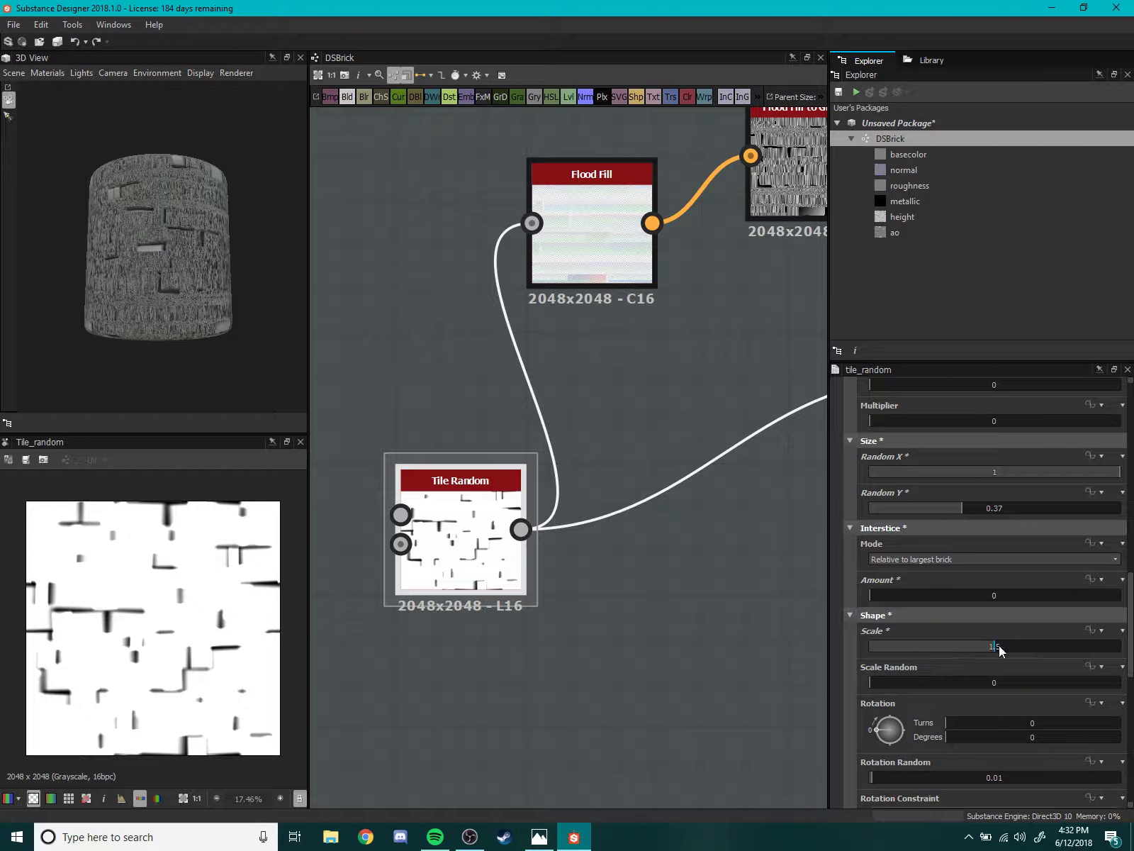
drag(999, 645, 961, 654)
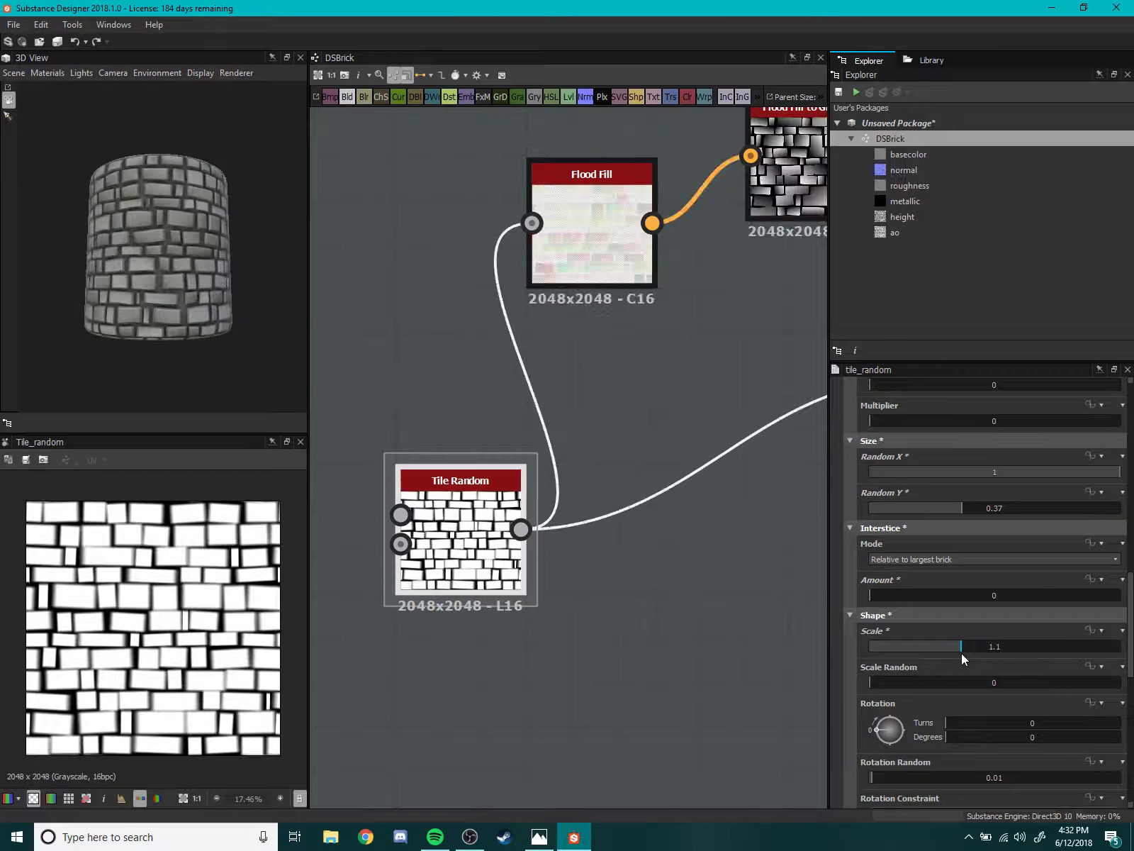
drag(962, 653, 958, 653)
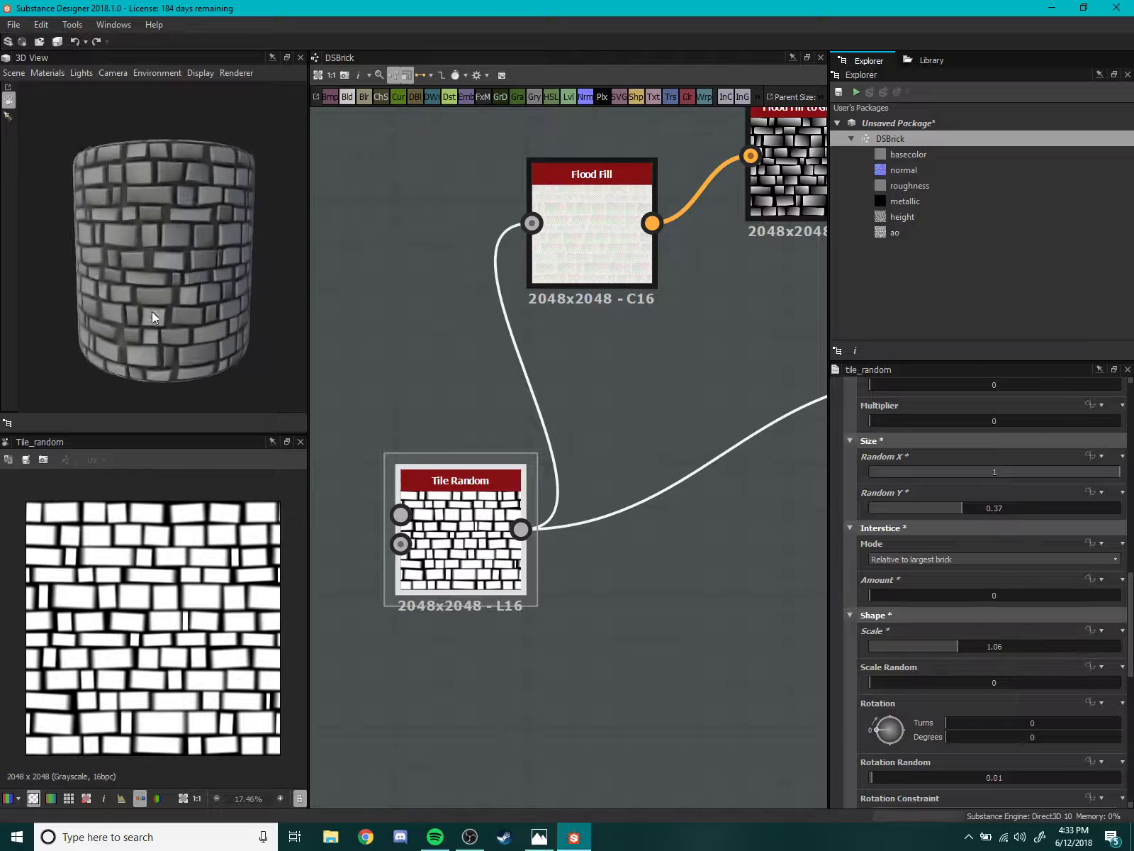
- Zoom and orbit the 3D View cylinder to inspect the bricks
scroll(177, 317, up, 3)
scroll(191, 317, down, 2)
scroll(227, 324, down, 1)
scroll(200, 351, up, 2)
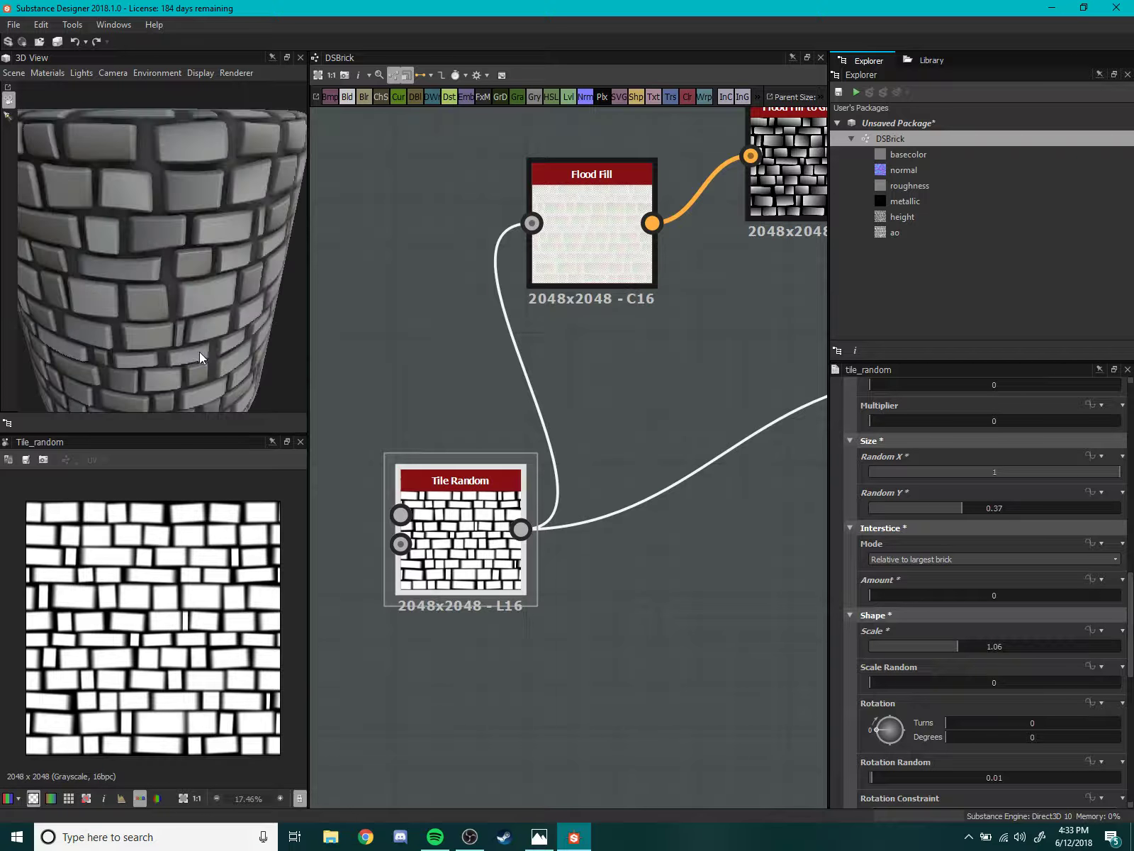
scroll(118, 298, down, 2)
scroll(165, 264, up, 1)
scroll(173, 270, down, 2)
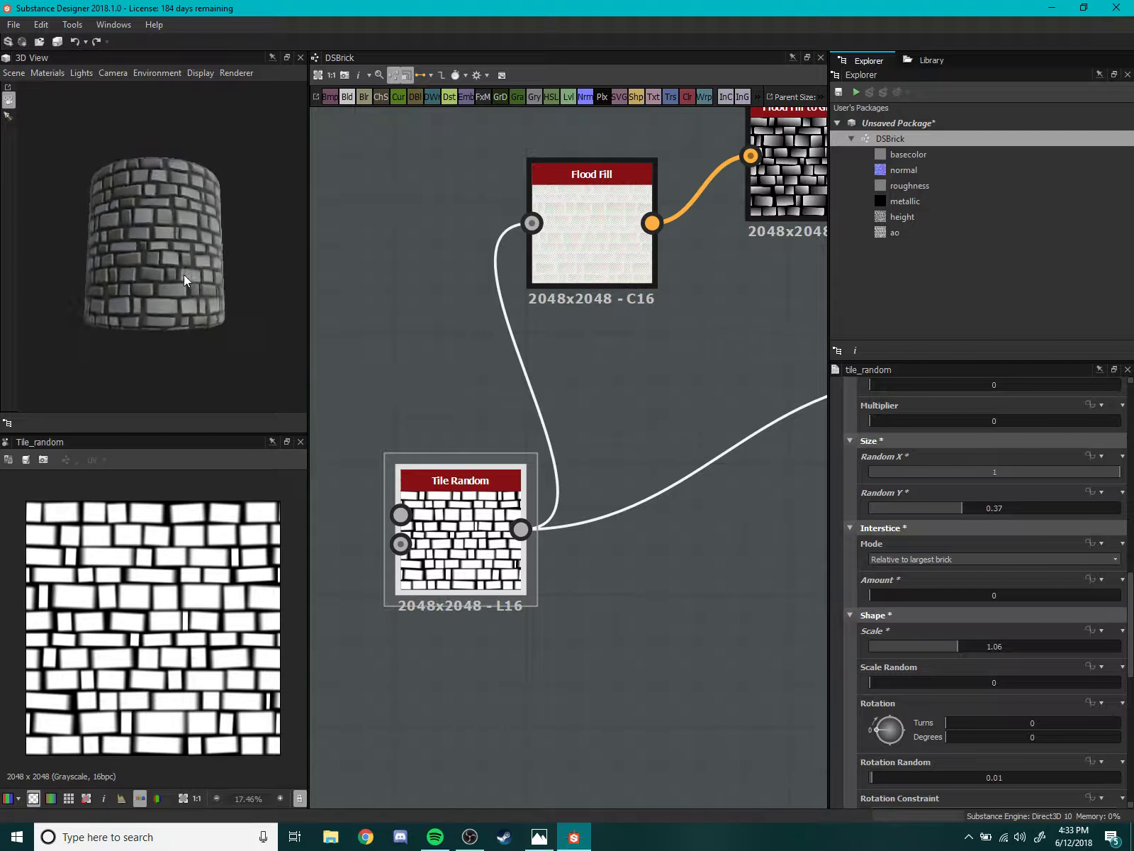
mouse_move(184, 275)
mouse_down()
mouse_move(226, 363)
mouse_move(227, 308)
mouse_move(112, 314)
mouse_up()
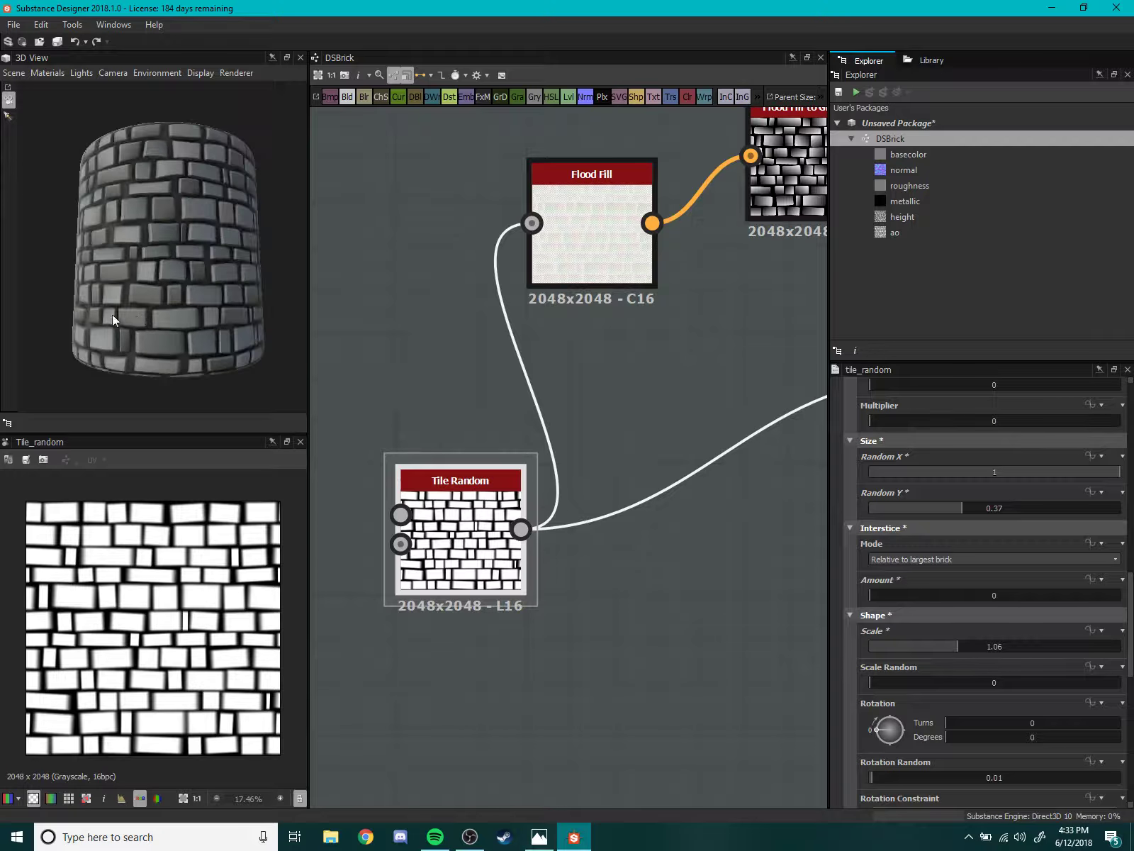
scroll(216, 331, up, 2)
drag(215, 331, 239, 331)
- Move the Tile Random node in closer to the other brick nodes
scroll(240, 331, down, 3)
scroll(208, 330, up, 2)
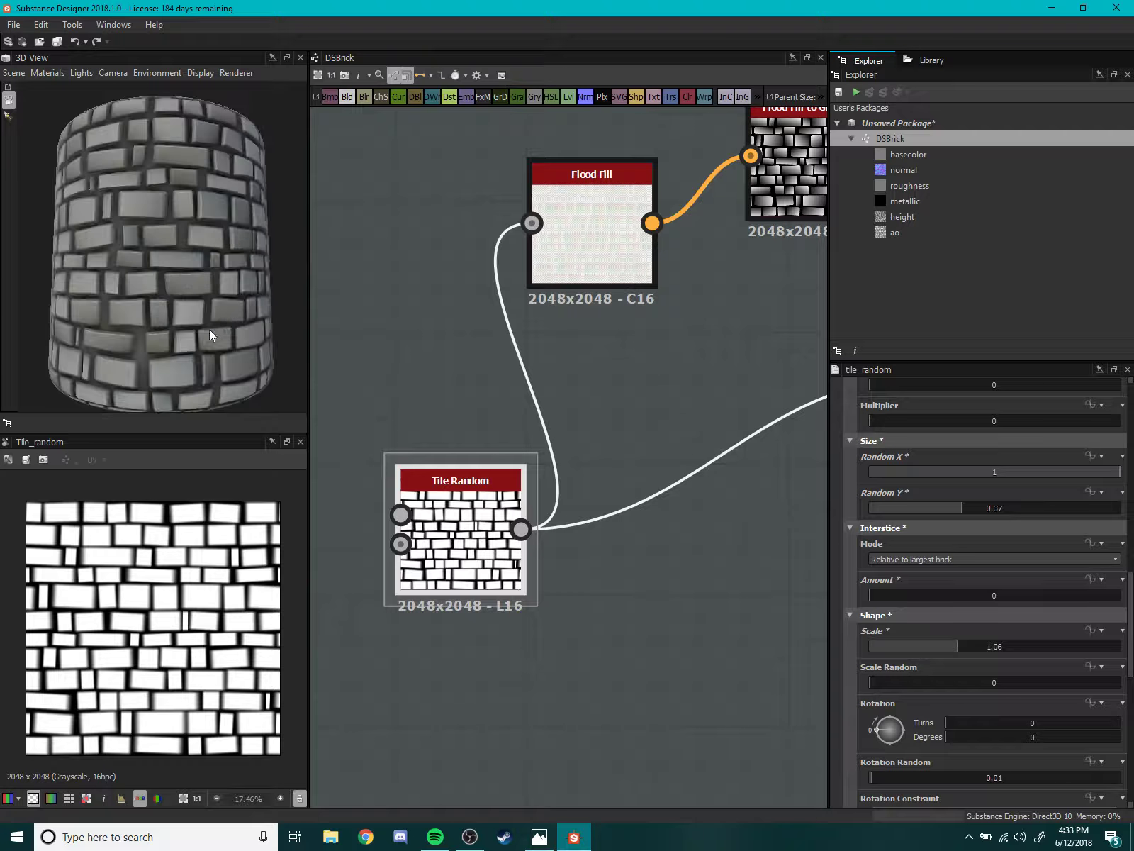
scroll(204, 315, up, 1)
scroll(212, 321, down, 3)
scroll(660, 357, down, 3)
middle_drag(657, 355, 613, 371)
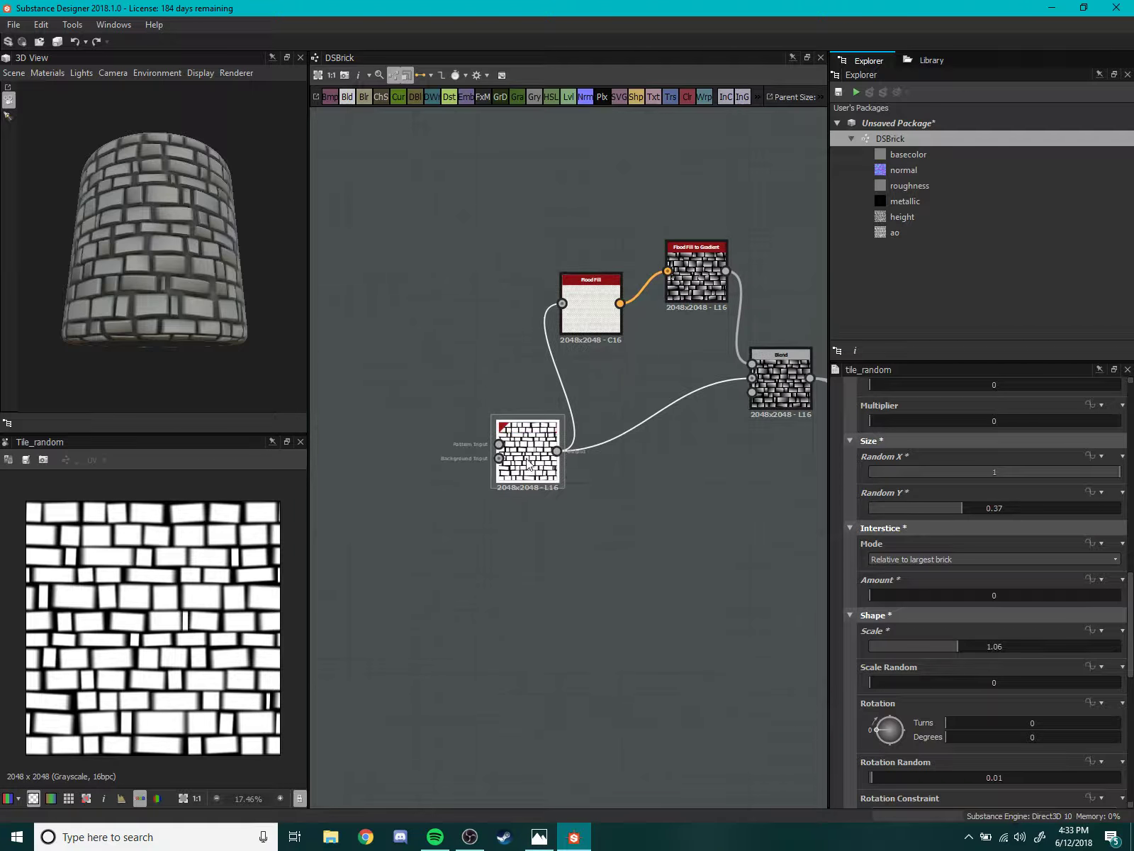
drag(525, 449, 484, 366)
middle_drag(484, 367, 433, 398)
drag(434, 398, 458, 436)
scroll(638, 462, up, 3)
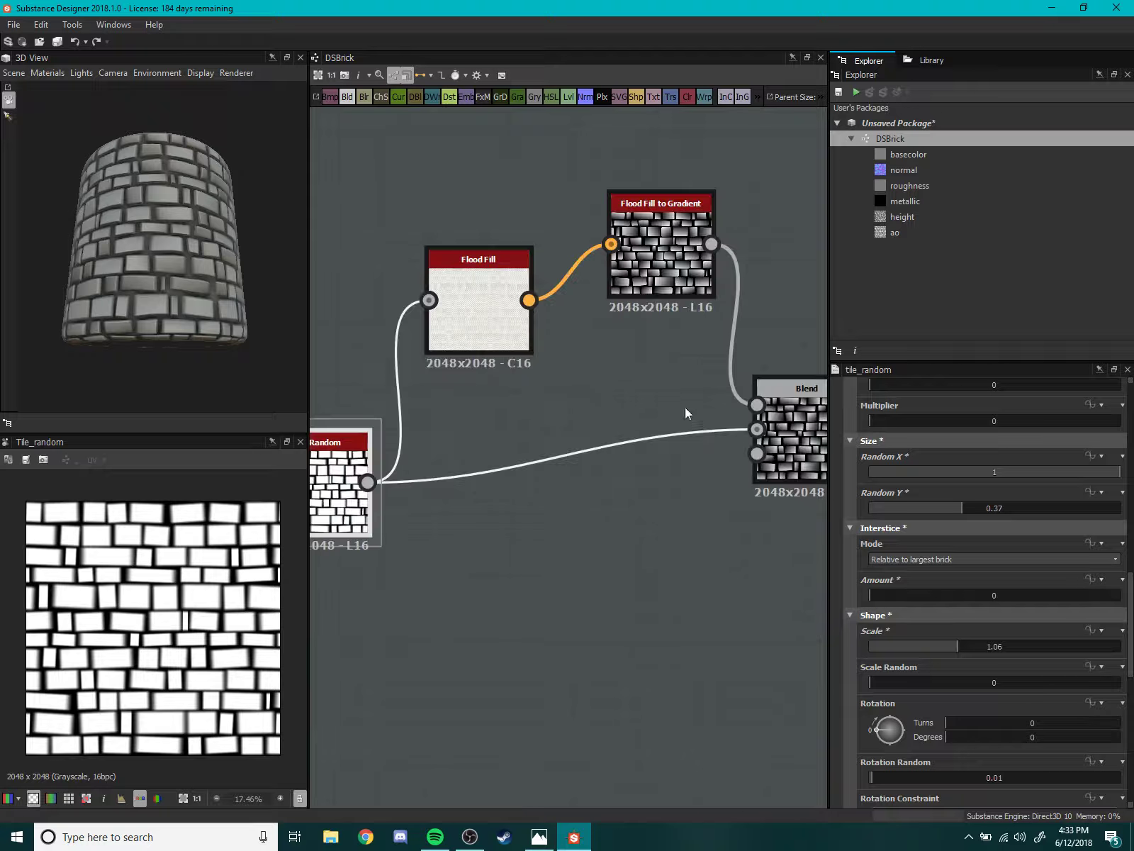
- Shift the Blend node right and move the Flood Fill node up beside it
middle_drag(686, 406, 647, 377)
drag(646, 378, 585, 412)
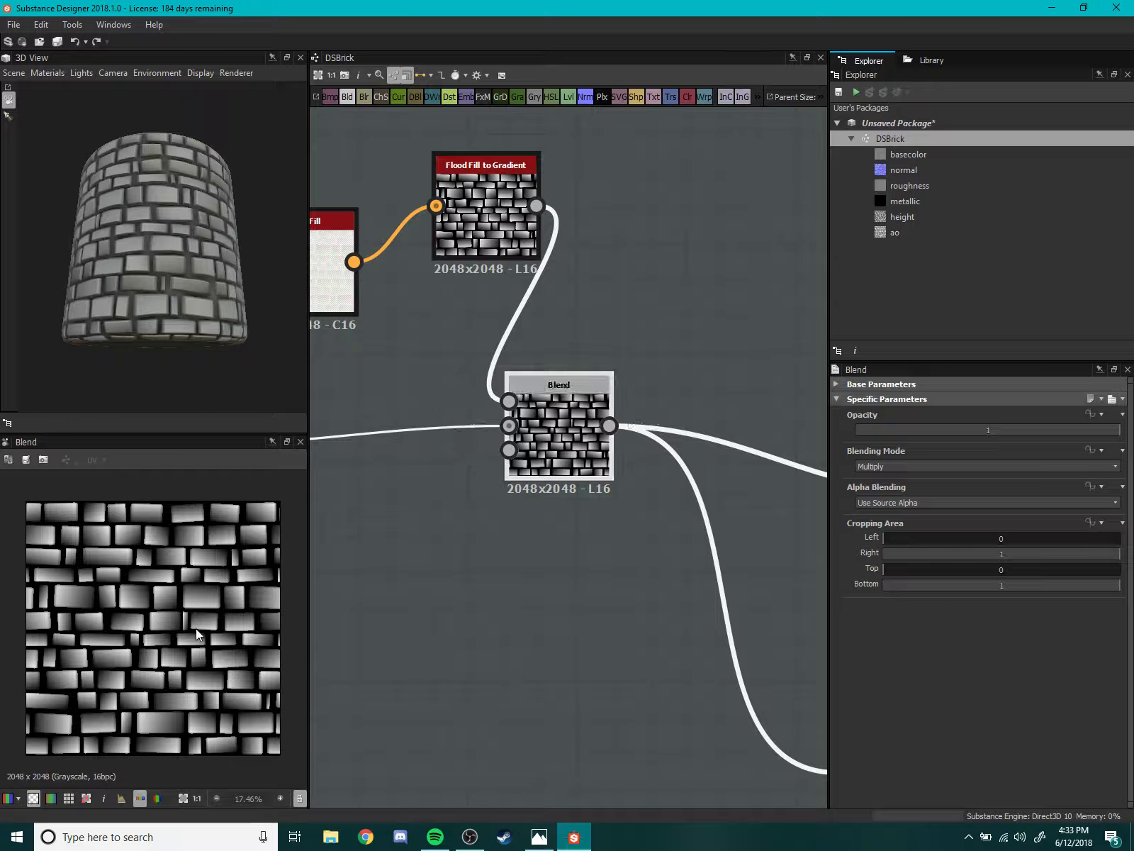
scroll(473, 557, down, 2)
middle_drag(473, 558, 515, 593)
drag(516, 581, 567, 588)
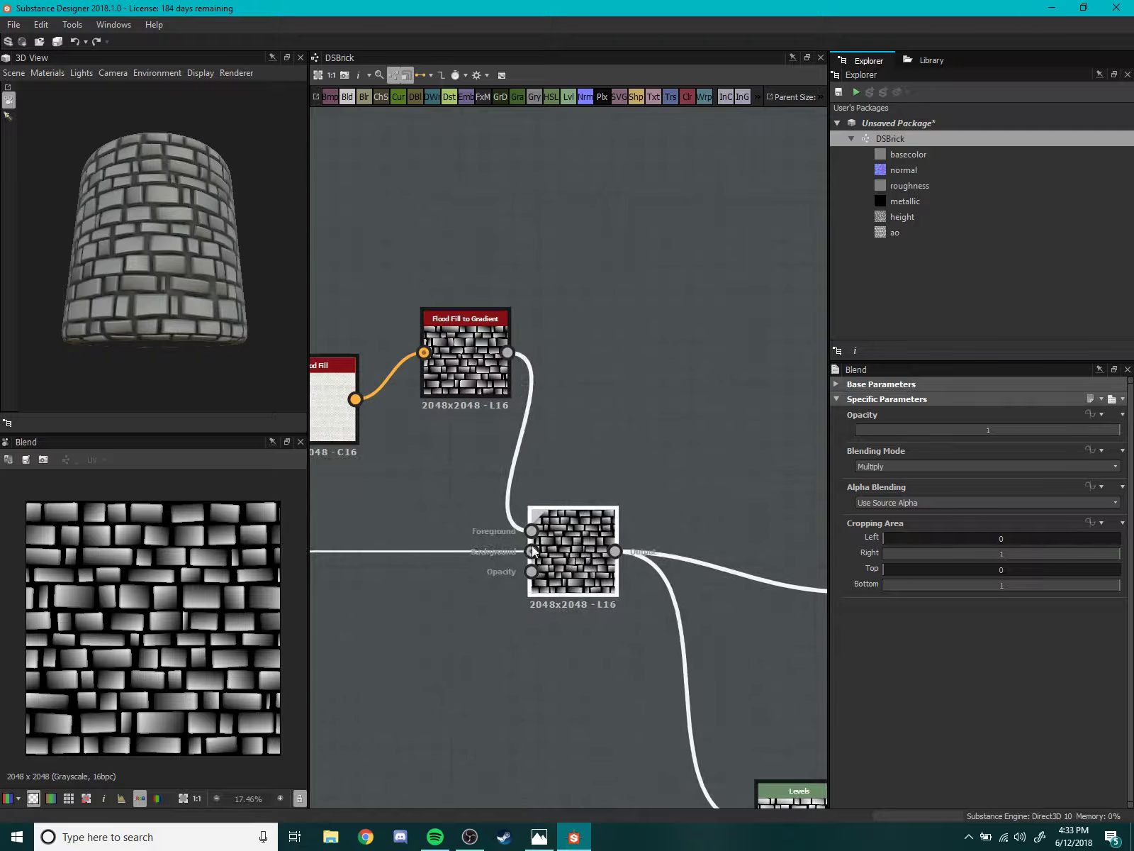
middle_drag(458, 464, 487, 472)
mouse_move(486, 473)
mouse_down()
mouse_move(485, 394)
mouse_move(516, 412)
mouse_up()
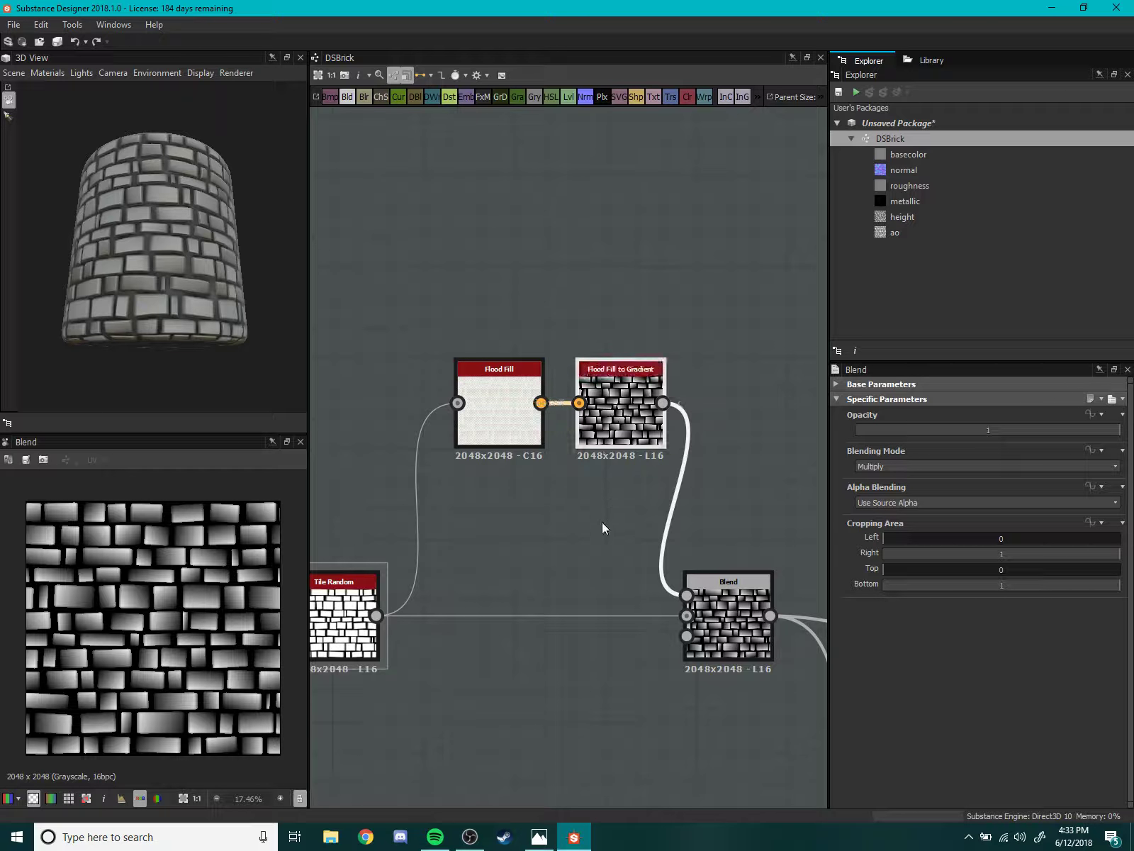
- Move Flood Fill and Flood Fill to Gradient left together, then select the Blend node
middle_drag(602, 528, 606, 487)
click(470, 327)
shift+click(615, 371)
drag(614, 371, 567, 372)
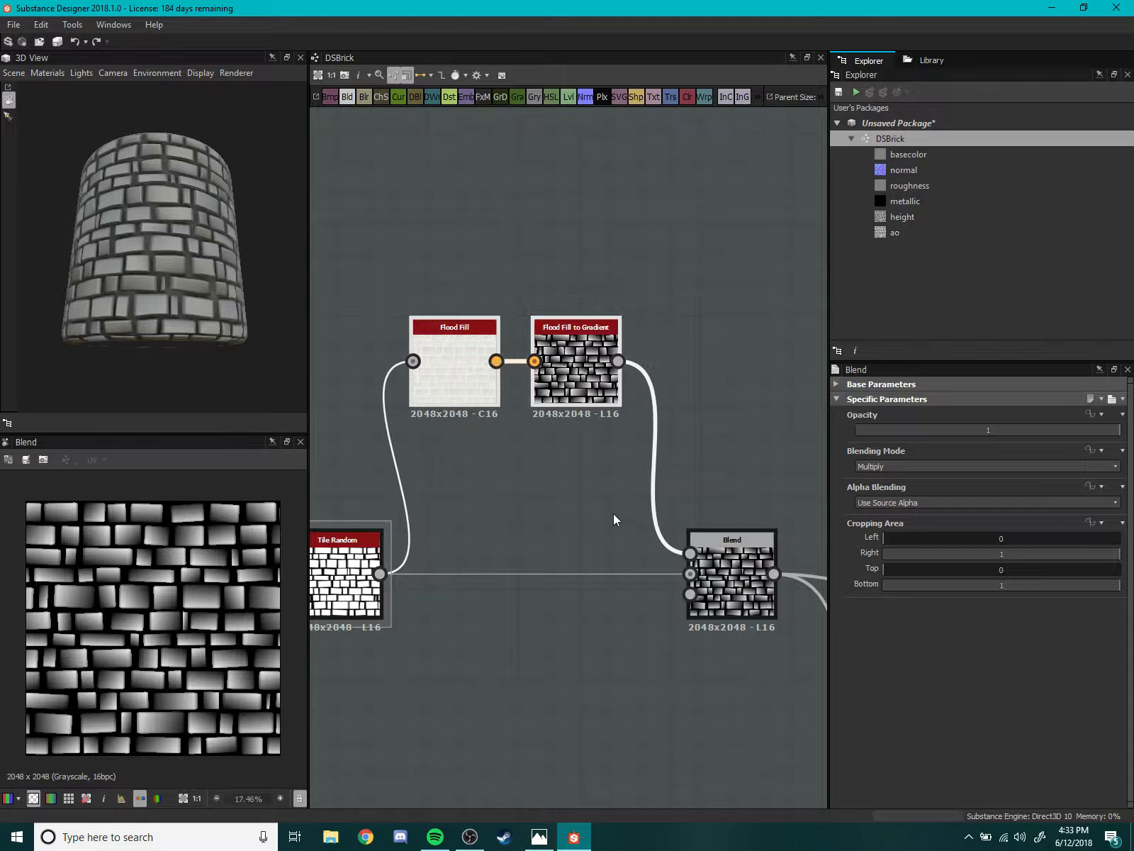
middle_drag(613, 519, 519, 406)
click(654, 475)
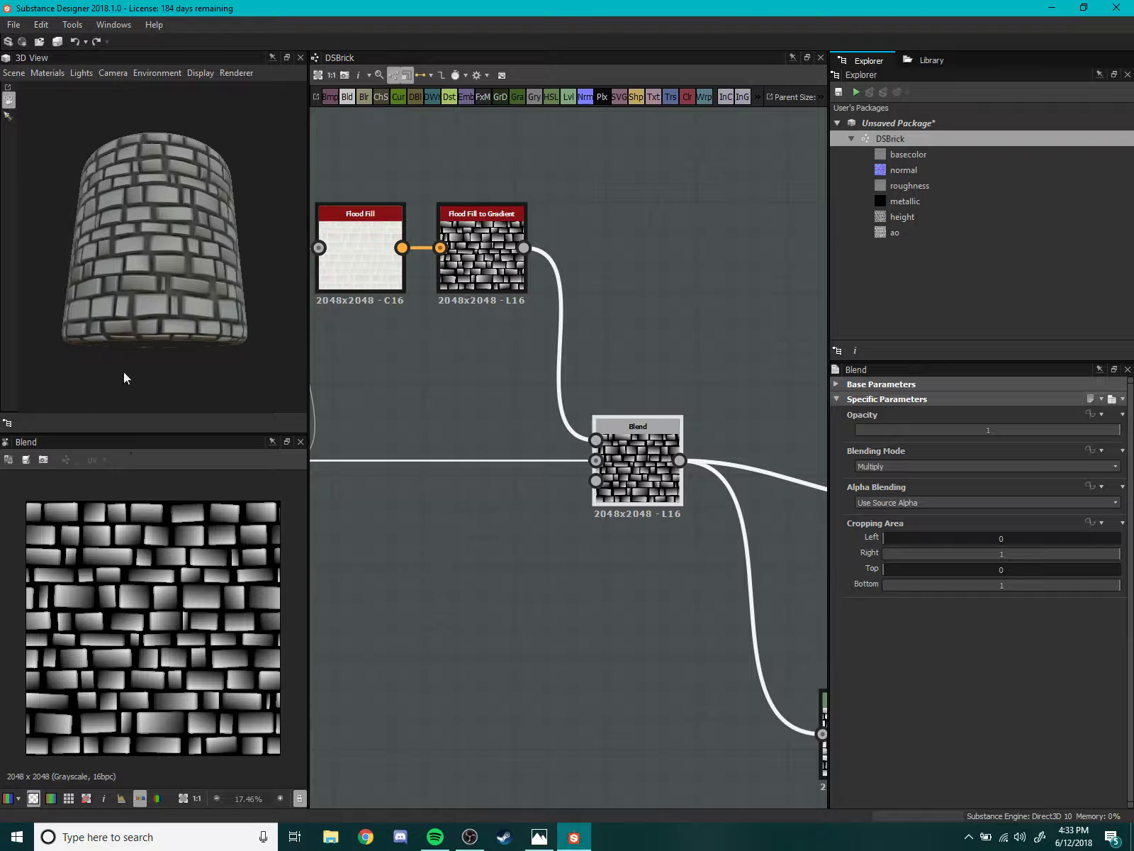
- Orbit the cylinder preview to view the bricks from above
scroll(176, 393, up, 2)
scroll(201, 306, up, 2)
scroll(189, 332, up, 4)
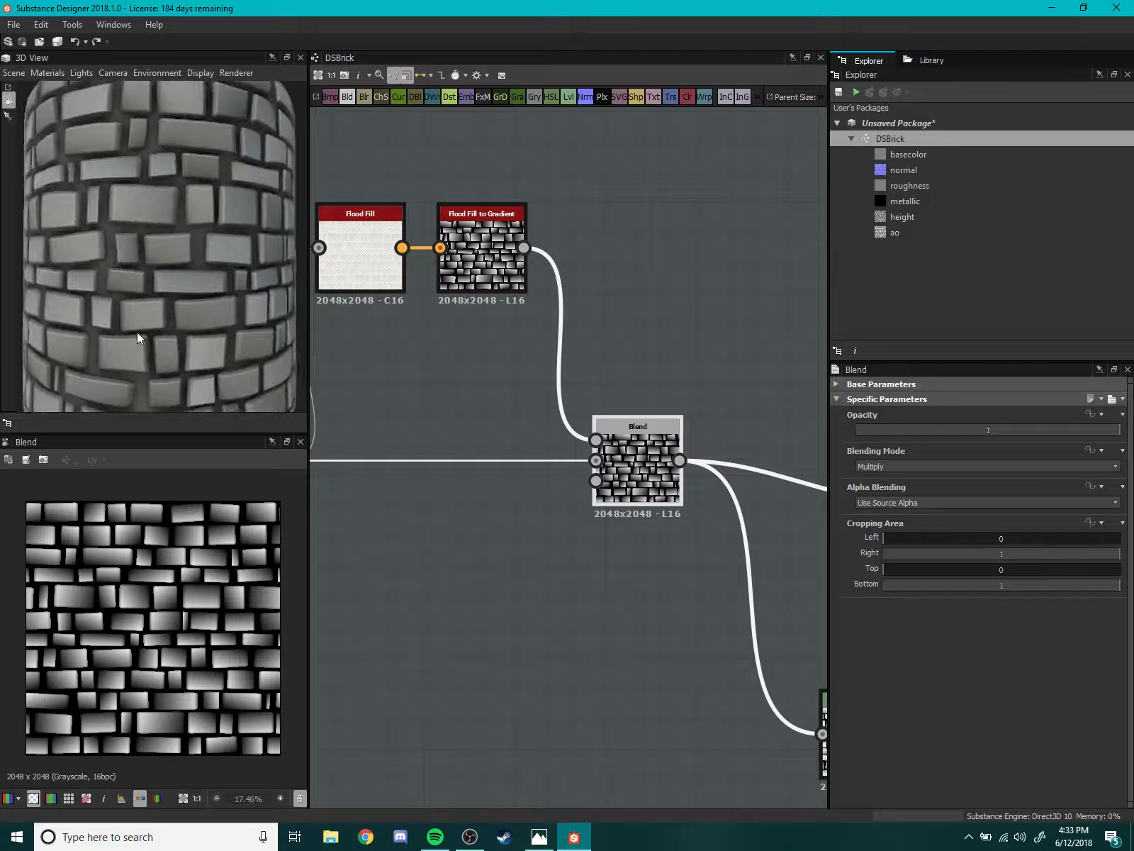
scroll(136, 331, down, 3)
scroll(143, 334, down, 2)
mouse_move(129, 330)
mouse_down()
mouse_move(196, 314)
mouse_move(183, 268)
mouse_move(101, 289)
mouse_move(200, 307)
mouse_up()
scroll(199, 307, down, 3)
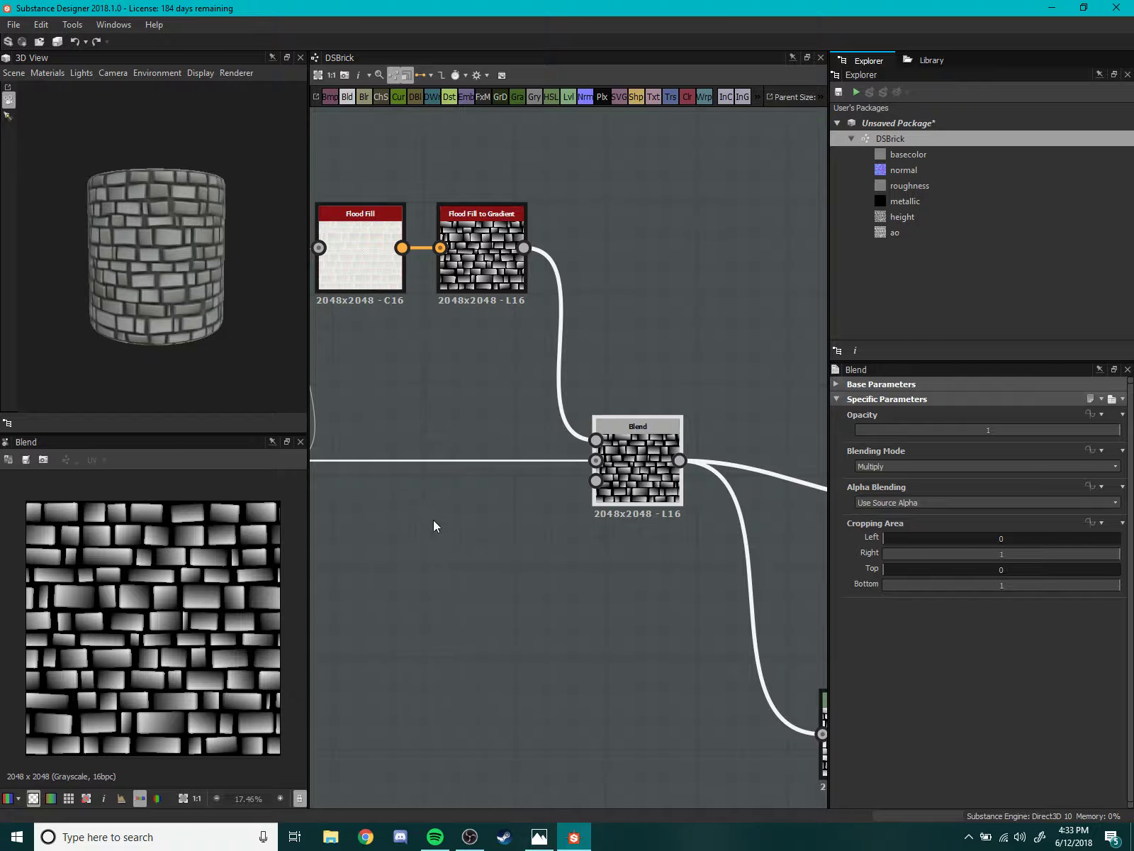
- Nudge the Blend node slightly left and bring the Levels node into view
middle_drag(433, 519, 357, 569)
mouse_move(560, 540)
mouse_down()
mouse_move(505, 488)
mouse_move(551, 494)
mouse_move(545, 541)
mouse_up()
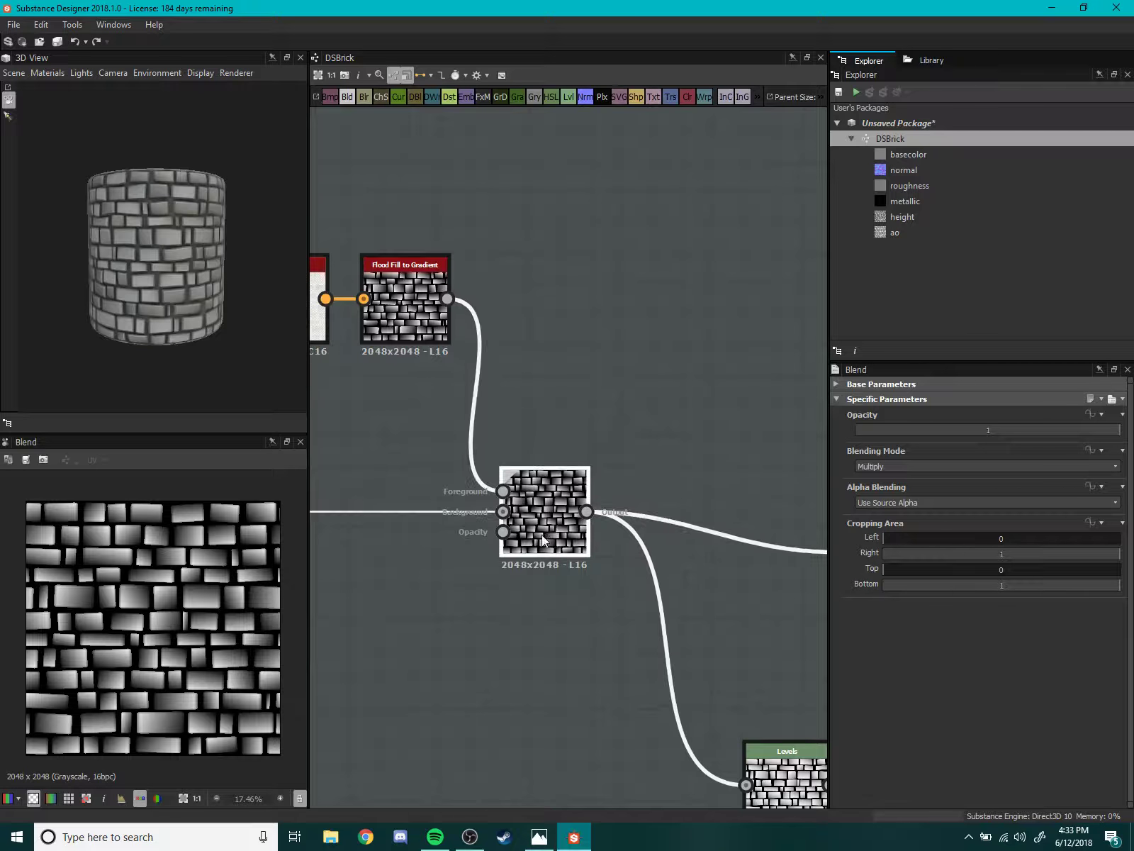
scroll(593, 556, down, 2)
scroll(594, 555, down, 1)
mouse_move(473, 557)
middle_down()
mouse_move(532, 539)
mouse_move(553, 555)
mouse_move(544, 560)
mouse_move(546, 537)
middle_up()
scroll(494, 541, down, 2)
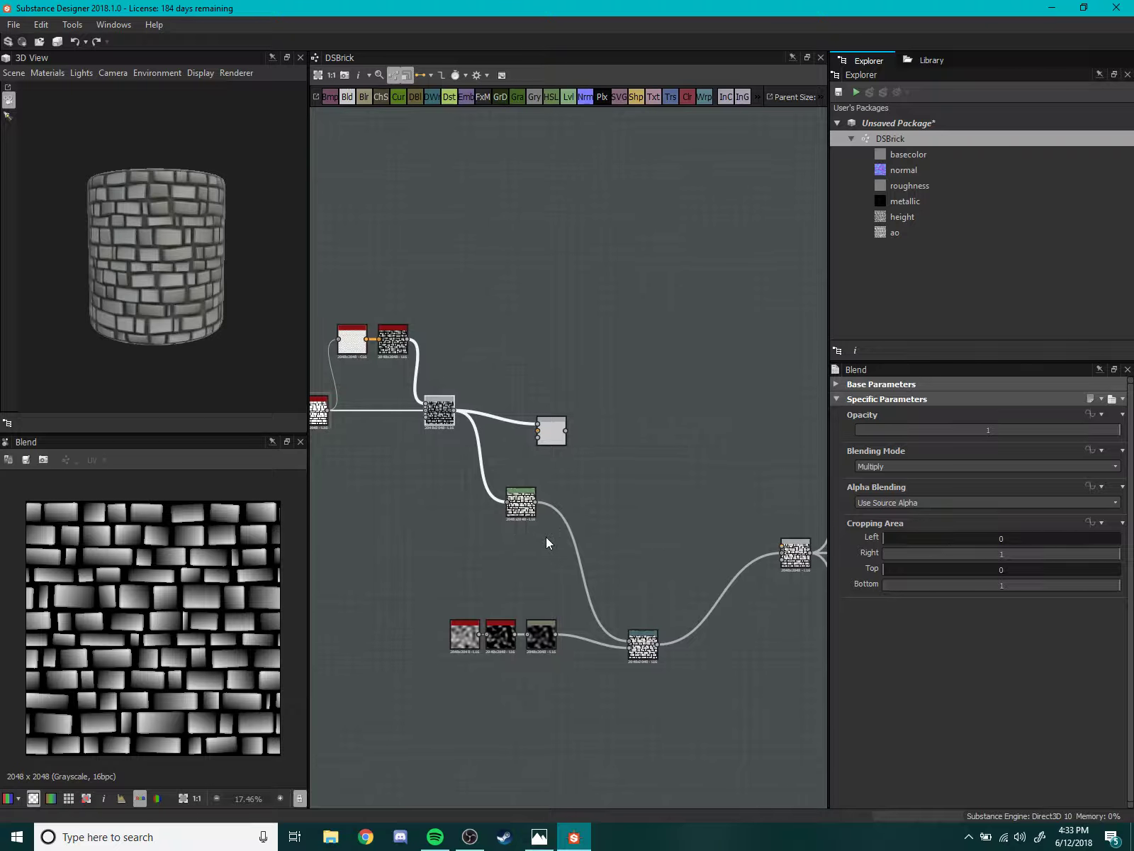
middle_drag(516, 611, 538, 576)
scroll(519, 524, up, 3)
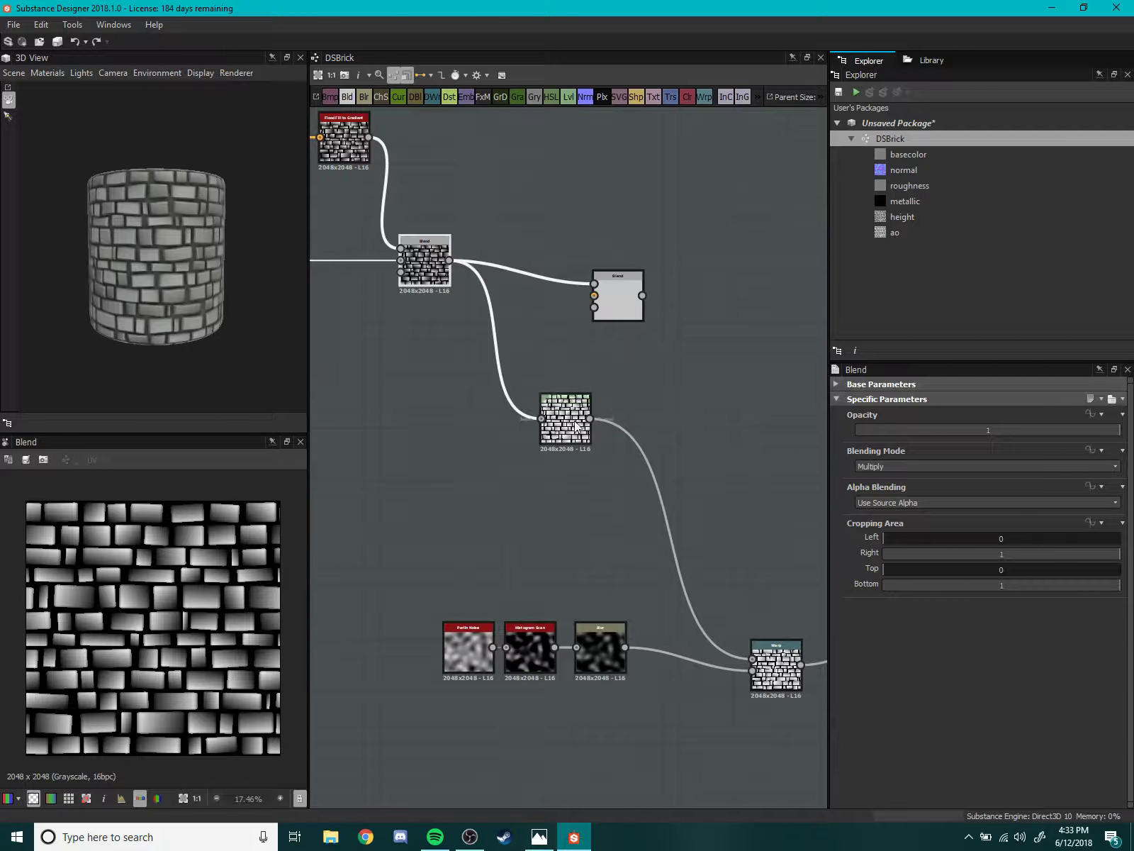
- Select the Levels node, then the Warp node, to check their outputs
click(575, 443)
middle_drag(575, 443, 567, 535)
scroll(568, 480, up, 6)
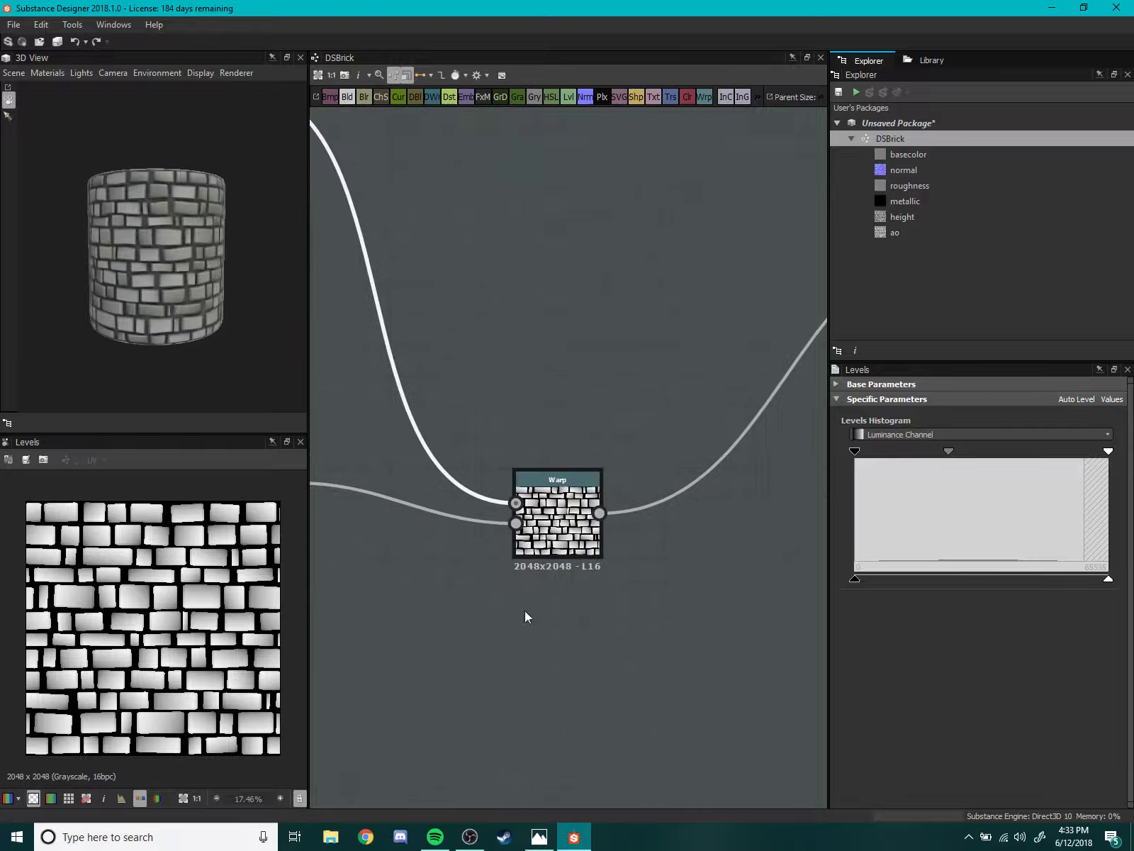
click(567, 480)
middle_drag(470, 599, 562, 572)
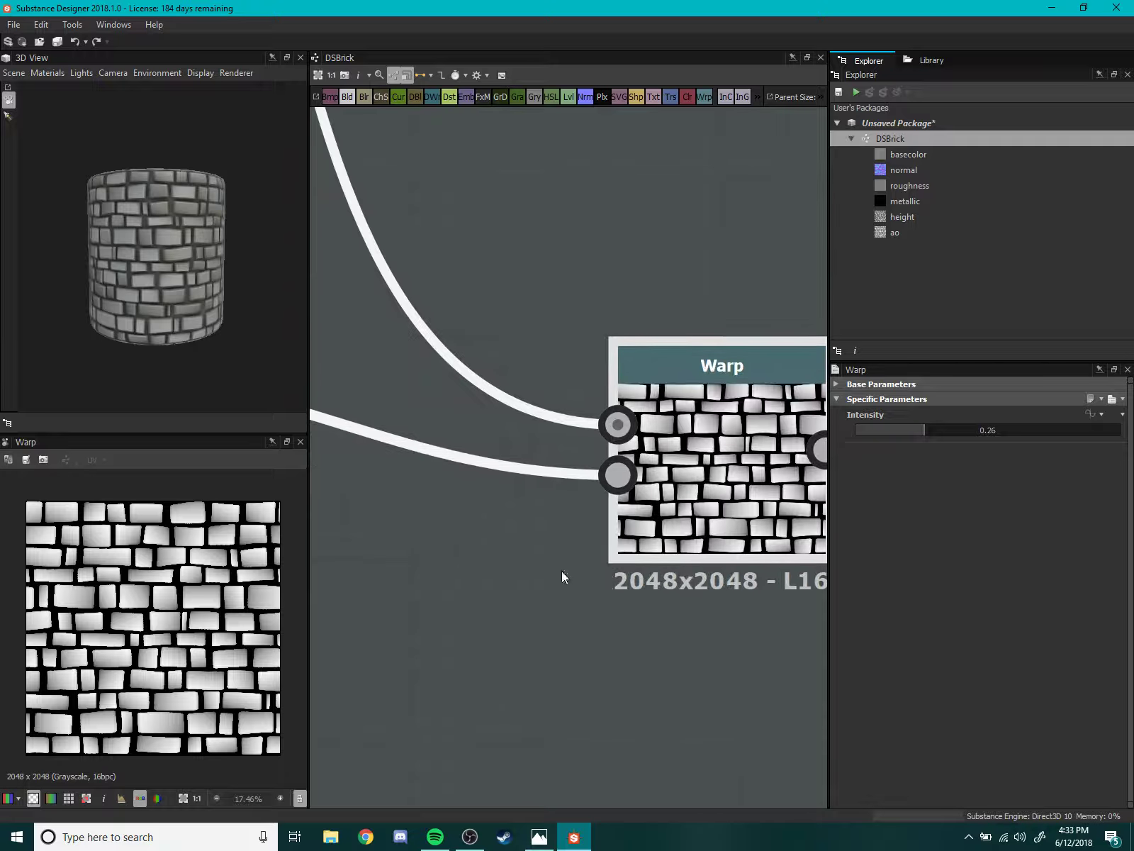
- Move the Blend group down beside the Levels node
scroll(703, 633, down, 4)
scroll(607, 465, down, 3)
scroll(519, 554, down, 2)
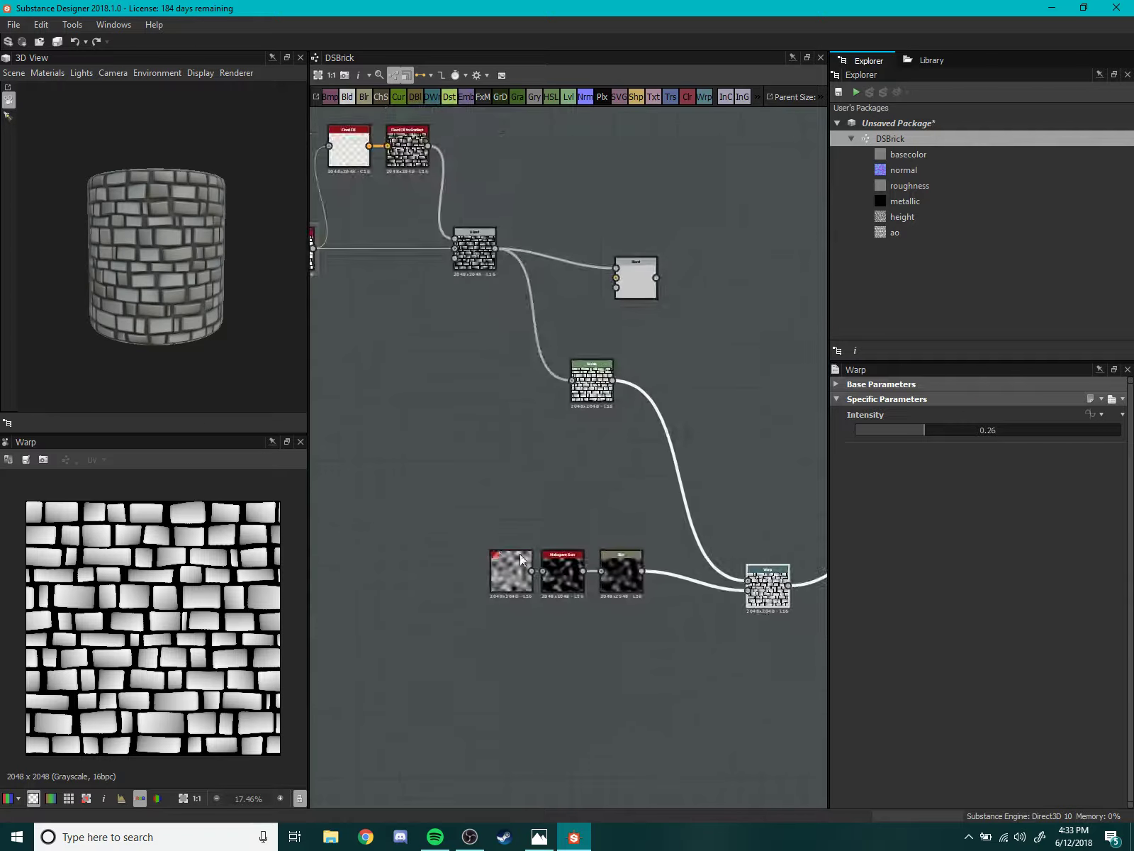
scroll(661, 607, down, 2)
scroll(608, 559, up, 1)
scroll(580, 405, up, 2)
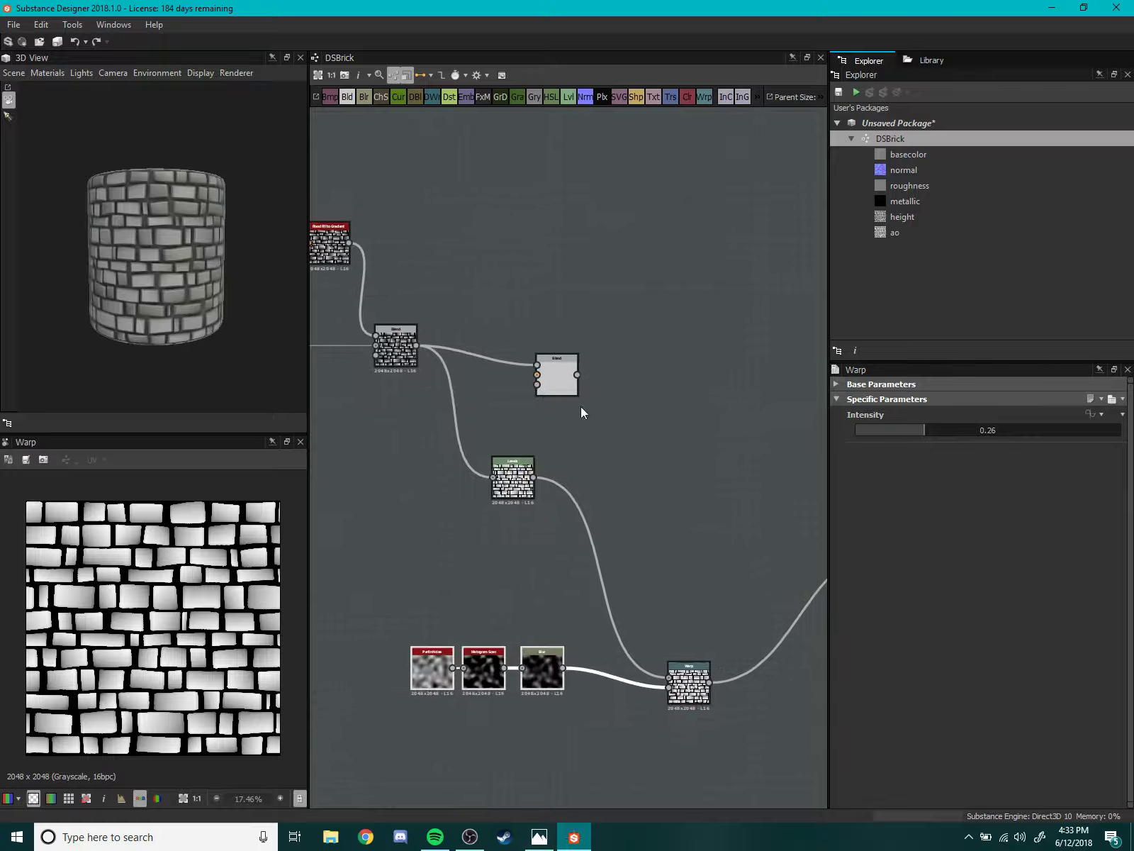
scroll(610, 465, down, 2)
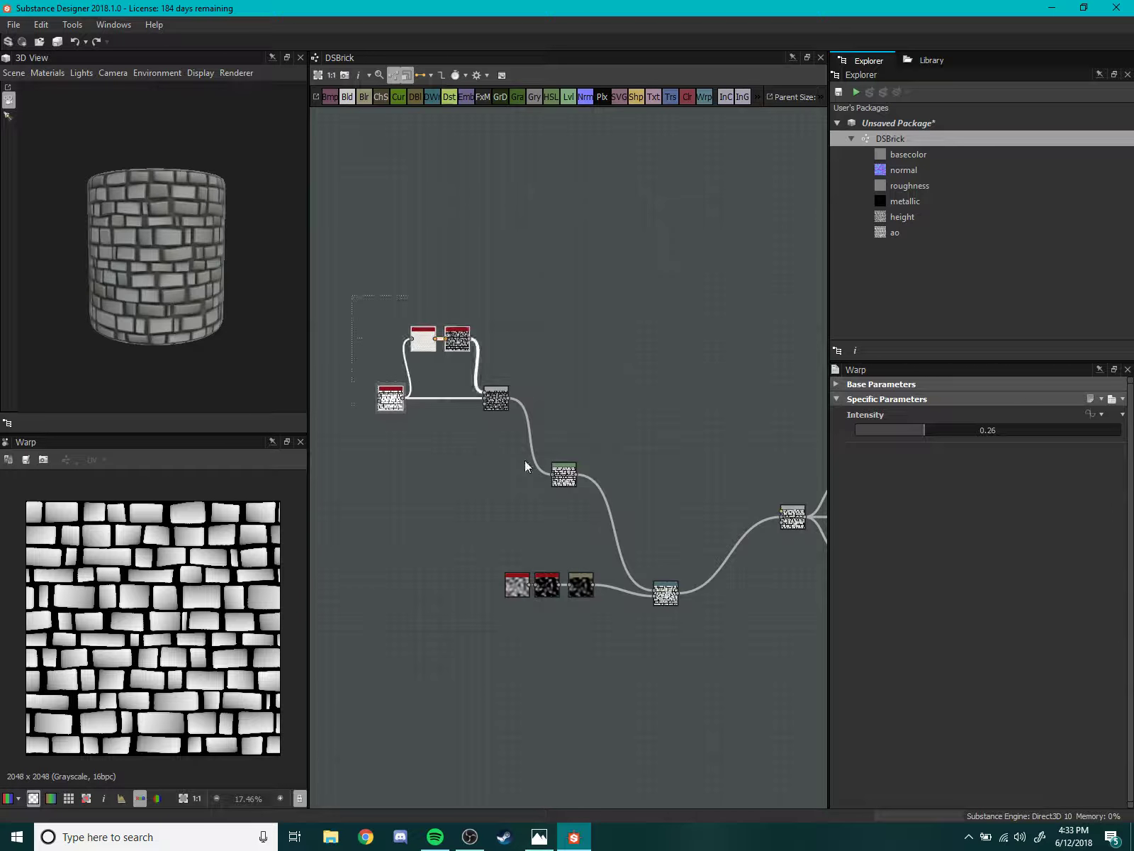
mouse_move(497, 399)
mouse_down()
mouse_move(518, 473)
mouse_move(619, 533)
mouse_move(615, 546)
mouse_up()
- Move the Perlin Noise, Histogram Scan and Blur chain down-right toward Warp
scroll(615, 545, up, 3)
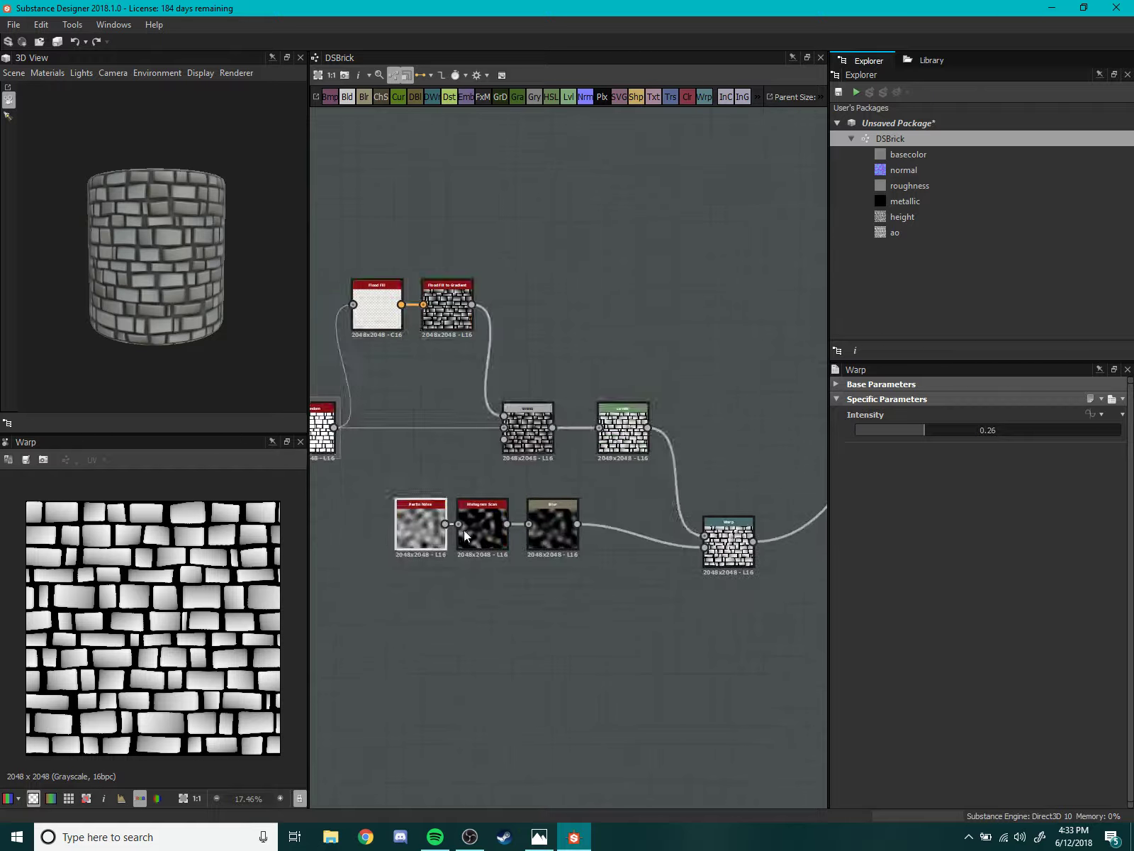
drag(463, 529, 517, 548)
mouse_move(631, 688)
middle_down()
mouse_move(623, 585)
mouse_move(597, 623)
middle_up()
scroll(705, 597, down, 2)
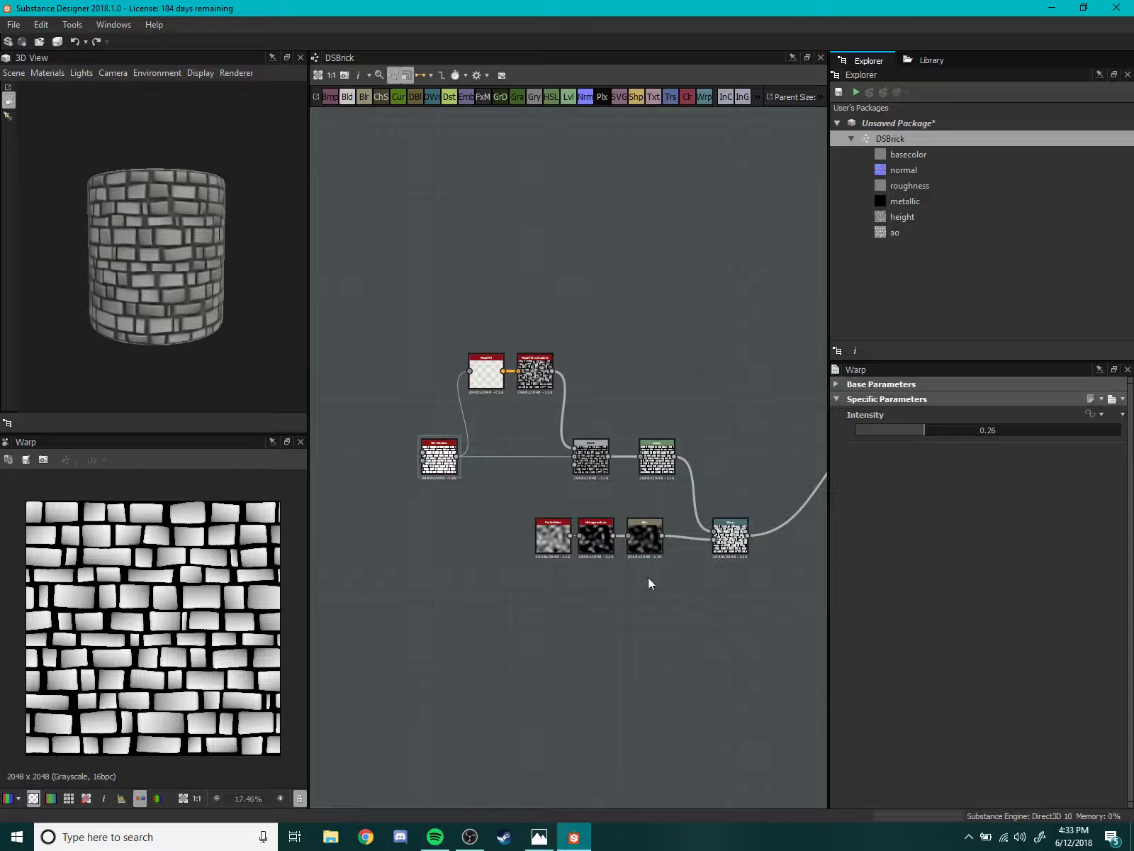
middle_drag(648, 584, 527, 538)
scroll(577, 490, up, 3)
key(space)
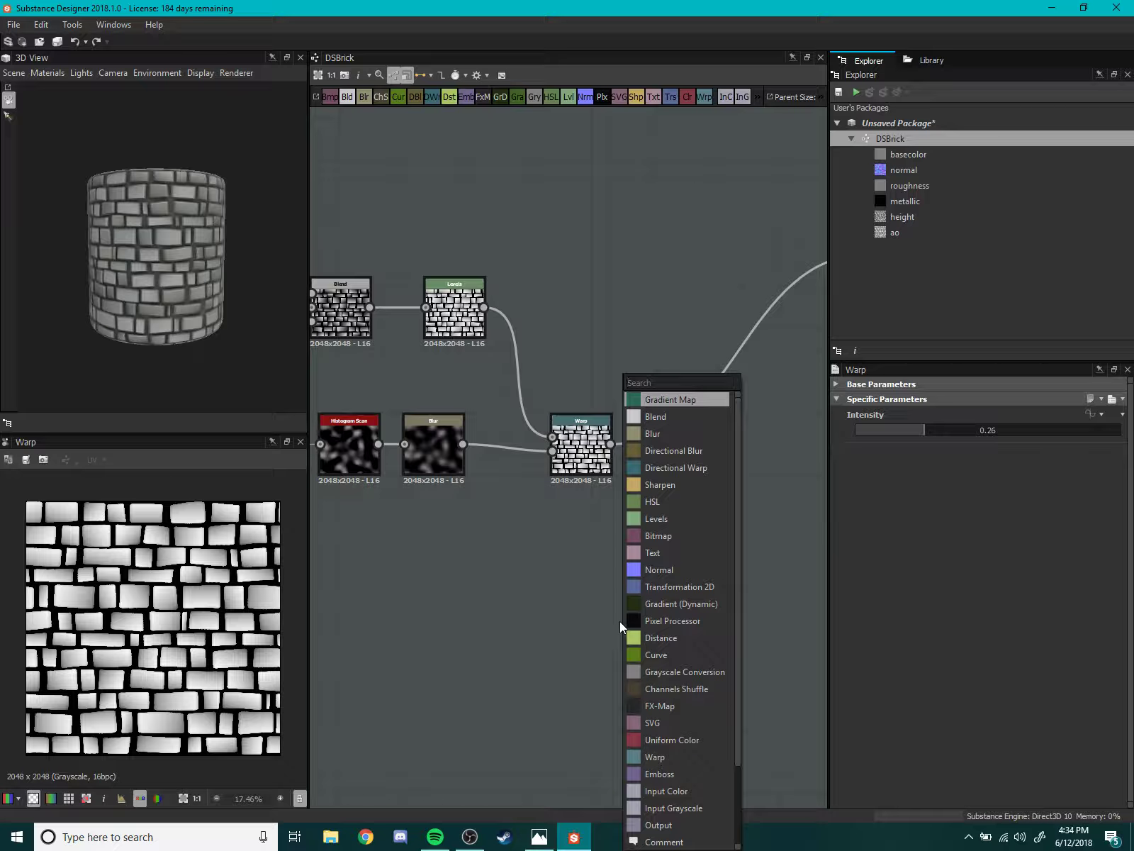
text(cloud)
click(667, 438)
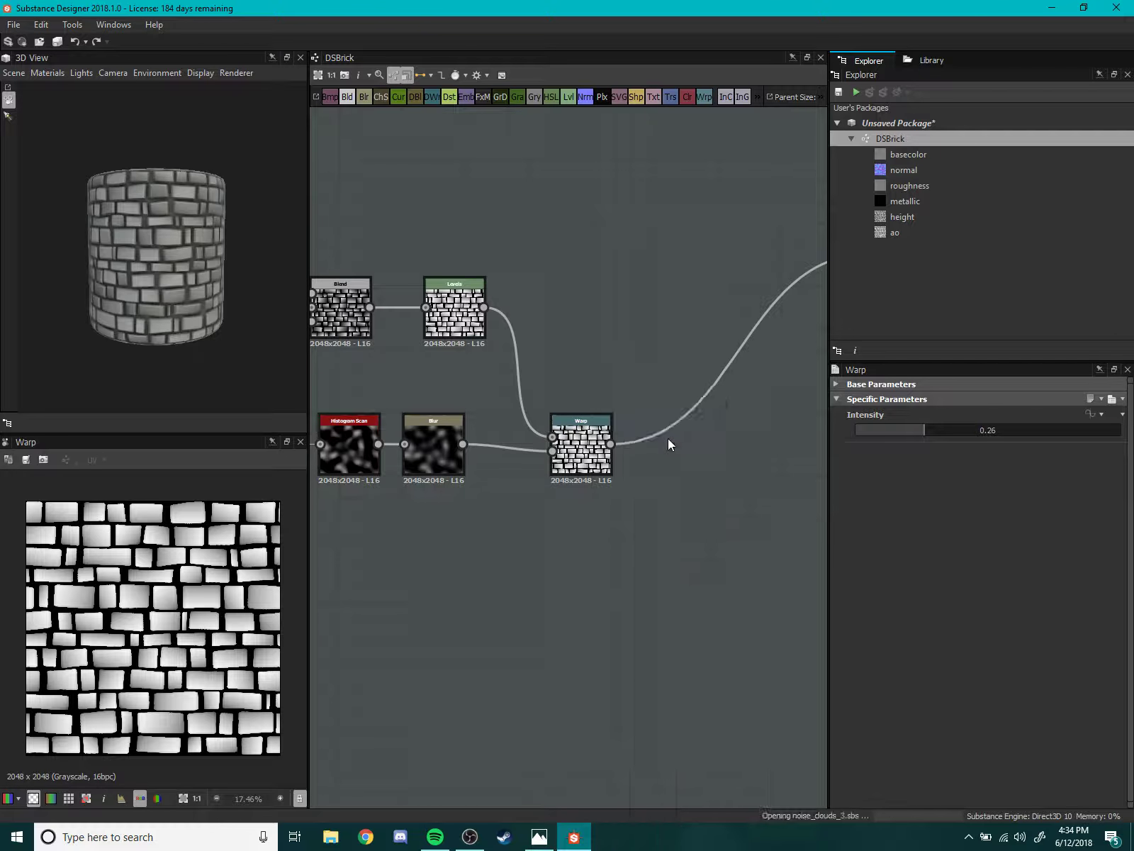
drag(637, 618, 403, 627)
mouse_move(403, 628)
middle_down()
mouse_move(580, 569)
mouse_move(600, 549)
middle_up()
scroll(600, 550, up, 1)
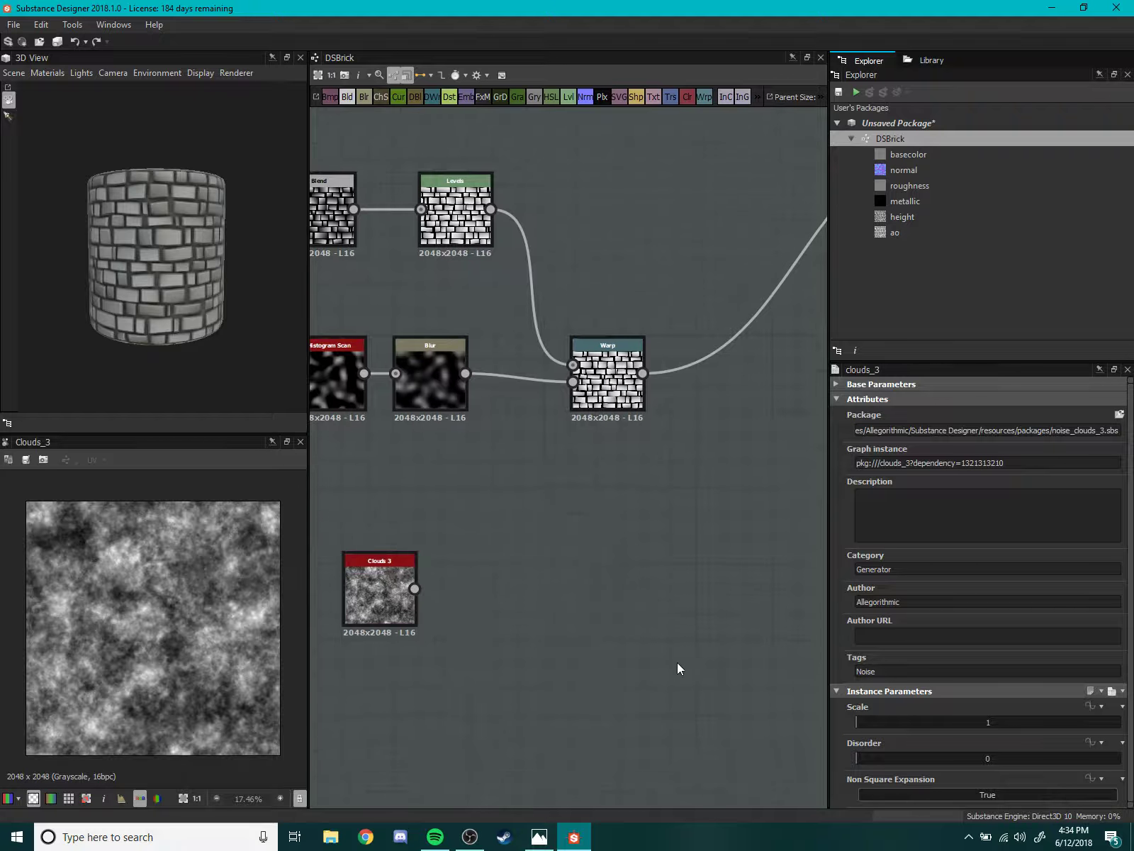
drag(382, 595, 382, 569)
key(space)
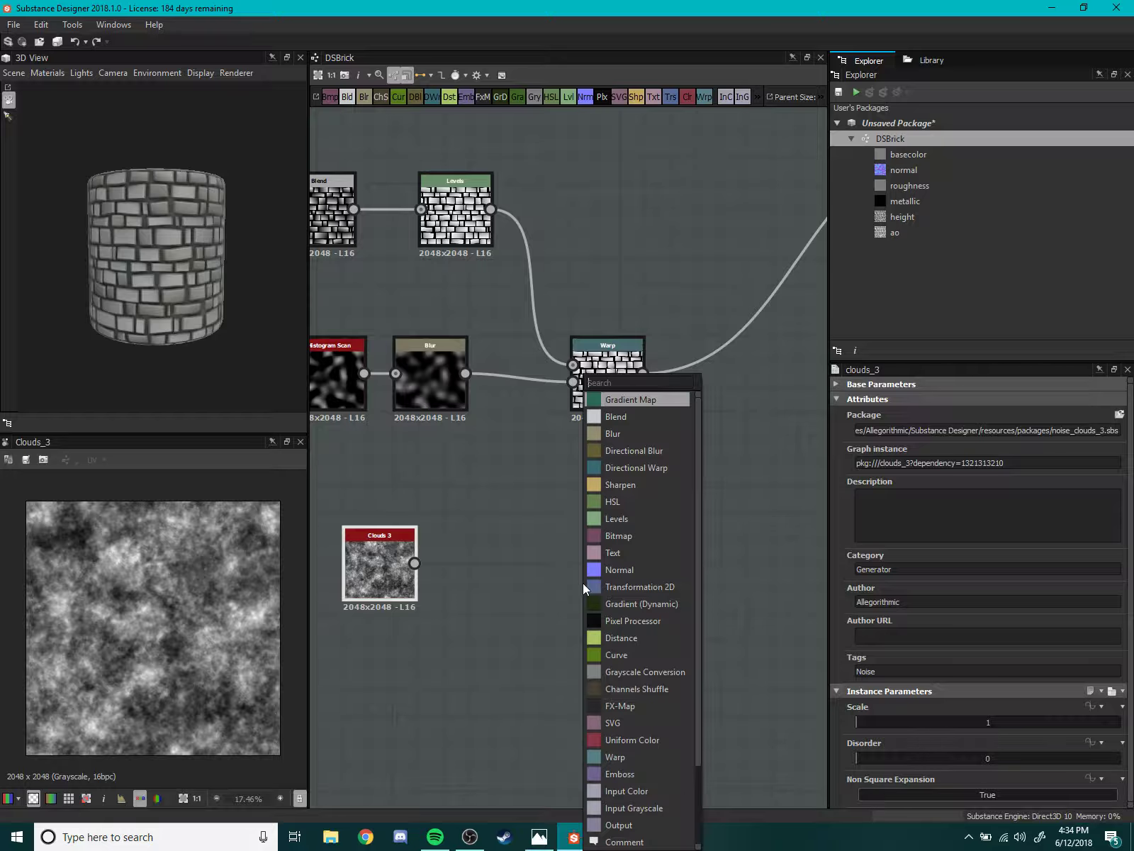
text(ble)
click(617, 398)
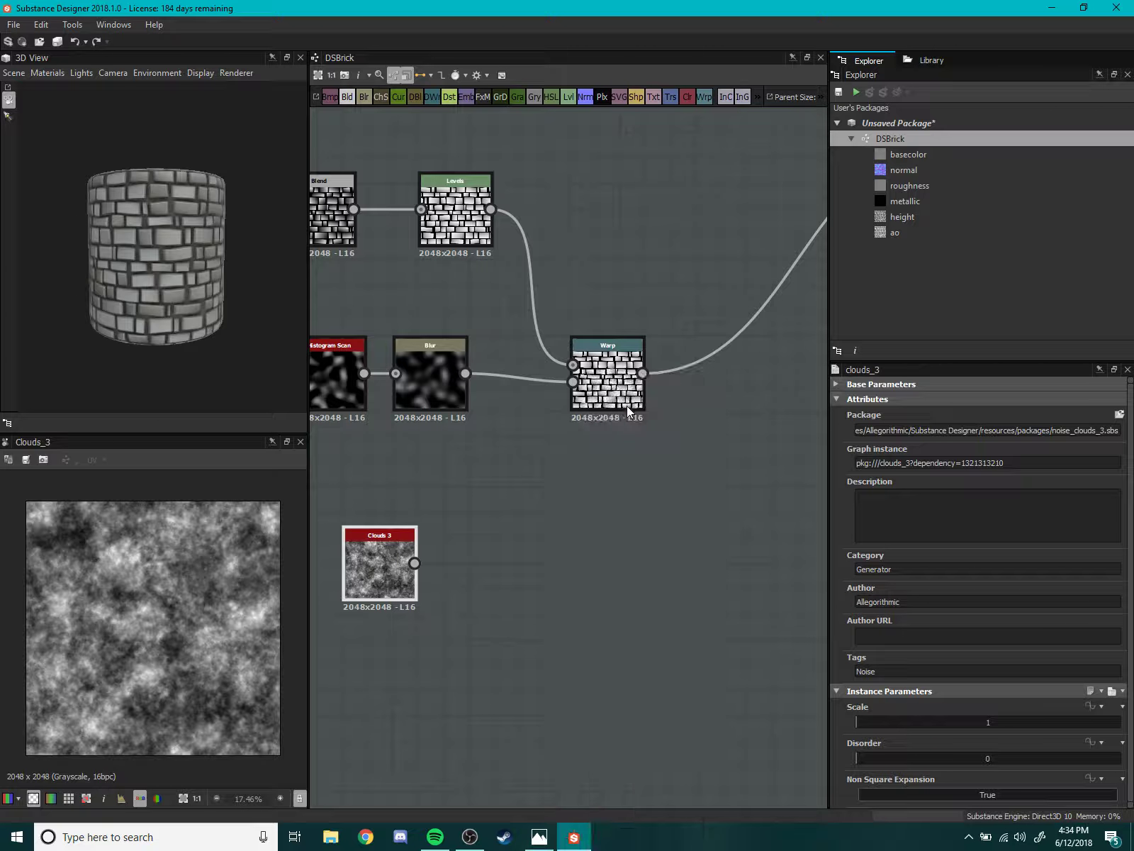
drag(538, 603, 684, 589)
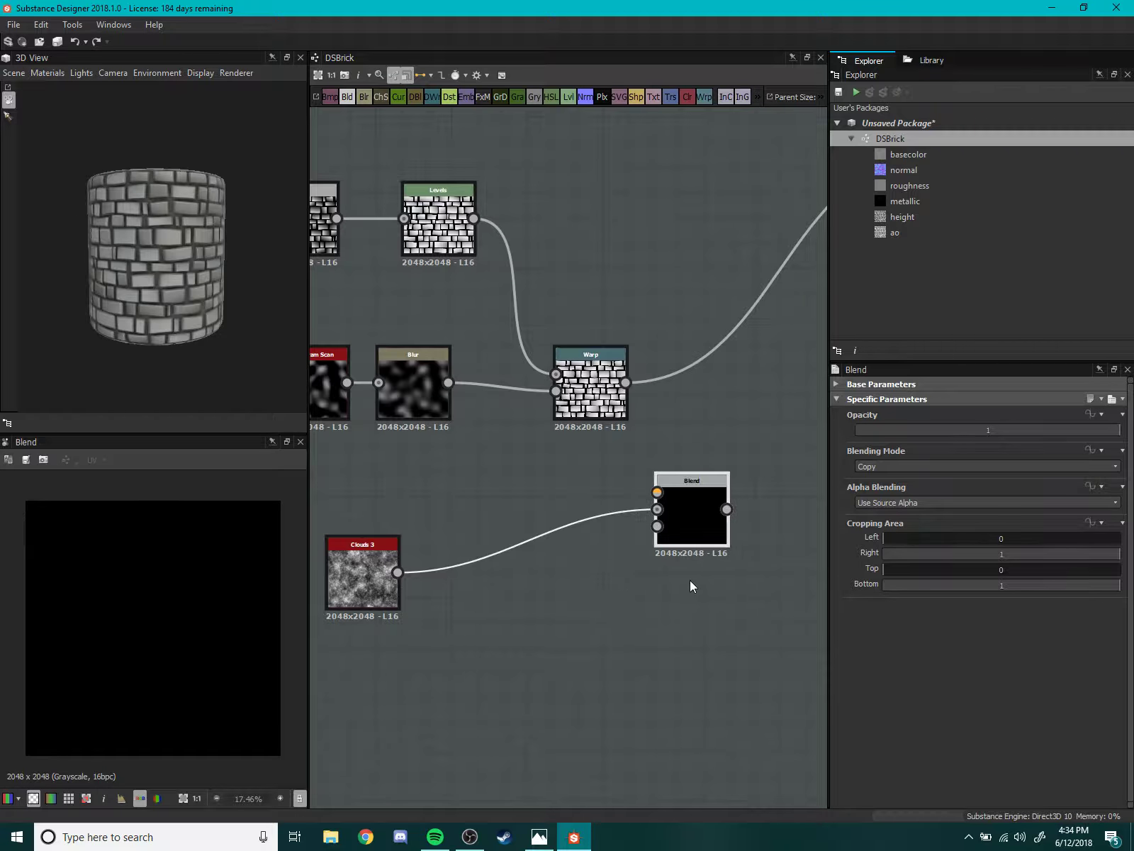
key(Delete)
key(space)
text(wa)
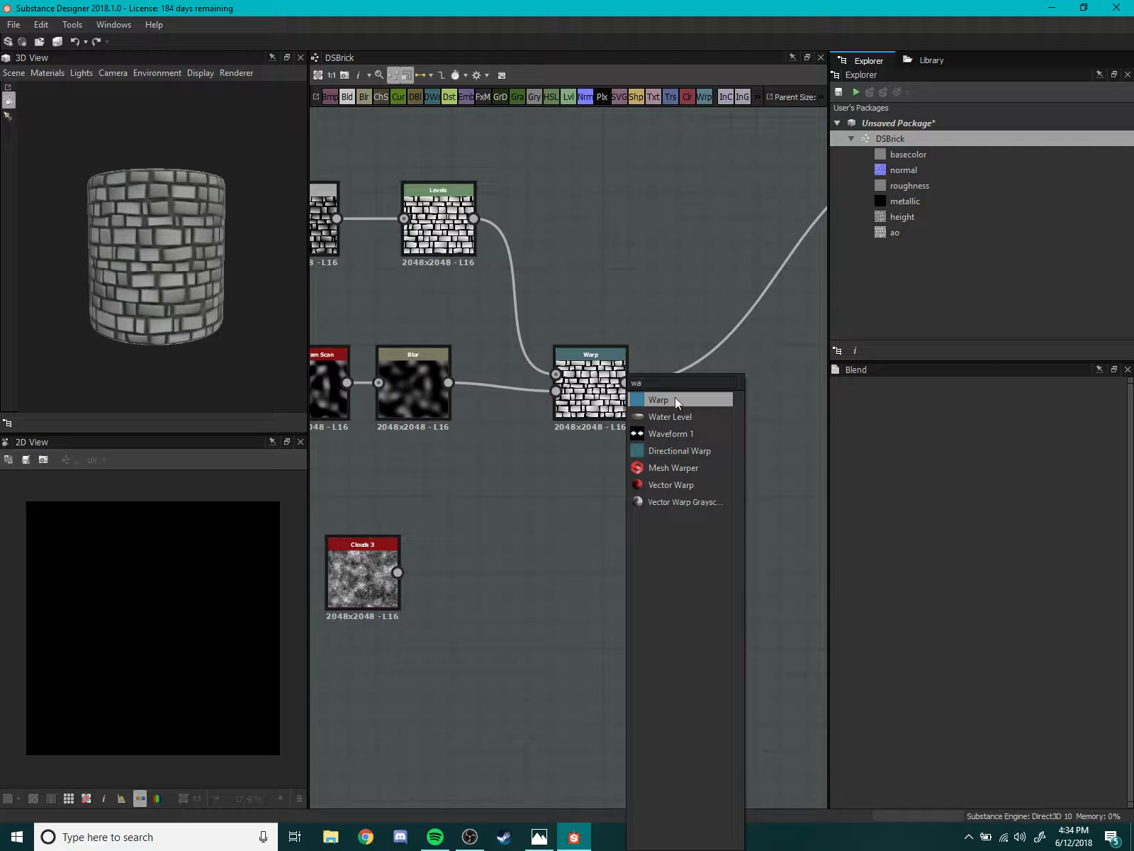
click(675, 399)
drag(640, 633, 689, 579)
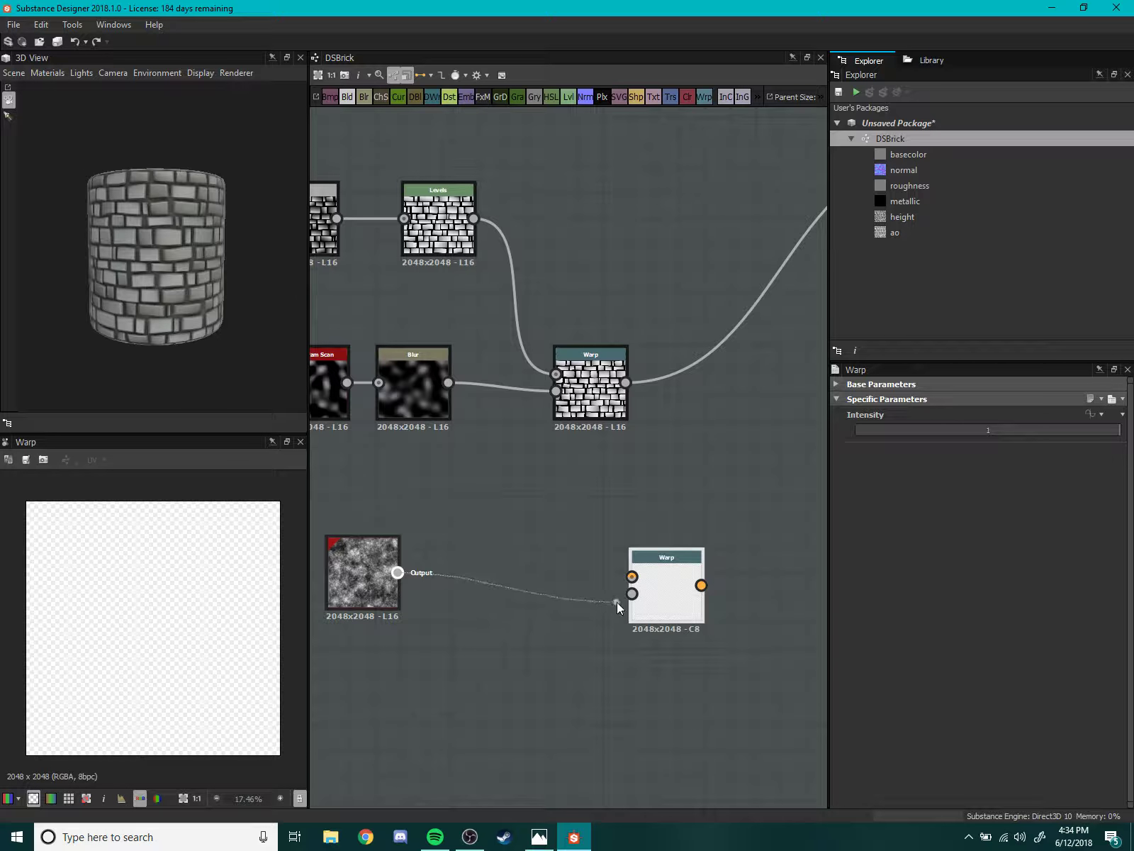
mouse_move(650, 575)
mouse_down()
mouse_move(632, 594)
mouse_move(692, 464)
mouse_move(623, 538)
mouse_up()
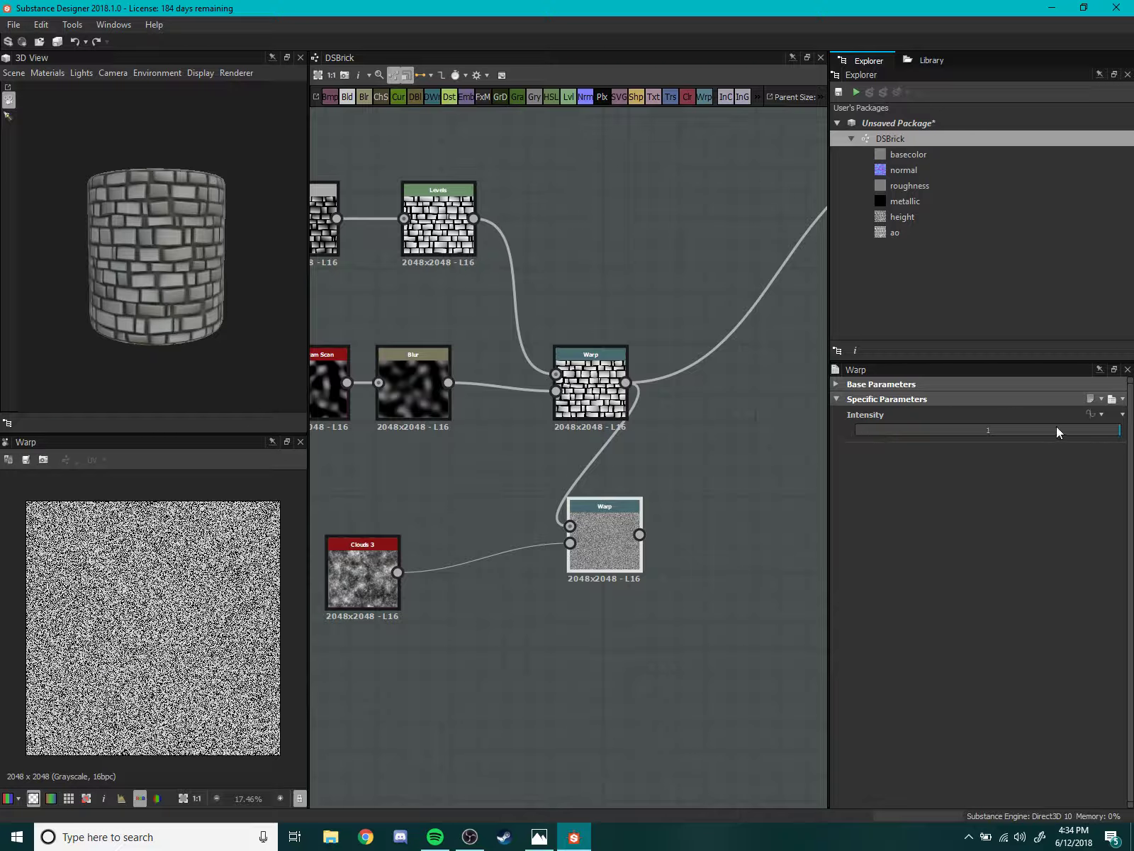
drag(1056, 431, 853, 439)
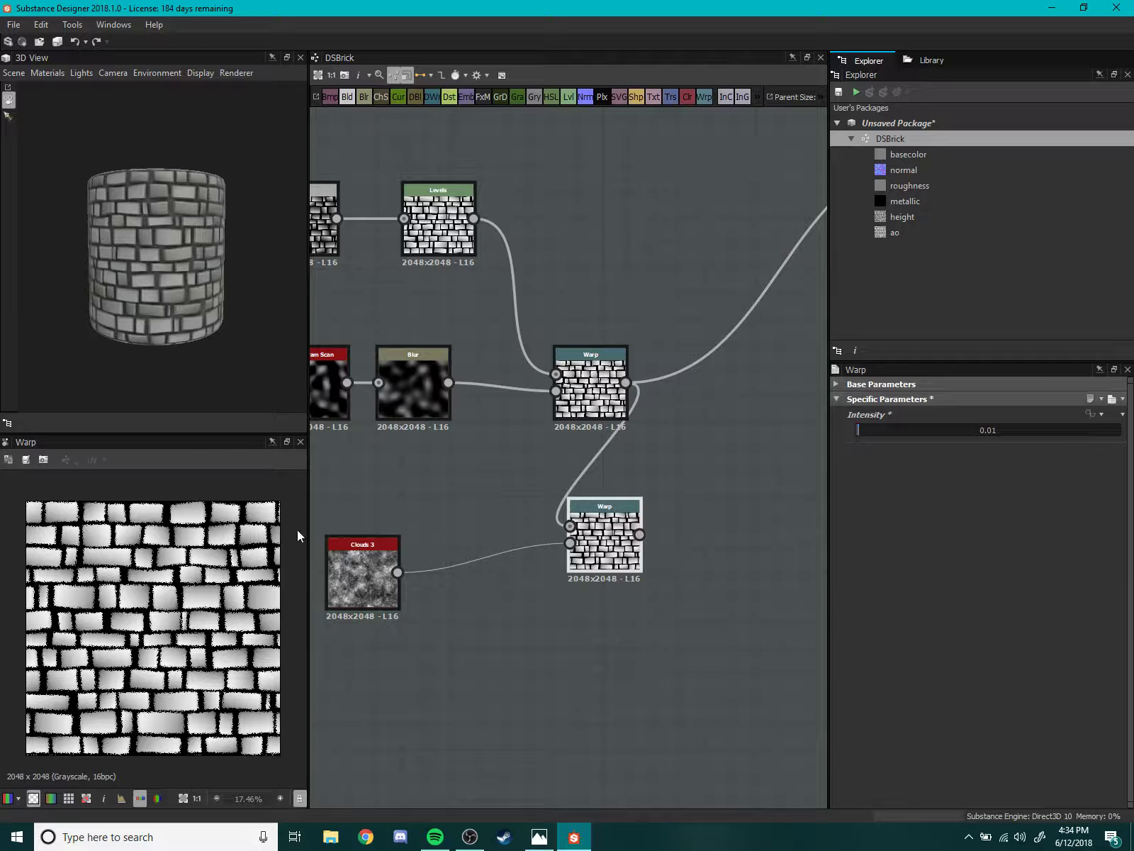
scroll(143, 600, up, 5)
scroll(155, 605, up, 5)
scroll(158, 610, up, 2)
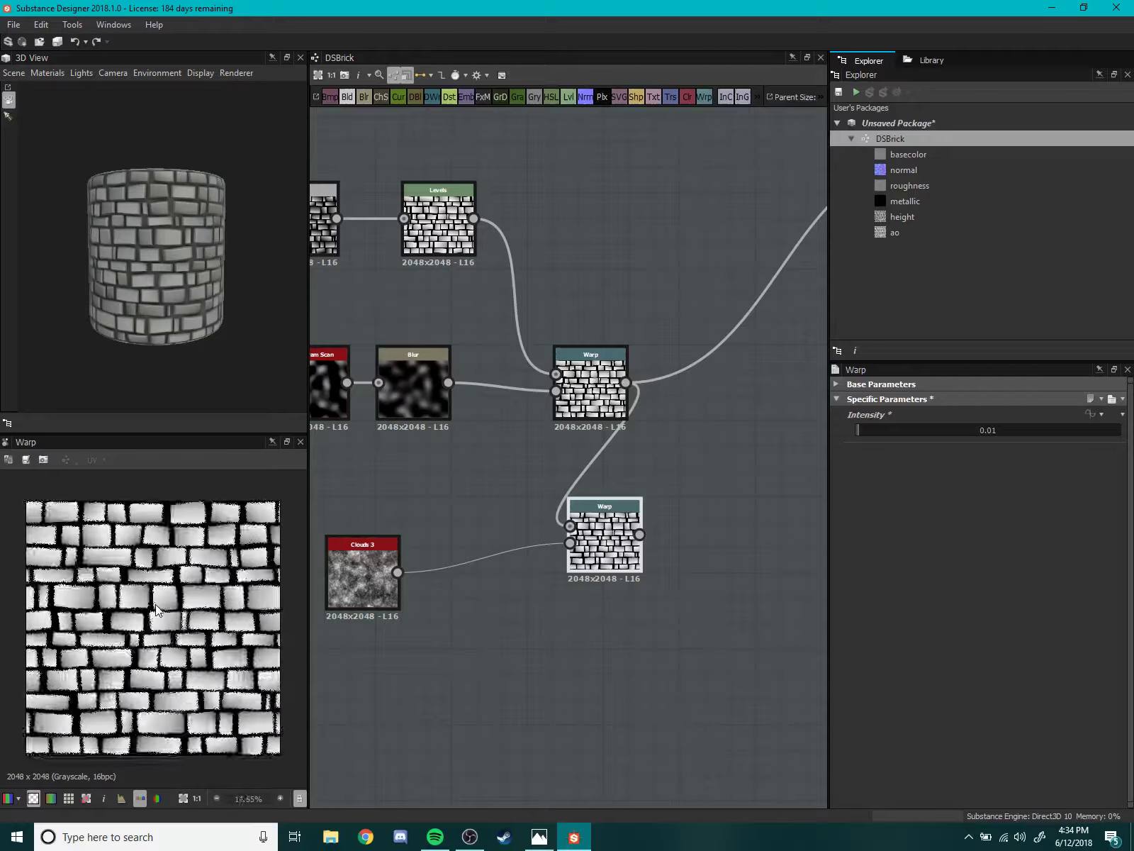
scroll(157, 610, up, 2)
scroll(156, 613, down, 5)
scroll(154, 616, up, 4)
scroll(152, 617, up, 3)
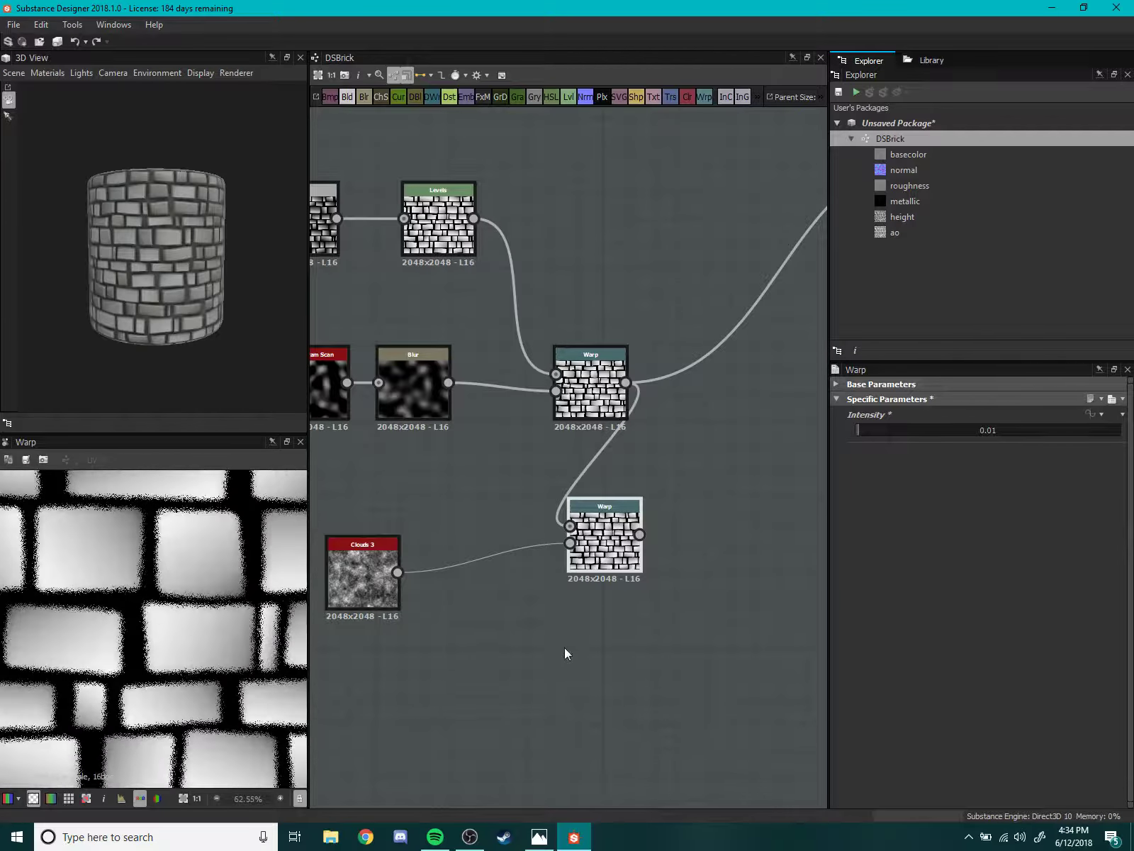
middle_drag(609, 567, 592, 631)
- Delete the trial Warp node and move Clouds 3 to the right
key(Delete)
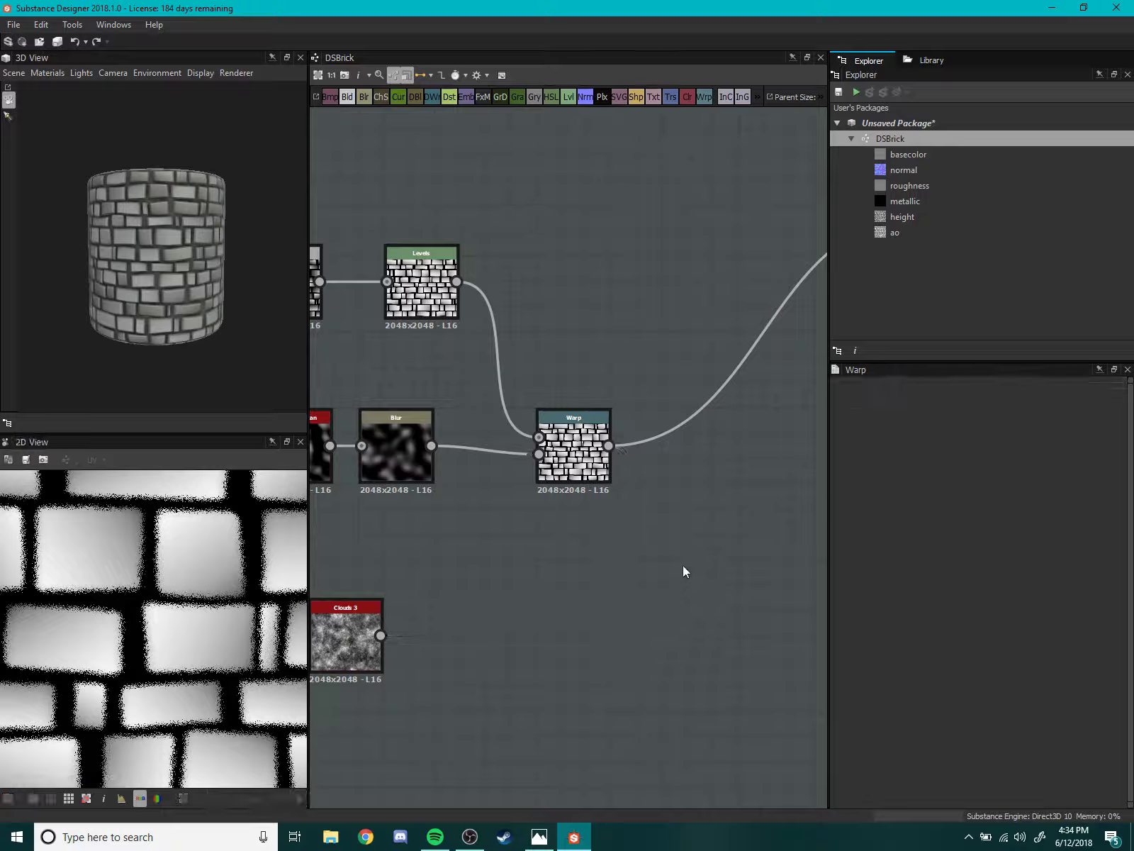
middle_drag(683, 567, 710, 634)
key(space)
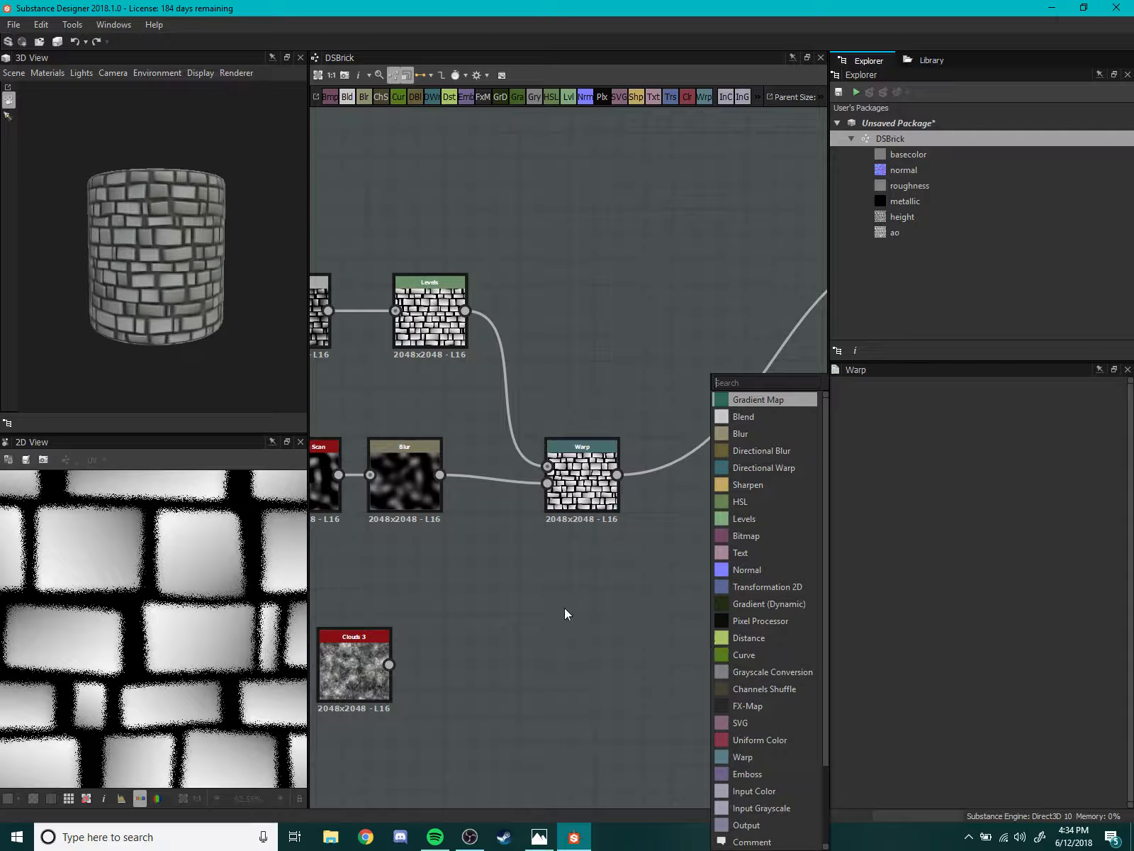
middle_drag(565, 609, 608, 426)
drag(402, 502, 480, 473)
- Add a Directional Warp via the 'wa' search, fed by Clouds 3, below the brick Warp
key(space)
text(wa)
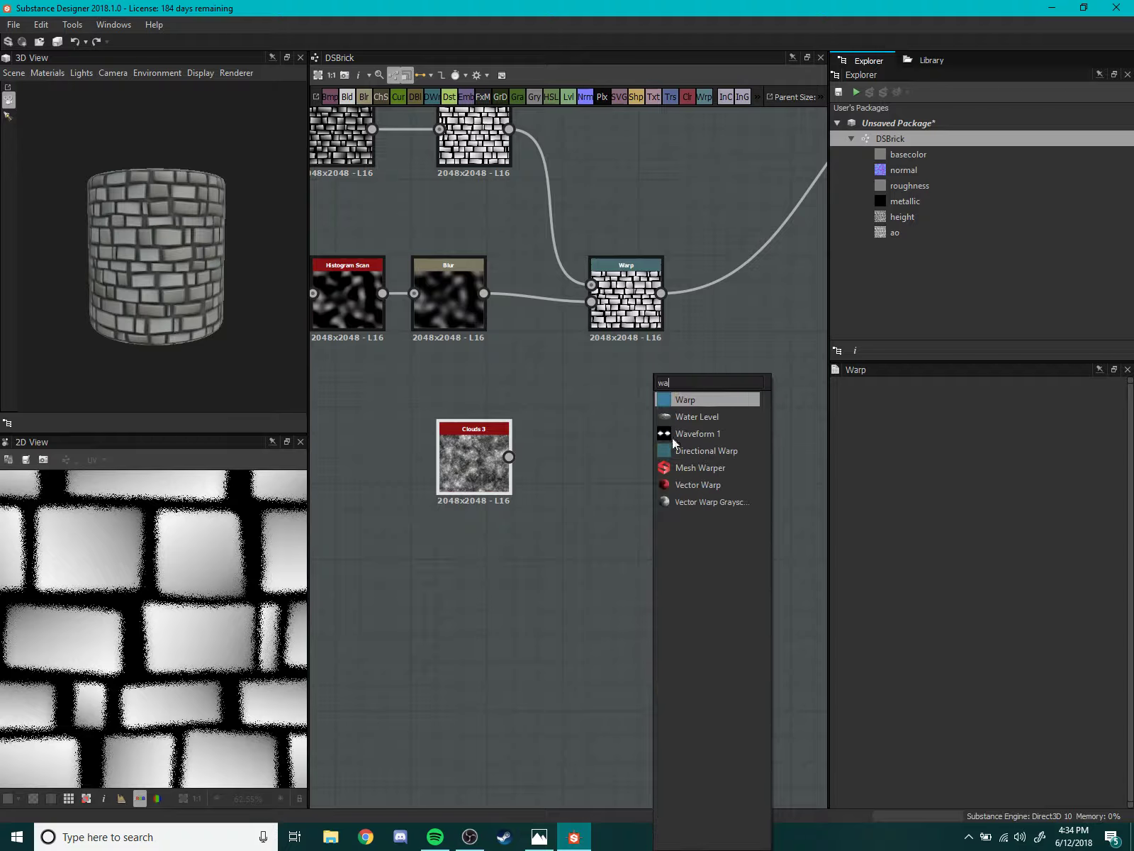
click(700, 451)
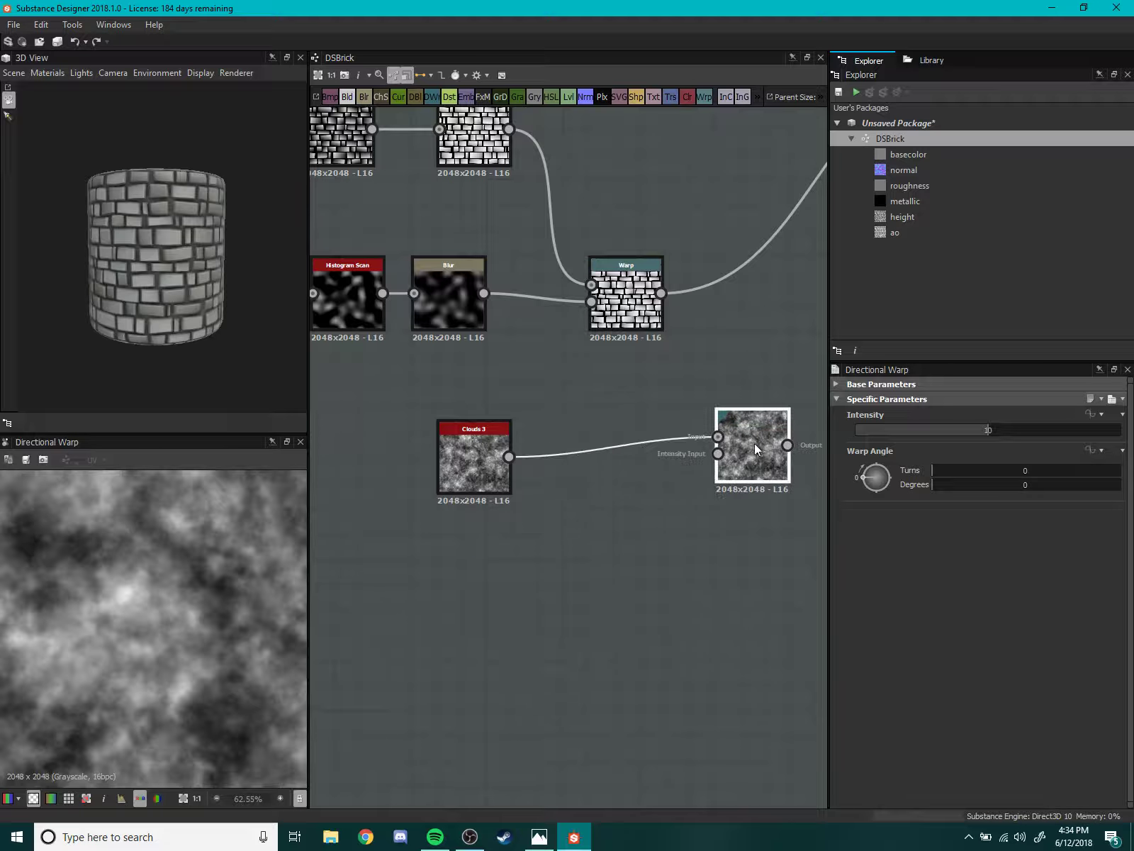
middle_drag(754, 448, 726, 470)
drag(729, 488, 625, 527)
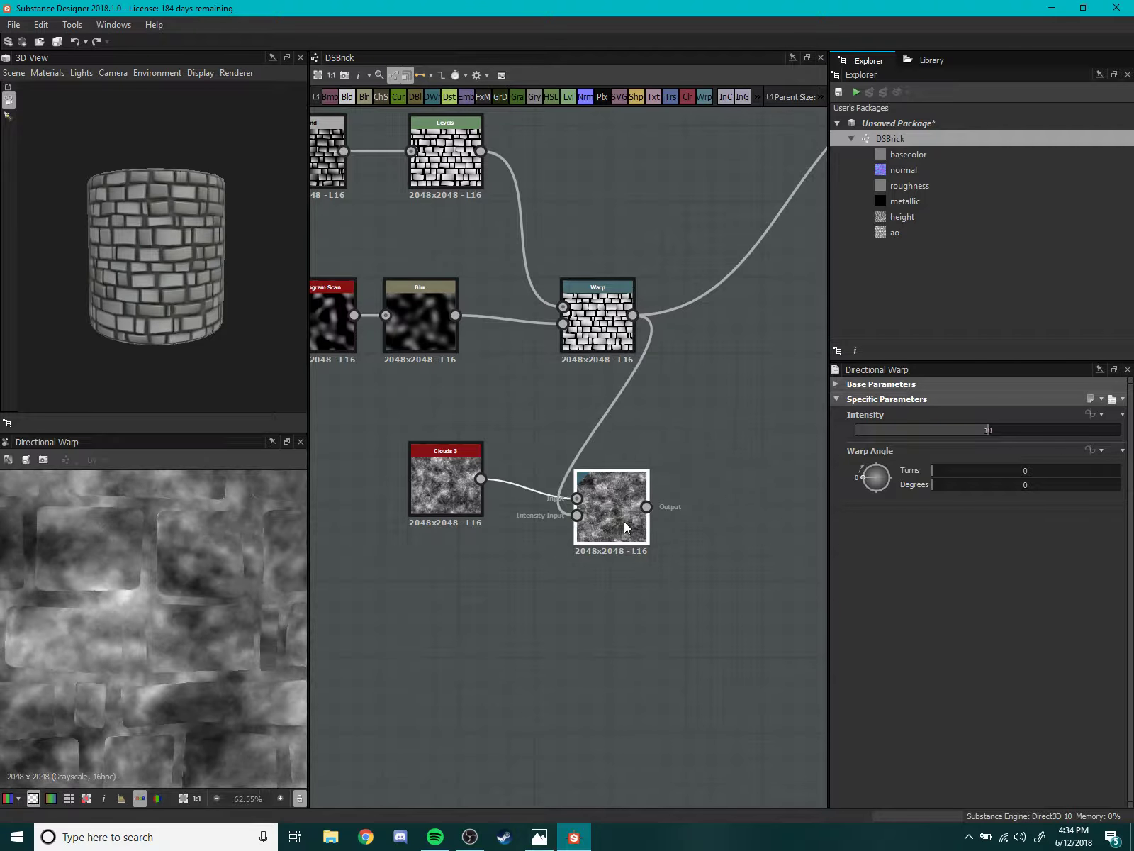
- Position the Directional Warp node next to Clouds 3
scroll(519, 592, up, 3)
scroll(203, 647, up, 2)
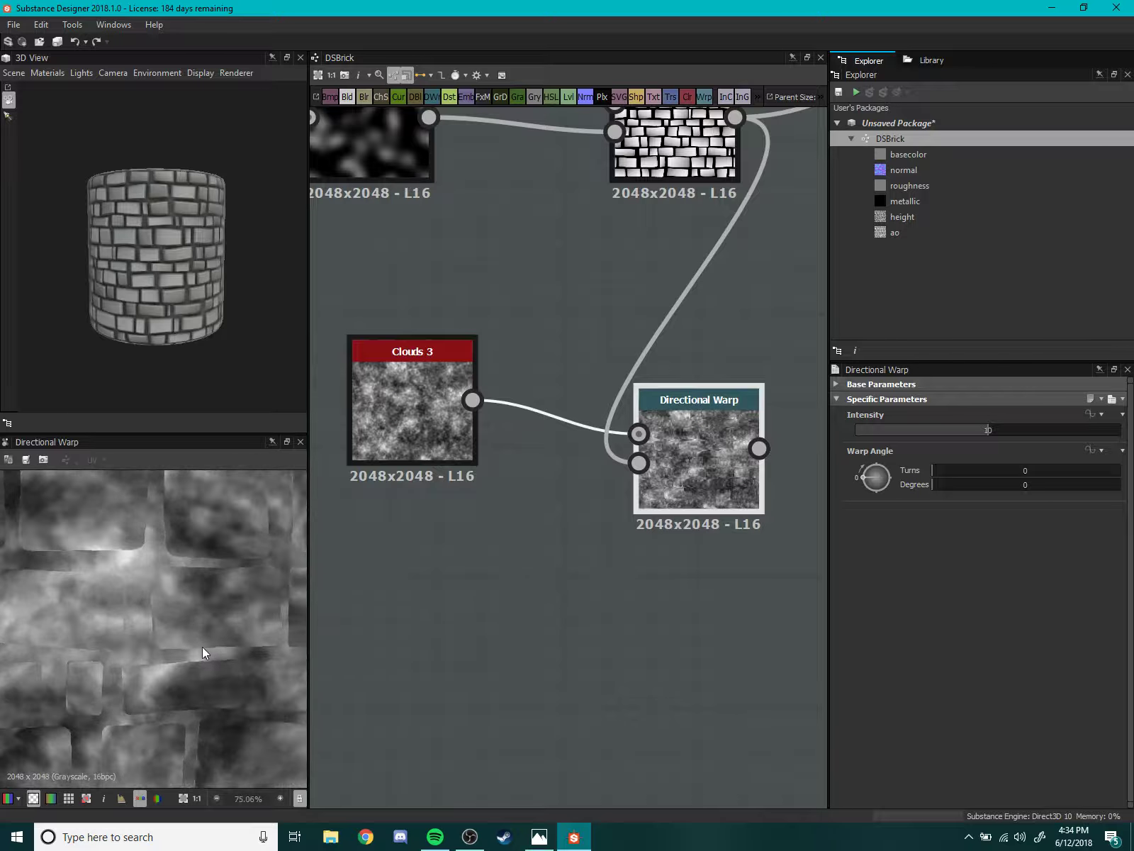
scroll(201, 624, up, 2)
scroll(197, 638, up, 2)
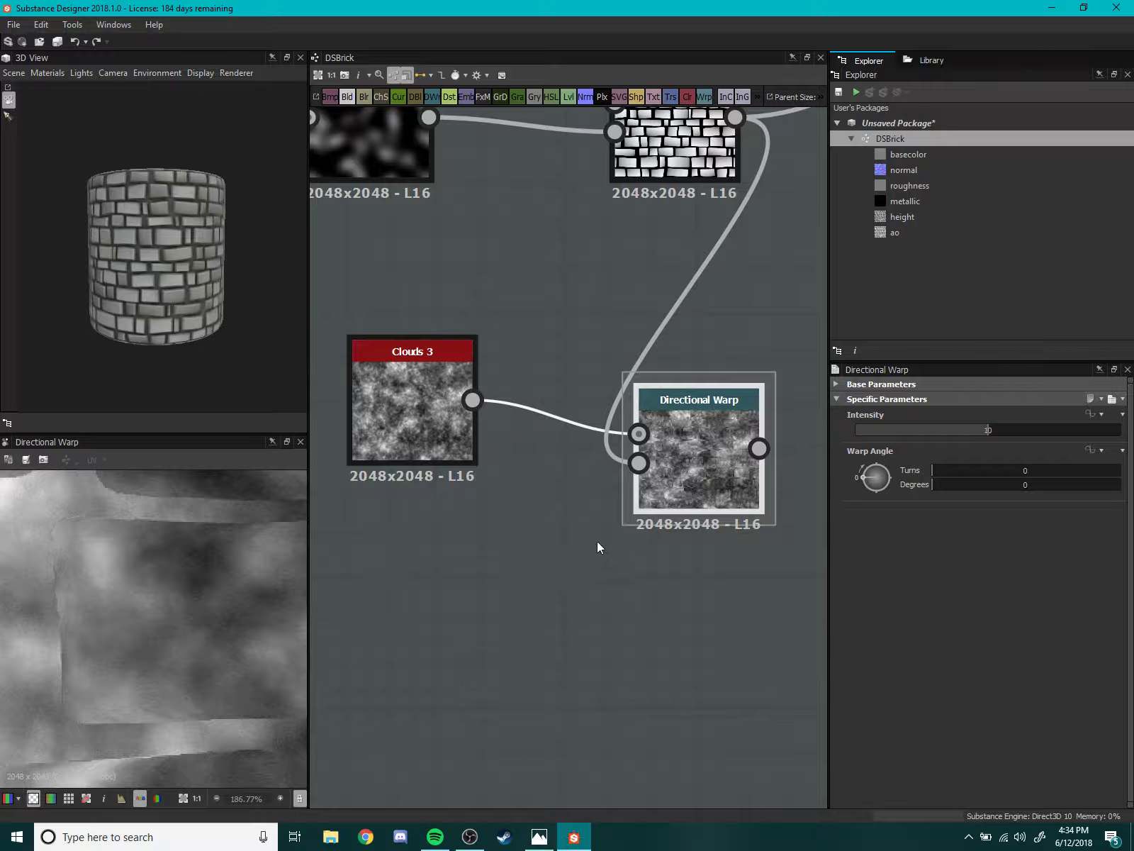
middle_drag(598, 547, 589, 581)
drag(682, 546, 590, 545)
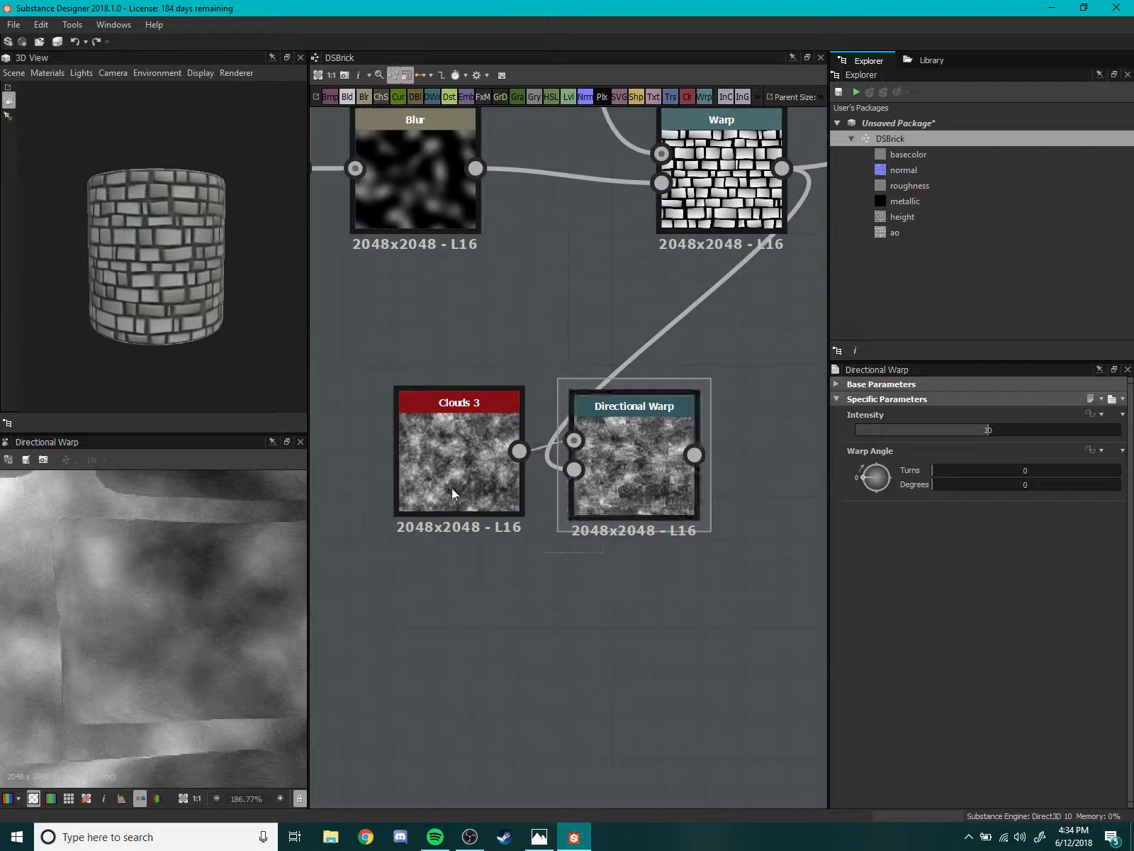
scroll(442, 514, down, 3)
scroll(610, 560, up, 2)
- Add a new Blend node fed by Directional Warp and the brick Blend output
key(space)
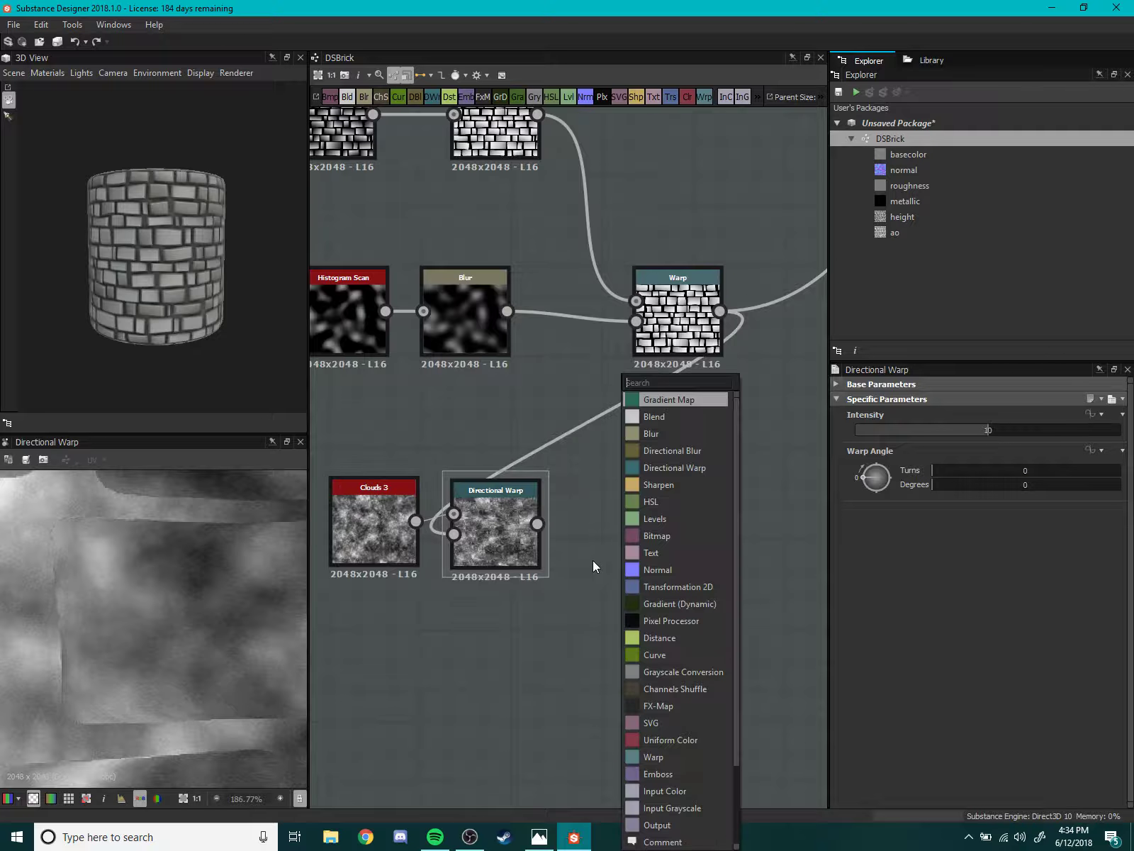
click(653, 416)
mouse_move(631, 583)
mouse_down()
mouse_move(654, 527)
mouse_move(617, 525)
mouse_up()
scroll(643, 526, down, 2)
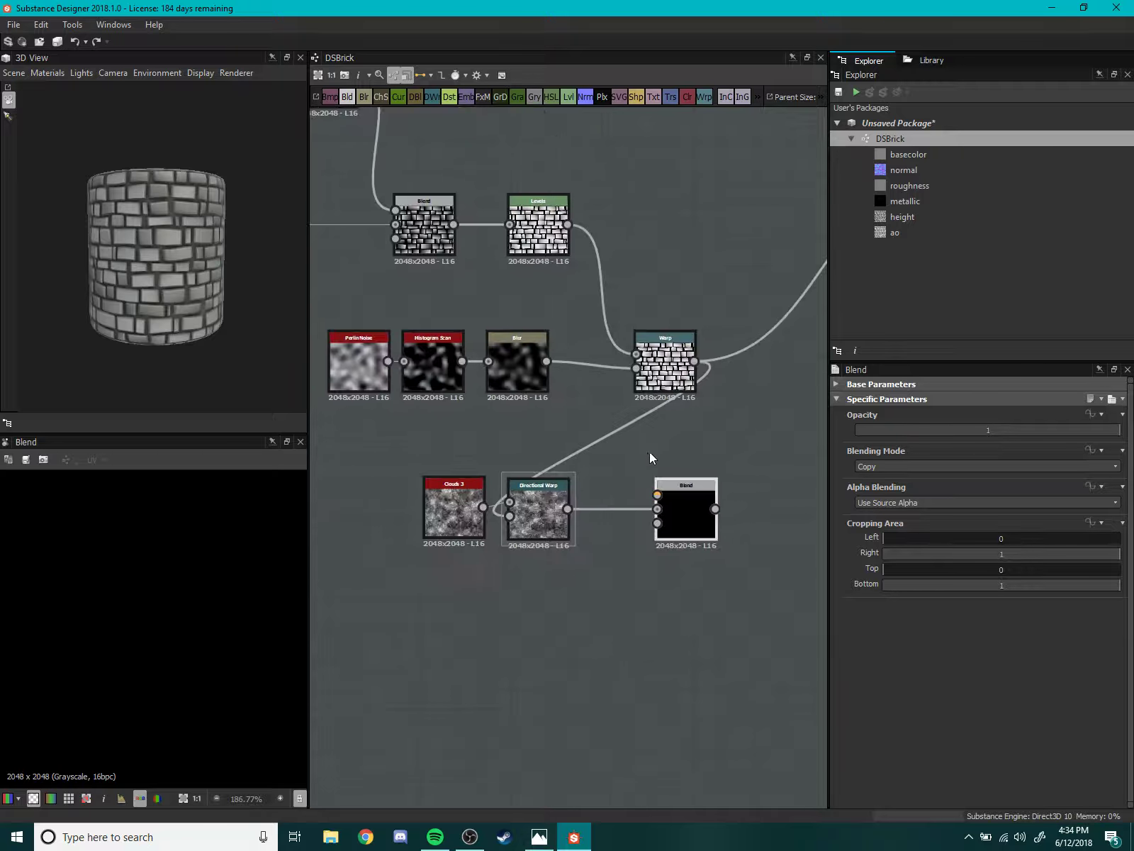
scroll(649, 451, up, 1)
middle_drag(591, 480, 578, 545)
scroll(578, 545, up, 2)
mouse_move(454, 425)
middle_down()
mouse_move(524, 462)
mouse_move(577, 392)
middle_up()
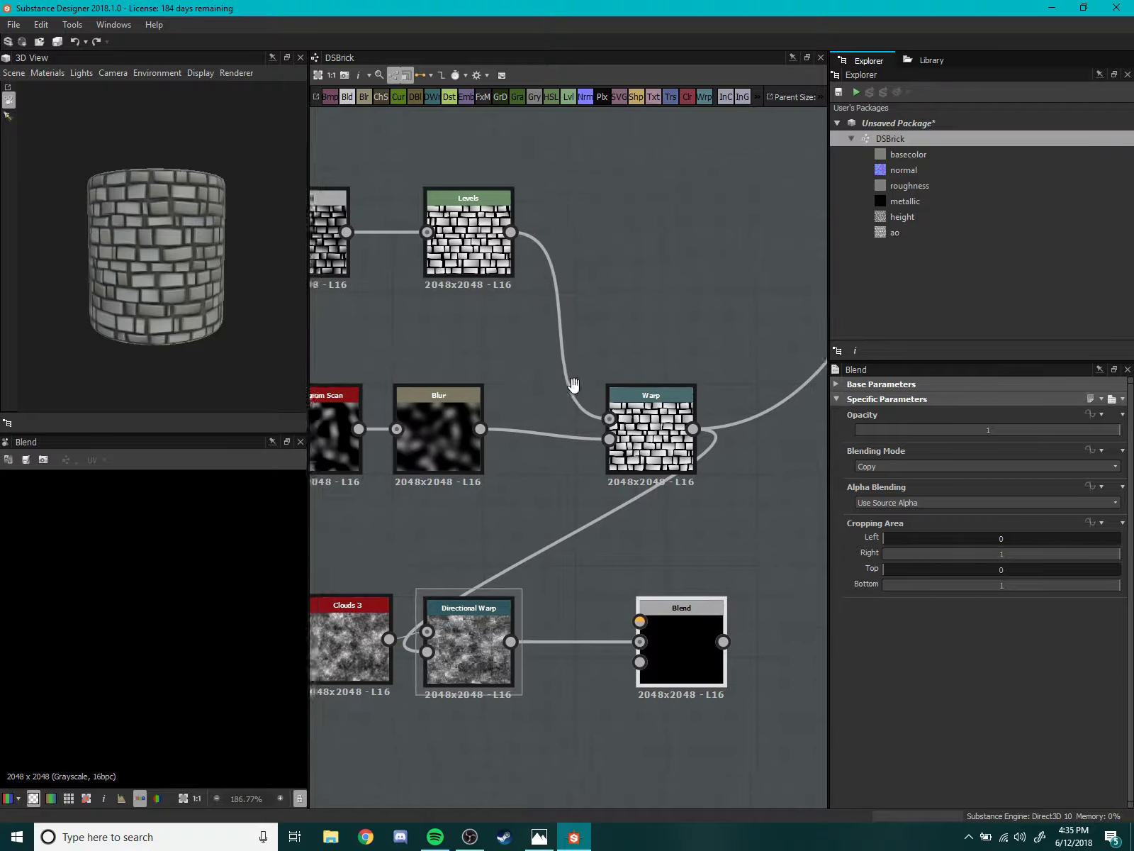
scroll(568, 396, down, 1)
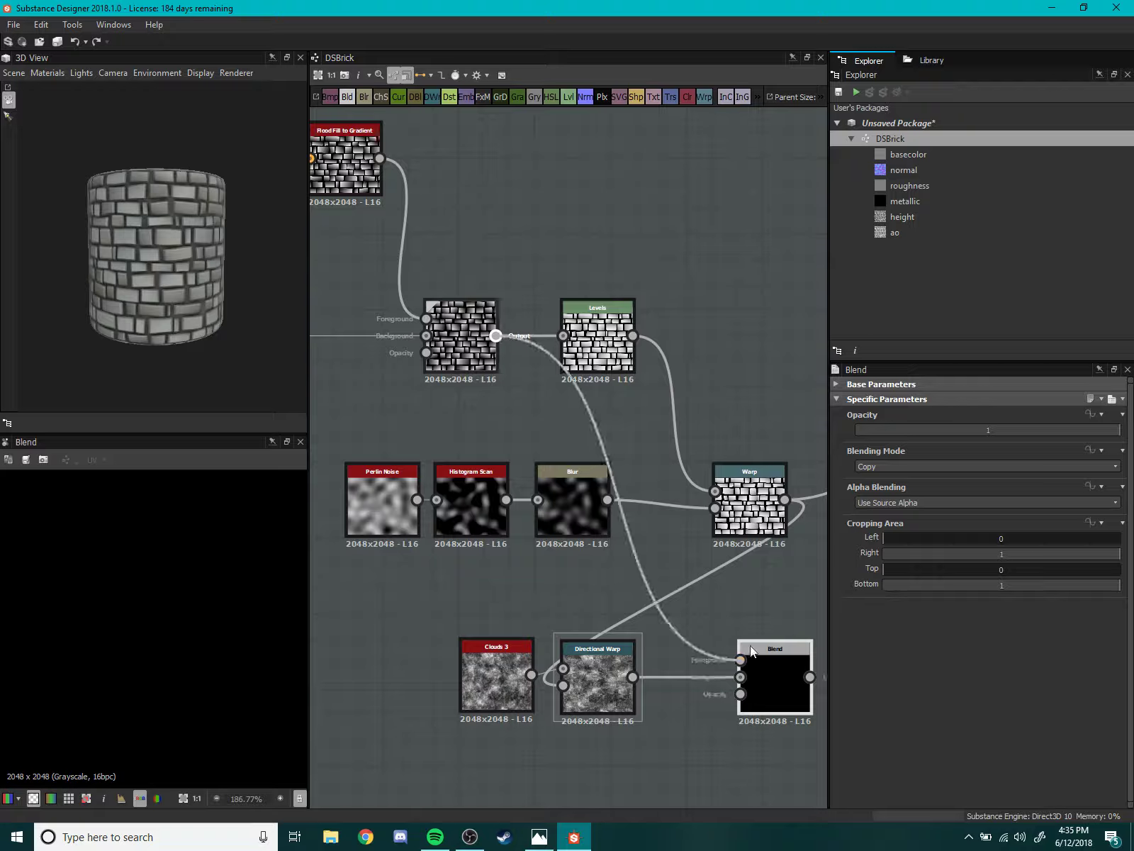
middle_drag(604, 671, 523, 525)
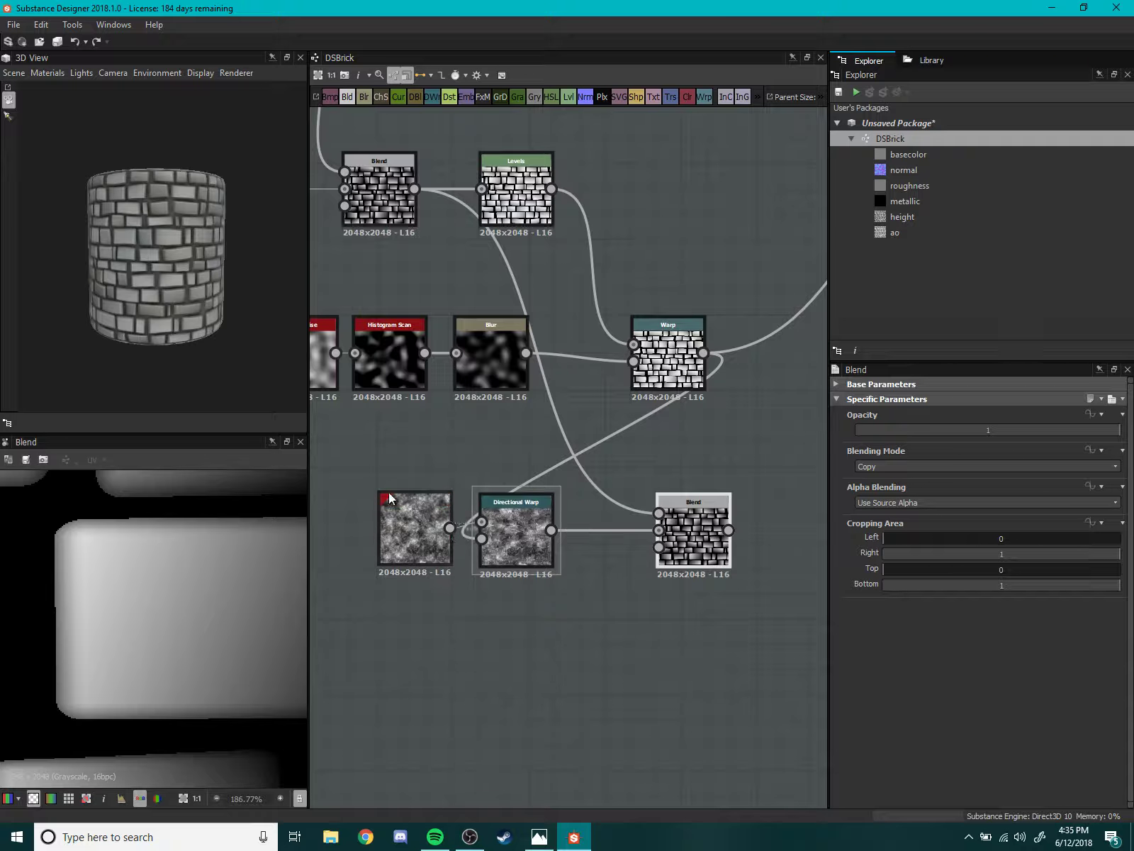
- Insert an Auto Levels node into the brick Blend link feeding the new Blend
middle_drag(661, 551, 673, 518)
right_click(671, 510)
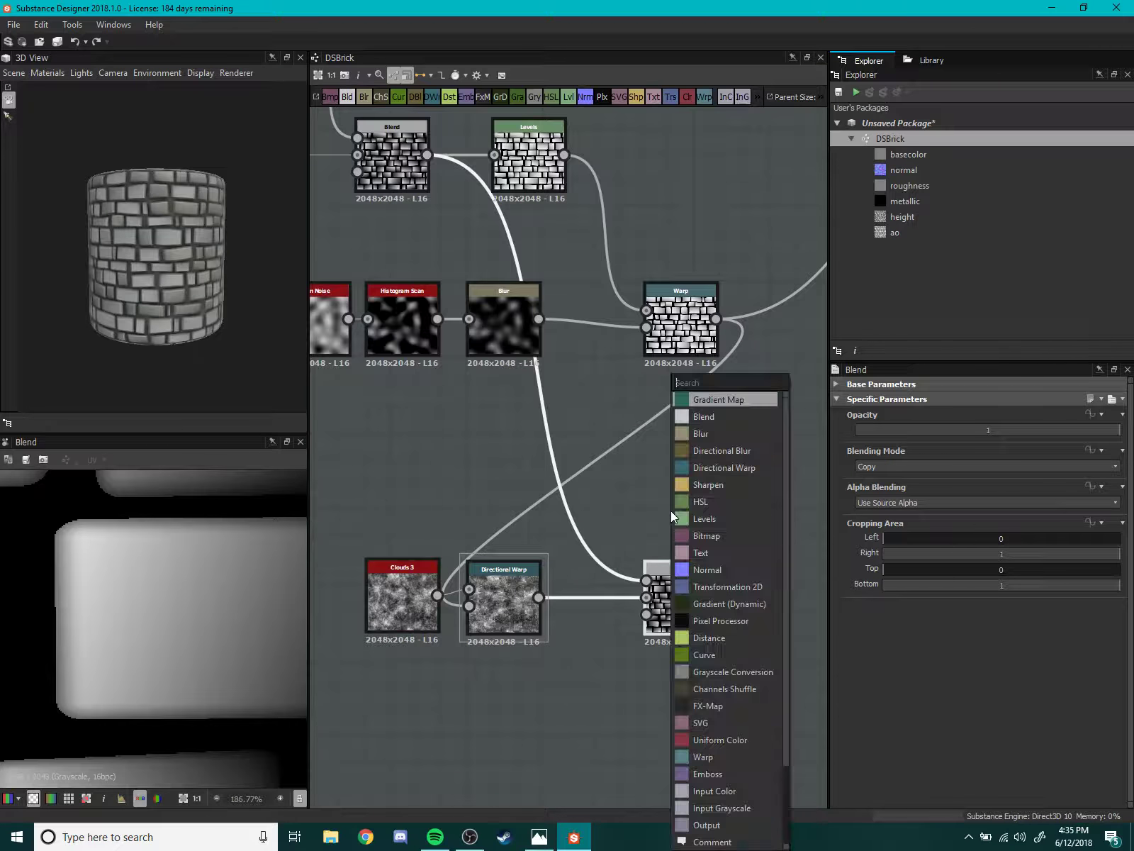
click(601, 519)
key(space)
text(auto)
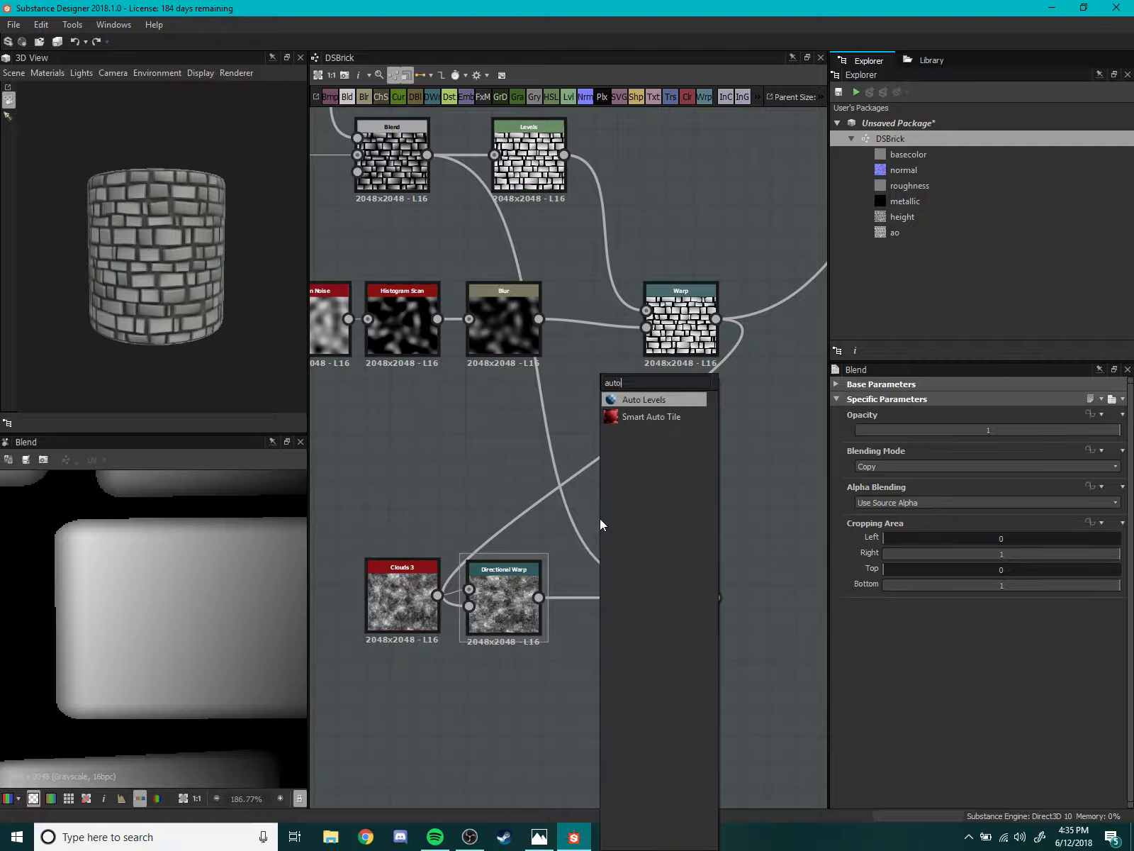
key(Return)
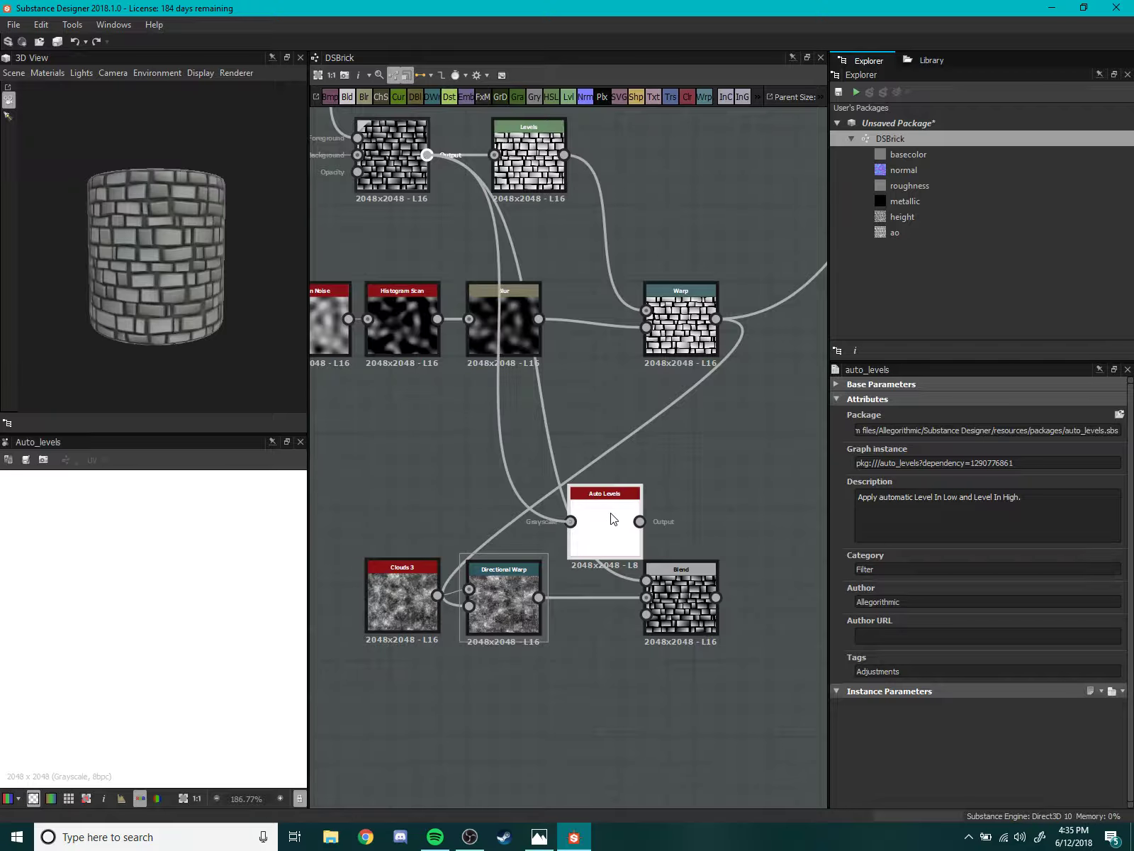
drag(613, 519, 565, 531)
scroll(218, 596, down, 5)
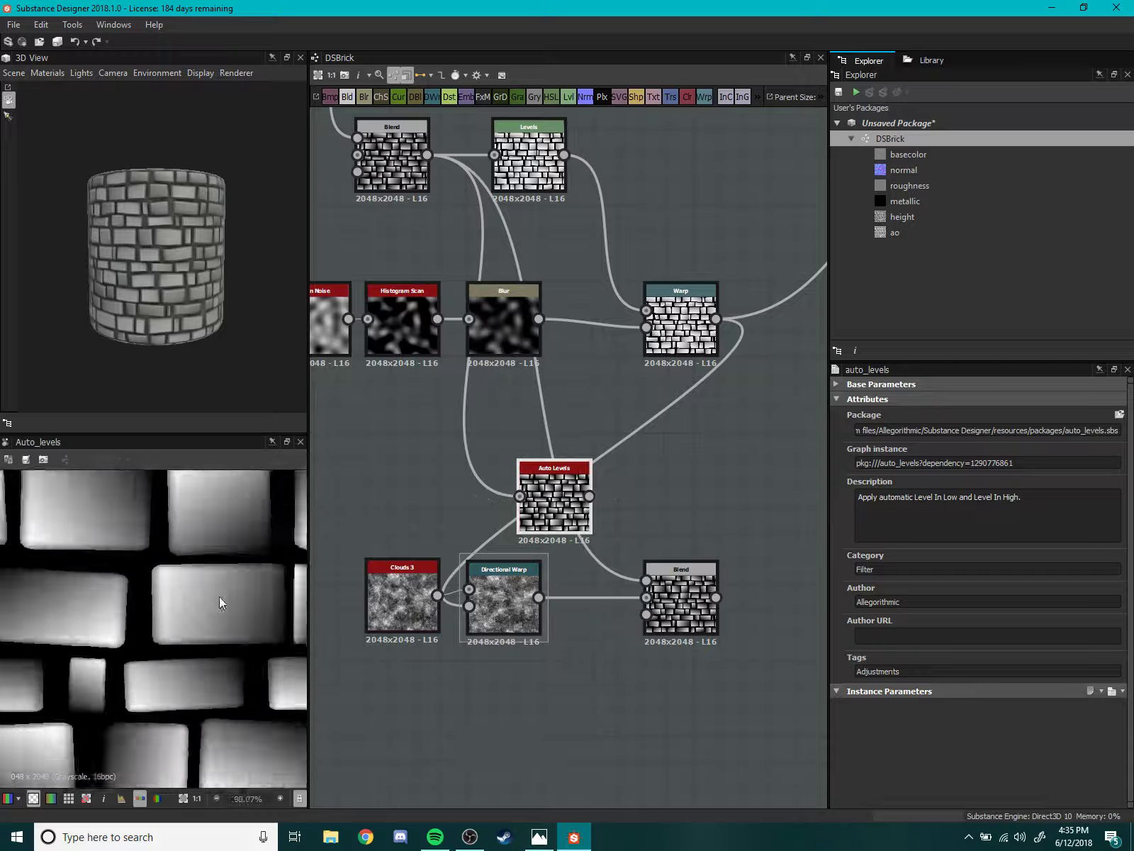
scroll(222, 594, down, 3)
scroll(625, 540, up, 3)
scroll(492, 372, up, 2)
drag(491, 372, 520, 372)
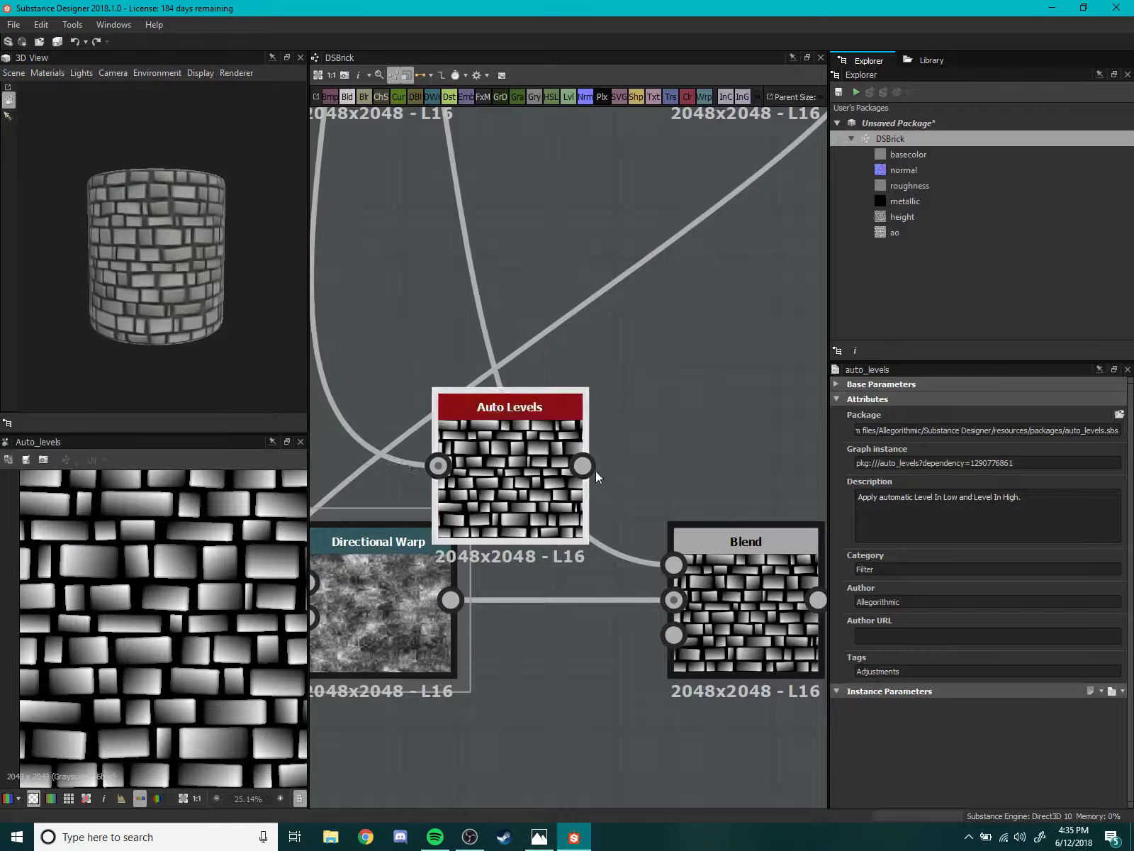
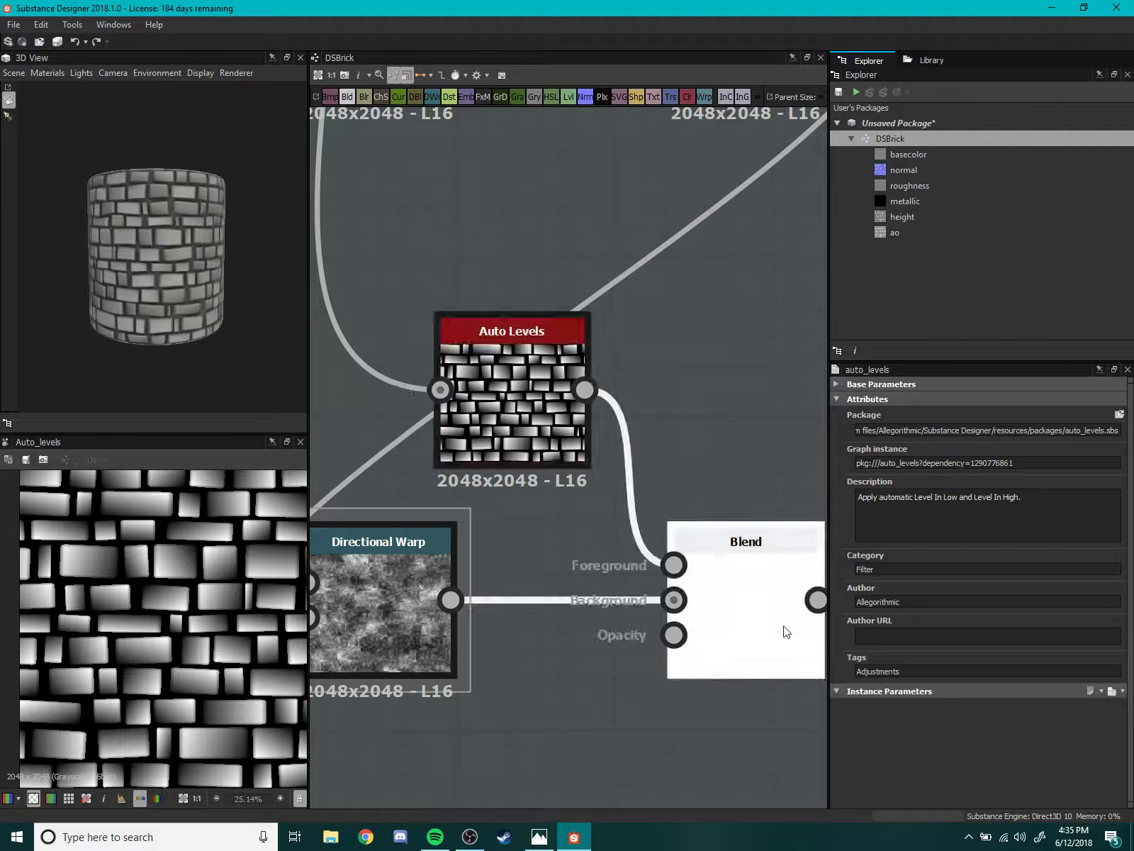
- Switch the Blend node's Blending Mode to Multiply
double_click(738, 609)
scroll(327, 410, down, 3)
scroll(220, 607, down, 4)
scroll(220, 609, up, 2)
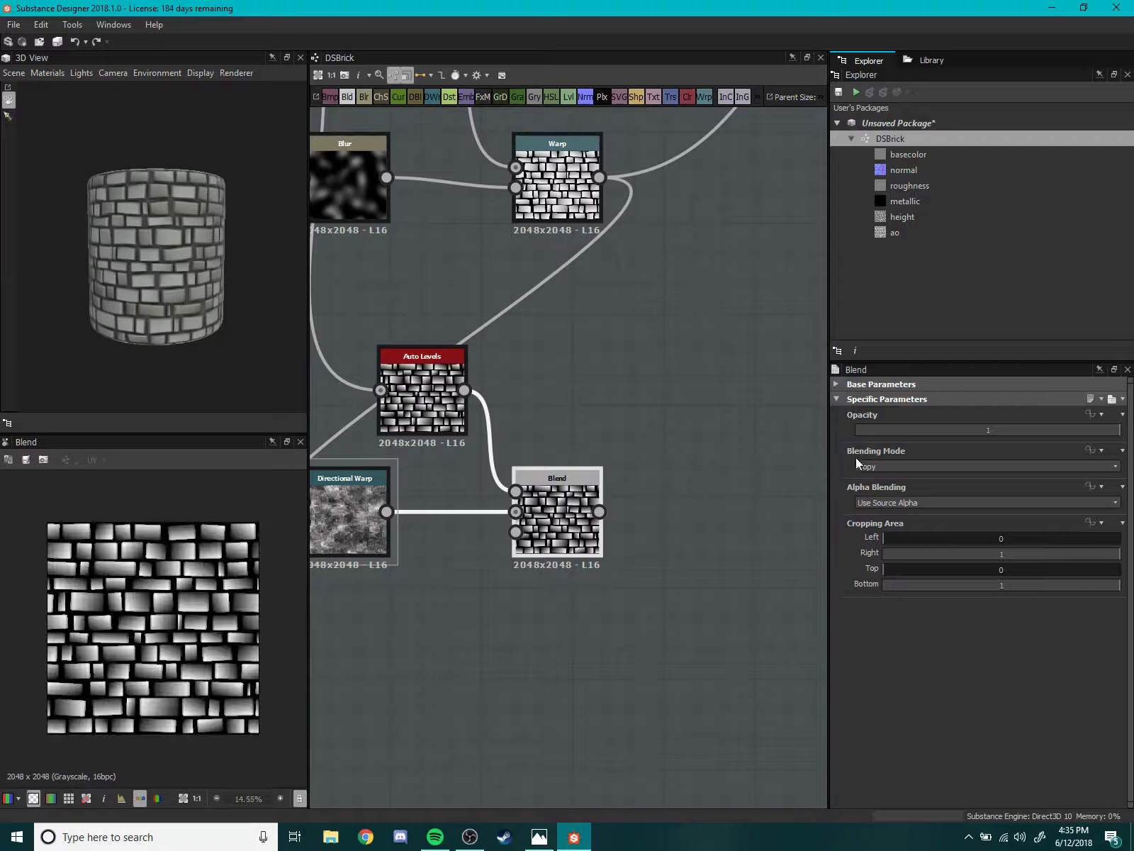
click(891, 467)
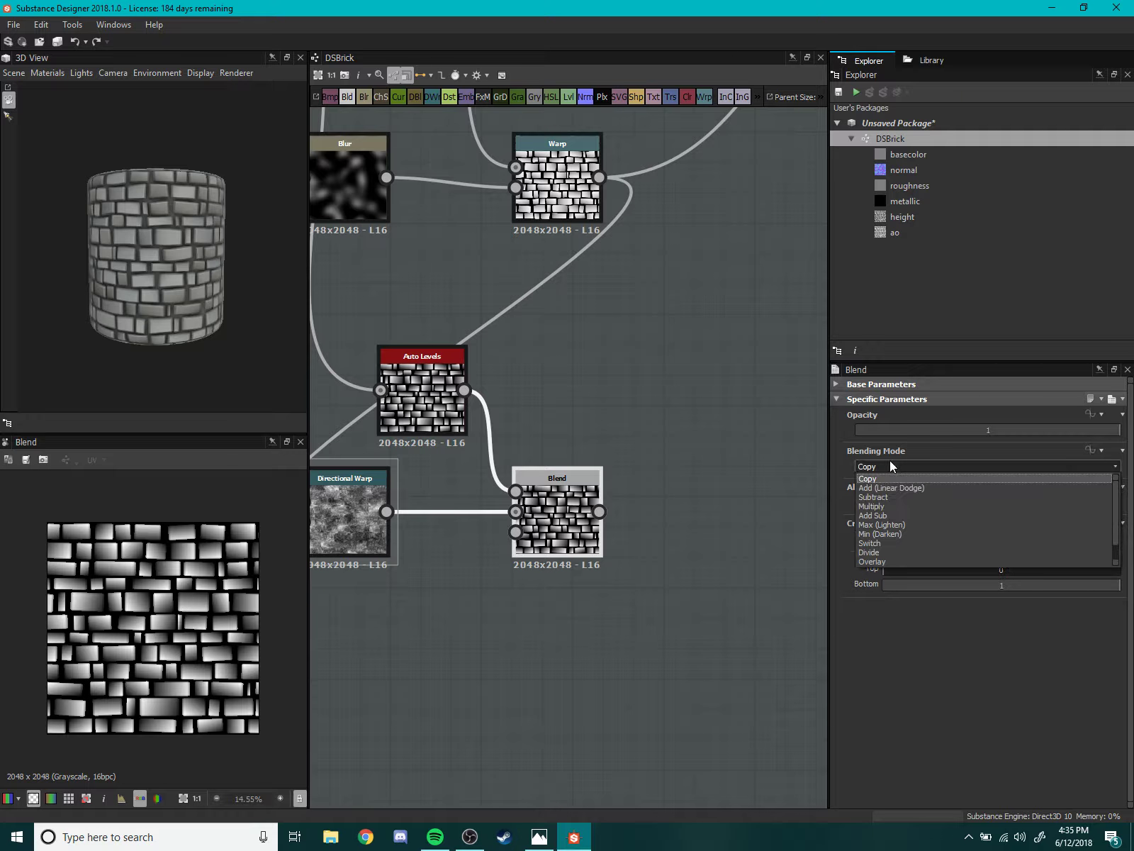
click(880, 506)
scroll(238, 582, up, 6)
scroll(168, 602, up, 5)
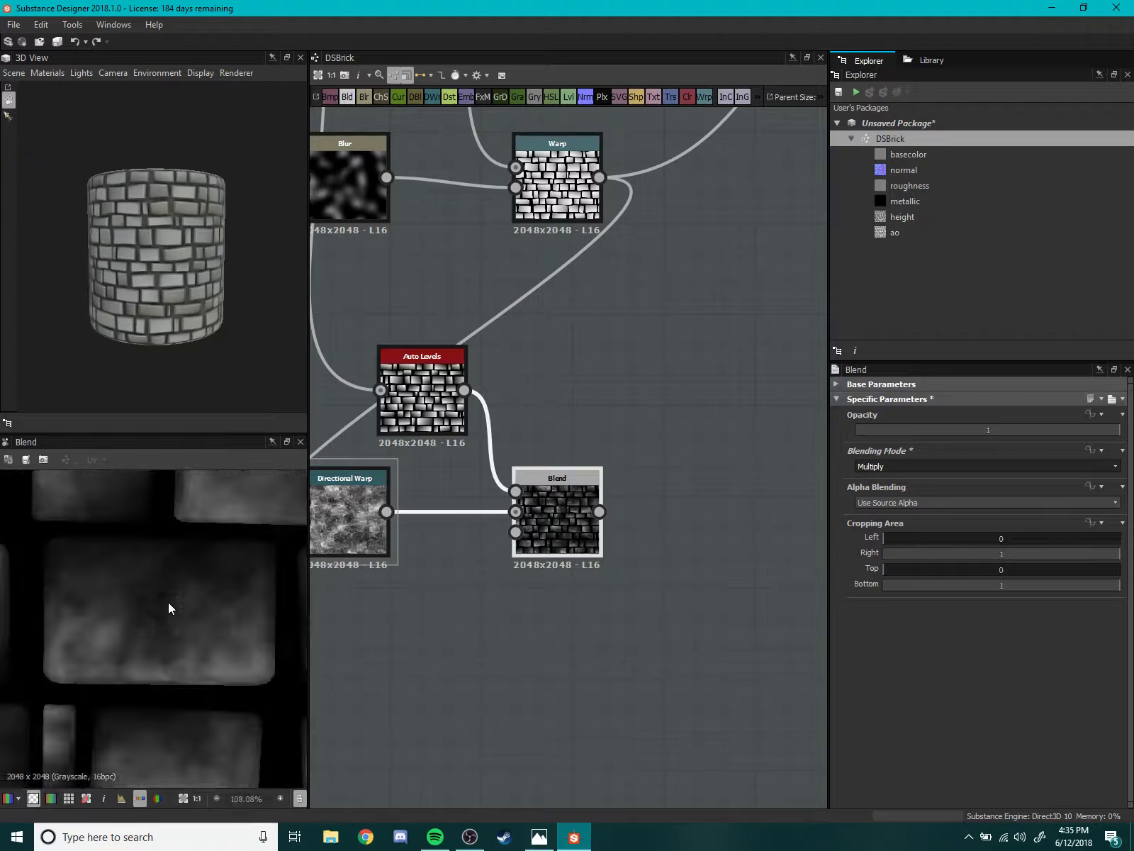
scroll(117, 593, down, 5)
scroll(130, 614, down, 3)
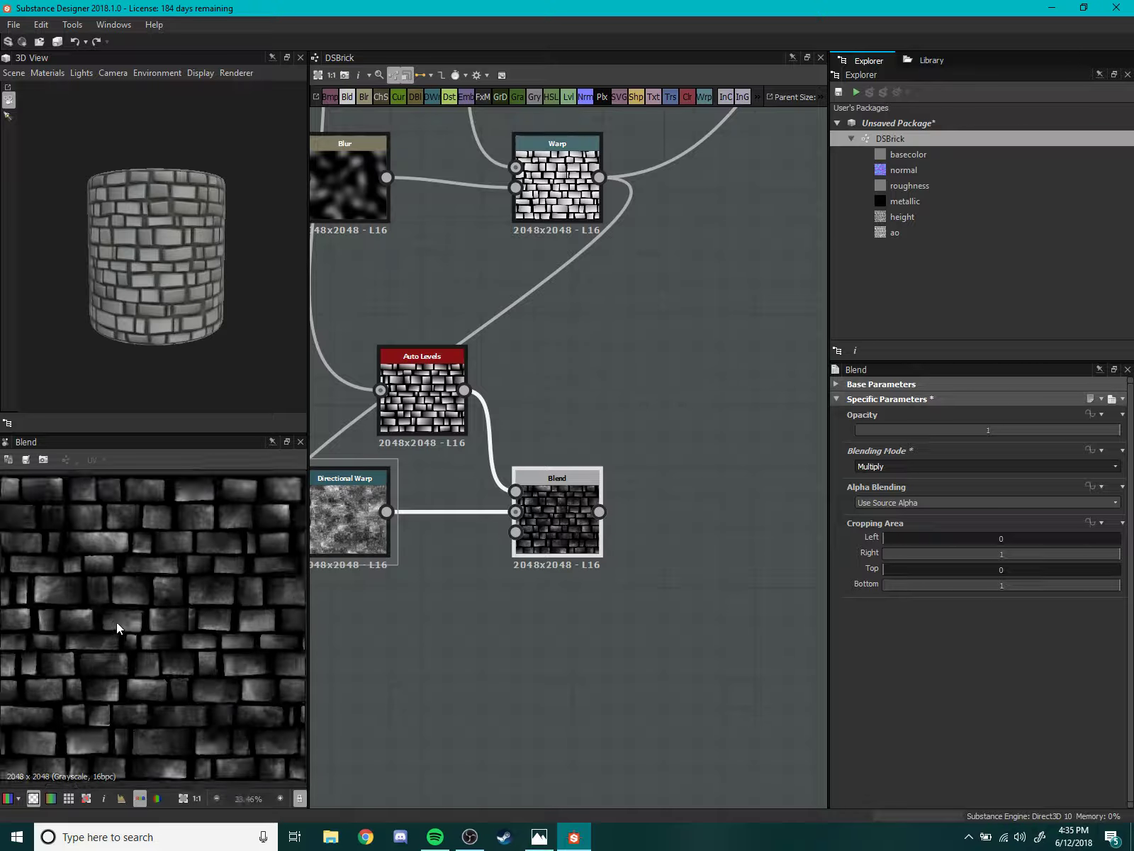
scroll(118, 634, down, 2)
scroll(117, 647, down, 1)
- Move Auto Levels up-left and the Blend node beside Directional Warp, closer together
mouse_move(625, 536)
middle_down()
mouse_move(626, 470)
mouse_move(704, 496)
middle_up()
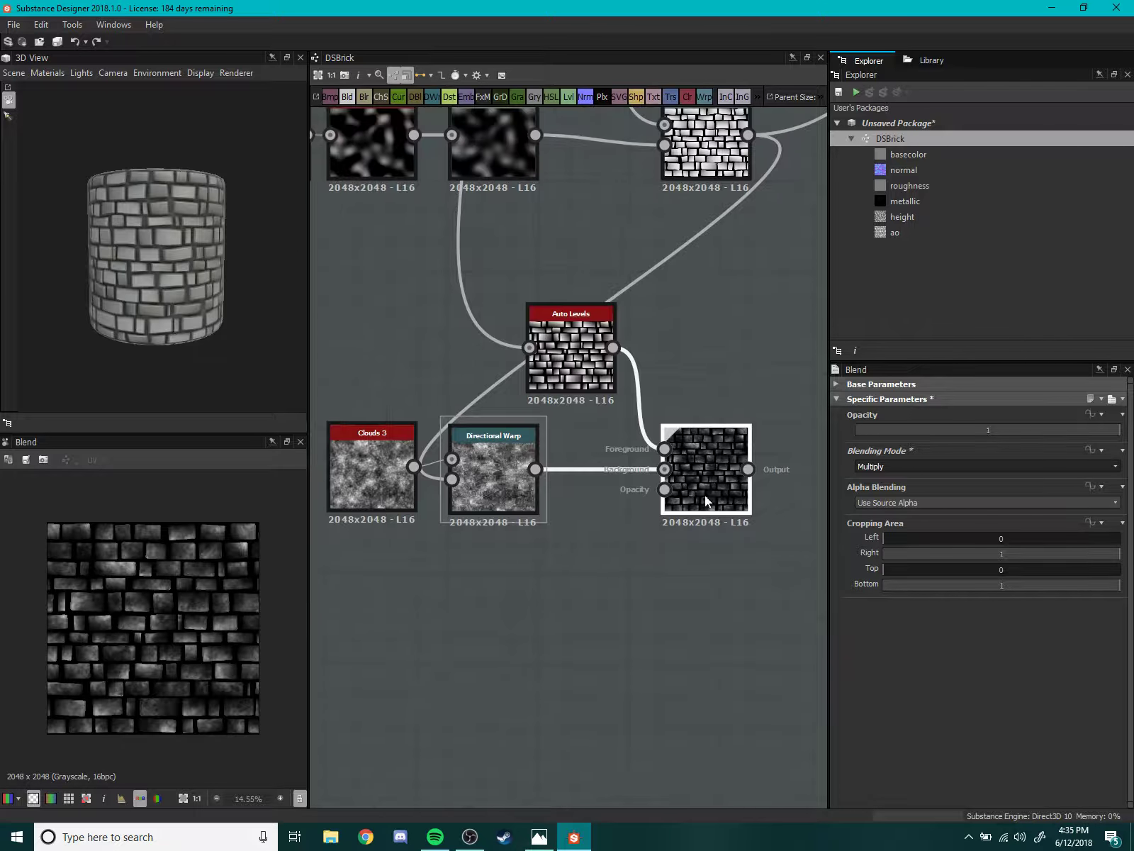
drag(548, 364, 470, 333)
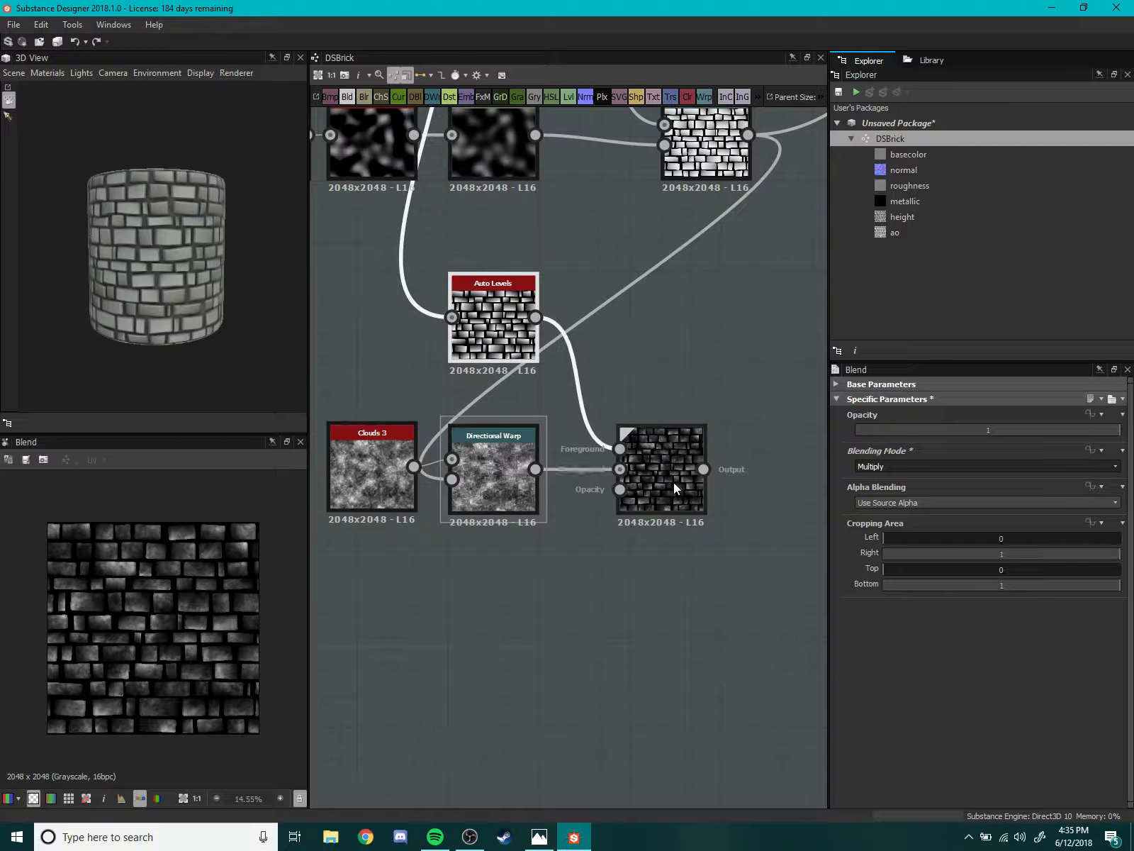
drag(672, 482, 626, 474)
scroll(207, 599, up, 3)
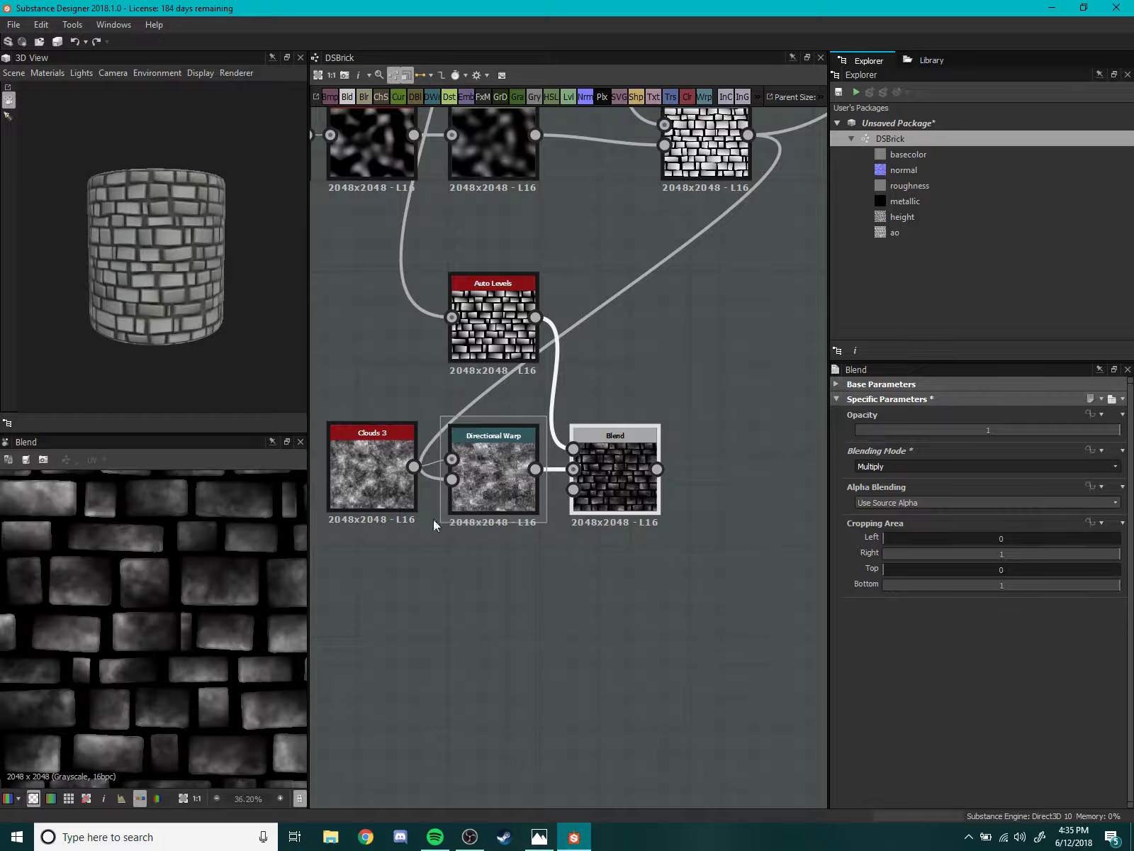
scroll(595, 473, down, 3)
scroll(592, 537, up, 3)
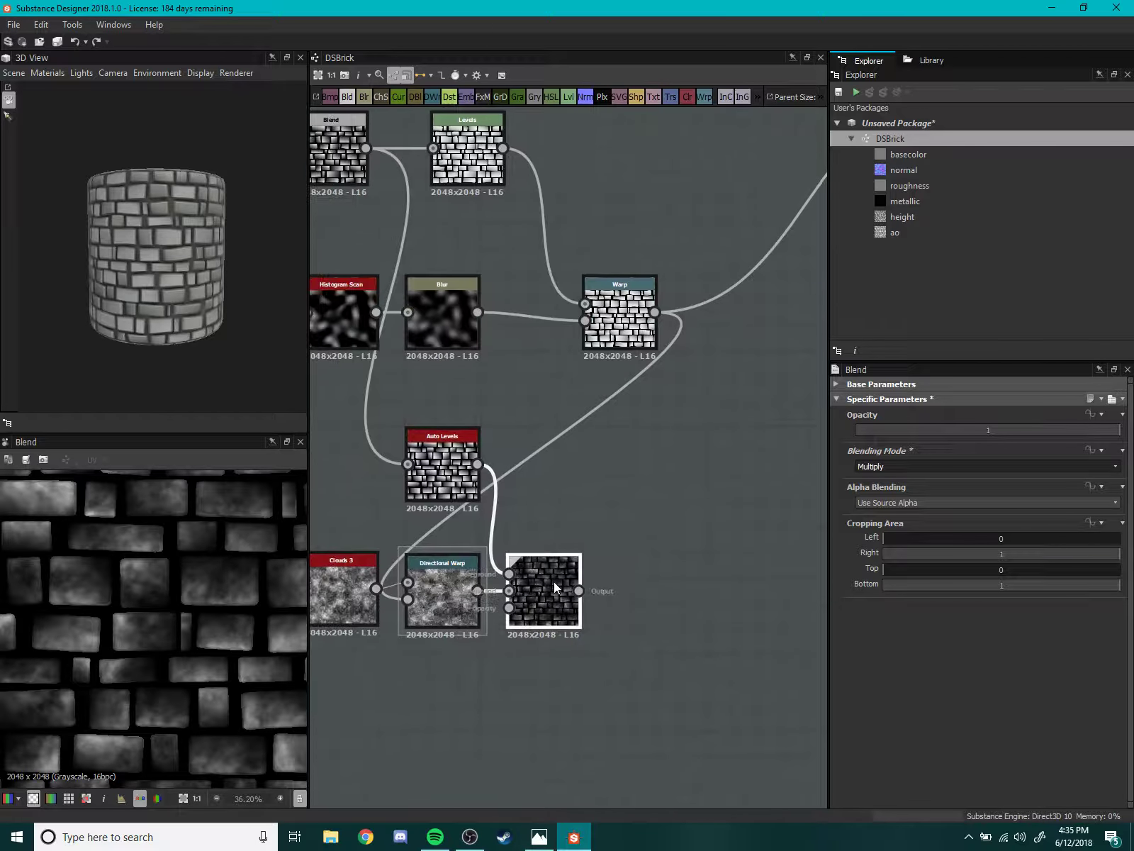
mouse_move(640, 477)
middle_down()
mouse_move(612, 508)
mouse_move(637, 466)
middle_up()
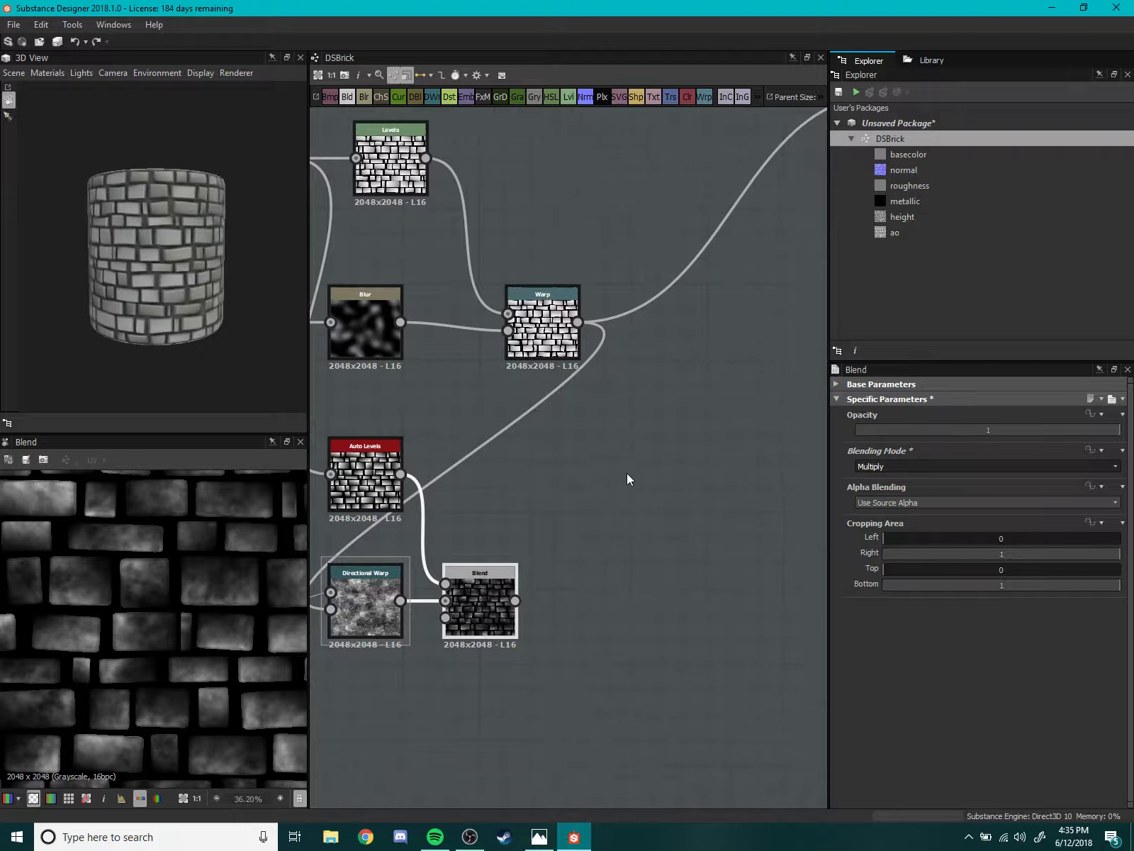
- Add a Subtract-mode Blend with Warp as Background and the first Blend as Foreground
key(space)
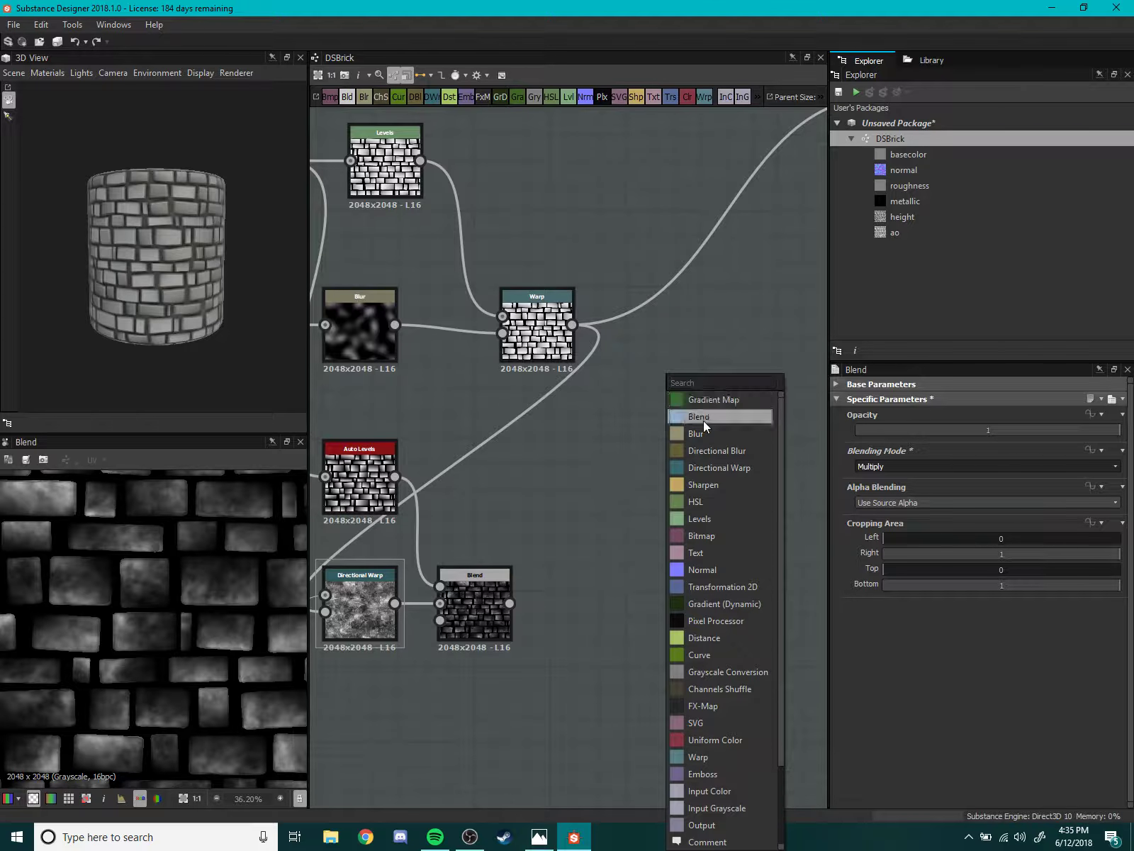
click(704, 418)
middle_drag(668, 421, 653, 462)
mouse_move(555, 367)
mouse_down()
mouse_move(689, 493)
mouse_move(684, 552)
mouse_move(676, 527)
mouse_up()
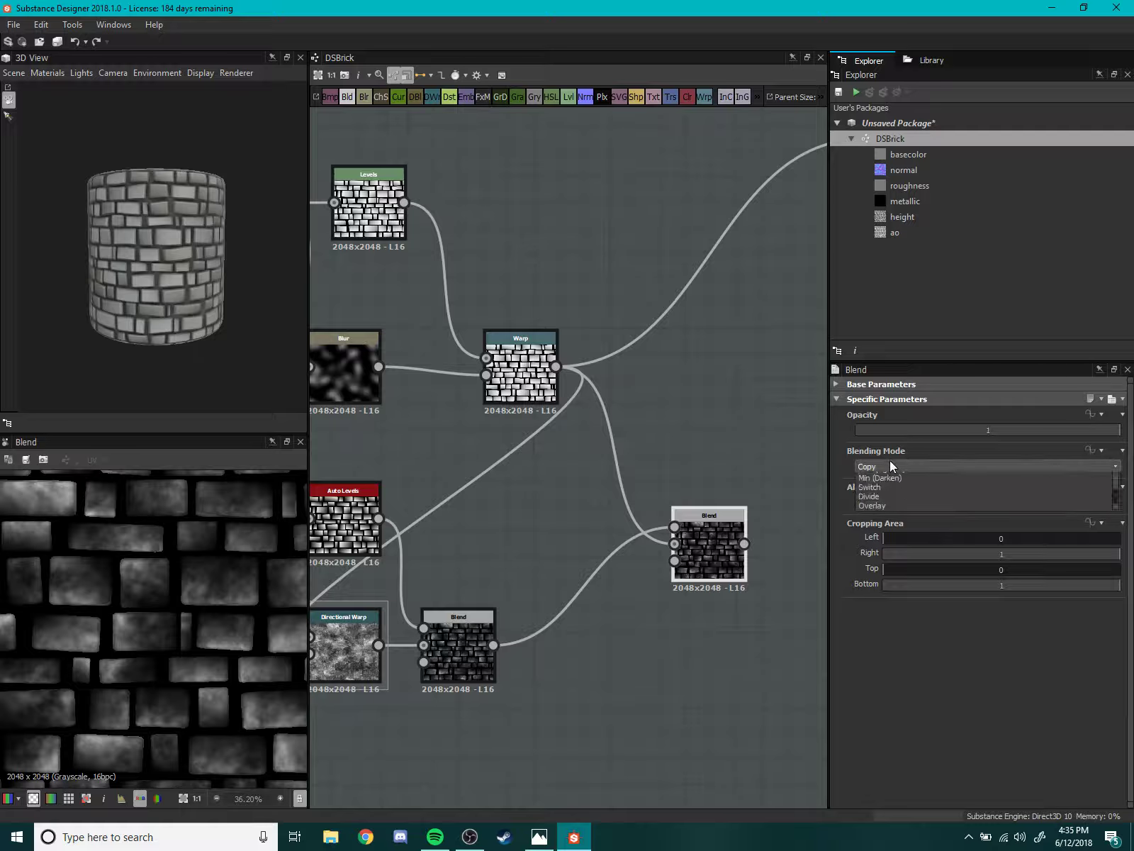
click(893, 496)
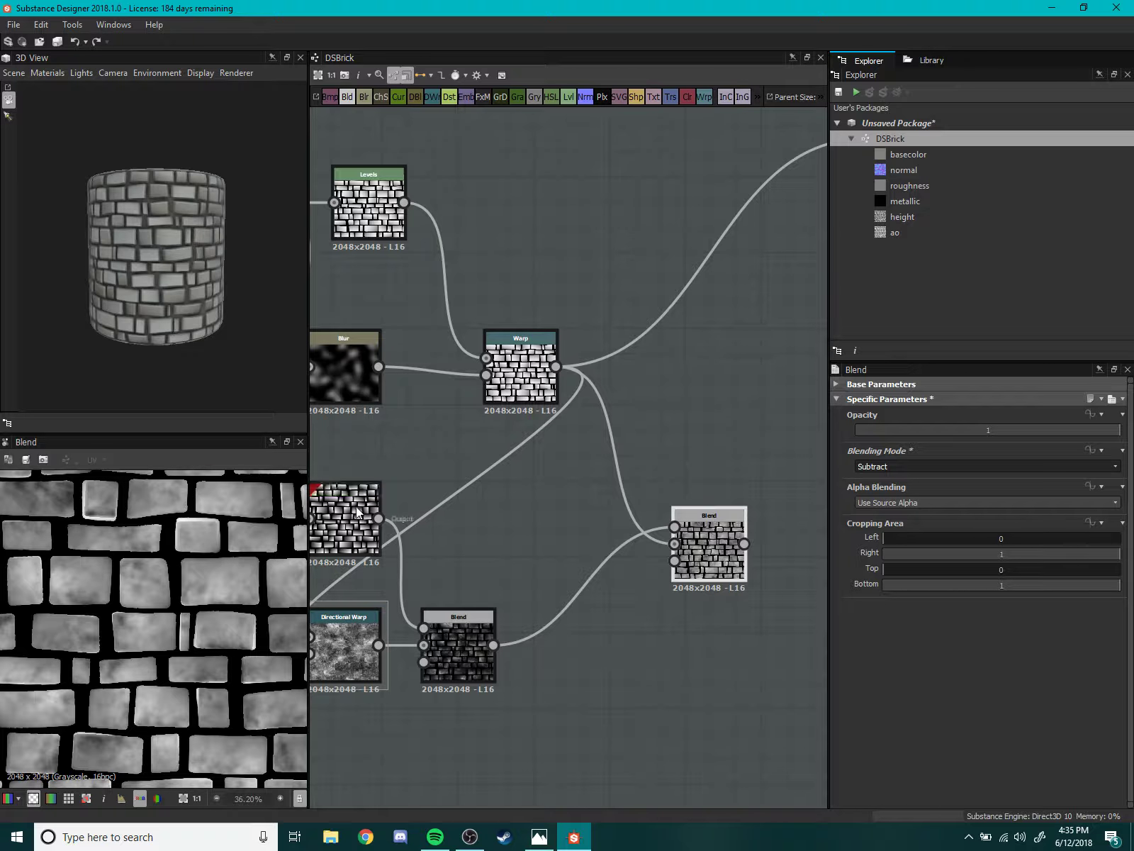
scroll(753, 501, down, 2)
- Place the new Subtract Blend node beside the Warp node
mouse_move(592, 602)
mouse_down()
mouse_move(557, 561)
mouse_move(533, 486)
mouse_up()
middle_drag(562, 485, 523, 565)
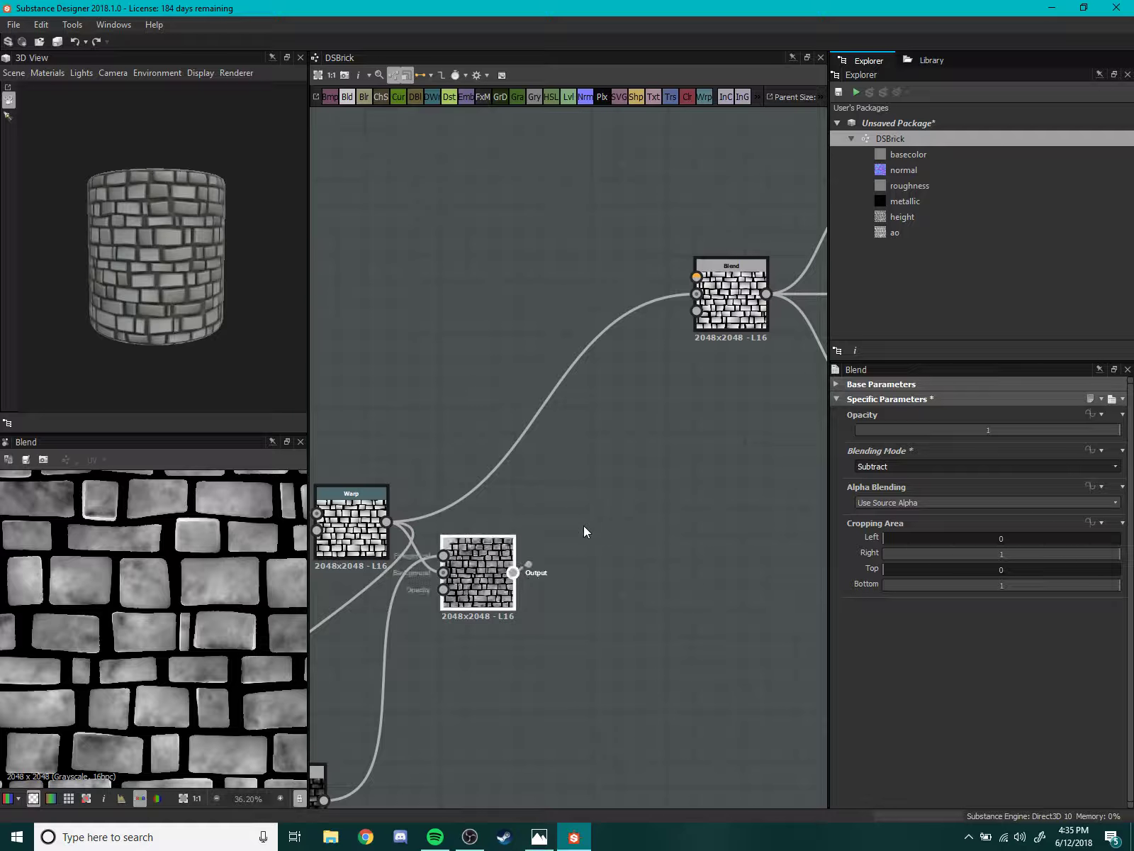
scroll(189, 284, up, 1)
scroll(167, 307, up, 3)
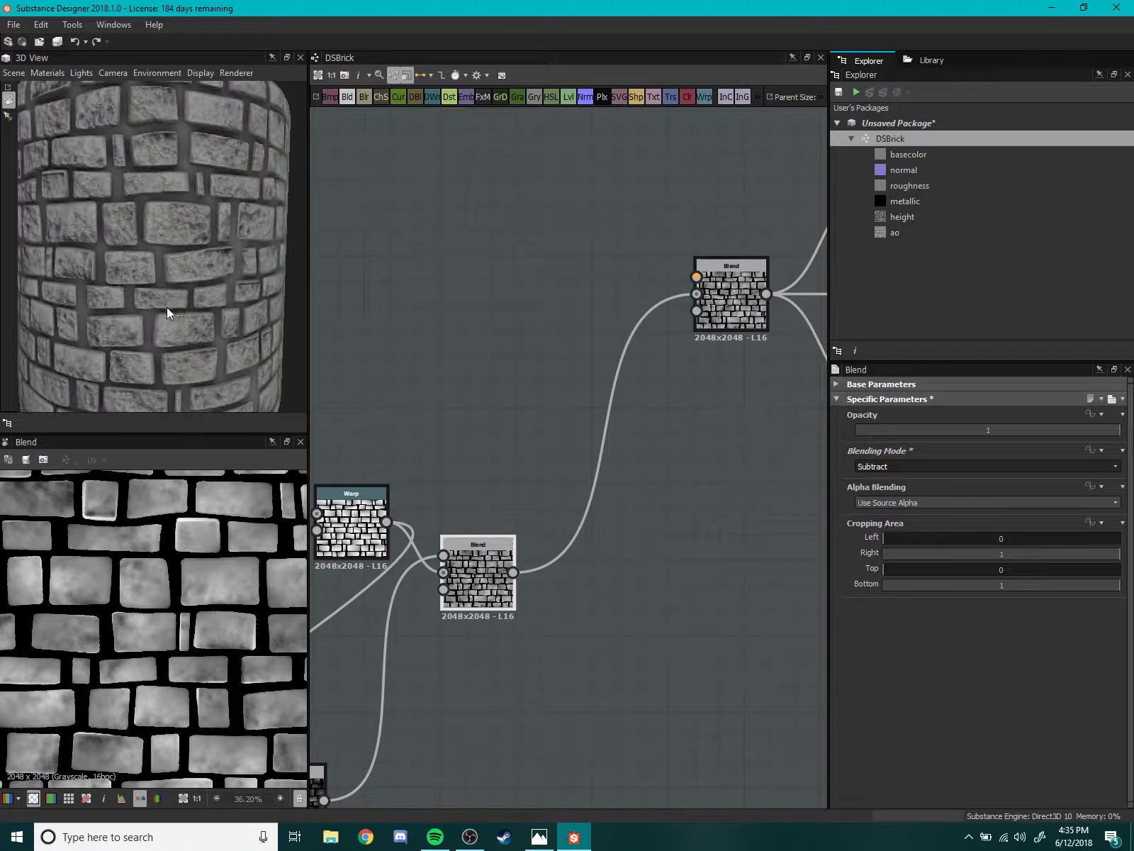
scroll(153, 297, up, 2)
scroll(158, 271, up, 2)
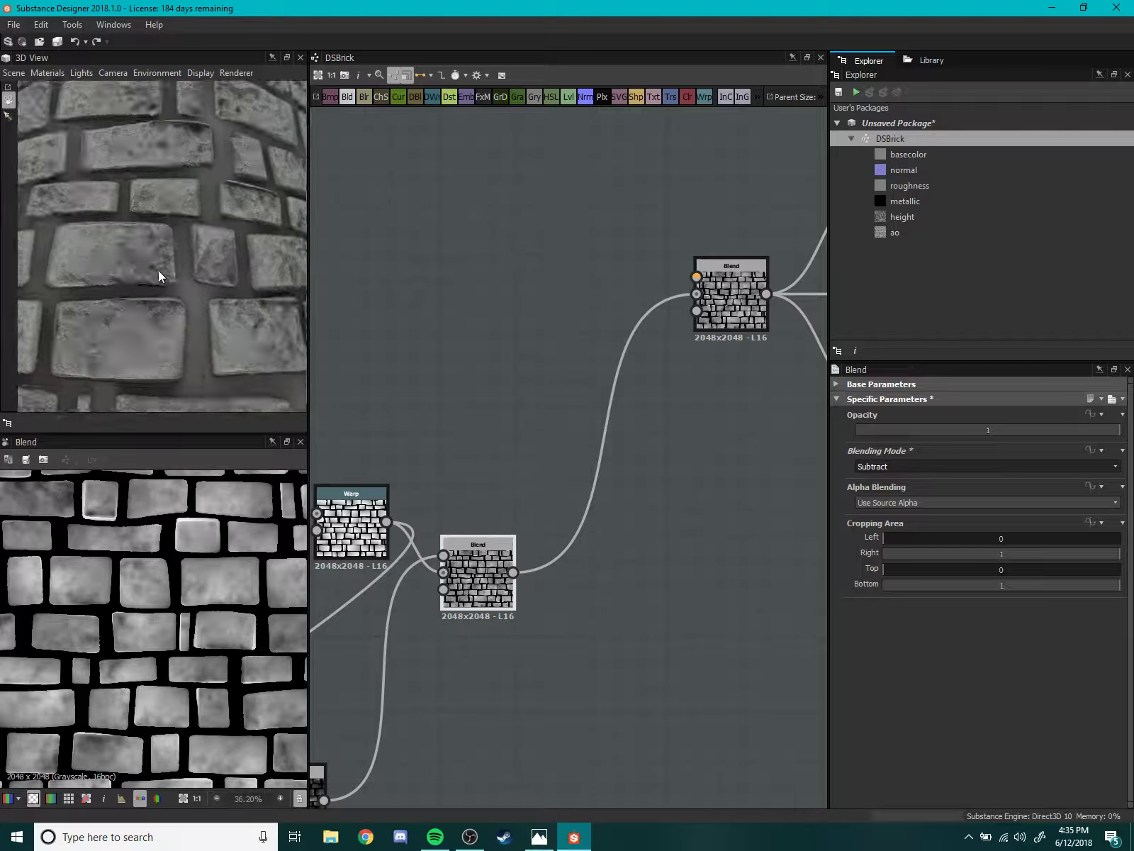
- Orbit the 3D preview for a close look at a brick on the cylinder
mouse_move(158, 270)
mouse_down()
mouse_move(233, 353)
mouse_move(170, 306)
mouse_move(171, 358)
mouse_up()
scroll(203, 314, up, 3)
scroll(203, 321, down, 3)
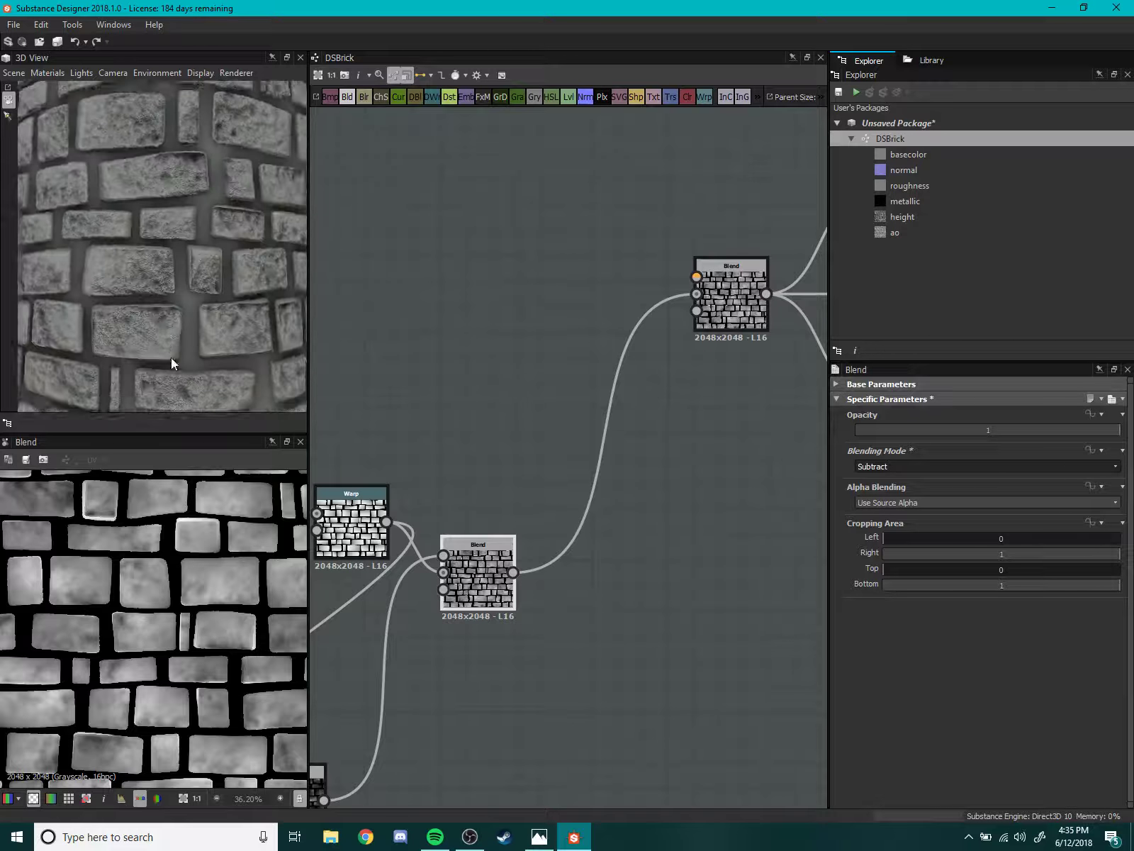
scroll(162, 319, down, 3)
scroll(249, 335, down, 2)
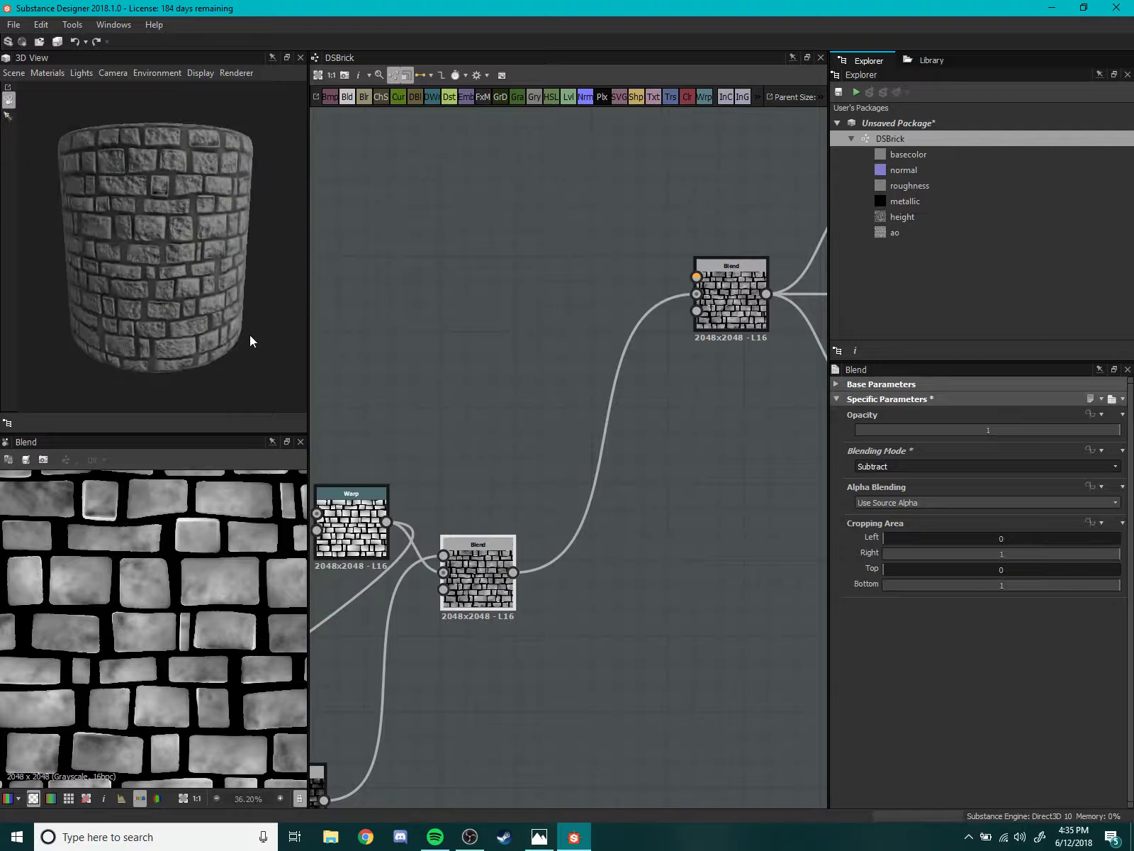
scroll(209, 299, up, 1)
mouse_move(210, 299)
mouse_down()
mouse_move(172, 274)
mouse_move(183, 262)
mouse_move(211, 318)
mouse_move(254, 291)
mouse_move(165, 288)
mouse_move(187, 246)
mouse_move(208, 239)
mouse_move(176, 260)
mouse_up()
scroll(181, 262, up, 2)
scroll(153, 254, down, 2)
- Turn the 3D preview to show the curved, pitted brick wall
scroll(176, 260, up, 3)
scroll(176, 272, up, 2)
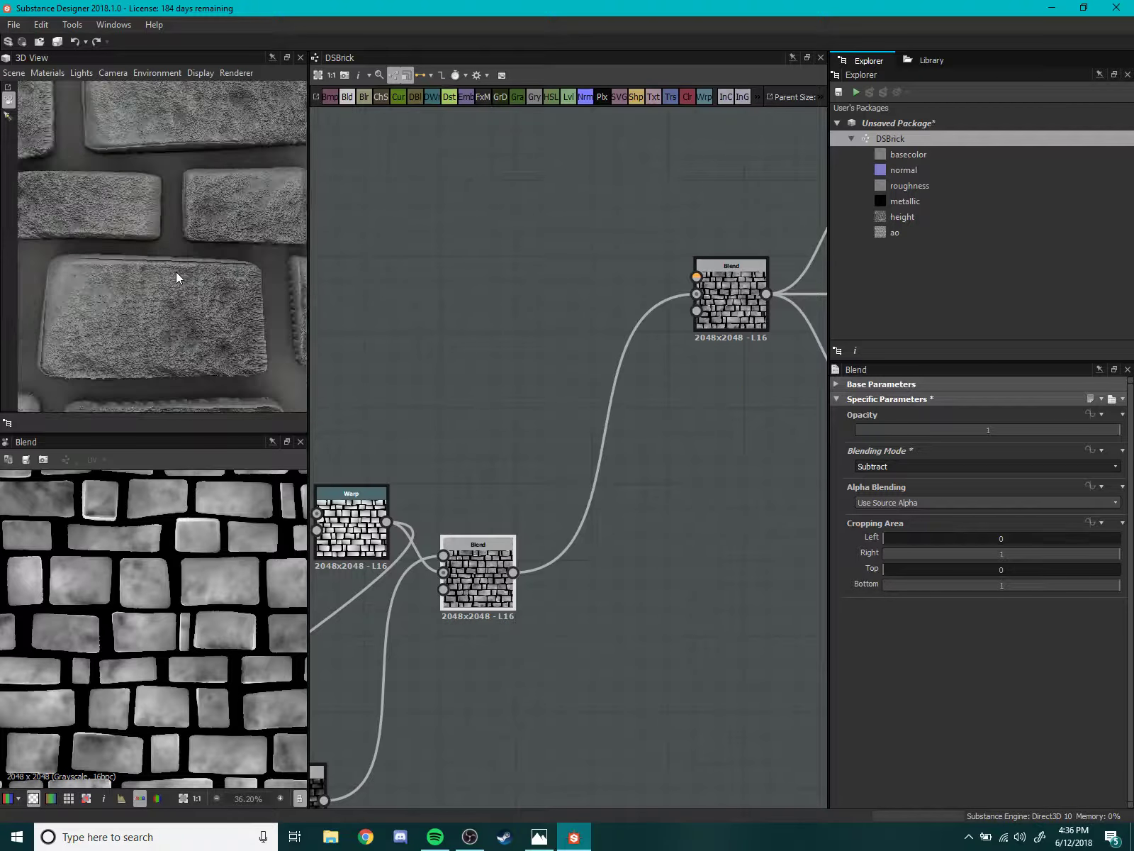
scroll(176, 271, up, 2)
scroll(210, 282, up, 2)
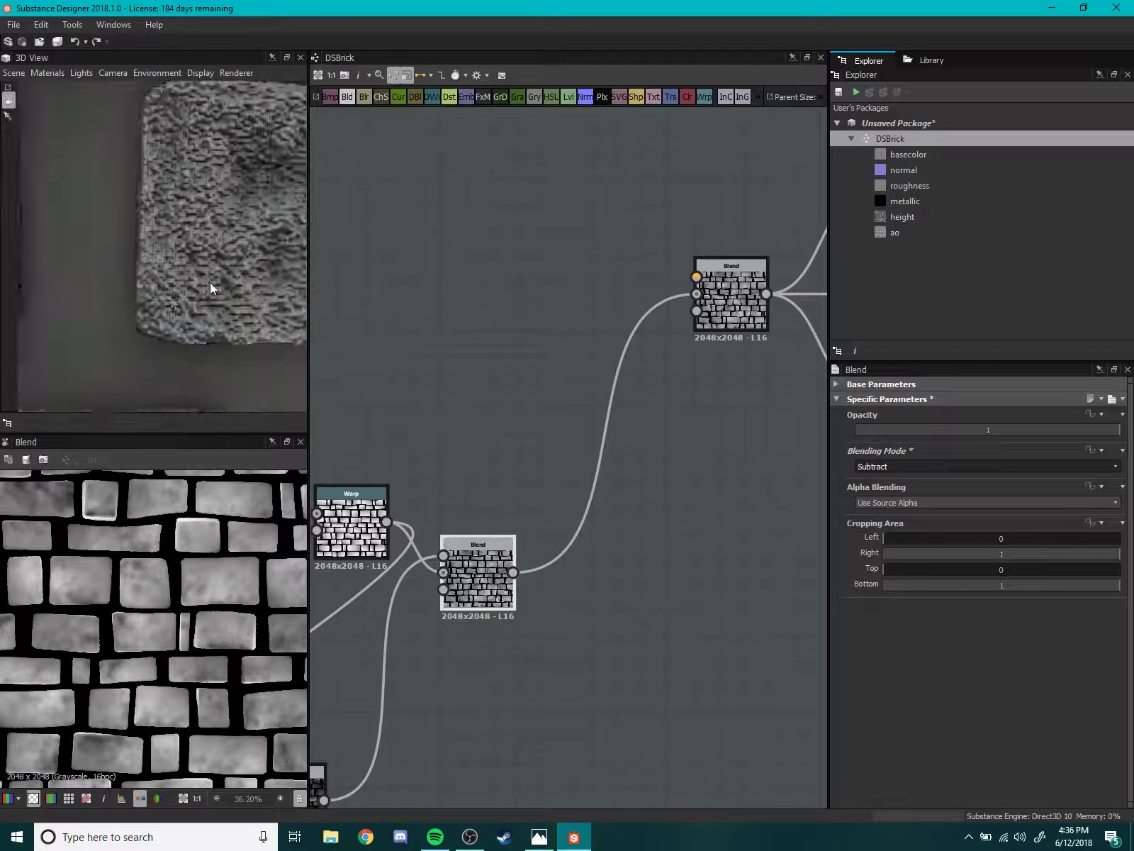
scroll(211, 282, down, 3)
drag(232, 292, 214, 261)
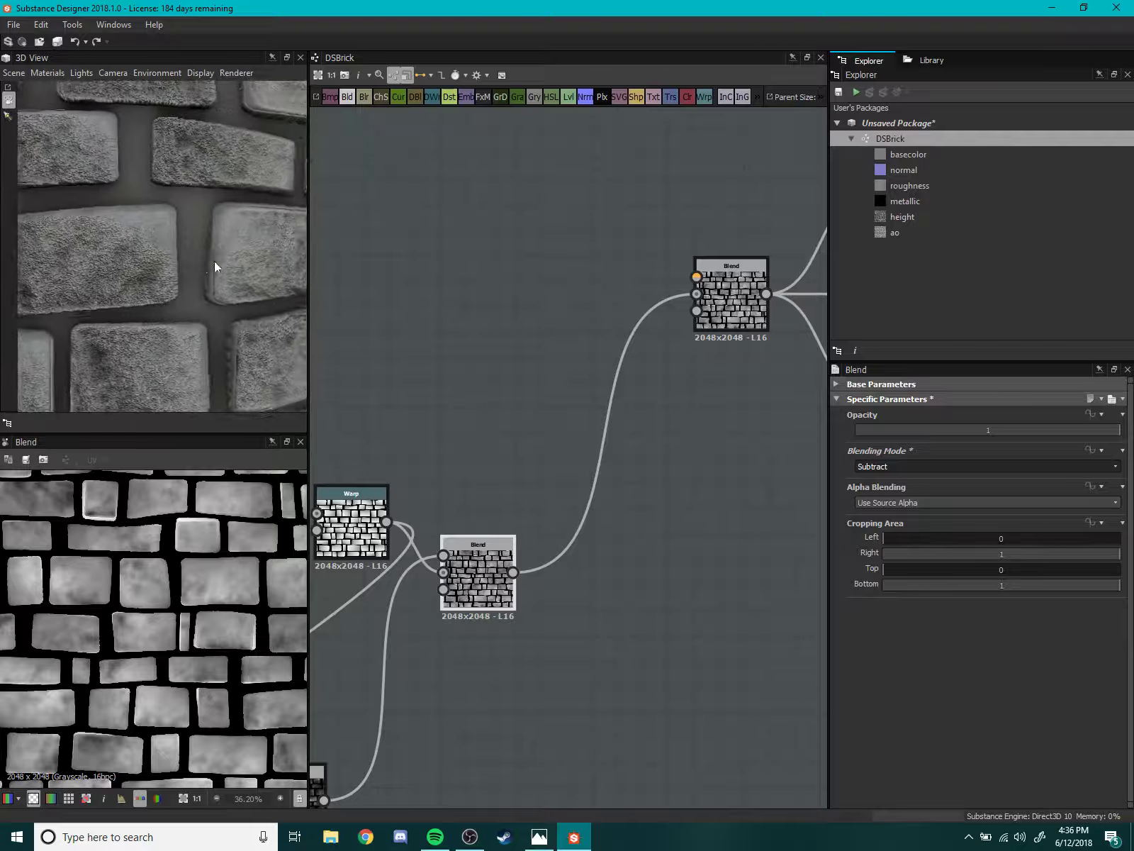
scroll(214, 261, down, 3)
- Recentre the graph view on the Warp and new Blend nodes
middle_drag(447, 407, 551, 405)
scroll(551, 405, up, 1)
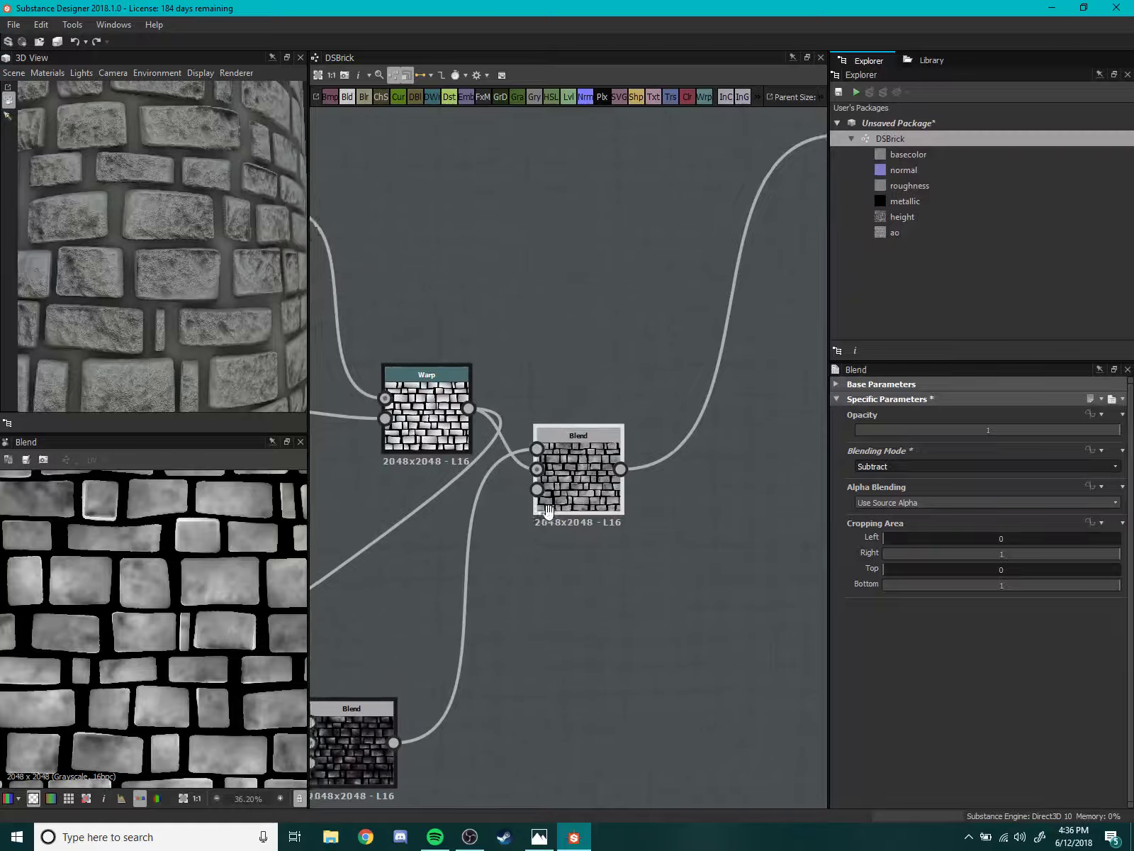
scroll(640, 480, up, 1)
middle_drag(639, 479, 548, 457)
scroll(547, 457, up, 1)
middle_drag(605, 423, 661, 453)
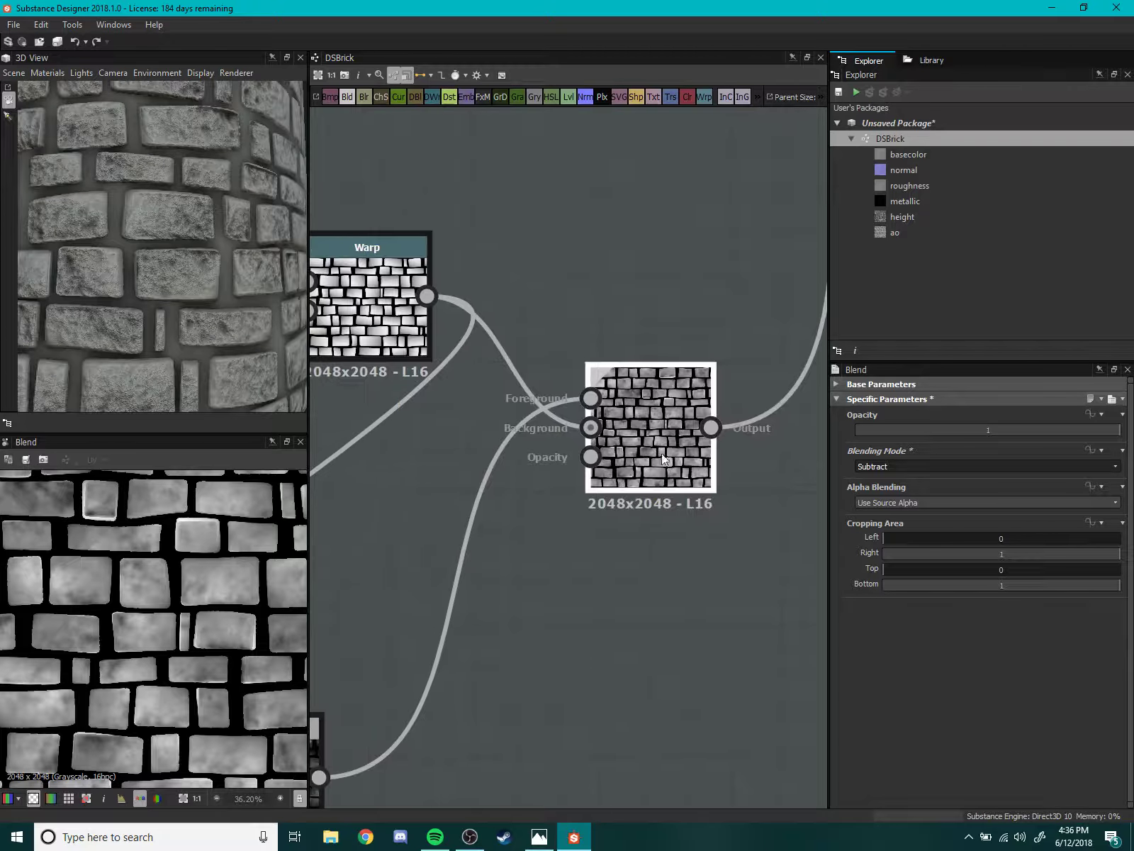
middle_drag(496, 405, 592, 444)
scroll(640, 452, down, 3)
- Preview the Warp node's result and its Intensity setting
scroll(636, 451, up, 1)
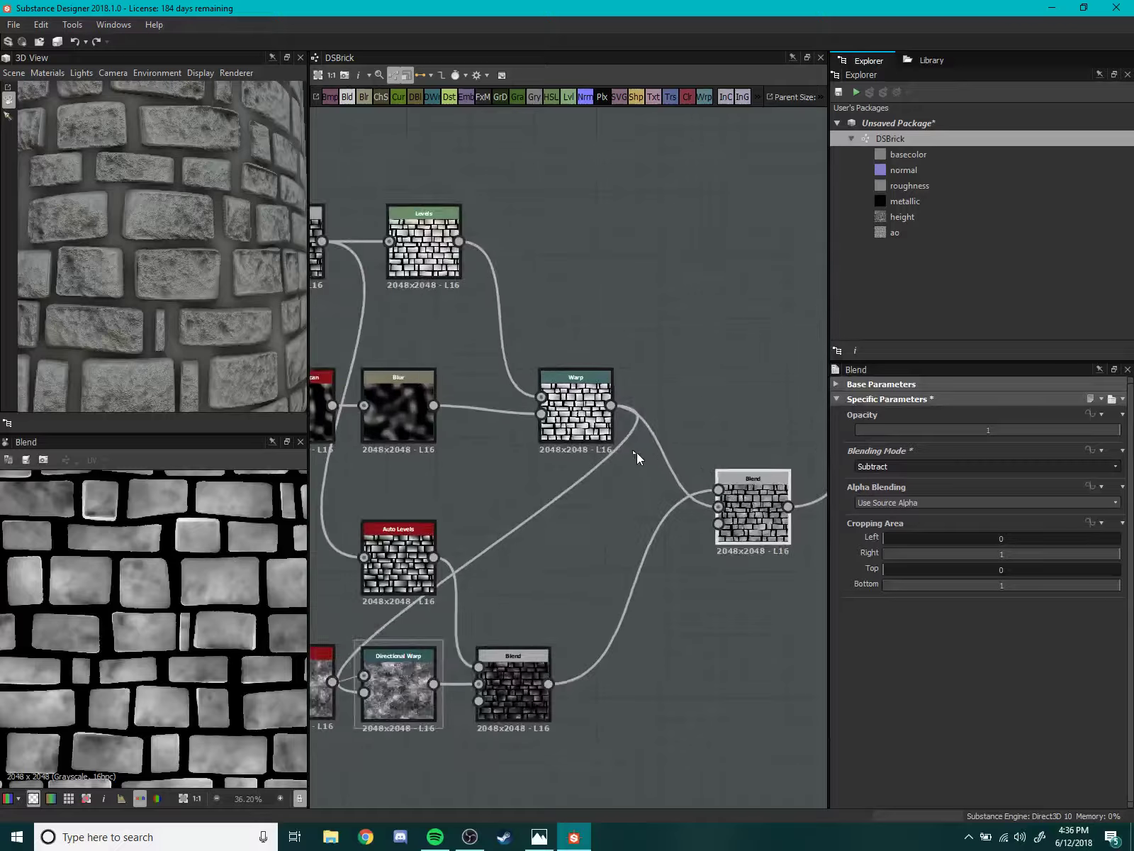
scroll(575, 402, up, 2)
click(504, 382)
double_click(504, 382)
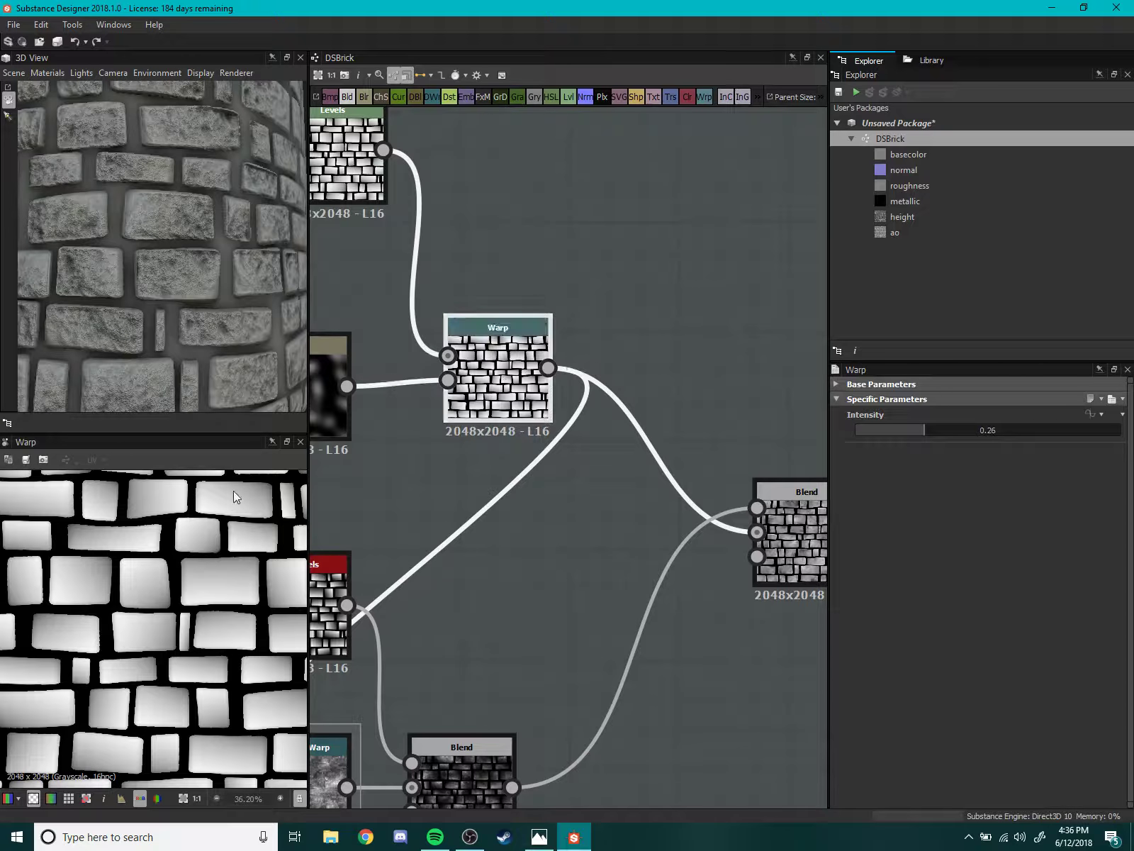
scroll(164, 593, up, 1)
scroll(158, 605, up, 2)
scroll(167, 611, down, 3)
scroll(163, 618, down, 2)
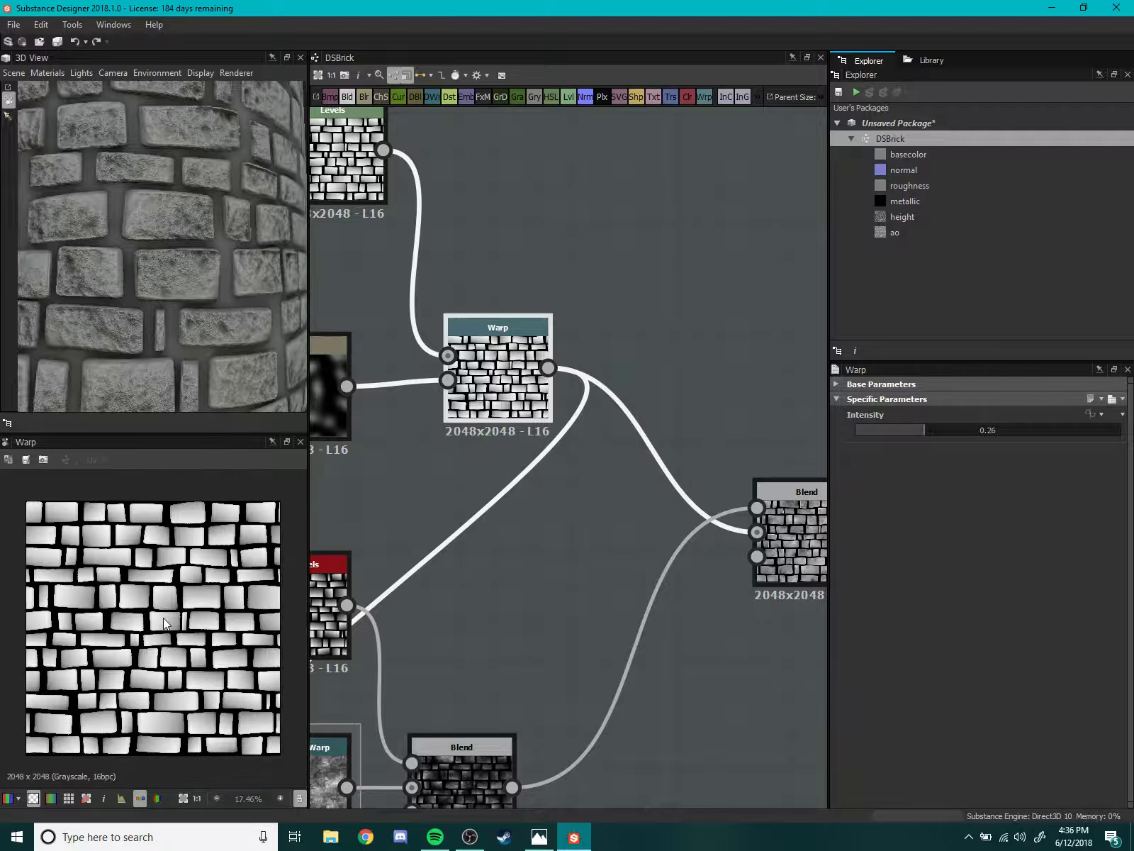
scroll(163, 618, up, 1)
- Rearrange the graph, moving the middle and right Blend nodes and the lower node group
middle_drag(401, 485, 446, 557)
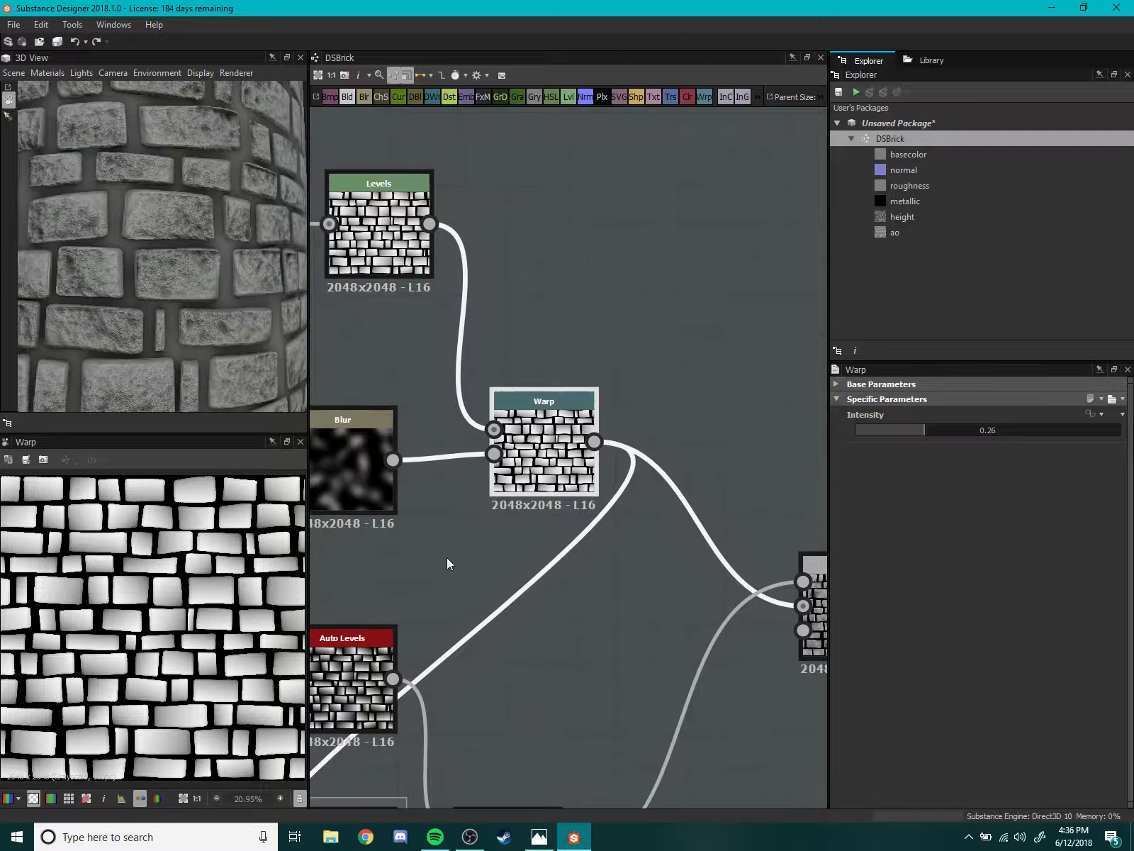
scroll(496, 540, down, 3)
mouse_move(770, 731)
middle_down()
mouse_move(622, 613)
mouse_move(653, 559)
middle_up()
mouse_move(664, 462)
mouse_down()
mouse_move(733, 374)
mouse_move(707, 322)
mouse_move(647, 557)
mouse_move(688, 548)
mouse_up()
middle_drag(474, 550, 604, 495)
middle_drag(707, 546, 582, 526)
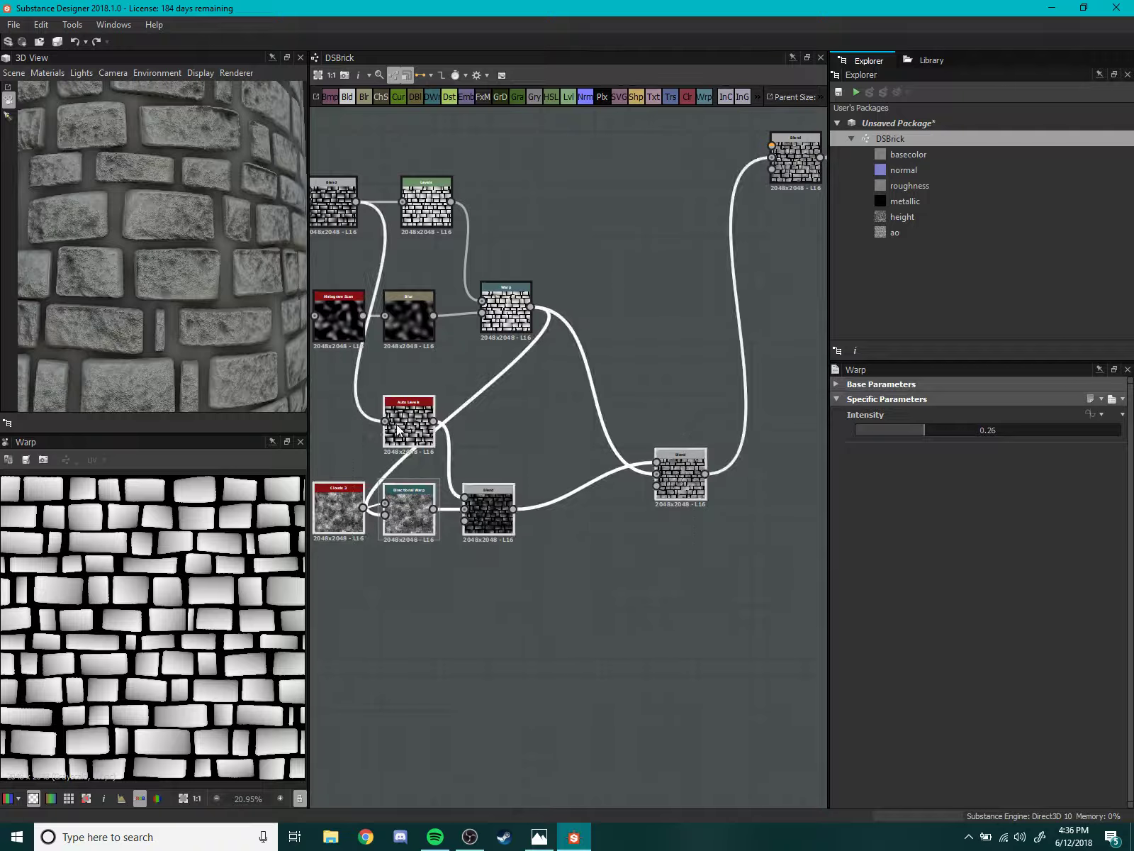
drag(487, 524, 419, 677)
scroll(479, 477, up, 3)
middle_drag(575, 438, 658, 435)
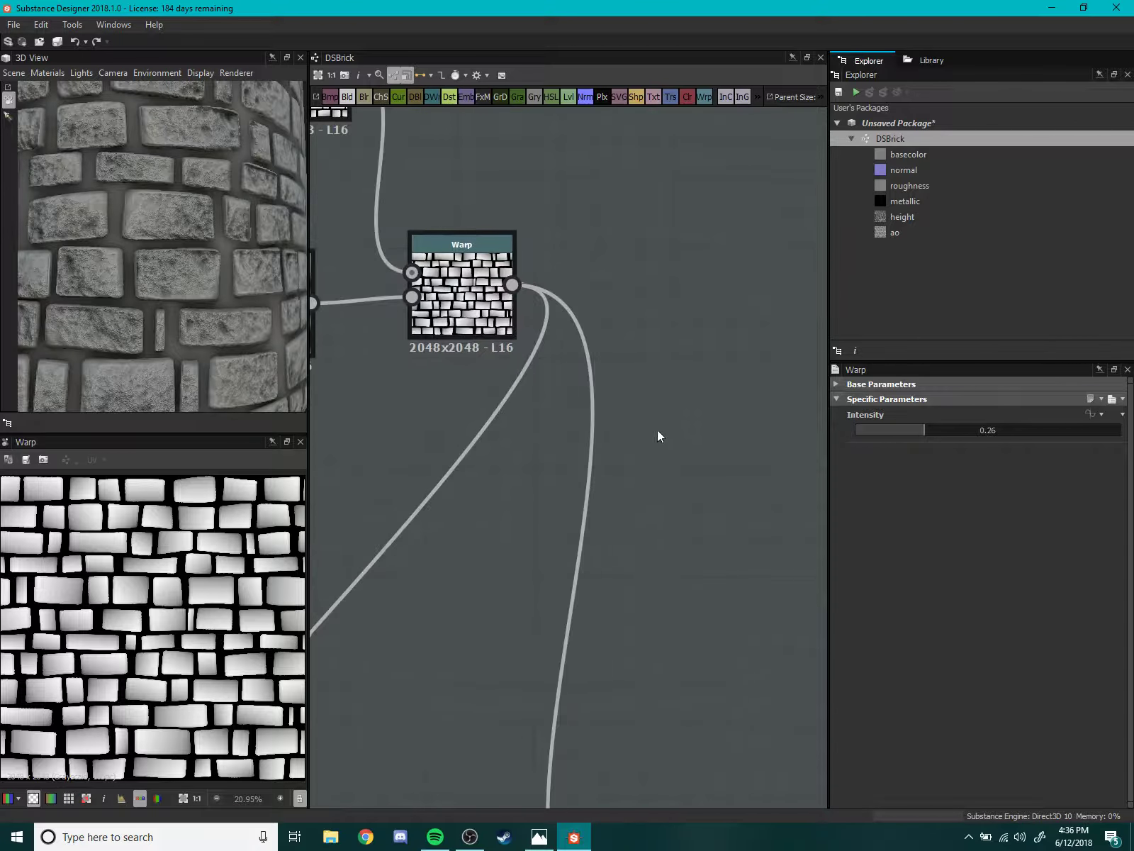
- Add a Distance node with the Warp output in its Mask Input
key(space)
text(dis)
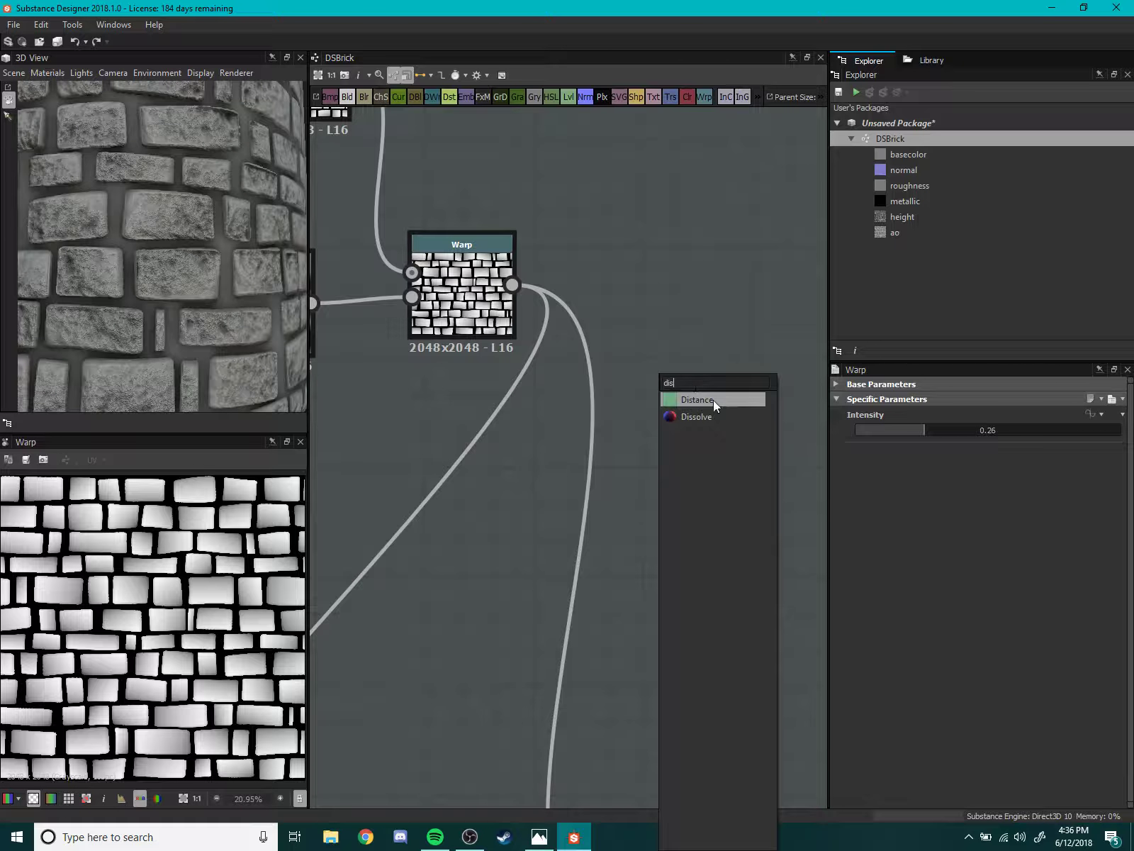
click(713, 400)
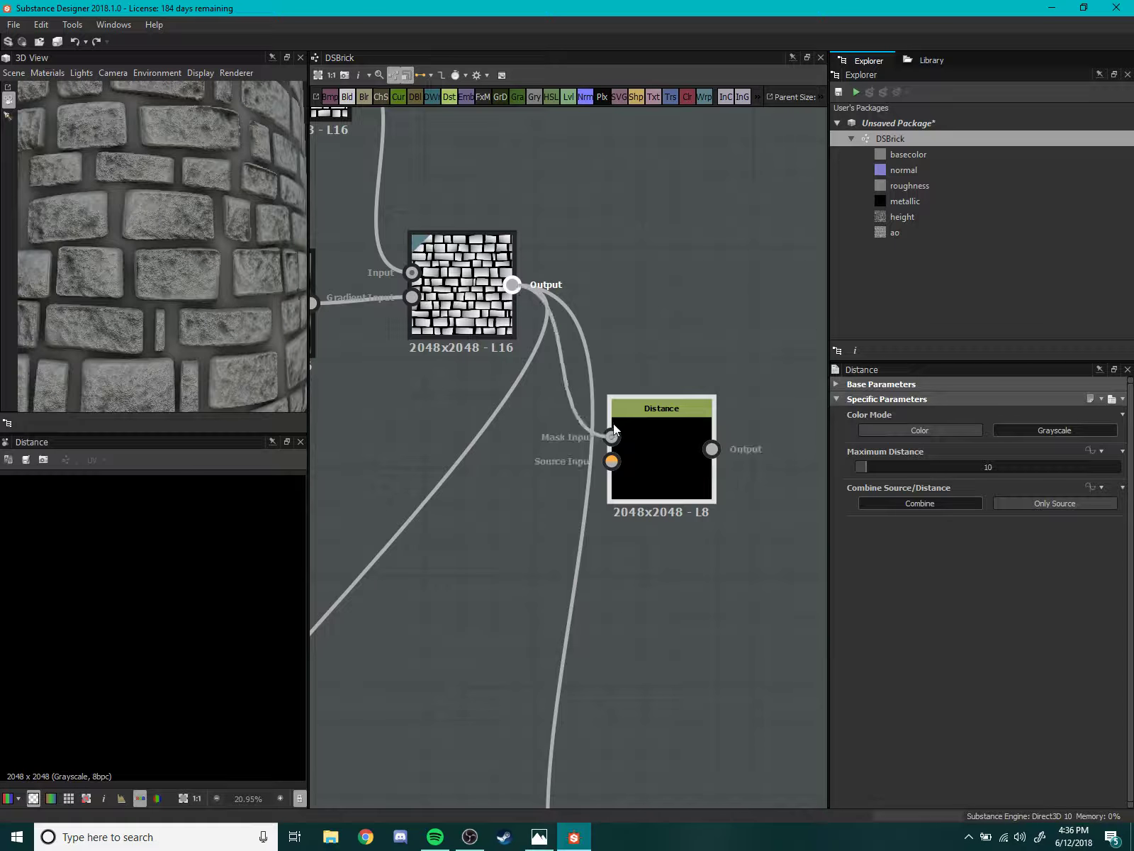
mouse_move(613, 424)
mouse_down()
mouse_move(612, 436)
mouse_move(660, 431)
mouse_up()
scroll(203, 557, down, 1)
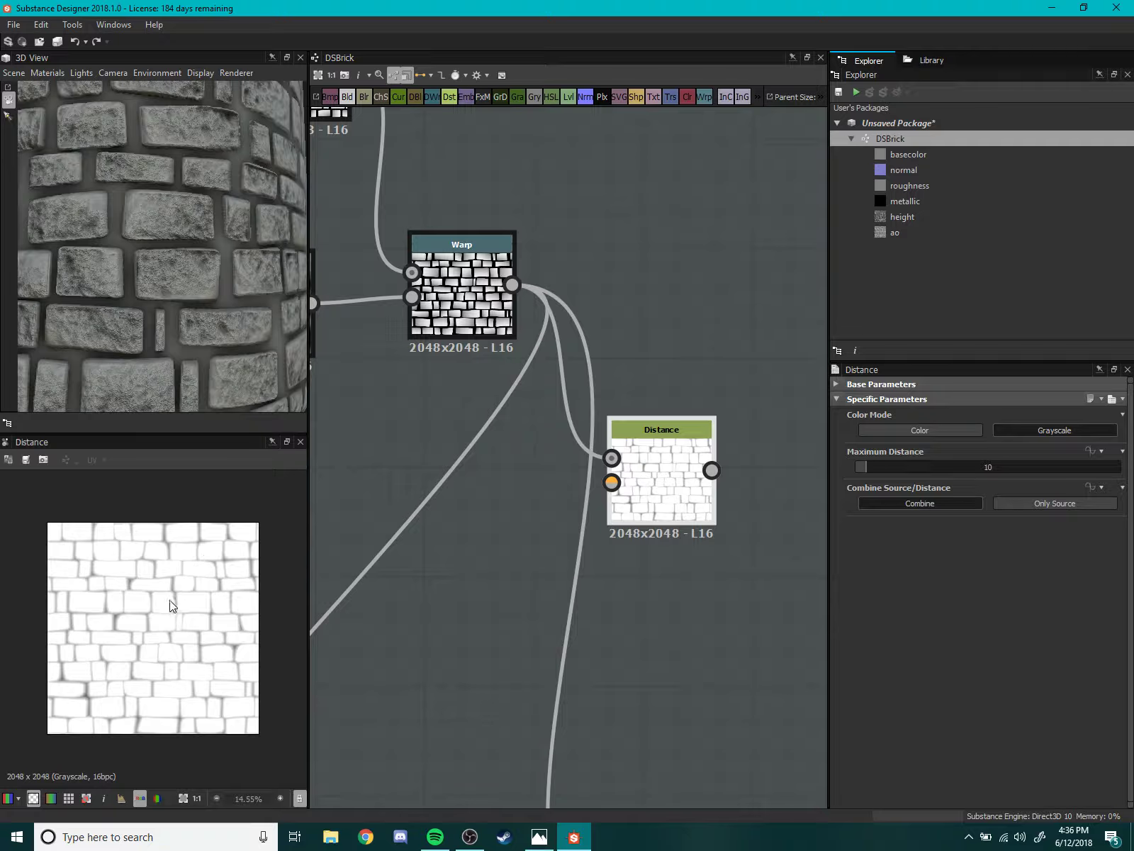
scroll(170, 602, up, 2)
scroll(173, 609, down, 2)
scroll(171, 610, up, 2)
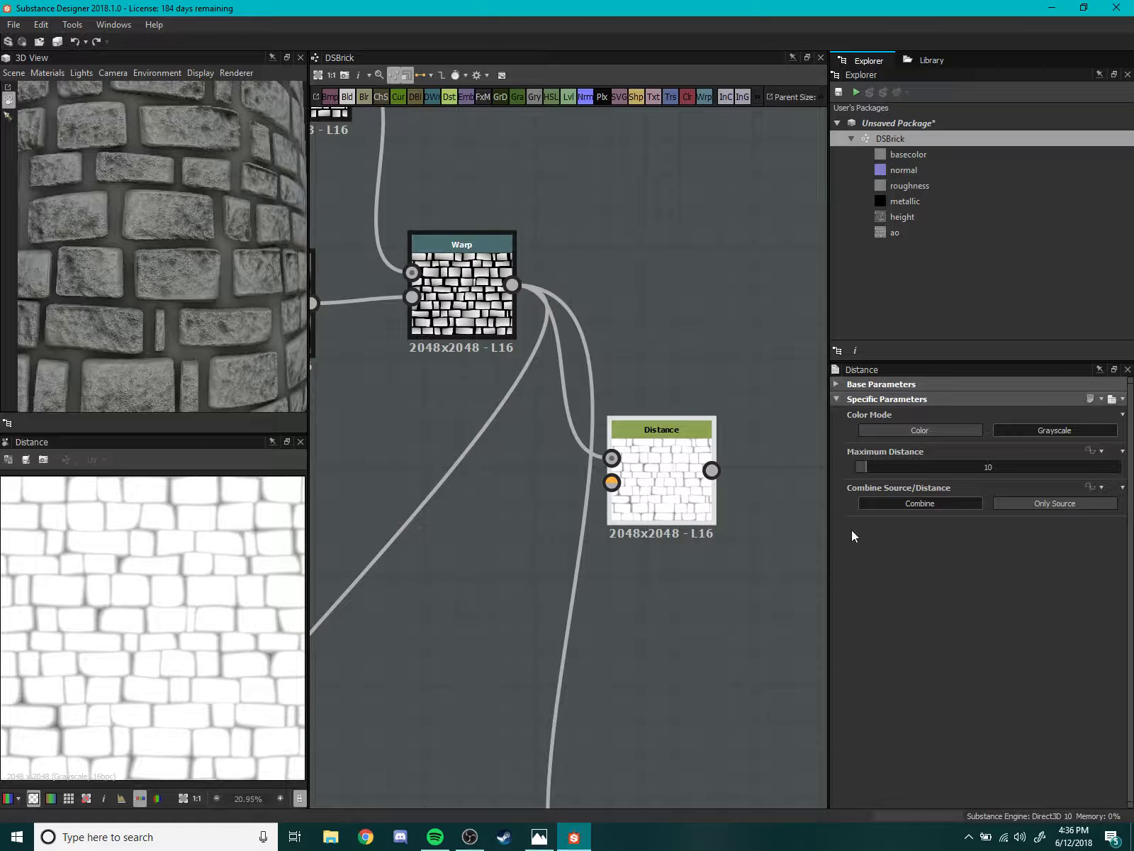
- Try different Distance Maximum Distance values, ending around 6.19
drag(867, 464, 862, 466)
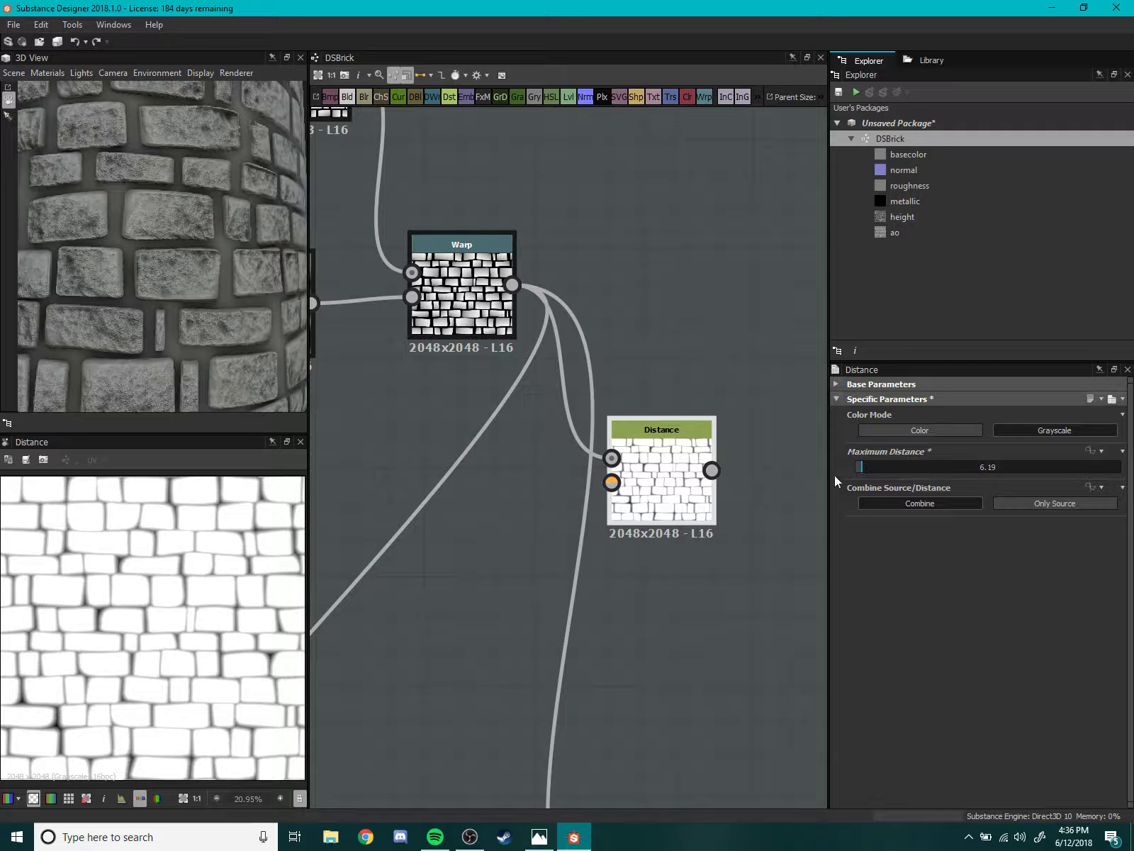
middle_drag(674, 484, 640, 498)
scroll(634, 500, down, 2)
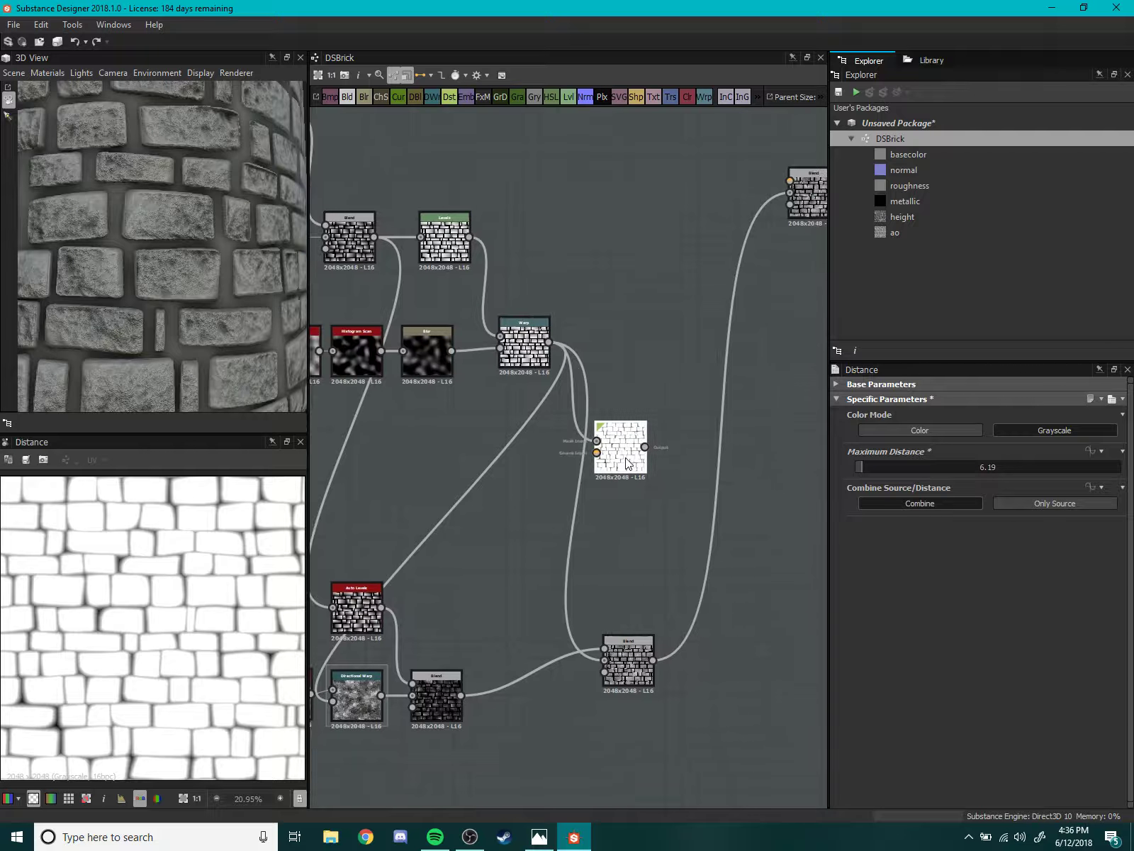
scroll(619, 466, up, 2)
- Move Distance up beside Warp and position the lower Blend node below it
drag(619, 467, 603, 265)
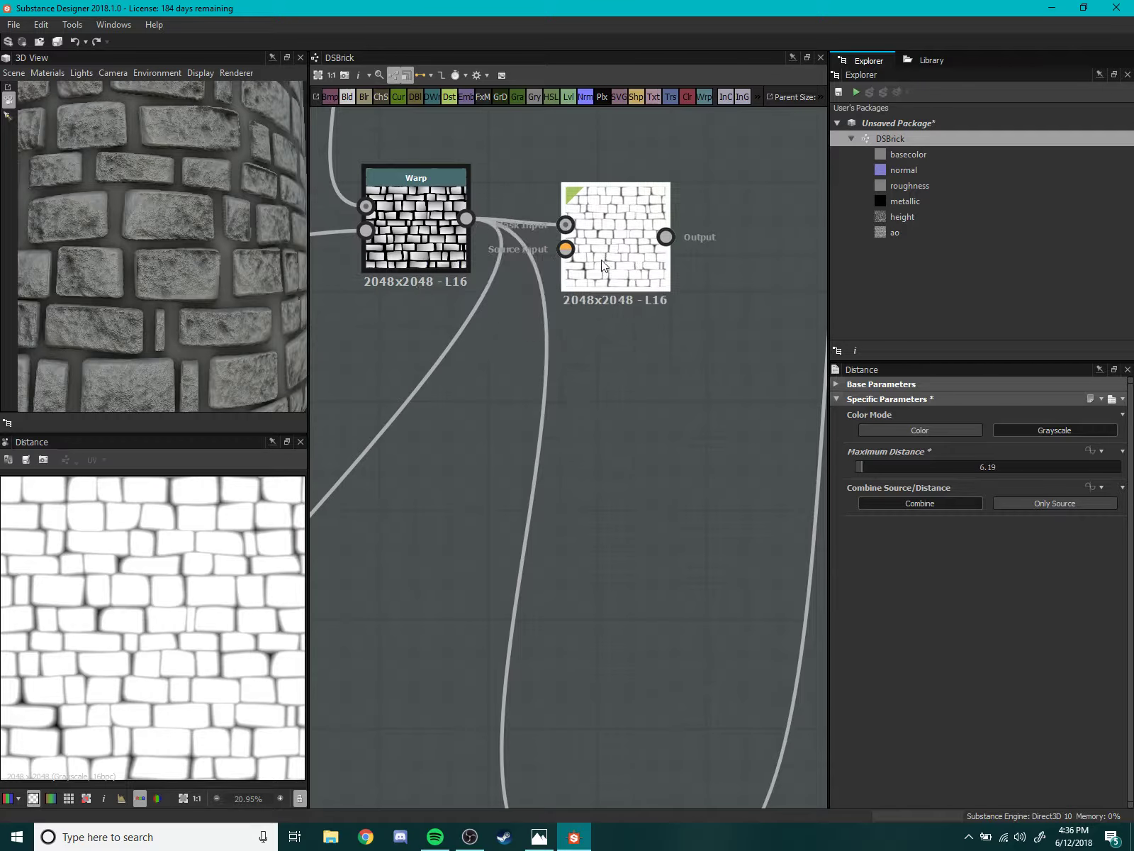
middle_drag(426, 459, 478, 486)
scroll(479, 486, down, 2)
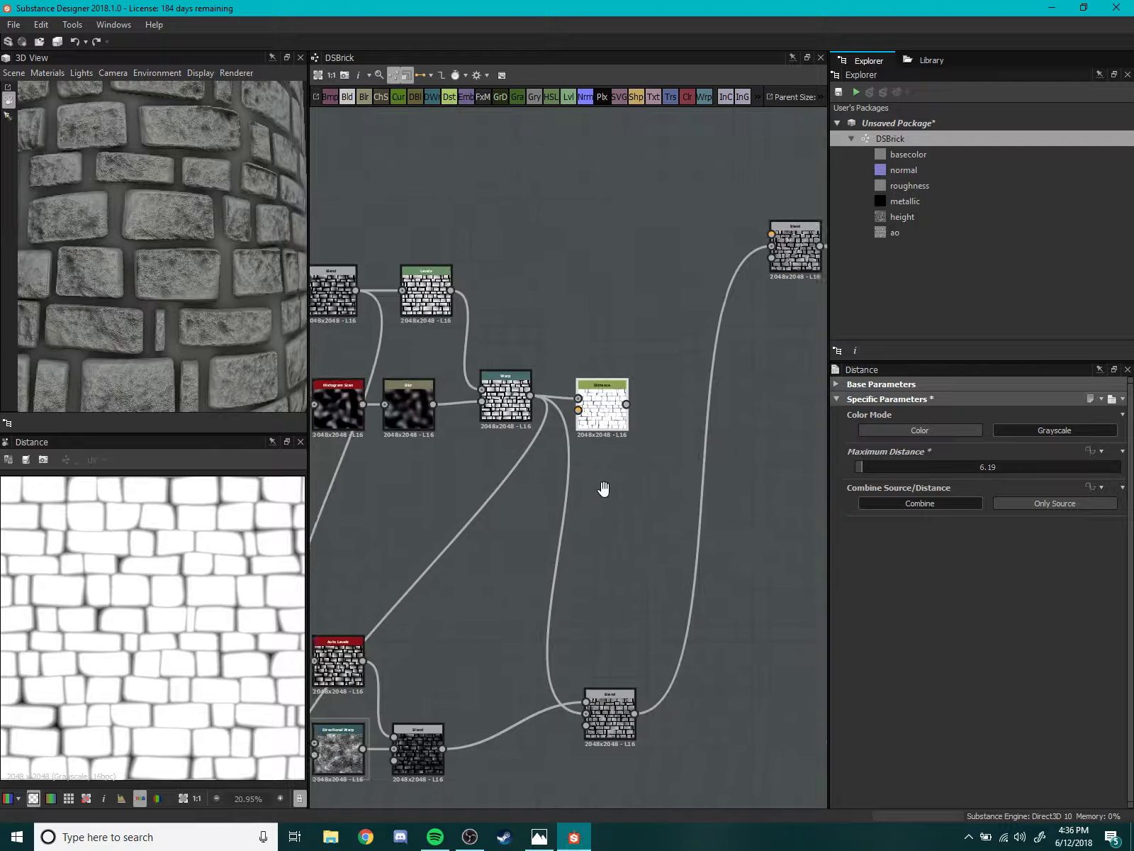
middle_drag(602, 487, 603, 418)
drag(613, 626, 541, 580)
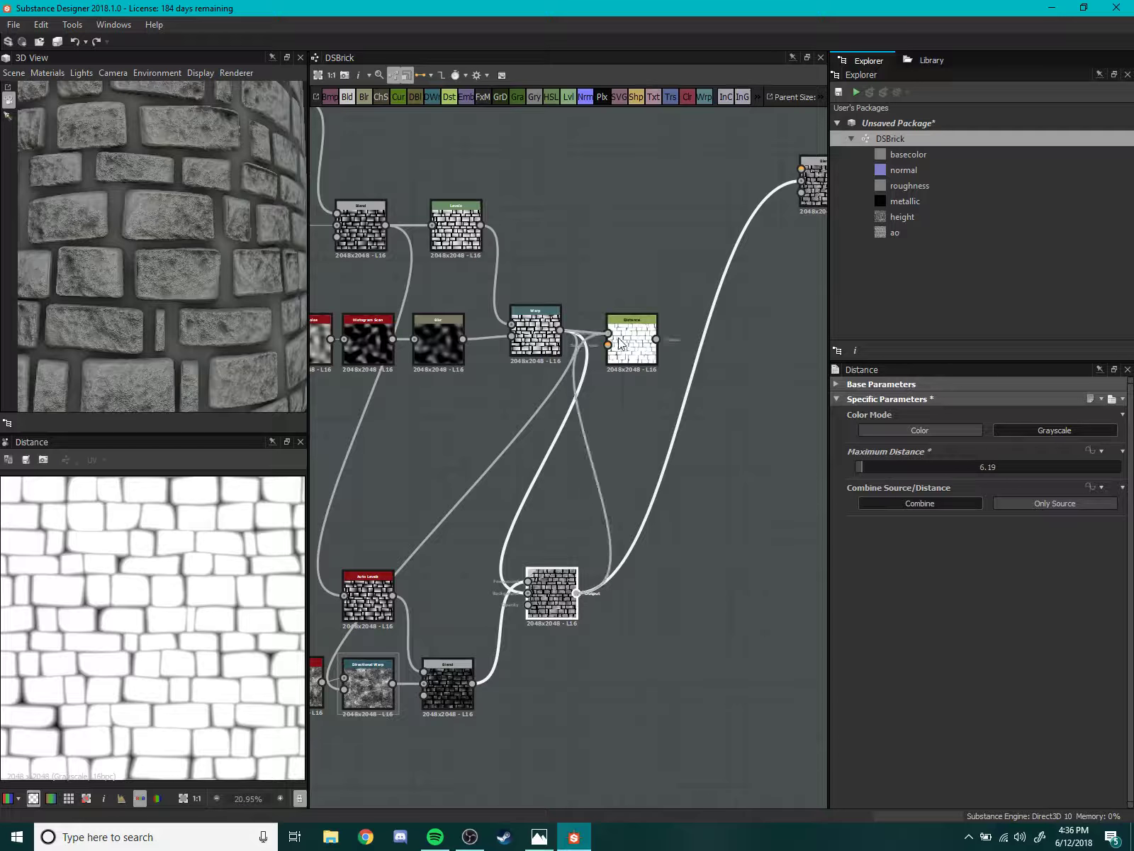
- Connect the Blend output to Distance's Source Input and set Maximum Distance to 4.13
drag(618, 343, 610, 346)
scroll(214, 574, up, 2)
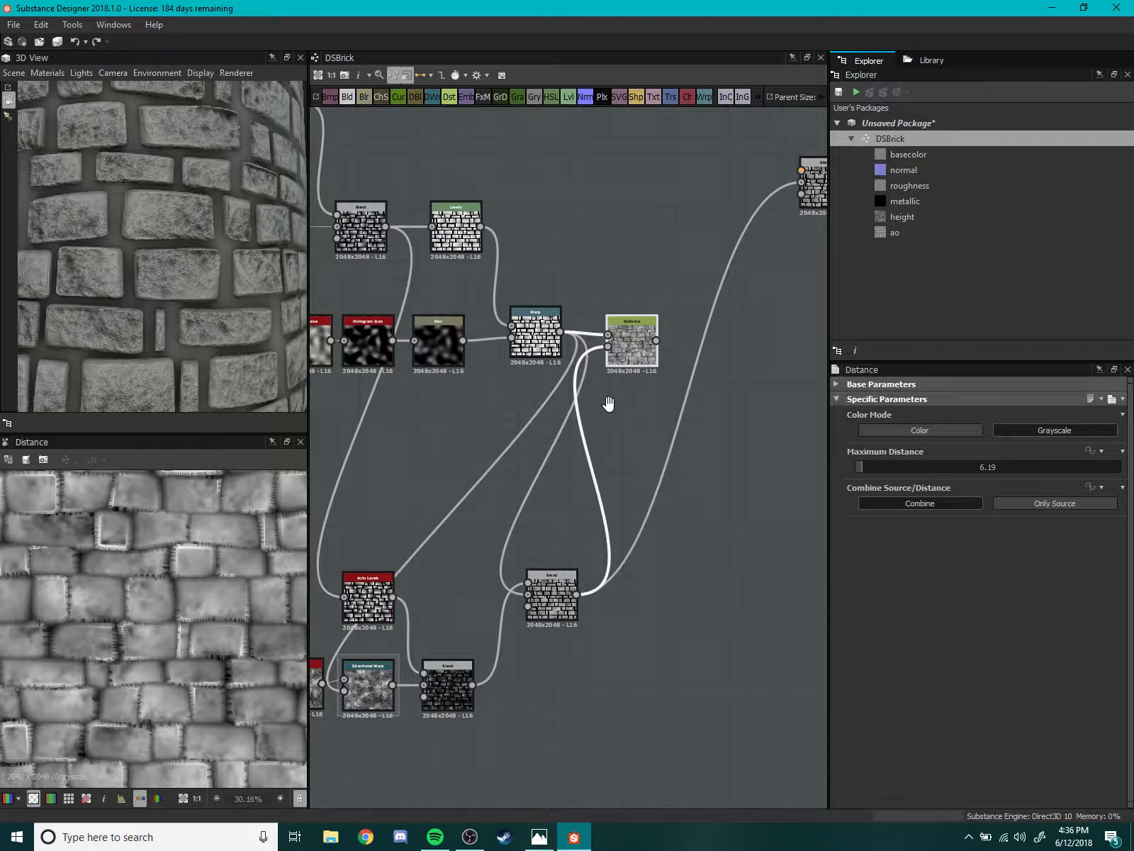
scroll(596, 387, up, 4)
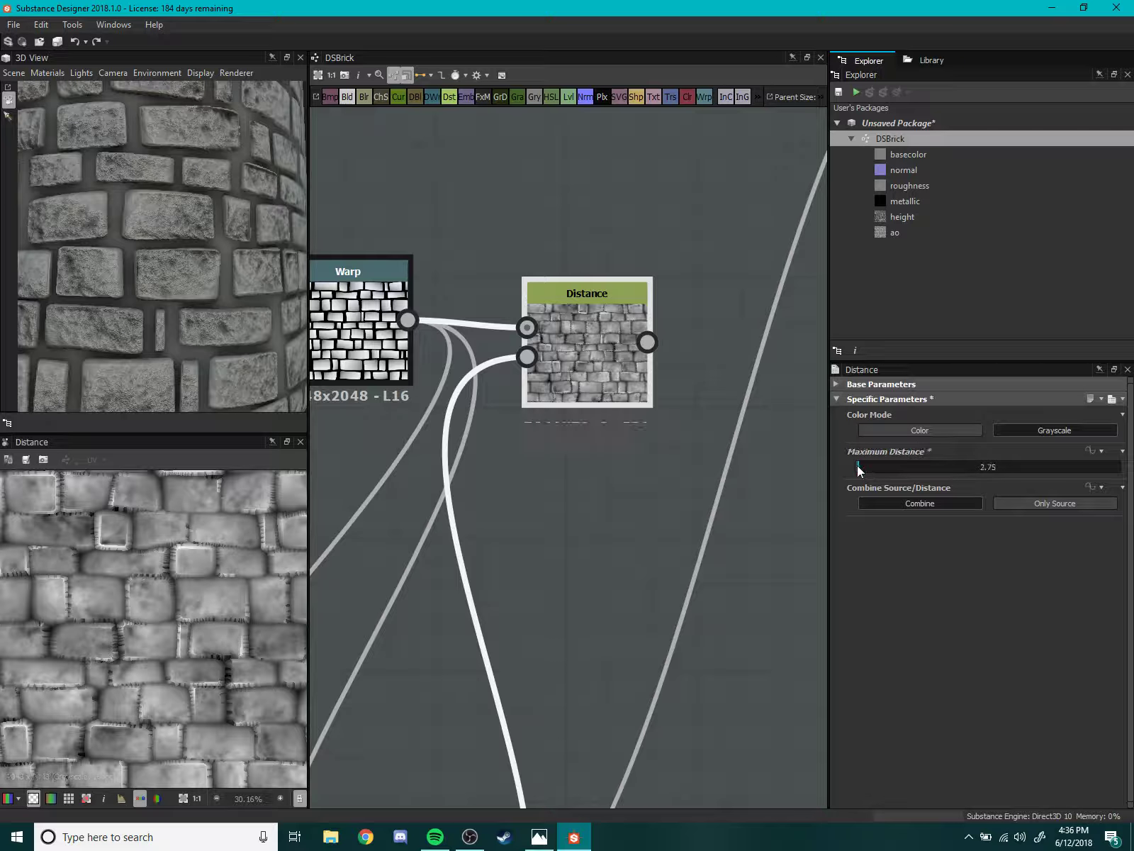
drag(857, 465, 861, 466)
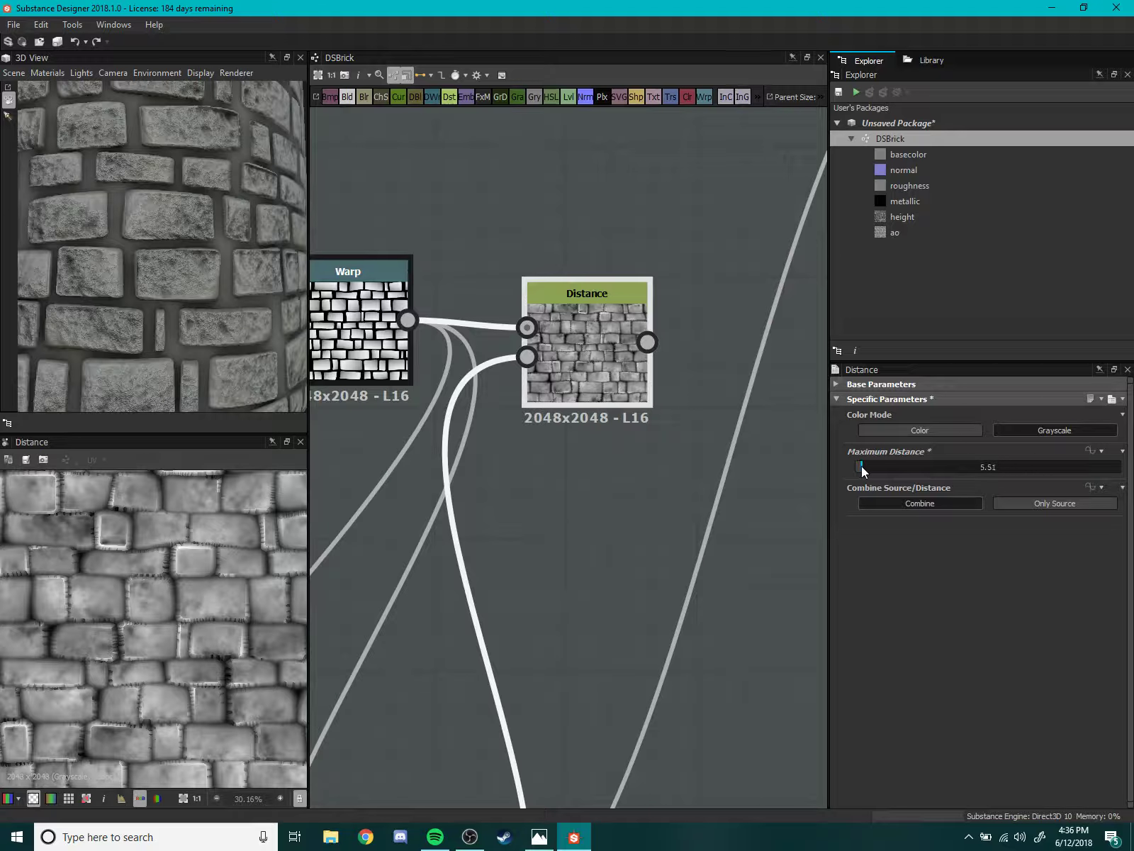
drag(862, 466, 860, 466)
scroll(585, 477, down, 3)
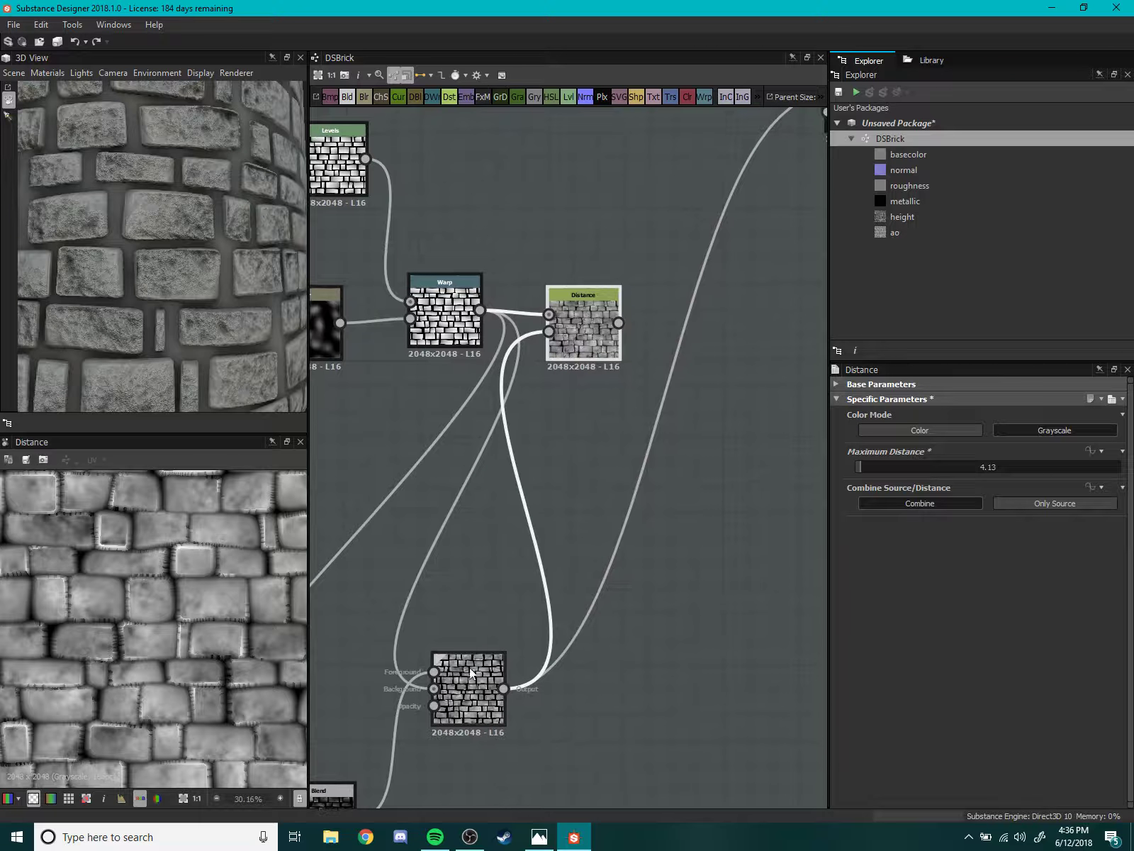
drag(470, 668, 529, 667)
- Disconnect the link into Distance's Source Input and preview the Distance output
middle_drag(575, 404, 586, 487)
mouse_move(600, 421)
mouse_down()
mouse_move(676, 421)
mouse_move(642, 413)
mouse_up()
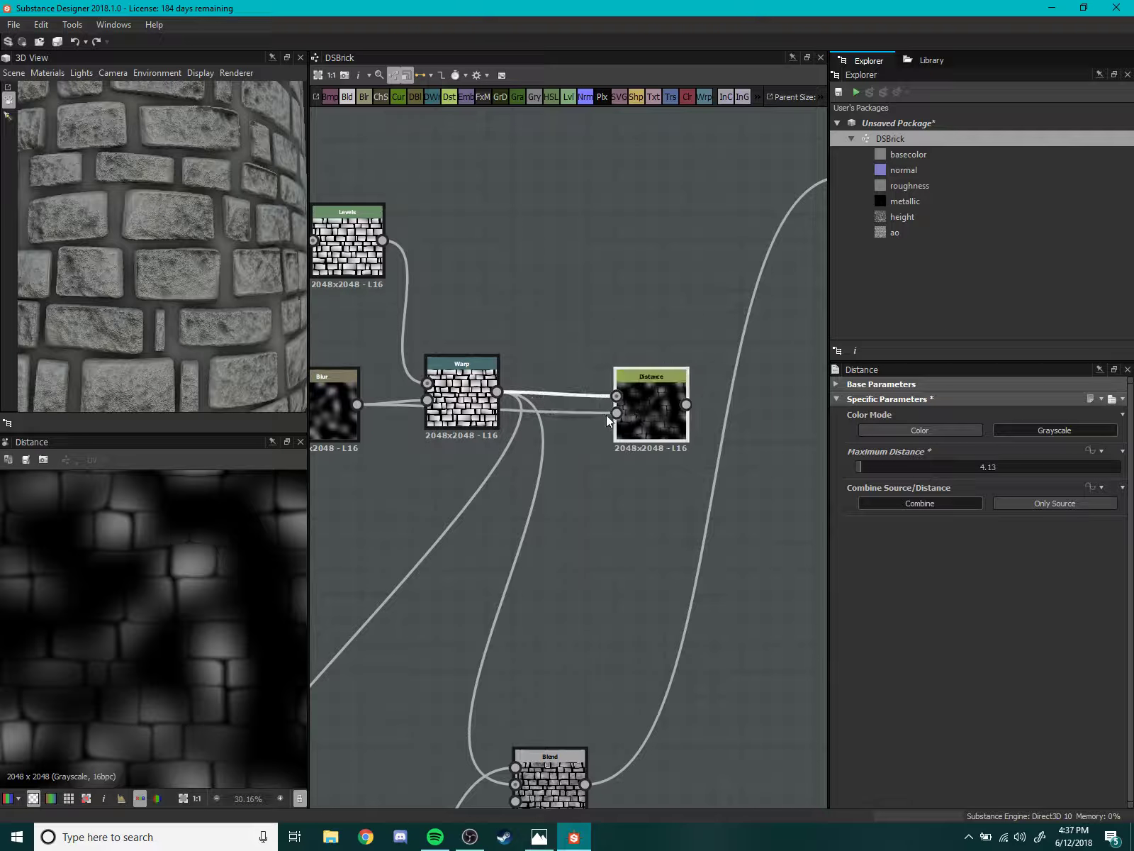
drag(617, 414, 646, 416)
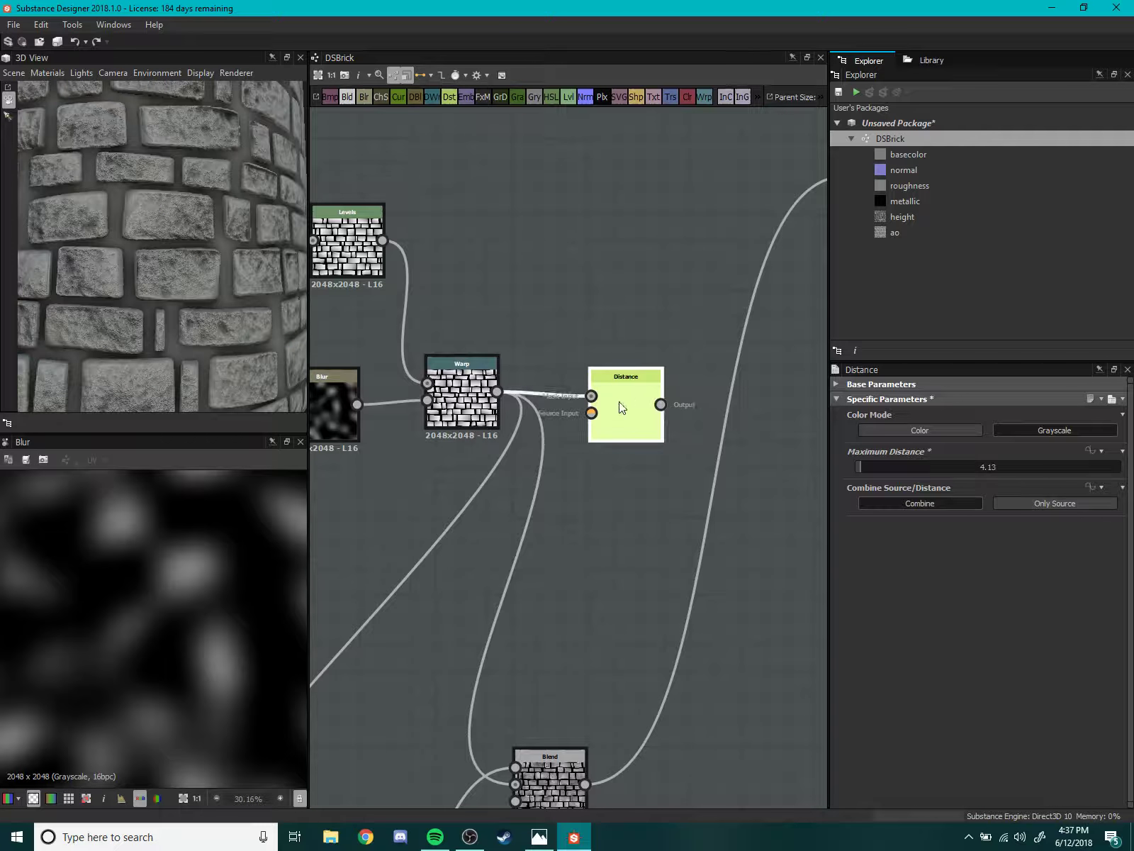
double_click(622, 407)
middle_drag(646, 497, 627, 553)
scroll(628, 553, up, 2)
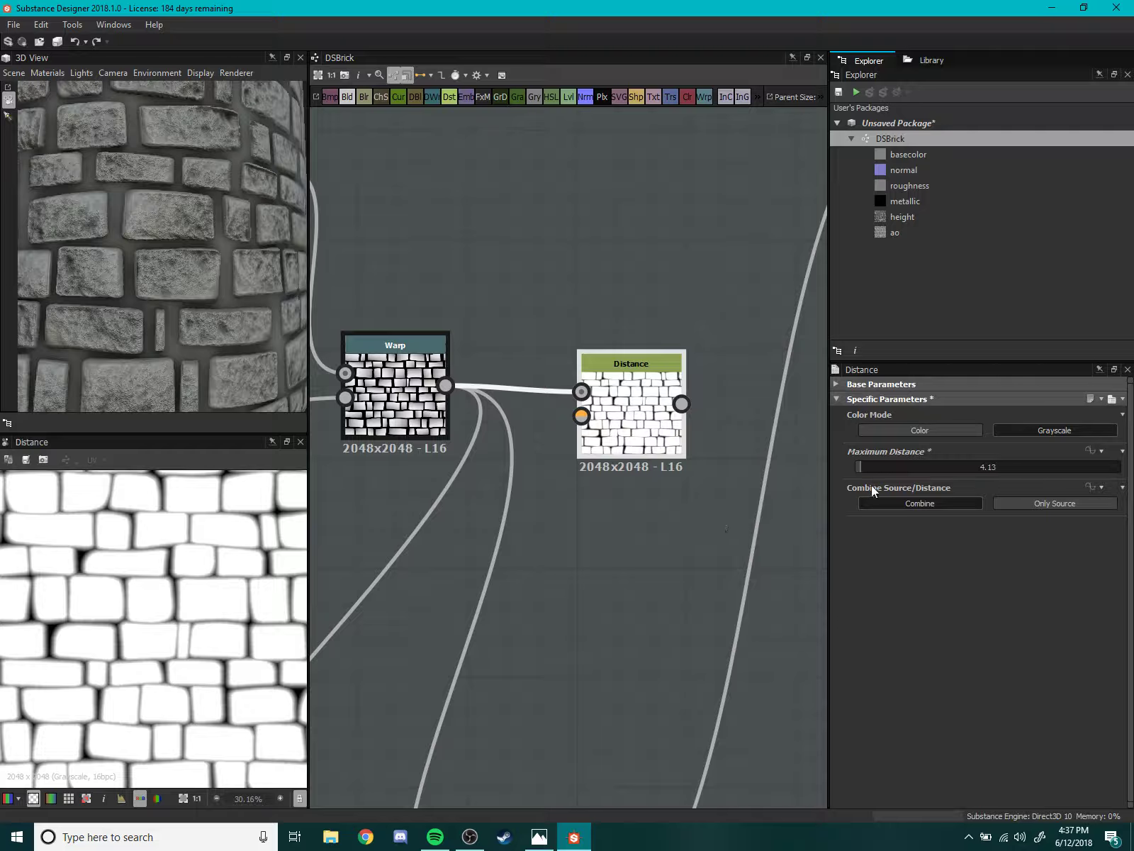
- Raise Distance's Maximum Distance to 7.57 and move the Blend node up and right
drag(867, 469, 863, 468)
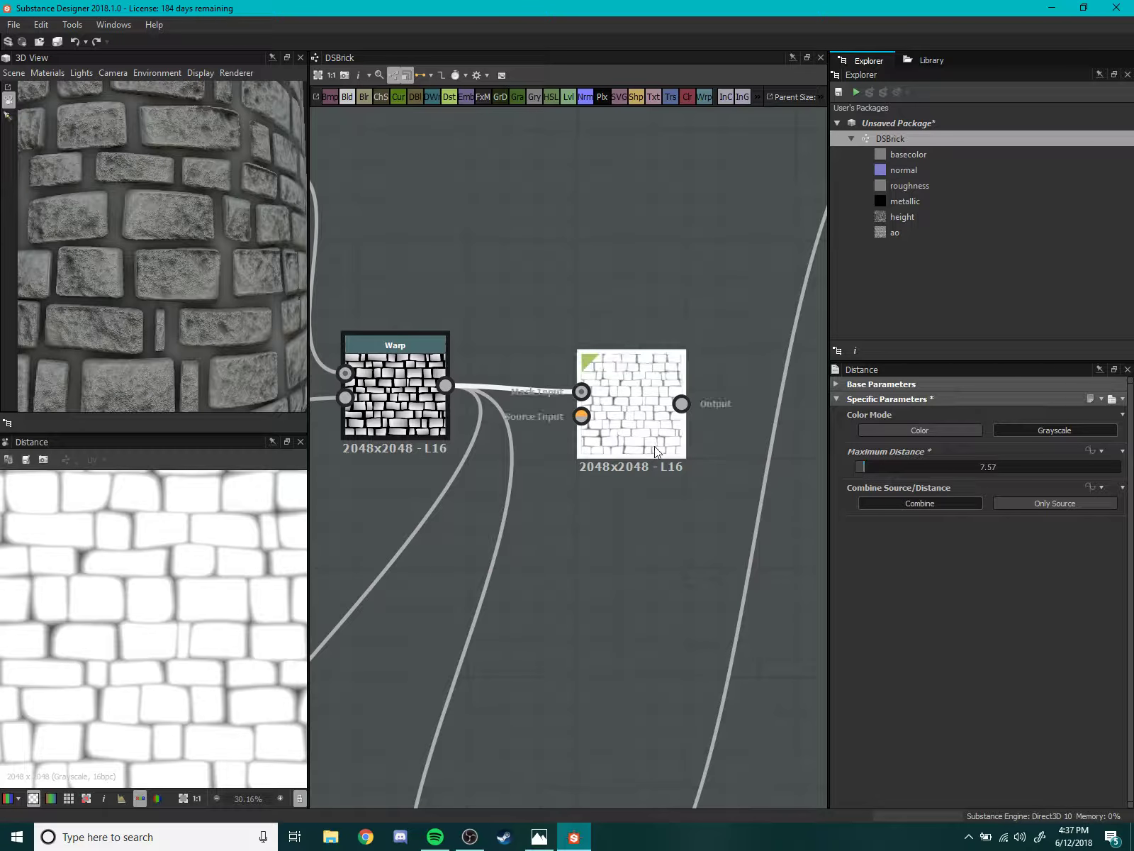
scroll(654, 446, down, 3)
middle_drag(676, 527, 683, 425)
drag(588, 642, 671, 606)
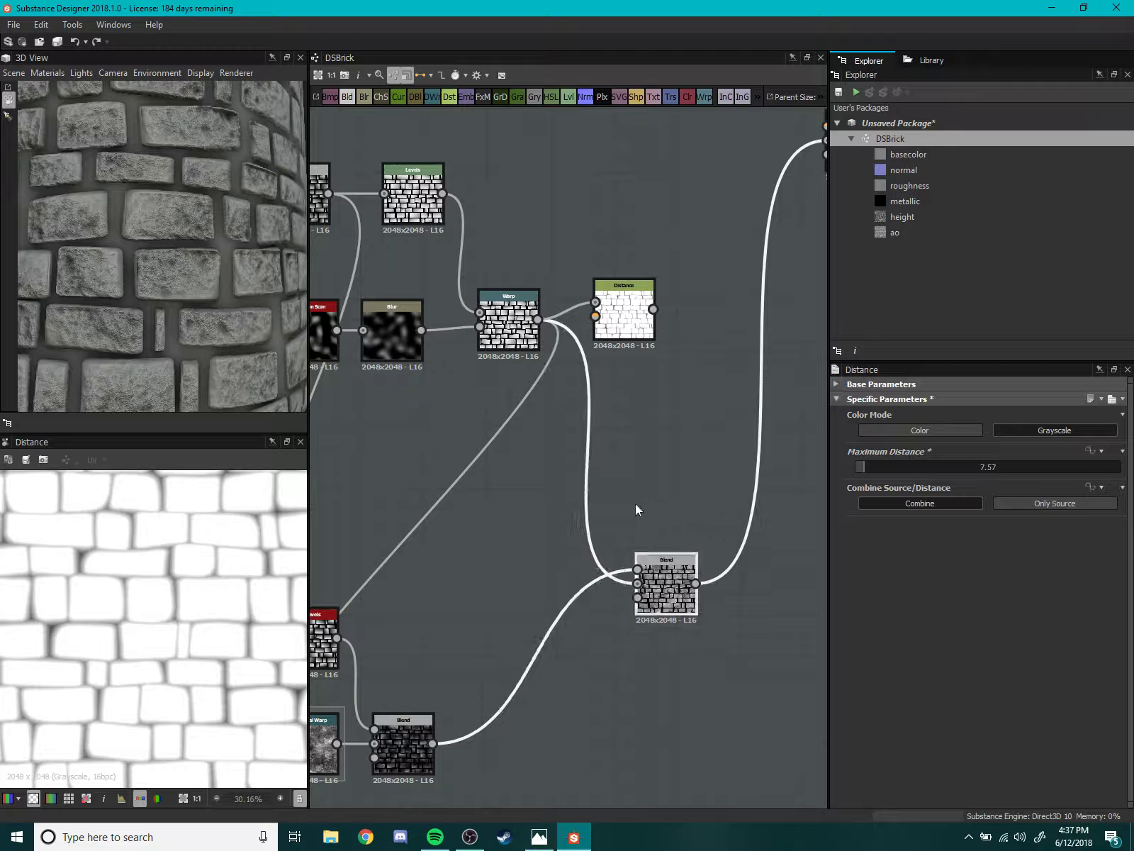
middle_drag(635, 508, 745, 465)
scroll(746, 465, up, 2)
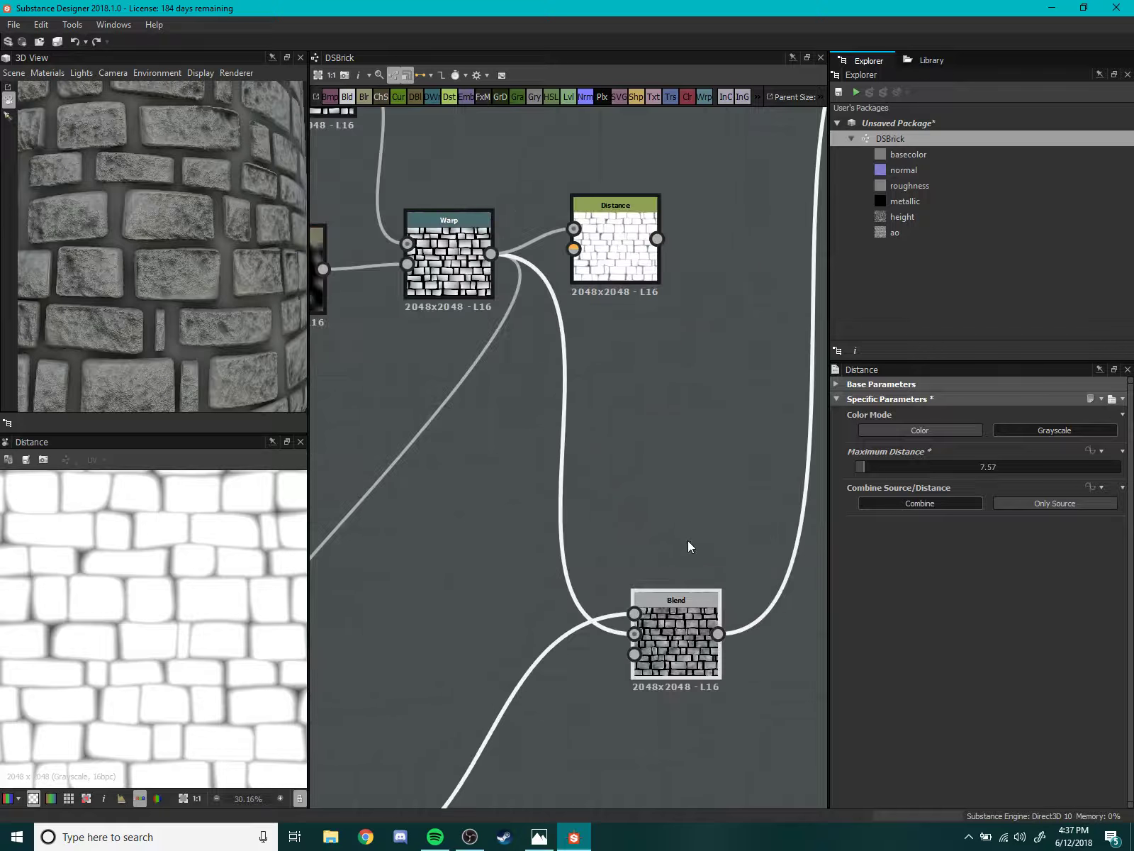
- Position the Blend node just below Distance and nudge Distance slightly right
drag(682, 631, 622, 543)
middle_drag(637, 466, 636, 487)
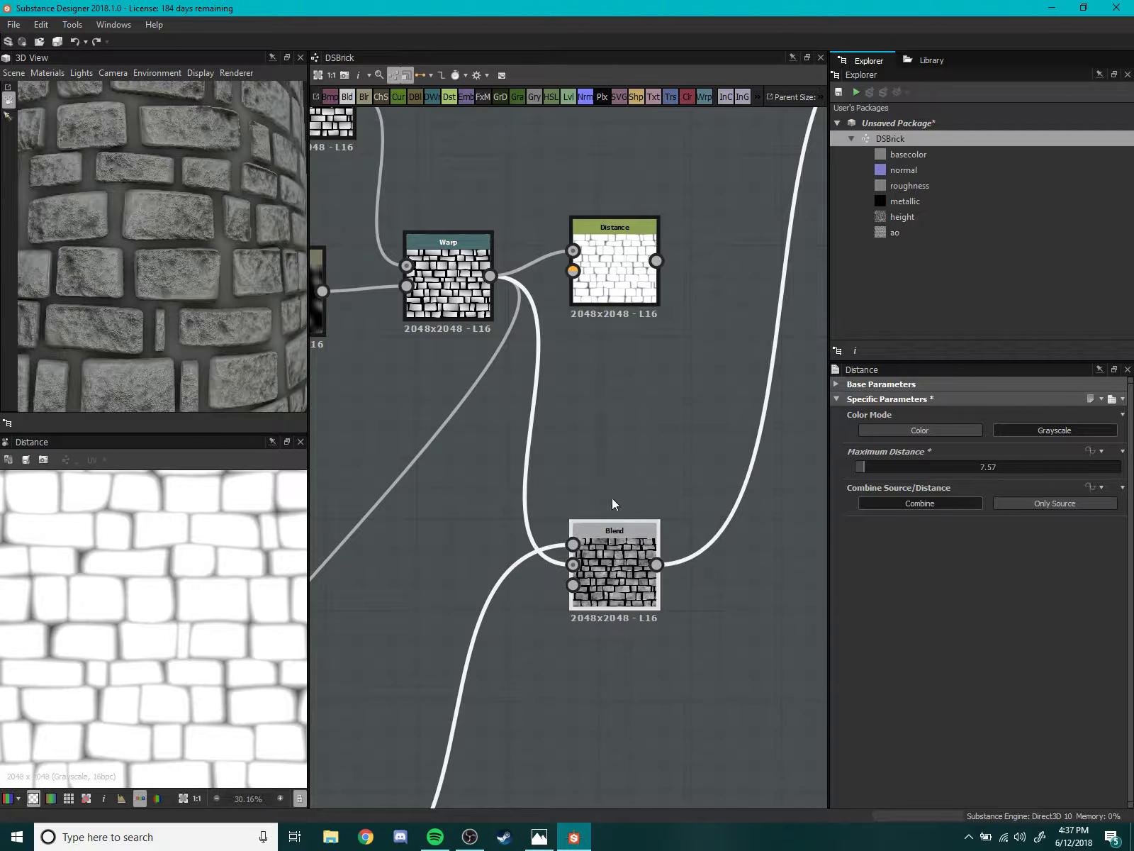
scroll(612, 502, down, 3)
scroll(641, 493, up, 2)
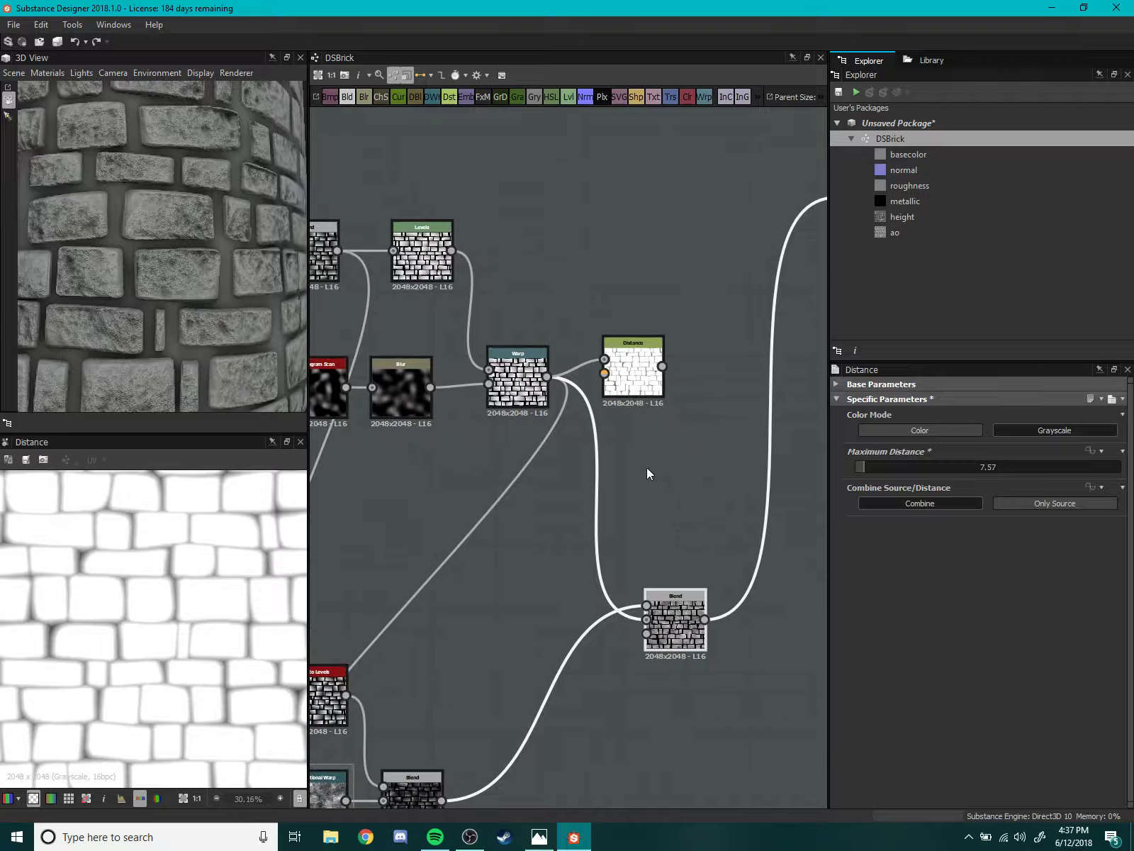
mouse_move(642, 397)
mouse_down()
mouse_move(679, 338)
mouse_move(643, 333)
mouse_move(663, 397)
mouse_up()
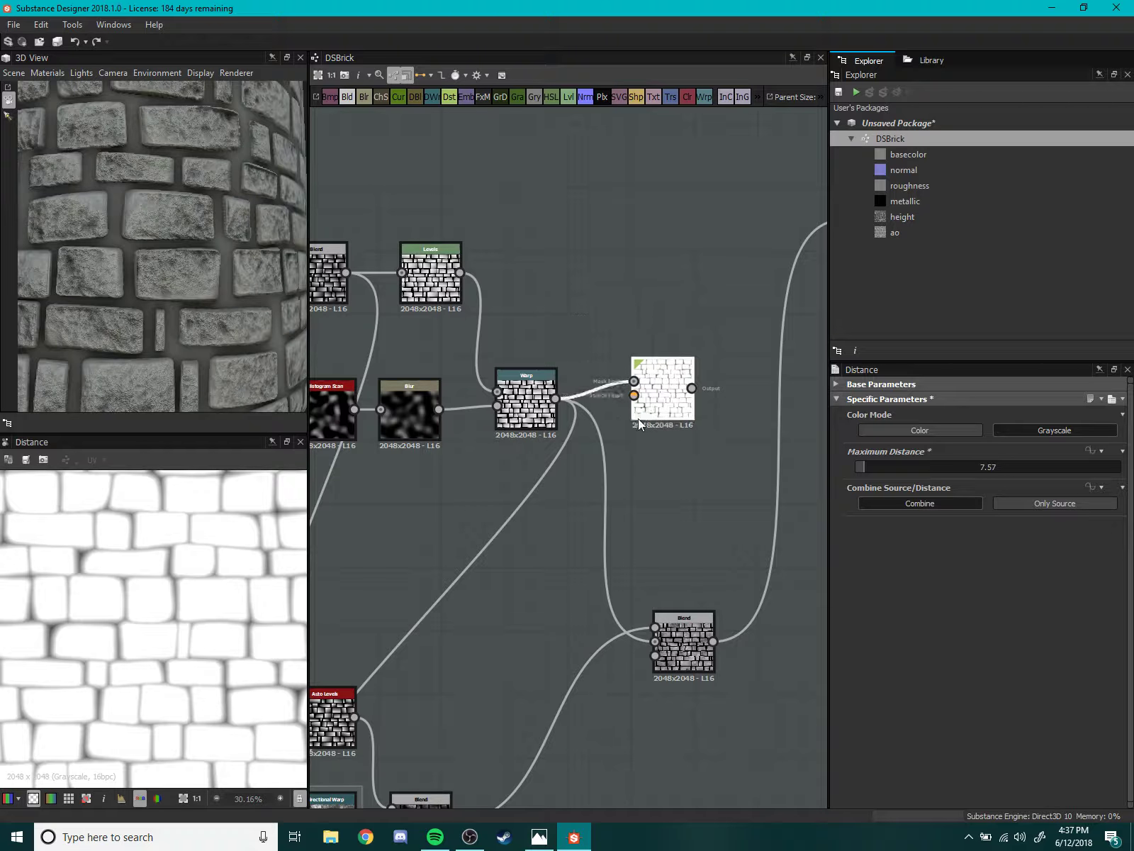
drag(680, 632, 681, 611)
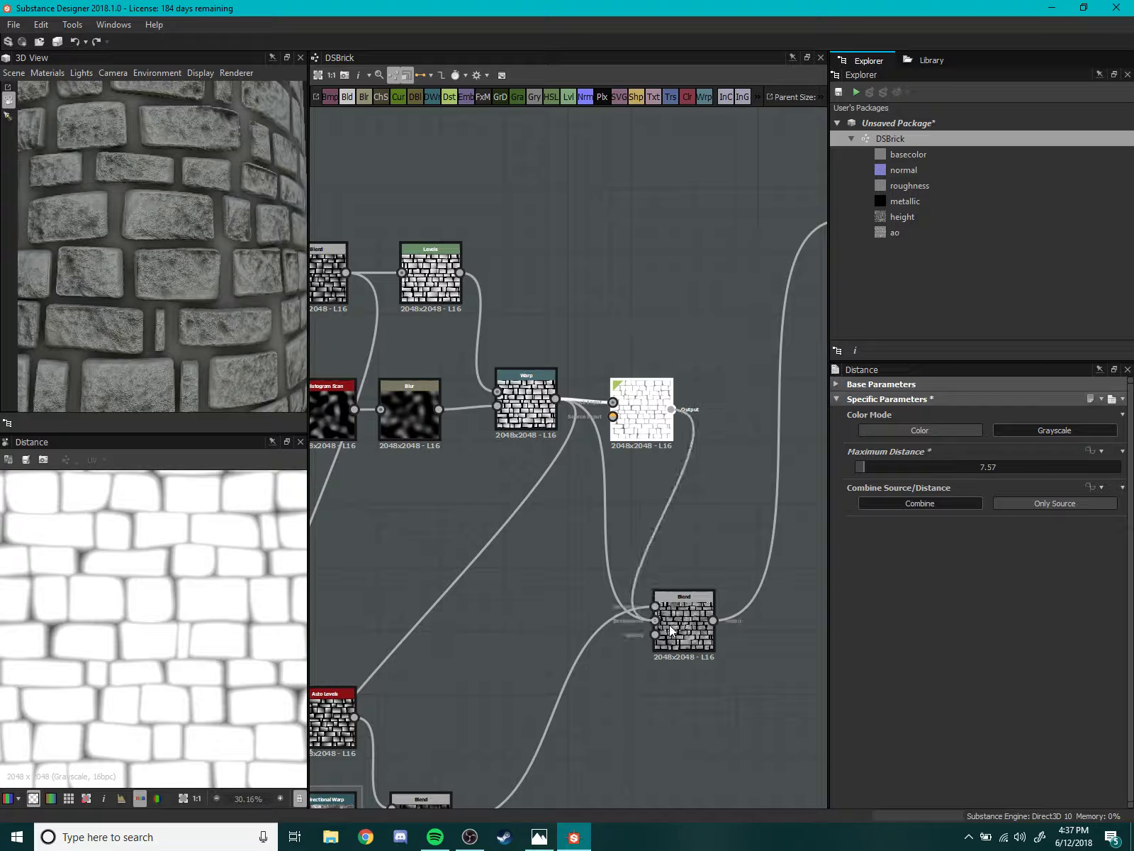
- Inspect the Blend node, then link the Distance output into Directional Warp
double_click(689, 627)
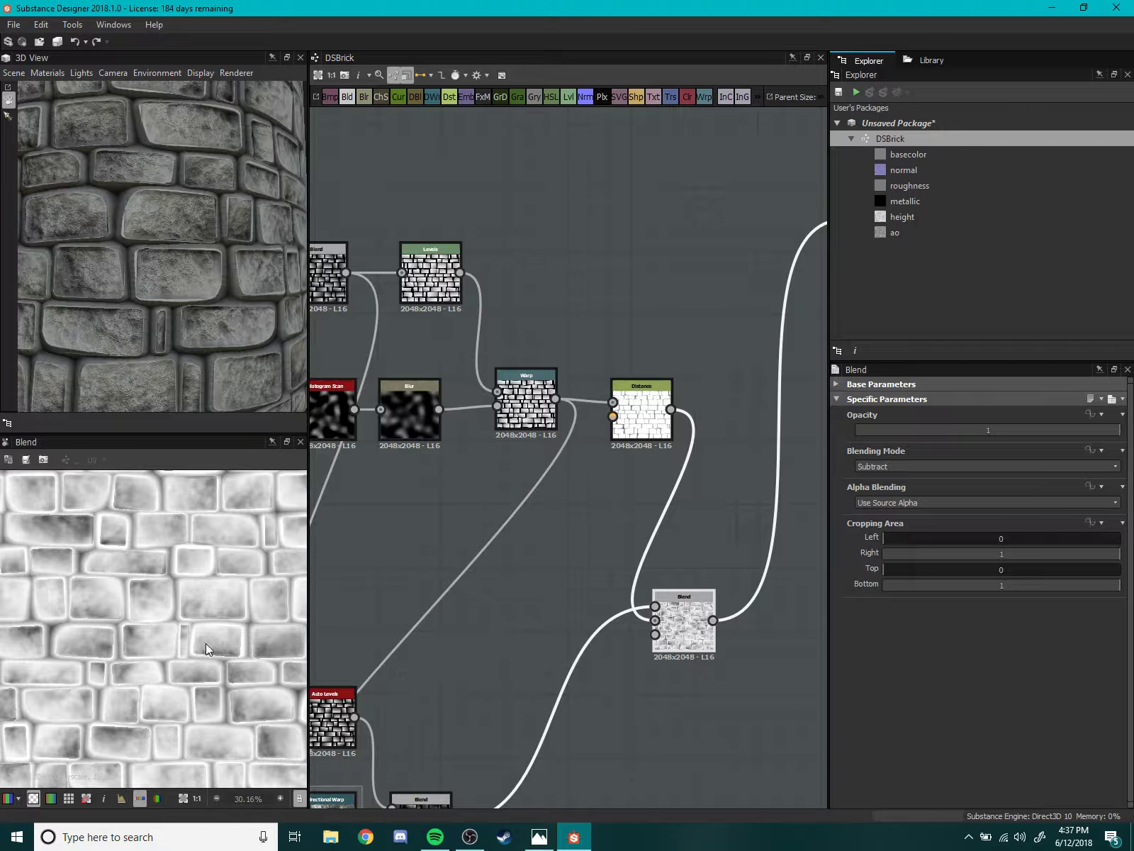
middle_drag(680, 594, 696, 543)
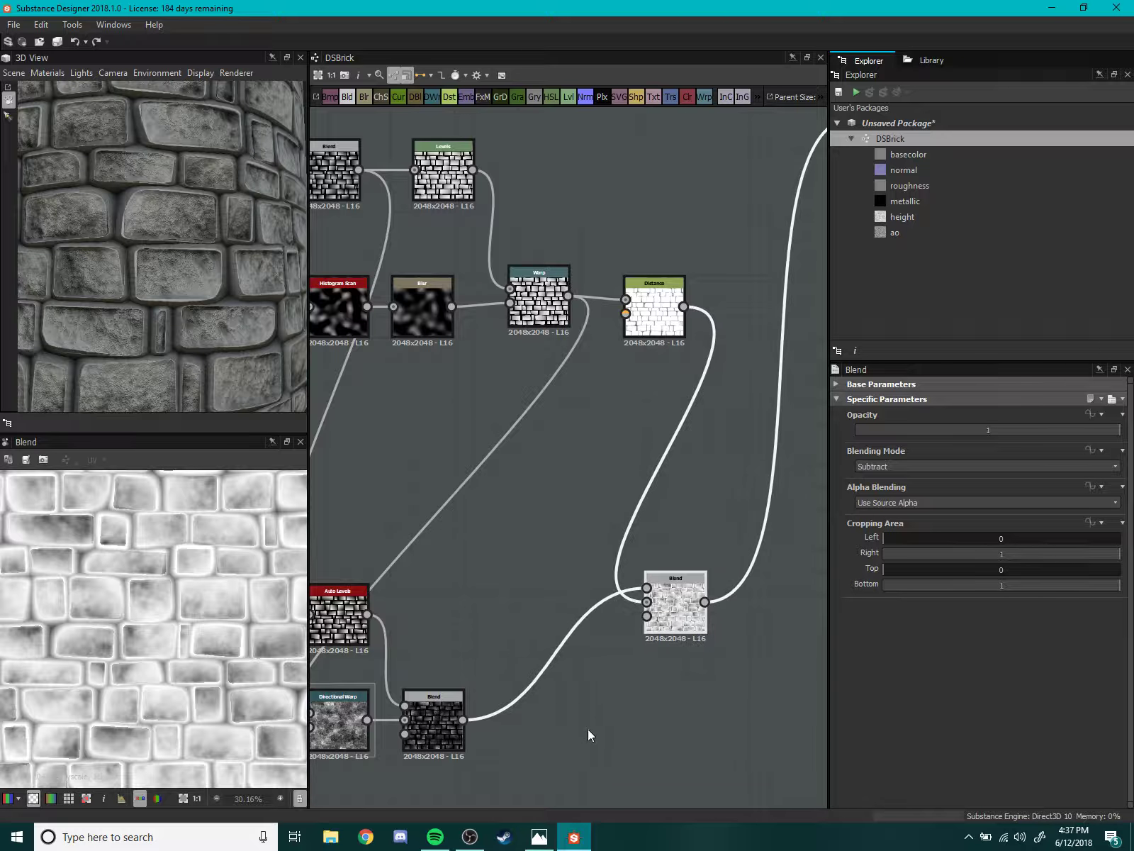
middle_drag(587, 728, 649, 618)
scroll(649, 618, up, 2)
scroll(613, 496, down, 3)
middle_drag(741, 348, 675, 476)
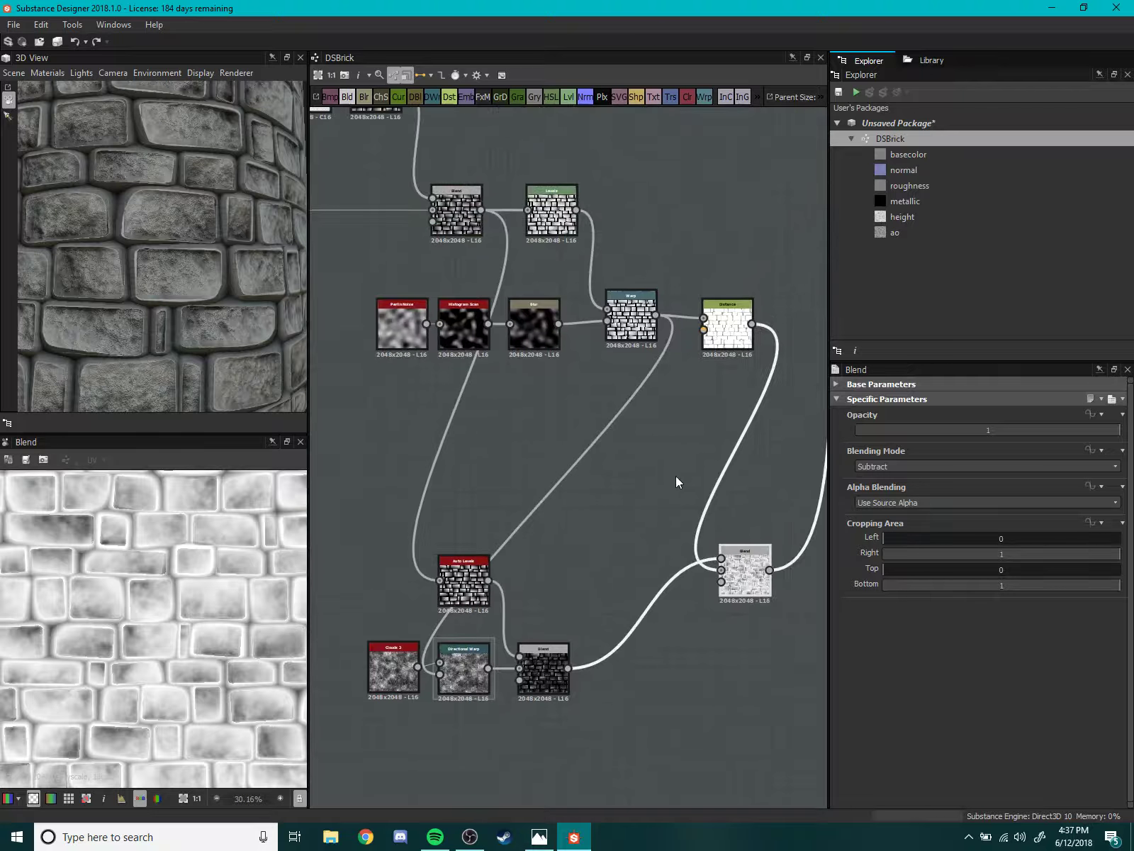
drag(749, 324, 522, 582)
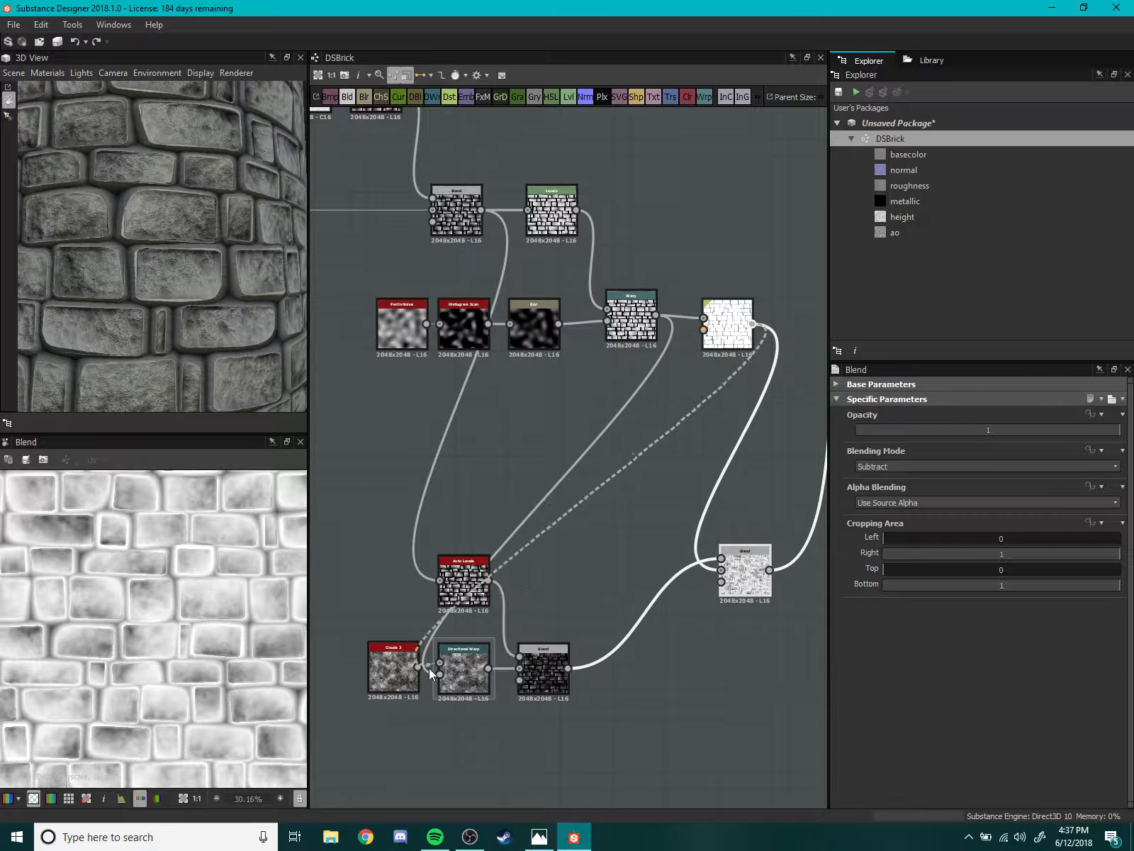
drag(433, 672, 432, 672)
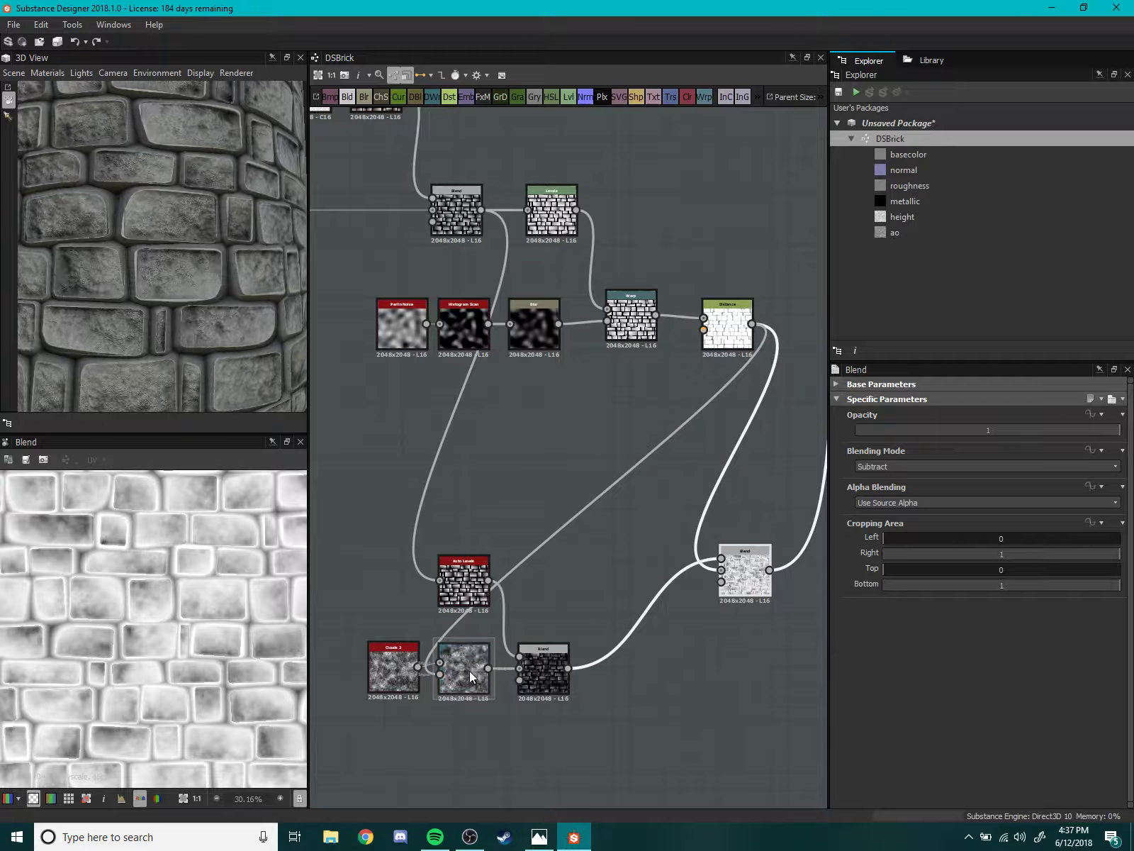
- Select the dark Blend node and try switching its blend mode from Subtract to Multiply
middle_drag(511, 644, 586, 563)
scroll(579, 613, up, 3)
click(568, 615)
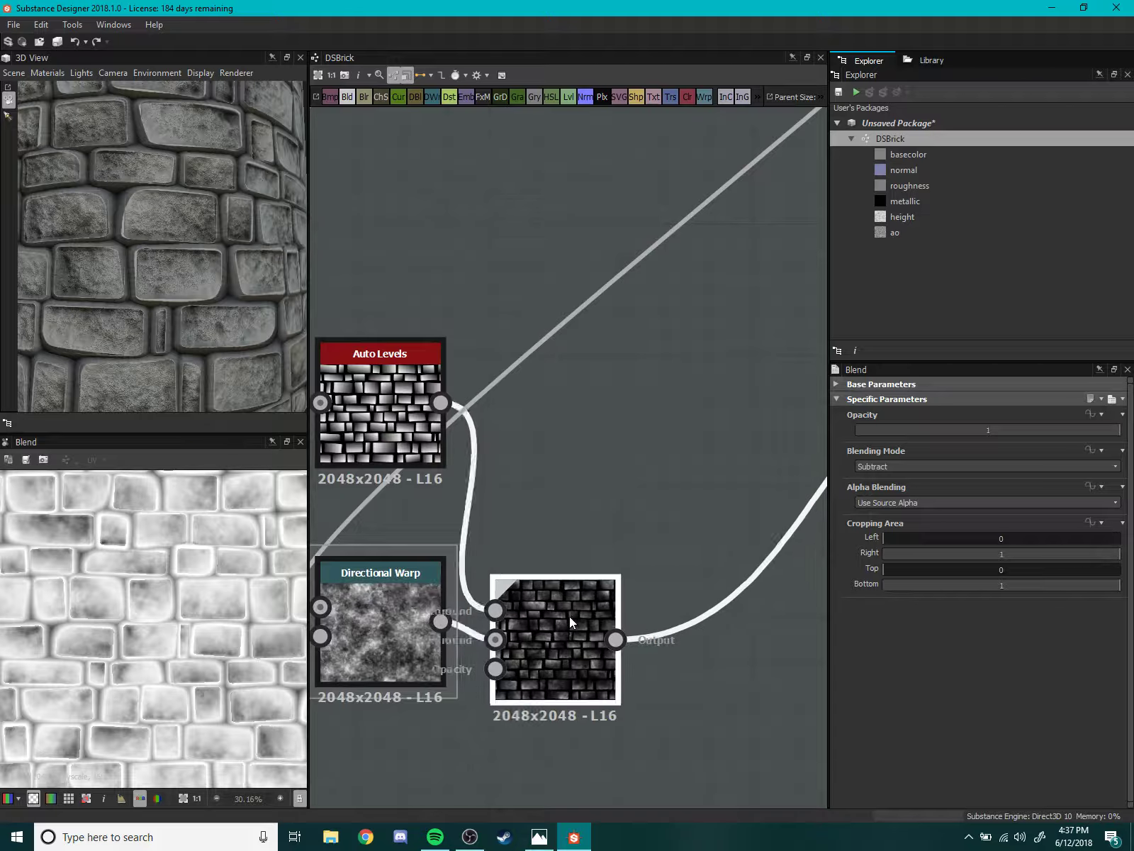
scroll(214, 325, down, 2)
scroll(235, 354, up, 3)
scroll(594, 613, up, 2)
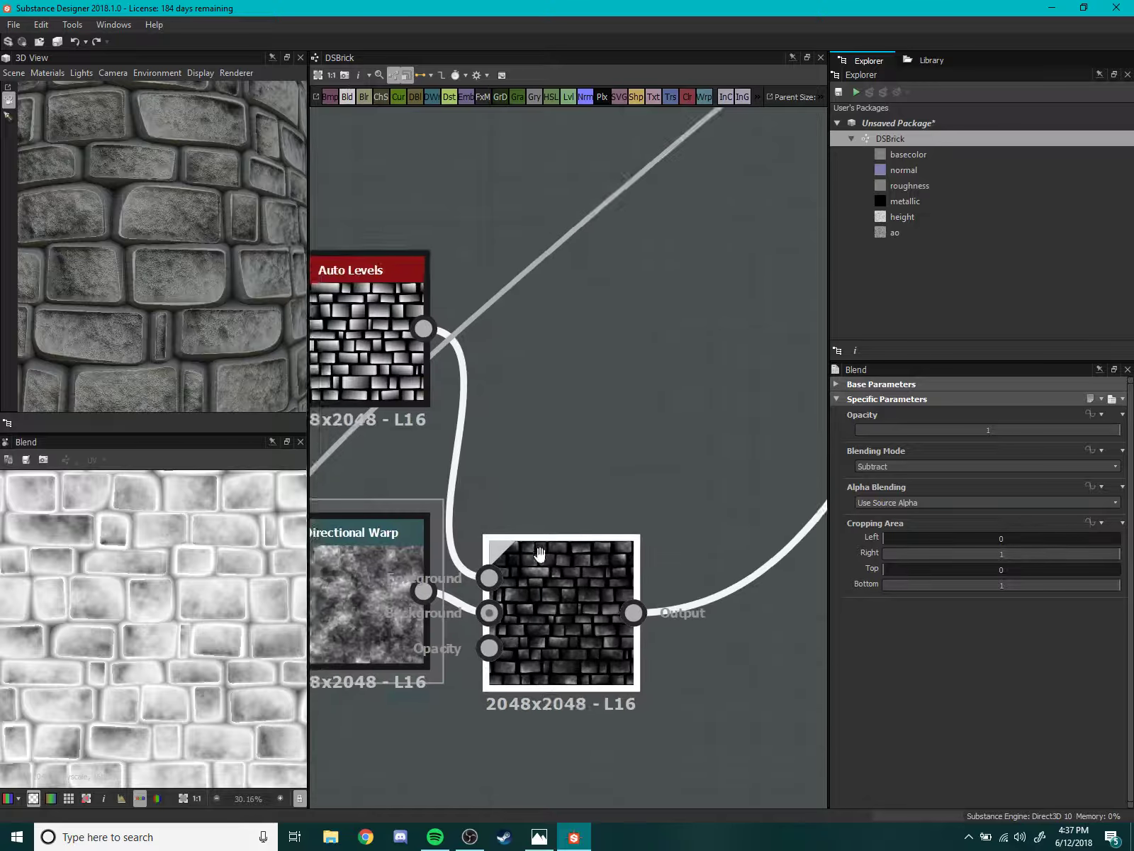
middle_drag(581, 567, 572, 512)
scroll(550, 436, up, 2)
key(Down)
scroll(558, 498, down, 3)
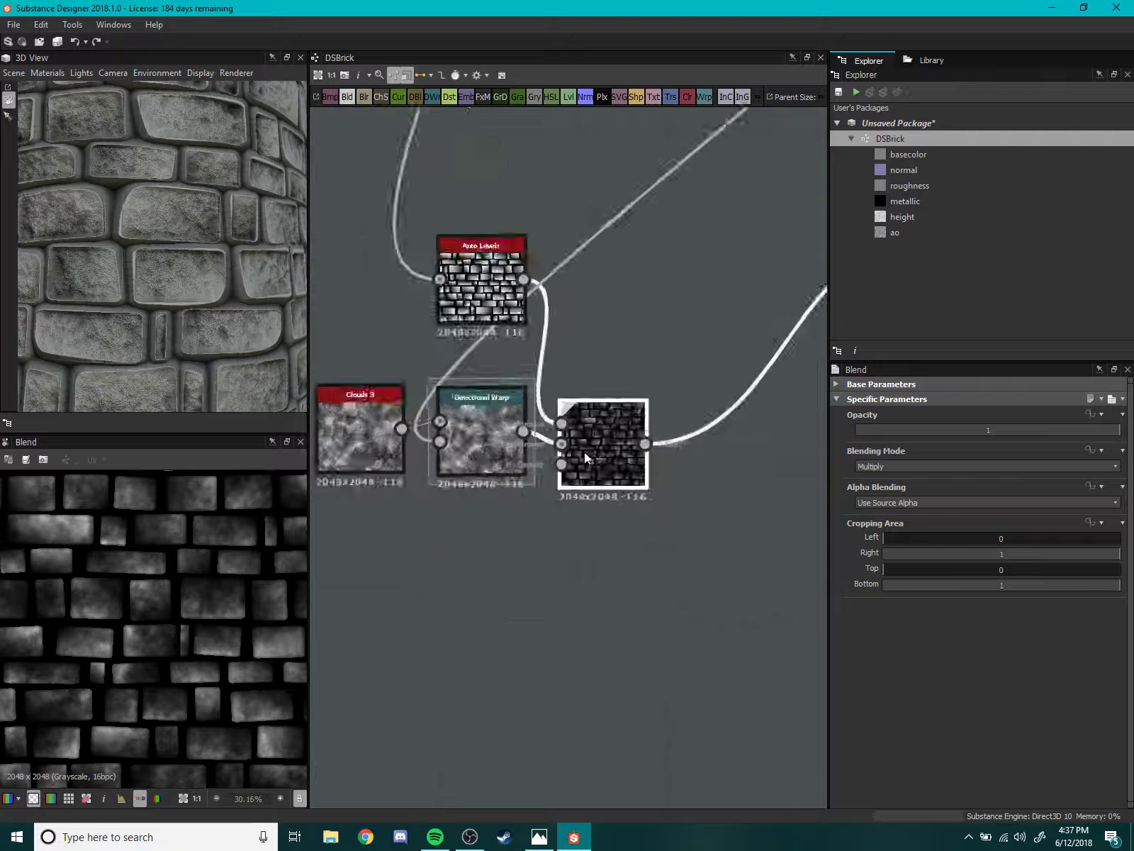
scroll(584, 452, down, 2)
- Move the Auto Levels node above the Blend and remove its link into the Blend
middle_drag(569, 376, 569, 433)
drag(510, 364, 527, 267)
scroll(622, 327, down, 1)
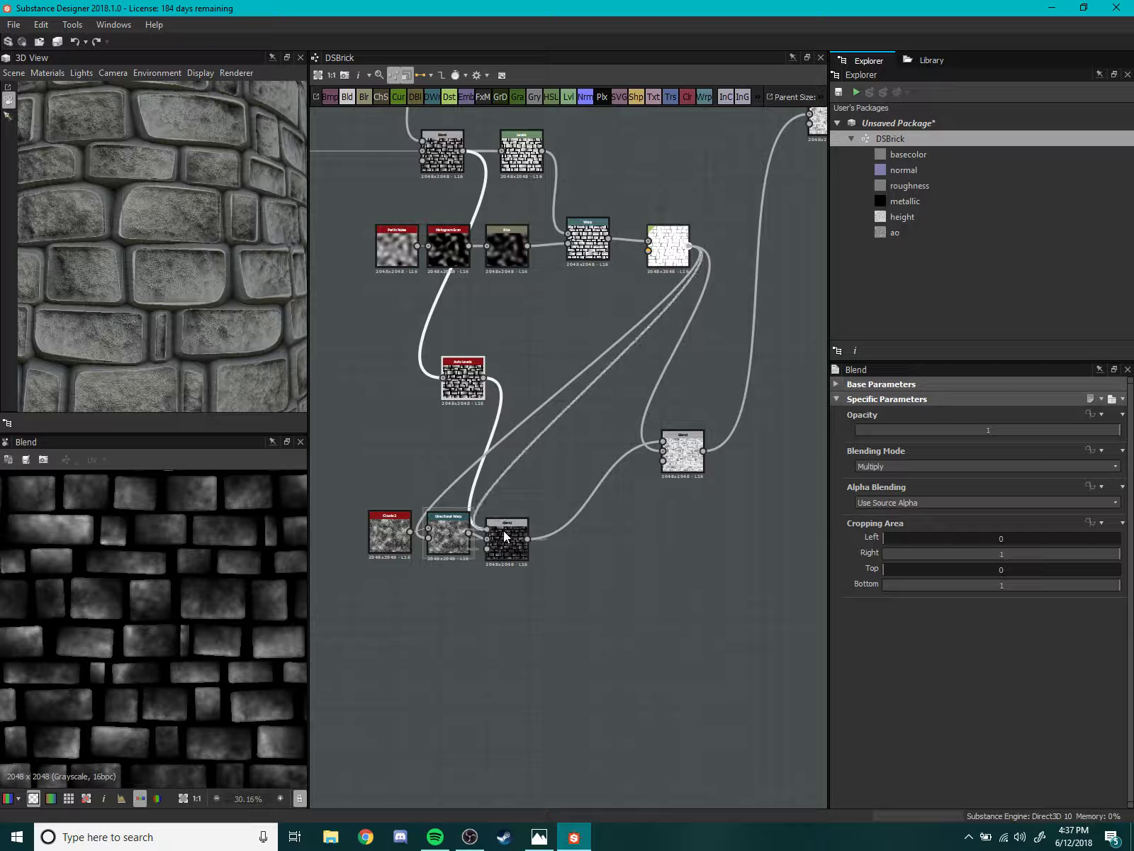
drag(488, 531, 414, 586)
scroll(181, 611, down, 2)
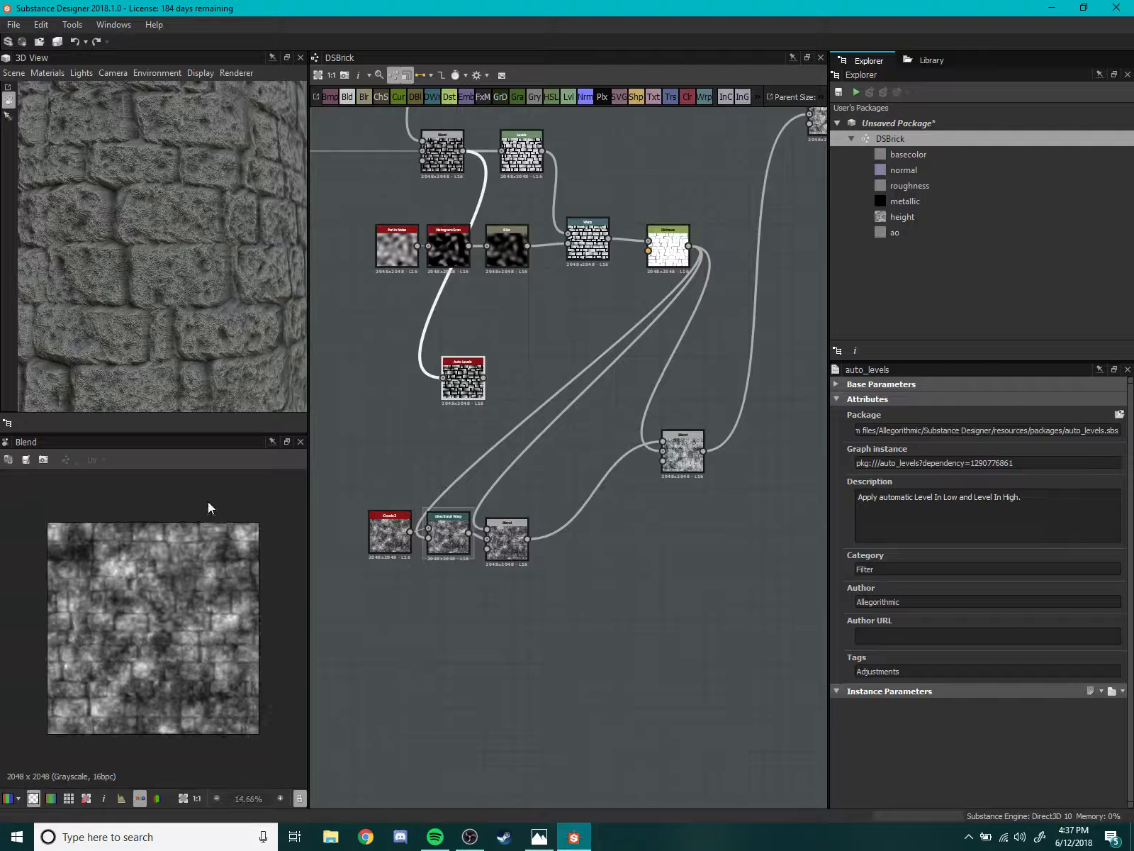
scroll(203, 567, down, 2)
drag(176, 300, 119, 323)
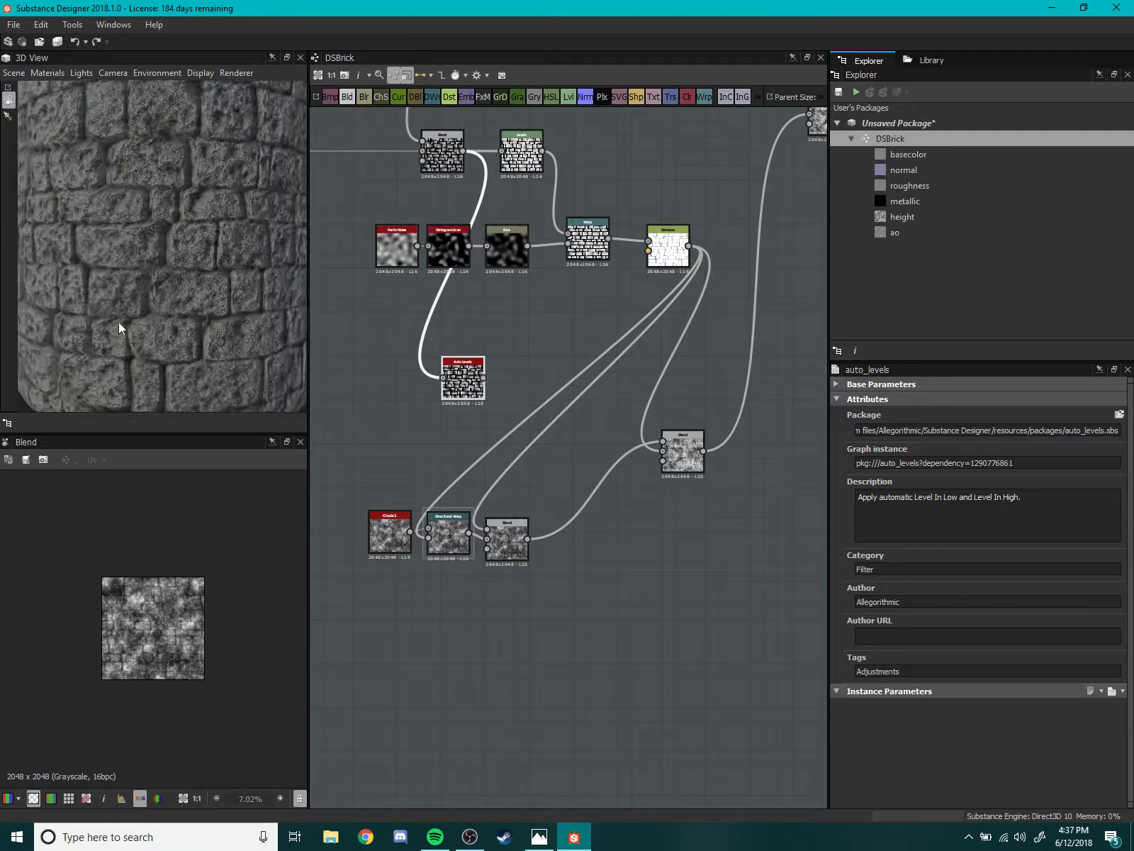
scroll(143, 311, up, 2)
scroll(158, 324, up, 2)
scroll(466, 537, up, 3)
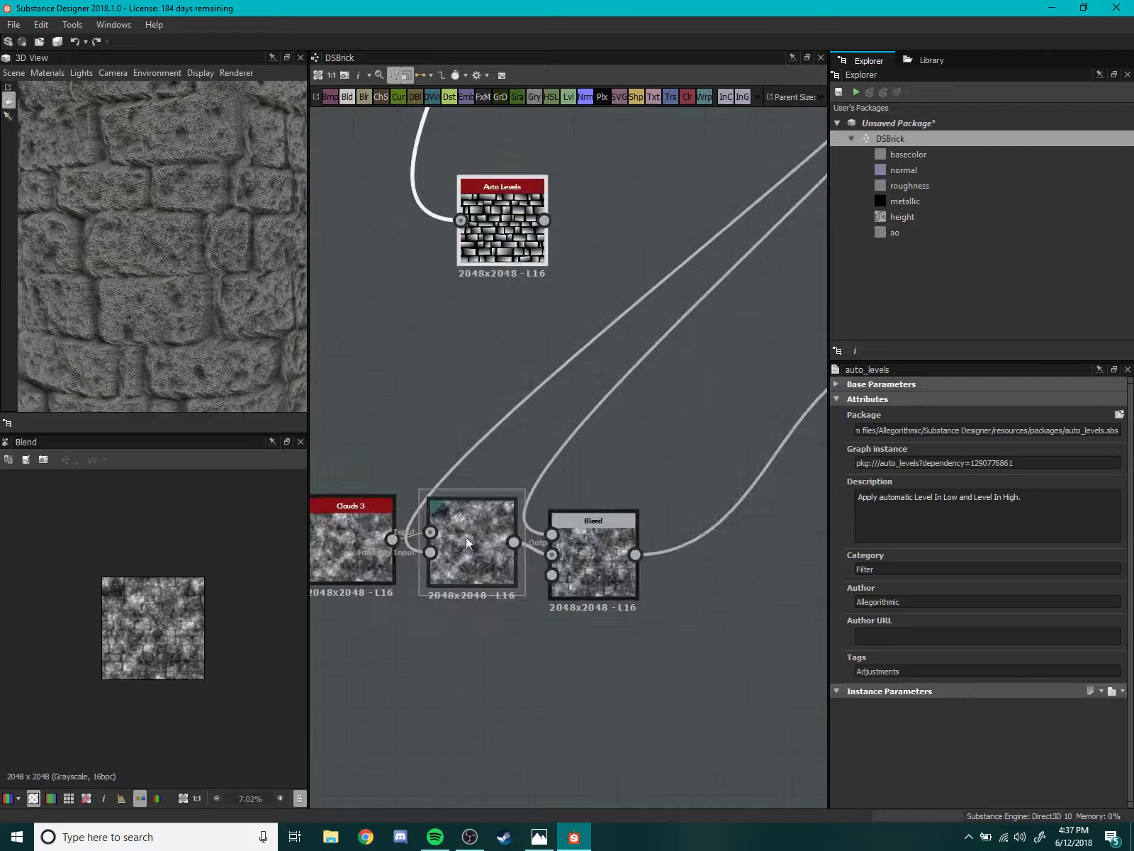
- Align Directional Warp level with the Blend node and delete the Auto Levels node
drag(568, 580, 594, 542)
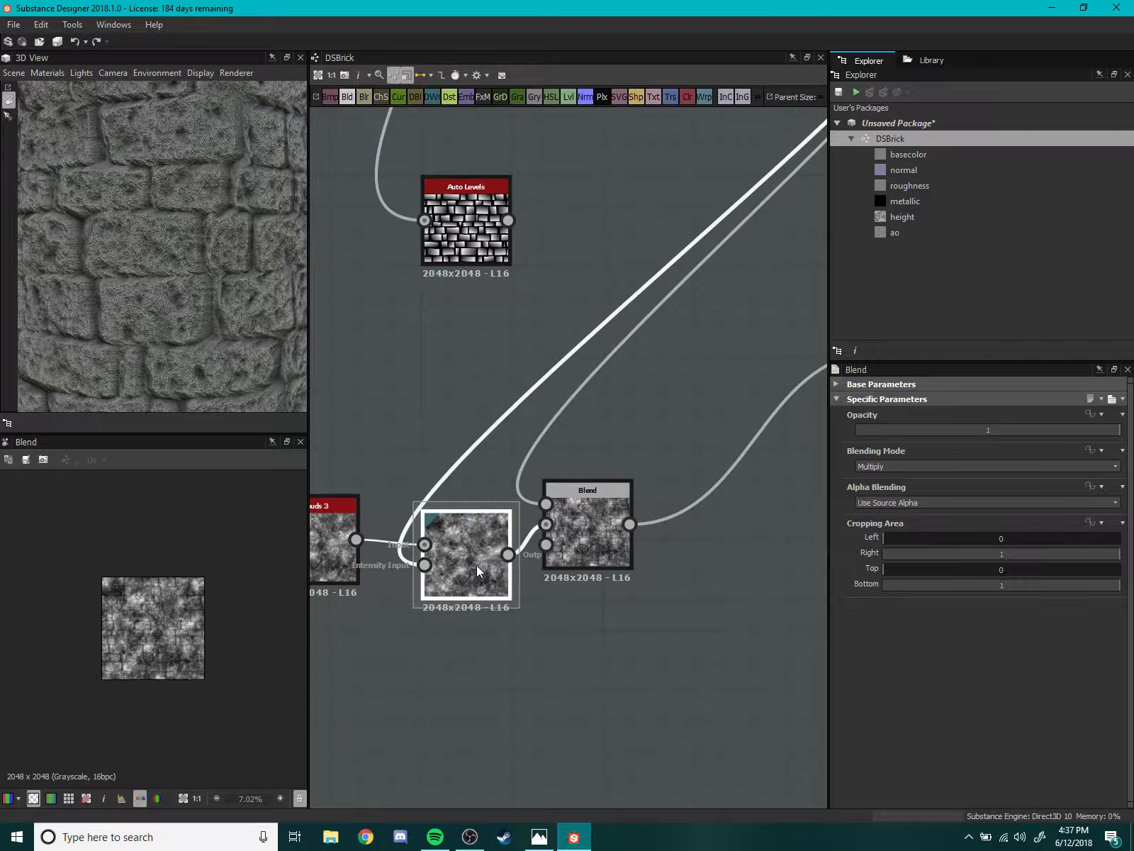
drag(477, 565, 482, 553)
click(468, 341)
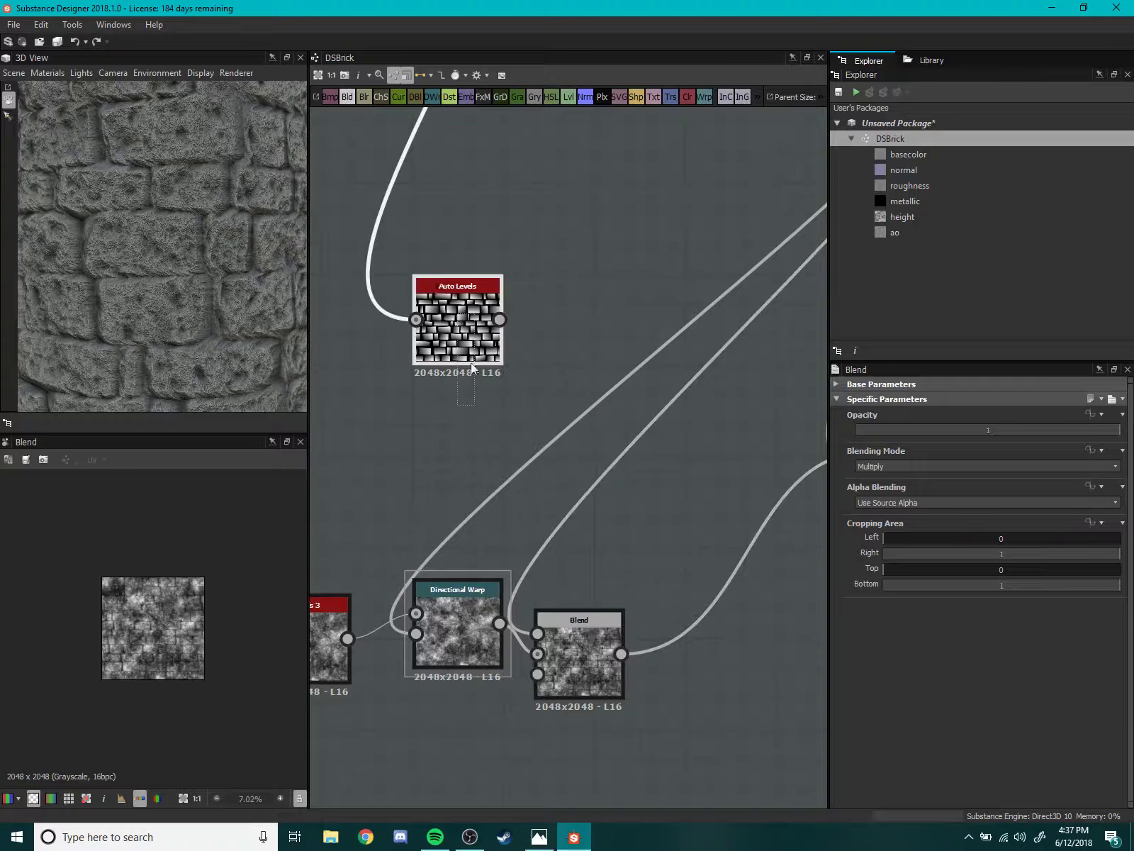
key(Delete)
scroll(649, 408, down, 2)
scroll(577, 558, up, 4)
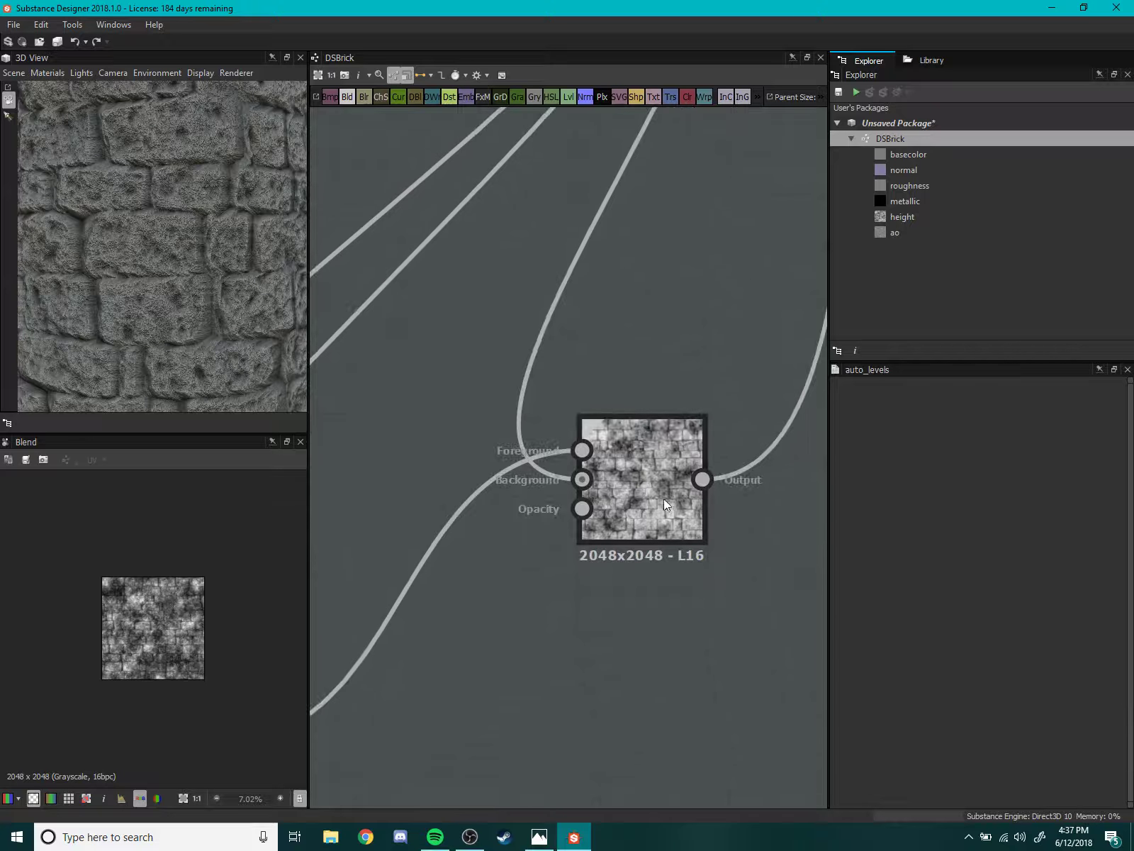
- Reposition the Blend node and move the Distance node next to the Warp node
drag(665, 497, 708, 510)
scroll(410, 380, down, 2)
scroll(188, 588, up, 1)
scroll(188, 589, up, 3)
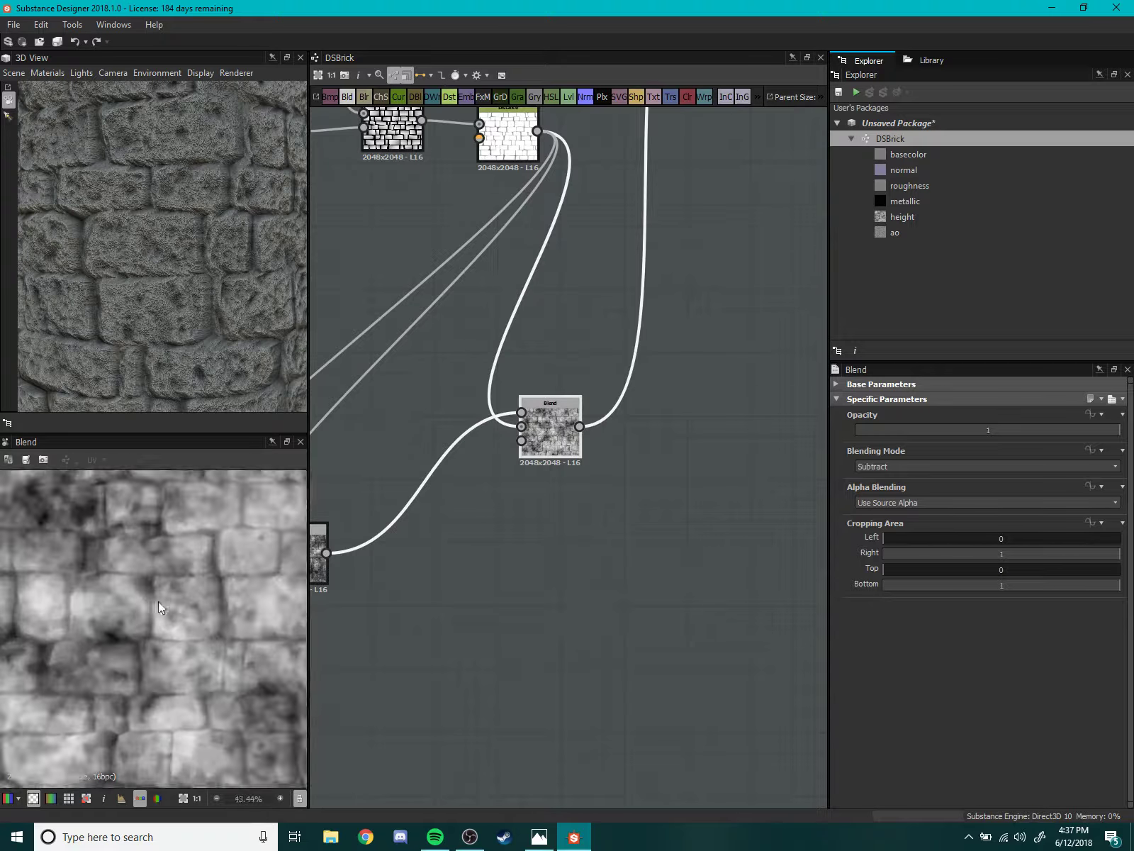
scroll(523, 497, down, 2)
scroll(560, 477, down, 2)
scroll(560, 477, up, 3)
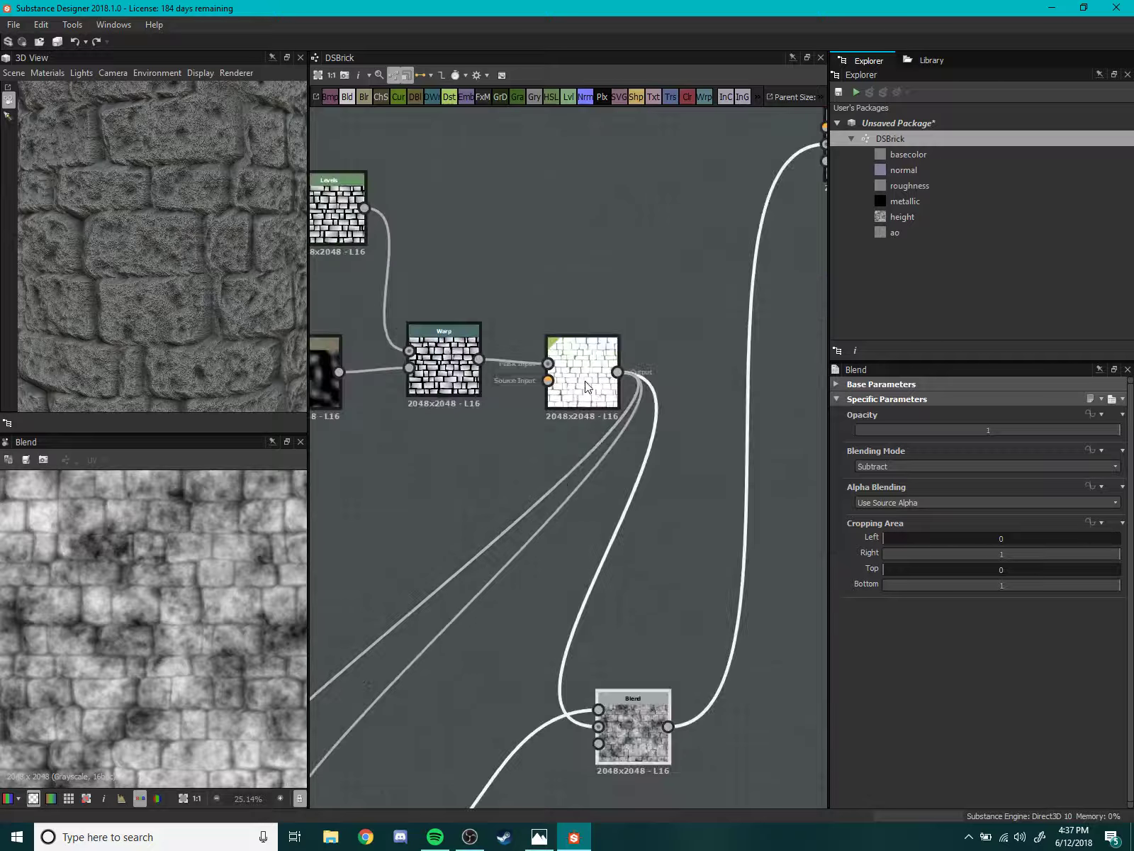
drag(582, 365, 545, 365)
- Set the Distance node's Maximum Distance to 5.51, down from 7.57, after briefly trying 4.82
middle_drag(505, 515, 603, 504)
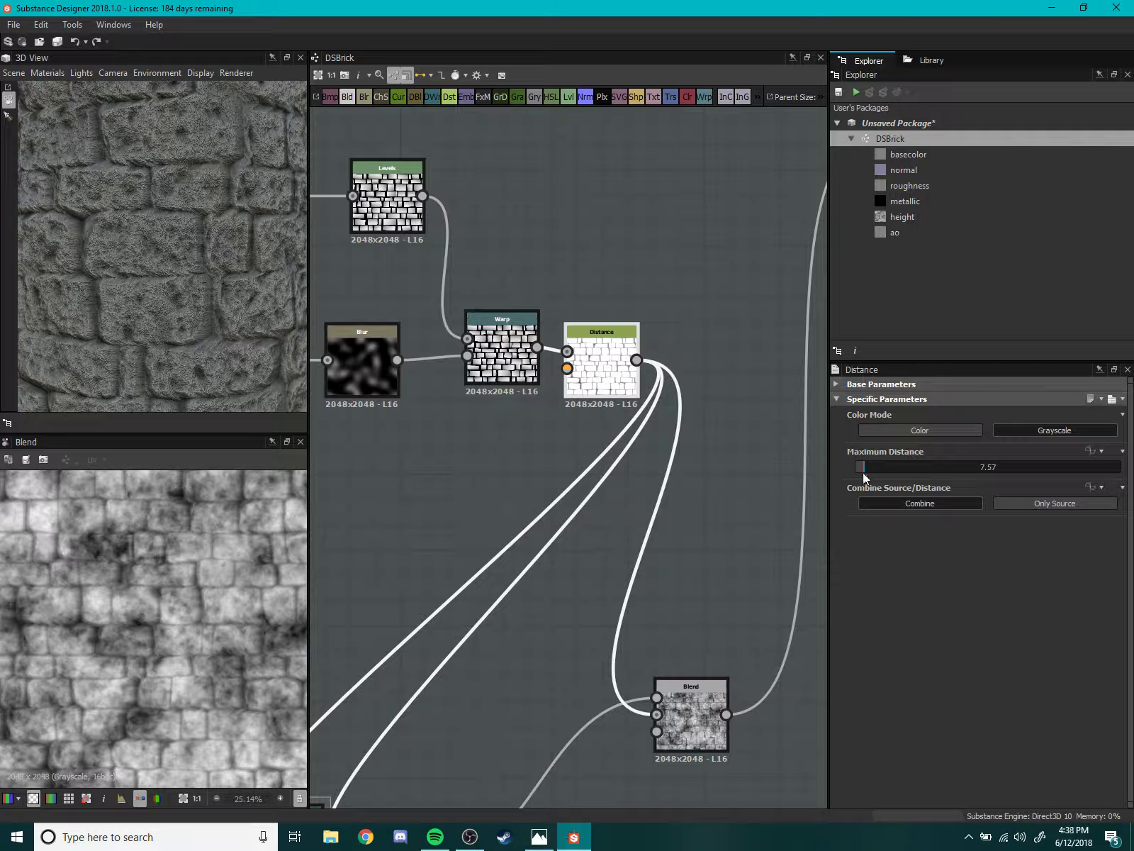
drag(867, 466, 862, 468)
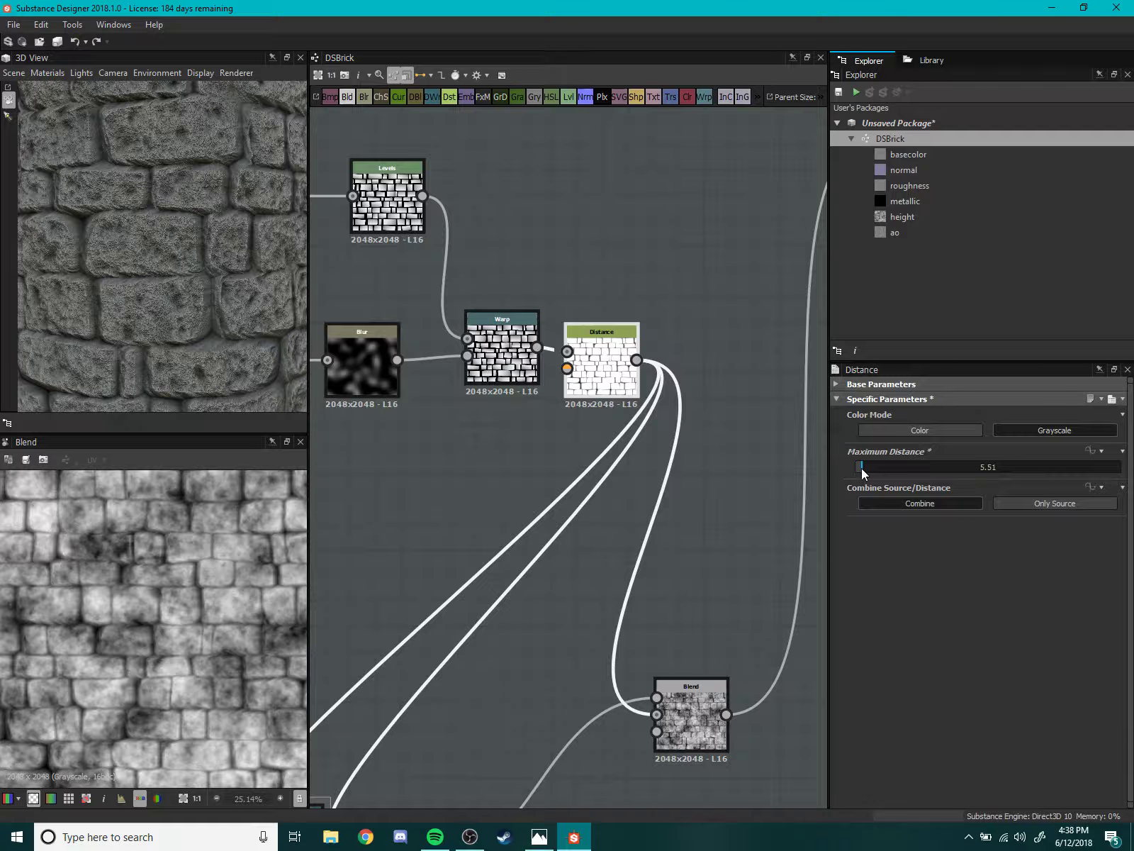
drag(861, 468, 861, 468)
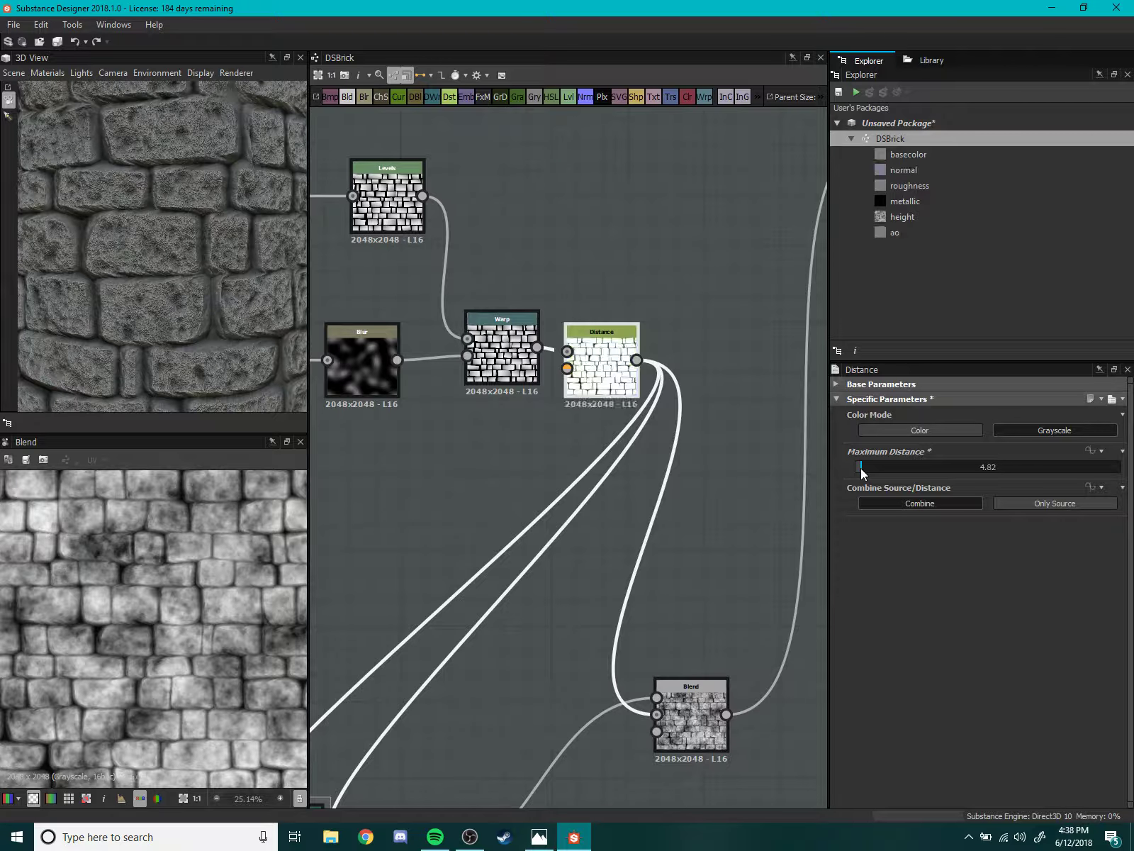
drag(861, 469, 861, 469)
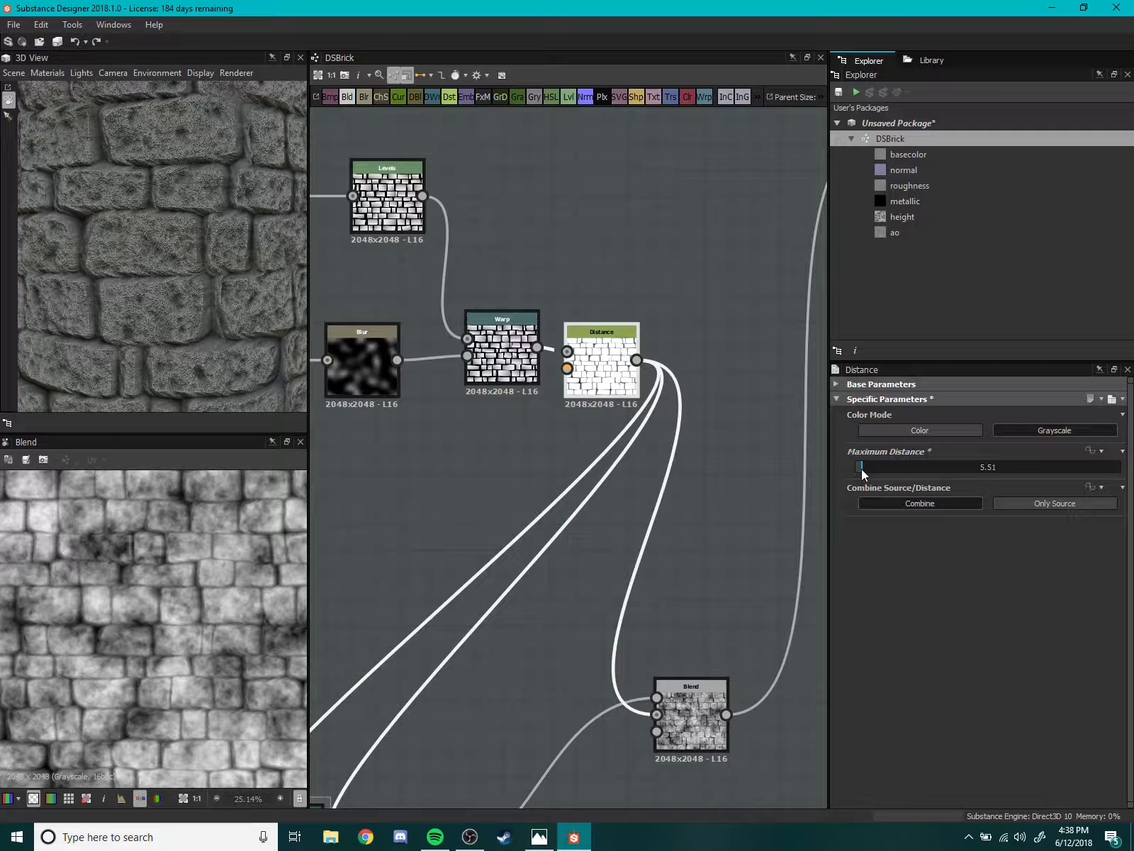
scroll(623, 471, down, 3)
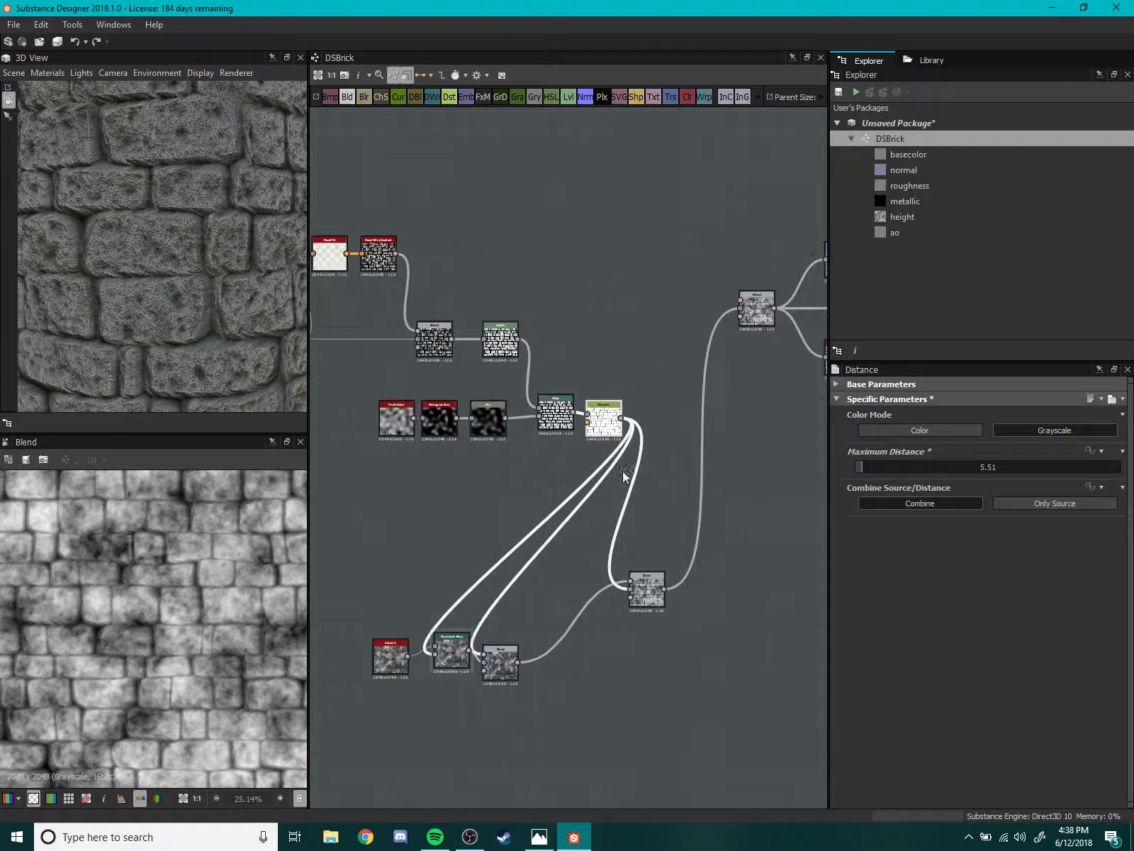
scroll(233, 279, down, 3)
scroll(170, 290, down, 2)
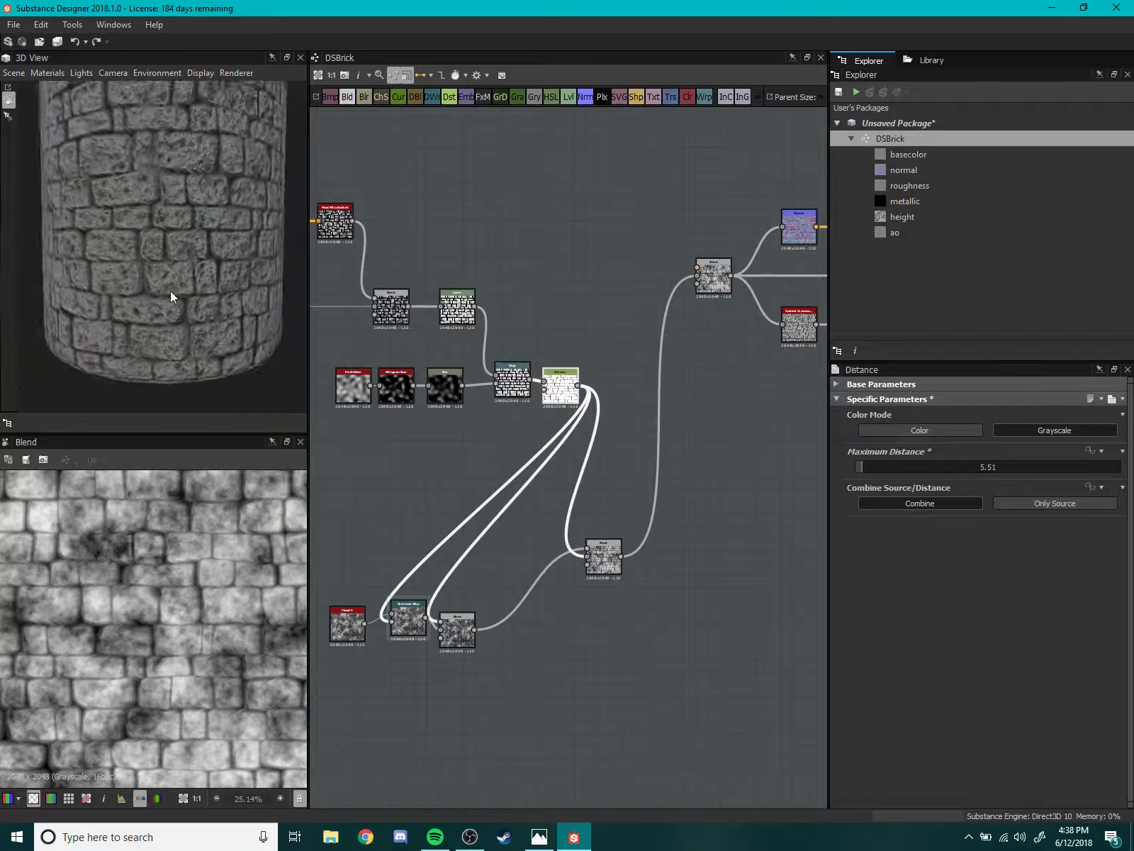
scroll(175, 268, down, 2)
- Move the Distance node down to the lower left of the graph
scroll(214, 292, down, 1)
mouse_move(214, 292)
mouse_down()
mouse_move(194, 240)
mouse_move(233, 263)
mouse_move(190, 327)
mouse_move(254, 321)
mouse_move(245, 346)
mouse_move(178, 303)
mouse_move(175, 316)
mouse_move(175, 296)
mouse_move(173, 314)
mouse_move(193, 302)
mouse_move(166, 302)
mouse_move(207, 266)
mouse_move(182, 287)
mouse_up()
scroll(536, 538, up, 2)
scroll(538, 496, up, 3)
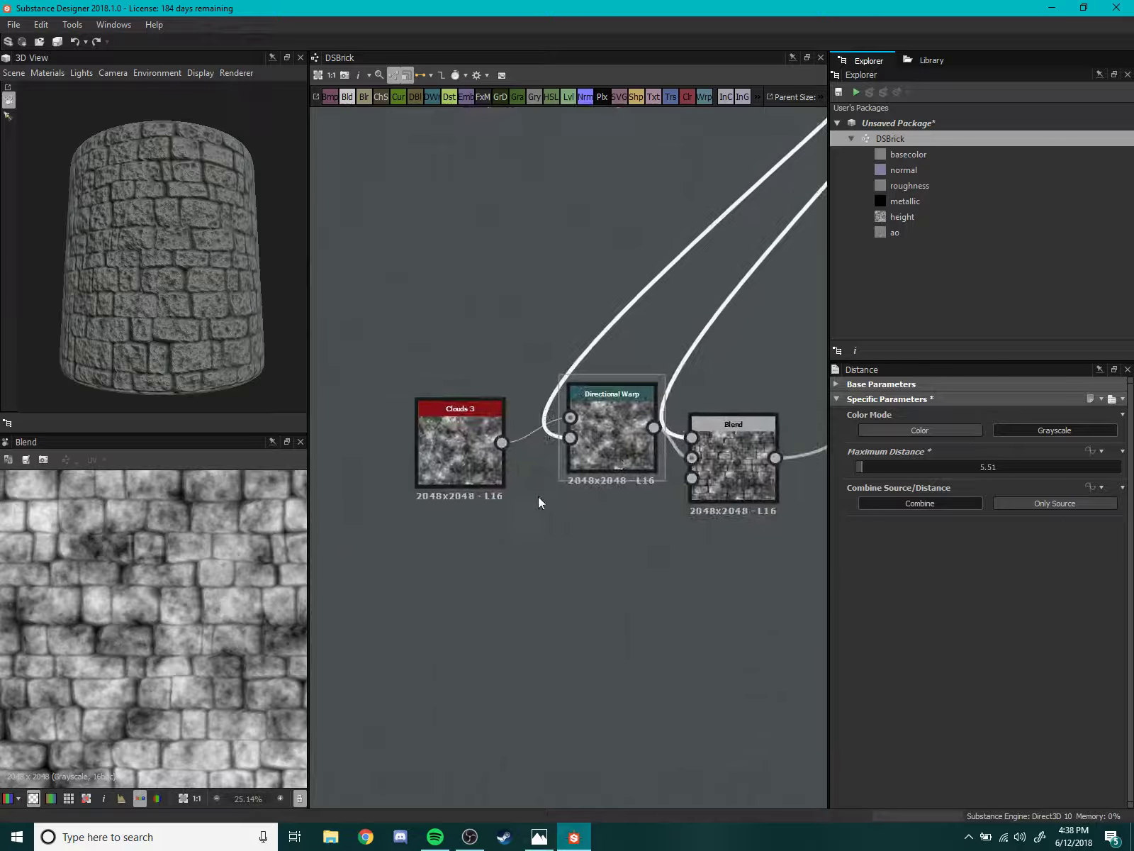
scroll(640, 337, down, 5)
mouse_move(639, 337)
middle_down()
mouse_move(569, 456)
mouse_move(624, 498)
middle_up()
mouse_move(633, 264)
mouse_down()
mouse_move(505, 401)
mouse_move(435, 445)
mouse_move(445, 387)
mouse_up()
- Shift the top node rows right and realign the Perlin Noise-to-Warp row
scroll(445, 387, down, 2)
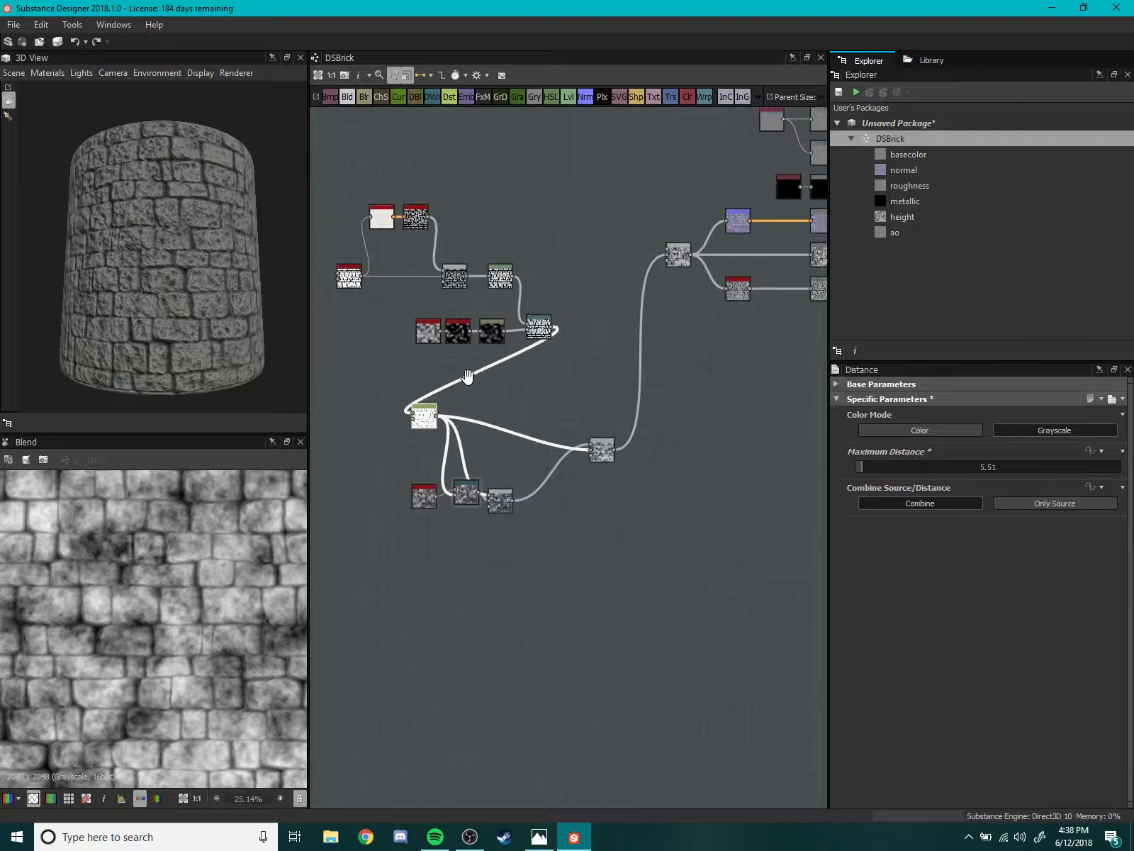
scroll(446, 387, up, 2)
mouse_move(353, 222)
mouse_down()
mouse_move(622, 365)
mouse_move(636, 314)
mouse_up()
scroll(639, 442, up, 2)
middle_drag(639, 443, 687, 455)
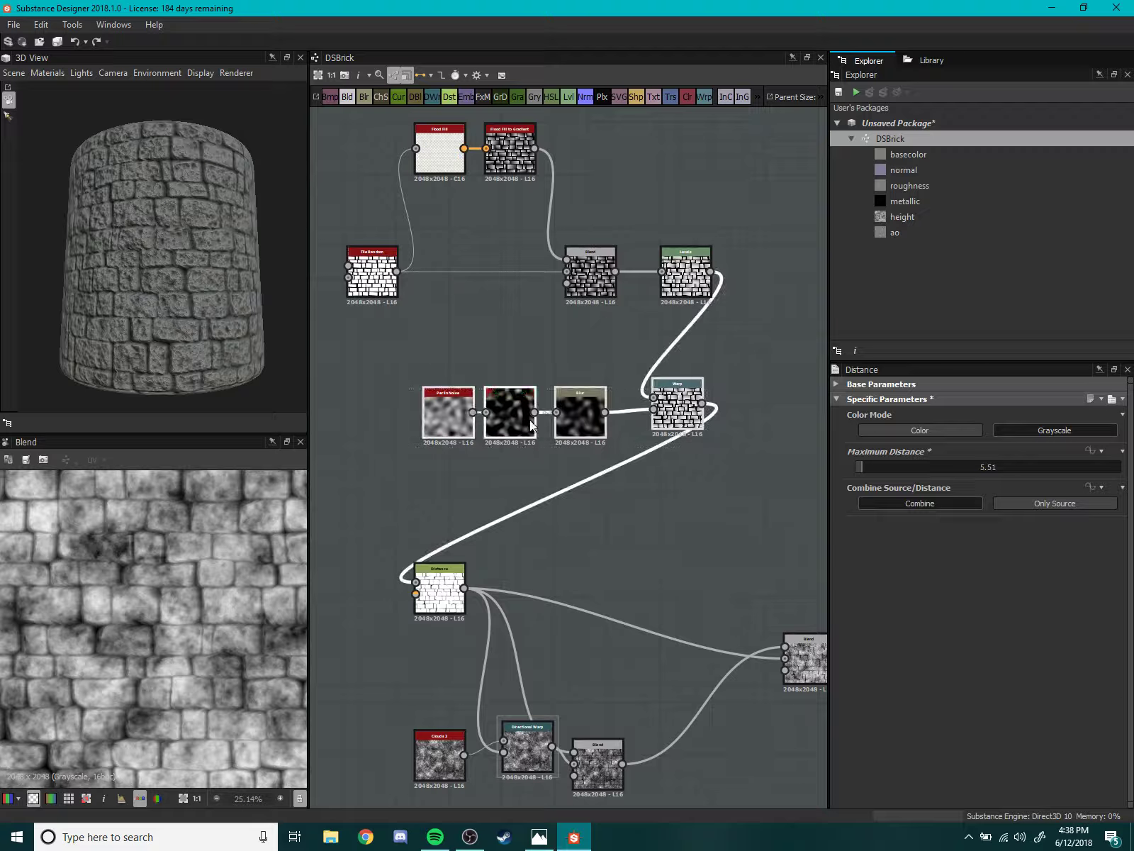
drag(530, 424, 478, 423)
middle_drag(524, 419, 563, 405)
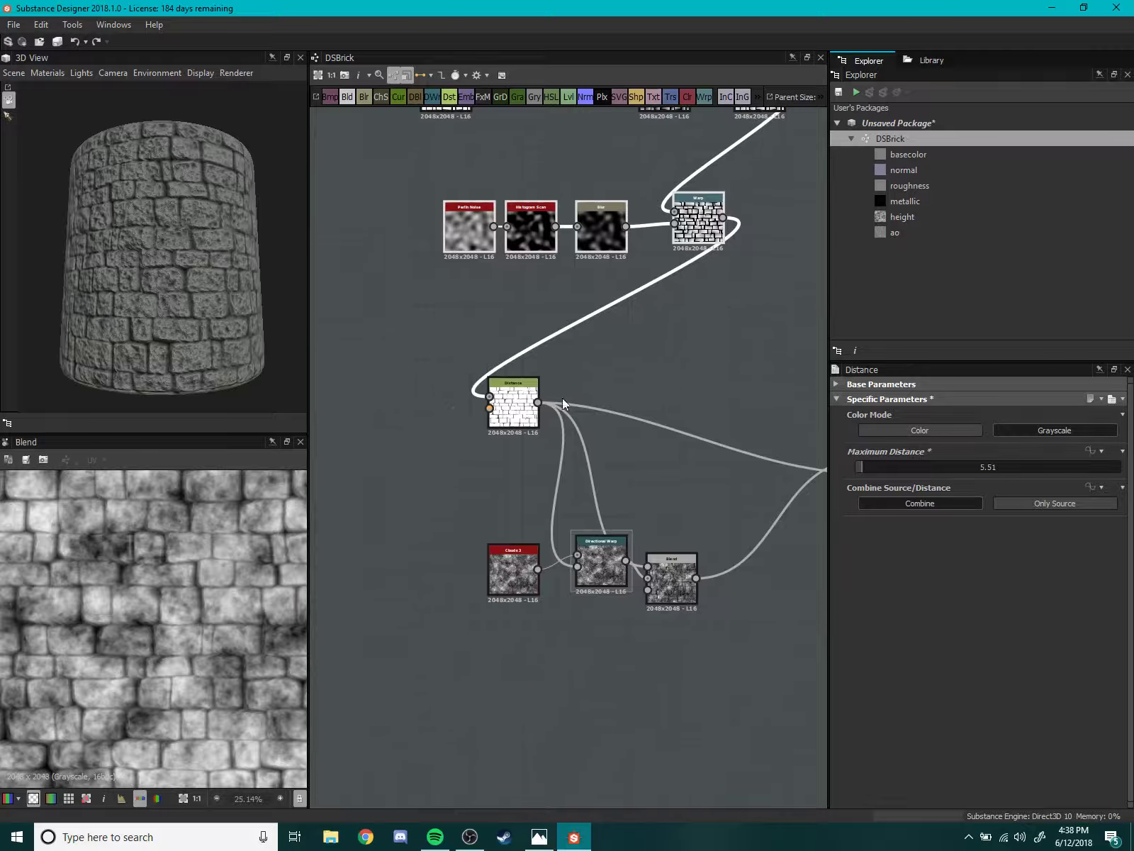
- Place the Distance node above the clouds nodes and center the lower nodes
drag(513, 402, 496, 434)
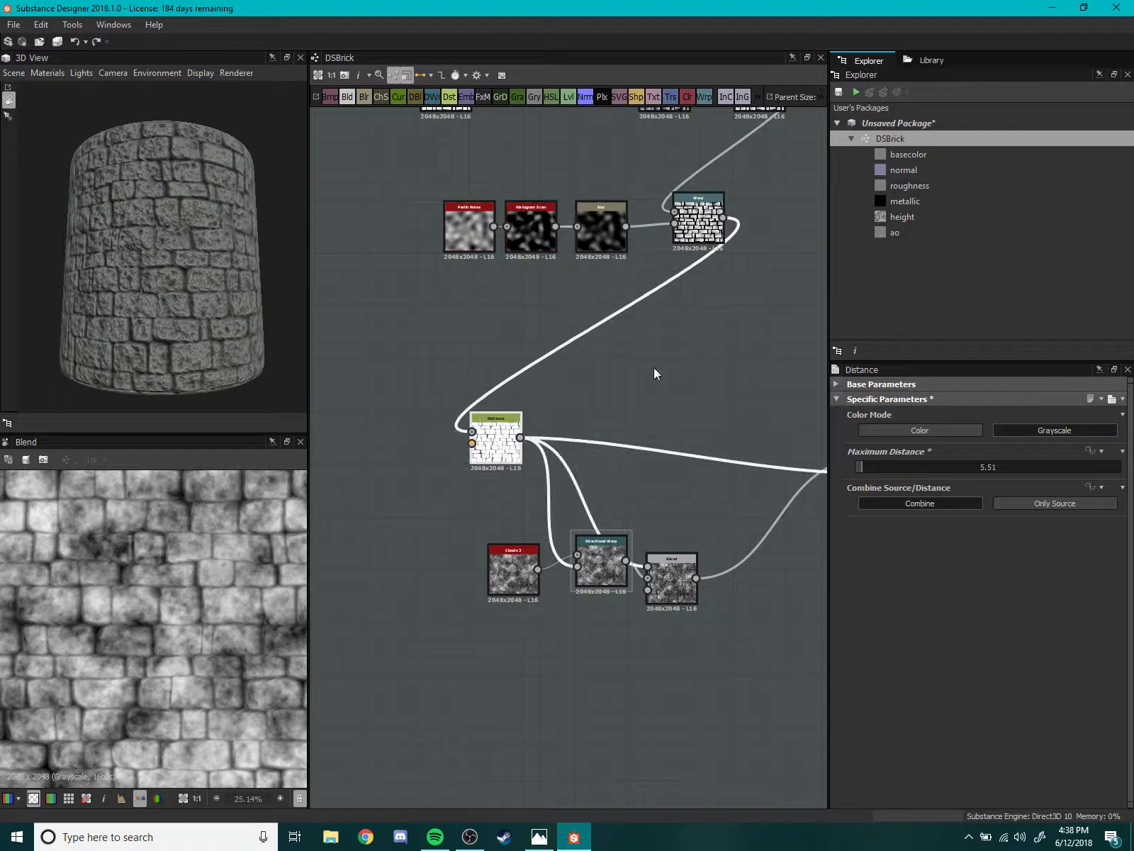
scroll(633, 384, down, 2)
mouse_move(632, 385)
middle_down()
mouse_move(582, 394)
mouse_move(529, 380)
middle_up()
drag(623, 413, 573, 399)
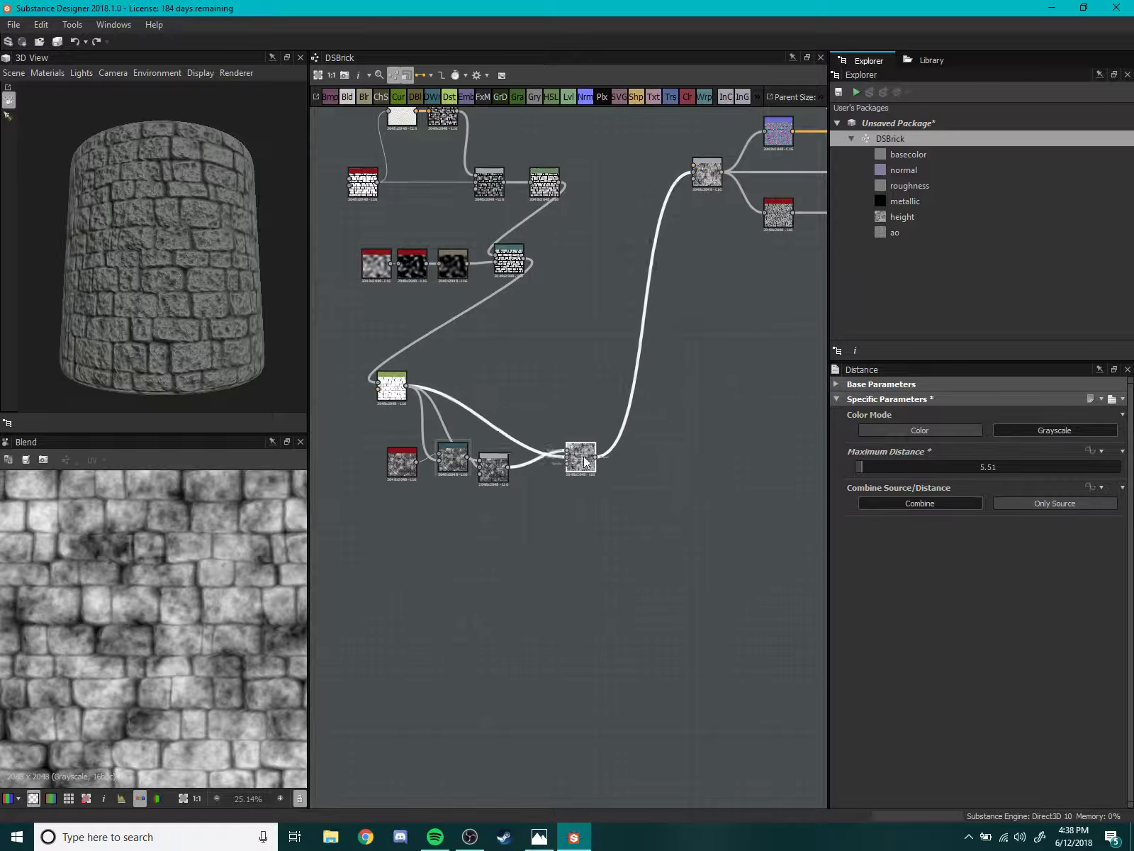
scroll(444, 343, up, 1)
mouse_move(444, 342)
middle_down()
mouse_move(540, 322)
mouse_move(597, 337)
mouse_move(498, 299)
middle_up()
- Select the five upper brick-shape nodes, including the Flood Fill and Levels nodes
scroll(541, 321, up, 3)
scroll(657, 324, down, 1)
middle_drag(658, 325, 599, 526)
middle_drag(413, 144, 442, 260)
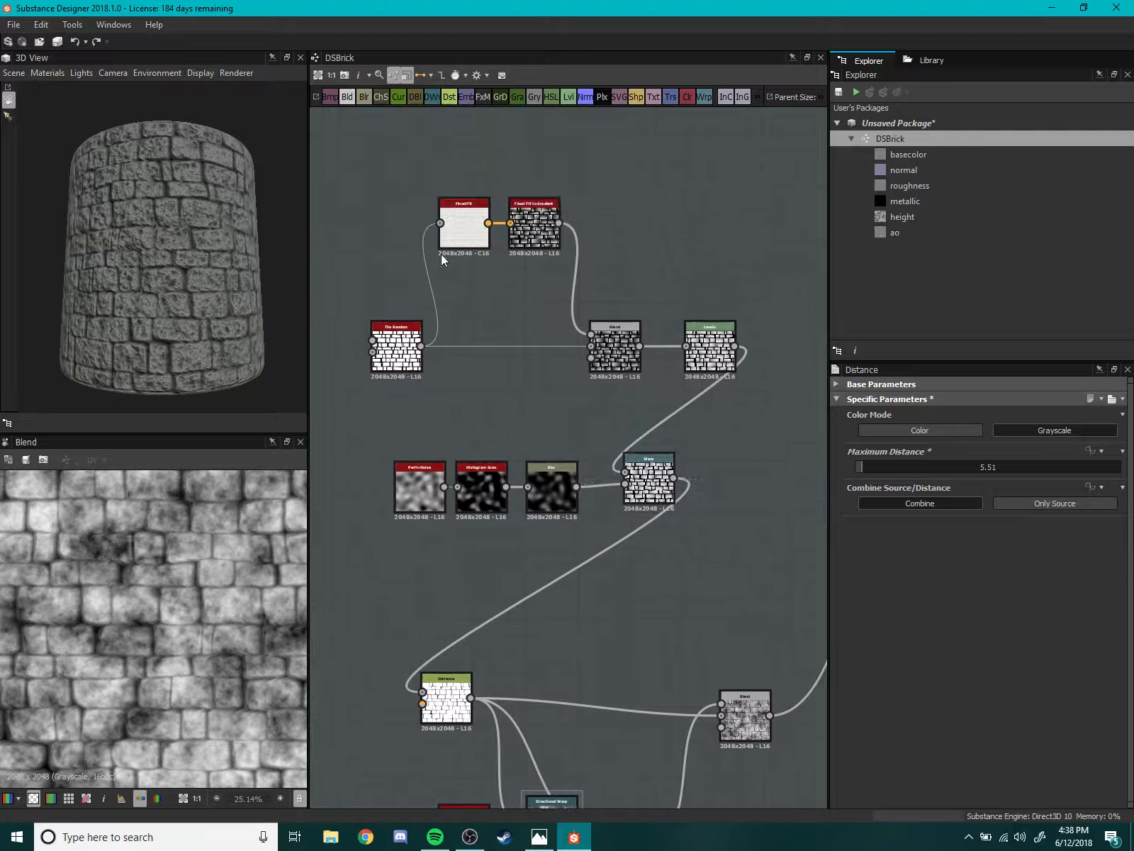
drag(351, 181, 695, 395)
- Frame the upper brick nodes, then the Perlin Noise, Histogram Scan, Blur and Warp nodes
right_click(523, 374)
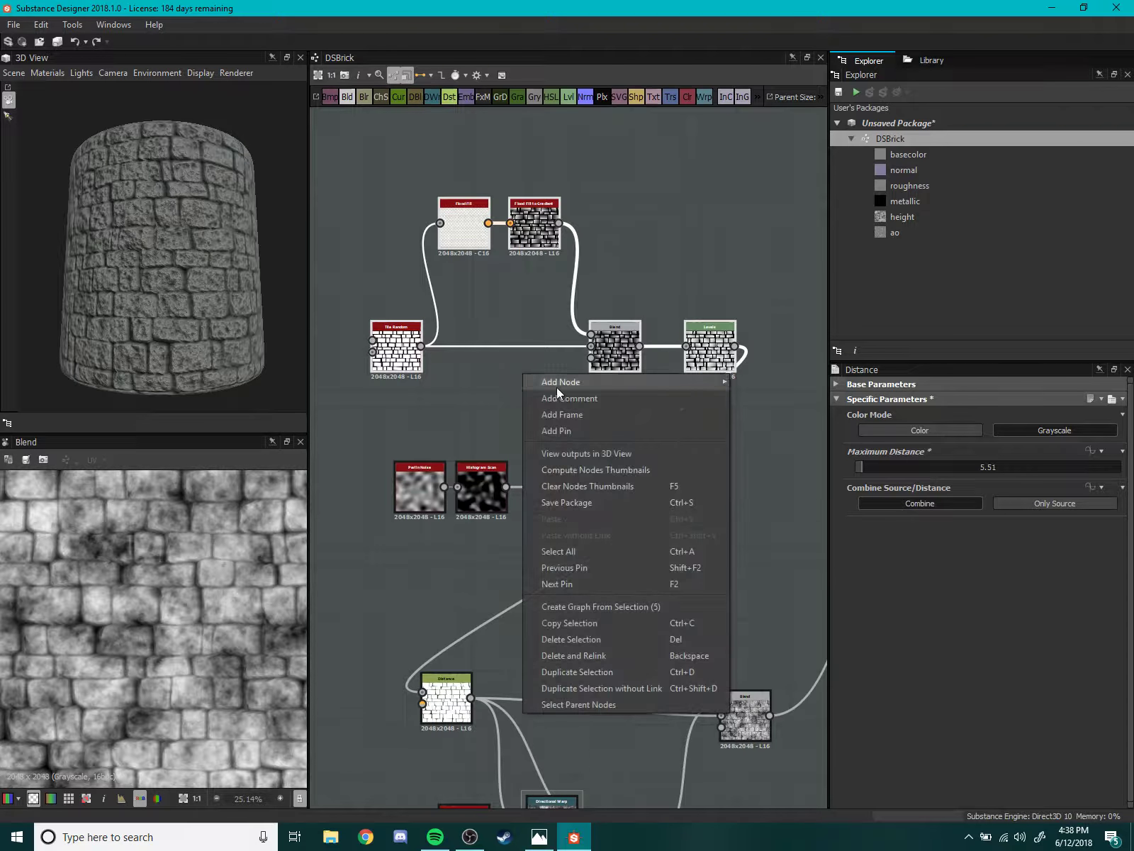
click(590, 417)
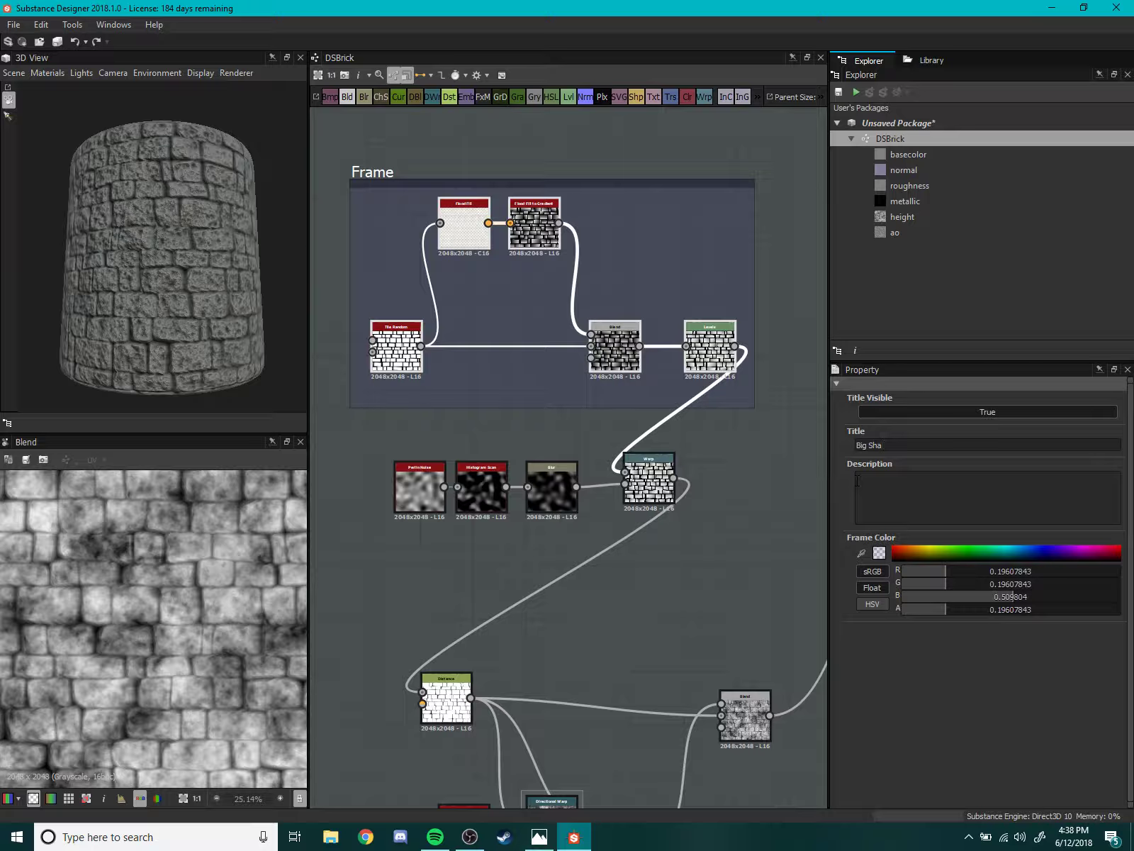
drag(390, 444, 740, 550)
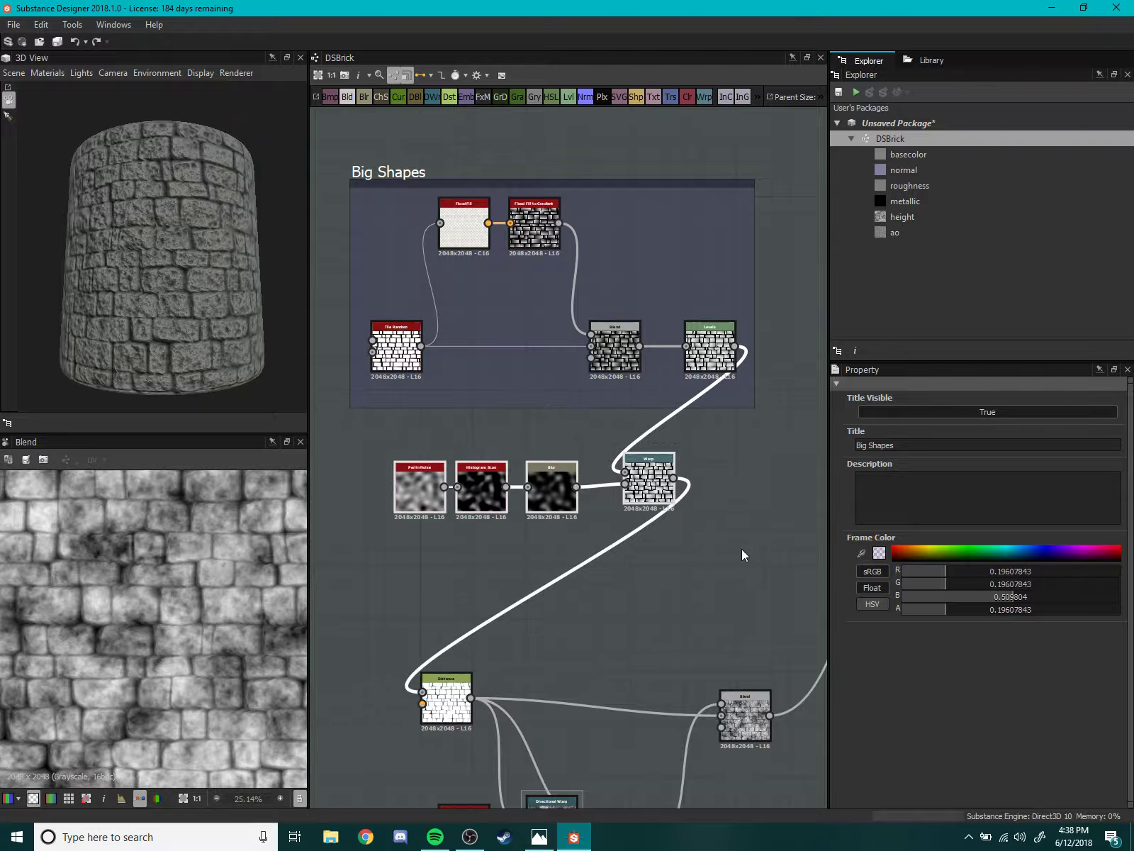
right_click(725, 557)
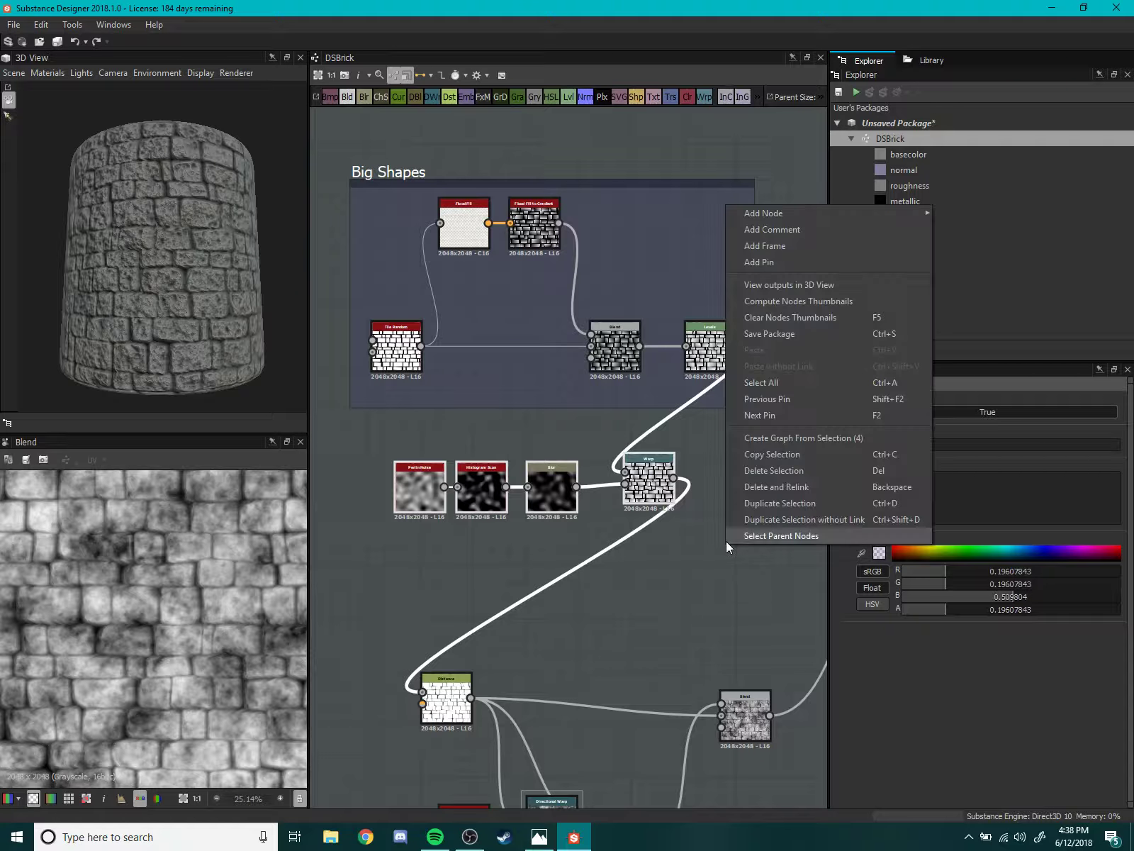
click(764, 245)
text(medium shapes)
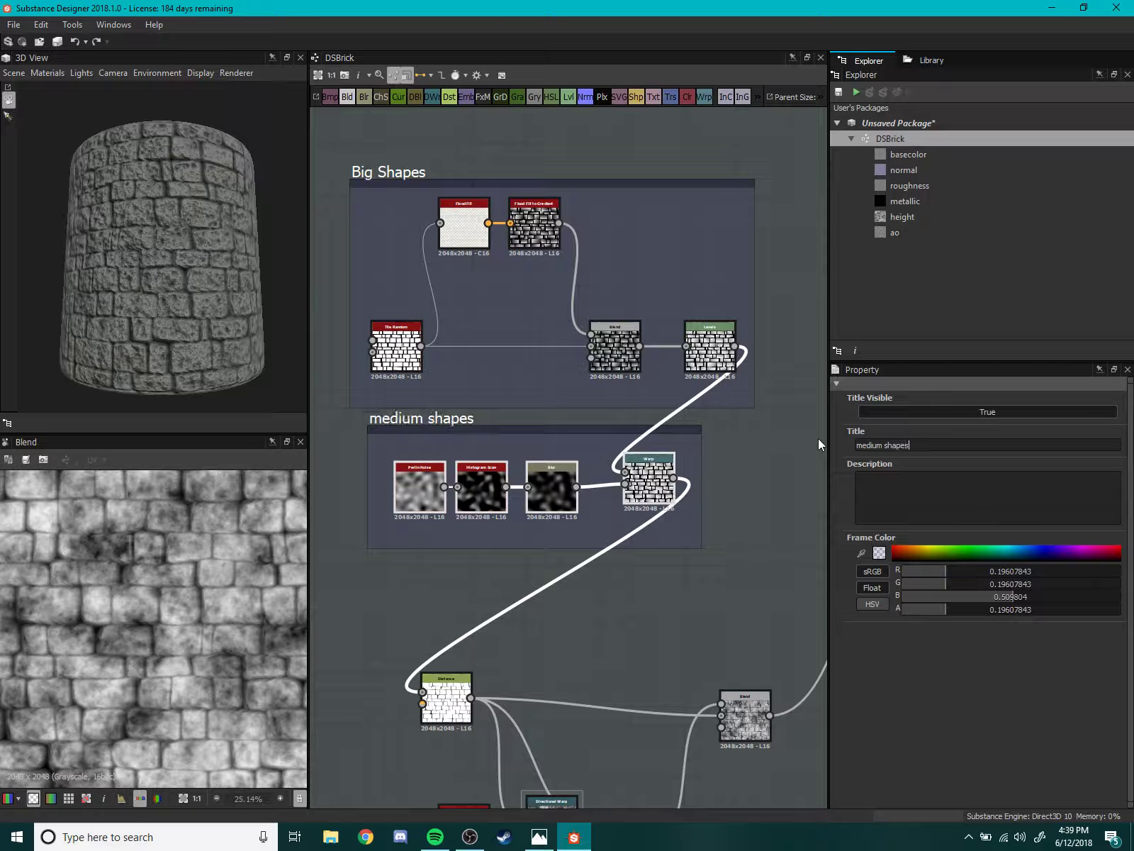
- Frame the Distance, Clouds and Blend nodes as Small Shapes beneath medium shapes
scroll(618, 426, down, 3)
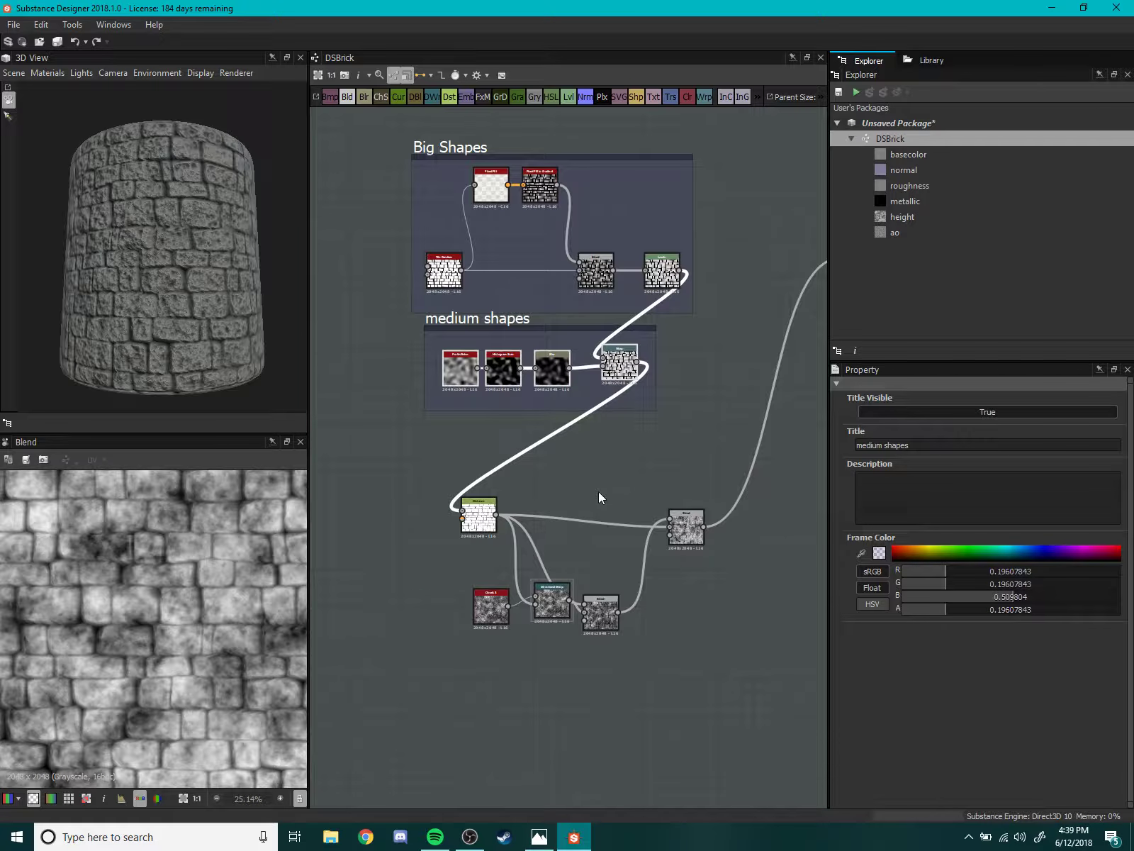
right_click(718, 645)
click(773, 347)
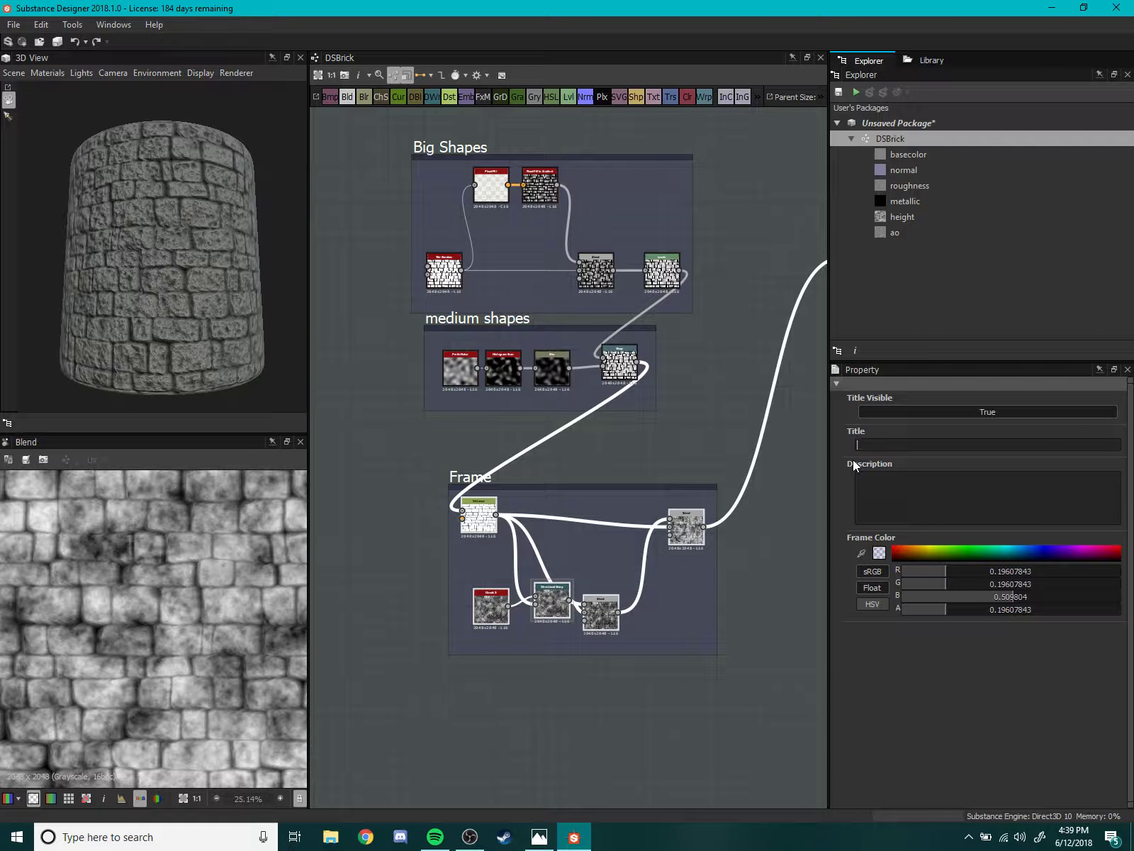
text(Small Shapes)
drag(496, 481, 489, 441)
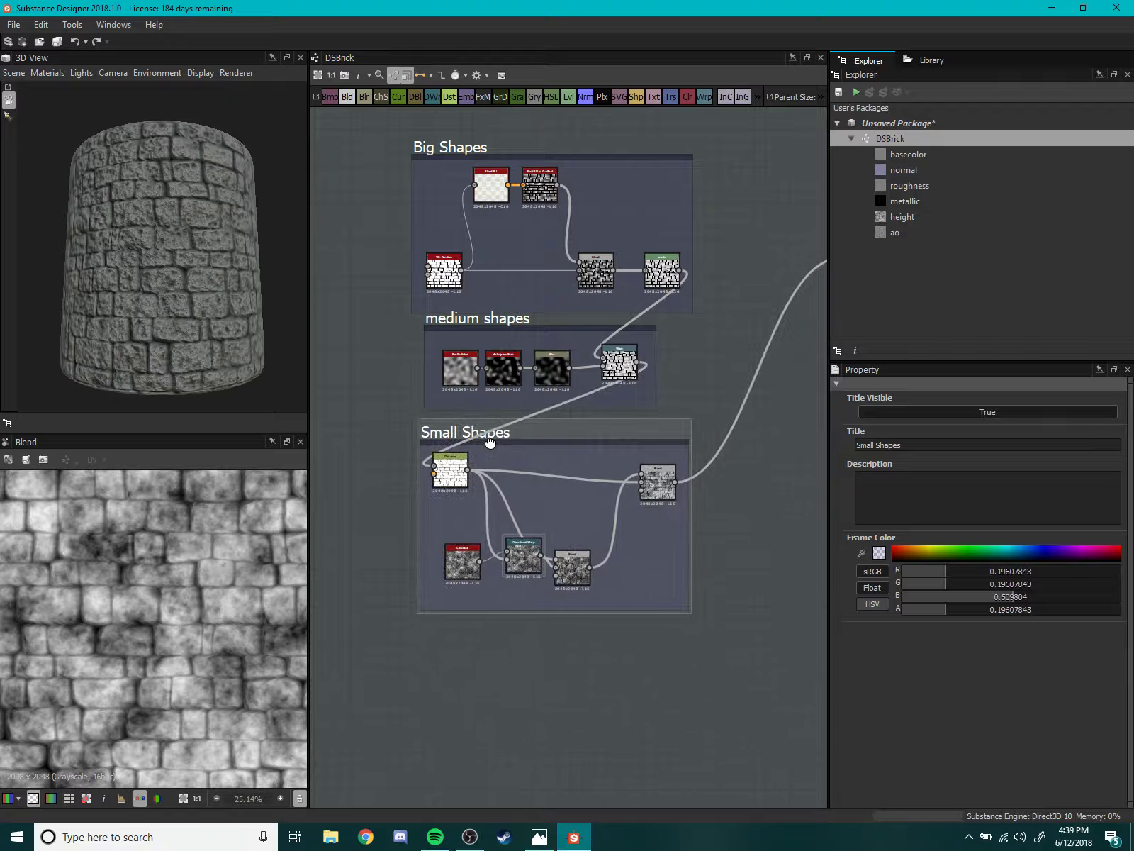
- Move Directional Warp right beside its Blend node
scroll(600, 466, up, 2)
scroll(642, 494, up, 2)
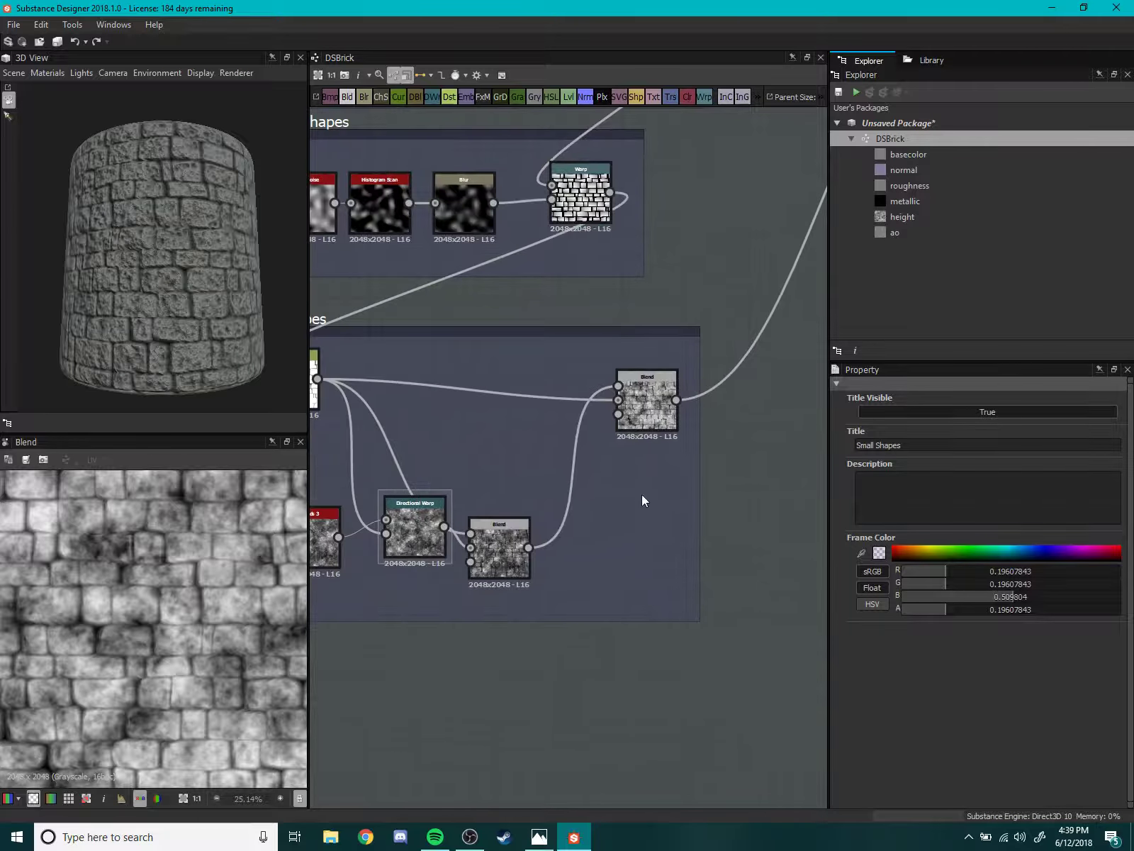
scroll(728, 455, up, 3)
scroll(728, 461, down, 5)
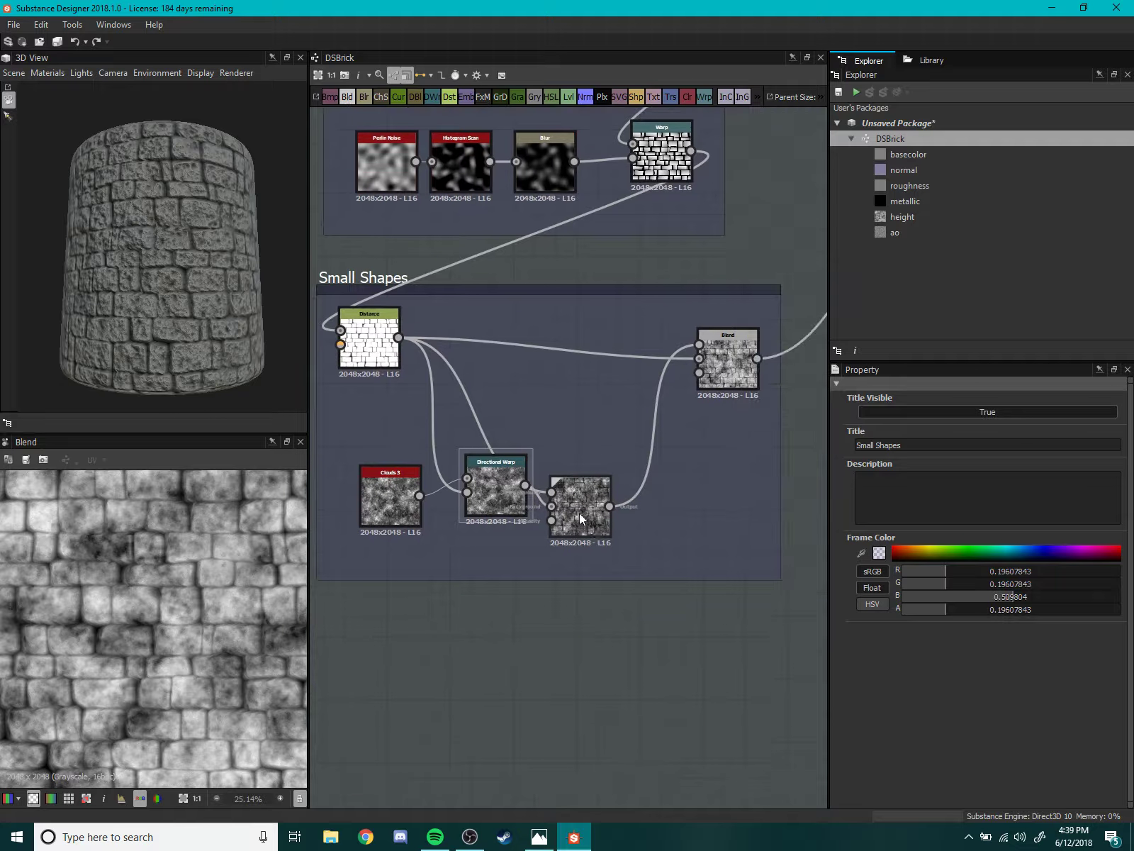
drag(498, 493, 572, 513)
- Add a Blur HQ Grayscale node right of Clouds 3 and connect Clouds 3 into it
scroll(442, 482, up, 3)
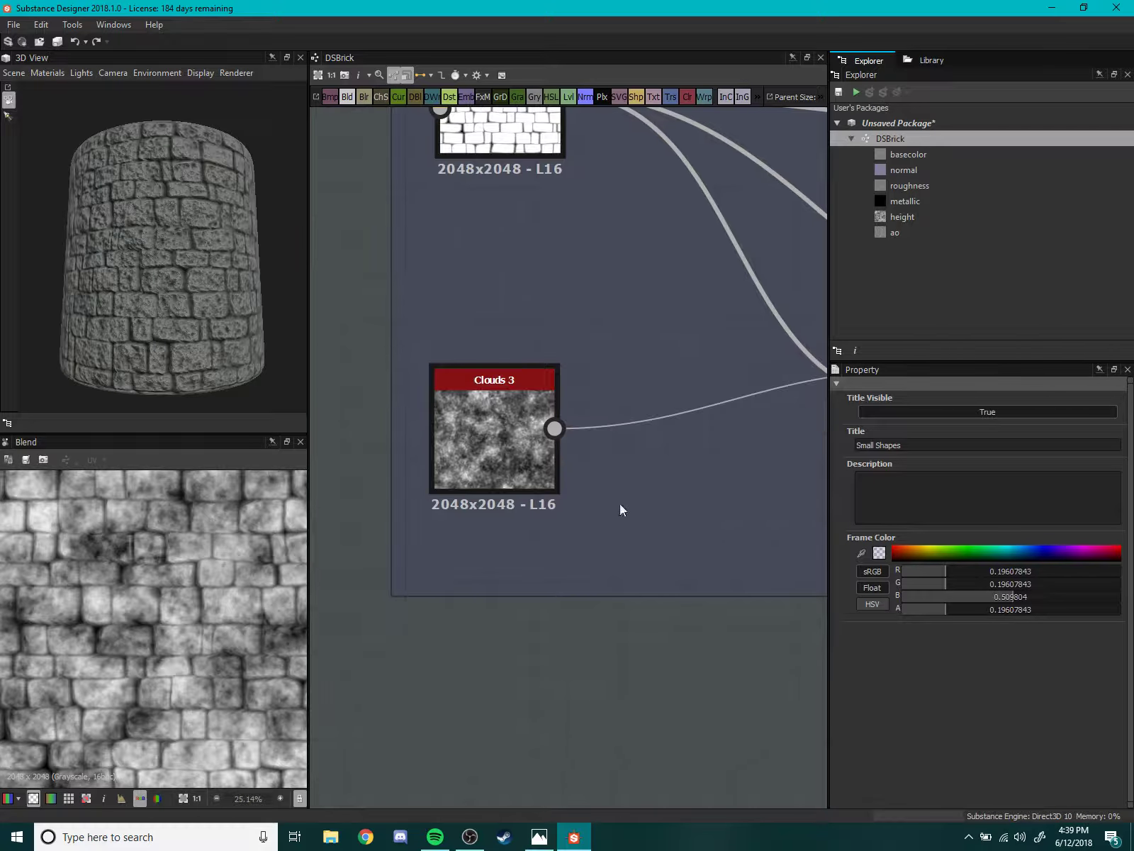
key(space)
text(wa)
key(BackSpace)
key(BackSpace)
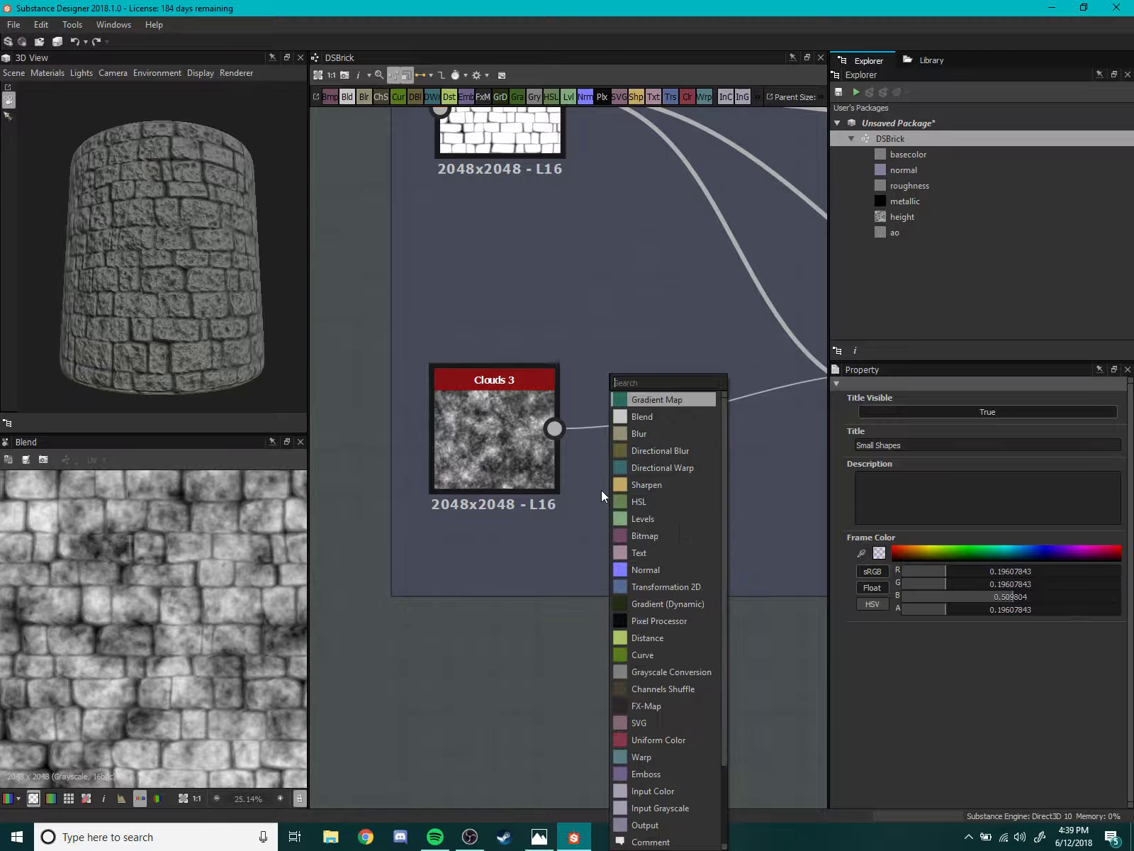
text(blur)
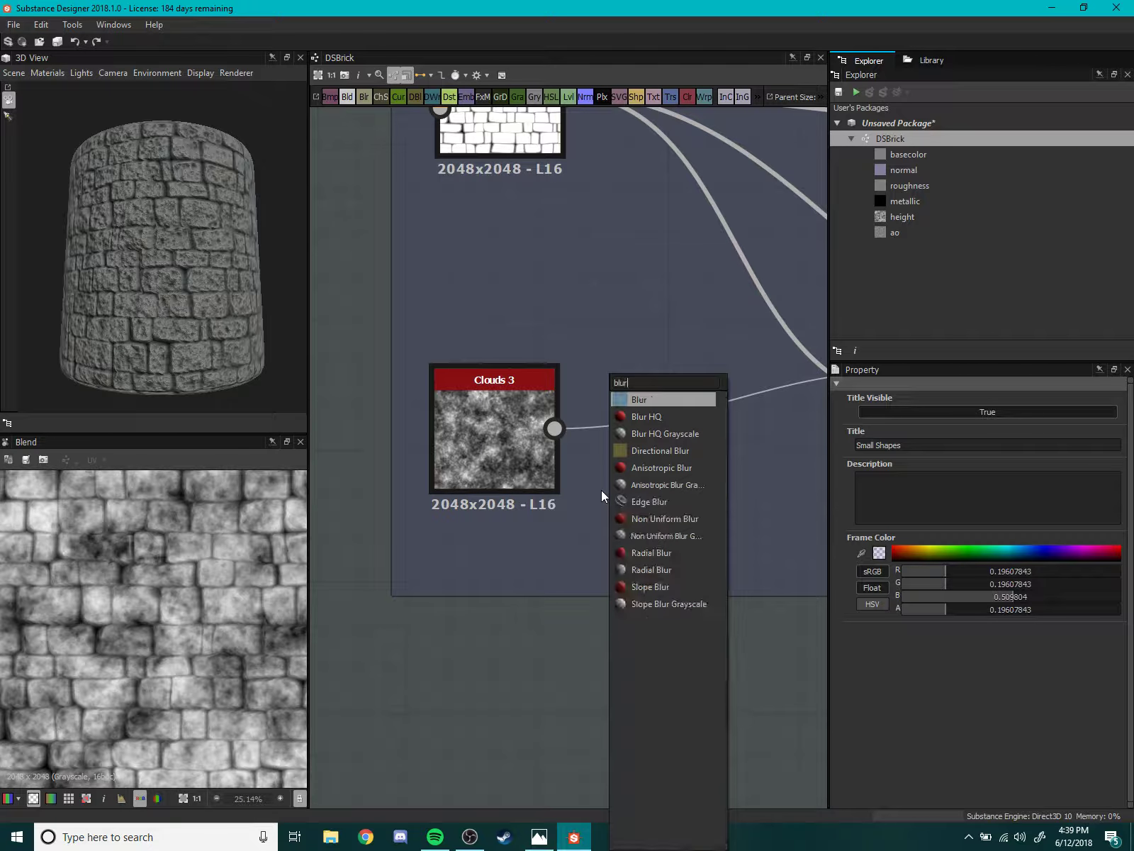
click(670, 433)
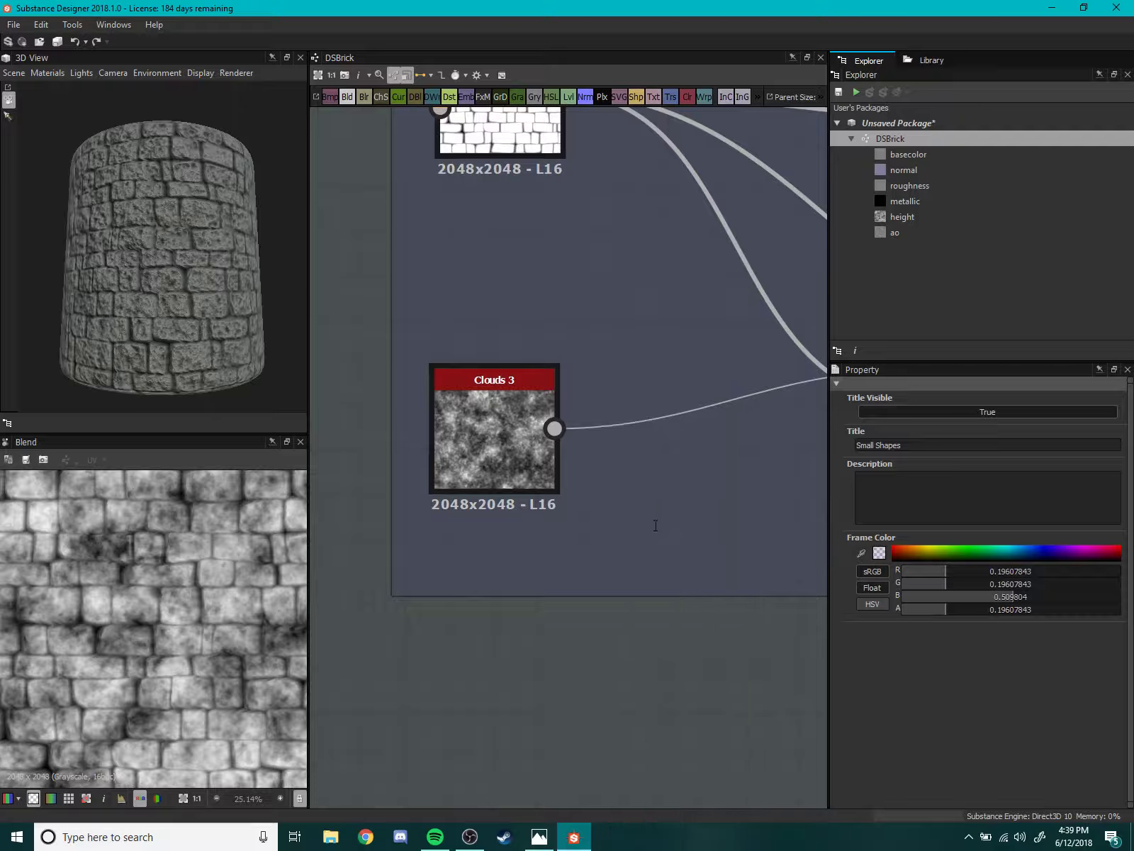
drag(699, 484, 743, 483)
drag(889, 757, 1097, 789)
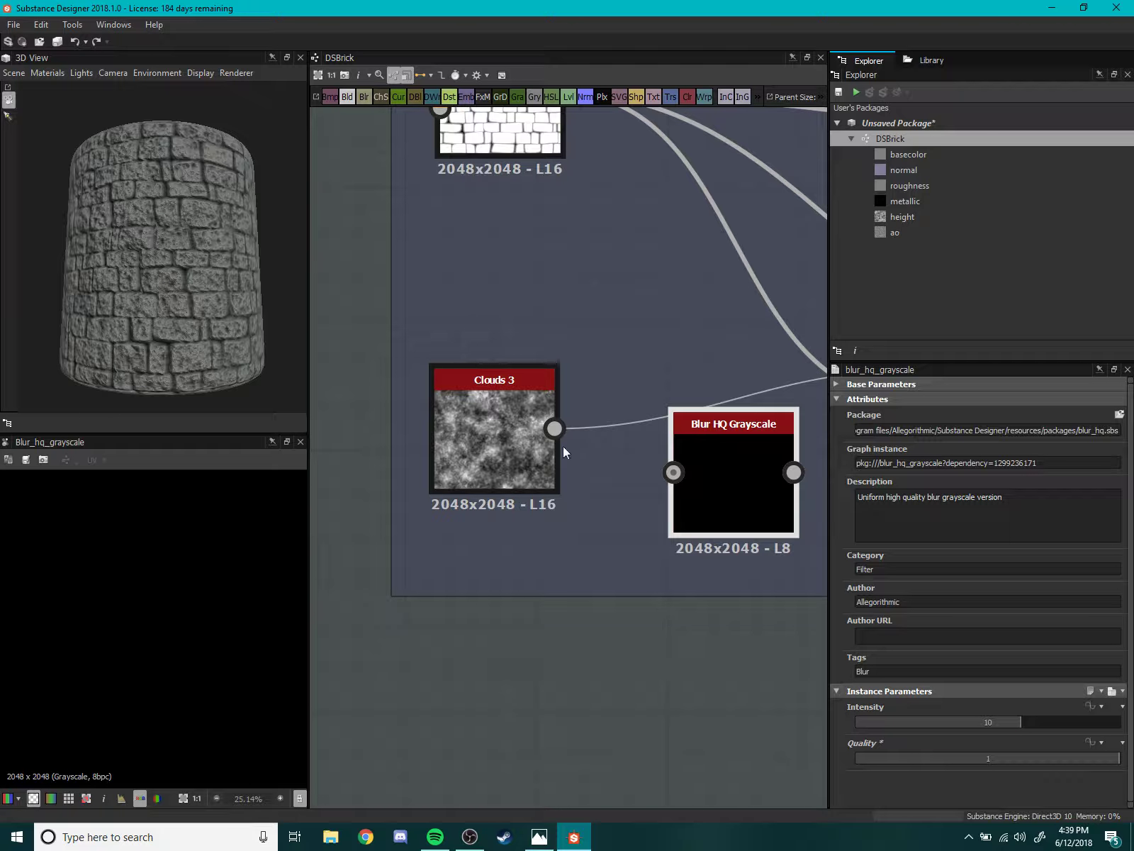
mouse_move(555, 428)
mouse_down()
mouse_move(674, 472)
mouse_move(682, 487)
mouse_up()
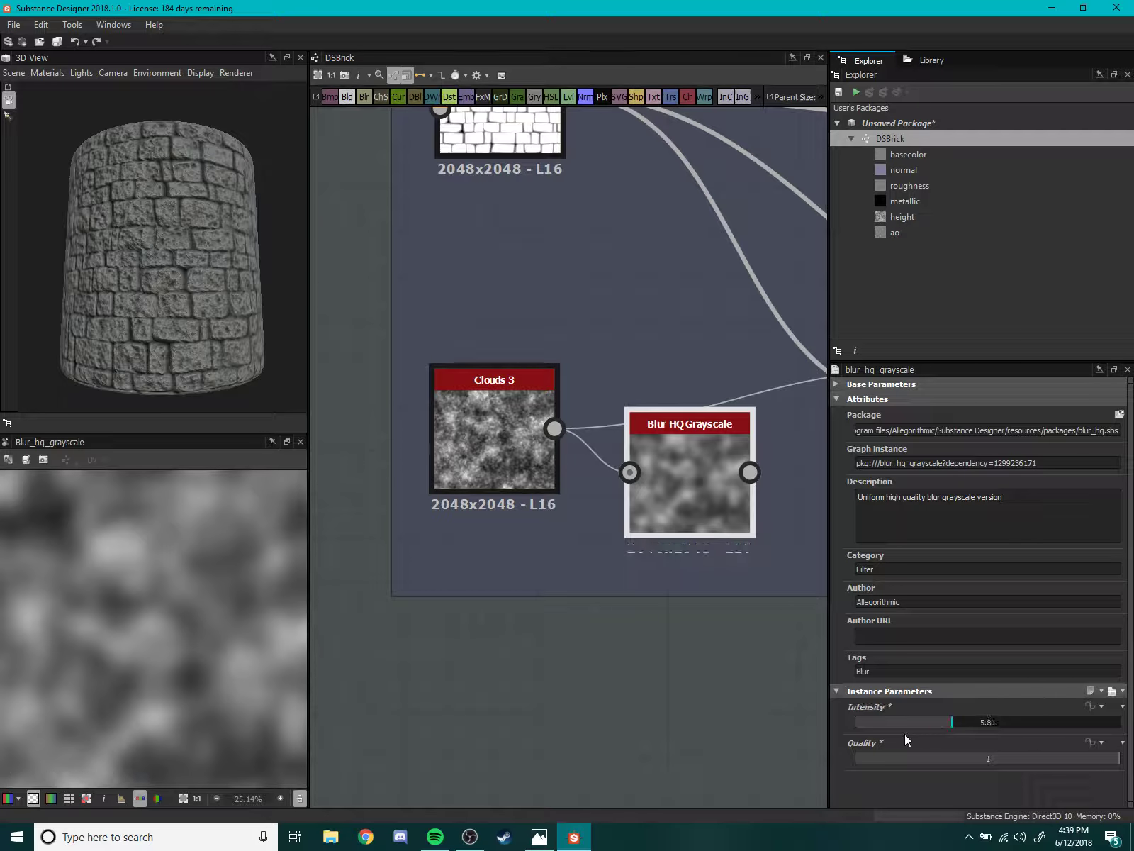
- Feed the blurred clouds into Directional Warp, testing blur intensities around 1.46
drag(851, 725, 879, 724)
middle_drag(716, 612, 554, 557)
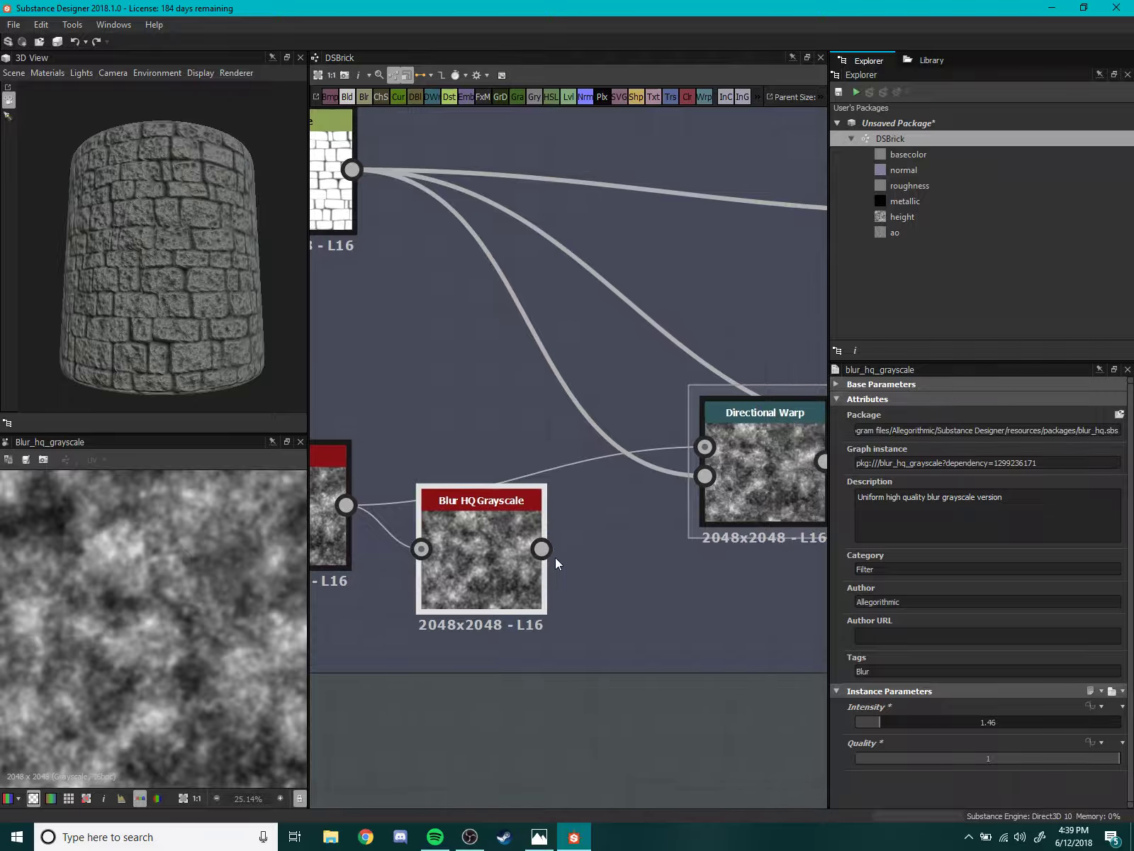
drag(541, 548, 666, 478)
scroll(210, 318, up, 5)
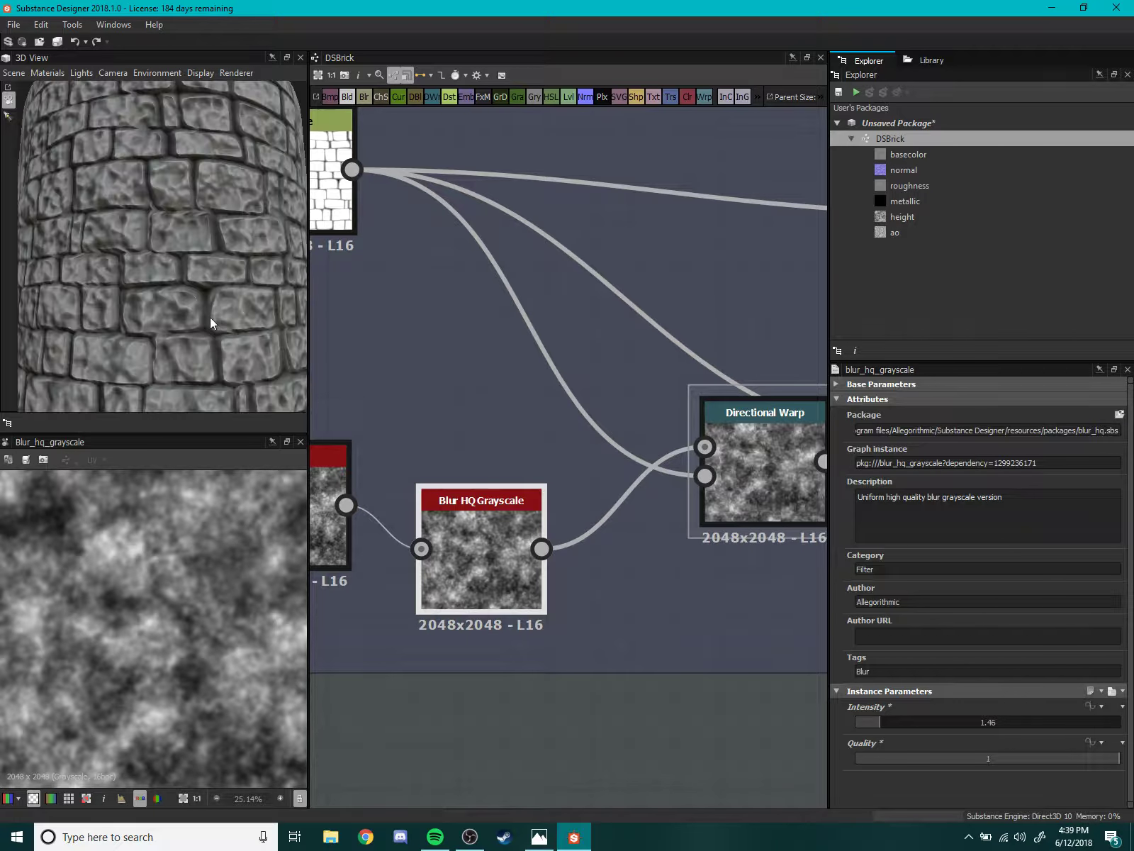
scroll(210, 317, down, 3)
drag(172, 360, 163, 293)
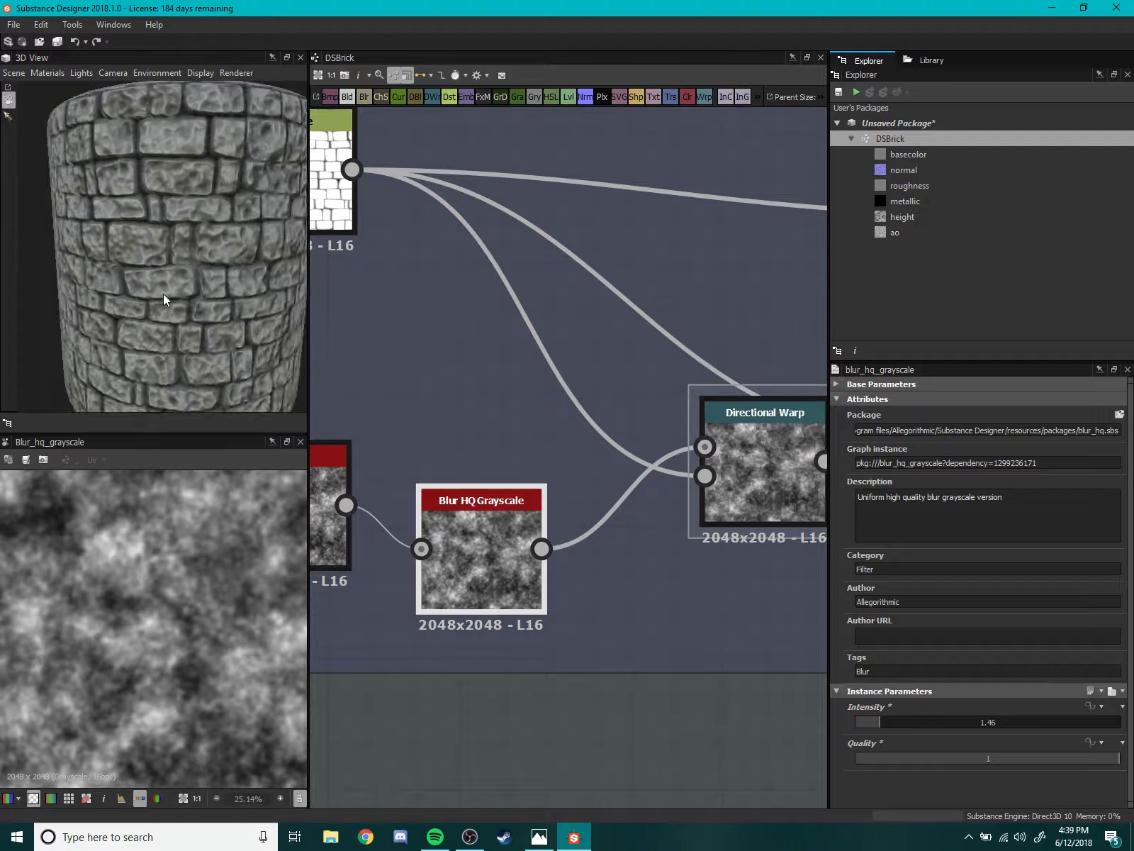
scroll(191, 270, up, 3)
middle_drag(445, 477, 496, 438)
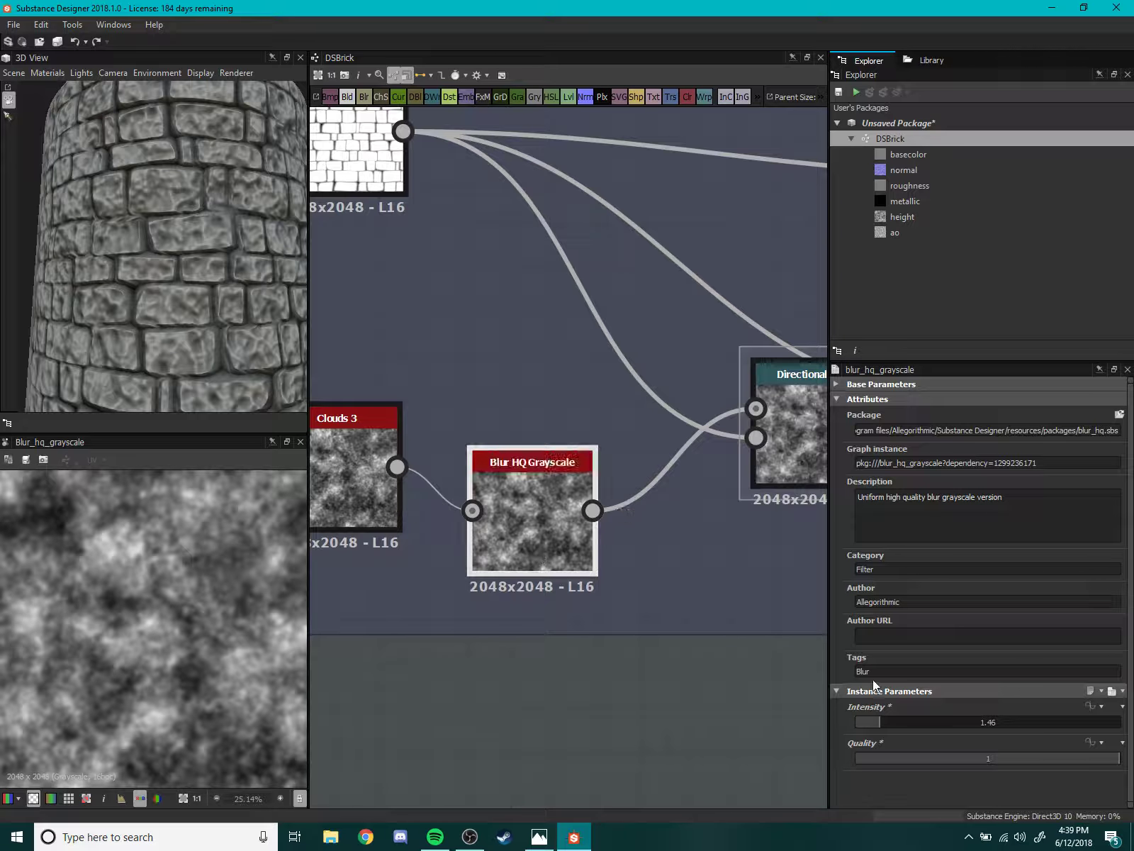
- Set the Blur HQ Grayscale intensity to 1, then lower it to 0.22
double_click(937, 723)
text(1)
key(Return)
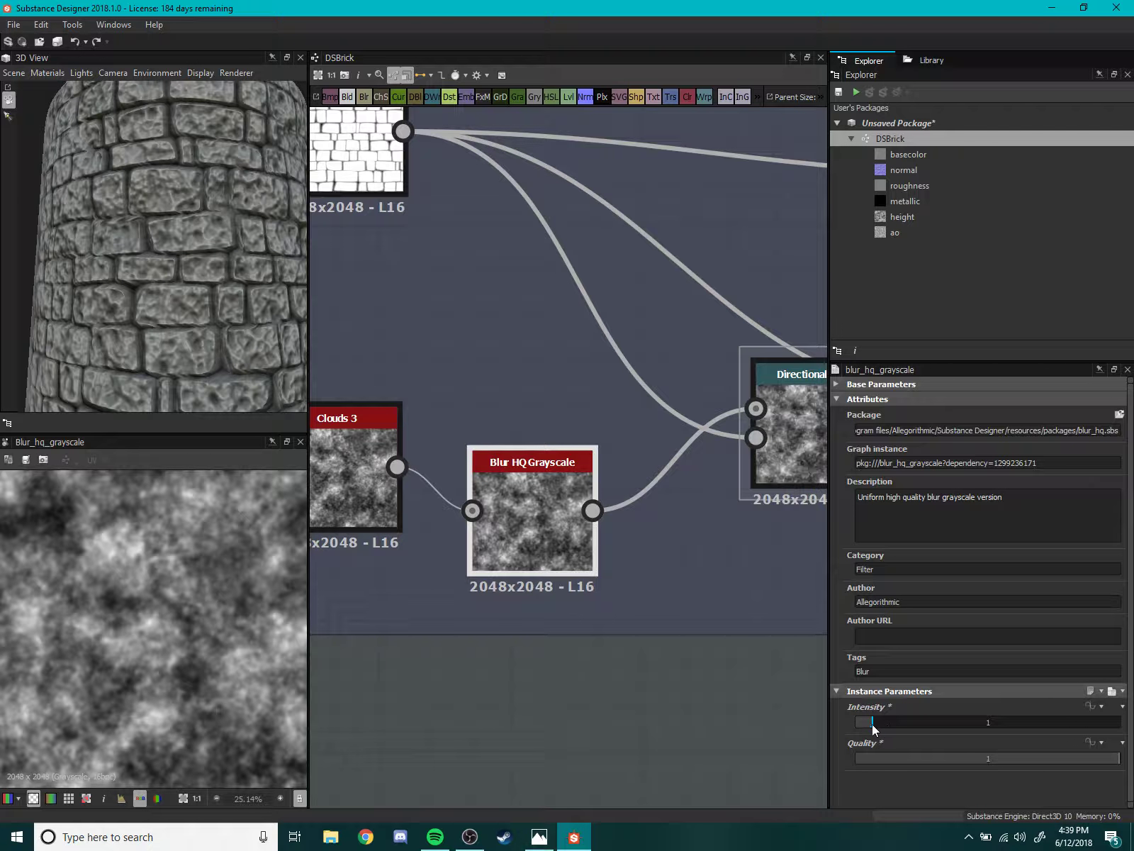
drag(872, 724, 859, 723)
- Shift the Clouds 3 and blur nodes left, keeping Directional Warp in view
scroll(638, 638, down, 2)
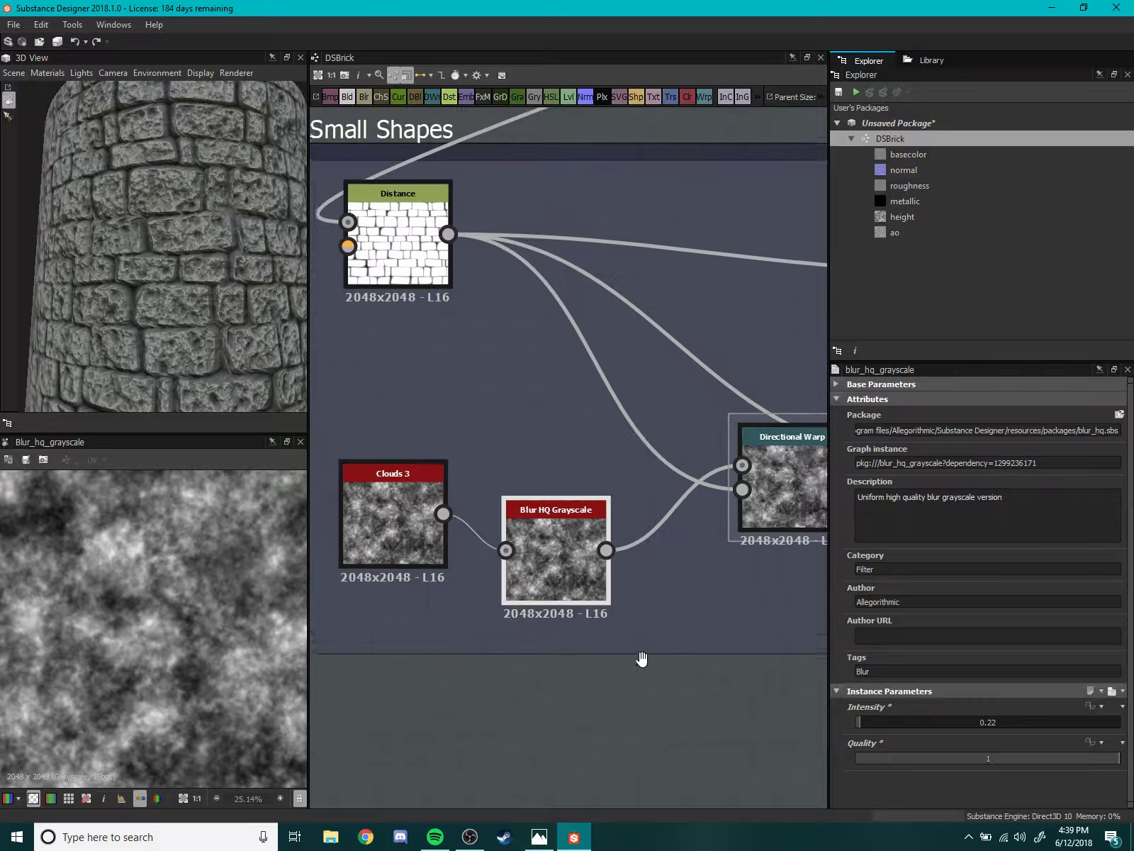
scroll(534, 541, down, 1)
scroll(601, 564, down, 1)
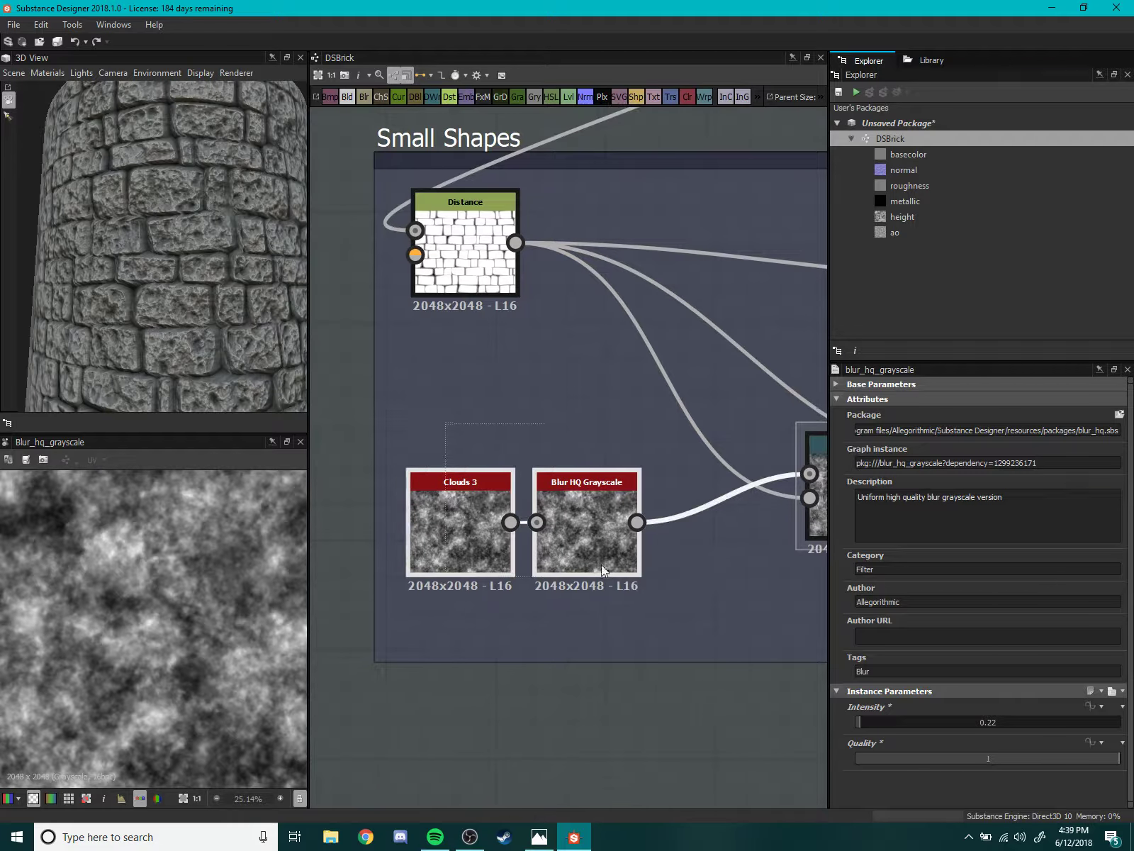
scroll(601, 564, down, 1)
scroll(597, 563, down, 1)
drag(596, 564, 411, 557)
scroll(519, 550, up, 2)
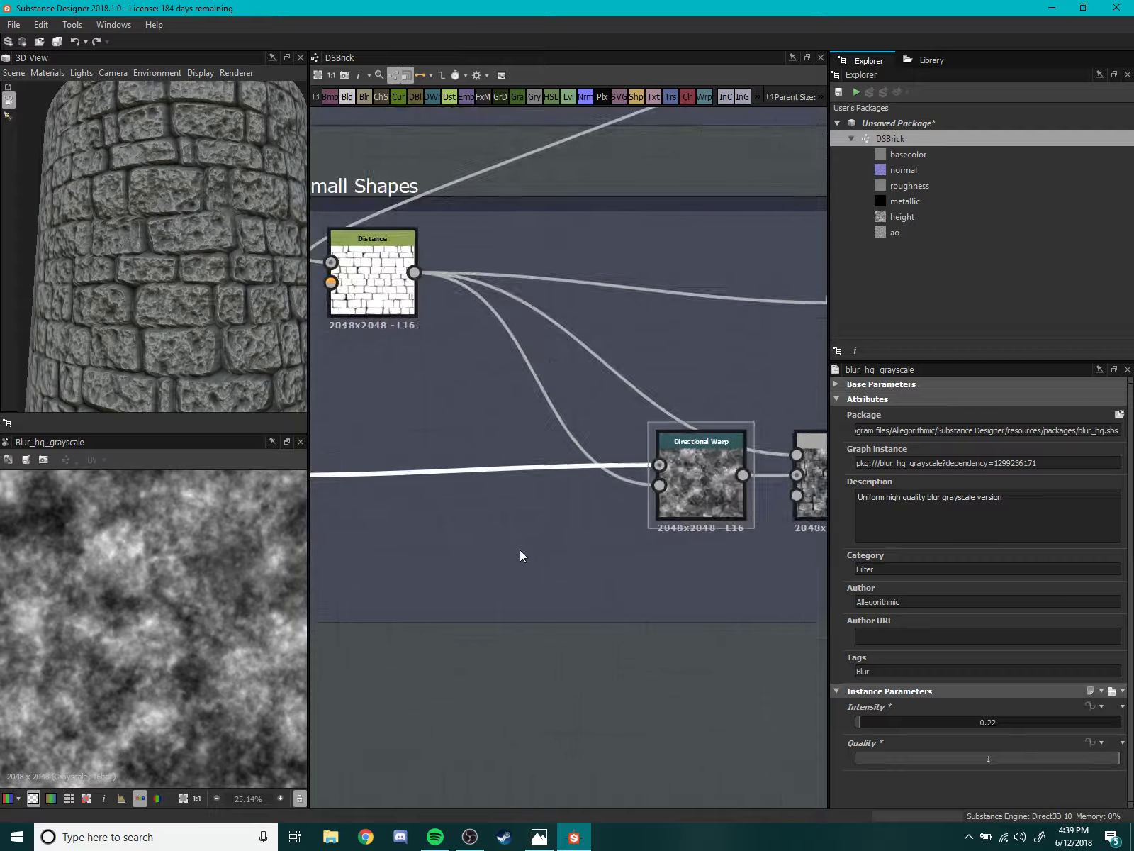
mouse_move(610, 571)
middle_down()
mouse_move(526, 562)
mouse_move(626, 593)
mouse_move(555, 476)
middle_up()
scroll(526, 556, down, 2)
scroll(663, 557, down, 1)
scroll(564, 489, up, 2)
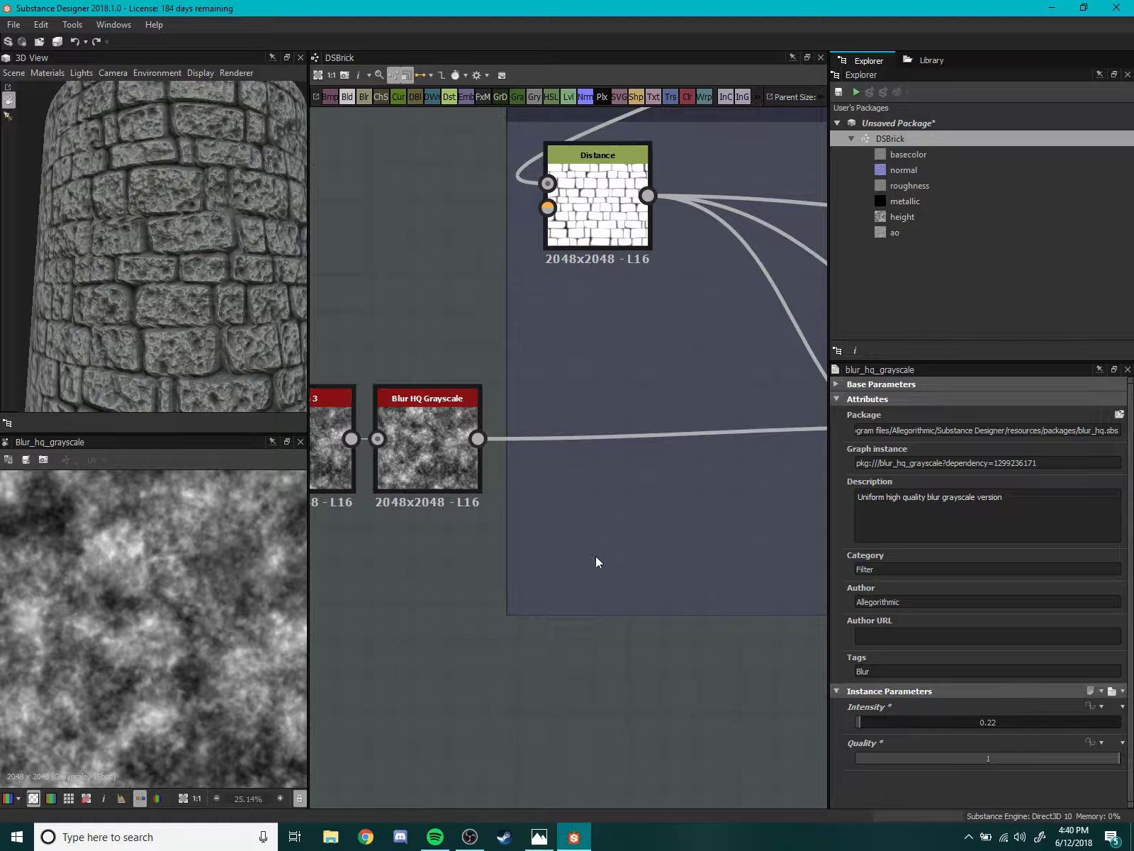
- Add a Levels node wired from Blur HQ Grayscale into Directional Warp
key(space)
text(level)
key(Return)
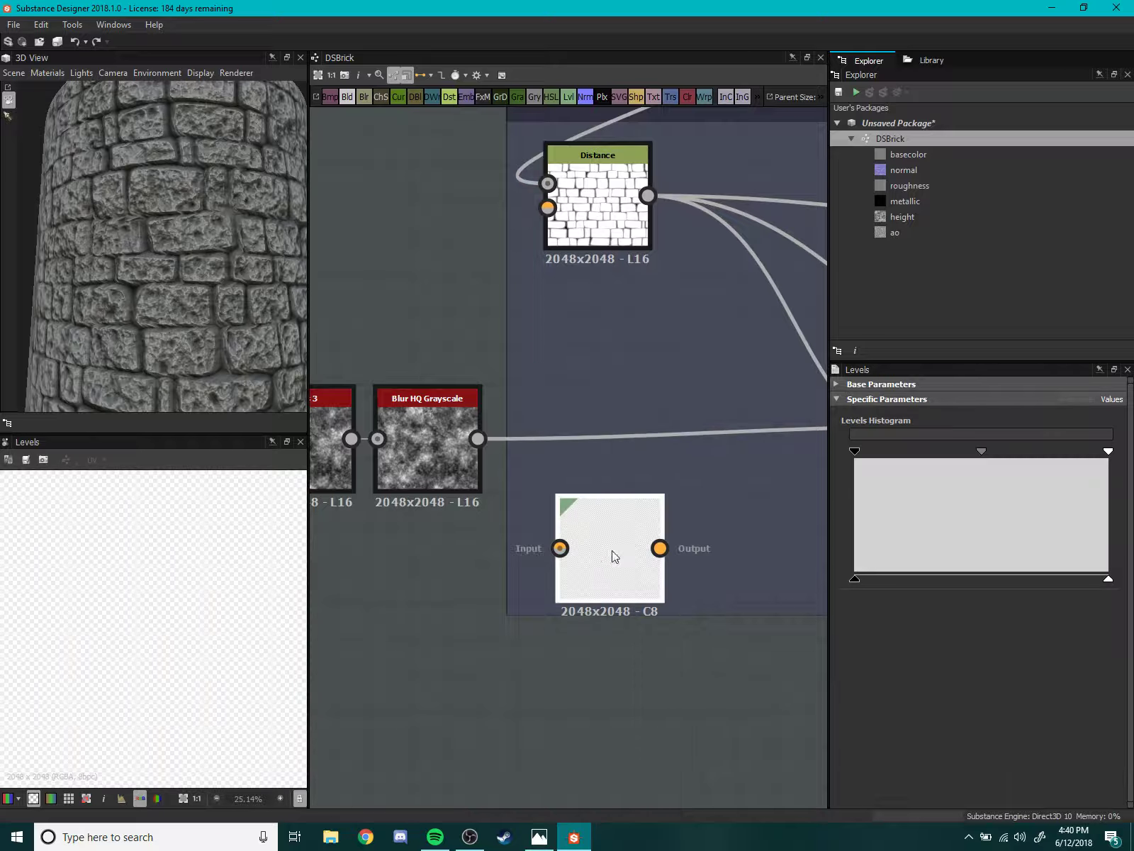
drag(478, 439, 560, 547)
mouse_move(655, 584)
middle_down()
mouse_move(543, 581)
mouse_move(480, 597)
middle_up()
drag(482, 592, 635, 511)
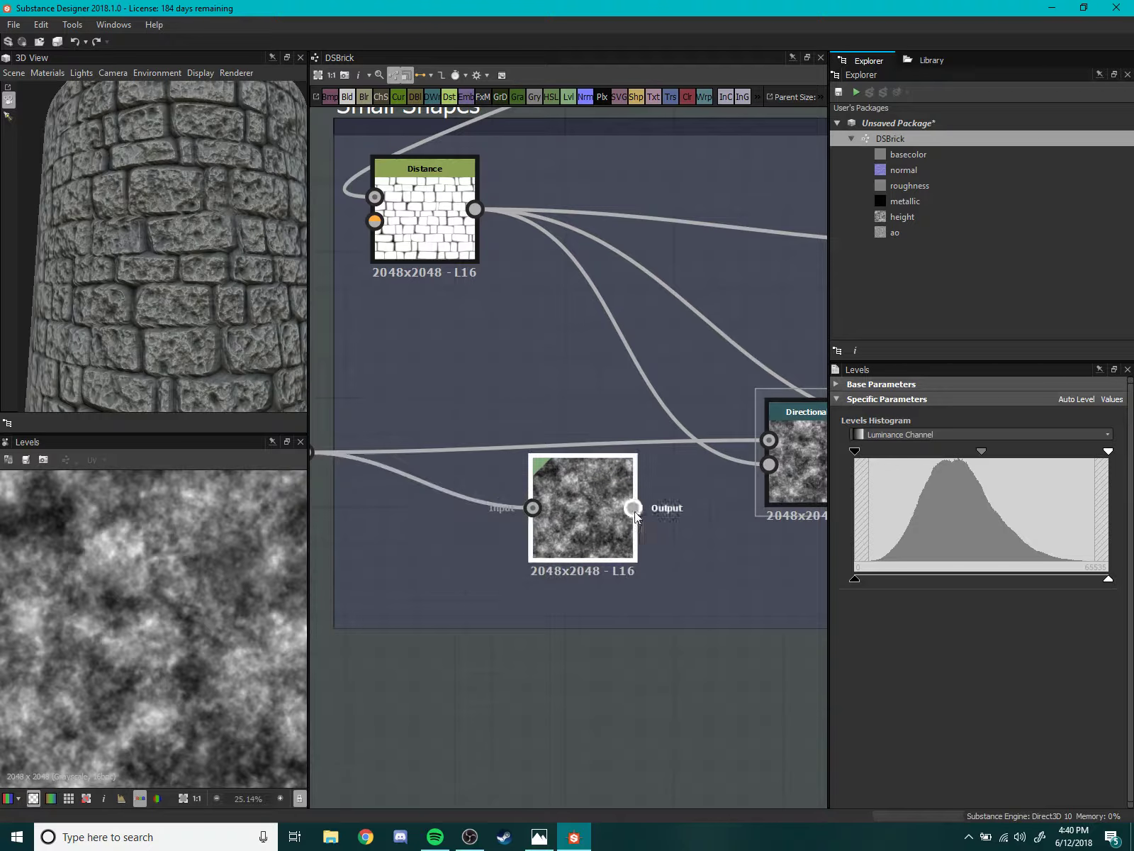
mouse_move(769, 441)
mouse_down()
mouse_move(633, 509)
mouse_move(545, 470)
mouse_up()
middle_drag(545, 471, 669, 492)
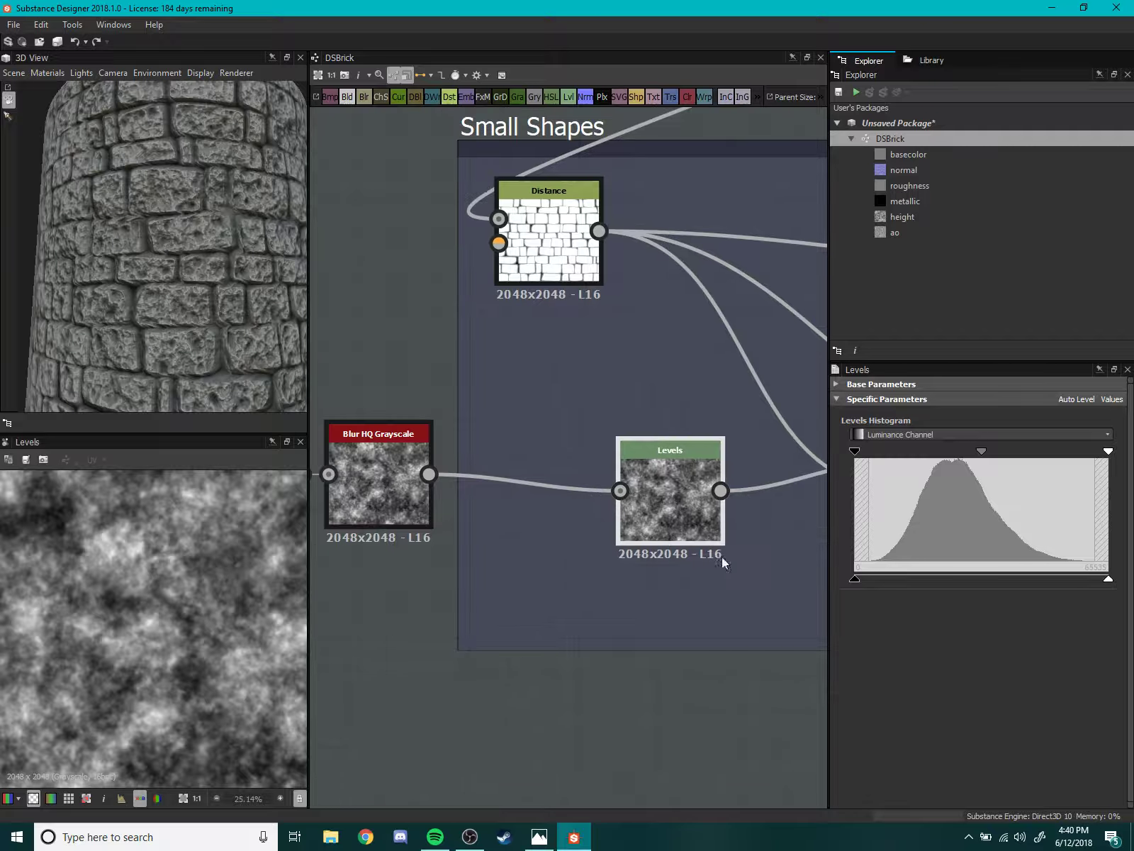
drag(689, 526, 650, 509)
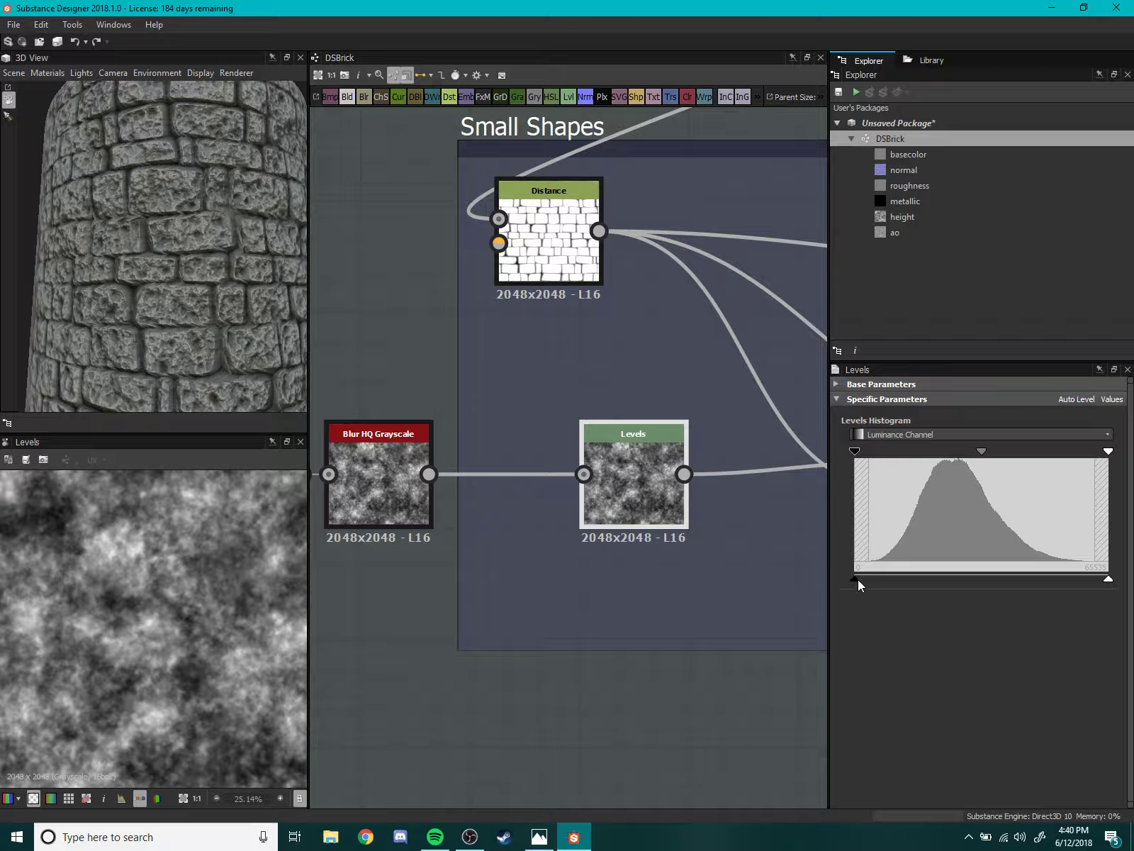
- Raise the Levels black point and adjust the cloud noise midtones
mouse_move(857, 580)
mouse_down()
mouse_move(949, 574)
mouse_move(852, 574)
mouse_up()
drag(982, 452, 1016, 454)
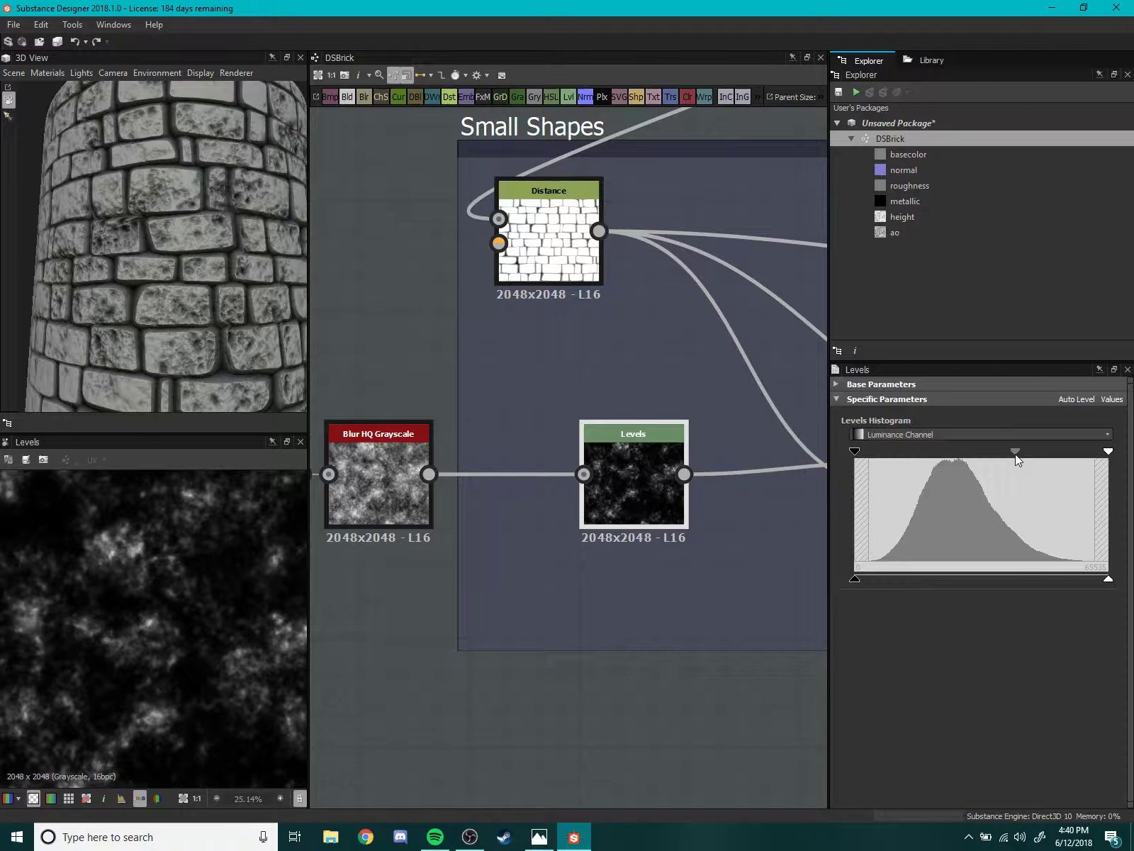
mouse_move(1015, 451)
mouse_down()
mouse_move(946, 452)
mouse_move(973, 452)
mouse_up()
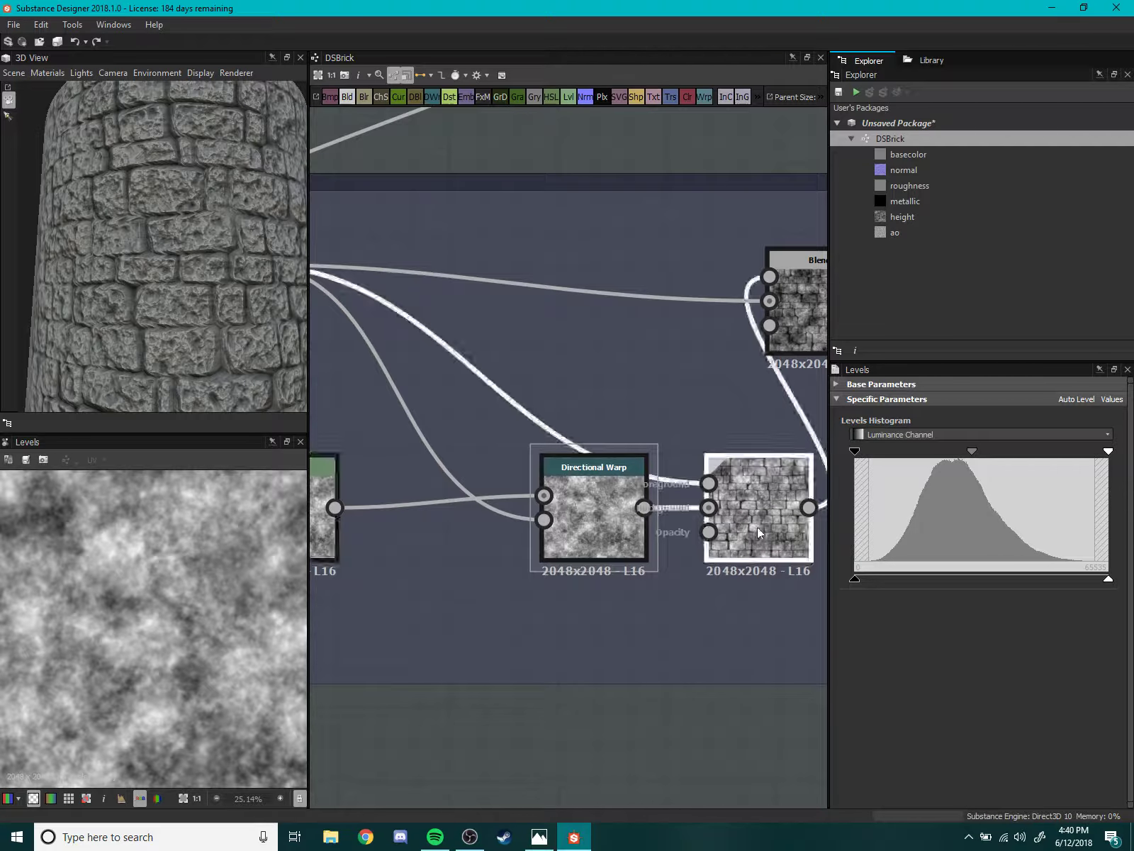
- Inspect the lower and upper Blend nodes' outputs and settings
click(757, 526)
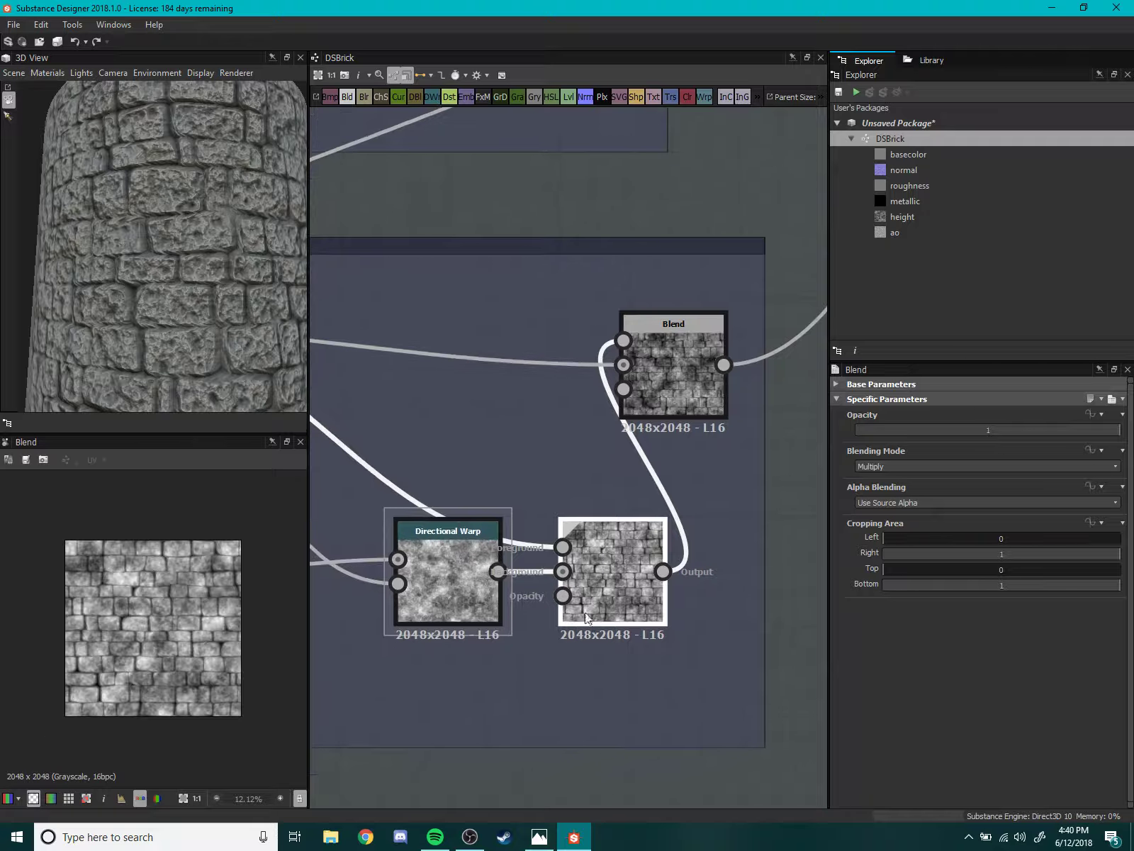
click(652, 499)
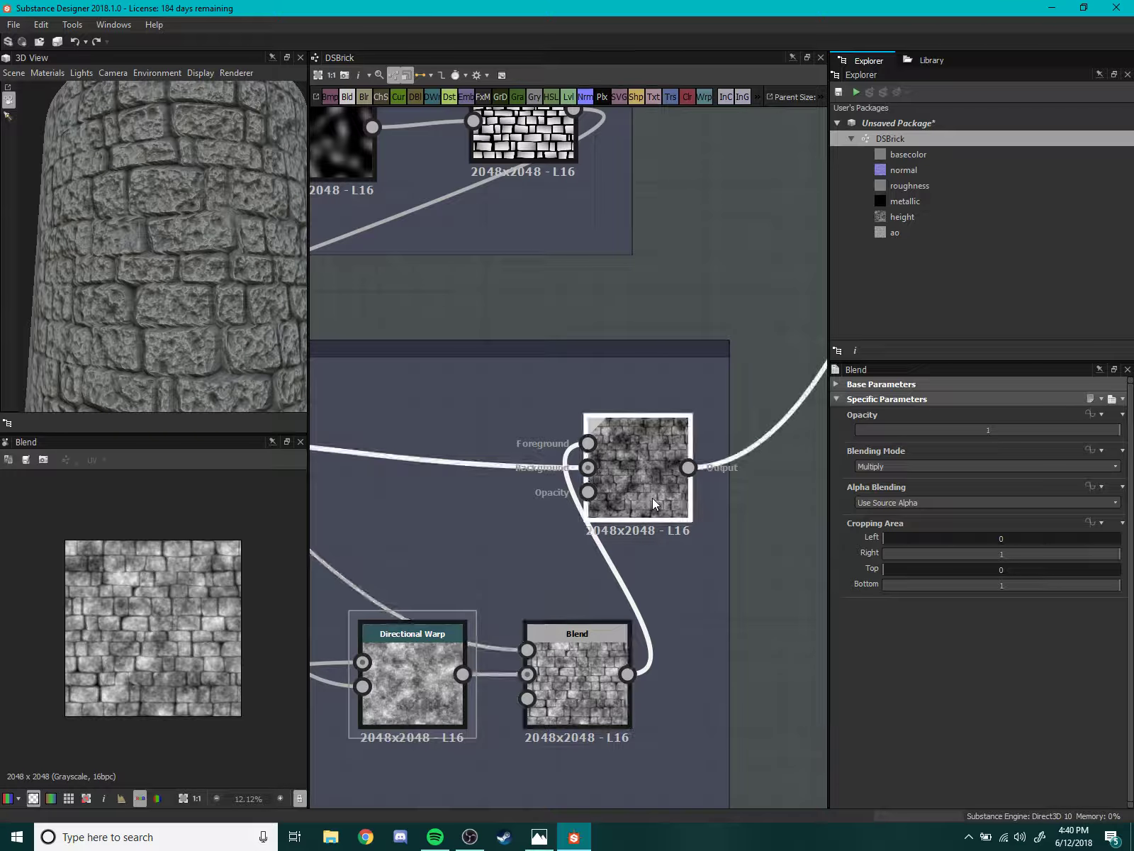
scroll(194, 665, up, 5)
scroll(199, 660, down, 2)
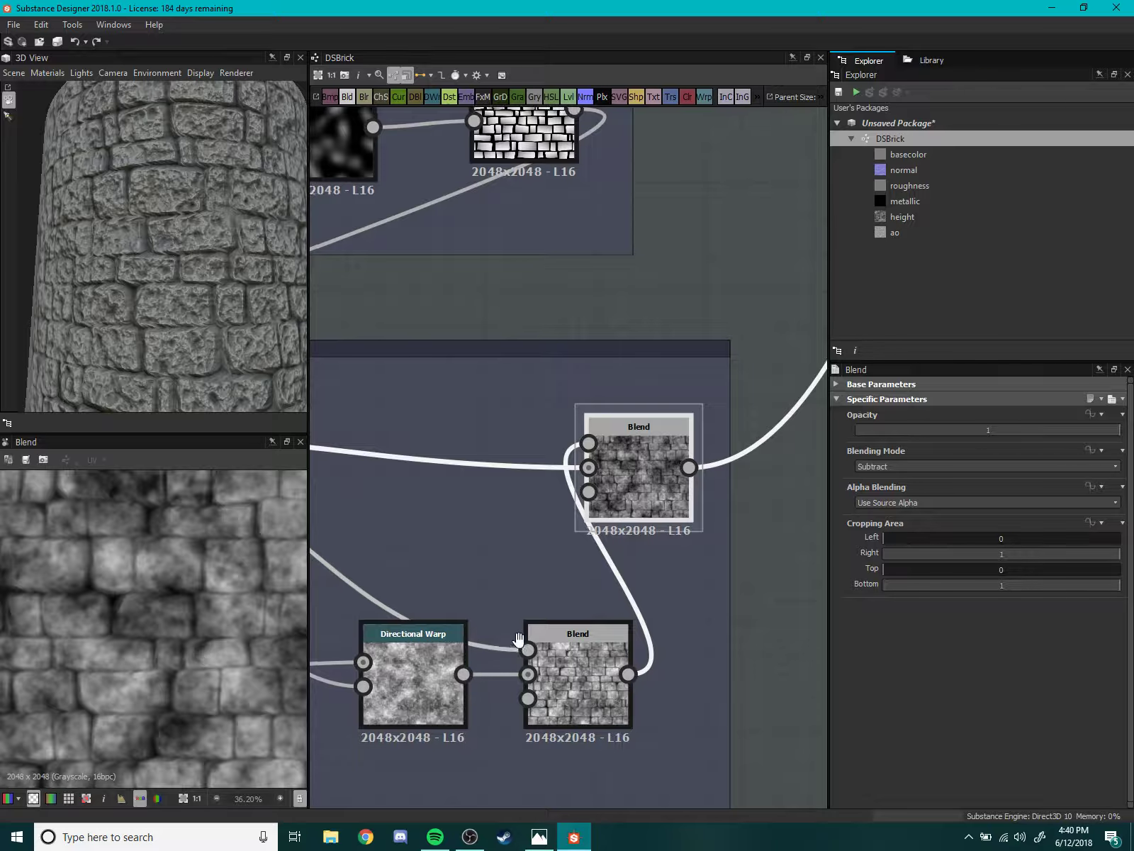
middle_drag(319, 624, 682, 569)
- Darken the cloud-noise Levels midtones, raise the output black slightly and lower the output white
click(683, 574)
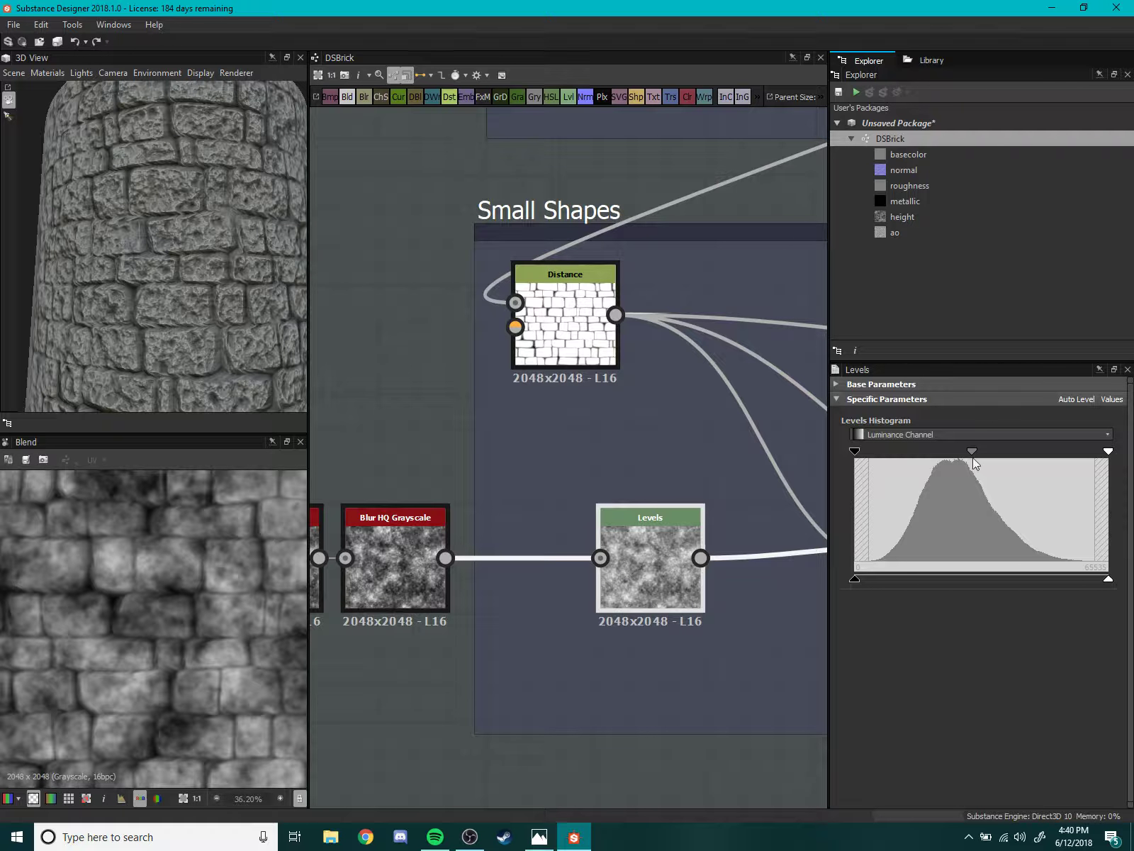
drag(973, 453, 992, 451)
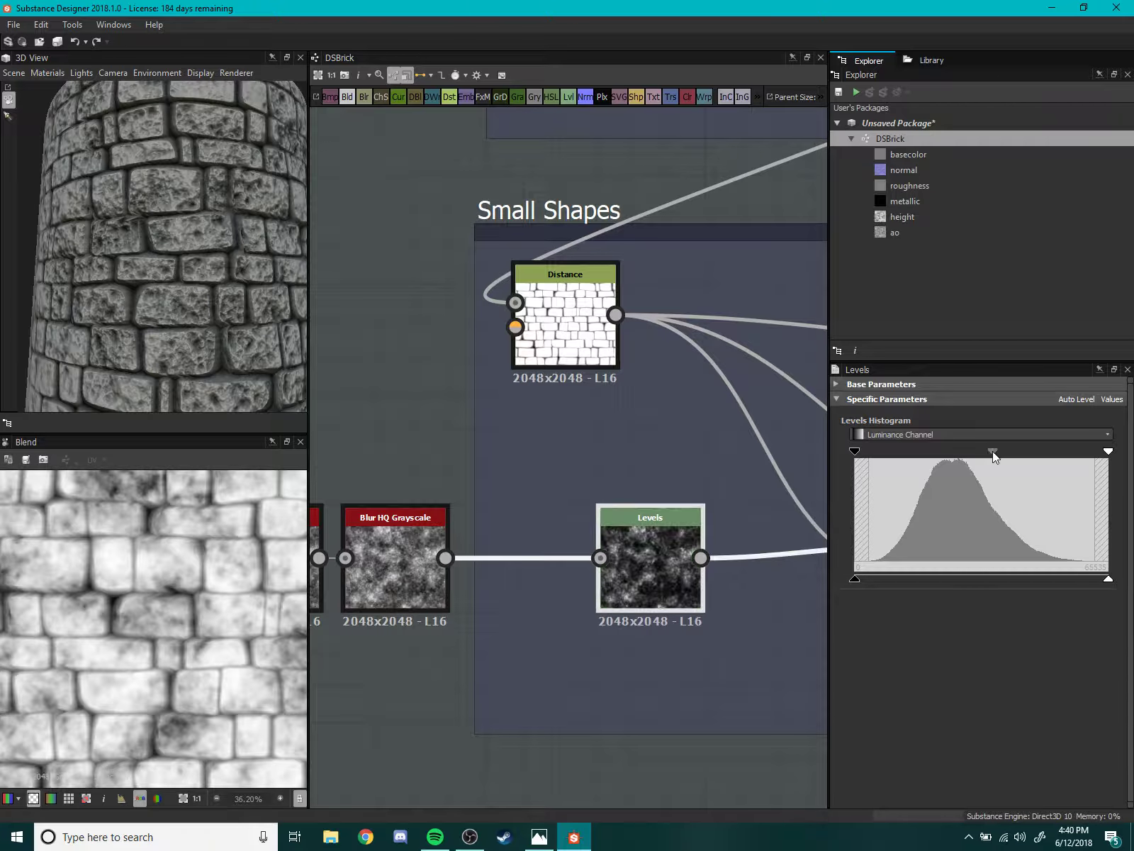
drag(1107, 452, 1047, 457)
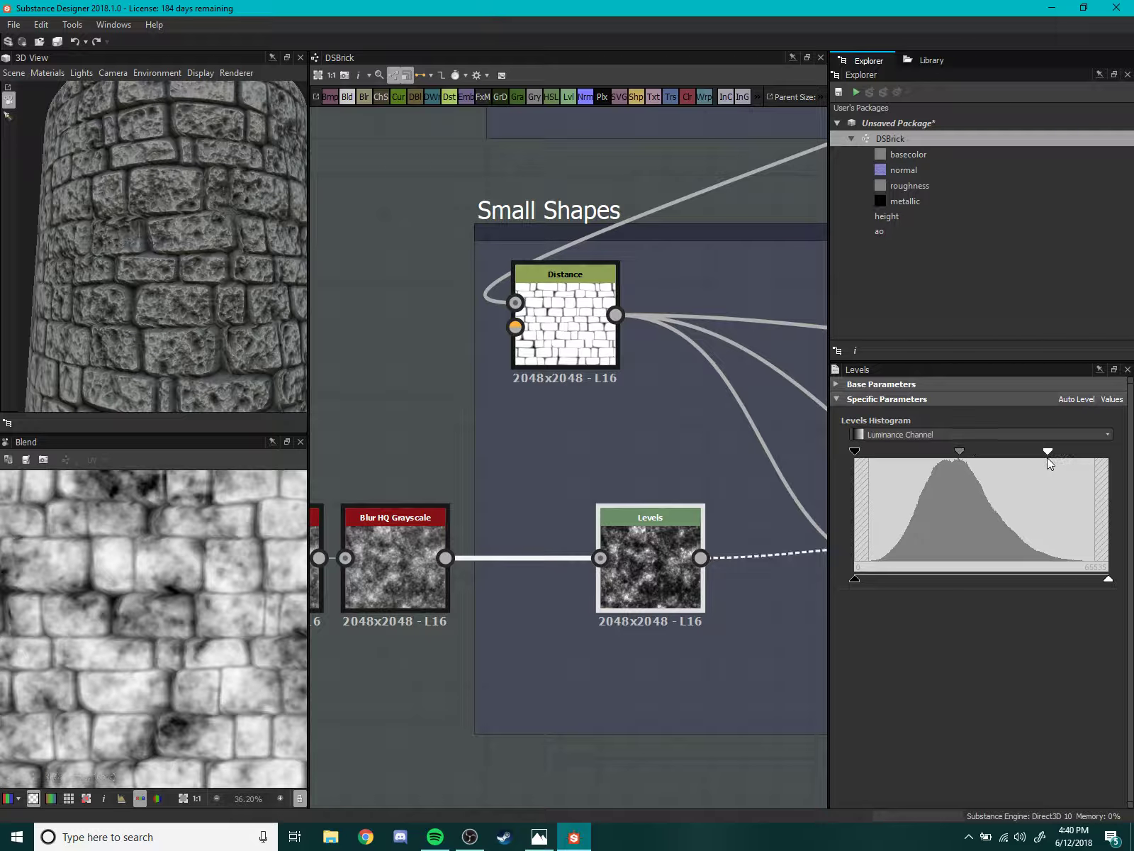
key(ctrl+z)
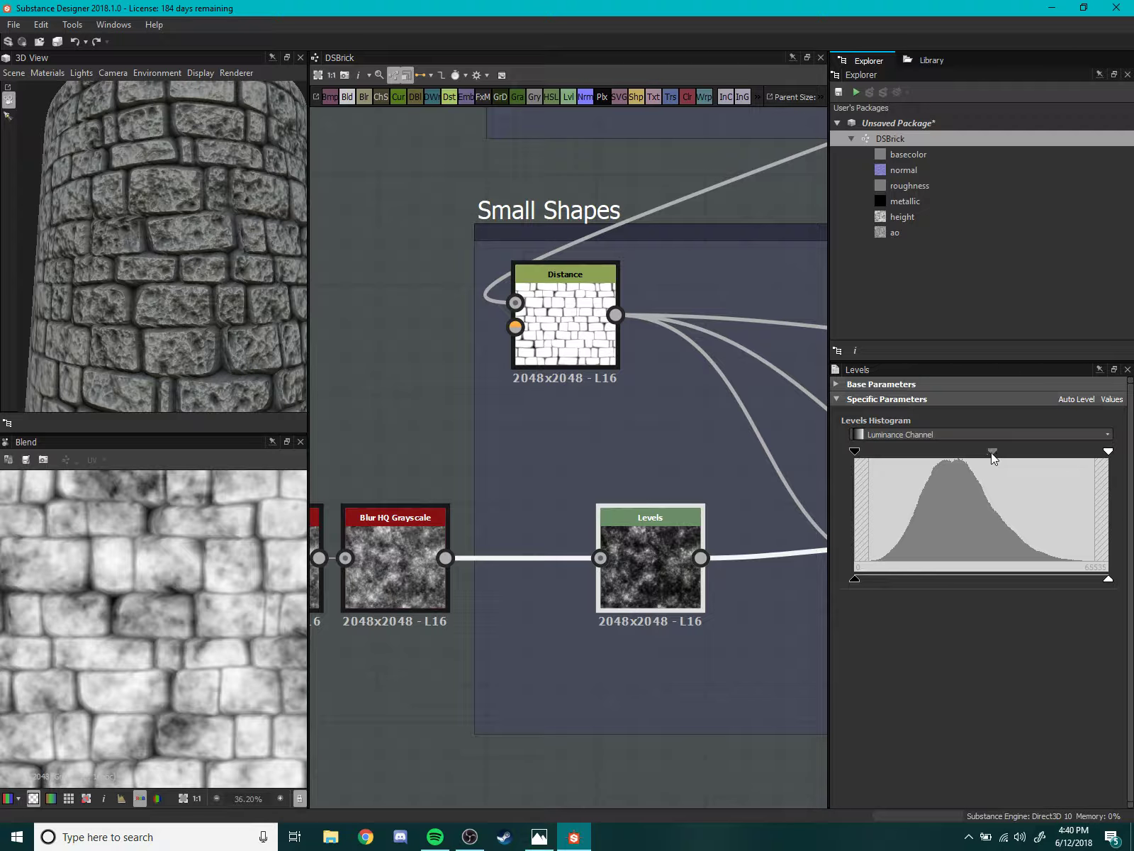
drag(991, 452, 964, 452)
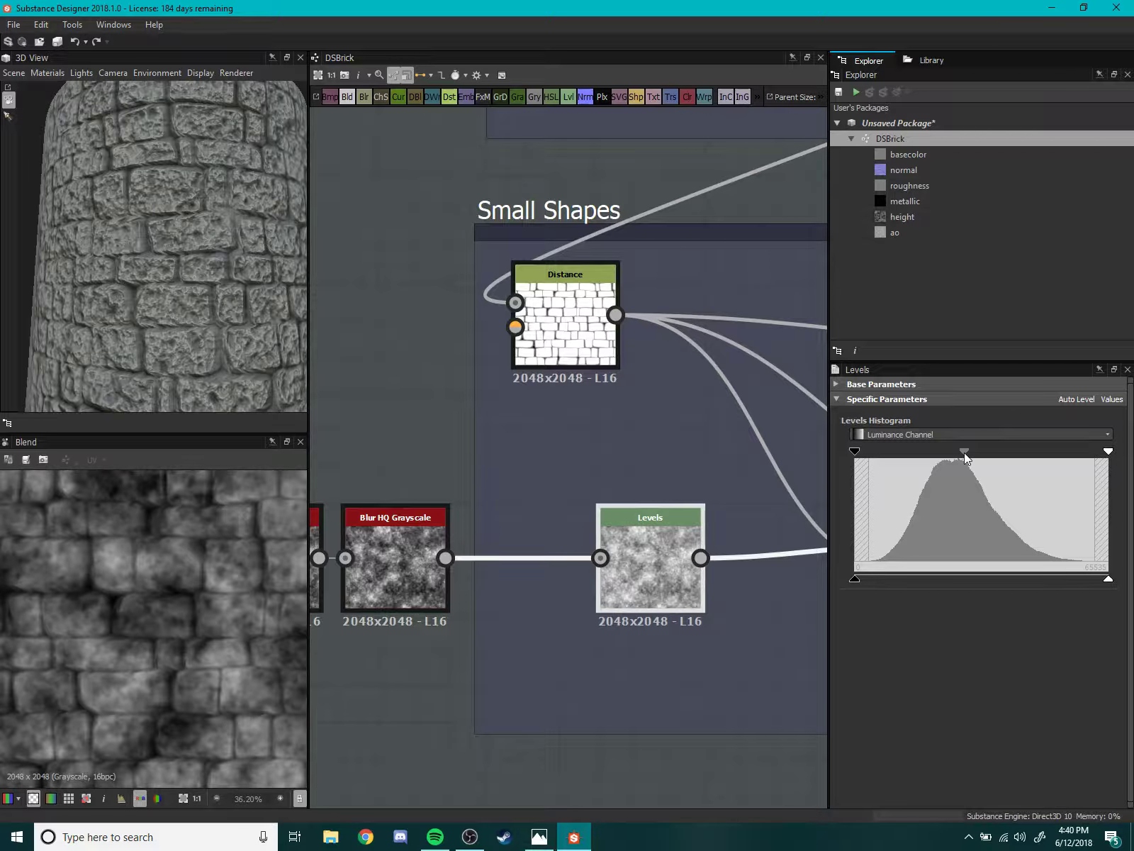
mouse_move(856, 579)
mouse_down()
mouse_move(873, 579)
mouse_move(806, 580)
mouse_up()
drag(1108, 580, 1029, 575)
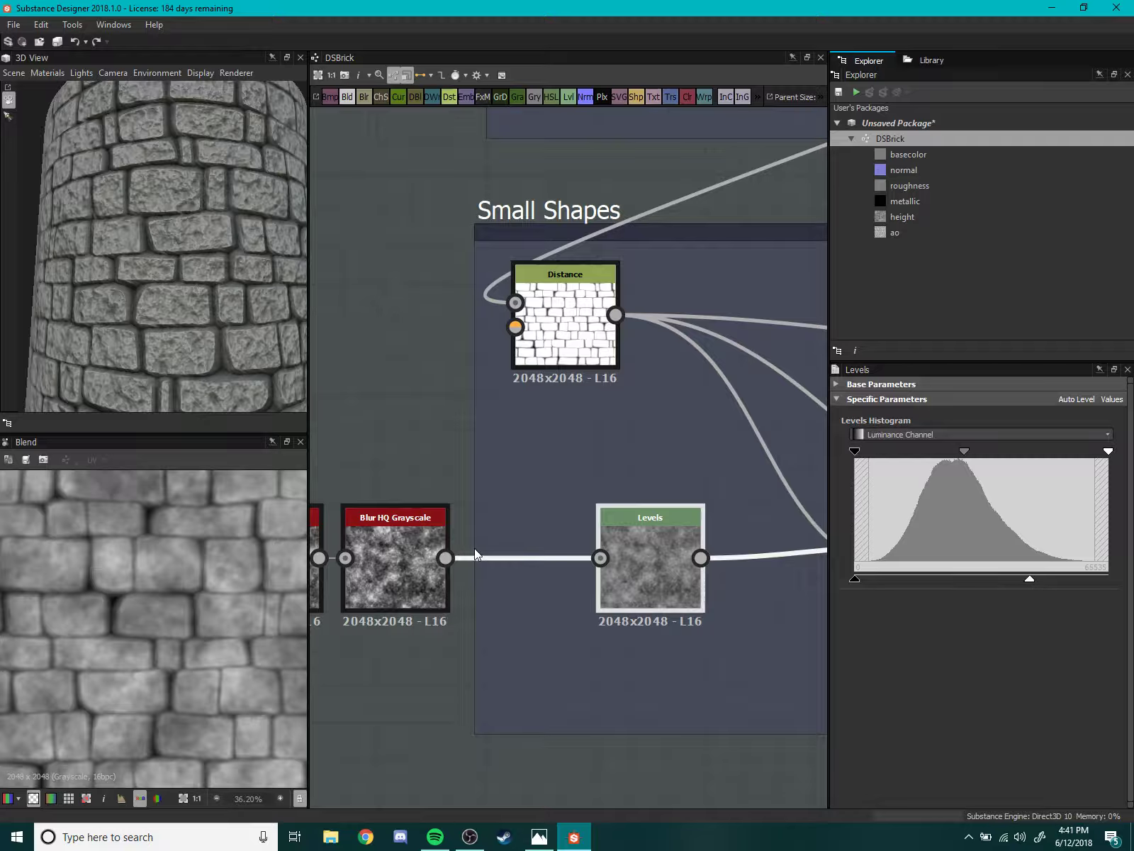
- Zoom and orbit the 3D preview to inspect the softened bricks
mouse_move(149, 325)
right_down()
mouse_move(240, 331)
mouse_move(194, 333)
mouse_move(172, 303)
mouse_move(201, 333)
right_up()
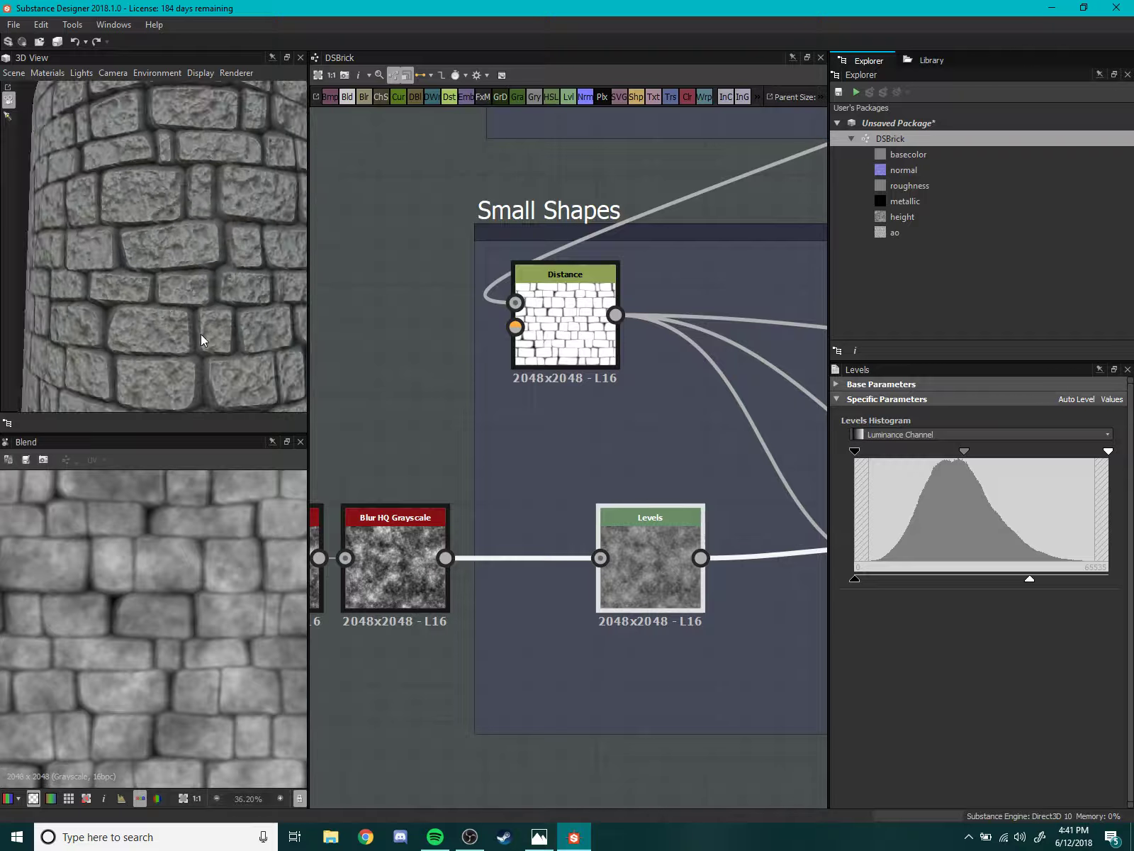
mouse_move(200, 334)
mouse_down()
mouse_move(229, 308)
mouse_move(217, 340)
mouse_up()
mouse_move(176, 337)
mouse_down()
mouse_move(183, 350)
mouse_move(90, 330)
mouse_move(205, 349)
mouse_move(163, 364)
mouse_up()
scroll(163, 364, down, 2)
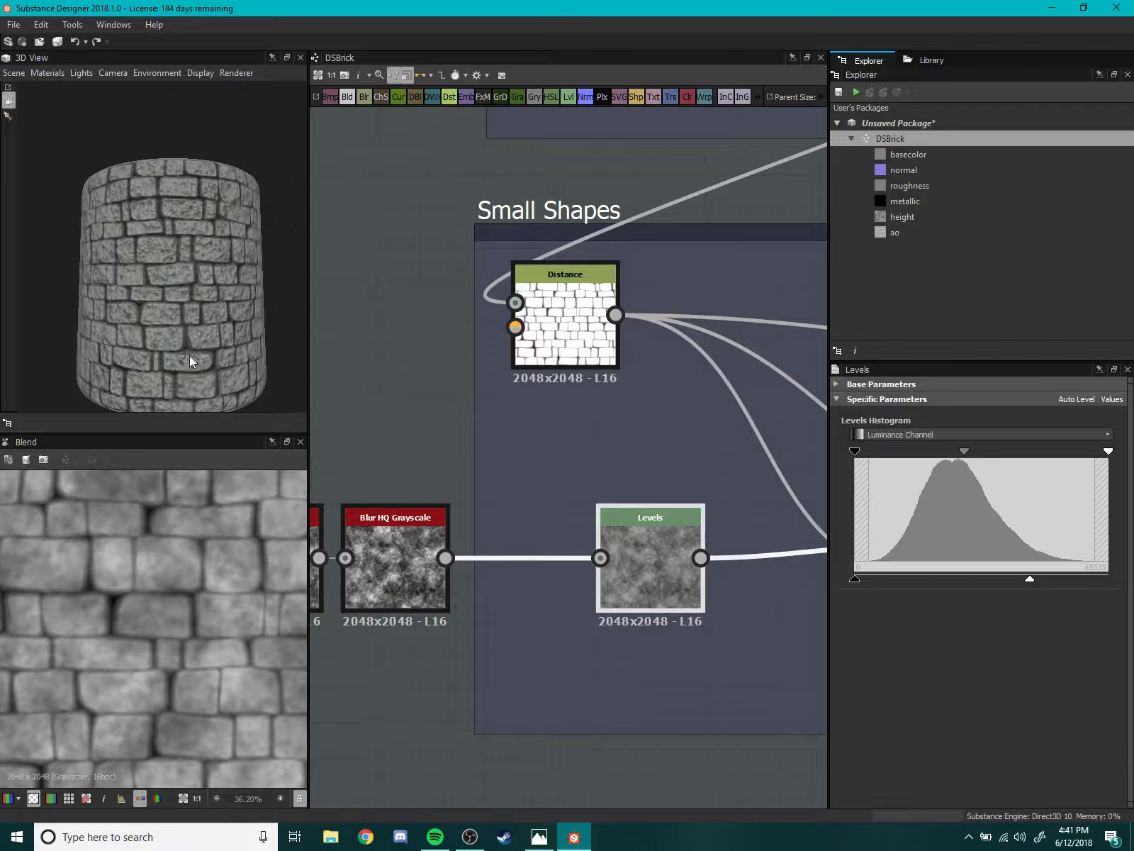
scroll(232, 559, down, 3)
scroll(233, 557, up, 2)
middle_drag(437, 591, 342, 575)
scroll(298, 517, down, 2)
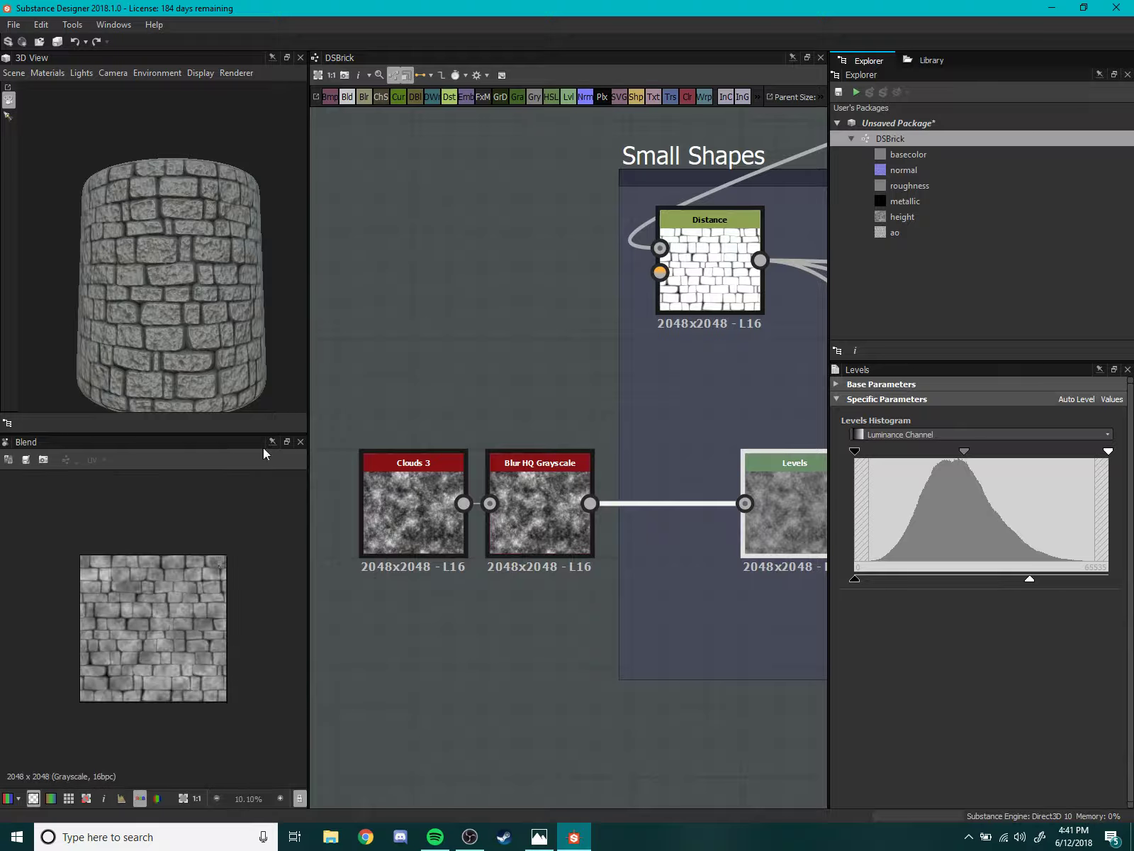
scroll(193, 335, up, 3)
mouse_move(193, 335)
mouse_down()
mouse_move(194, 285)
mouse_move(201, 314)
mouse_up()
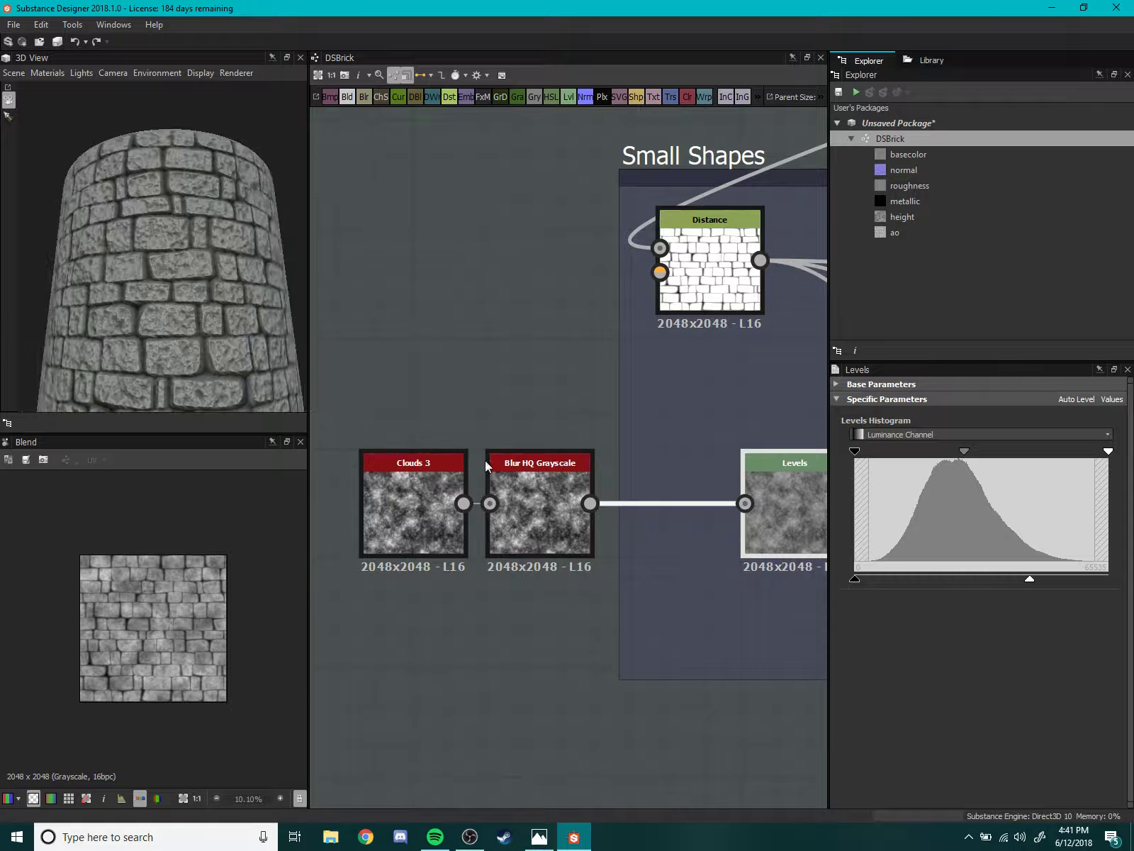
scroll(496, 459, up, 3)
scroll(524, 475, down, 1)
scroll(532, 497, down, 3)
- Add a Histogram Scan node fed by the blurred clouds, placed below the blur
middle_drag(518, 509, 569, 513)
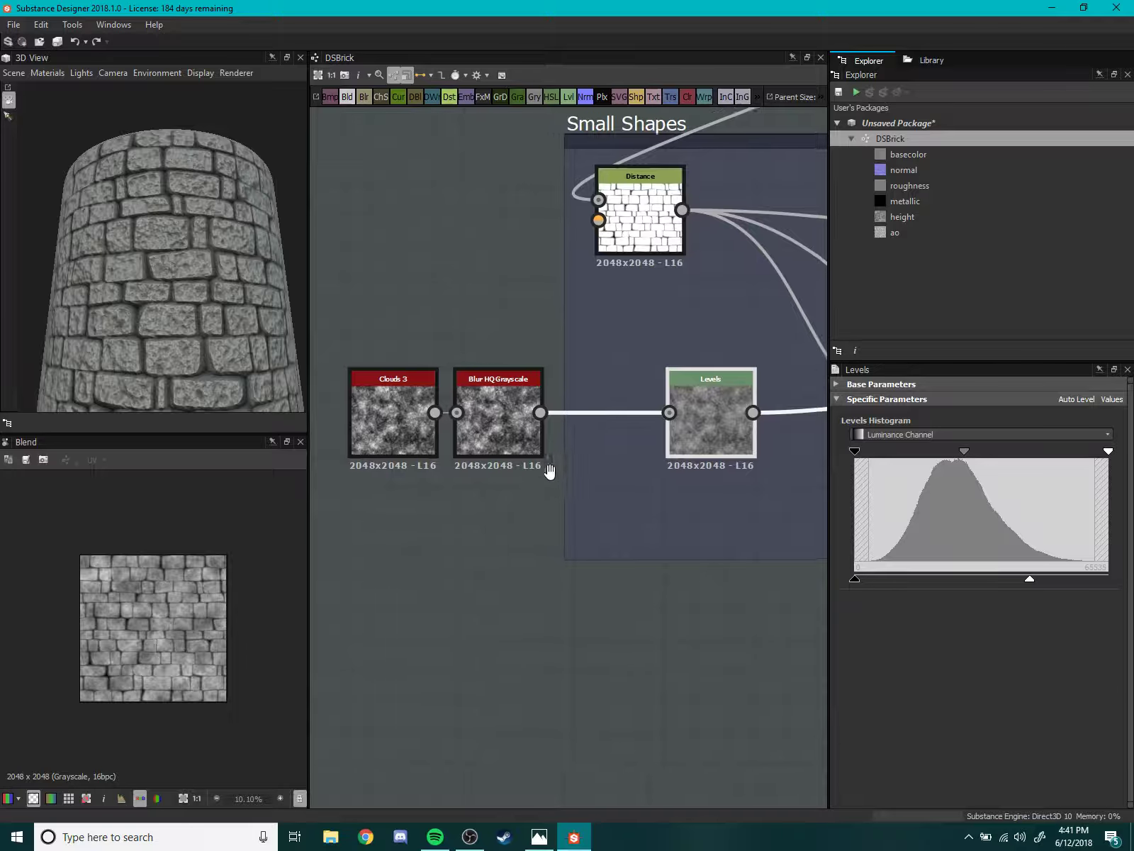
drag(480, 409, 329, 399)
key(space)
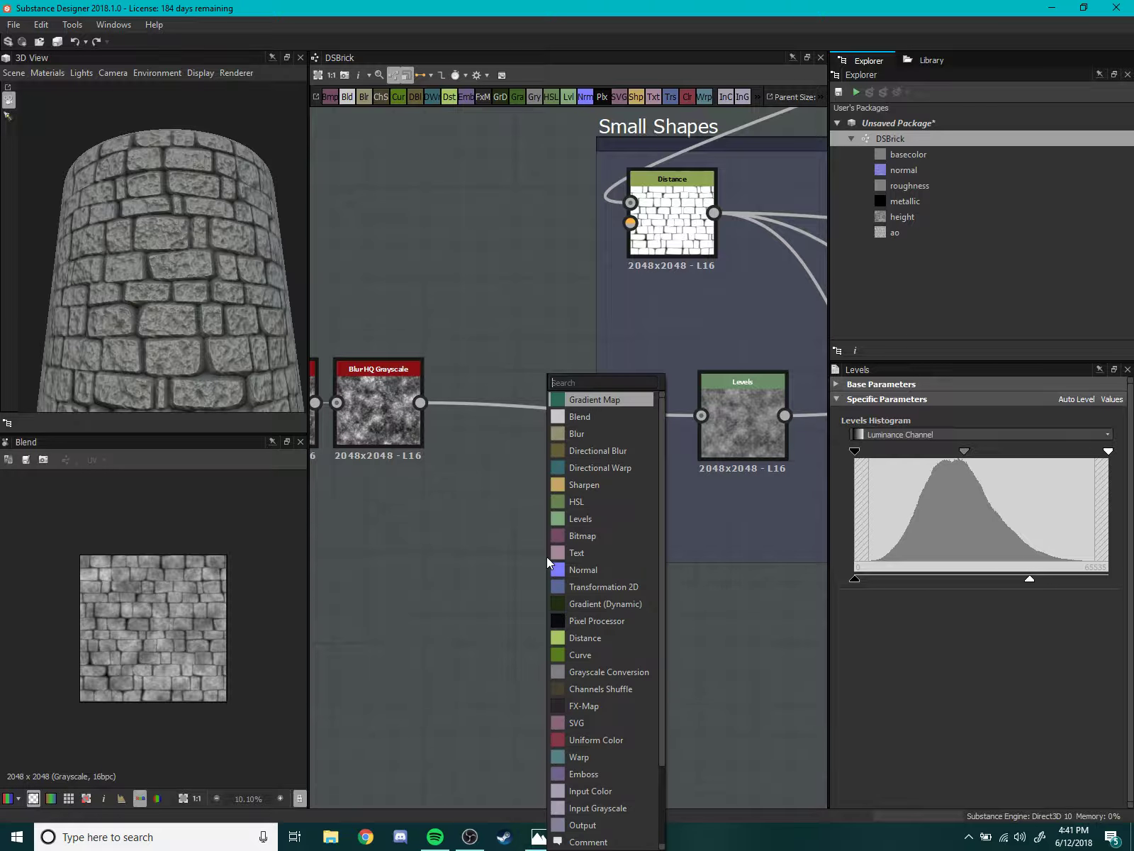
text(hist)
click(599, 416)
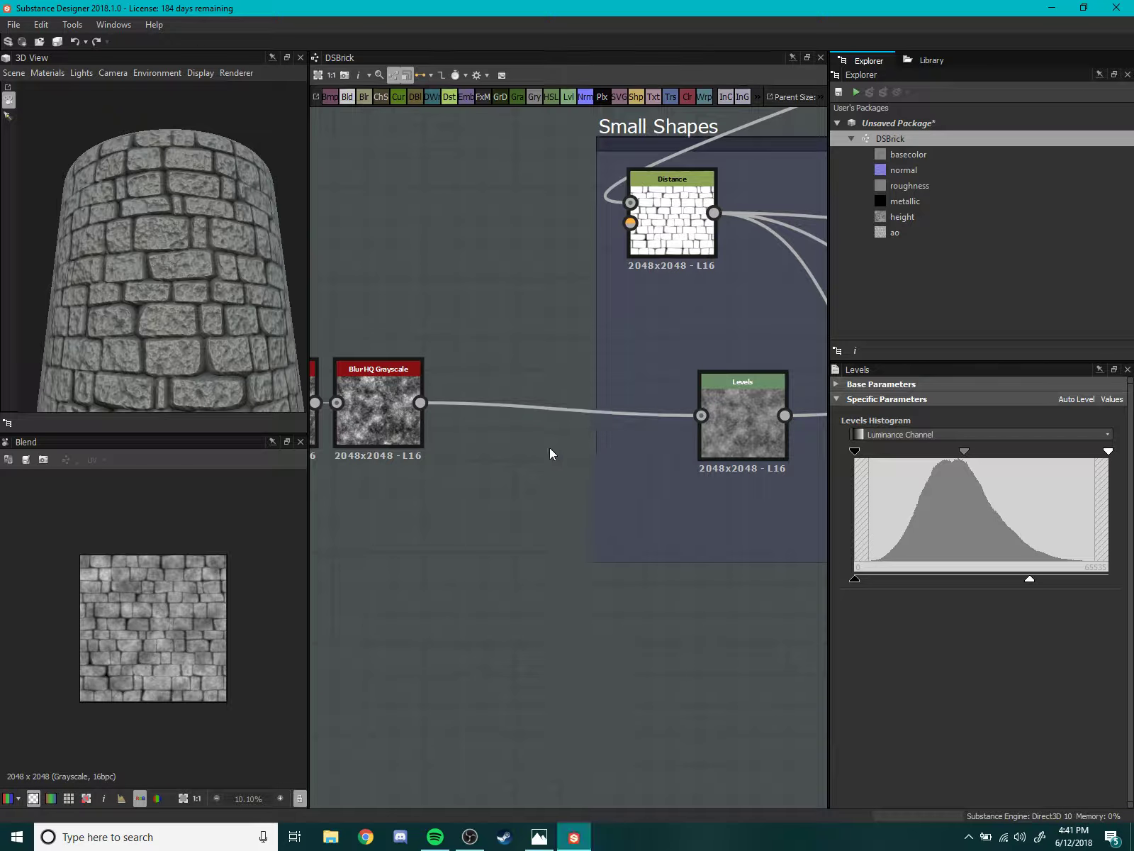
drag(568, 558, 552, 508)
drag(419, 402, 504, 520)
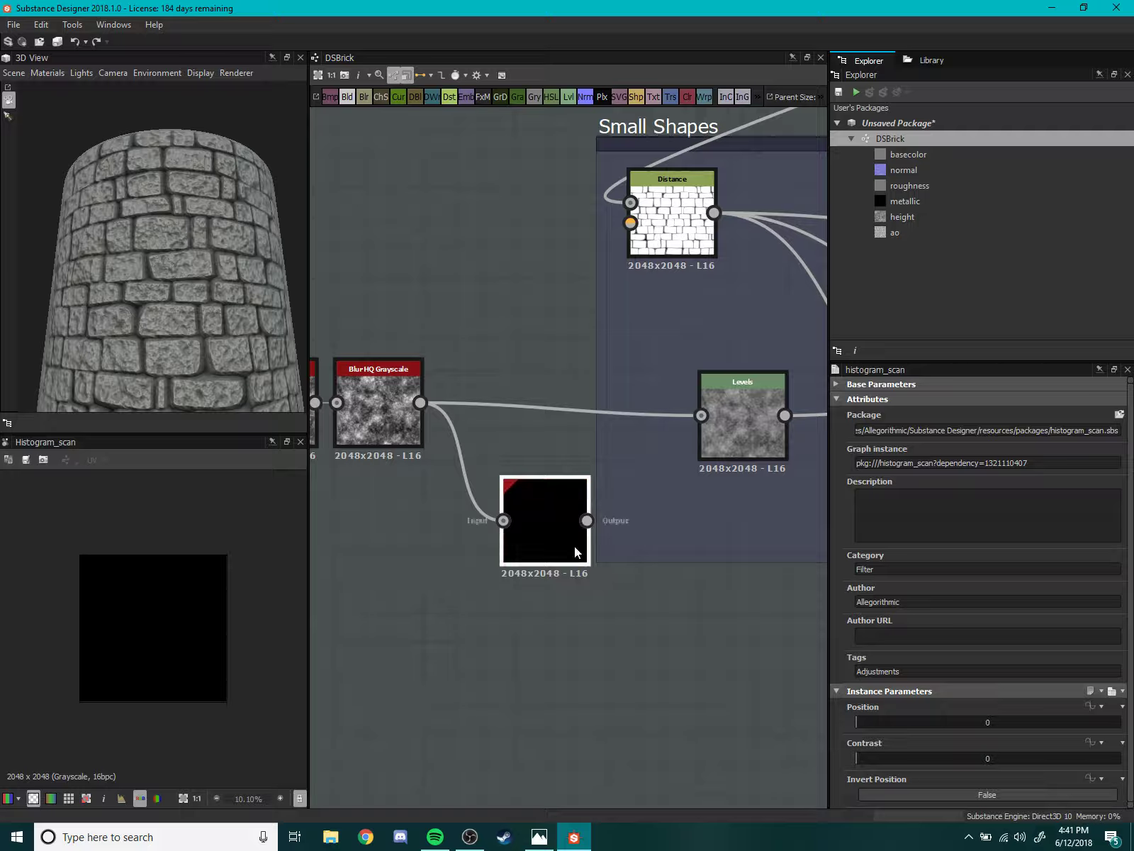
- Set Histogram Scan Position to 0.34 with higher Contrast and feed it into Levels
drag(868, 725, 953, 725)
mouse_move(899, 756)
mouse_down()
mouse_move(952, 775)
mouse_move(824, 774)
mouse_up()
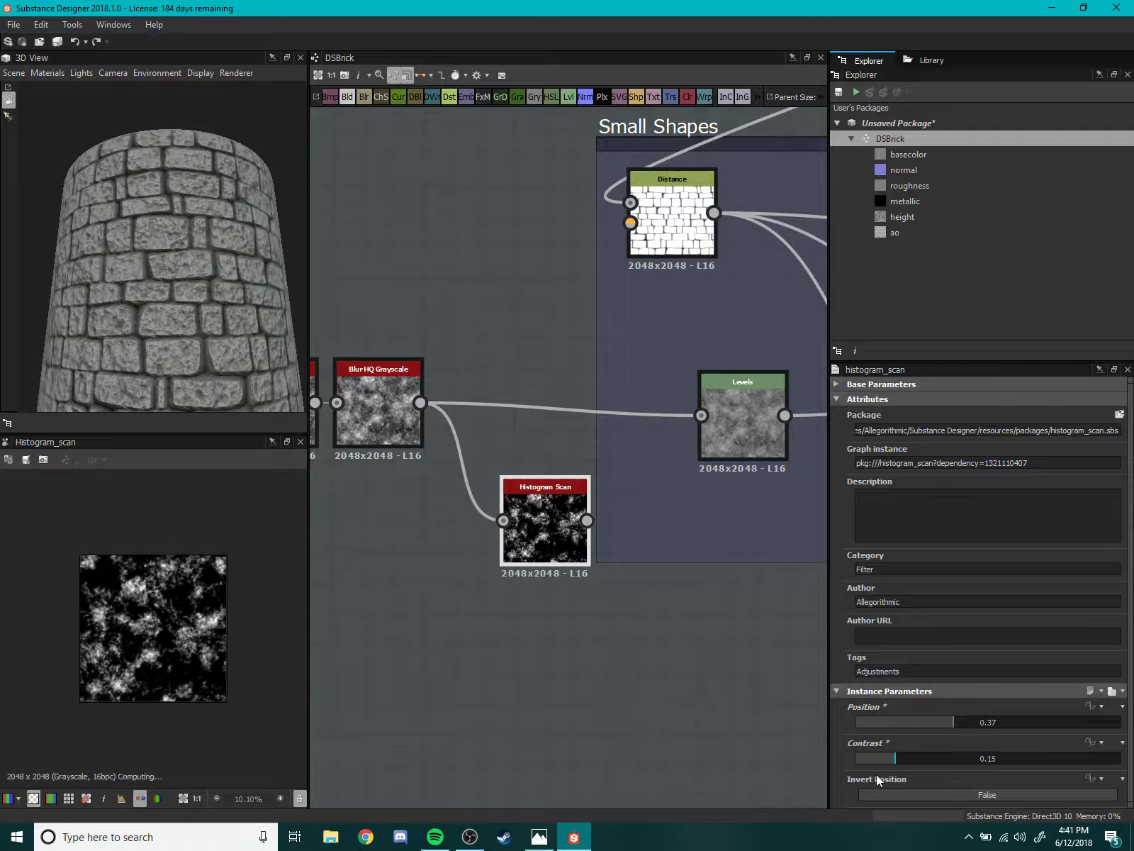
drag(959, 725, 945, 725)
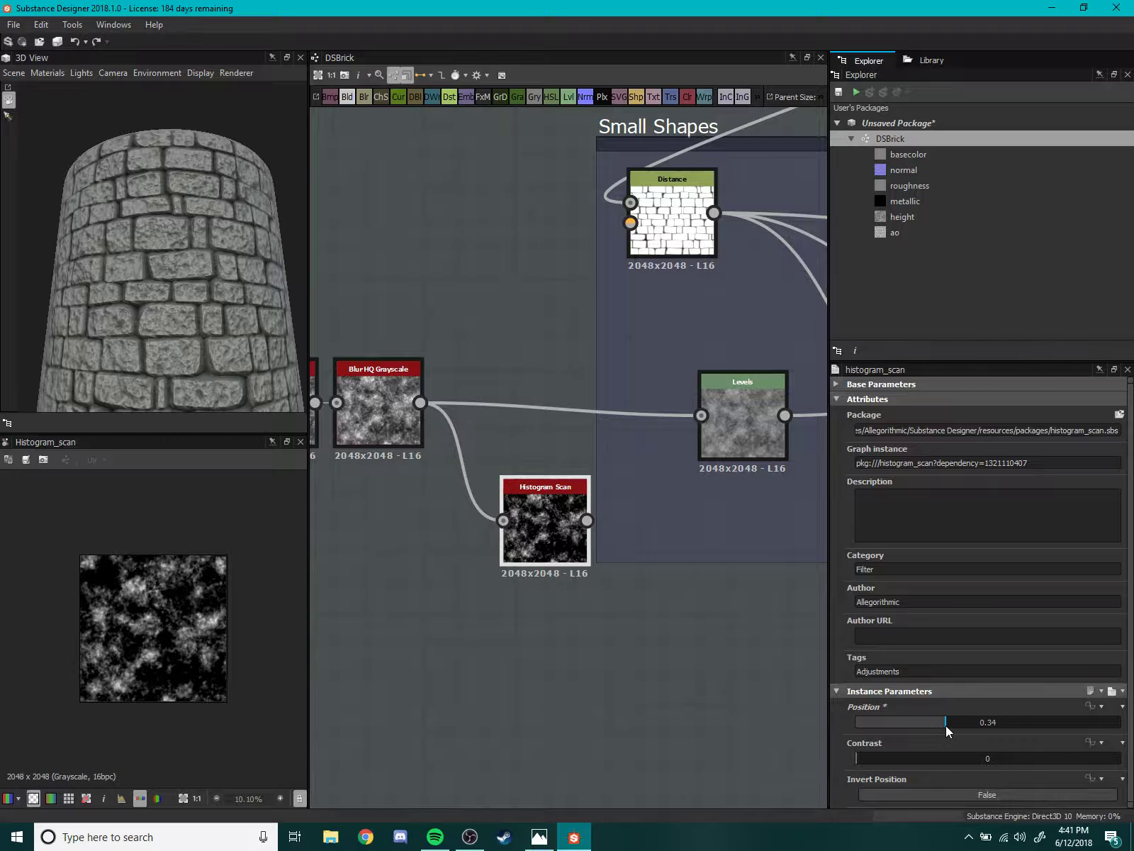
middle_drag(739, 548, 710, 611)
drag(603, 562, 671, 479)
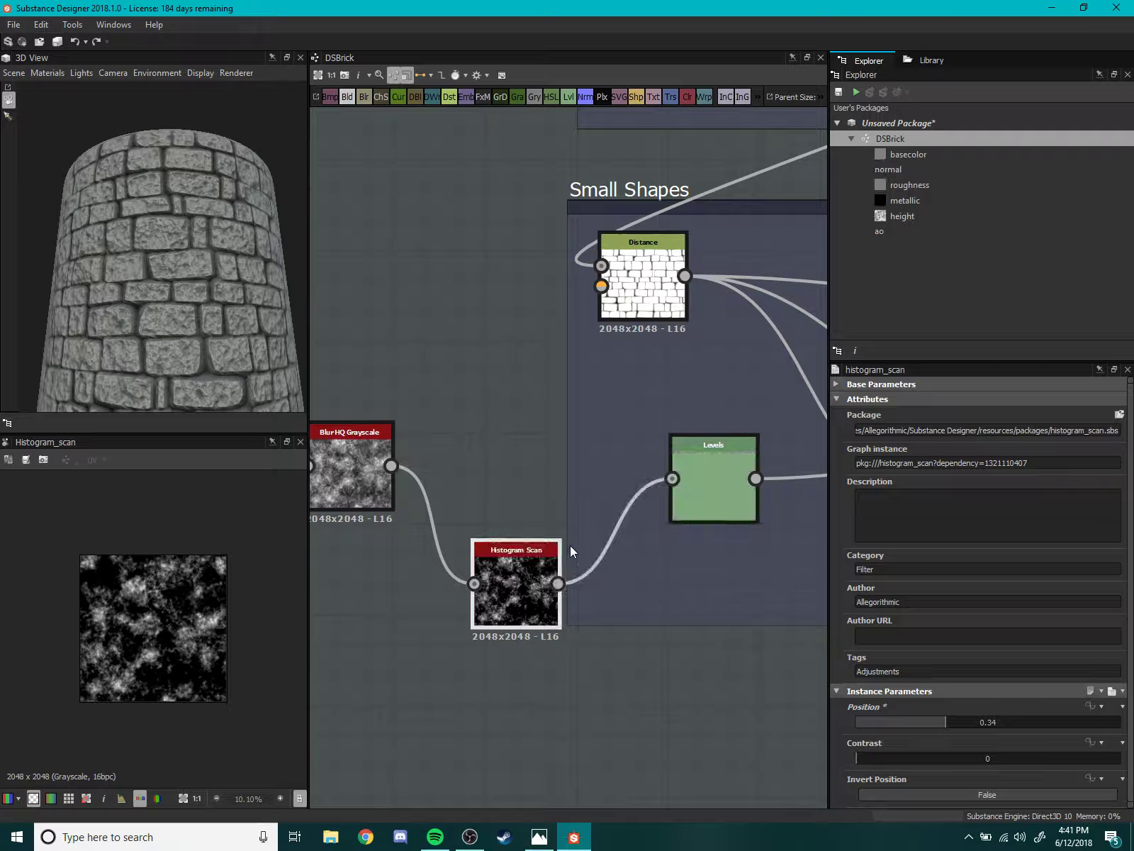
drag(228, 296, 232, 300)
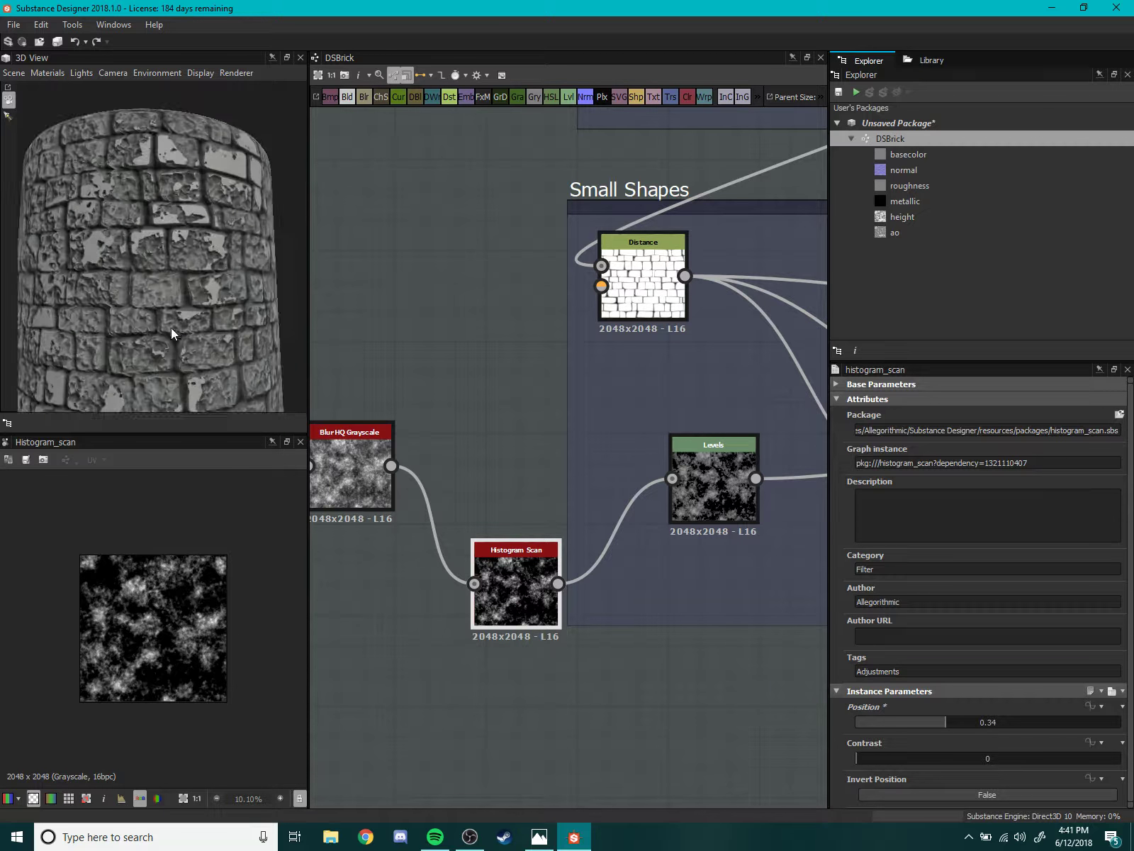
mouse_move(682, 450)
middle_down()
mouse_move(585, 441)
mouse_move(524, 499)
mouse_move(480, 502)
mouse_move(653, 434)
middle_up()
- Raise the Histogram Scan Position further to brighten the mask
scroll(235, 299, up, 2)
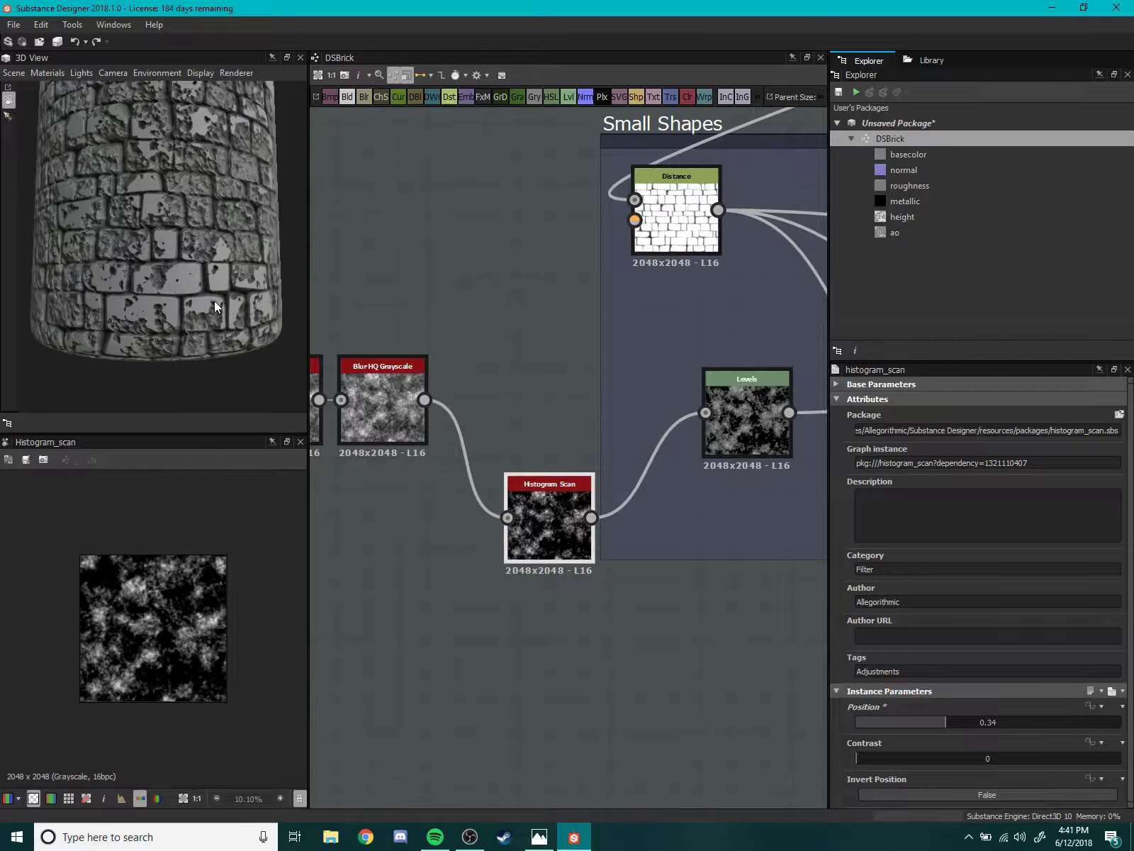
scroll(213, 301, up, 3)
scroll(213, 302, up, 3)
scroll(207, 305, up, 1)
middle_drag(522, 489, 522, 449)
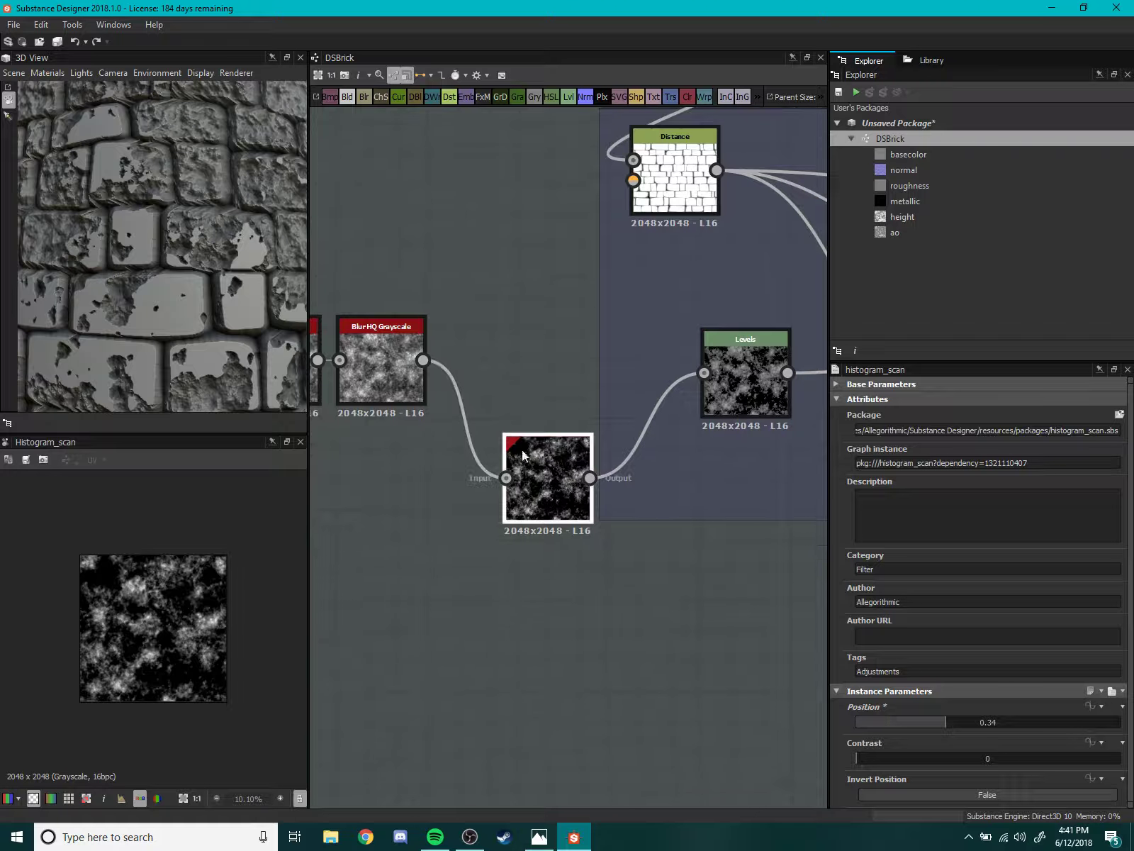
mouse_move(944, 720)
mouse_down()
mouse_move(1005, 724)
mouse_move(969, 726)
mouse_up()
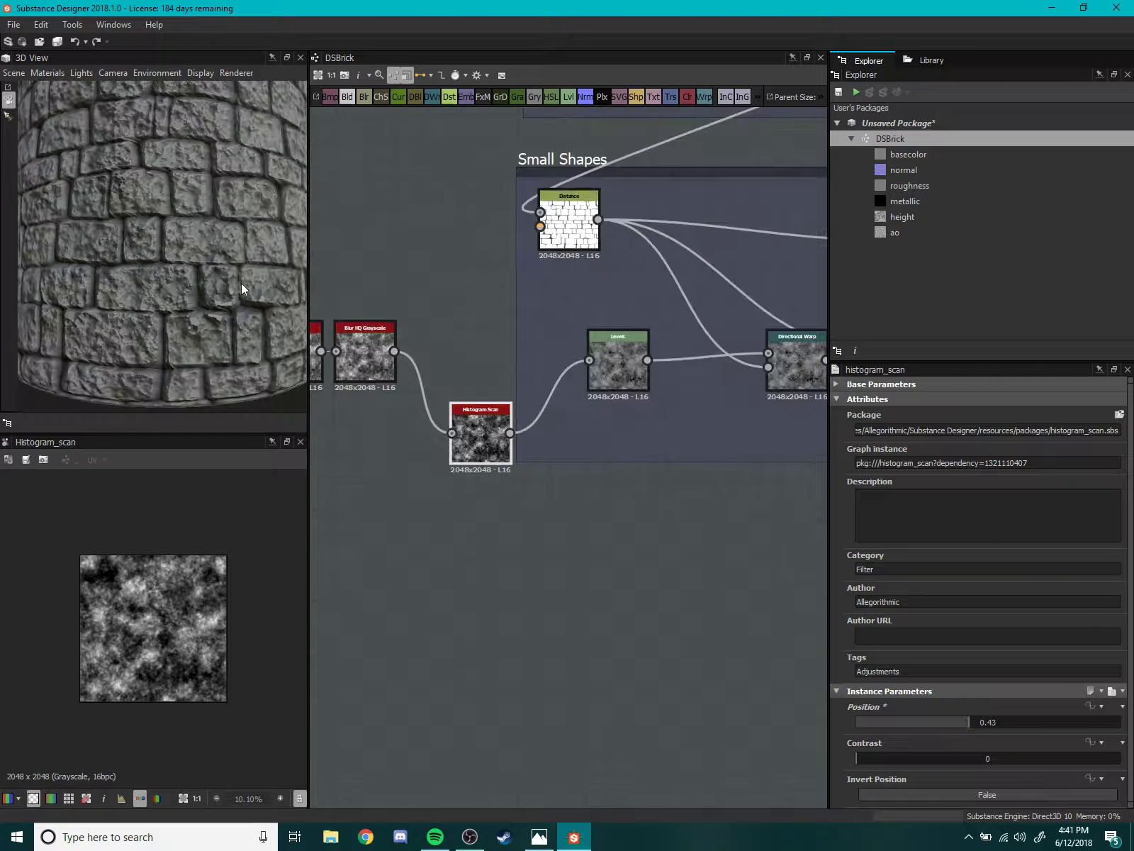
scroll(142, 301, up, 2)
scroll(155, 284, up, 2)
scroll(164, 286, up, 2)
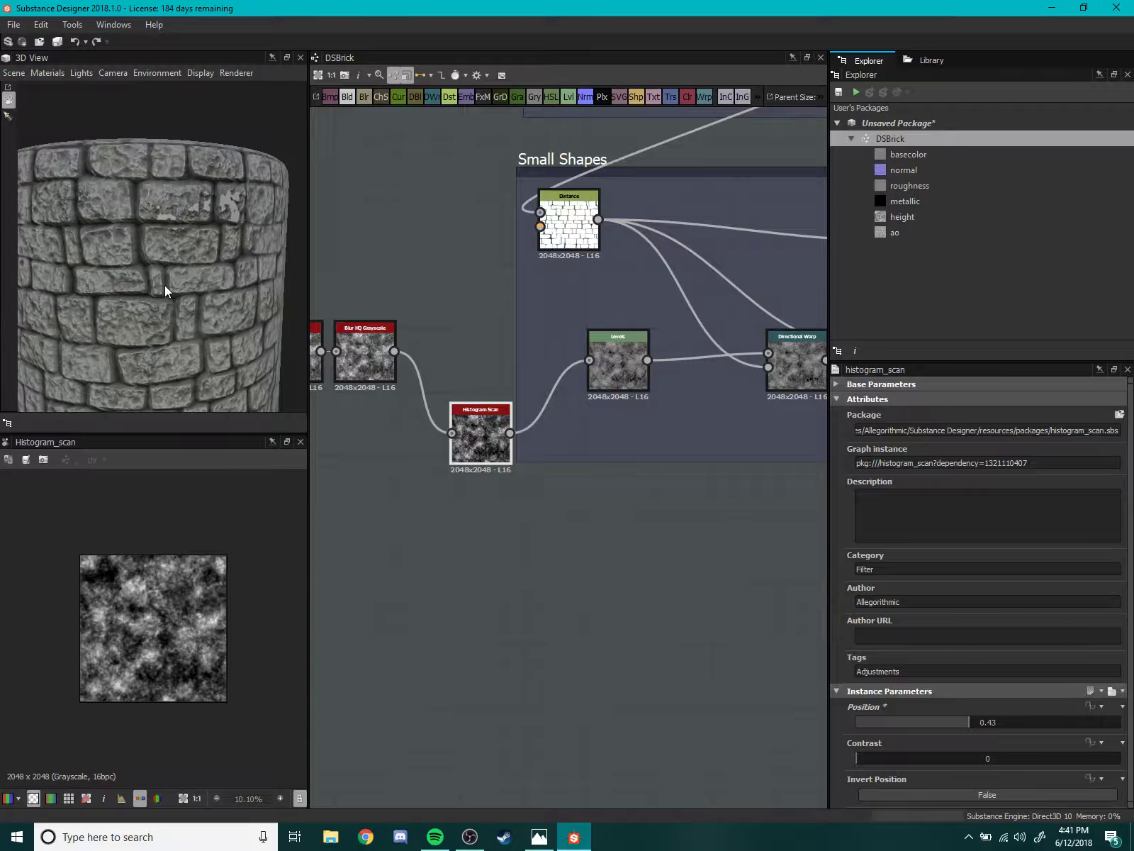
scroll(147, 276, up, 2)
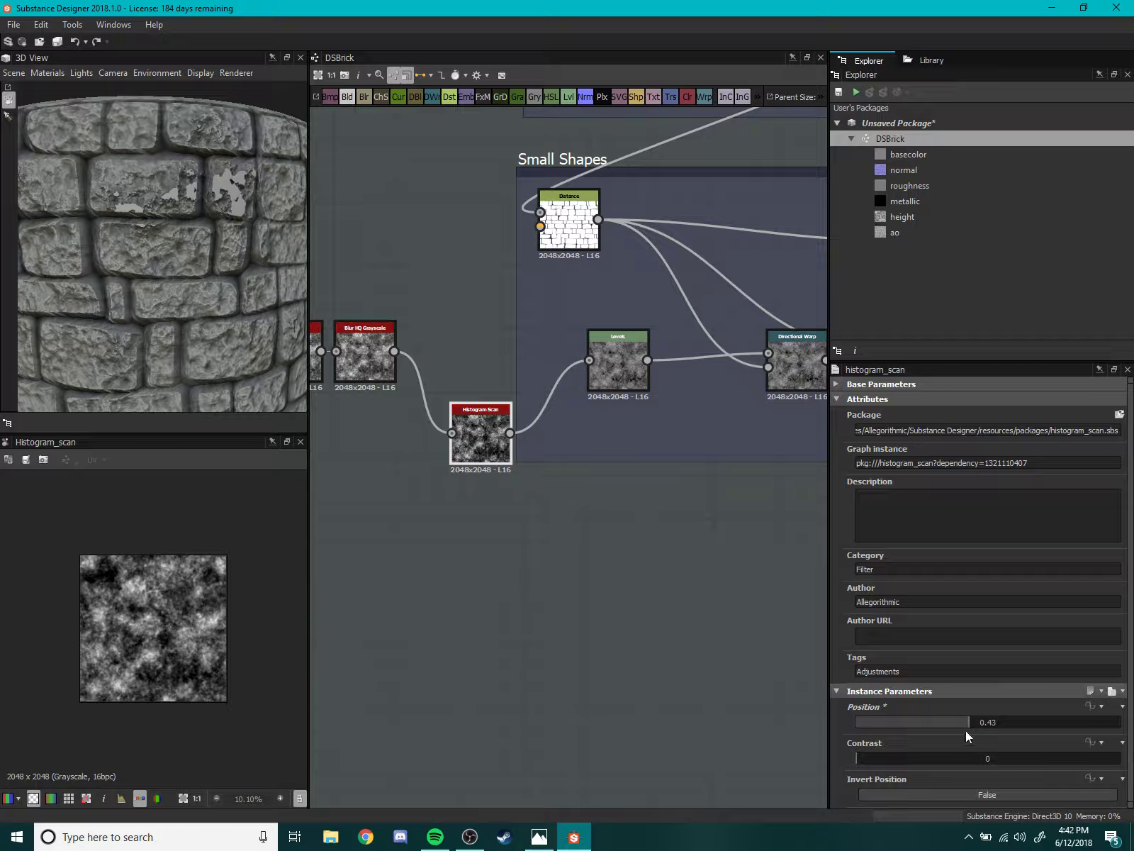
drag(965, 723, 984, 722)
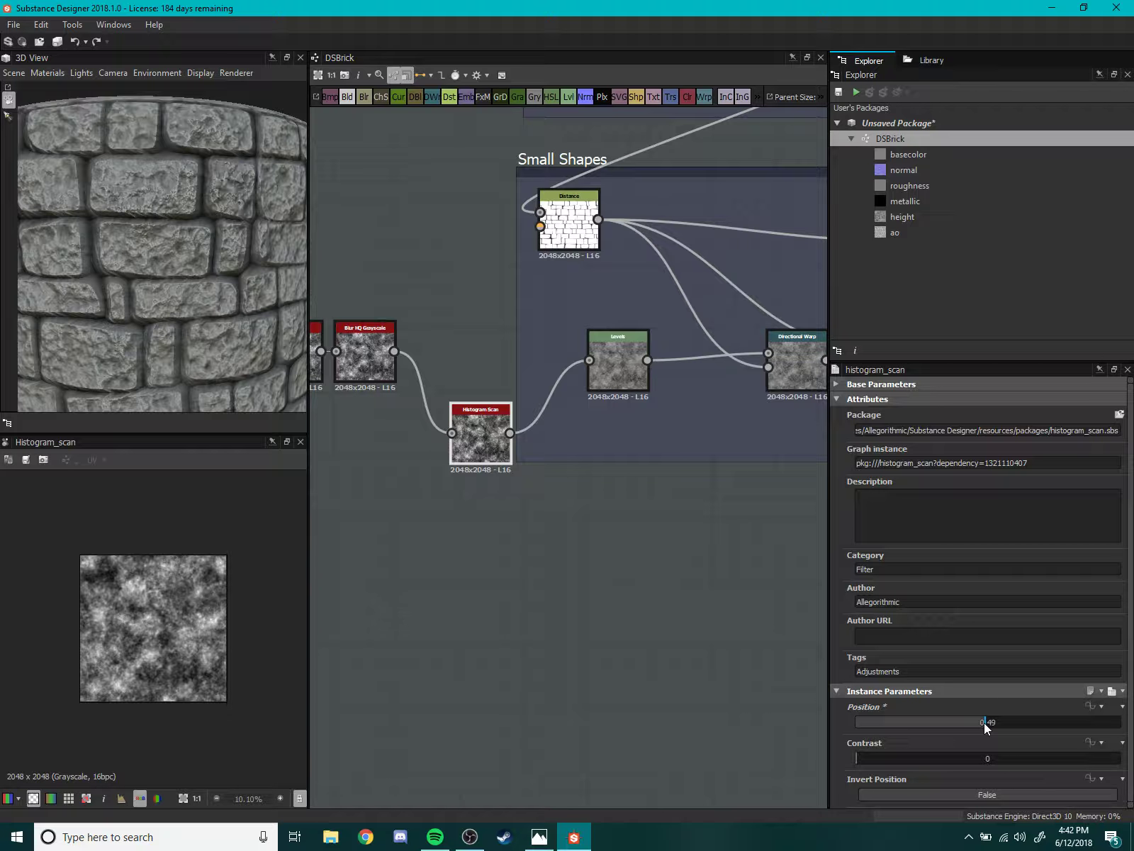
scroll(160, 292, down, 3)
middle_drag(485, 427, 488, 450)
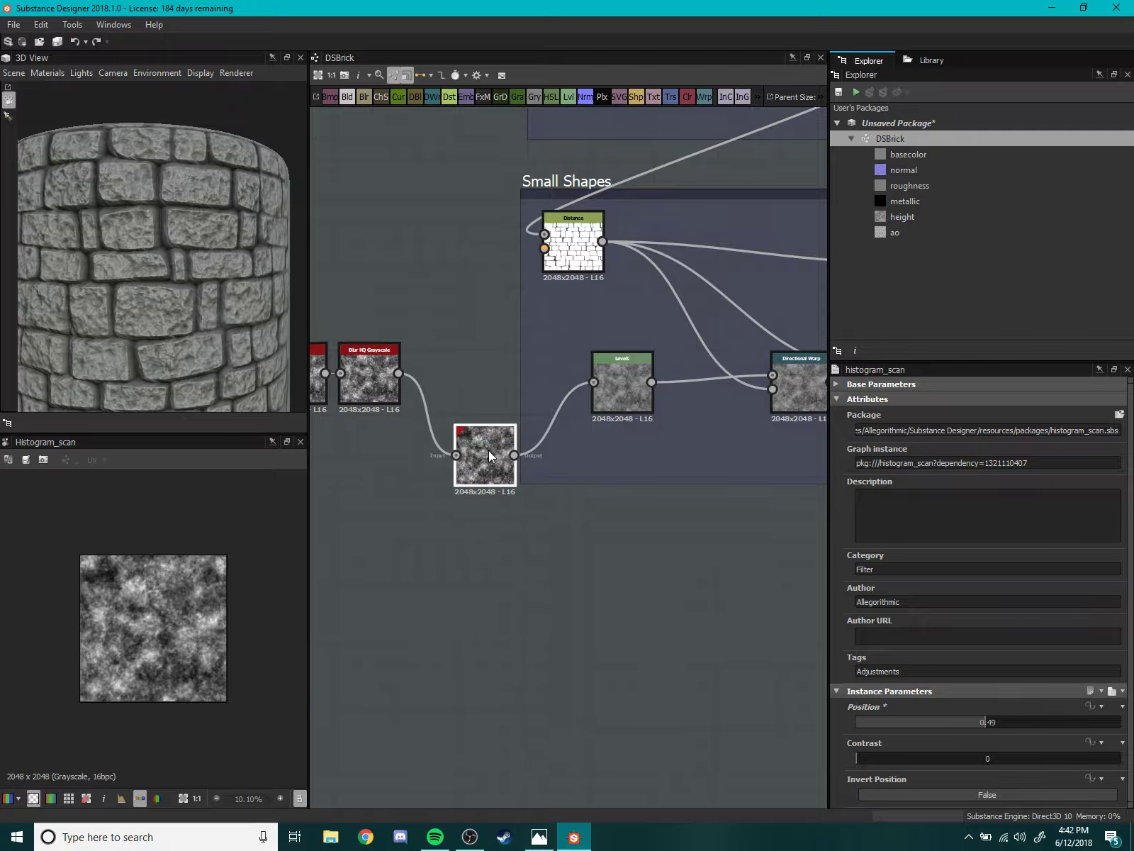
drag(489, 450, 478, 436)
scroll(479, 438, up, 3)
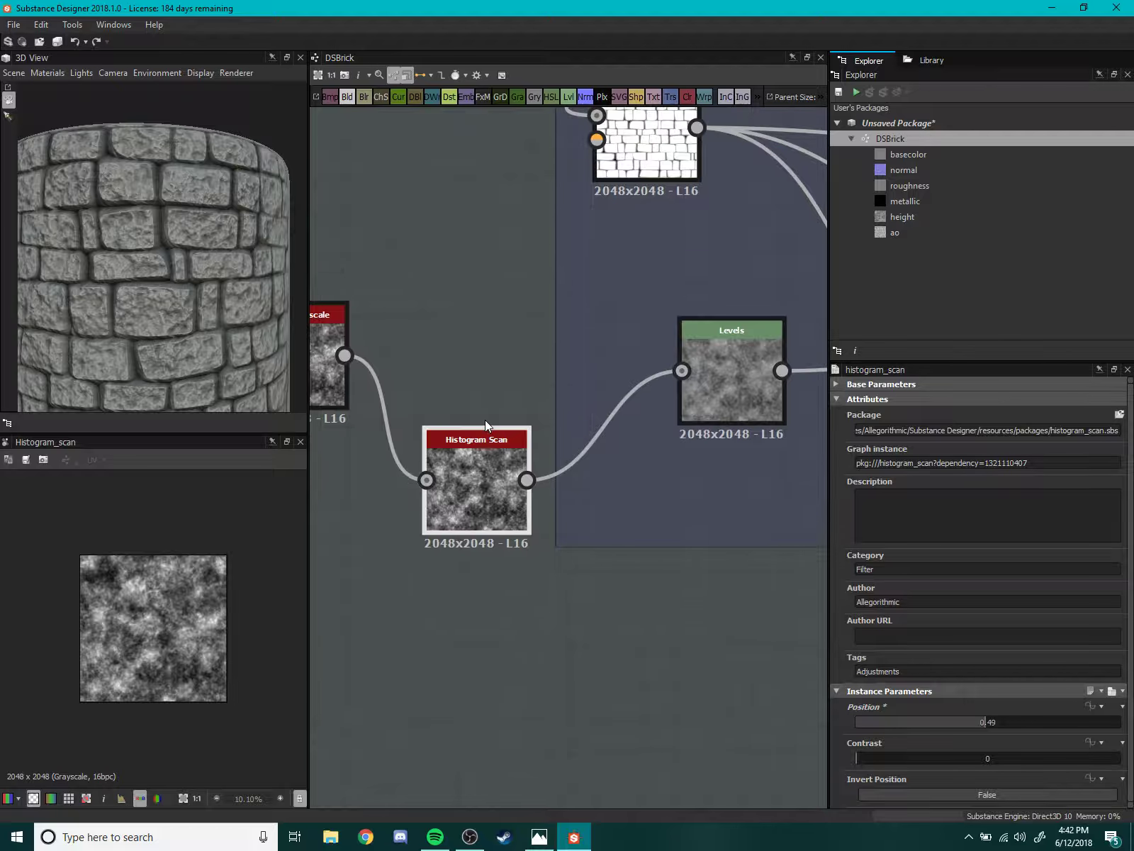
- Wire Blur HQ Grayscale directly into Levels and delete the Histogram Scan node
middle_drag(485, 417, 487, 435)
drag(346, 373, 625, 395)
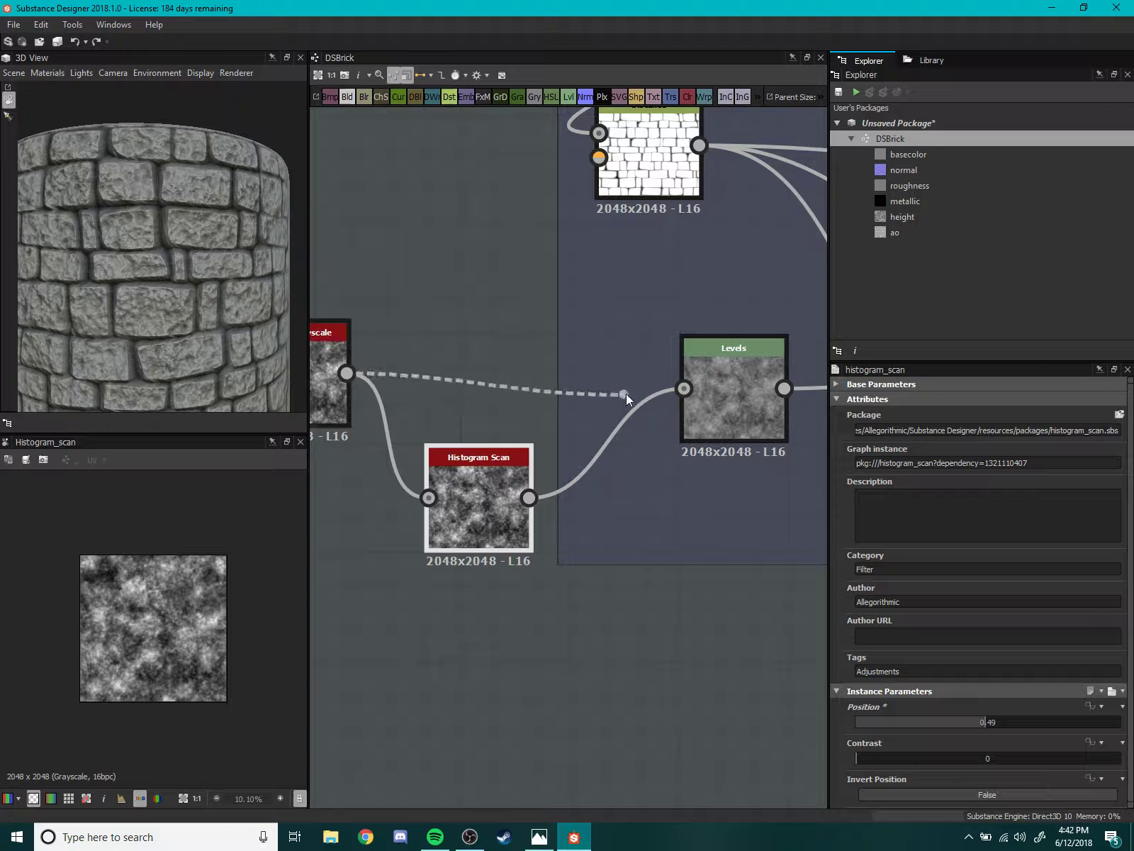
click(420, 387)
drag(347, 374, 639, 376)
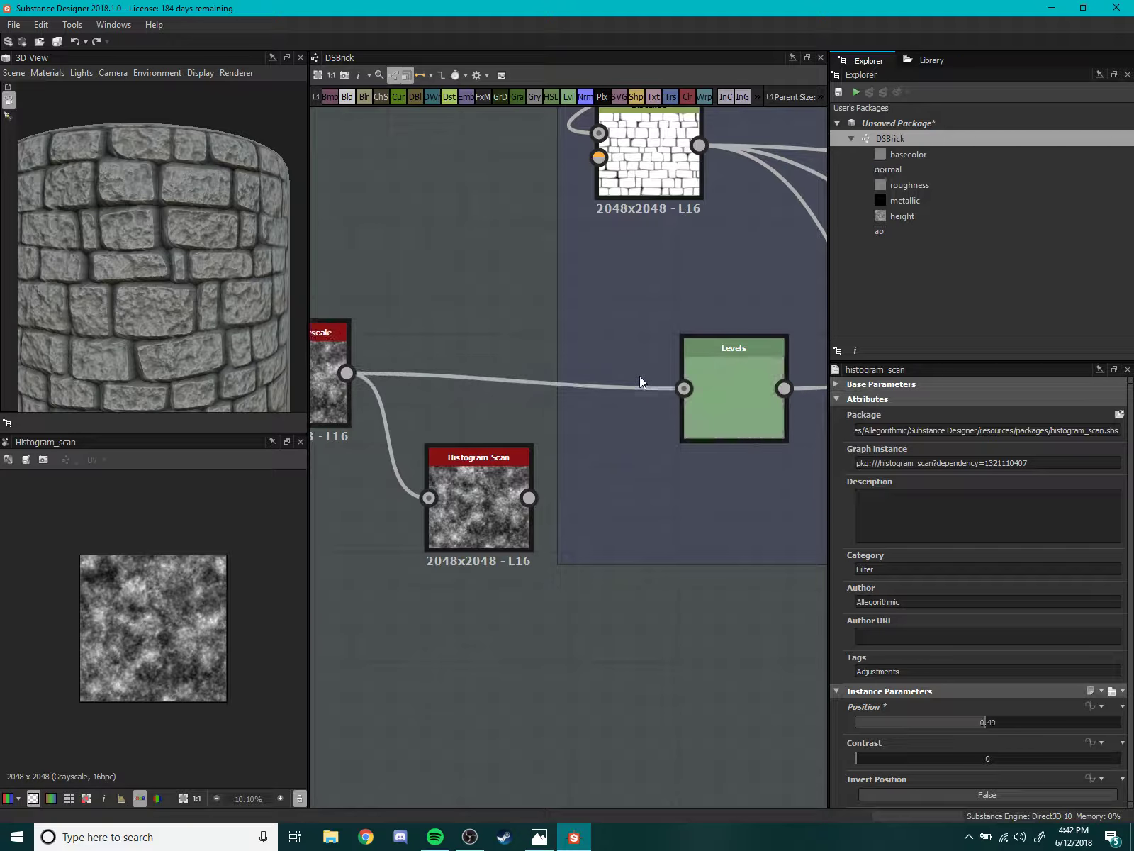
middle_drag(639, 375, 723, 327)
drag(553, 457, 589, 537)
key(Delete)
- Move Clouds 3 and Blur HQ Grayscale right beside the Levels node
scroll(538, 525, down, 3)
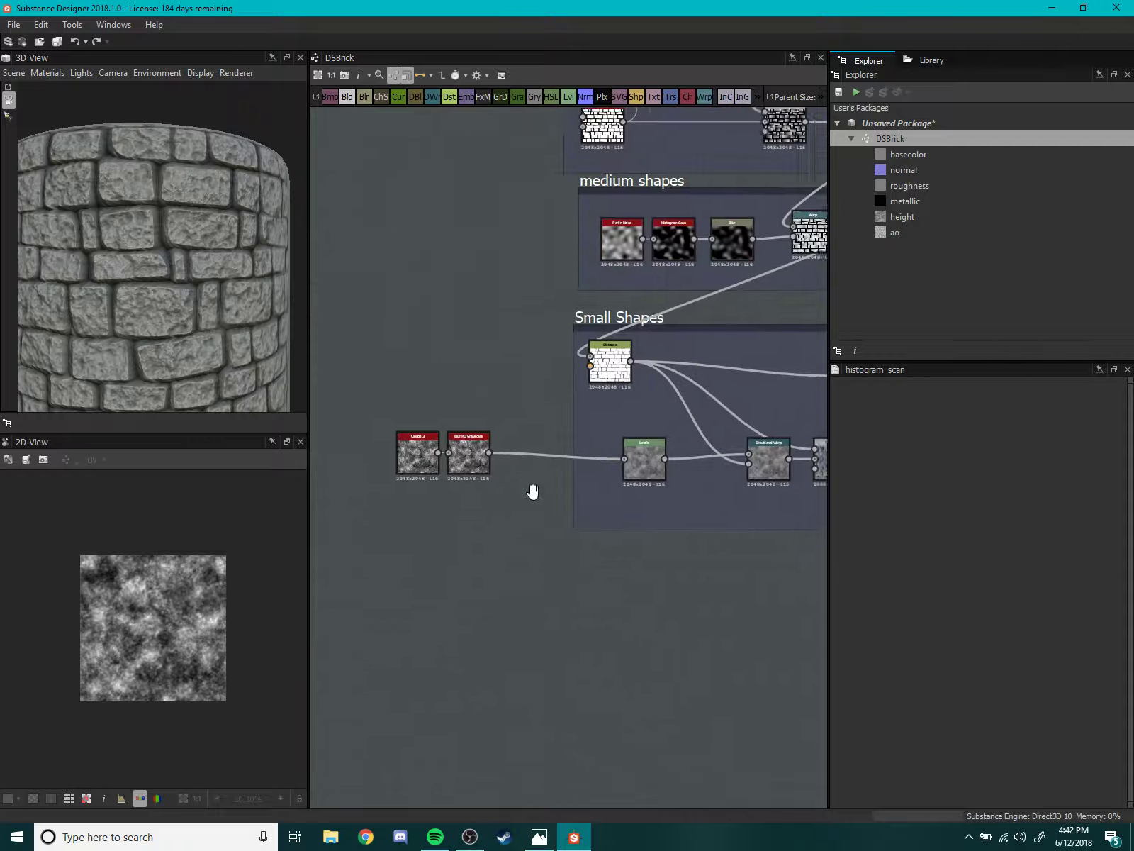
scroll(533, 491, up, 2)
mouse_move(364, 372)
mouse_down()
mouse_move(494, 451)
mouse_move(665, 468)
mouse_up()
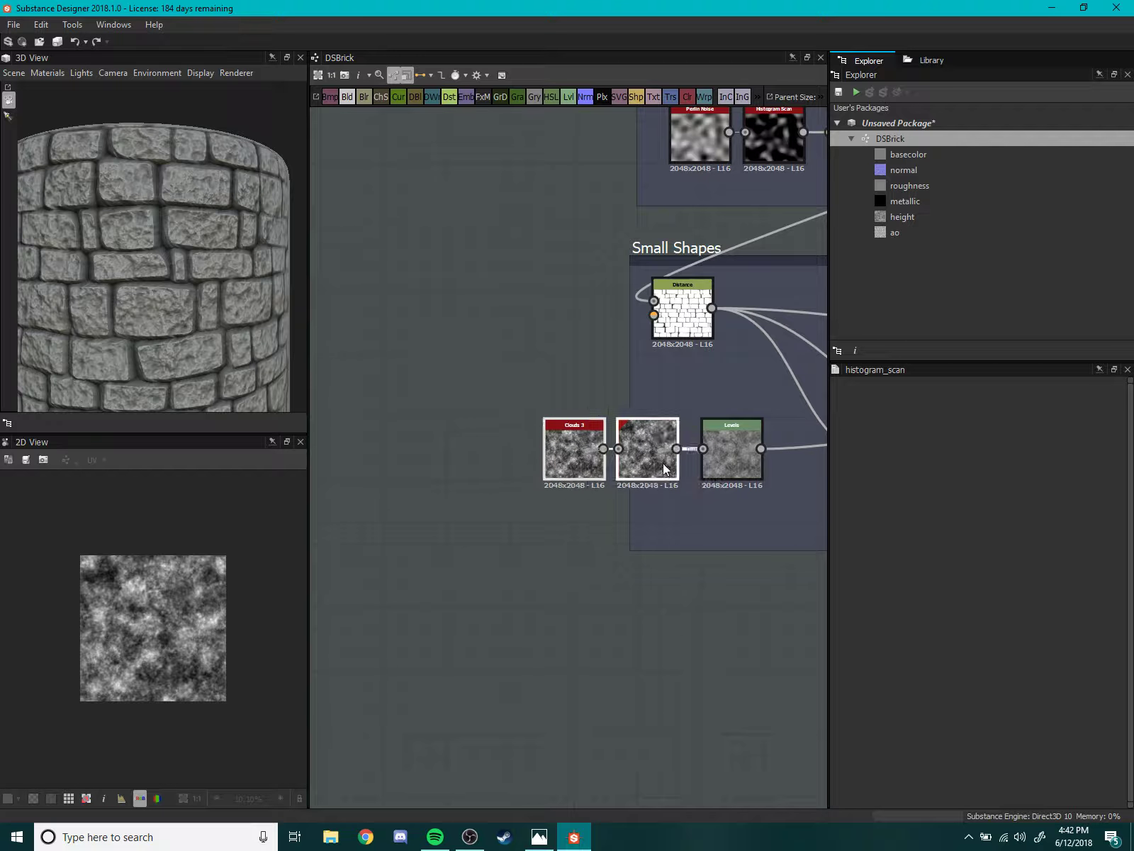
middle_drag(665, 467, 564, 468)
scroll(502, 506, up, 2)
drag(183, 367, 151, 298)
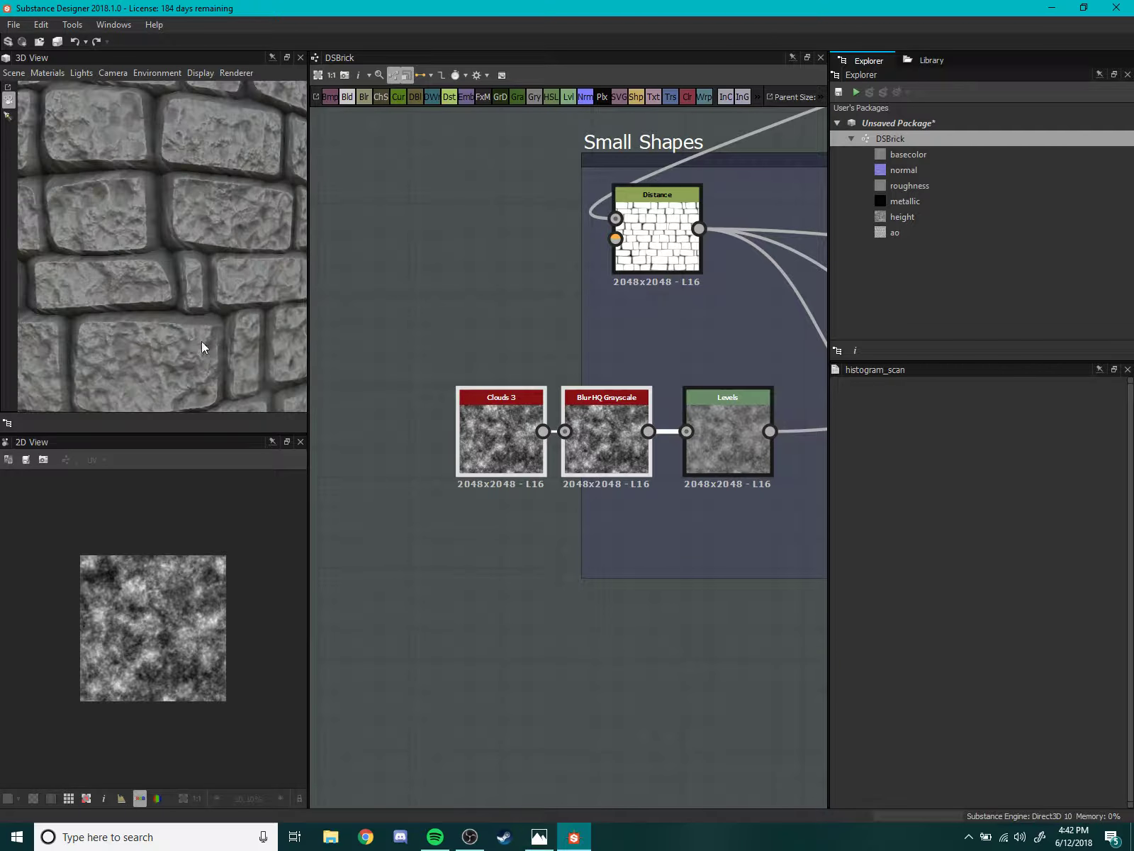
- Pull the Levels output white handle slightly left to darken the cloud noise
scroll(187, 329, up, 3)
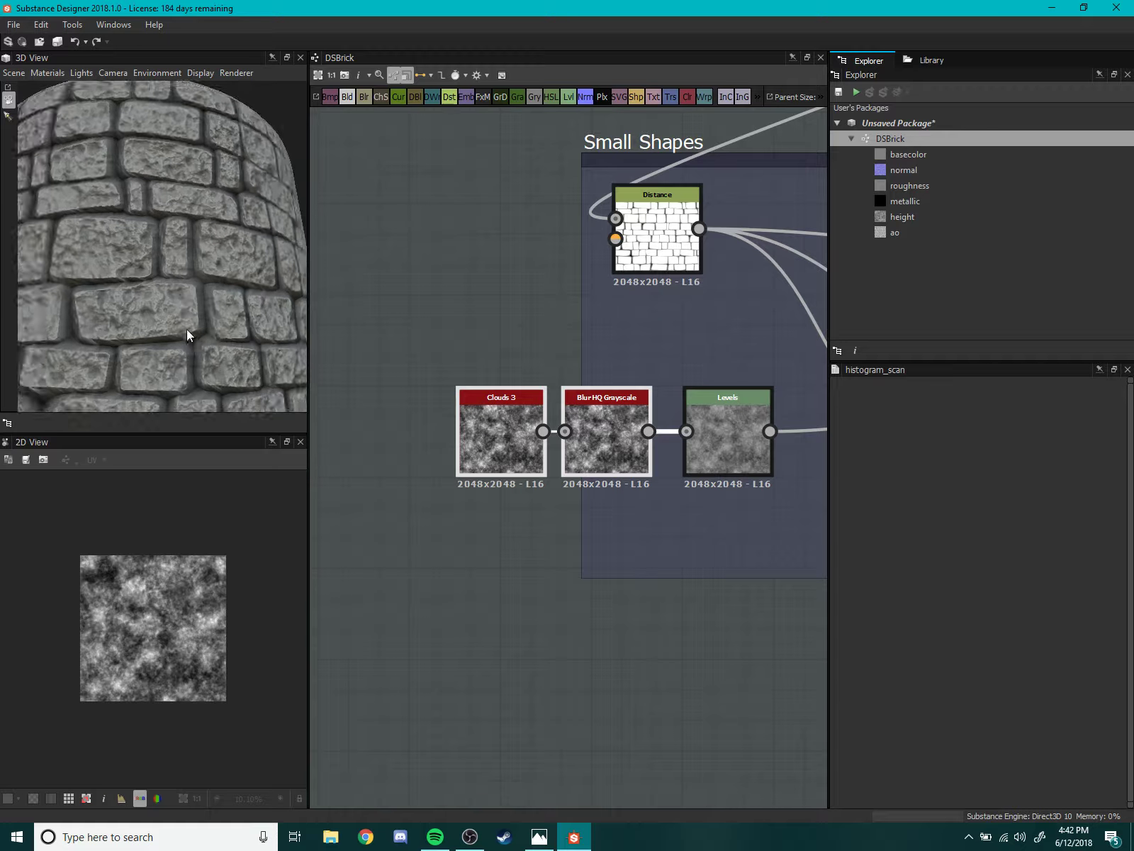
scroll(575, 396, up, 2)
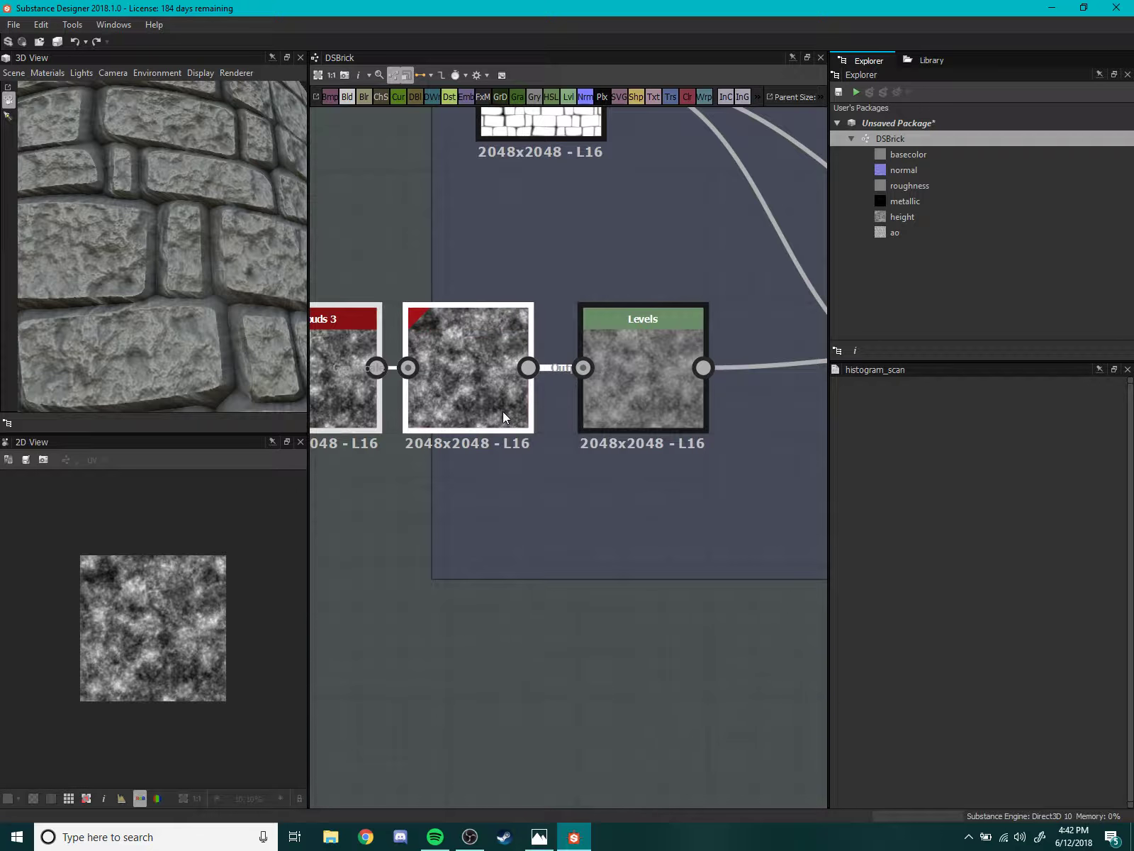
scroll(503, 412, down, 3)
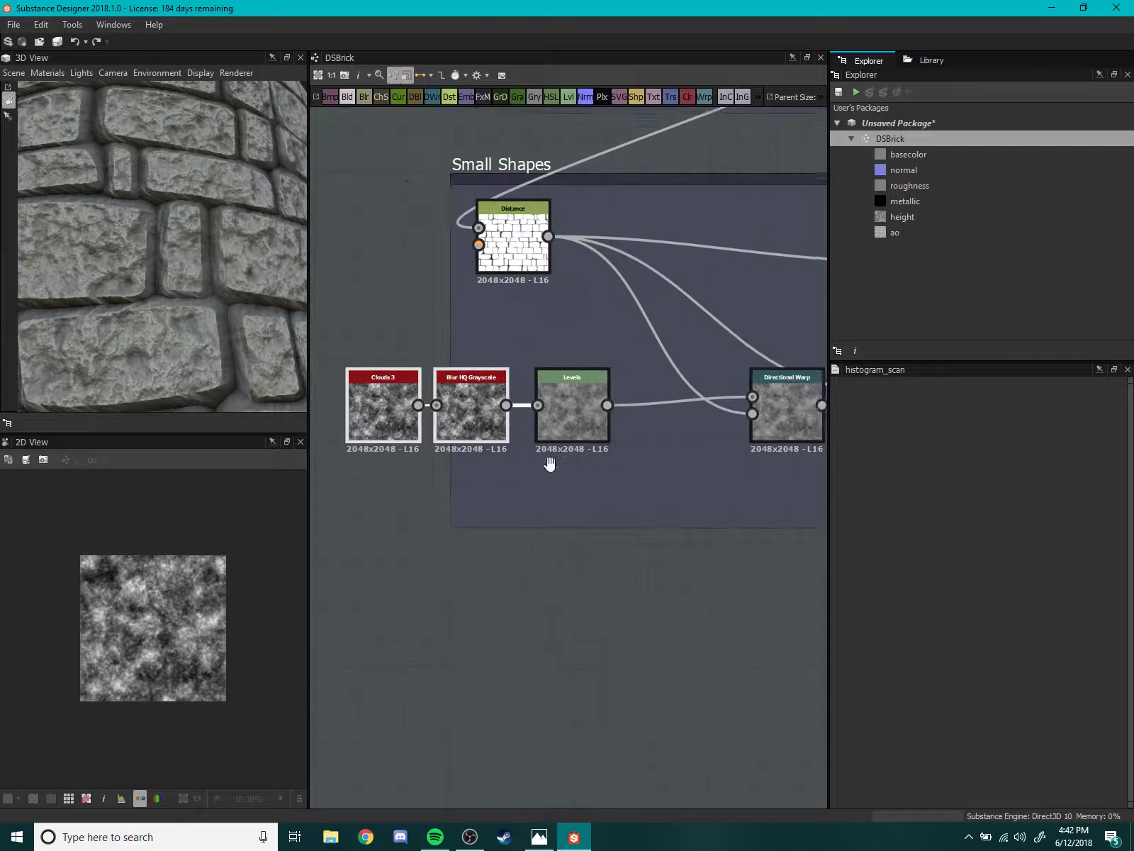
click(533, 435)
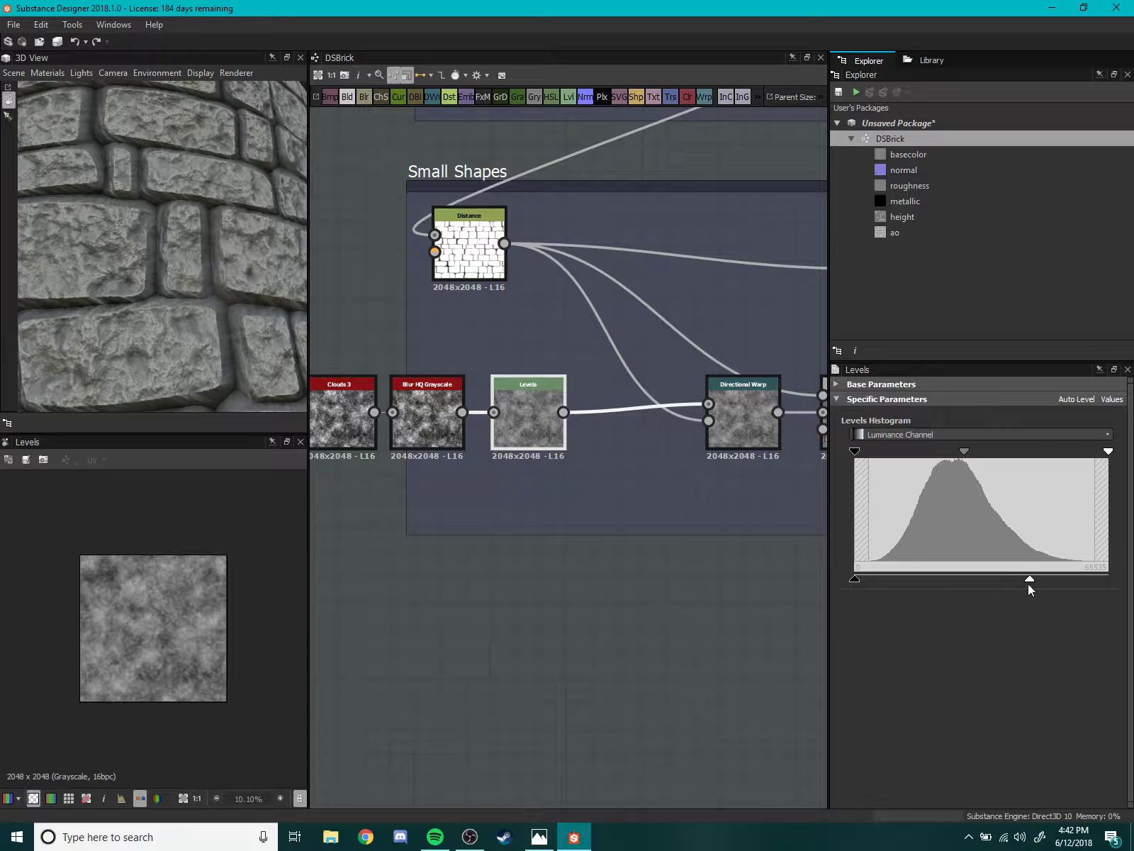
mouse_move(1028, 579)
mouse_down()
mouse_move(937, 587)
mouse_move(1053, 591)
mouse_move(1010, 588)
mouse_up()
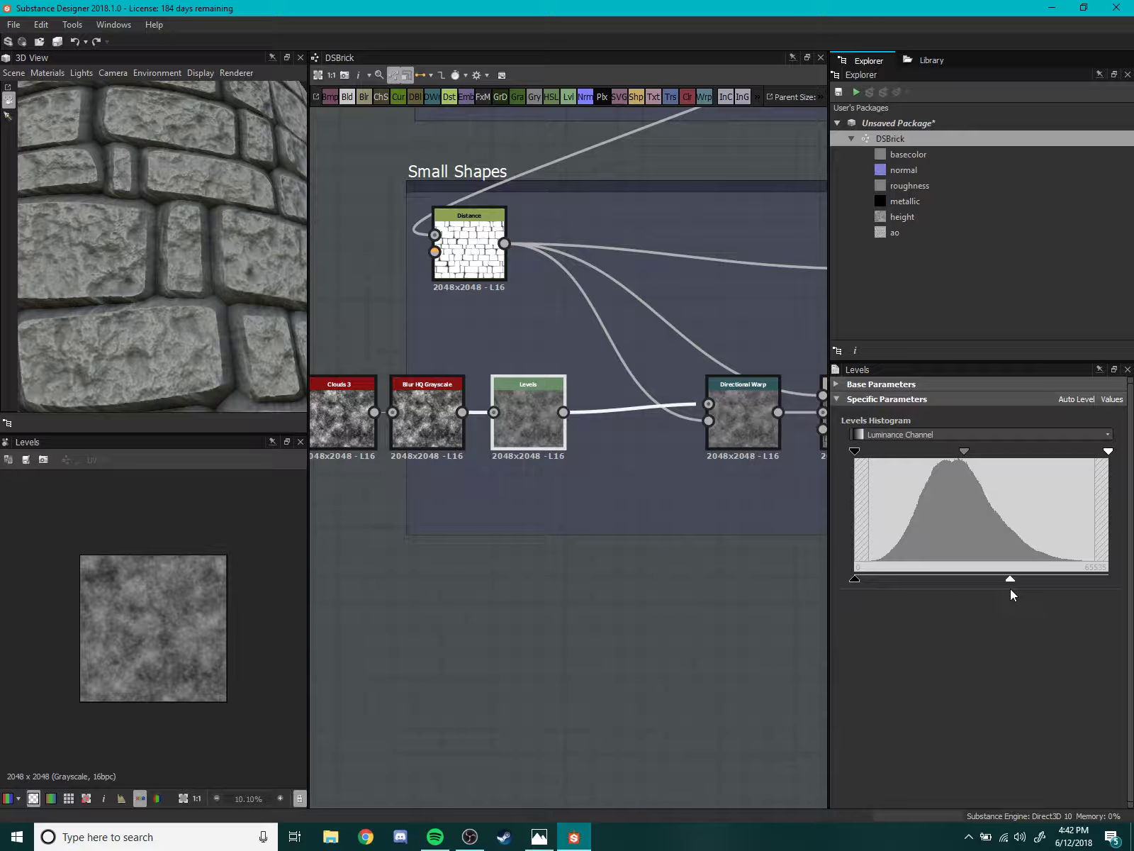
scroll(198, 291, down, 3)
scroll(151, 337, down, 2)
scroll(168, 328, up, 3)
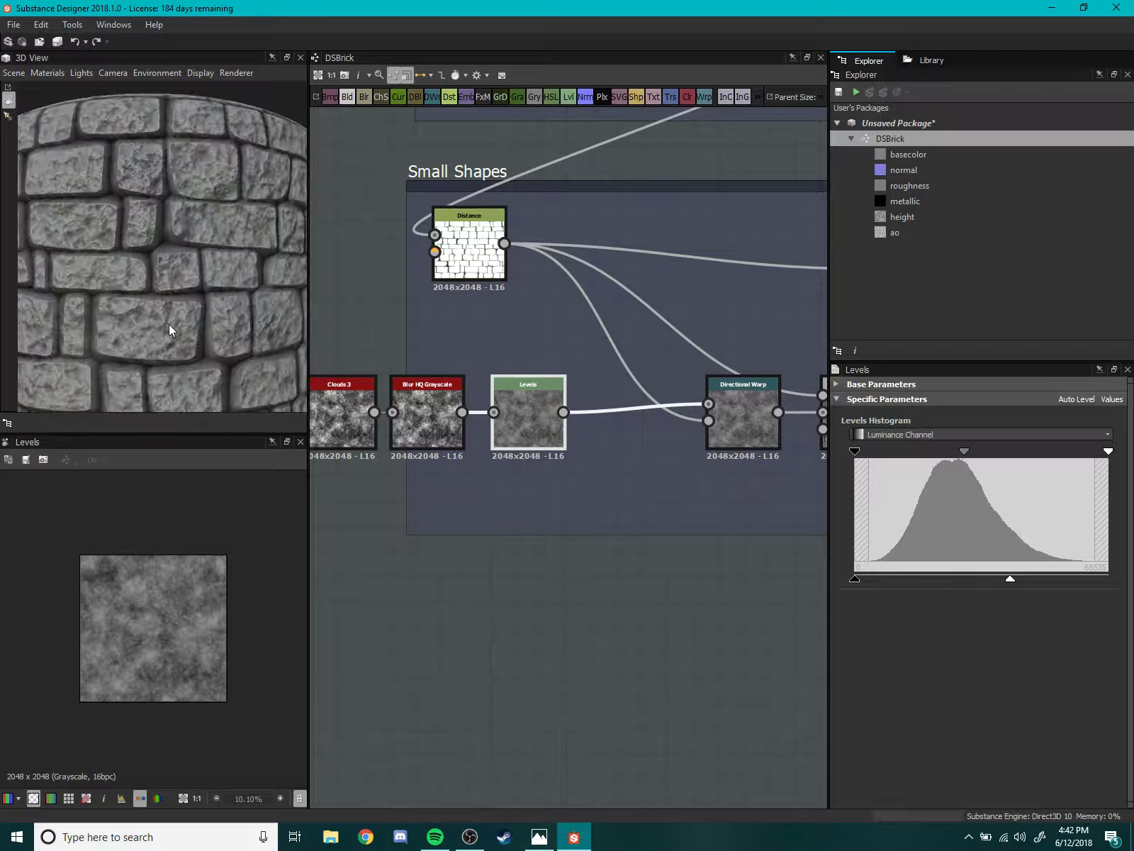
scroll(435, 496, down, 4)
scroll(505, 408, up, 5)
click(505, 409)
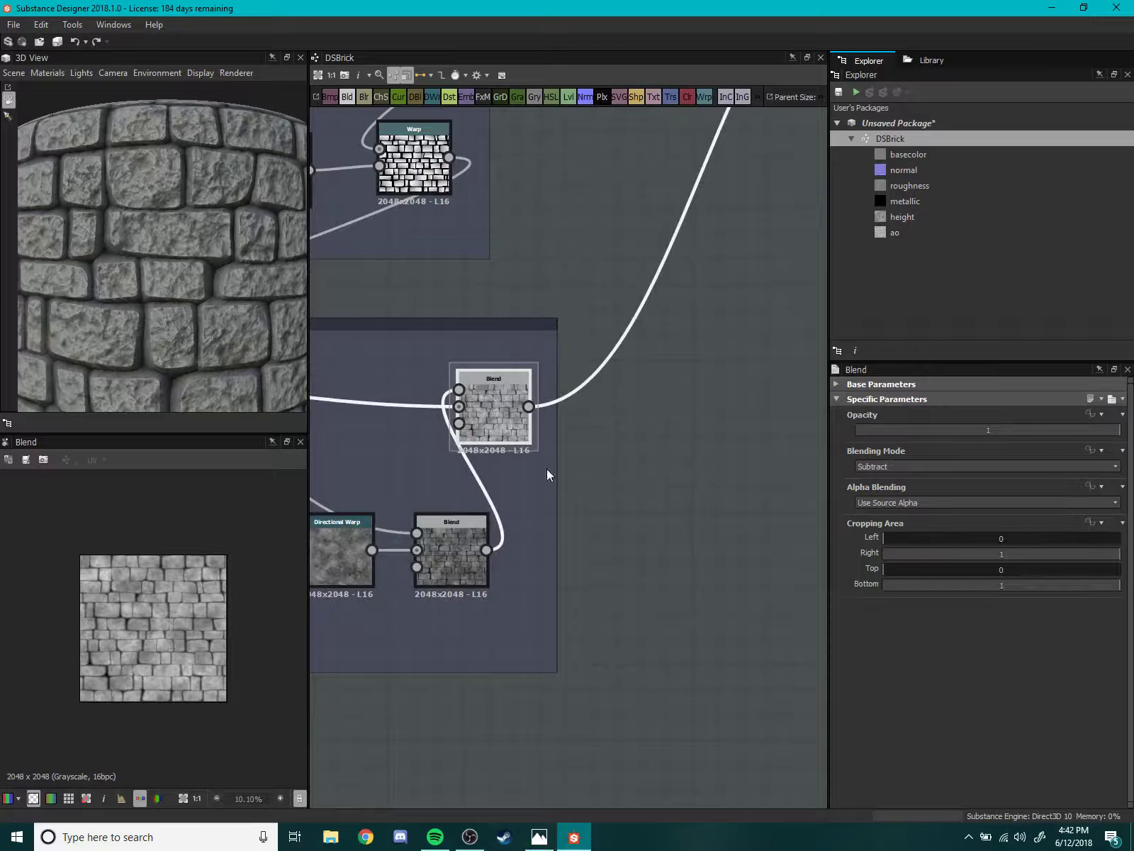
scroll(256, 574, up, 3)
scroll(195, 635, down, 2)
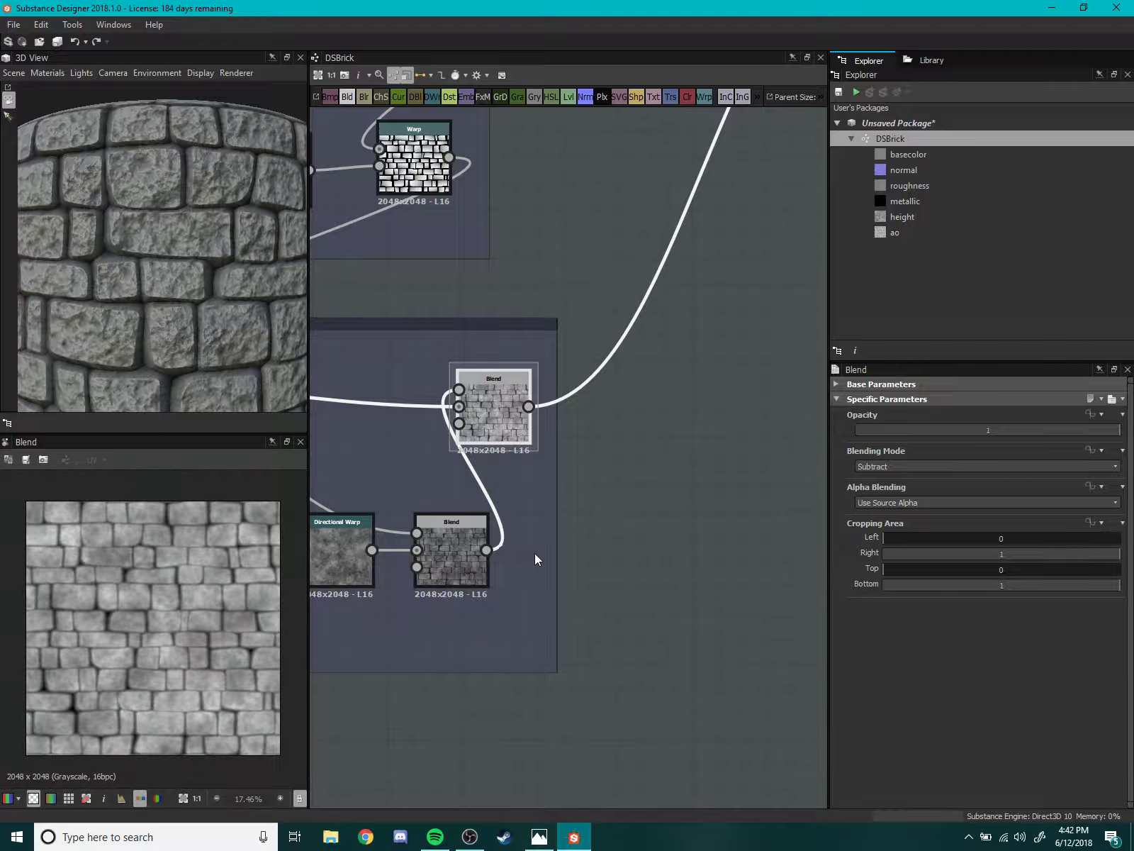
middle_drag(552, 464, 650, 569)
scroll(567, 602, down, 3)
scroll(525, 590, down, 2)
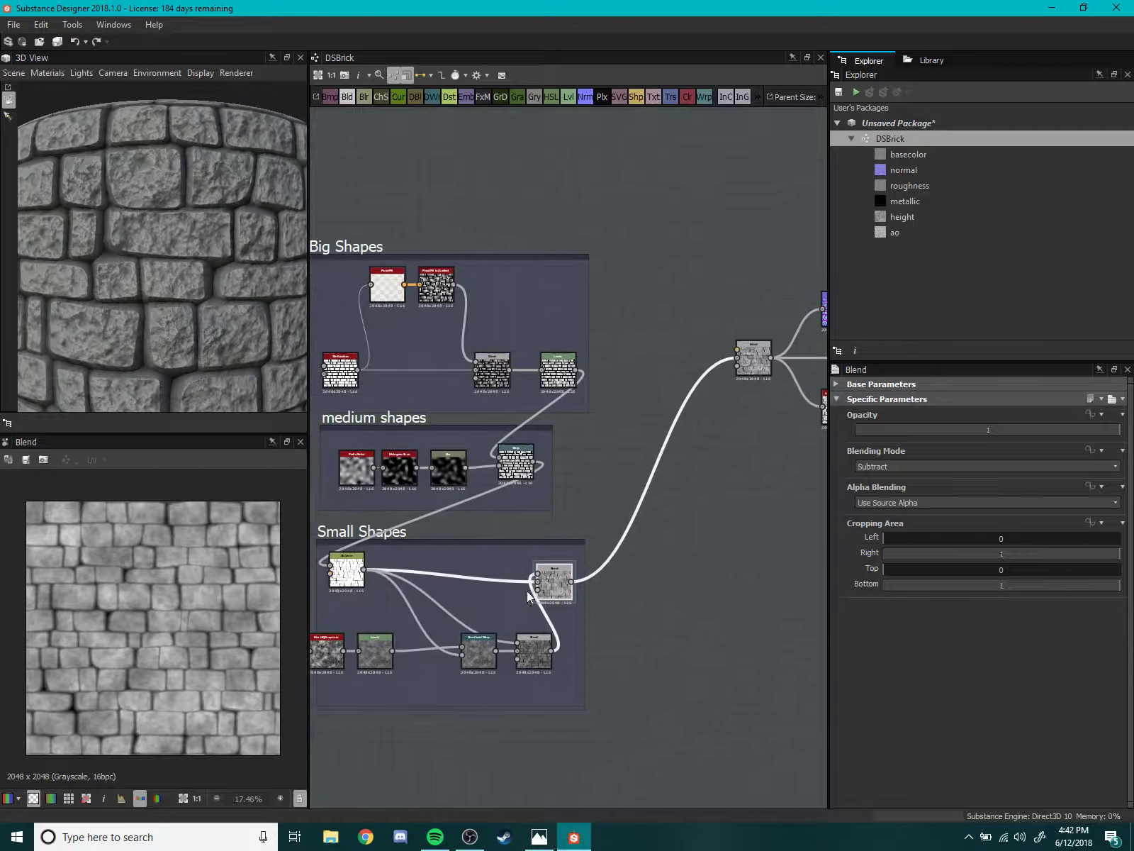
scroll(525, 553, up, 1)
scroll(528, 531, up, 2)
scroll(542, 528, up, 3)
scroll(556, 507, up, 1)
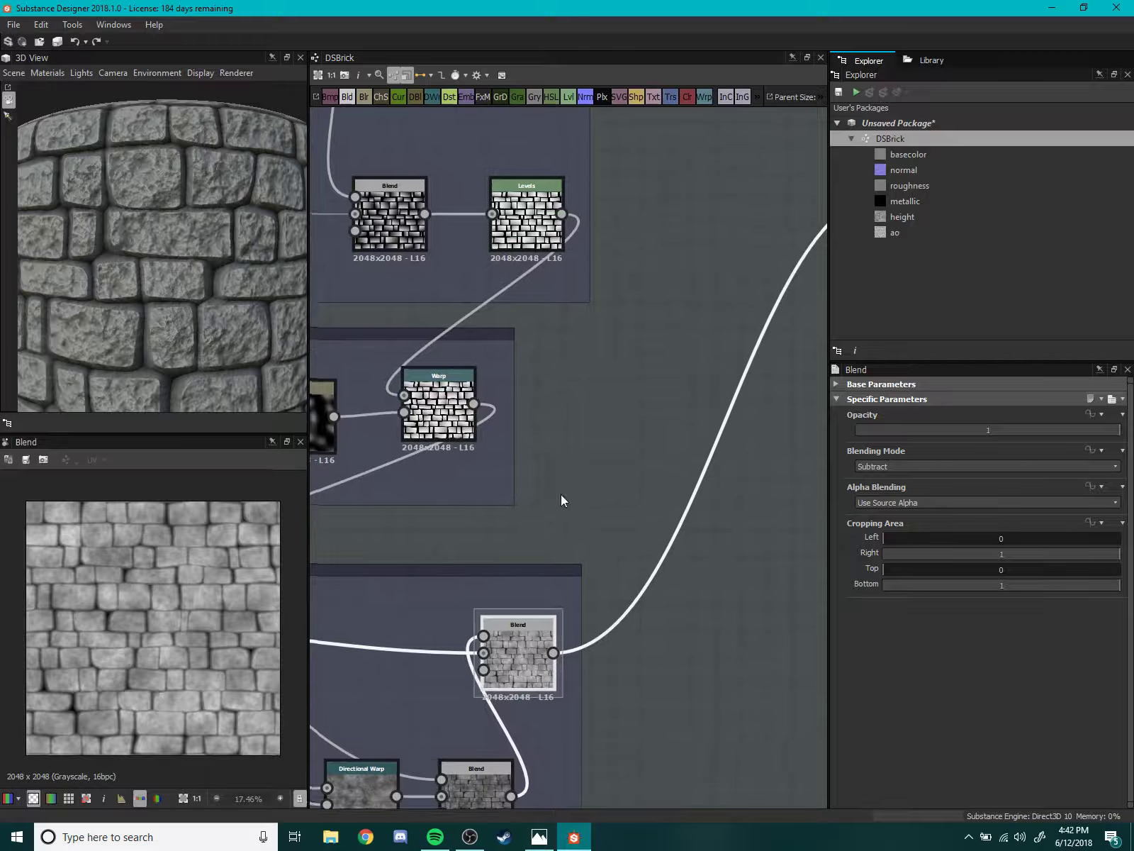
scroll(546, 525, up, 3)
middle_drag(541, 643, 548, 519)
drag(486, 630, 504, 614)
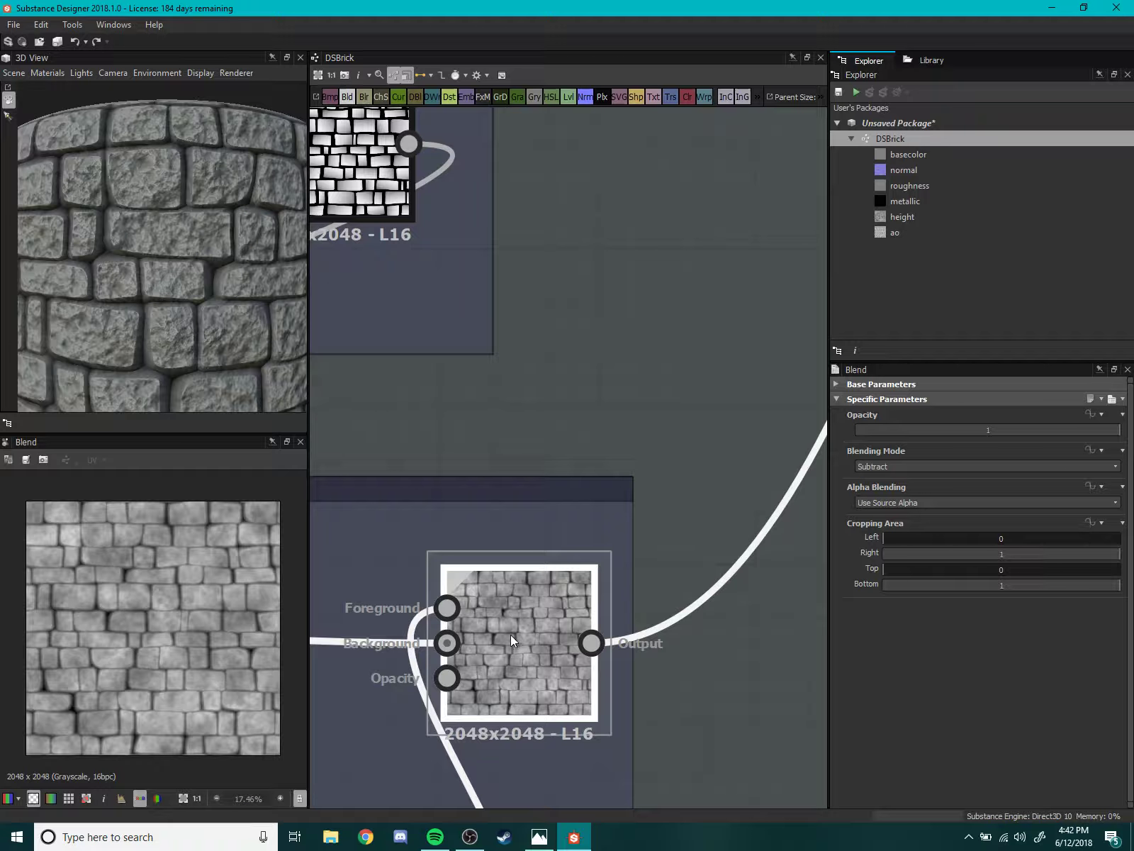
scroll(208, 317, down, 3)
drag(207, 316, 228, 334)
scroll(228, 335, down, 2)
middle_drag(552, 453, 594, 403)
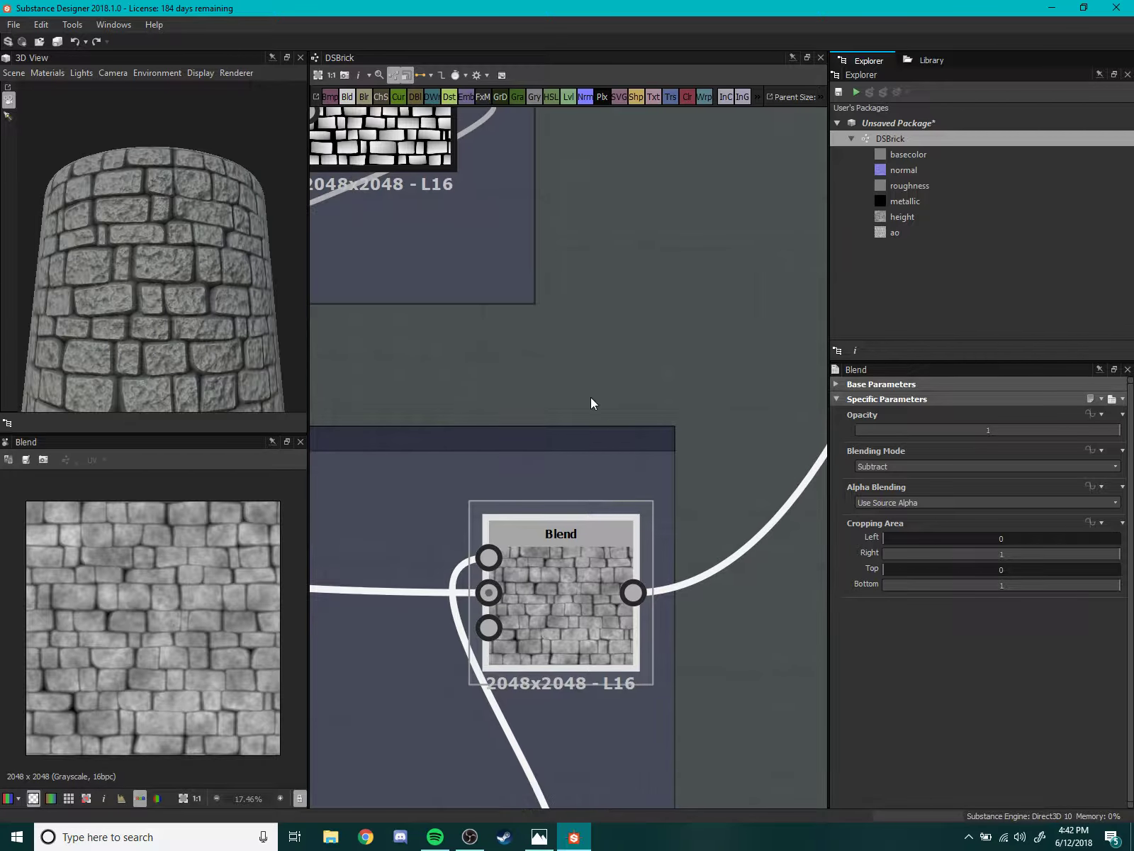
scroll(592, 403, down, 3)
scroll(600, 388, up, 1)
scroll(588, 322, up, 2)
mouse_move(588, 321)
middle_down()
mouse_move(673, 427)
mouse_move(683, 385)
middle_up()
- Add a Blend node with Warp as Foreground and the lower Blend as Background
key(space)
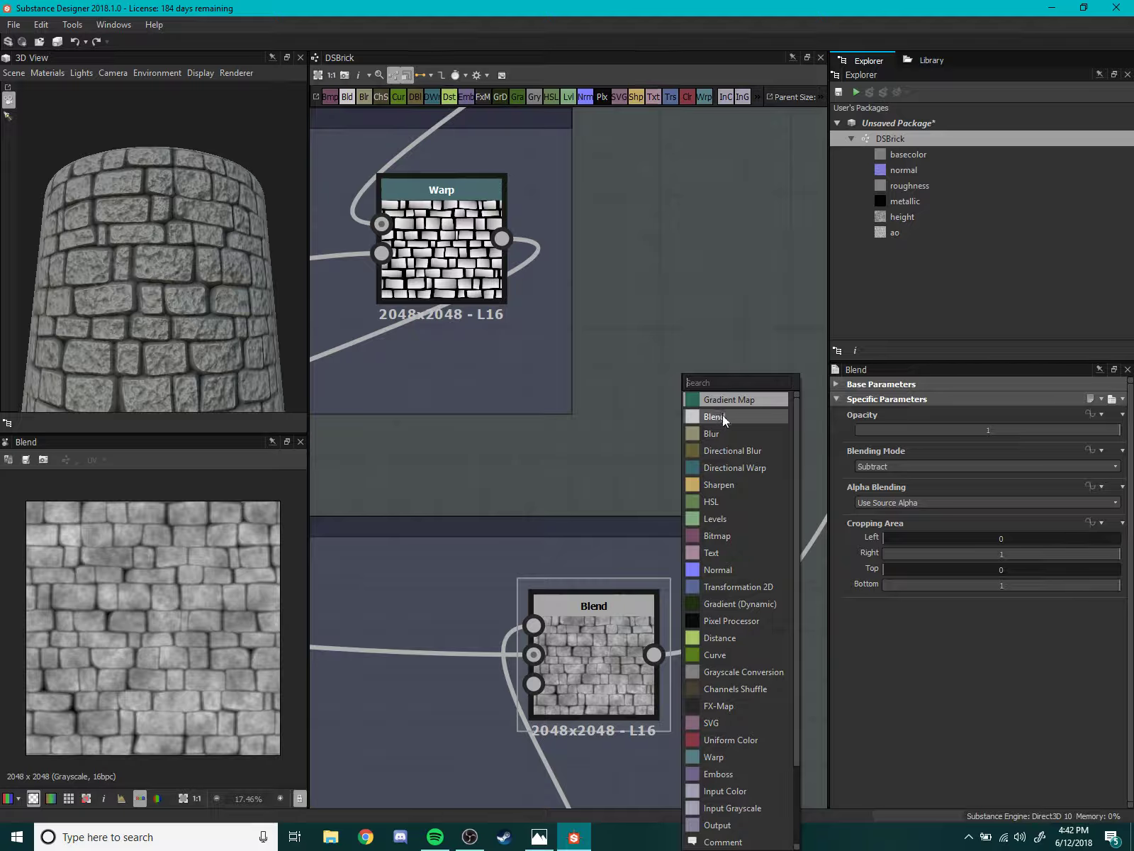
mouse_move(714, 416)
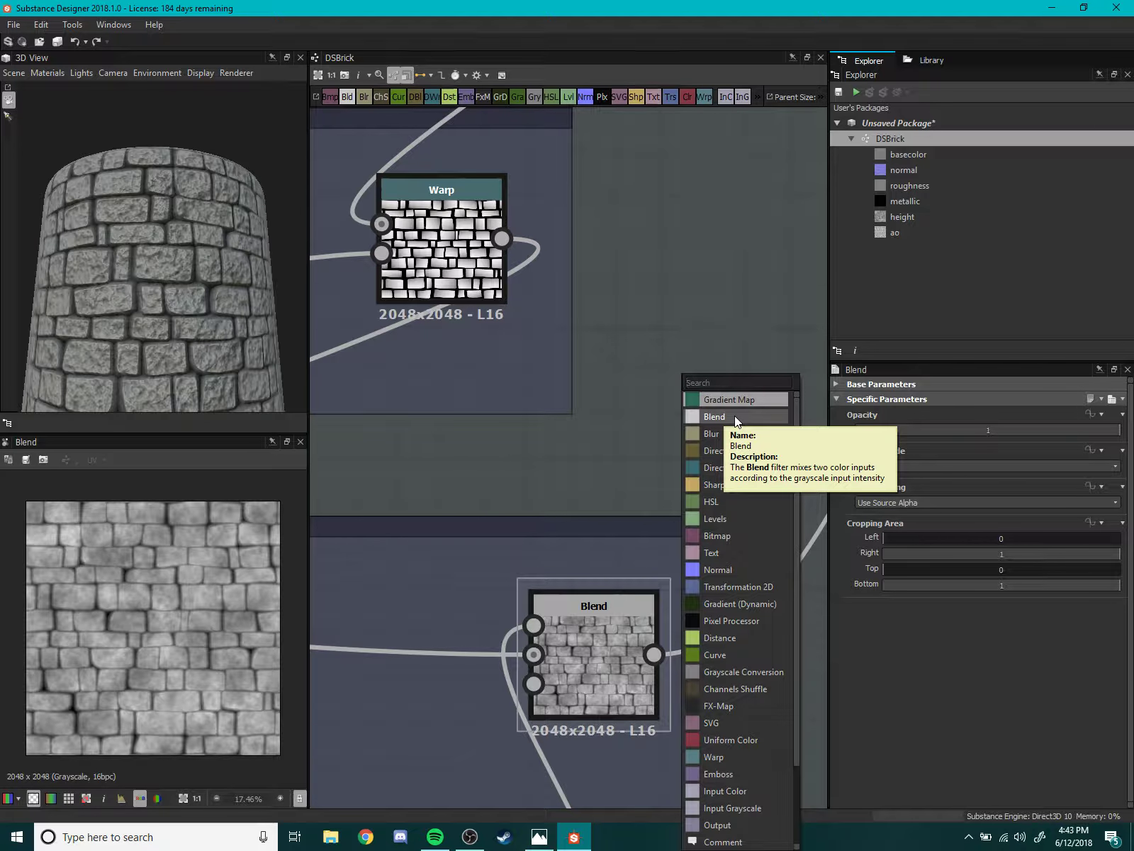
click(734, 416)
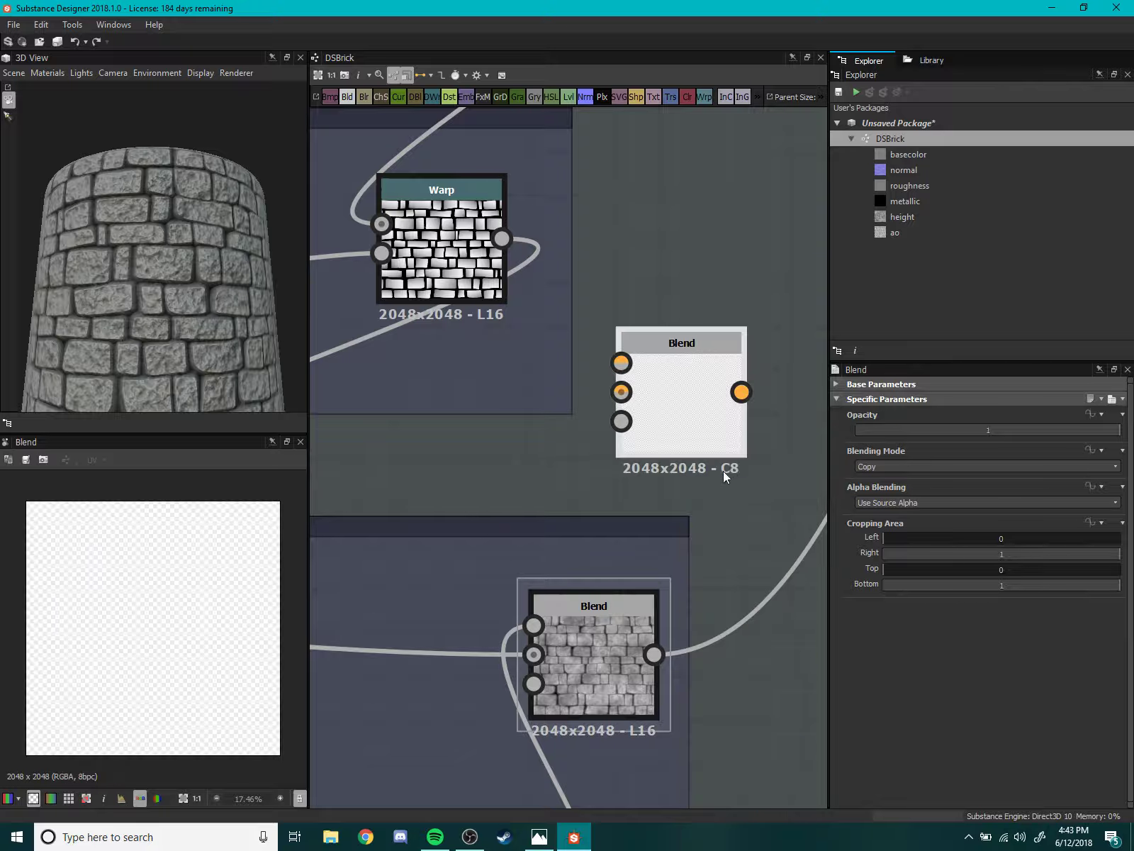
drag(501, 240, 709, 319)
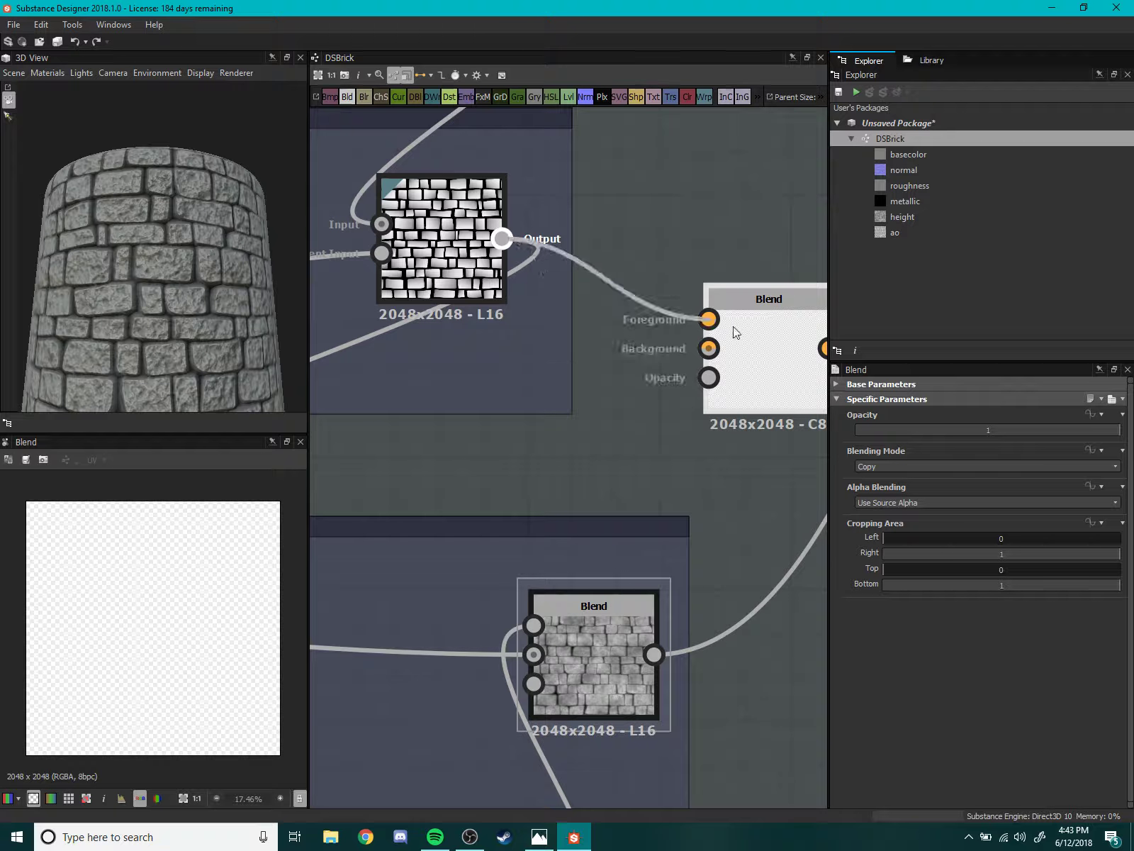
drag(797, 415, 753, 415)
middle_drag(753, 415, 689, 456)
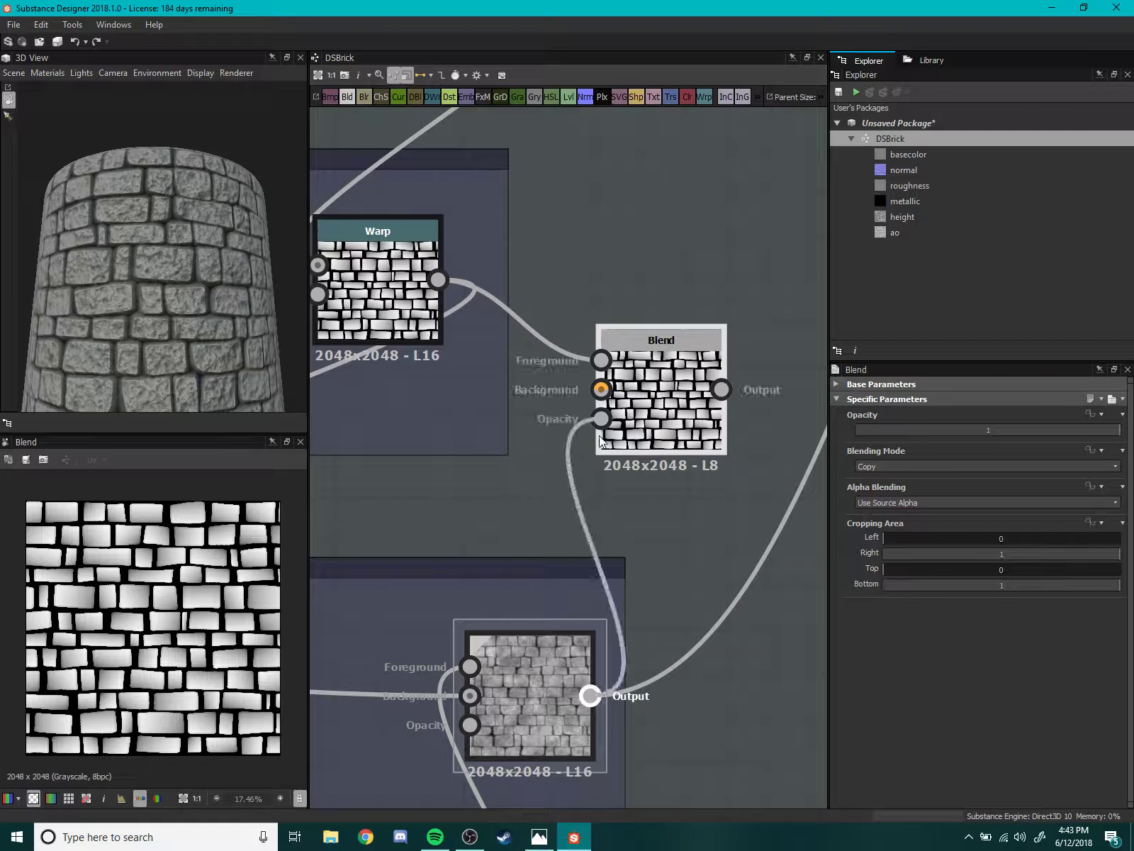
drag(590, 696, 600, 389)
- Try Multiply mode with opacity between 0.18 and 0.39
click(944, 464)
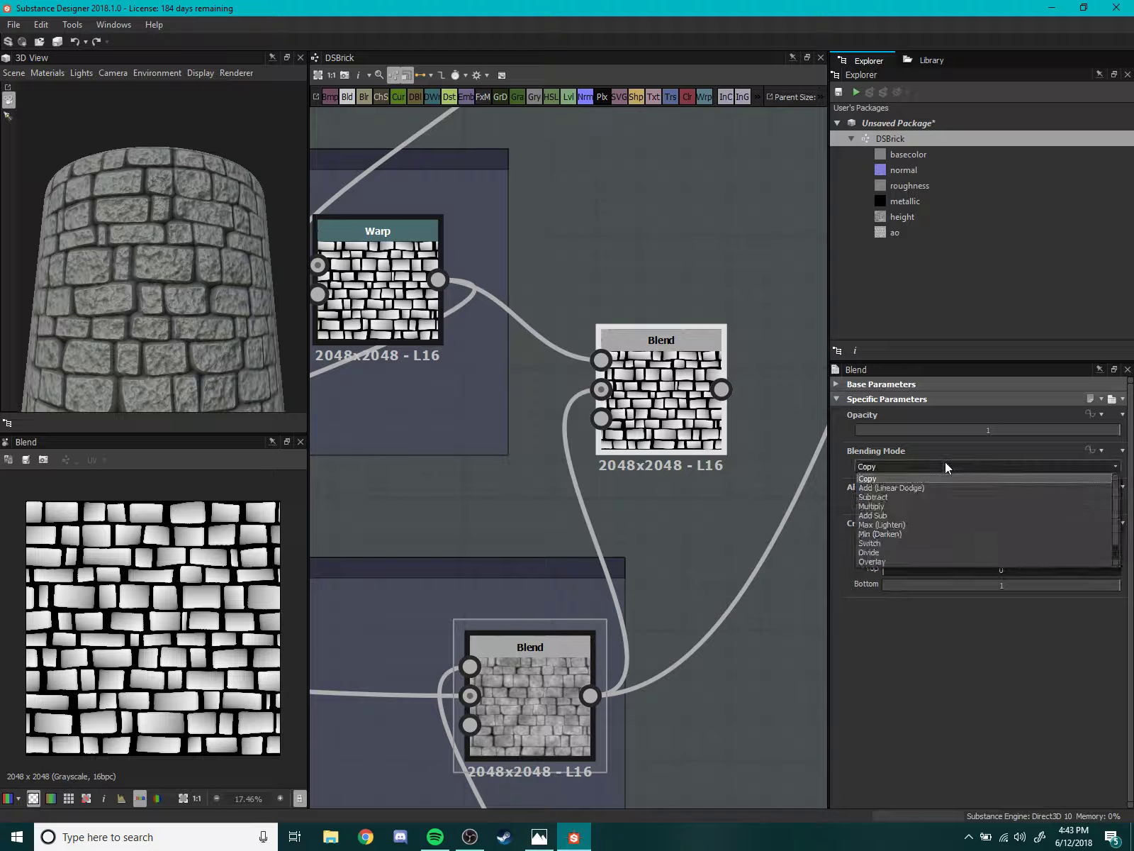
click(897, 506)
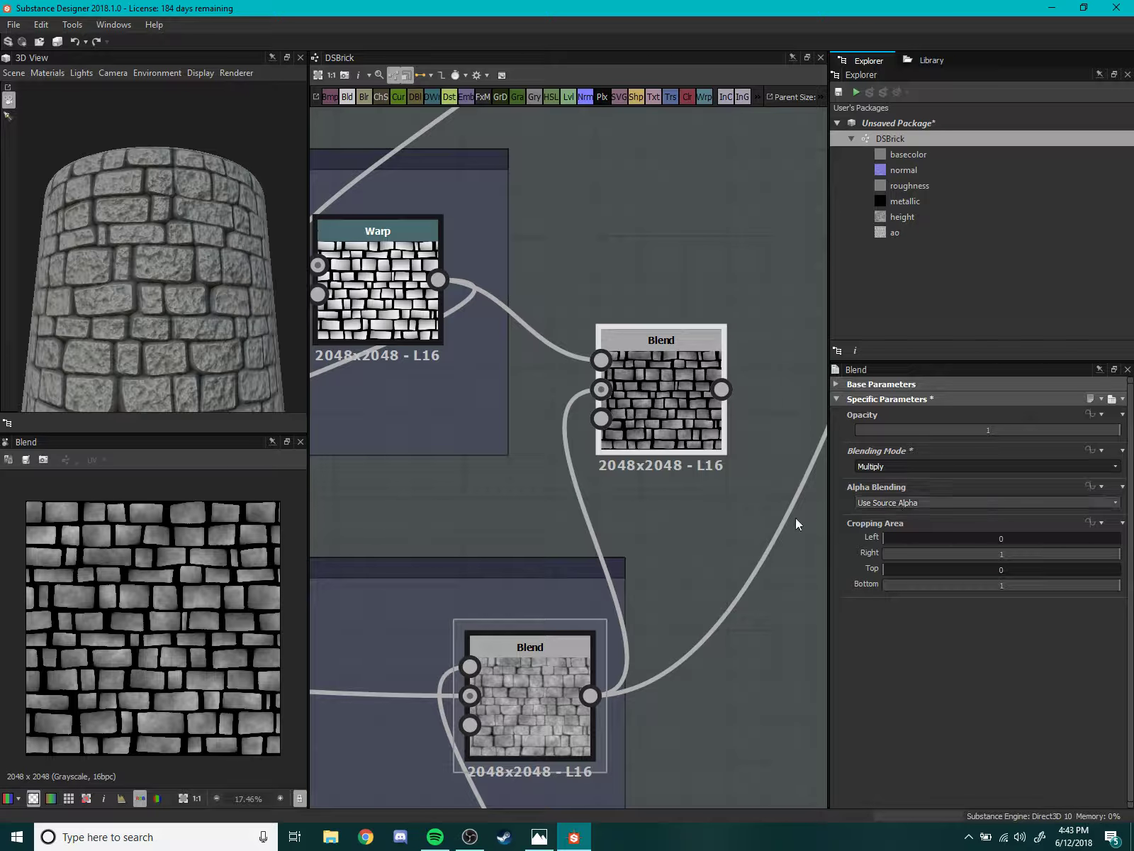
middle_drag(723, 506, 714, 522)
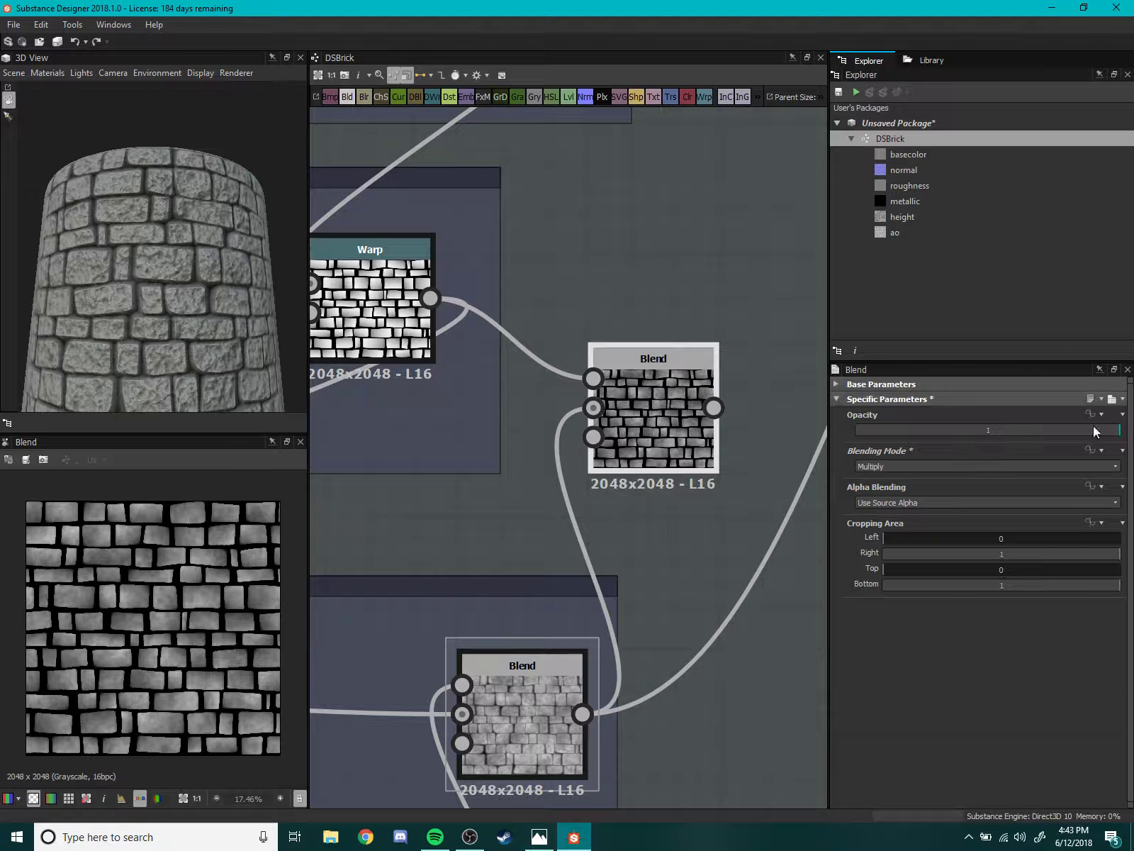
click(949, 430)
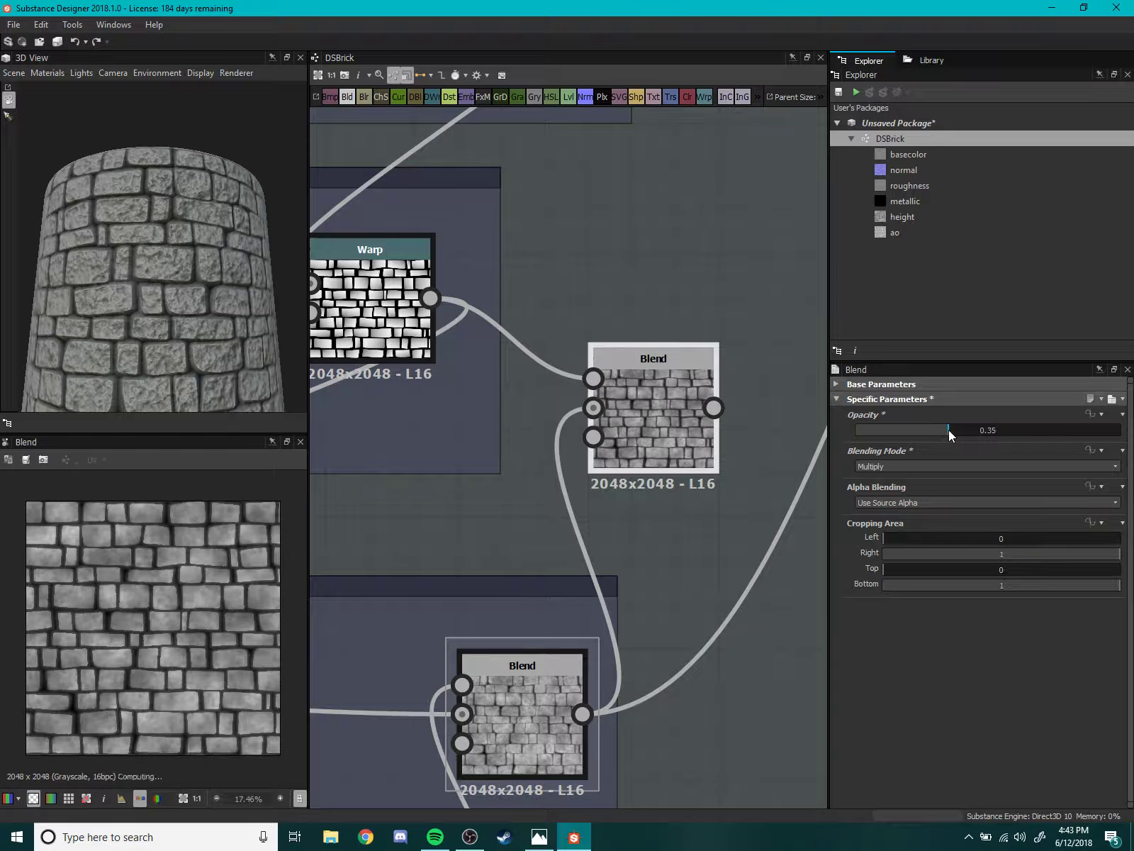
drag(948, 430, 905, 441)
middle_drag(648, 389, 506, 432)
scroll(506, 432, down, 2)
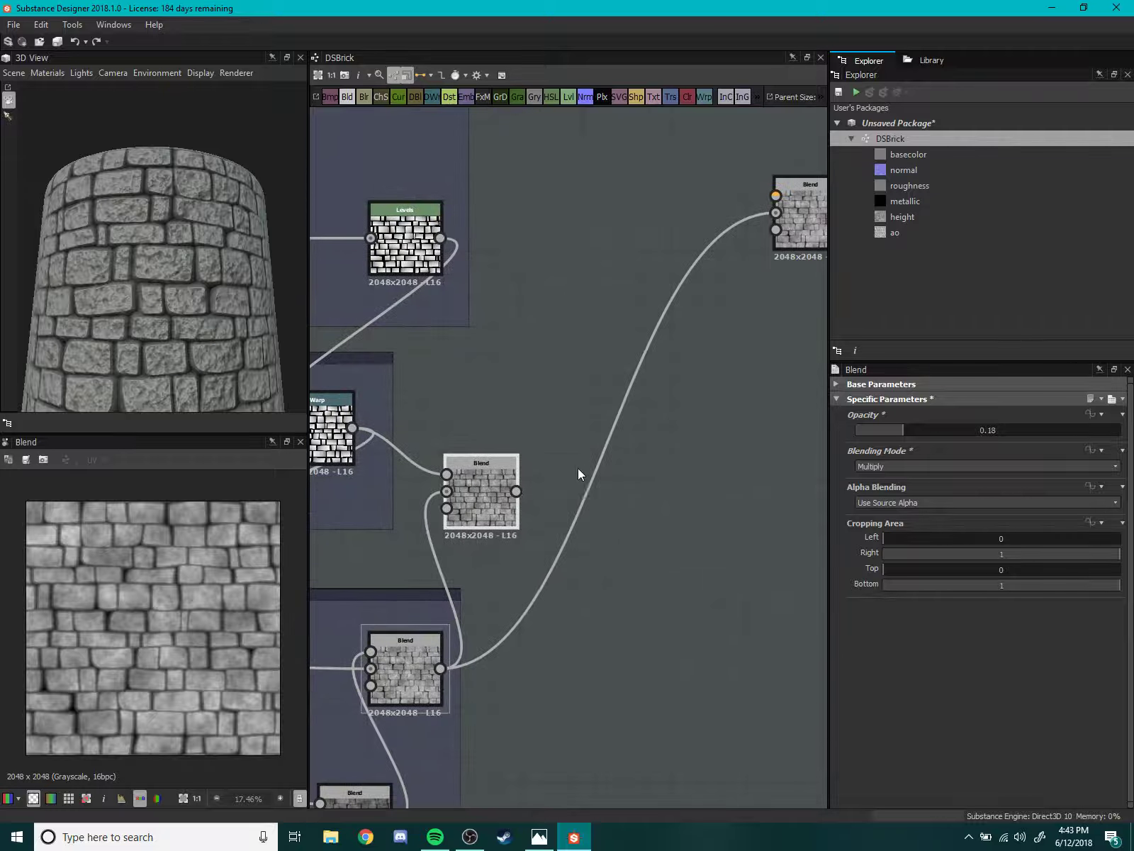
middle_drag(636, 424, 599, 452)
click(959, 430)
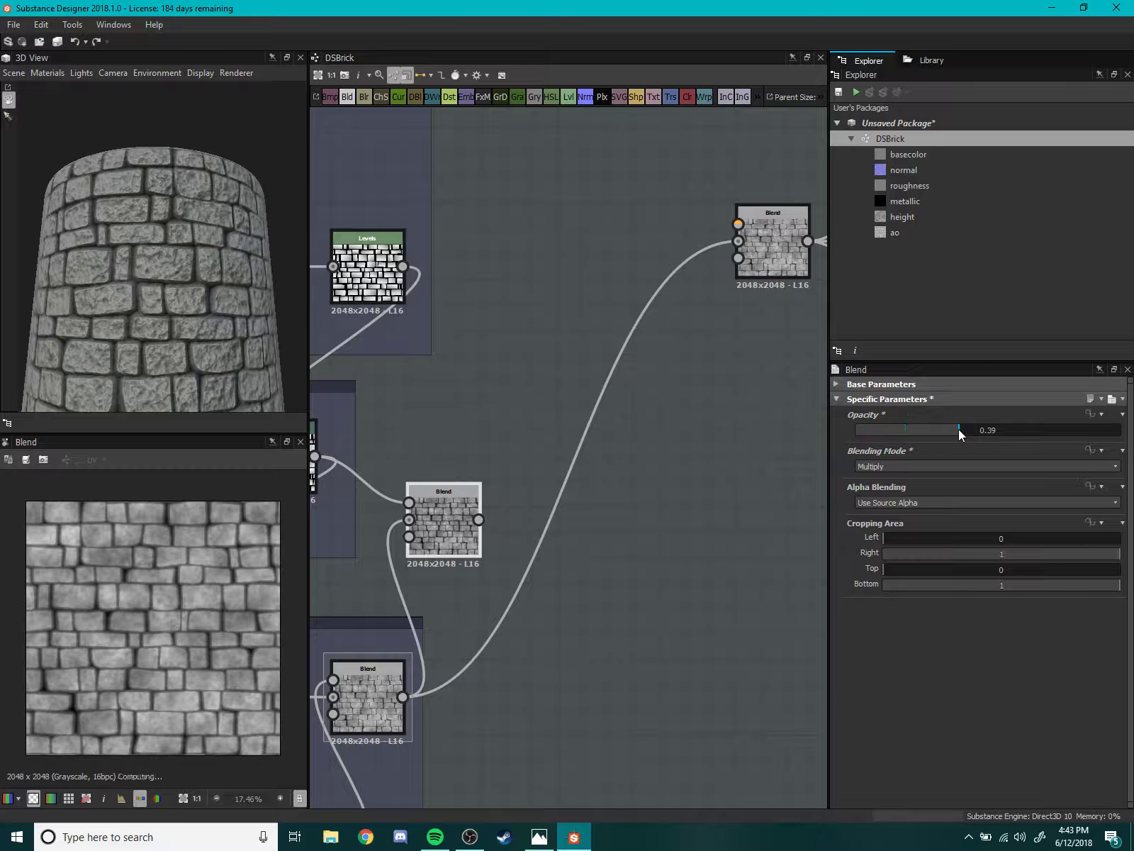
- Try Subtract and Add (Linear Dodge) modes at full opacity 1
middle_drag(750, 472, 880, 434)
click(912, 465)
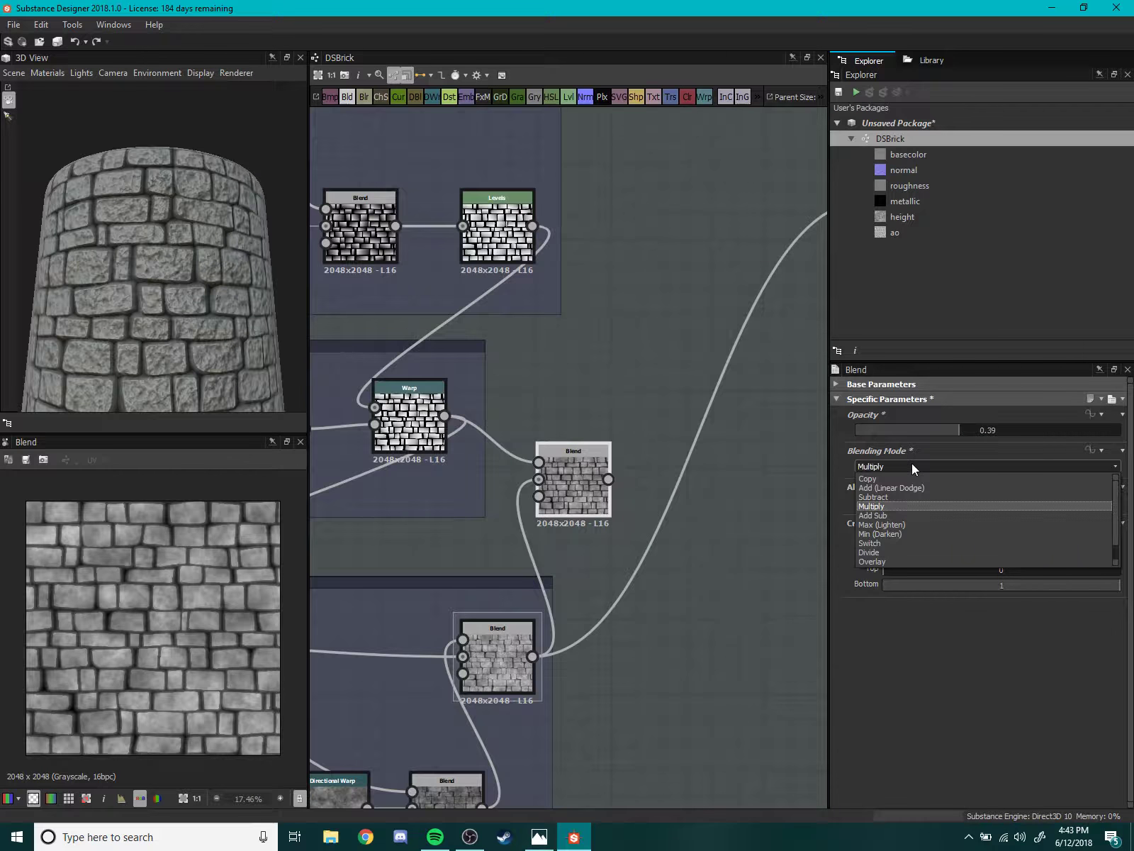
click(892, 496)
key(Up)
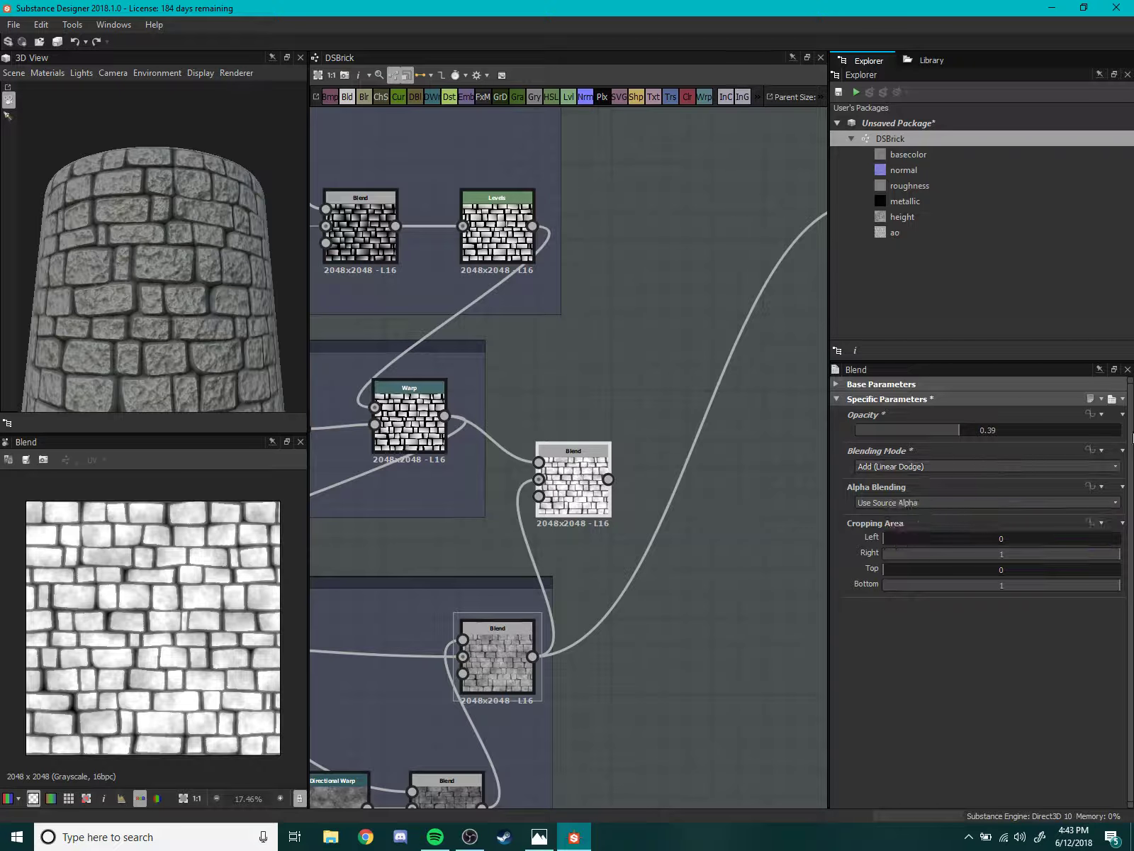
drag(959, 431, 1124, 430)
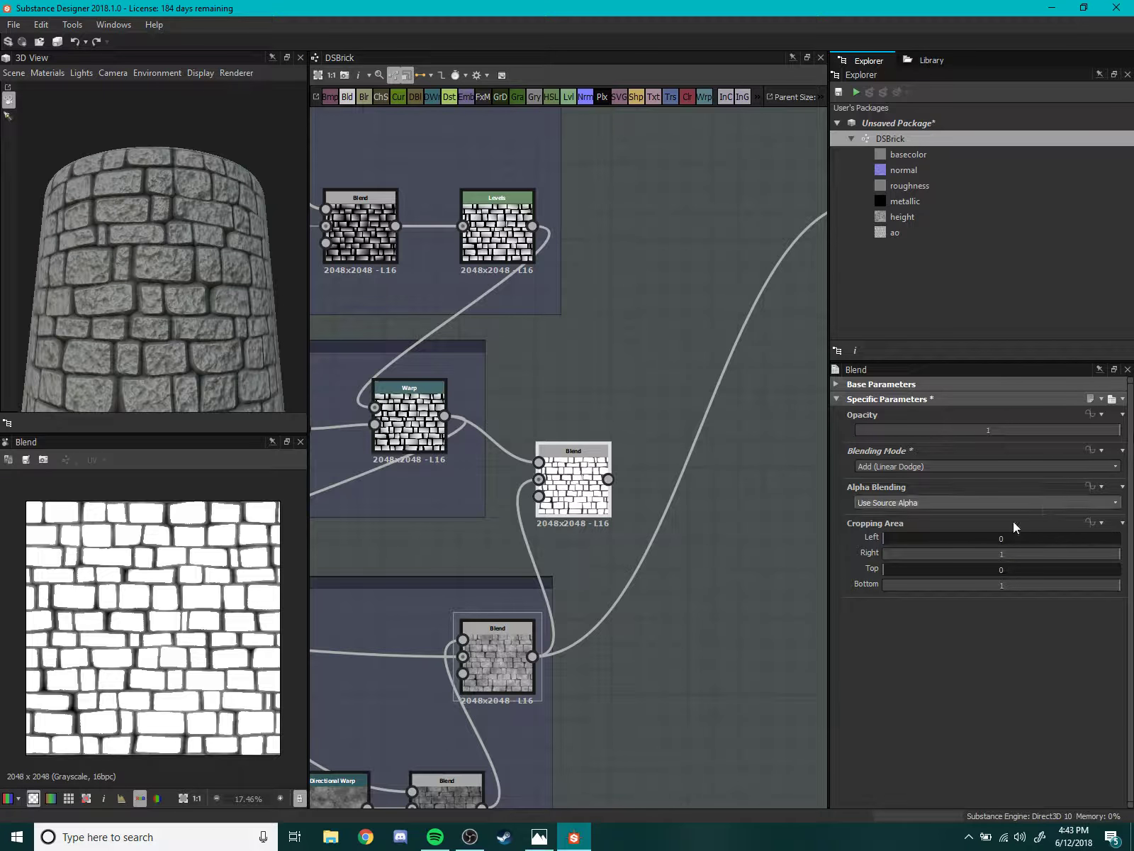
click(892, 468)
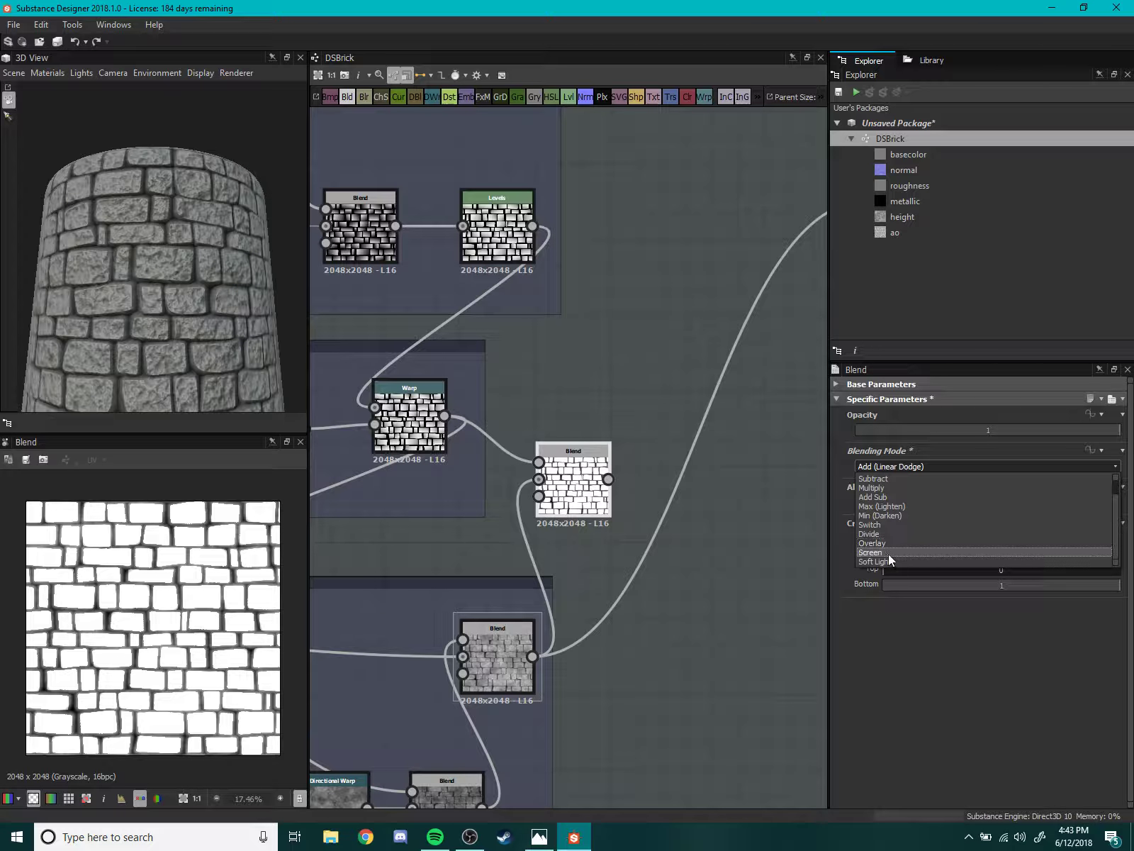
- Switch the blending mode to Screen with opacity 0.47
click(888, 554)
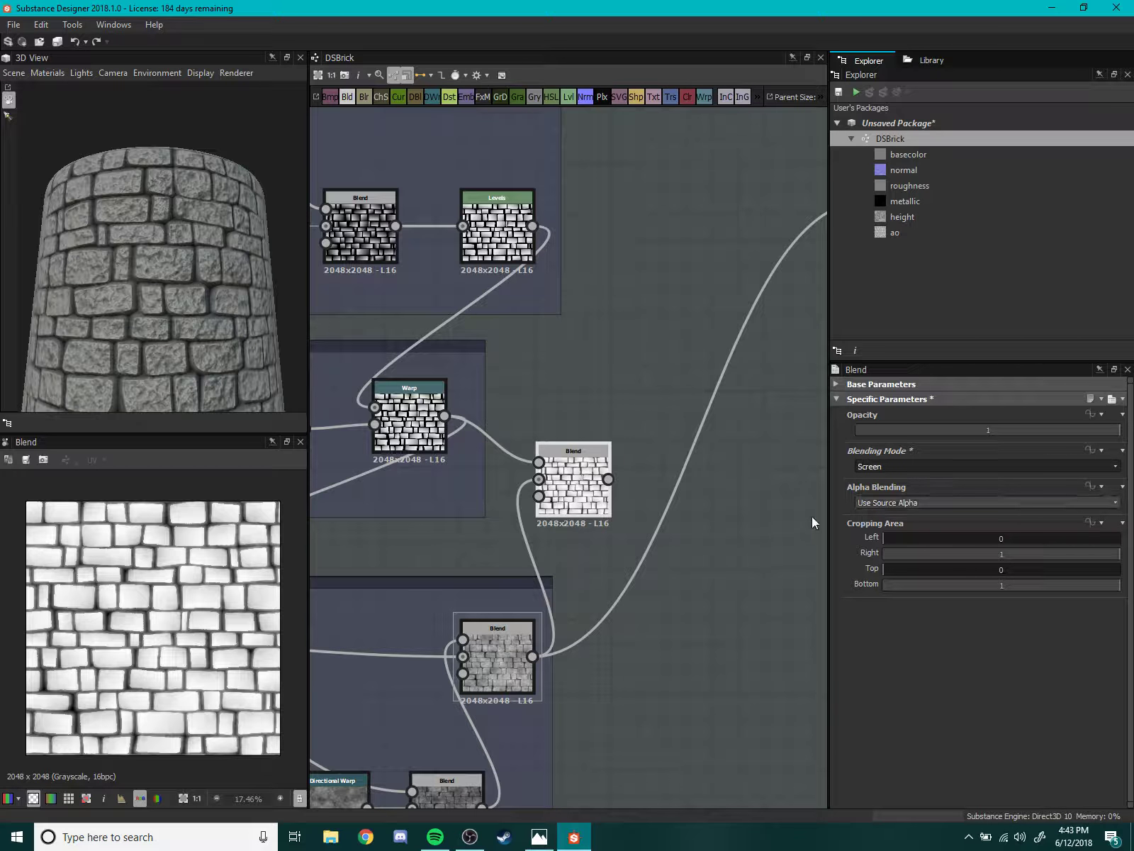
scroll(217, 617, up, 5)
scroll(230, 613, up, 1)
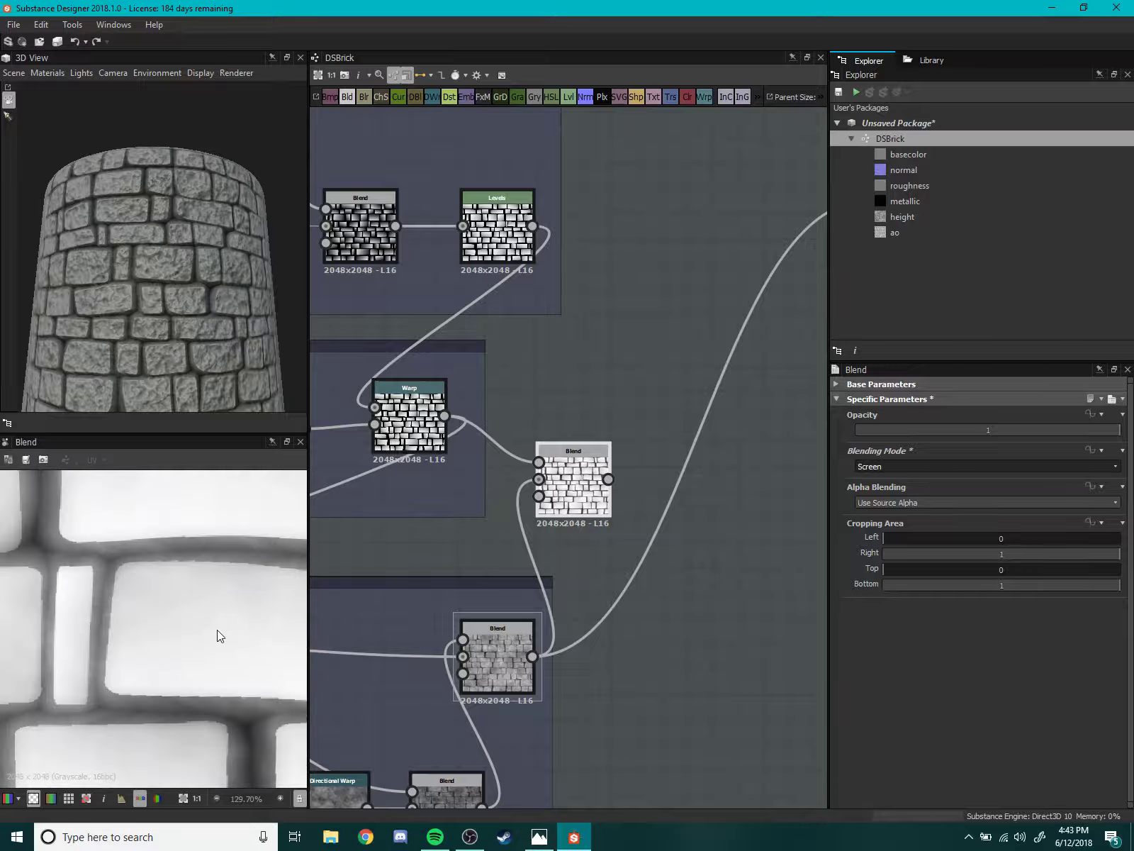
drag(1059, 431, 980, 431)
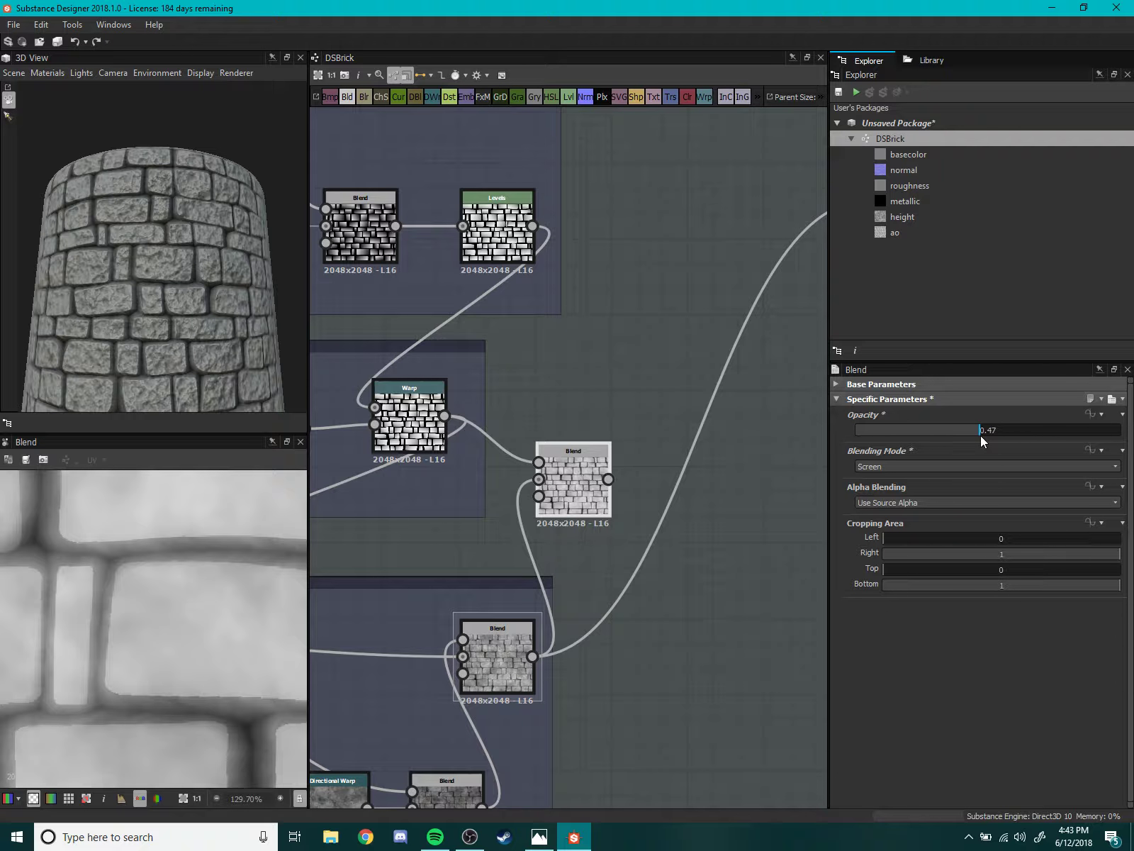
scroll(138, 603, down, 4)
scroll(111, 590, down, 2)
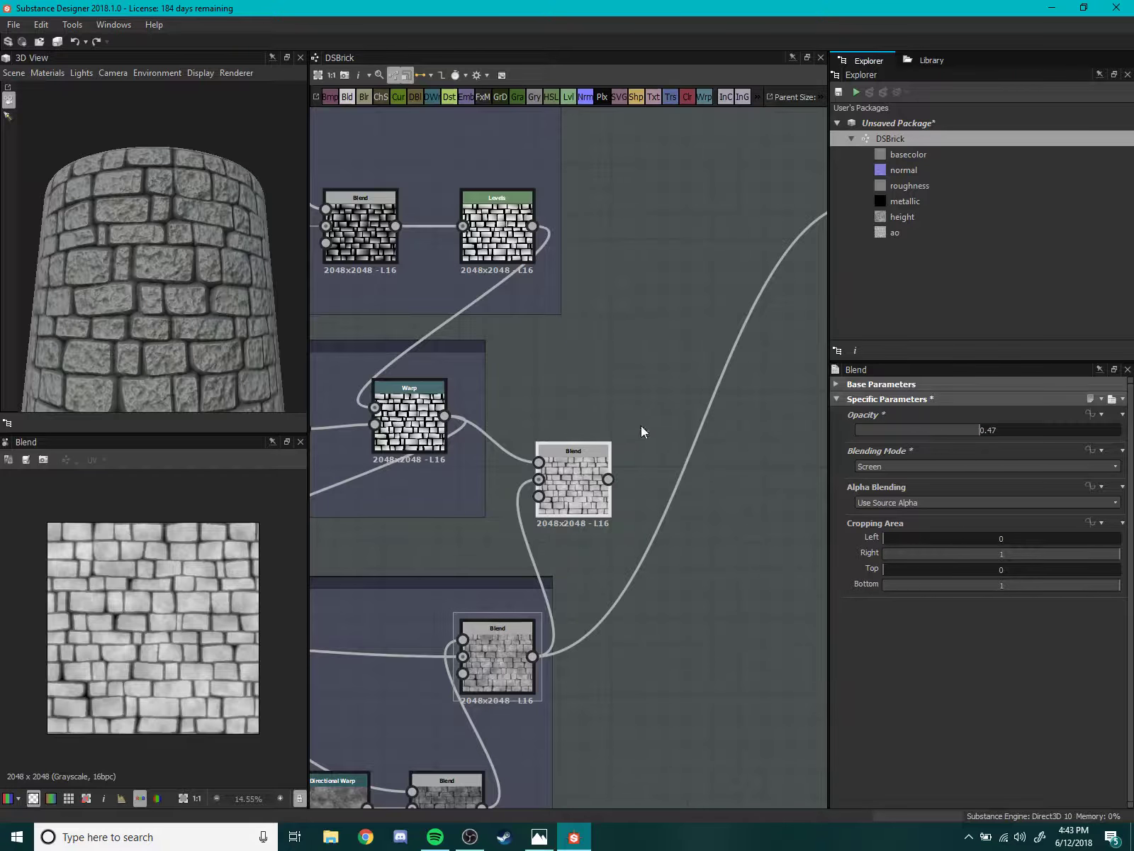
- Route the middle Screen Blend's output into the downstream Blend's background input
middle_drag(664, 463, 457, 565)
drag(402, 580, 661, 302)
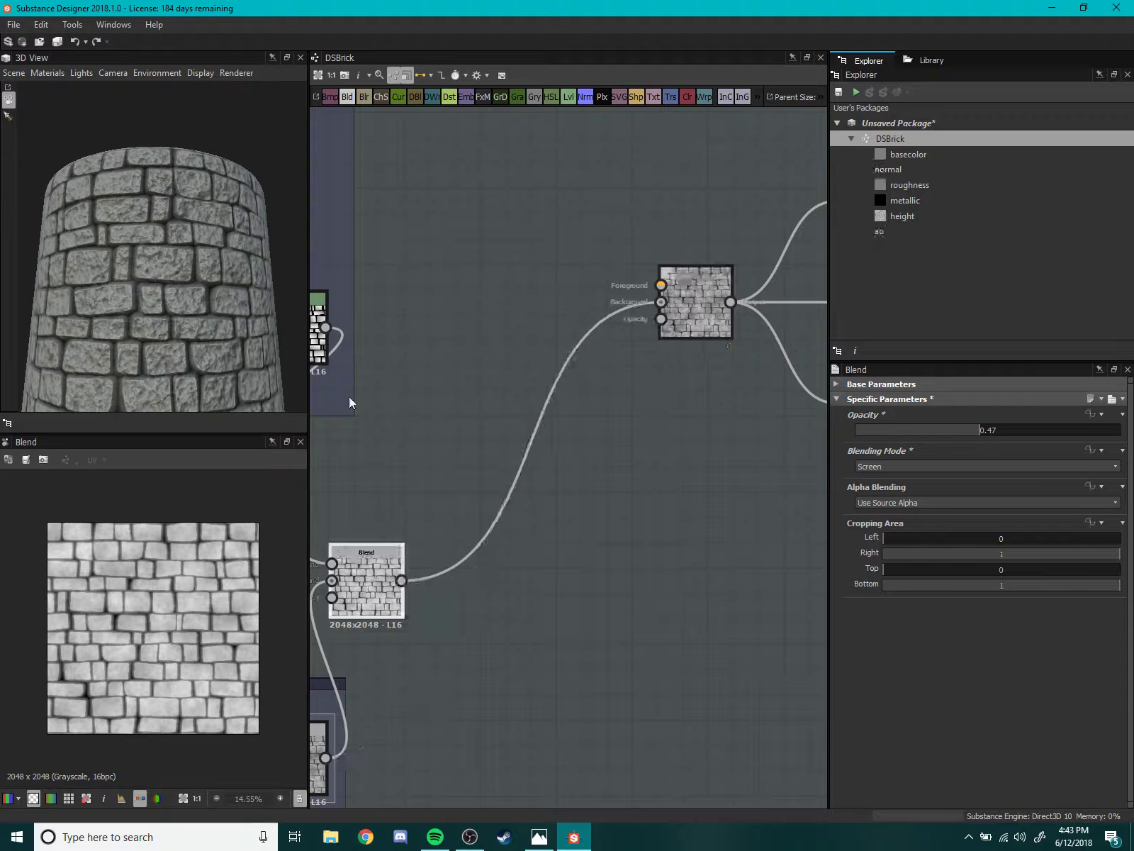
mouse_move(197, 324)
mouse_down()
mouse_move(171, 356)
mouse_move(177, 332)
mouse_move(119, 320)
mouse_move(215, 291)
mouse_move(215, 361)
mouse_move(228, 332)
mouse_up()
scroll(228, 332, down, 3)
middle_drag(450, 410, 559, 343)
drag(482, 509, 560, 509)
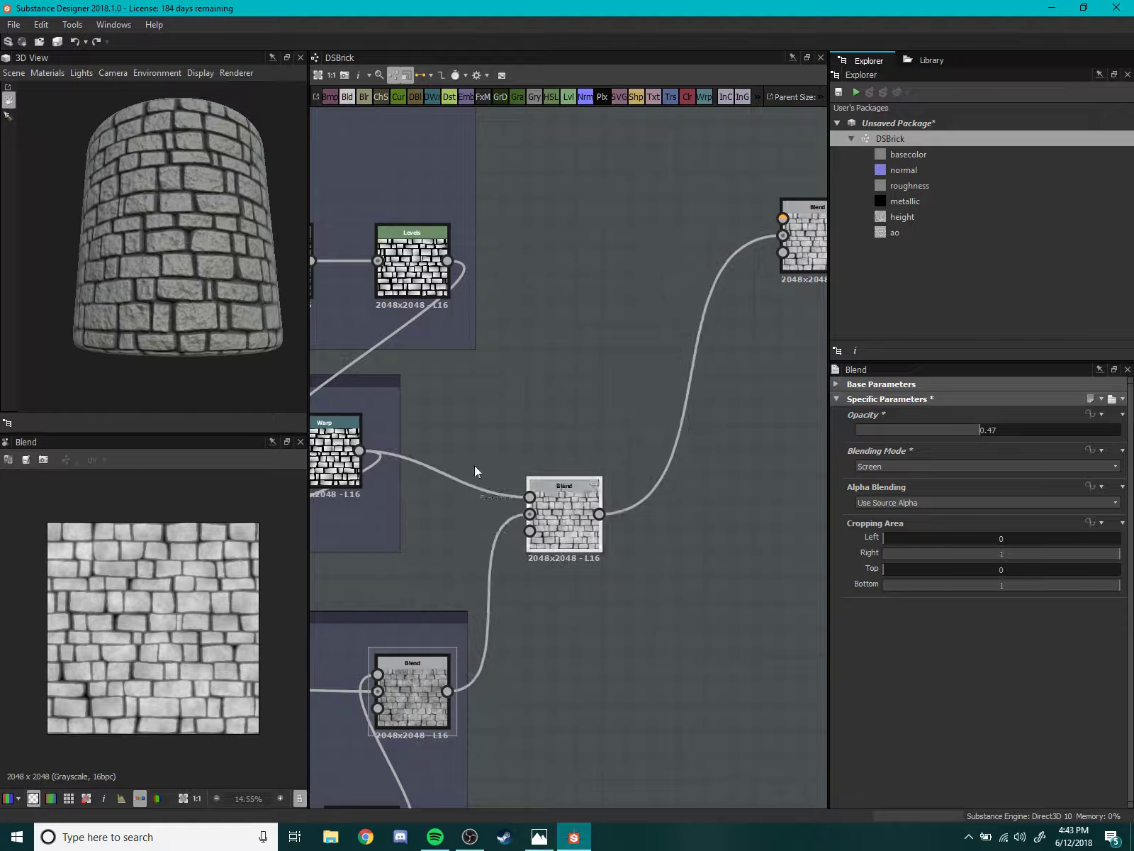
scroll(200, 283, down, 1)
drag(201, 287, 165, 303)
scroll(525, 461, up, 3)
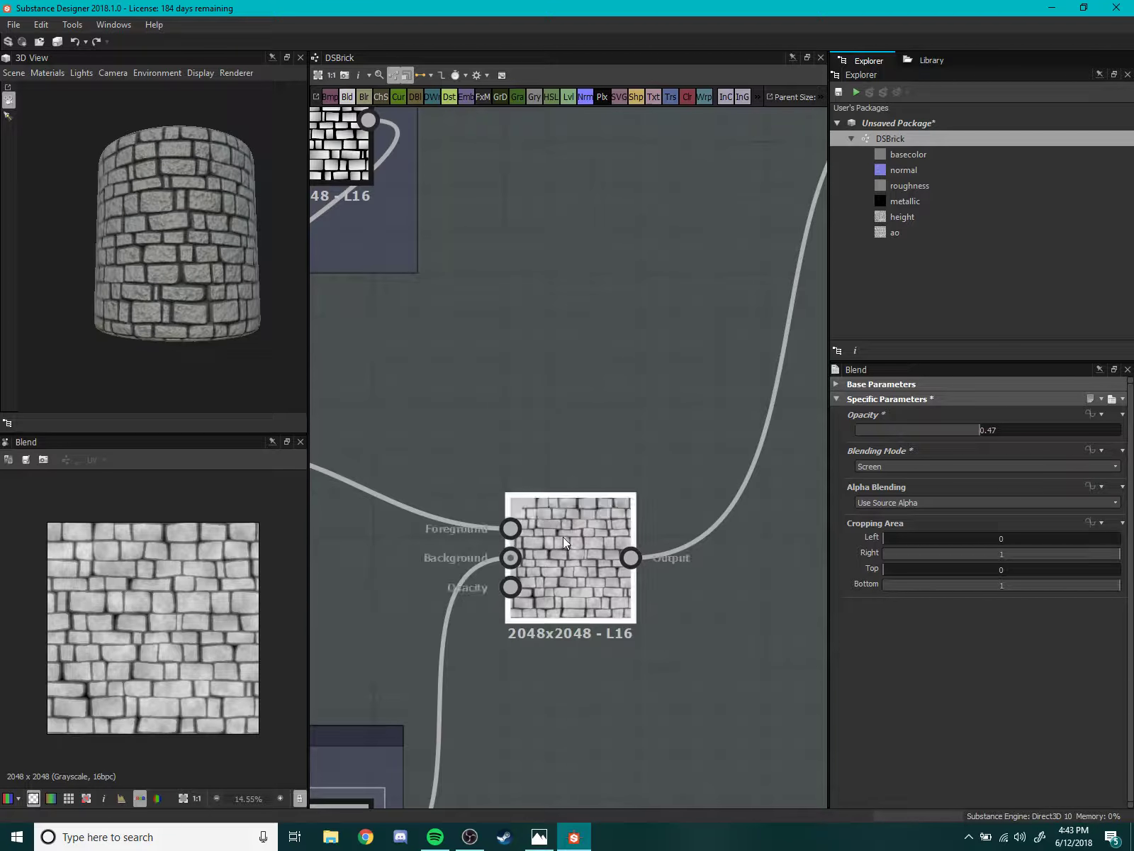
- Check the cylinder from a level front view and lower the Blend opacity to 0.1
mouse_move(611, 472)
middle_down()
mouse_move(529, 429)
mouse_move(577, 363)
middle_up()
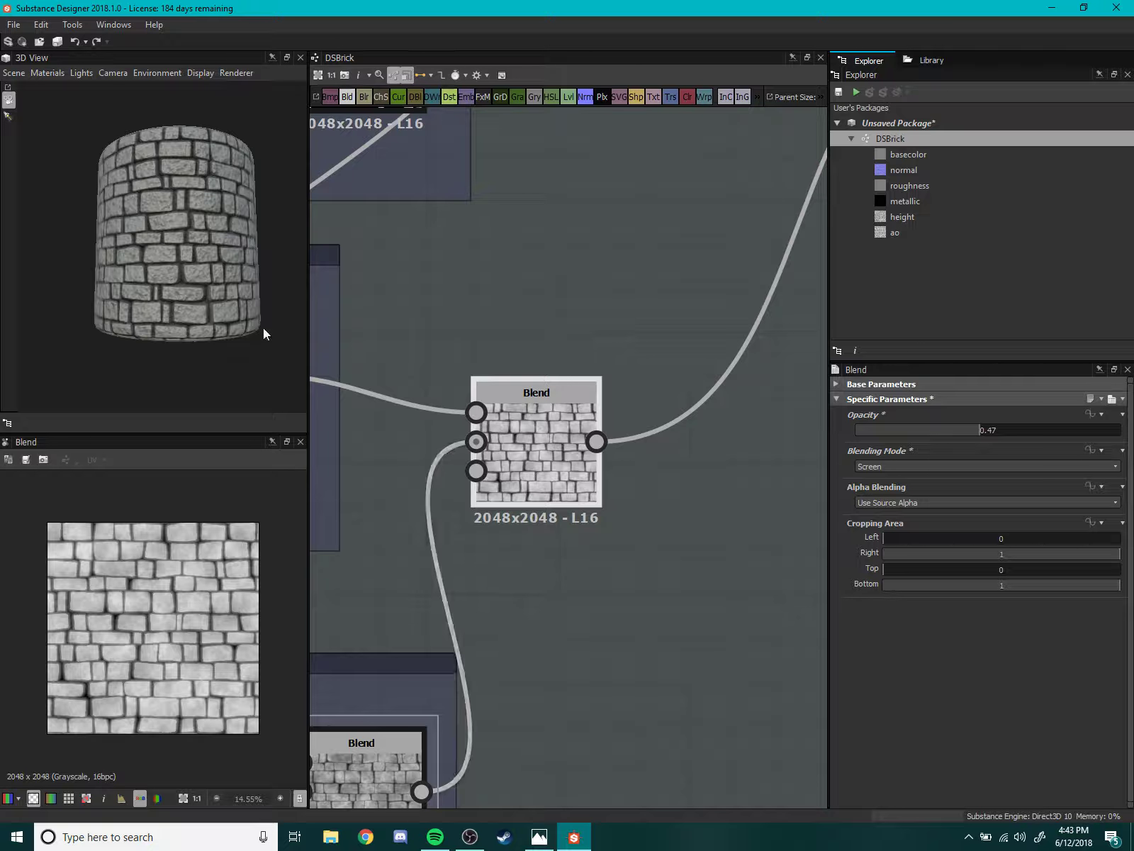
scroll(108, 353, down, 2)
scroll(182, 324, up, 2)
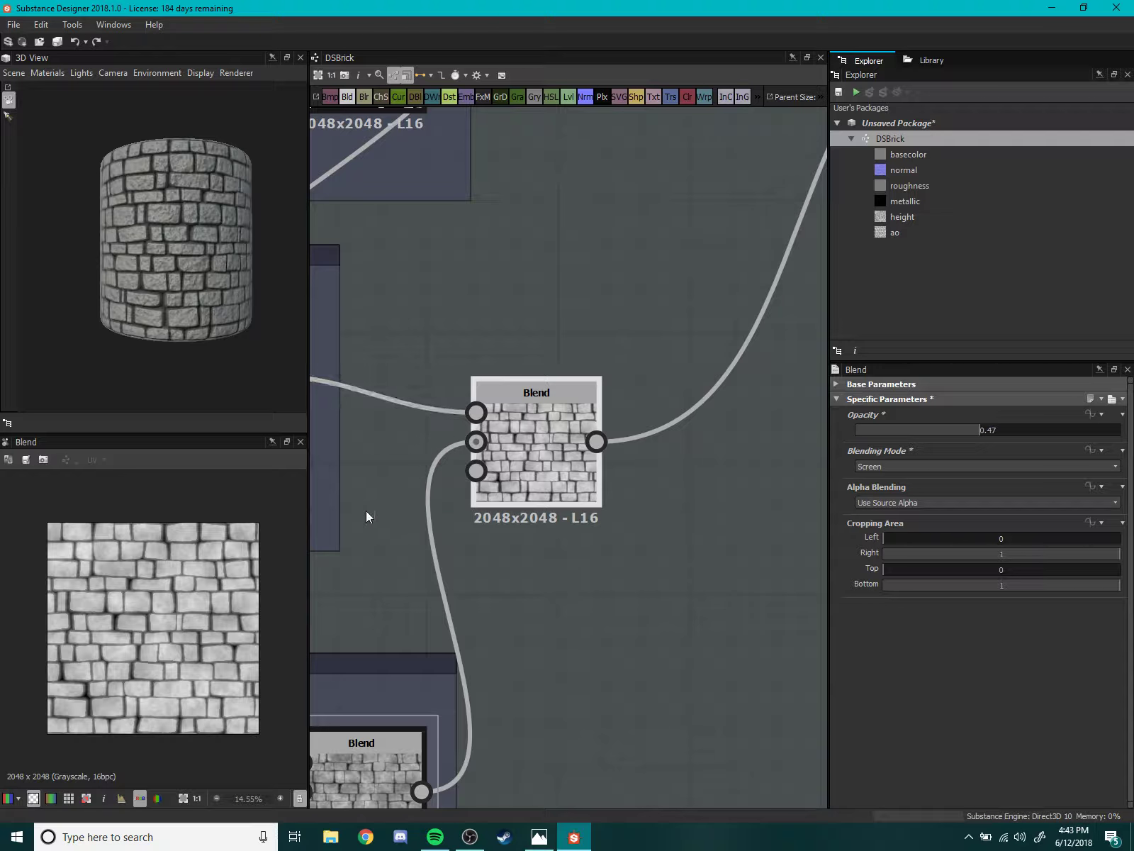
scroll(492, 467, down, 2)
scroll(529, 530, down, 2)
scroll(127, 293, up, 2)
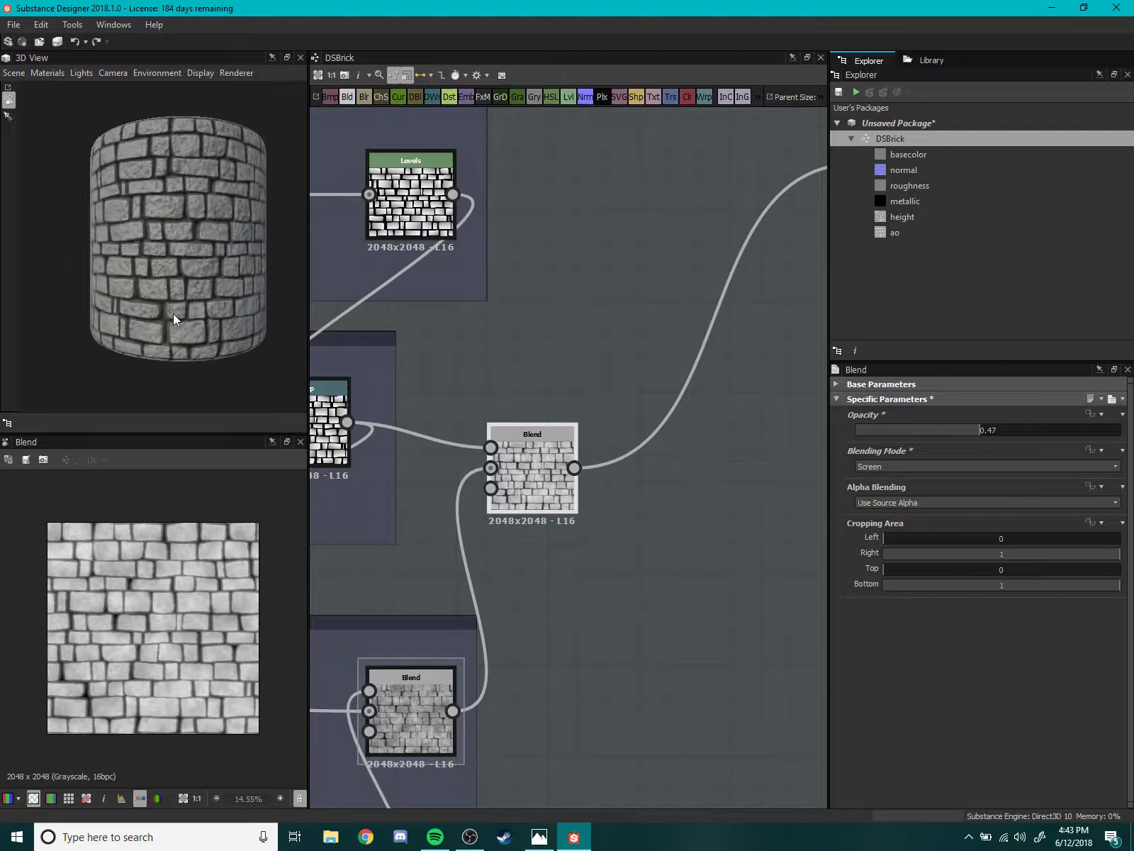
scroll(173, 314, up, 2)
mouse_move(143, 265)
mouse_down()
mouse_move(90, 287)
mouse_move(154, 283)
mouse_up()
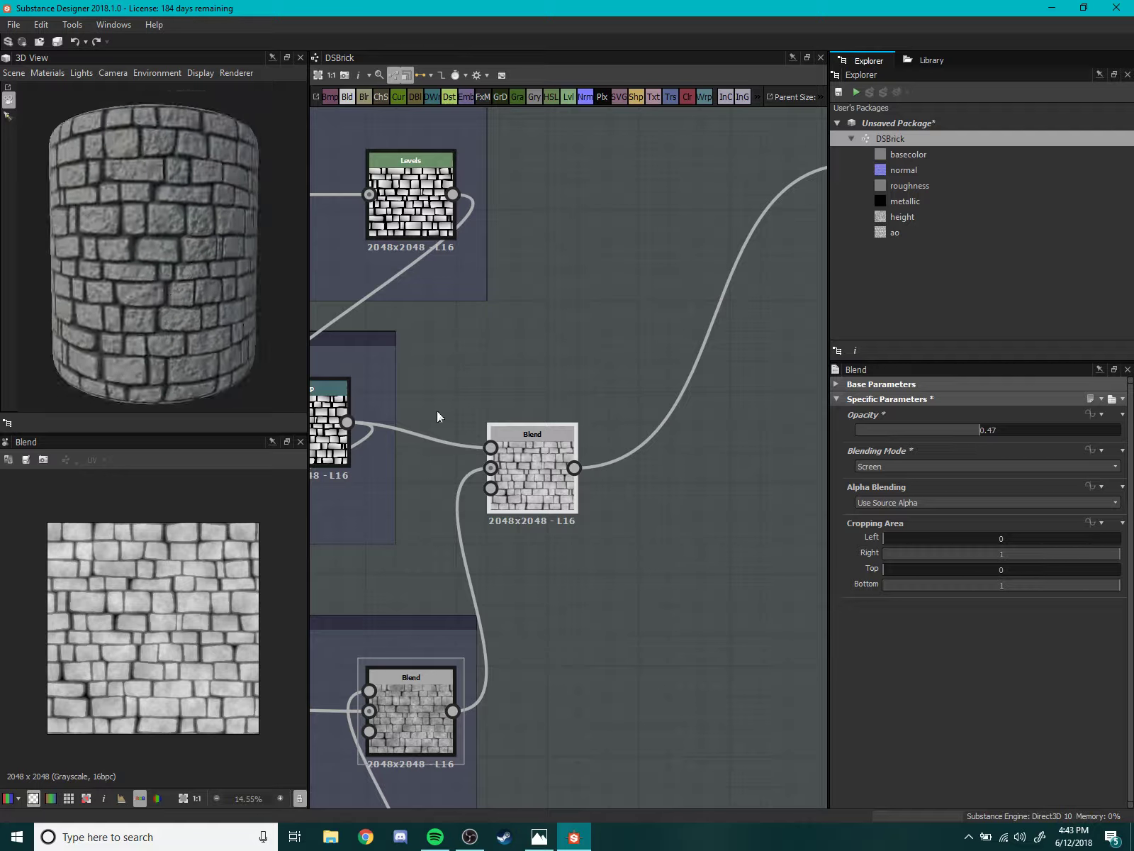
scroll(555, 475, up, 1)
scroll(604, 423, up, 1)
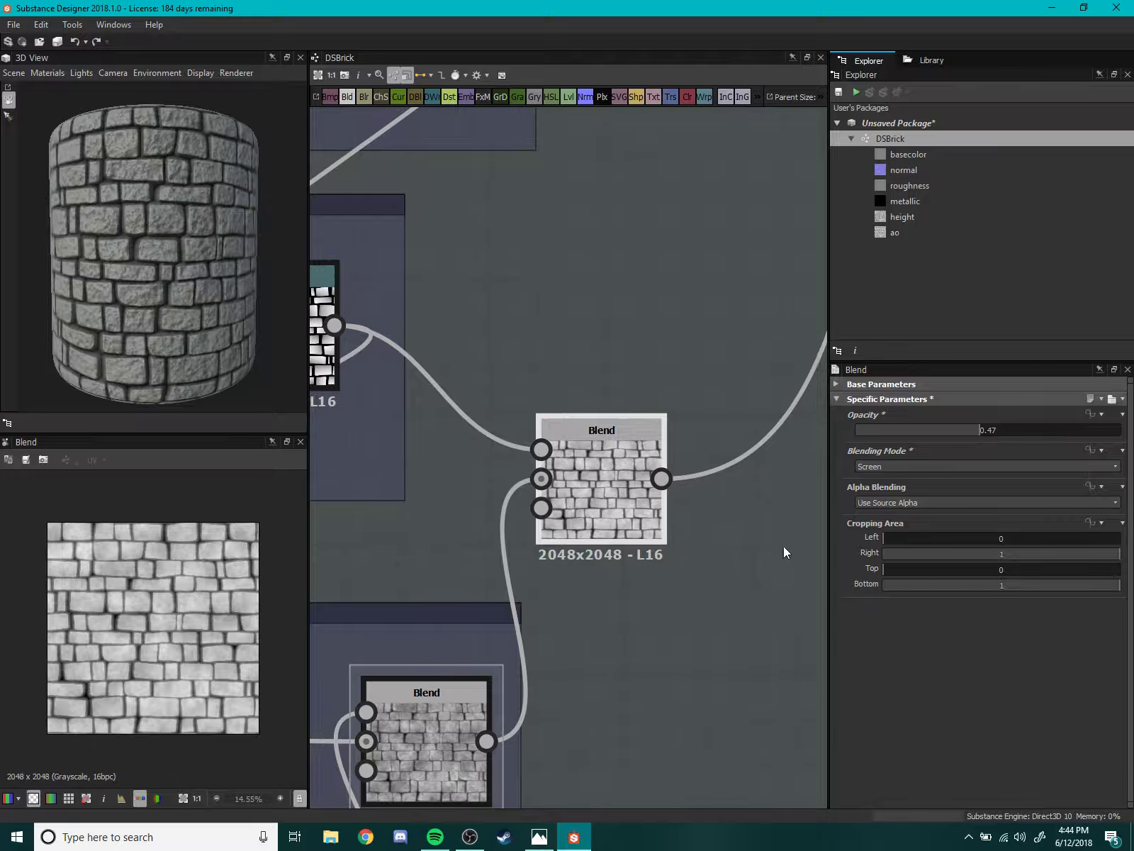
mouse_move(701, 573)
middle_down()
mouse_move(572, 544)
mouse_move(604, 520)
middle_up()
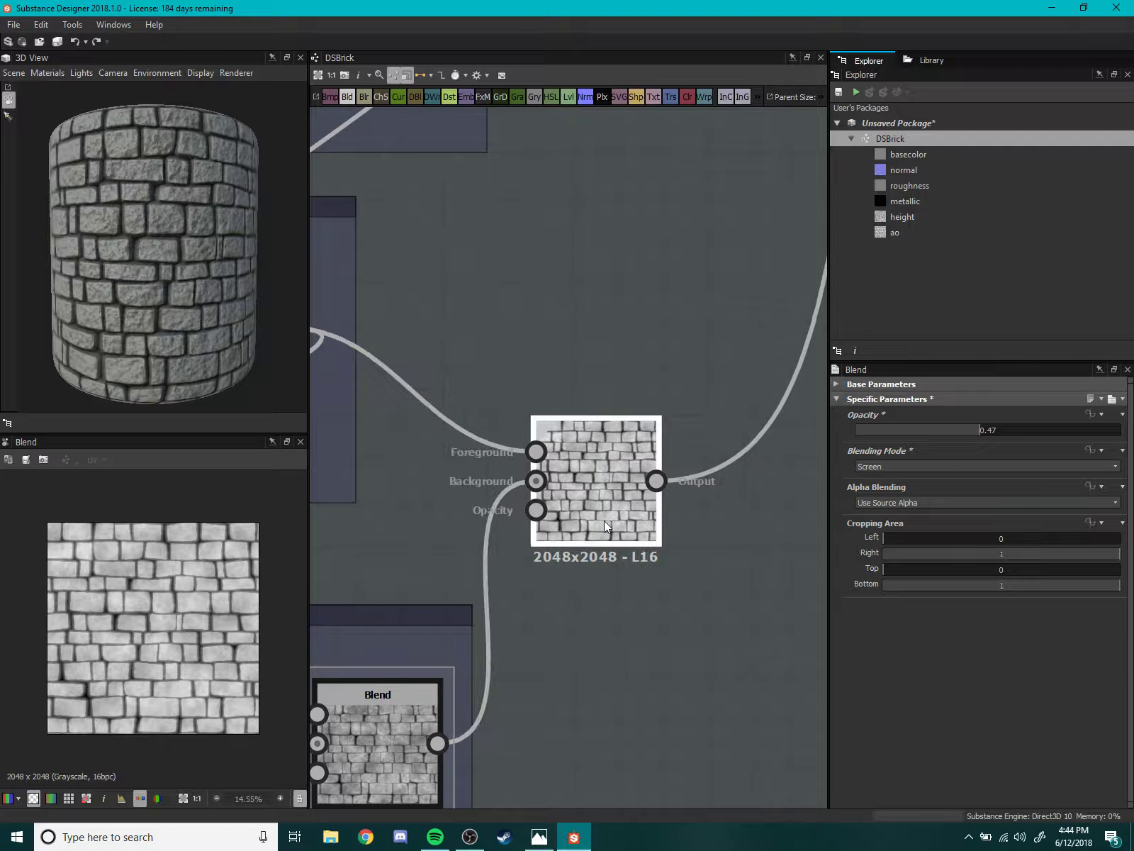
scroll(180, 634, up, 3)
scroll(178, 634, down, 3)
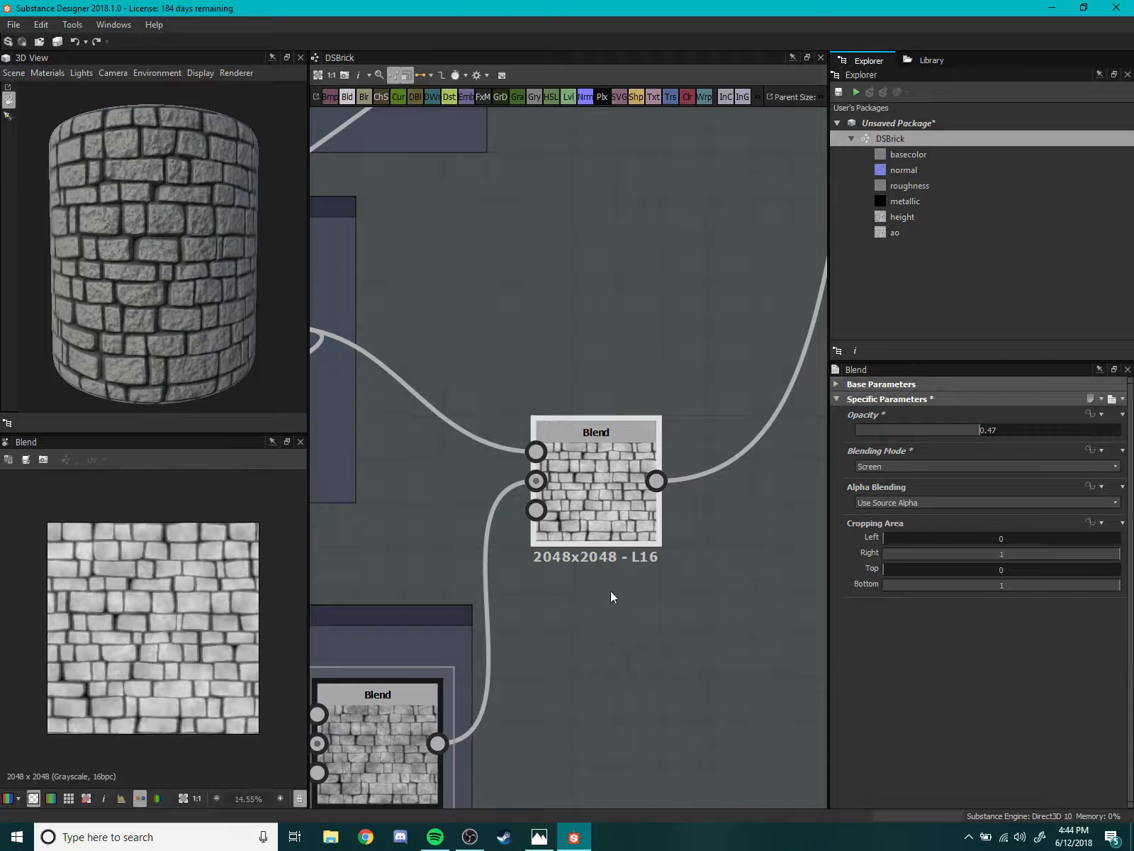
mouse_move(964, 430)
mouse_down()
mouse_move(881, 442)
mouse_move(1084, 437)
mouse_move(987, 453)
mouse_up()
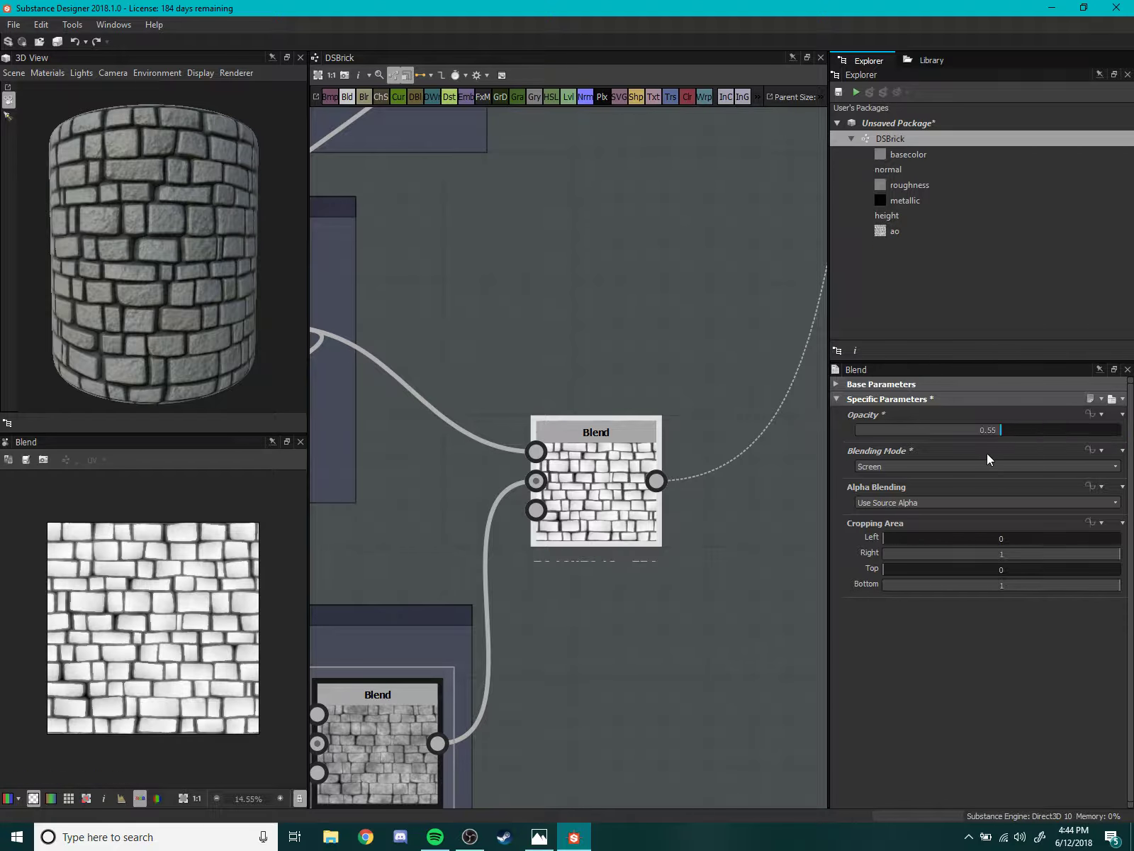
- Set the brick-mask Blend mode to Multiply with opacity about 0.51
click(893, 466)
click(885, 563)
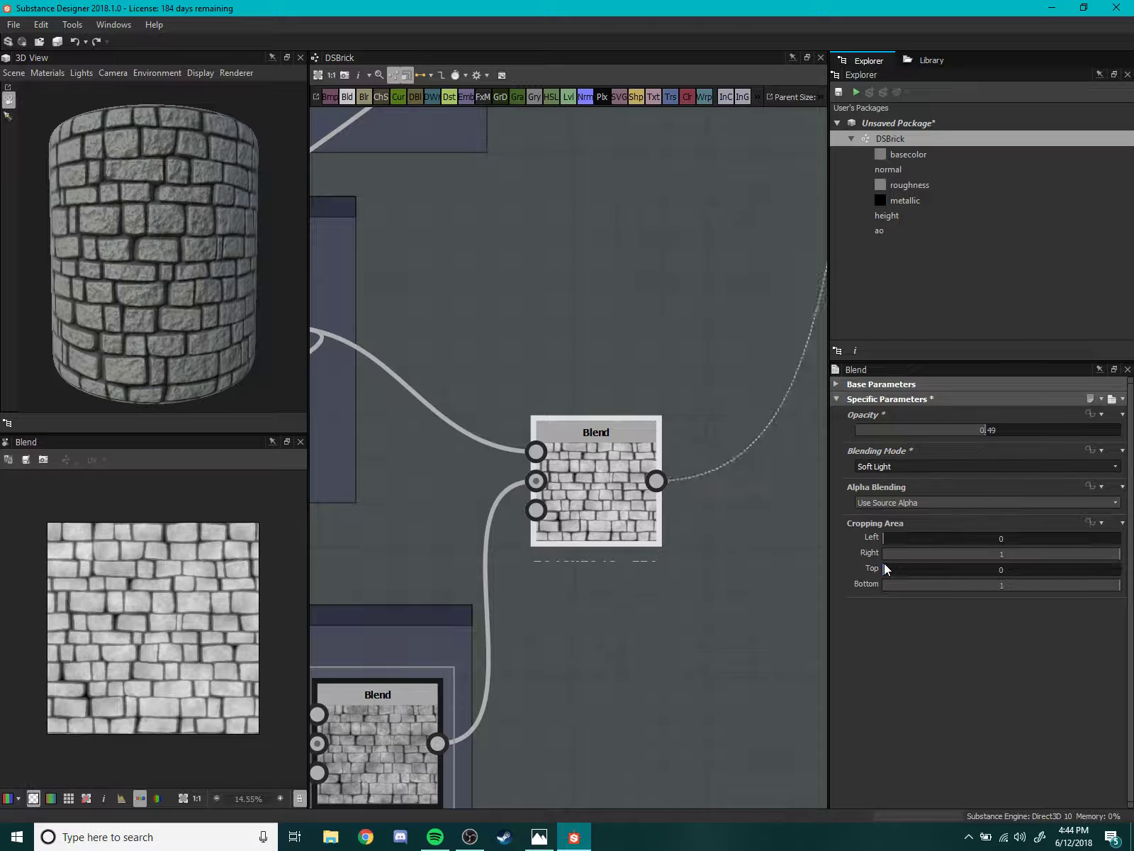
click(874, 466)
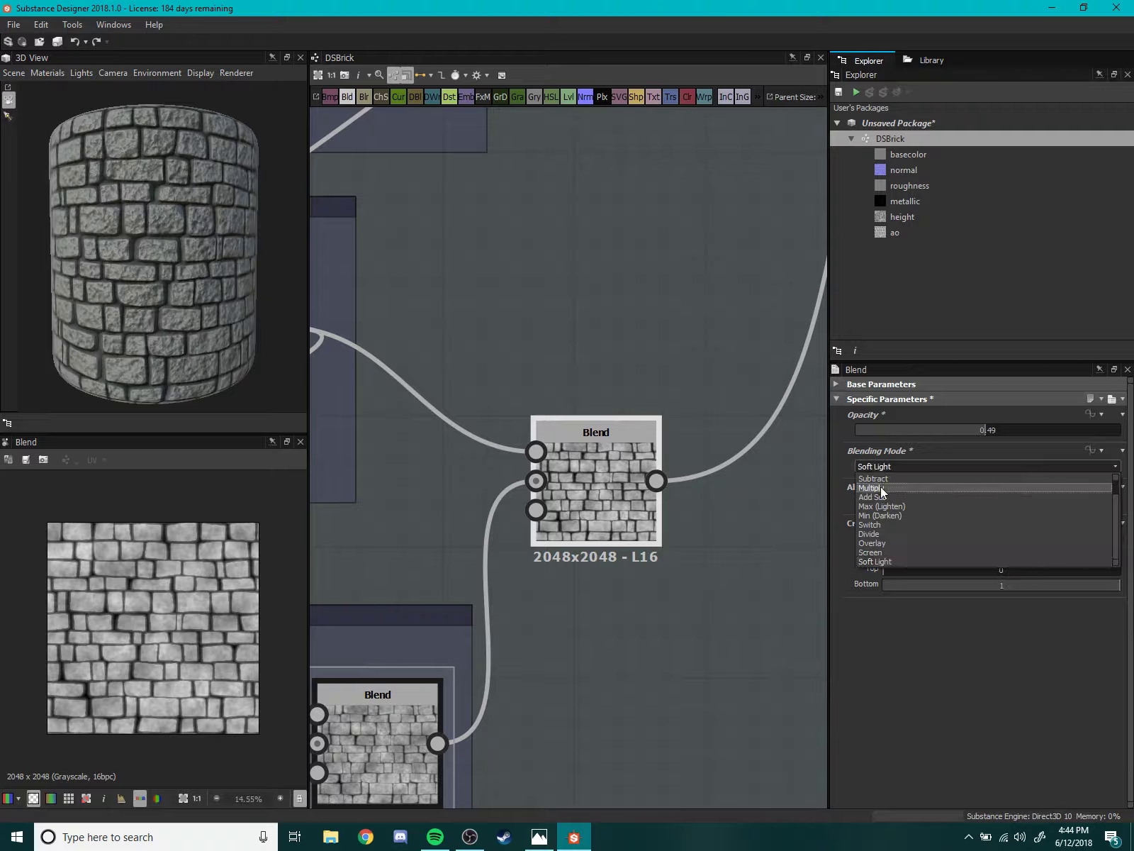
mouse_move(985, 429)
mouse_down()
mouse_move(840, 429)
mouse_move(1125, 430)
mouse_move(991, 434)
mouse_up()
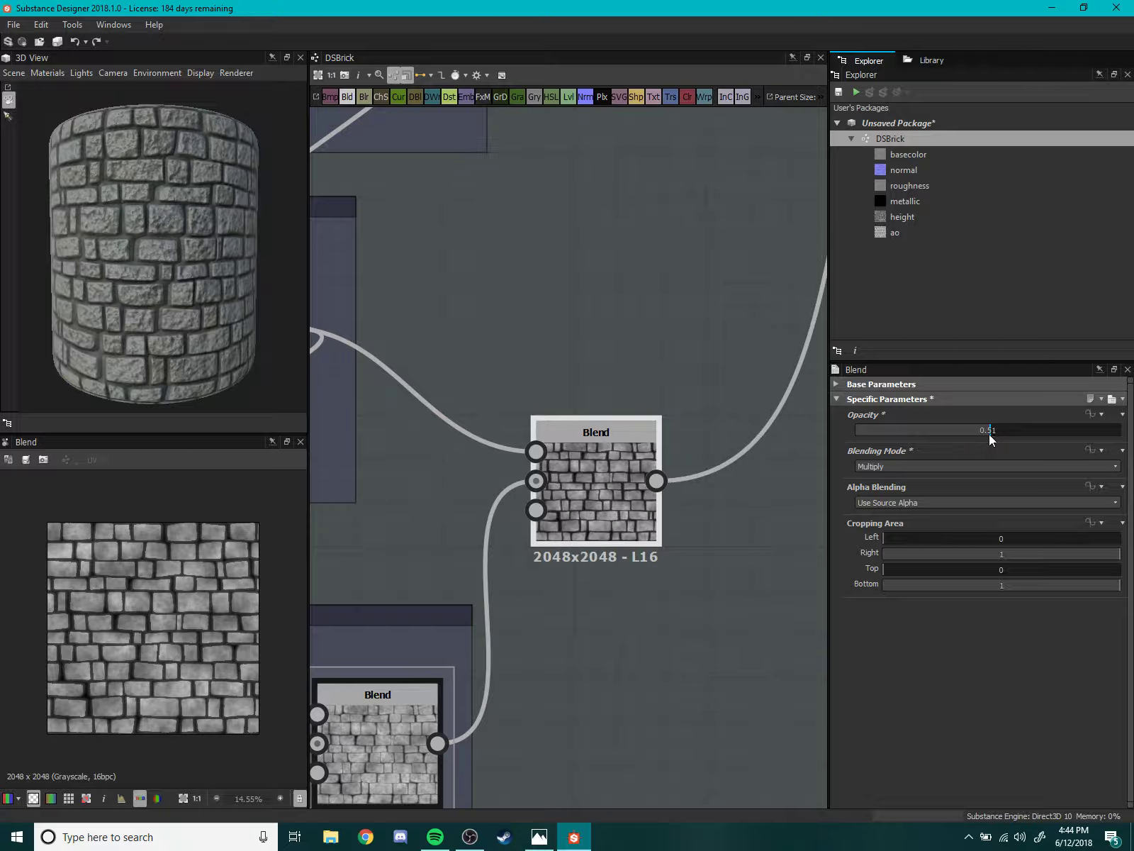
- Wire the lower stone Blend straight into the downstream Blend and move the middle Blend aside
middle_drag(611, 497, 475, 601)
scroll(543, 555, down, 2)
drag(476, 600, 456, 548)
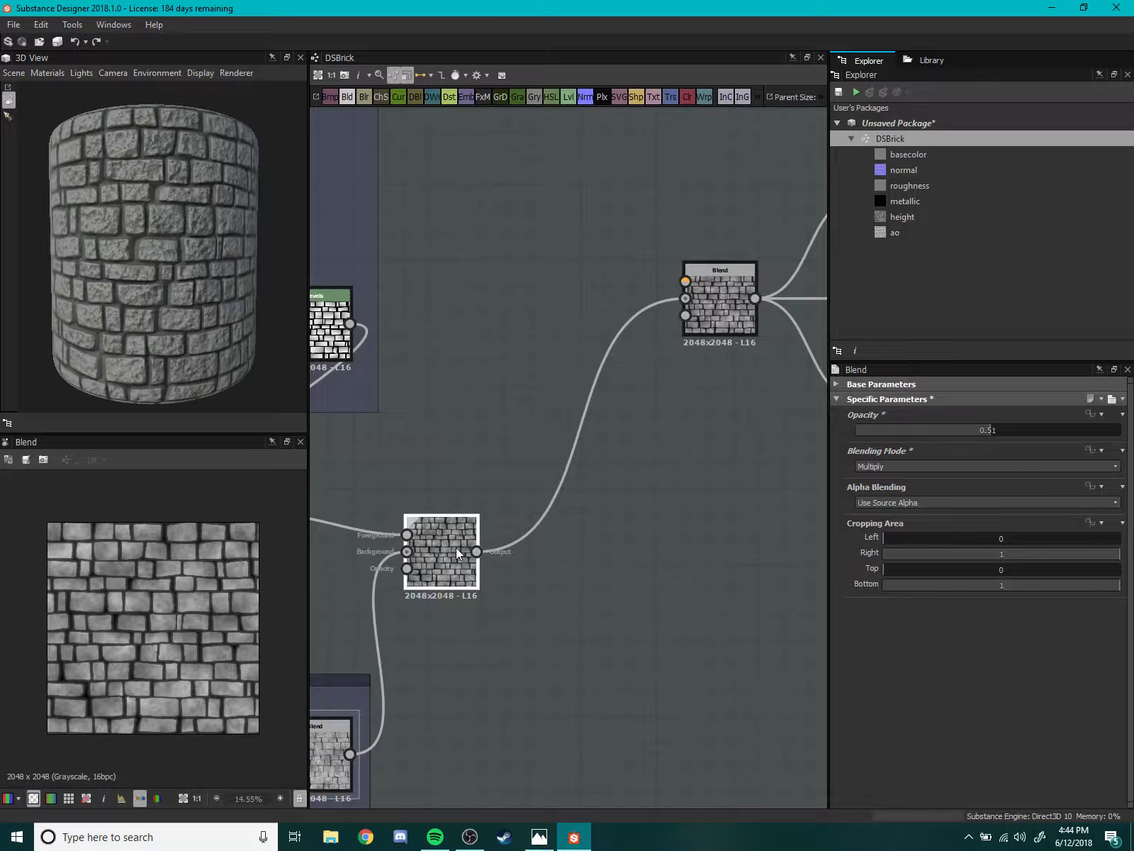
middle_drag(553, 559, 634, 545)
scroll(189, 317, up, 3)
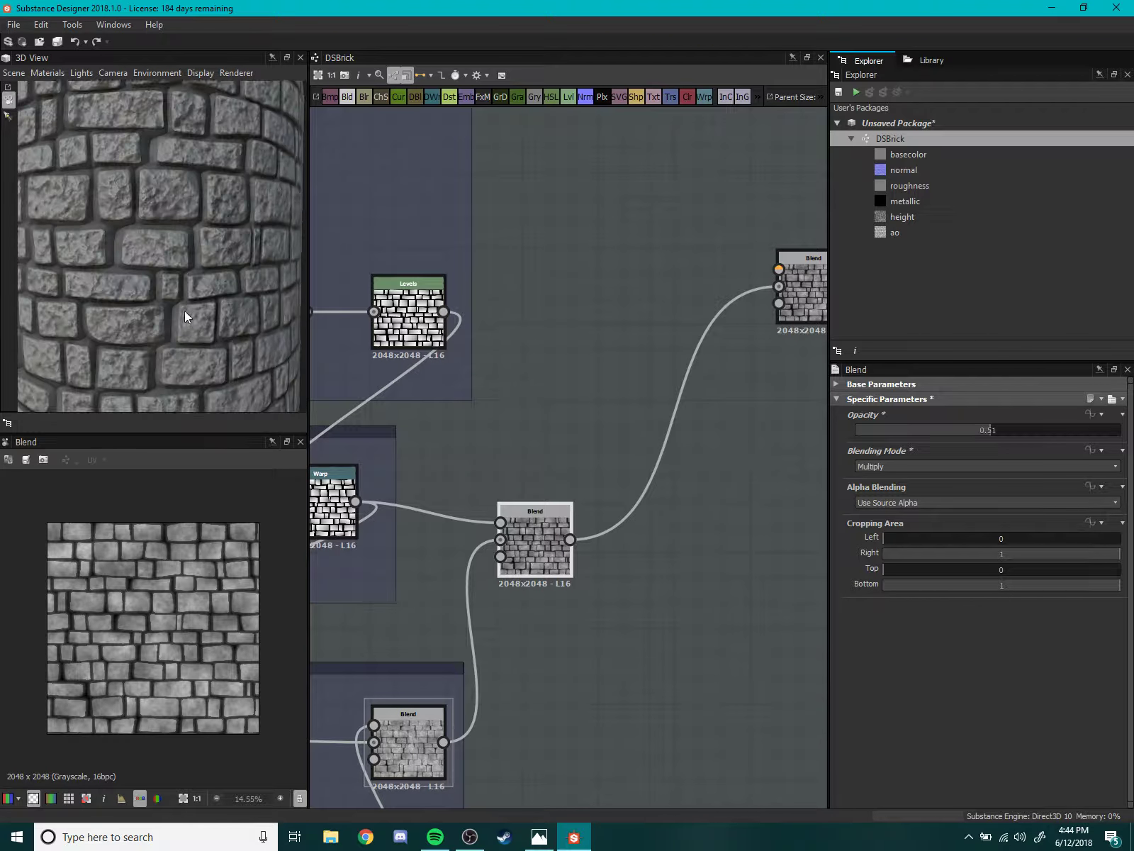
drag(184, 311, 236, 265)
scroll(226, 264, down, 5)
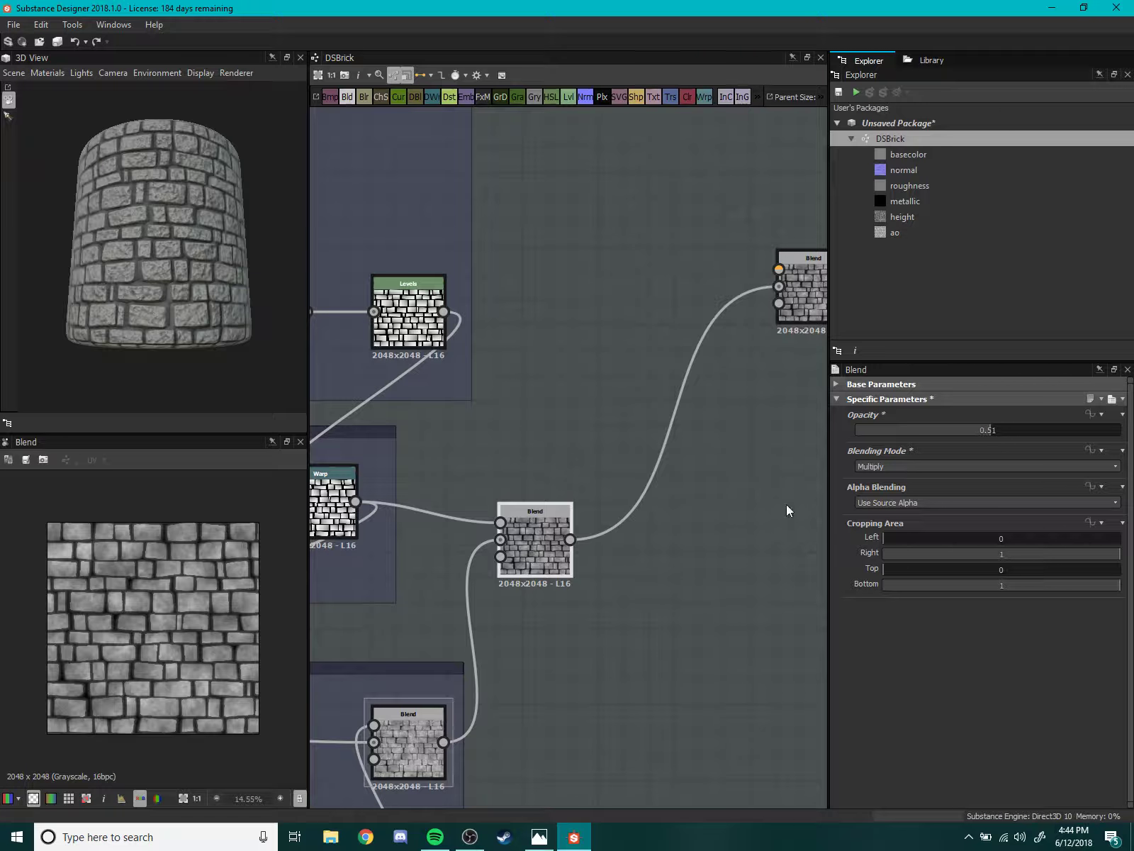
scroll(638, 533, down, 3)
scroll(558, 538, up, 4)
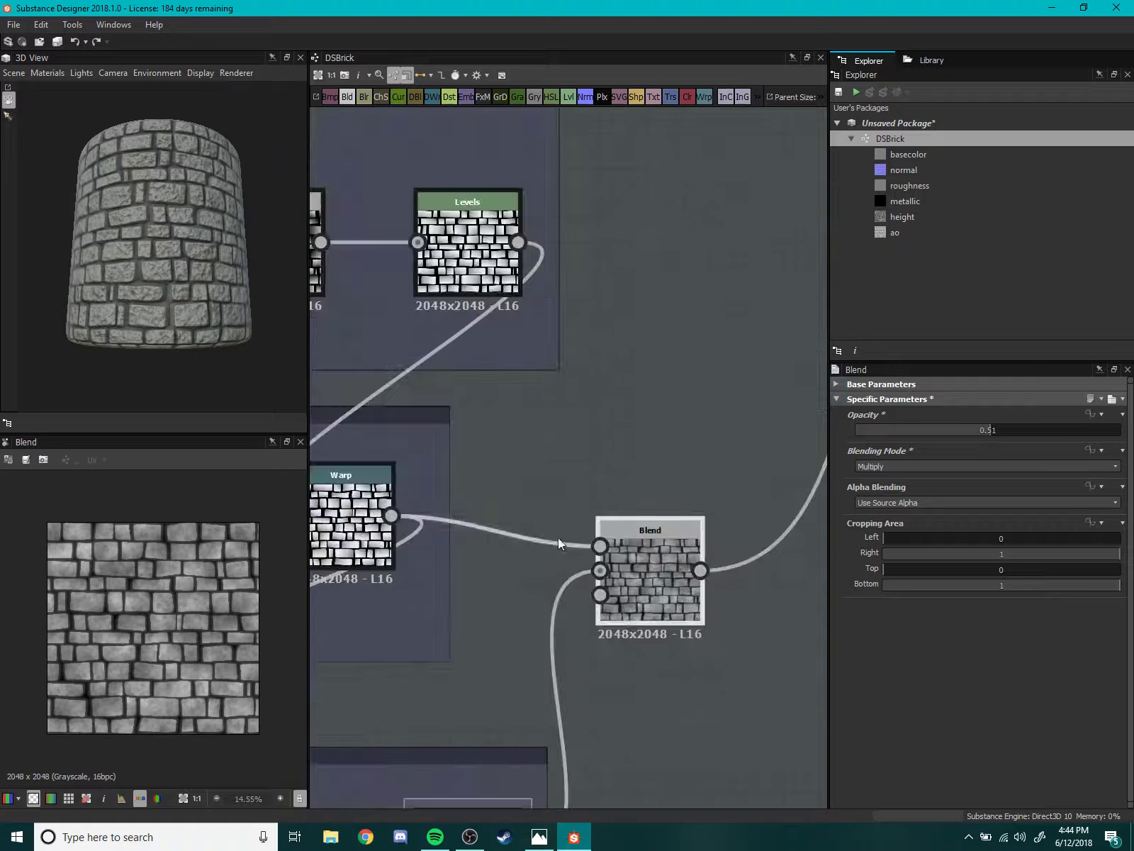
scroll(559, 538, up, 2)
middle_drag(383, 555, 512, 516)
scroll(513, 516, up, 2)
scroll(509, 511, down, 2)
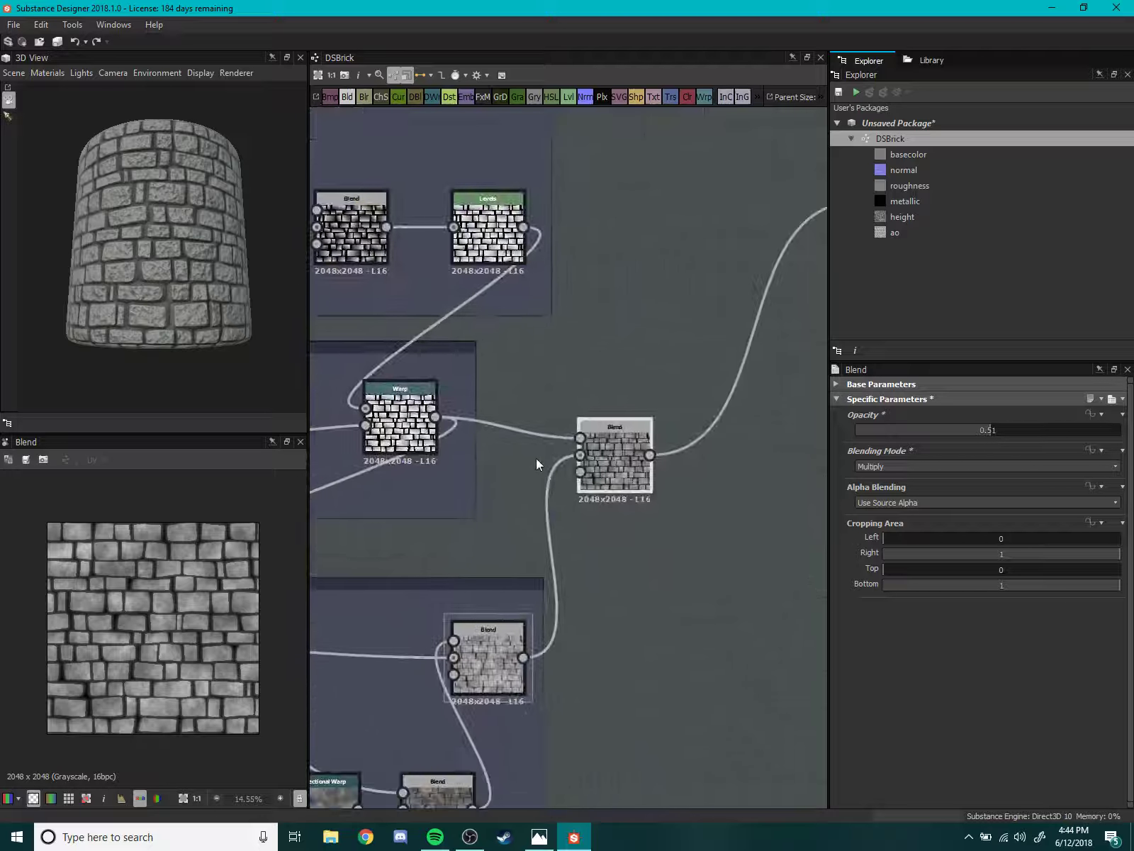
scroll(538, 461, down, 2)
mouse_move(498, 649)
mouse_down()
mouse_move(696, 353)
mouse_move(727, 335)
mouse_up()
drag(566, 512, 574, 460)
- Delete the middle Blend node and reposition the central Blend node
key(Delete)
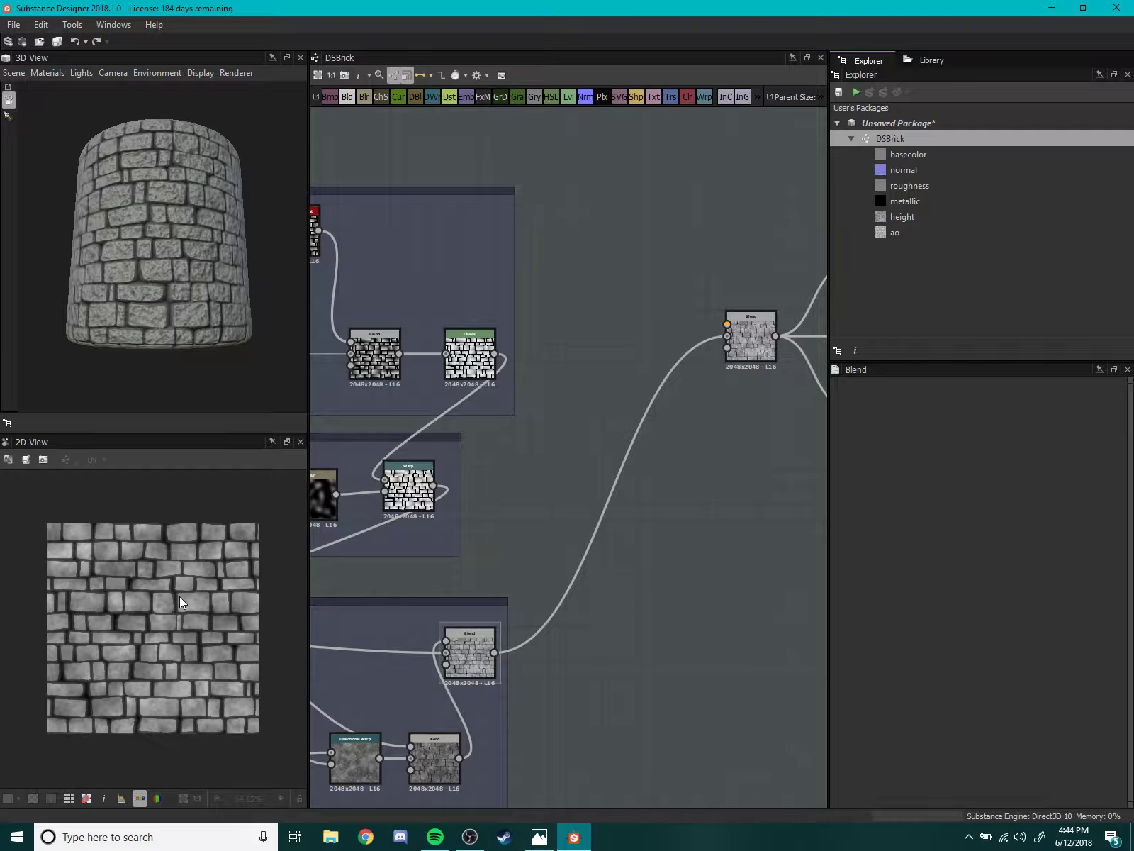
middle_drag(516, 446, 498, 488)
drag(79, 241, 193, 328)
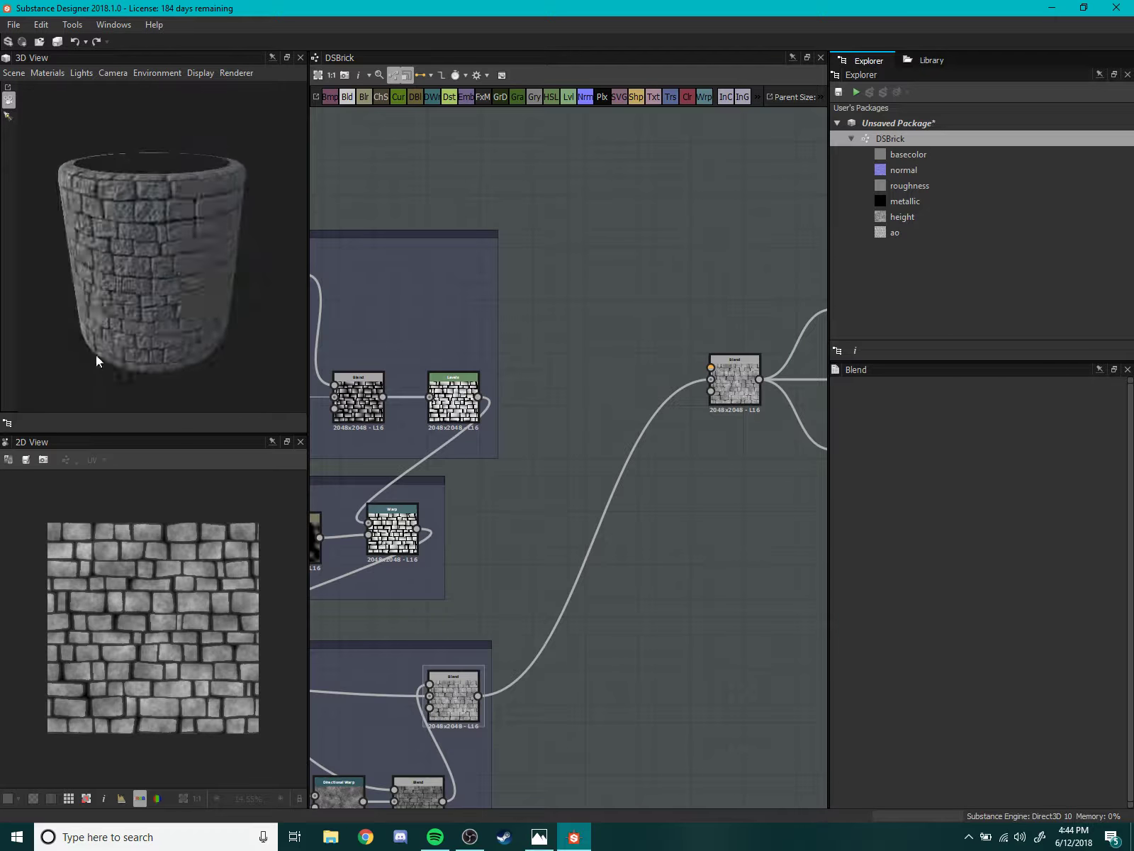
scroll(463, 456, down, 2)
scroll(614, 503, up, 1)
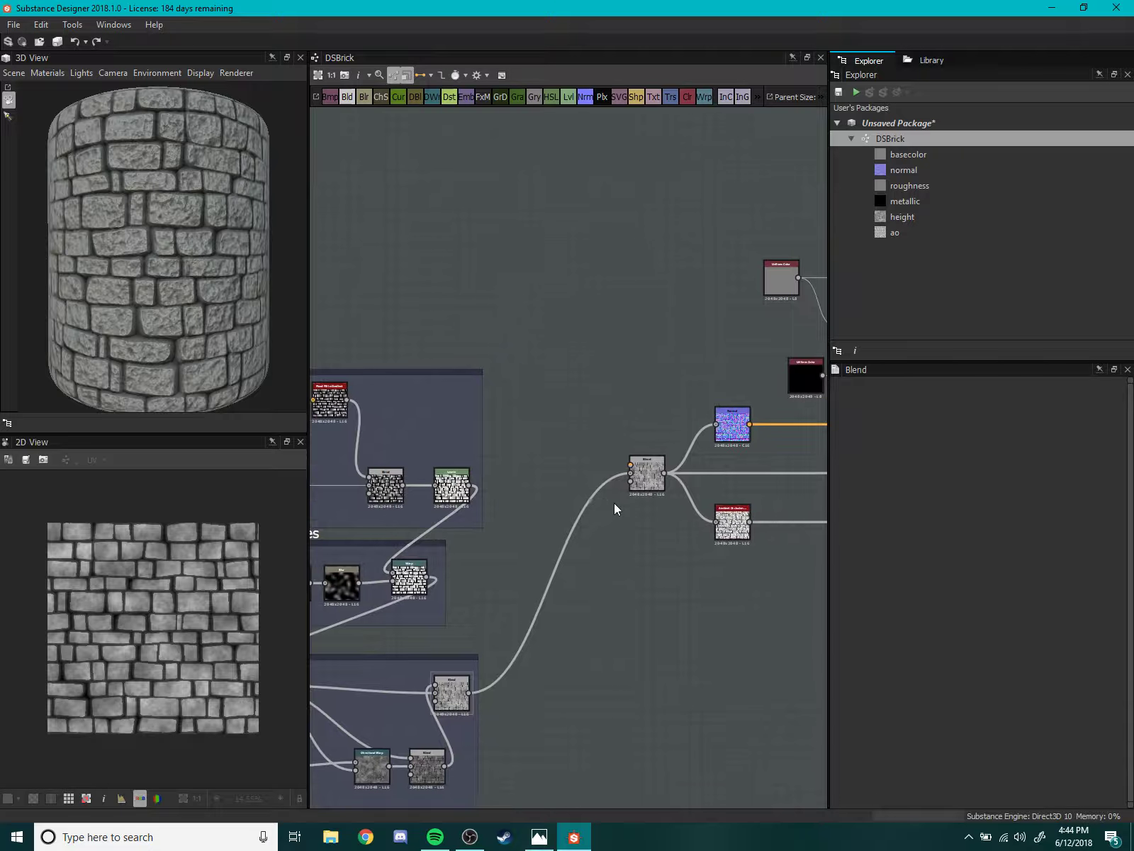
scroll(647, 483, up, 2)
drag(646, 483, 629, 460)
middle_drag(628, 460, 720, 436)
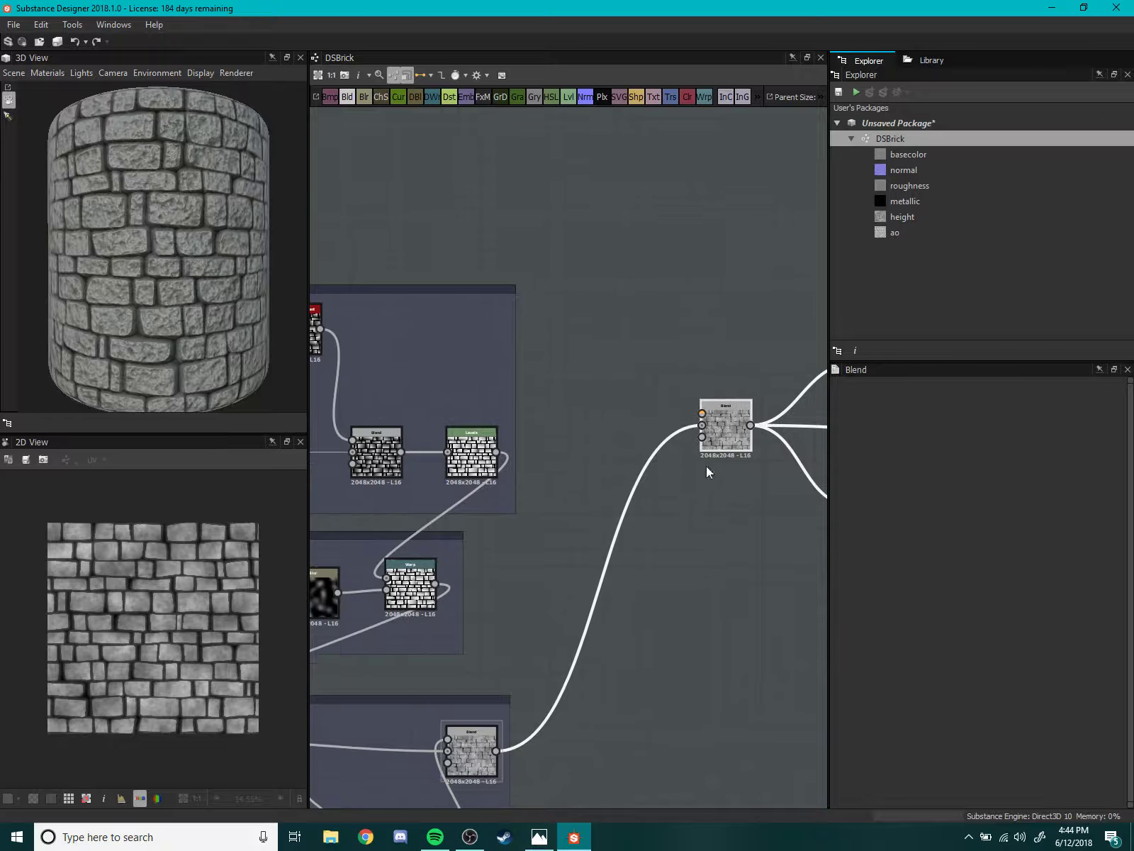
drag(711, 443, 684, 445)
middle_drag(697, 435, 589, 463)
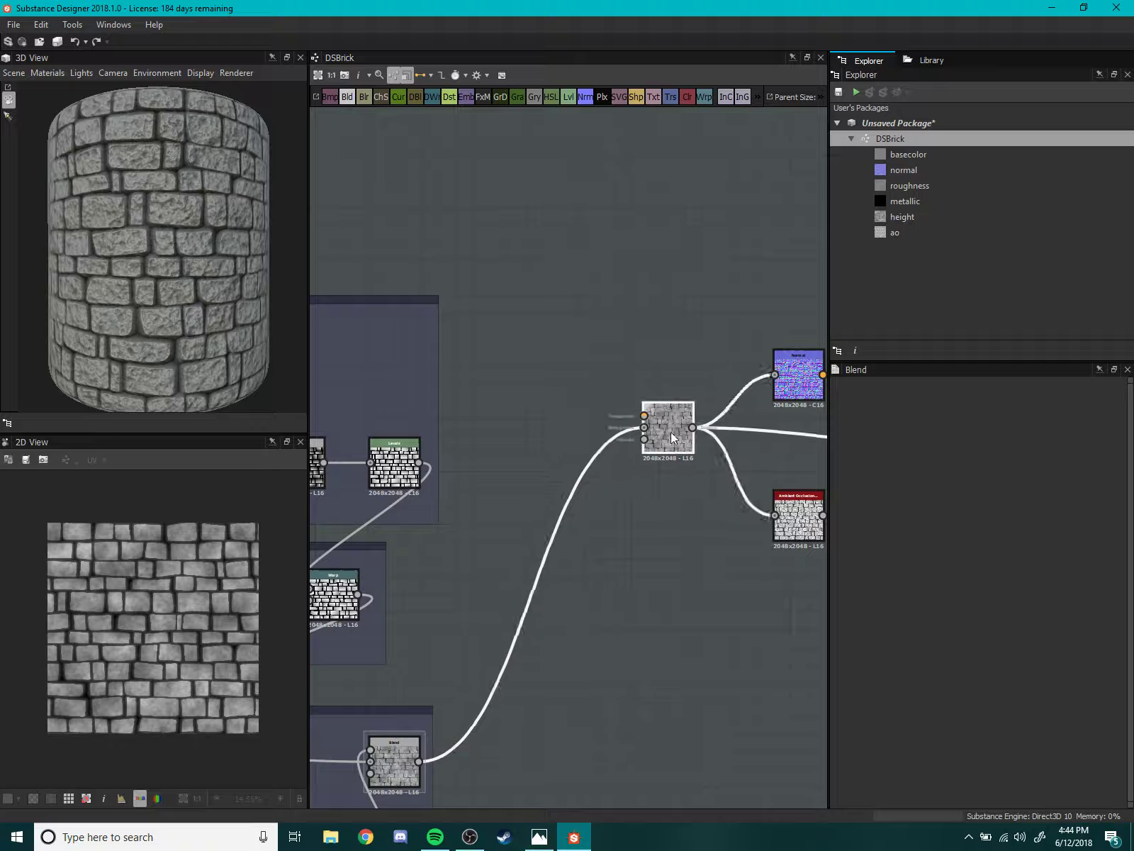
- Place the output Blend beside the Normal and AO nodes and inspect the cylinder preview
scroll(591, 516, down, 2)
scroll(582, 567, up, 3)
middle_drag(582, 568, 521, 511)
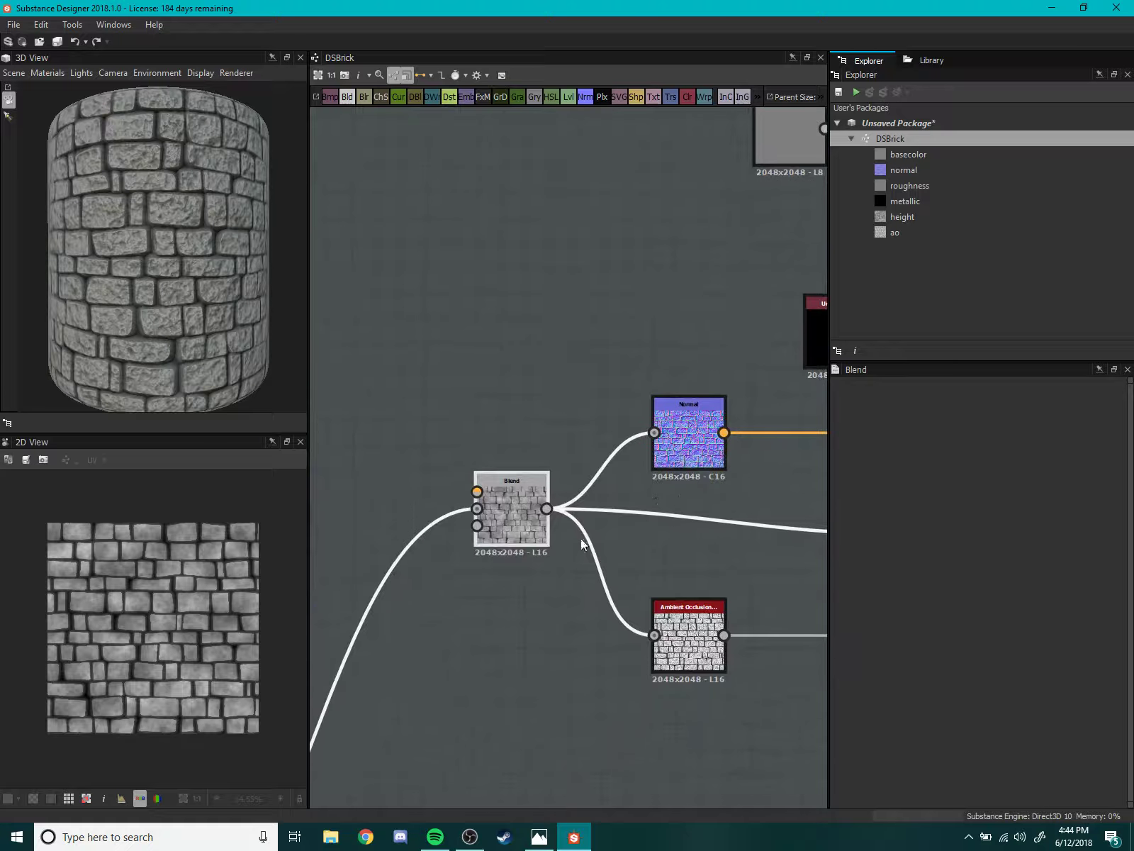
drag(521, 511, 546, 535)
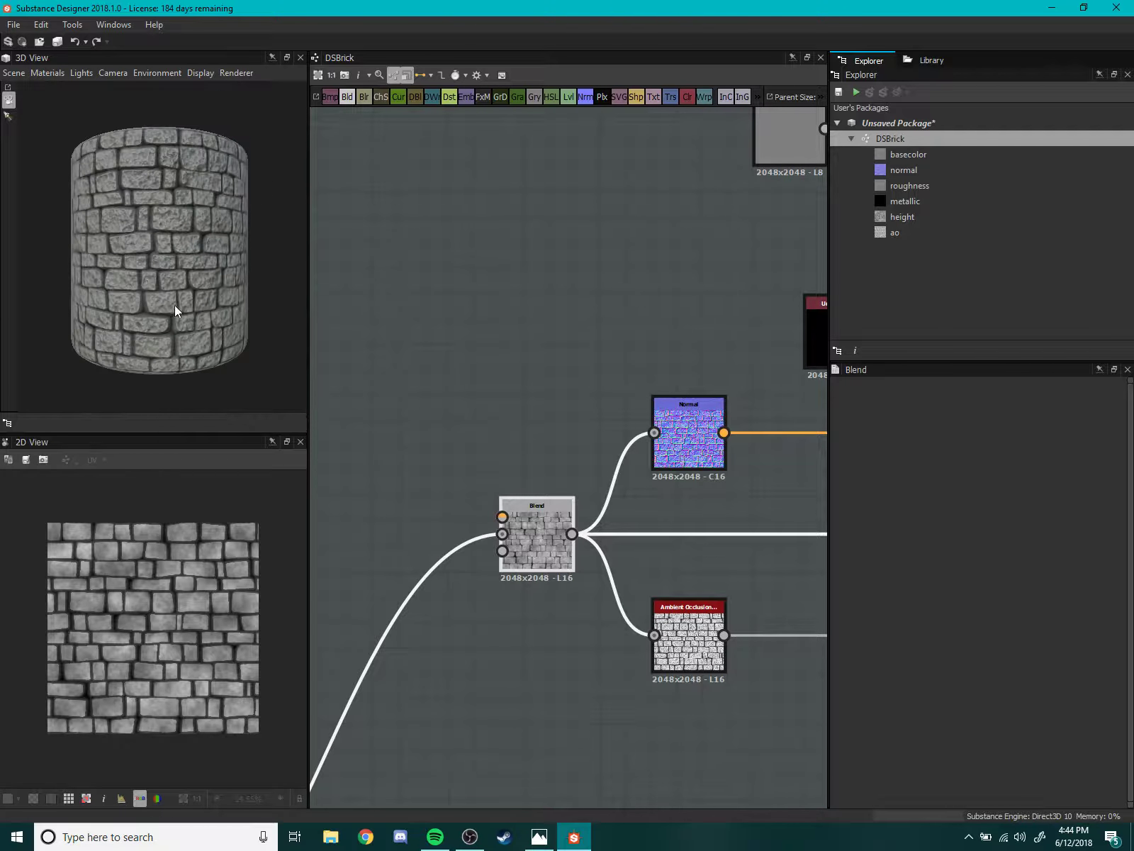
mouse_move(174, 305)
mouse_down()
mouse_move(140, 379)
mouse_move(168, 273)
mouse_up()
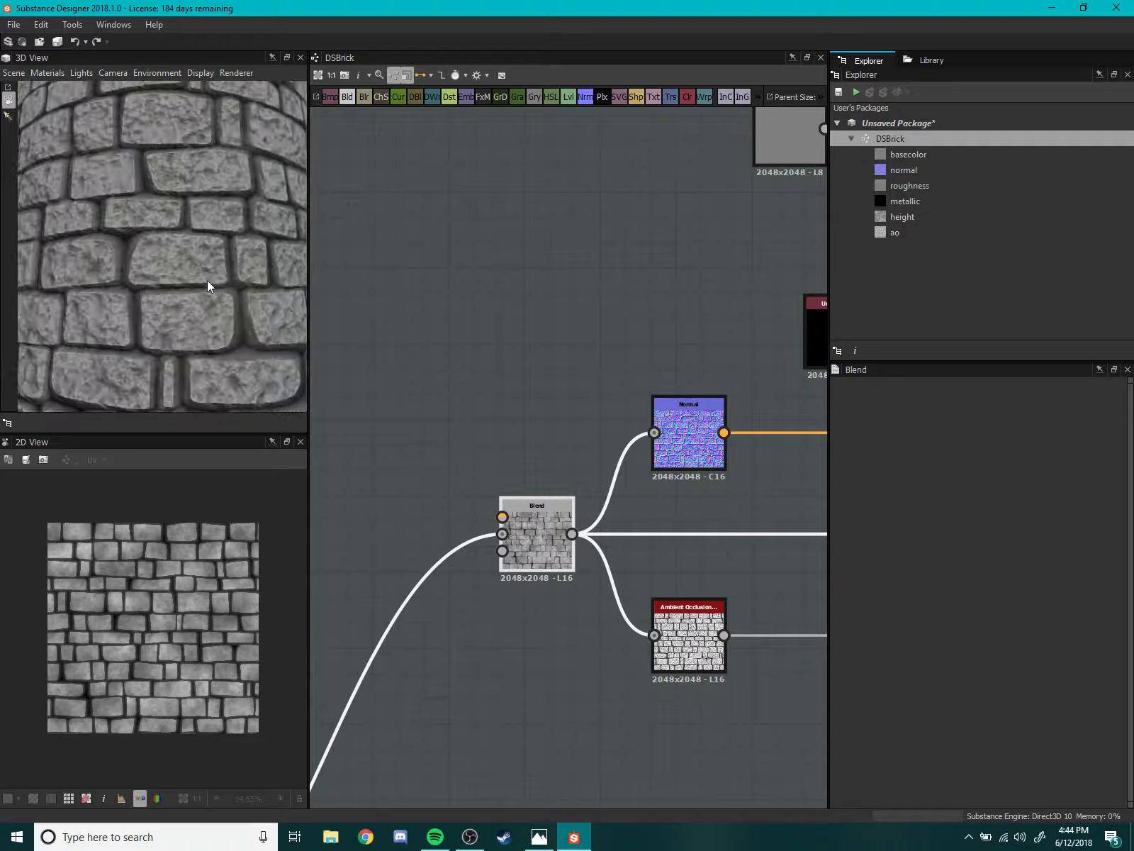
scroll(207, 307, up, 5)
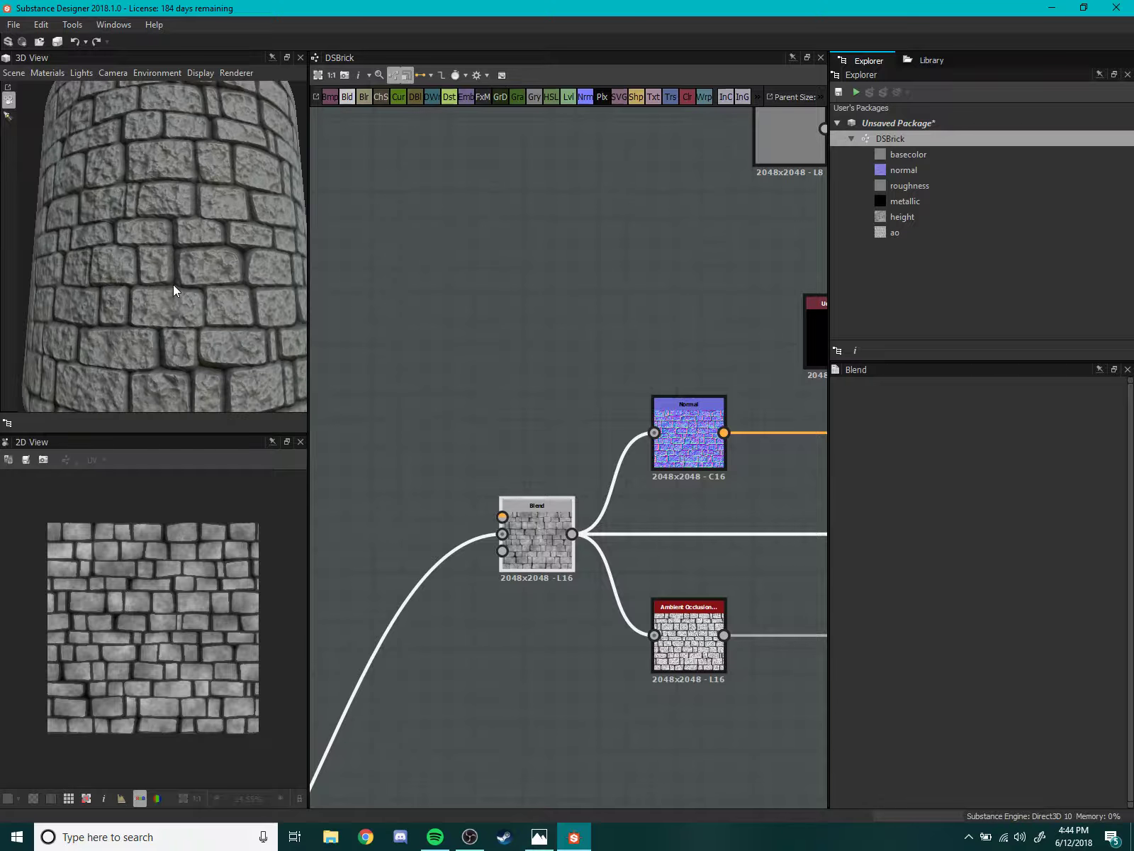
scroll(174, 287, down, 5)
mouse_move(175, 290)
mouse_down()
mouse_move(165, 317)
mouse_move(174, 279)
mouse_up()
- Preview the small-shapes Blend node's output in the 2D view
middle_drag(411, 422, 481, 392)
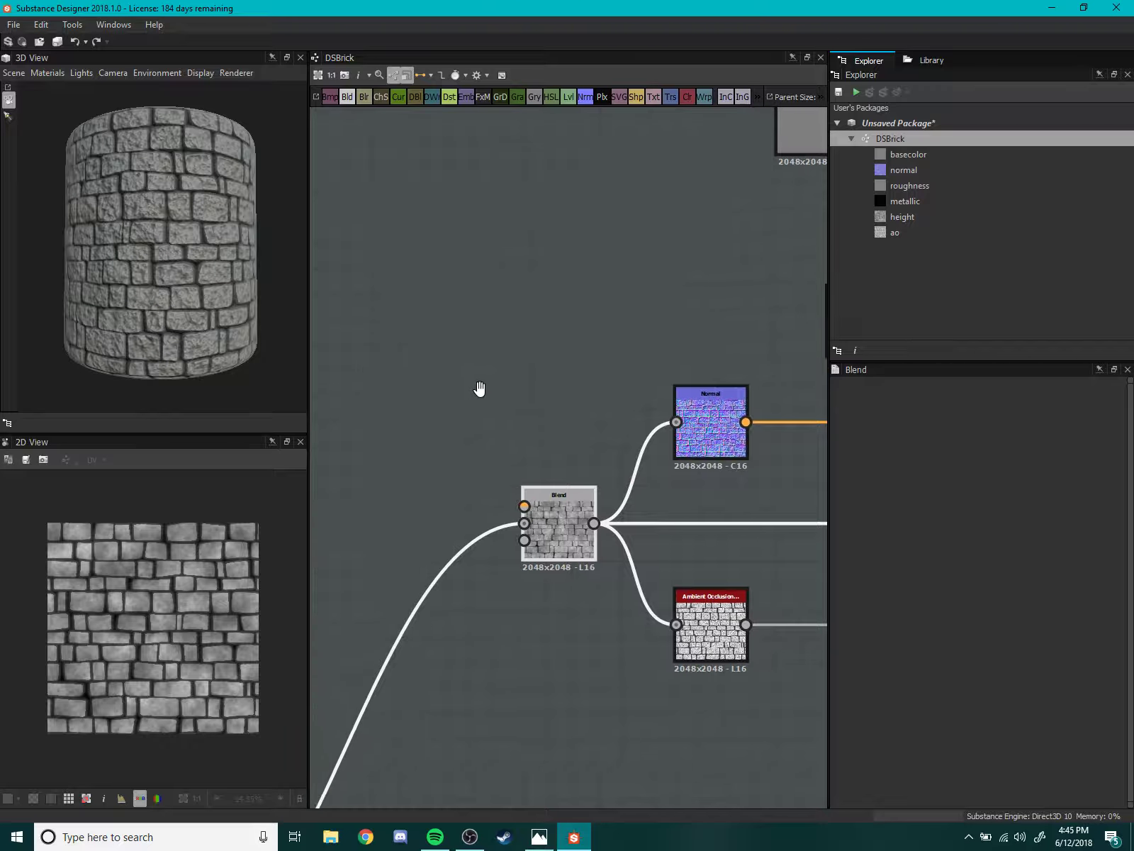
scroll(406, 397, down, 3)
middle_drag(404, 405, 470, 504)
scroll(525, 521, up, 4)
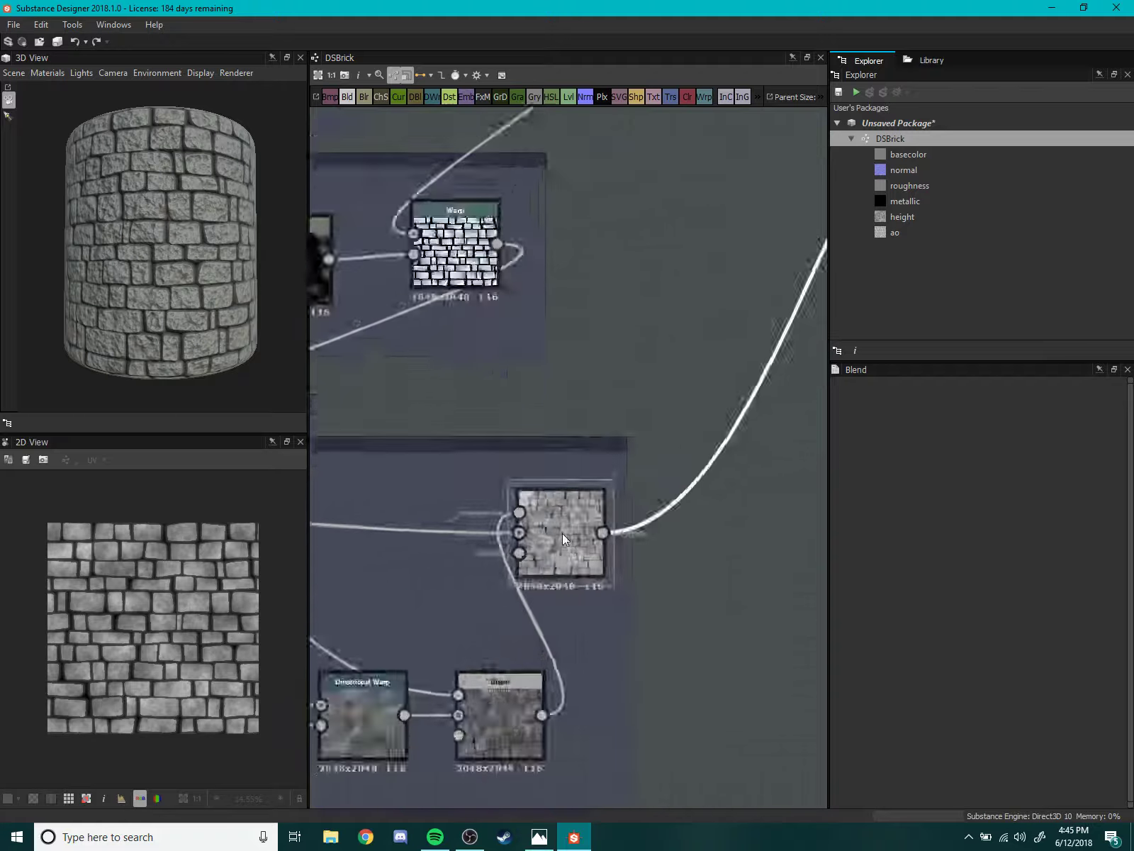
scroll(566, 542, up, 2)
double_click(567, 541)
scroll(533, 424, down, 5)
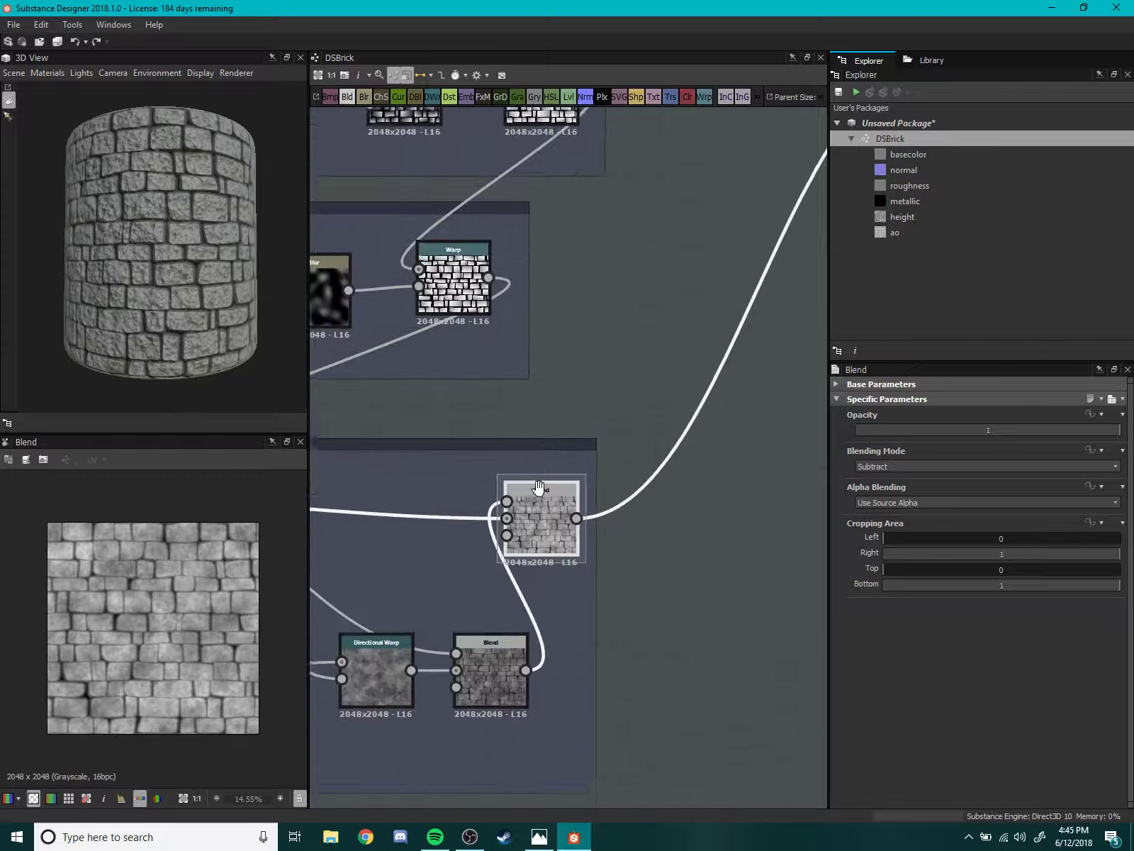
- Stretch the Small Shapes frame left to enclose Clouds 3, Blur HQ Grayscale and Levels
mouse_move(533, 423)
middle_down()
mouse_move(467, 556)
mouse_move(566, 597)
middle_up()
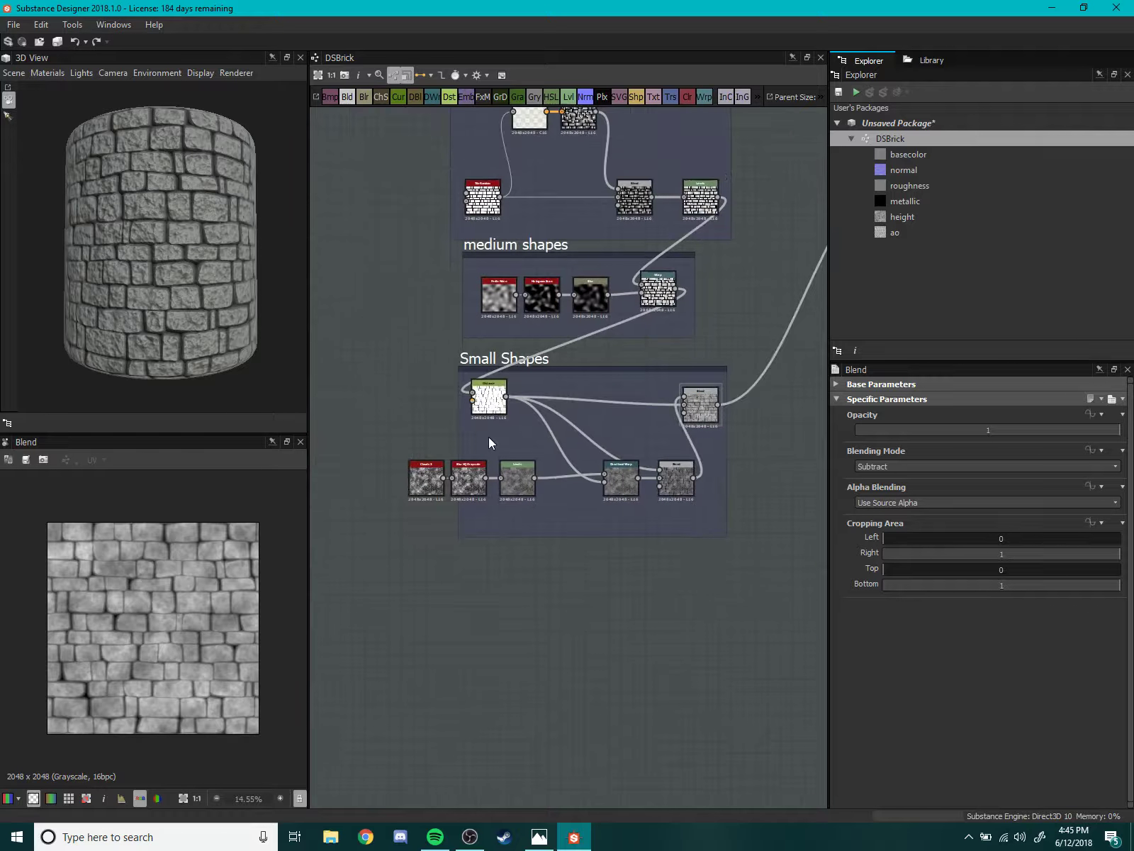
drag(458, 438, 387, 438)
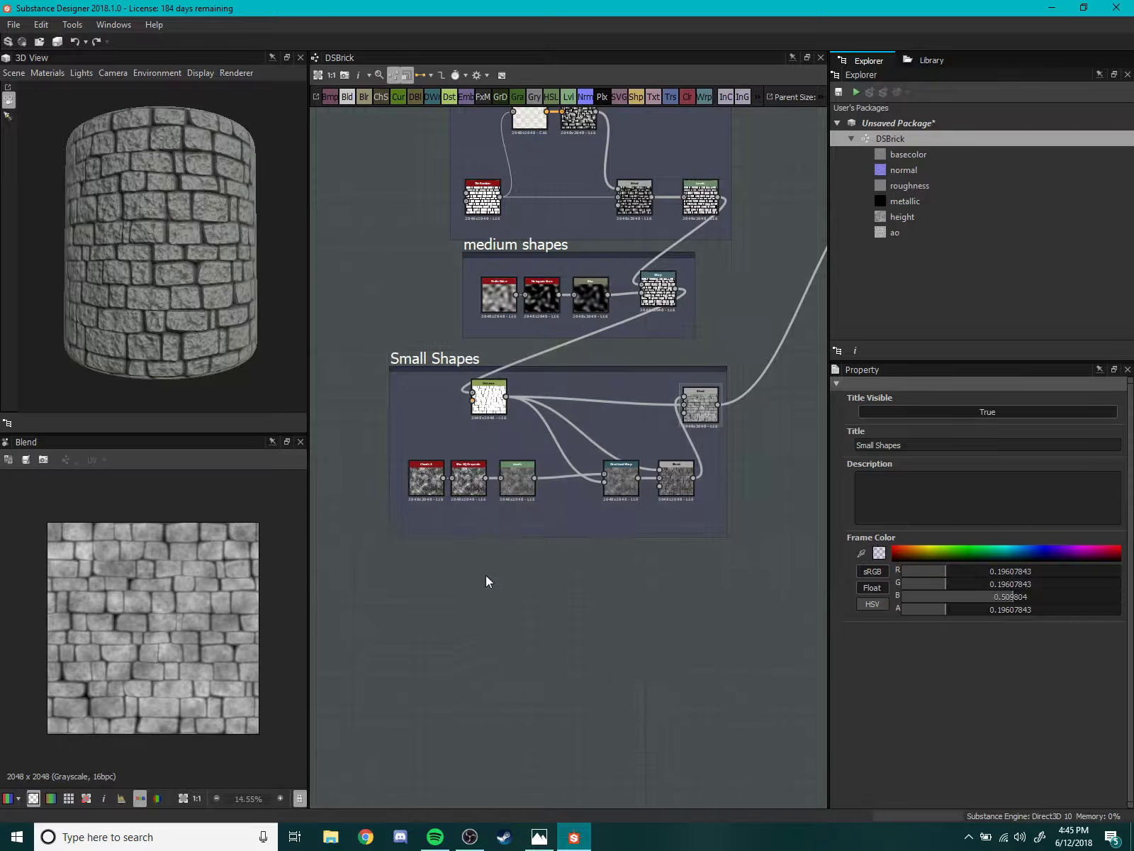
scroll(419, 524, up, 1)
middle_drag(418, 523, 539, 499)
scroll(539, 500, down, 4)
scroll(561, 454, up, 5)
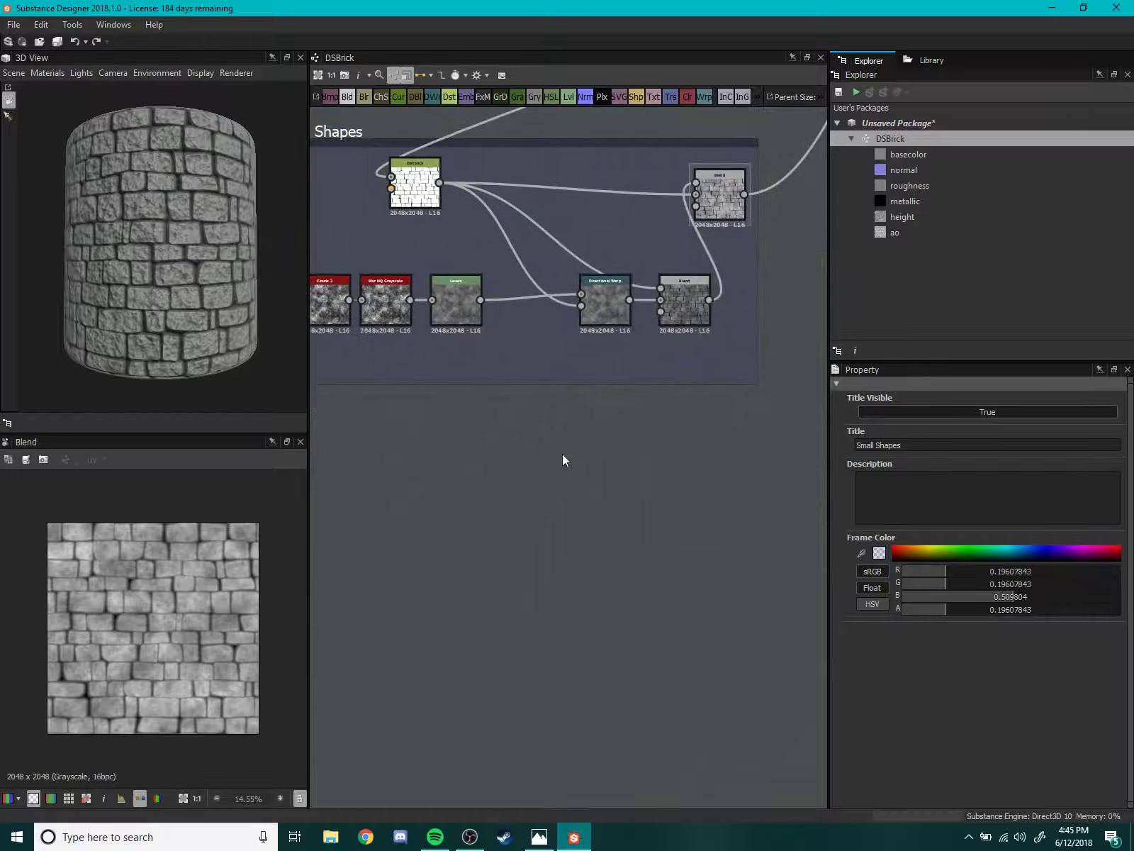
- Add Clouds 1 and Clouds 3 noise nodes, with Clouds 3 placed above Clouds 1
key(space)
text(clo)
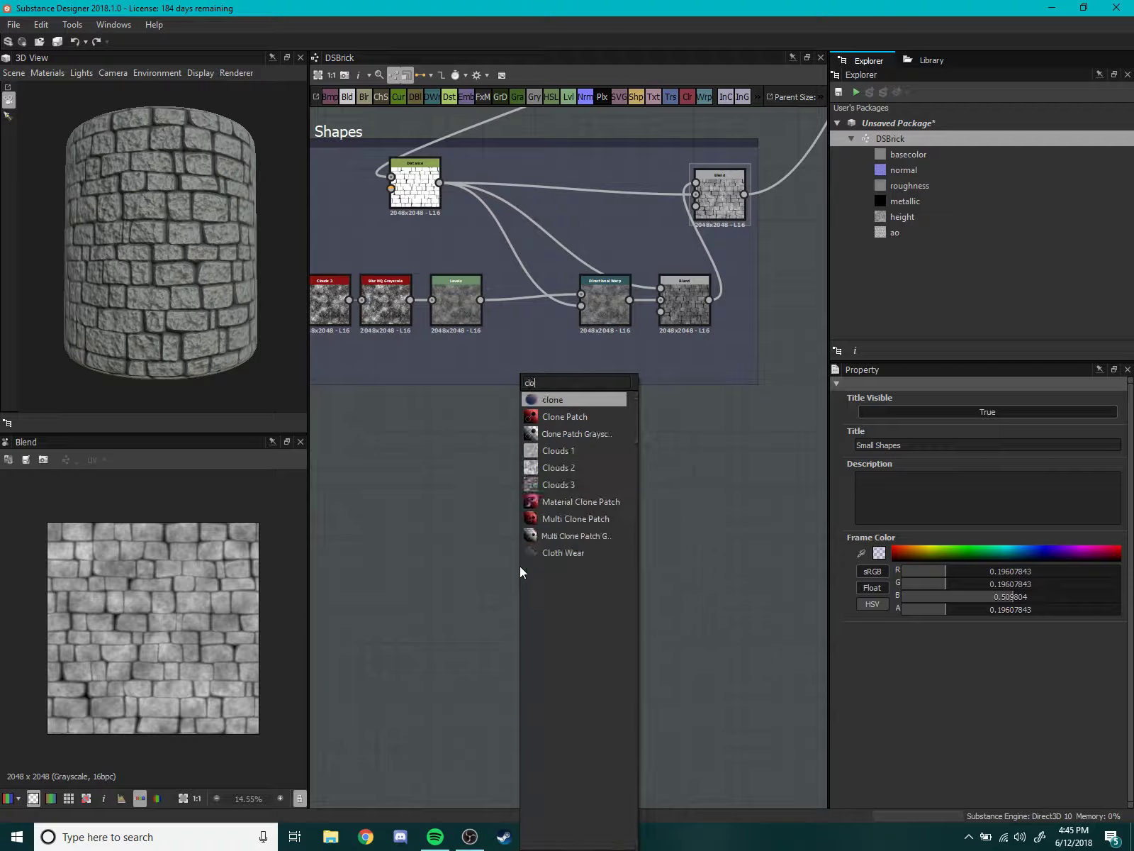
text(uds)
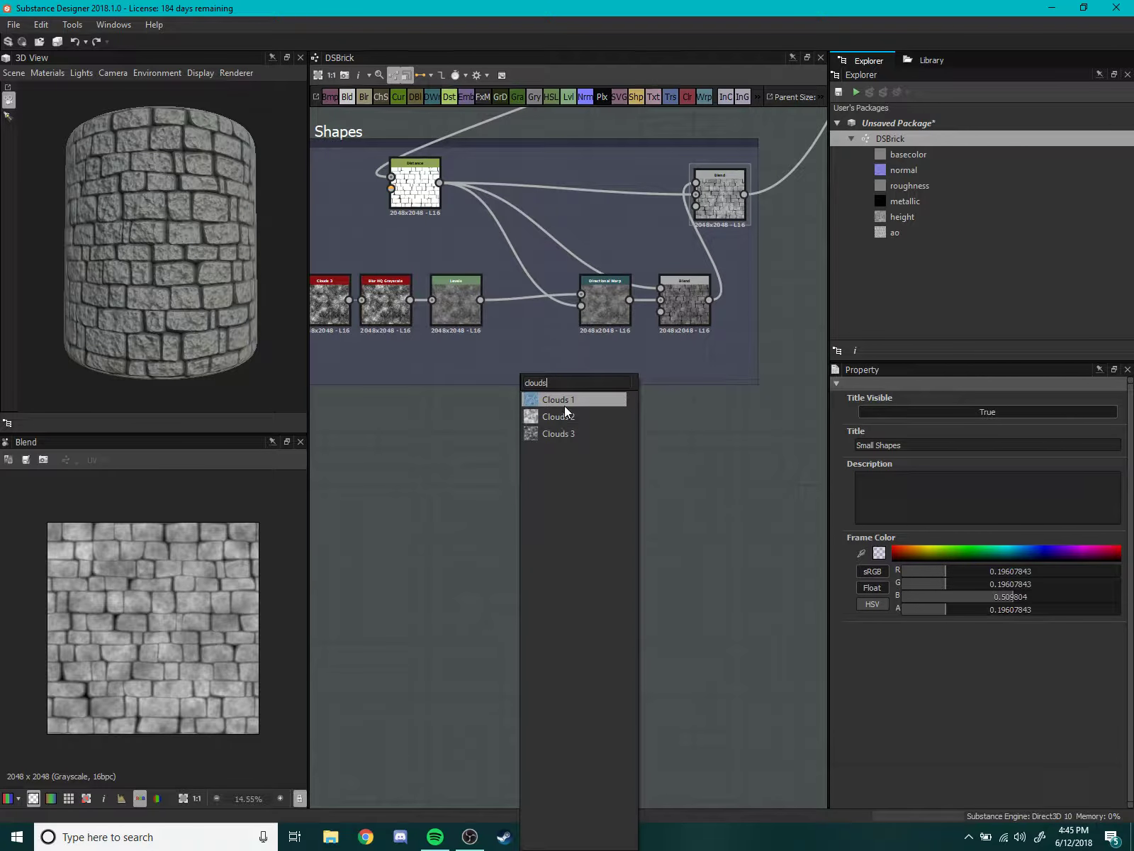
click(564, 402)
click(368, 483)
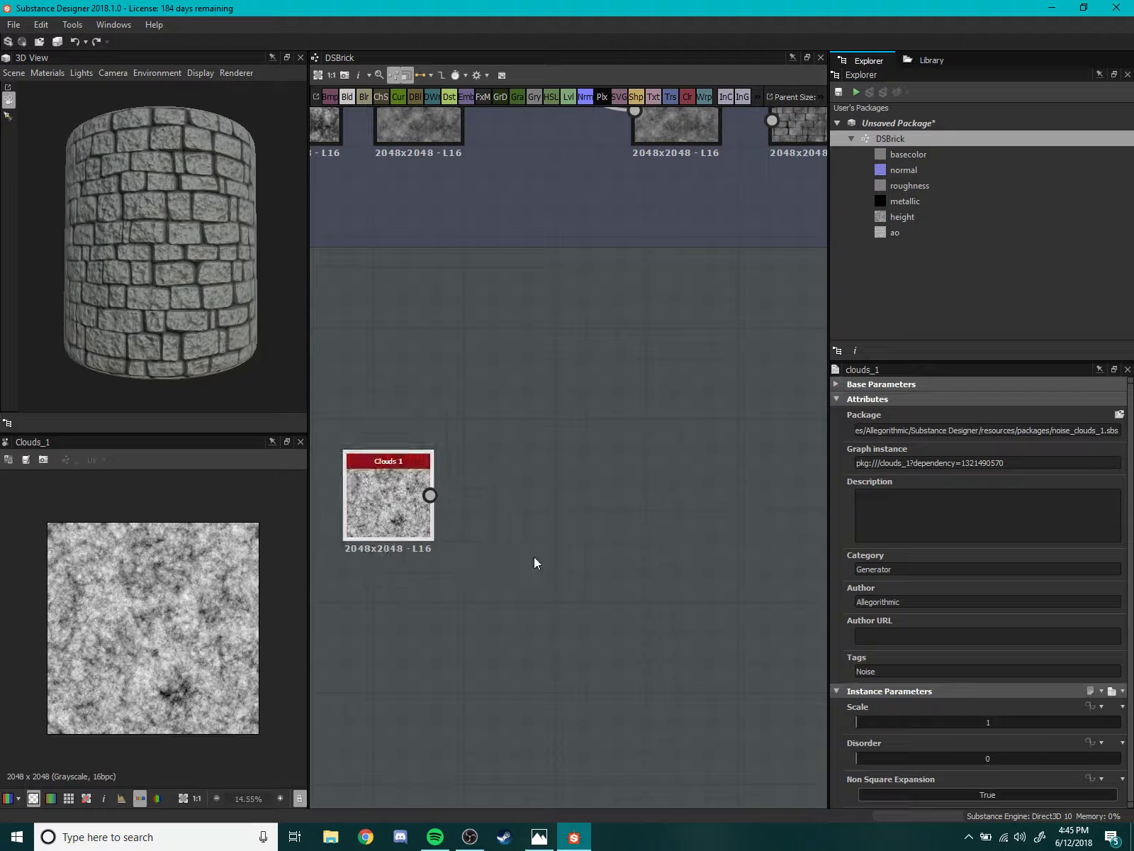
key(space)
text(clouds)
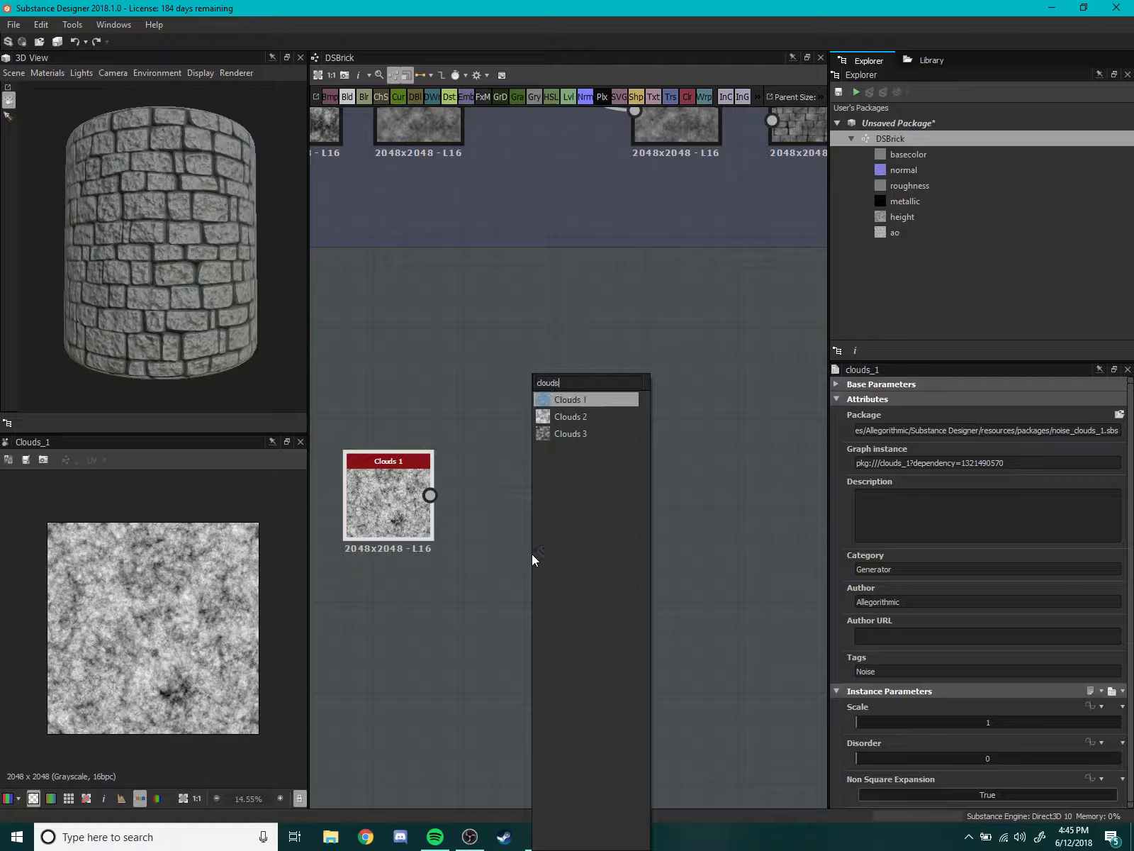
click(547, 434)
click(357, 384)
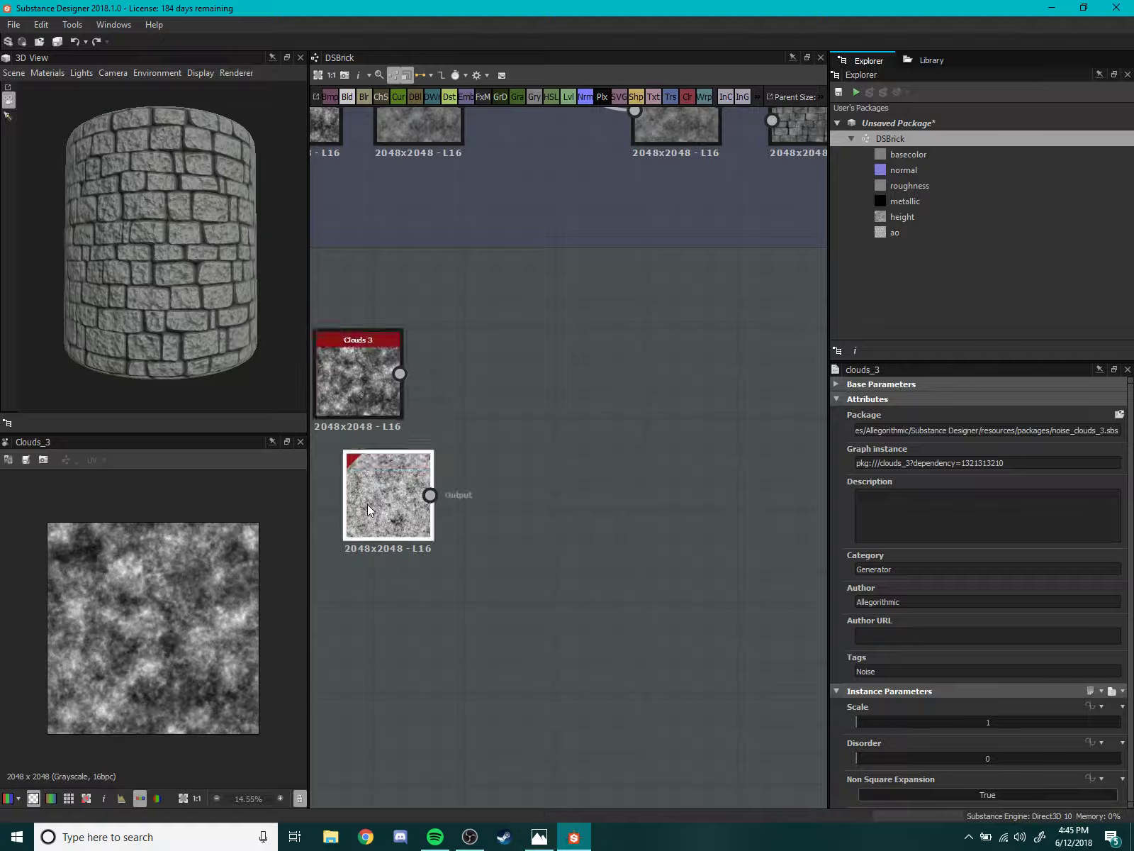
drag(367, 504, 372, 587)
- Add a Perlin Noise node below Clouds 3, under the Small Shapes frame
middle_drag(609, 561, 548, 567)
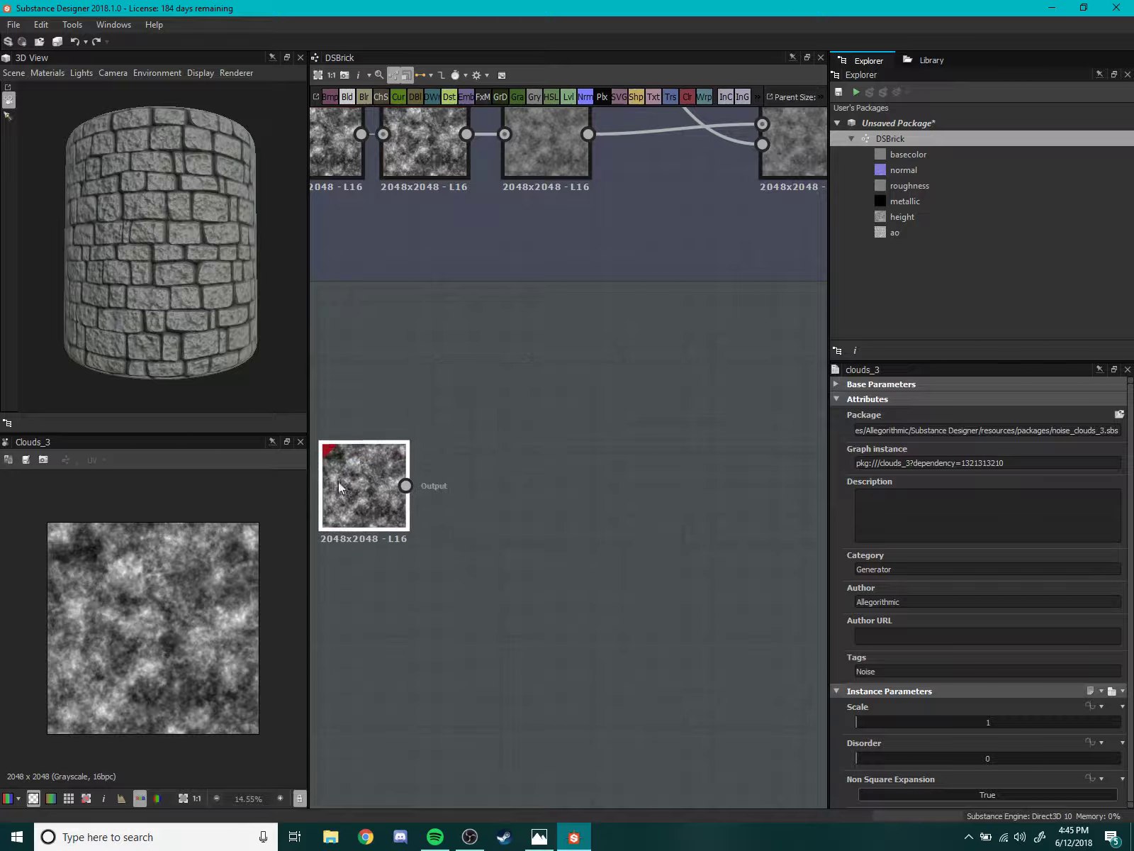
scroll(547, 567, down, 3)
scroll(547, 568, up, 3)
scroll(531, 506, down, 2)
scroll(502, 515, up, 1)
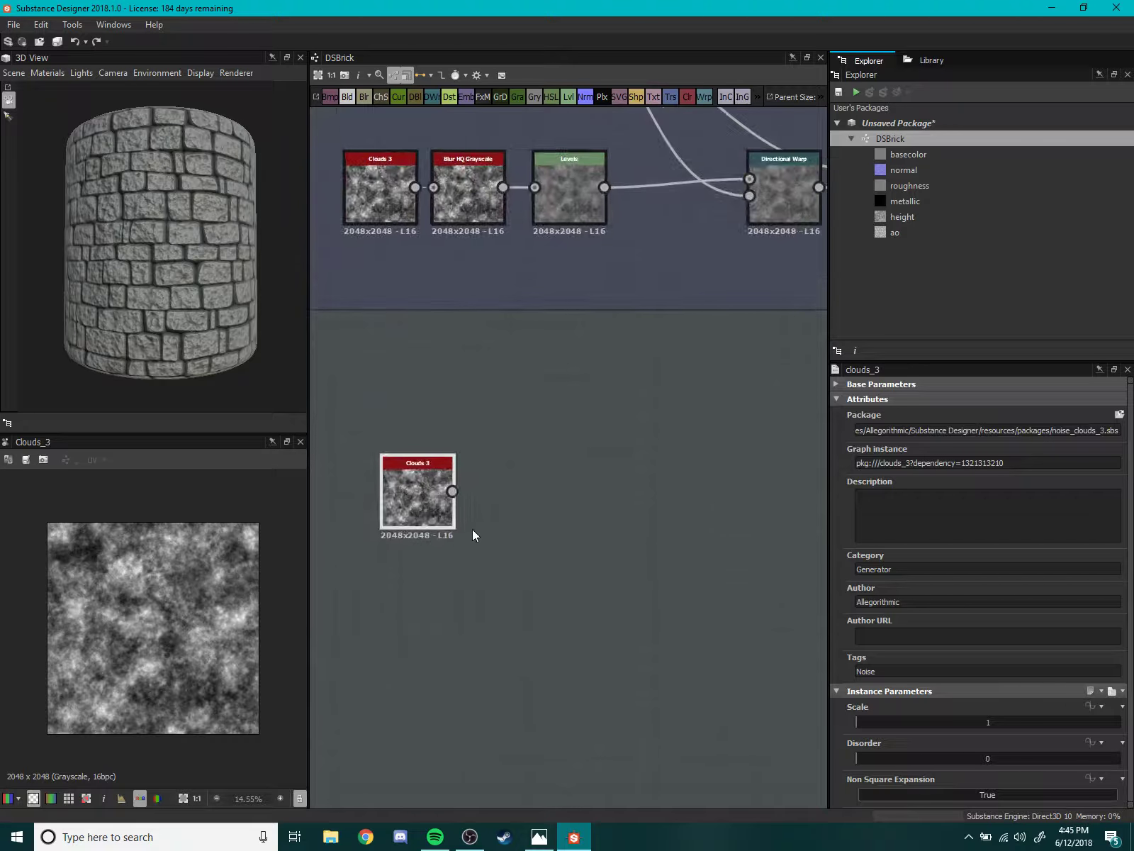
middle_drag(473, 533, 579, 494)
key(space)
text(per)
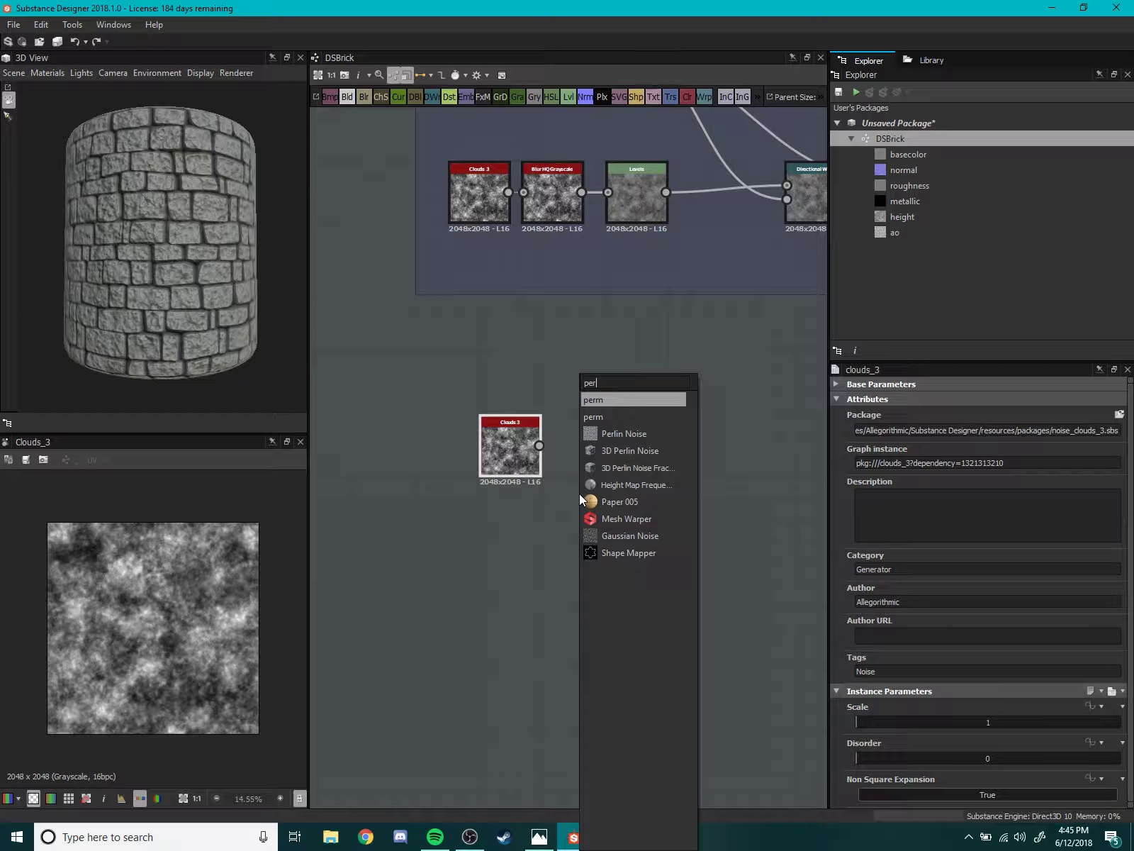
text(l)
key(Escape)
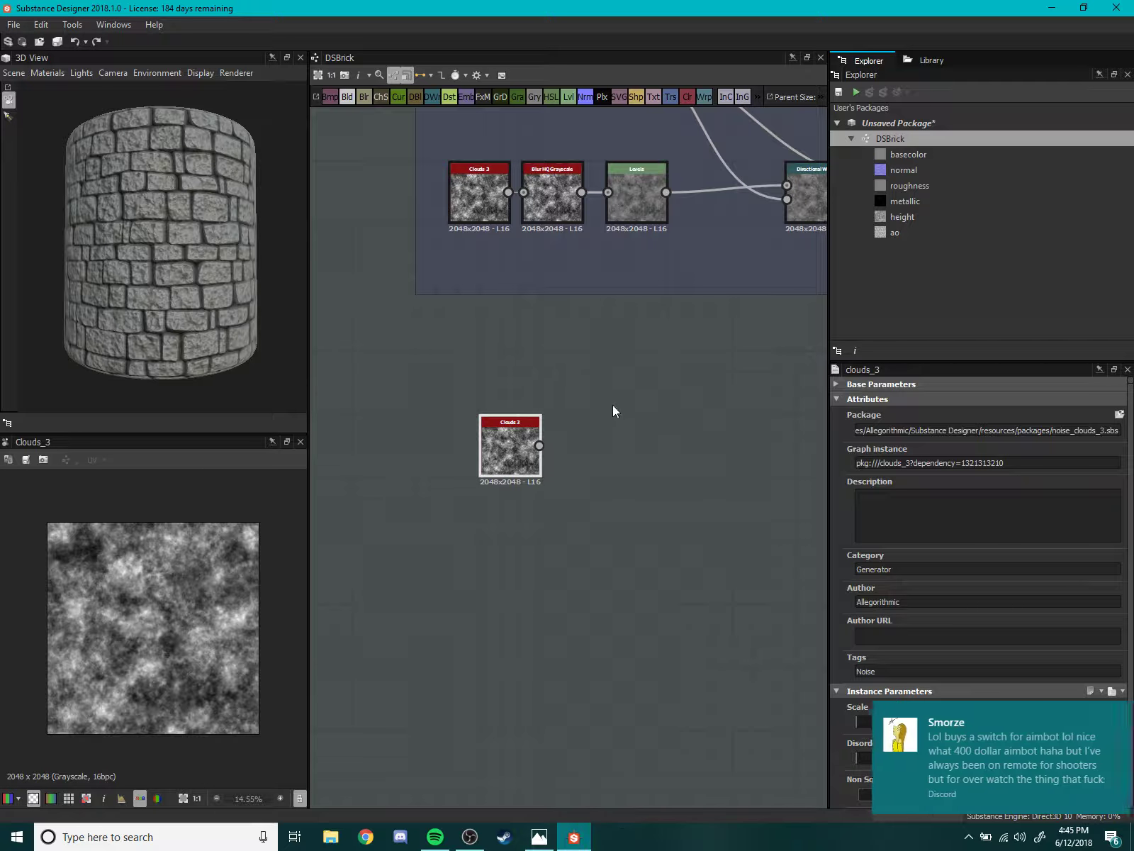
drag(575, 487, 489, 552)
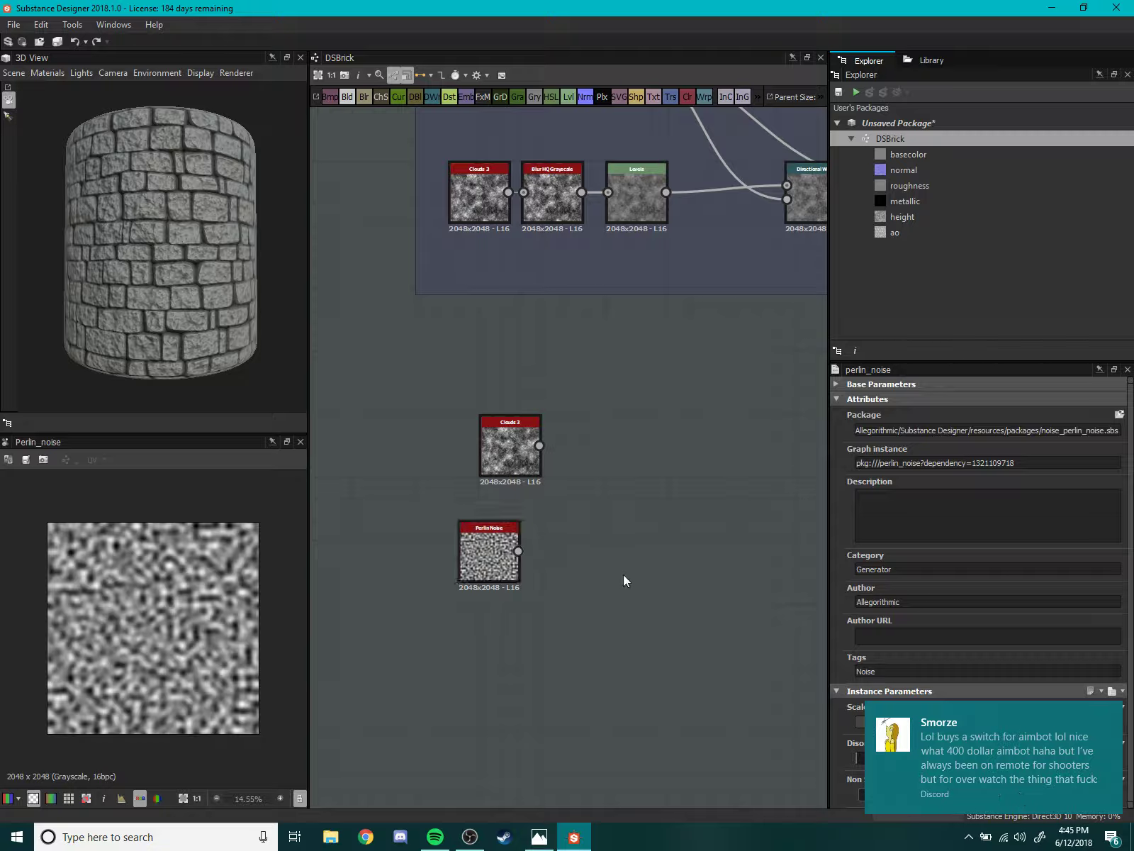
- Arrange the Perlin Noise and Clouds 3 nodes together in view
scroll(603, 589, up, 3)
drag(434, 571, 521, 524)
scroll(539, 567, down, 1)
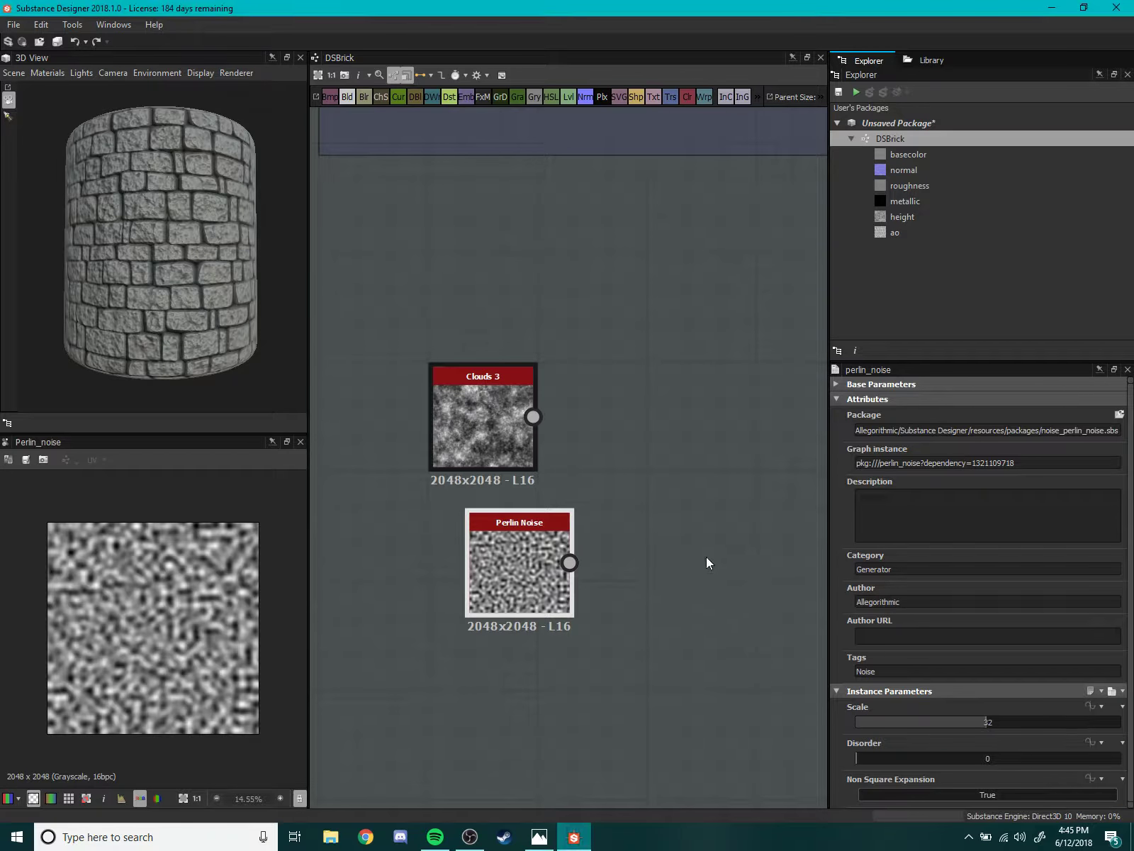
middle_drag(706, 558, 737, 502)
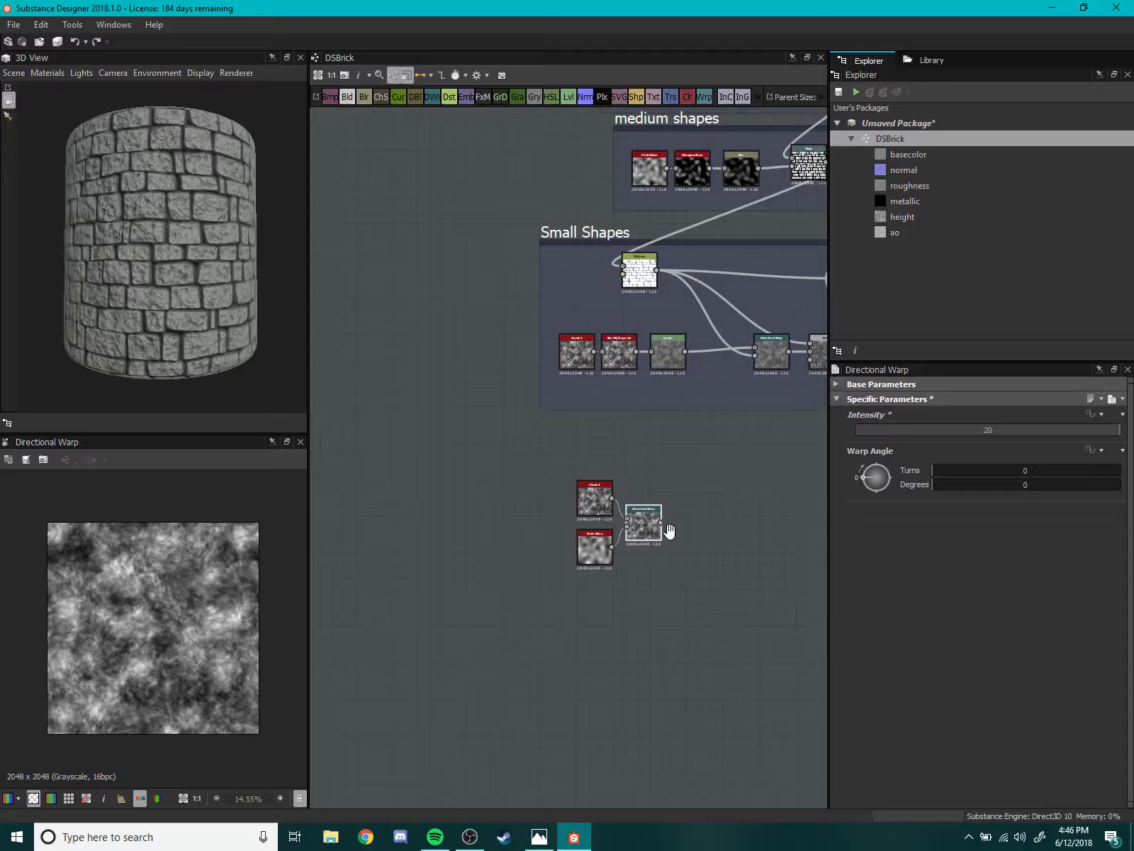
scroll(660, 536, up, 2)
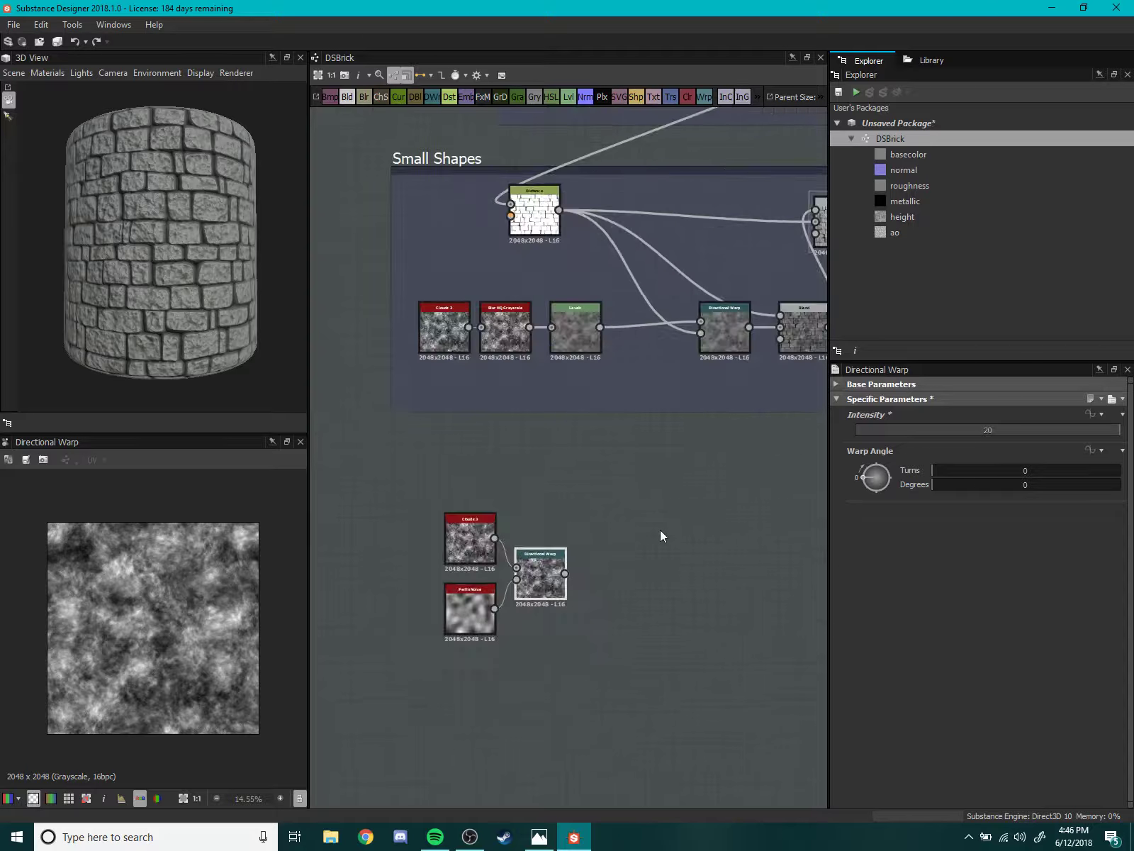
scroll(592, 531, down, 1)
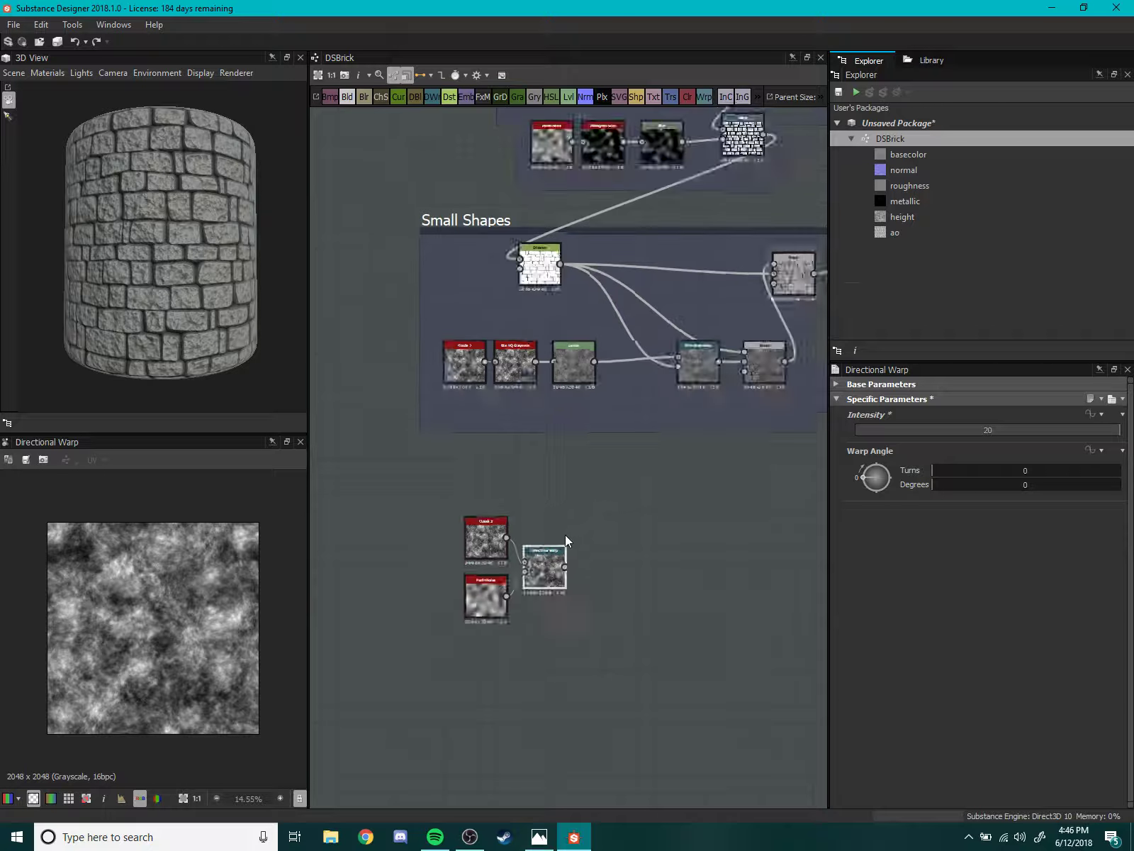
scroll(566, 535, up, 2)
- Raise the Directional Warp intensity from 20 to 25.59
click(474, 572)
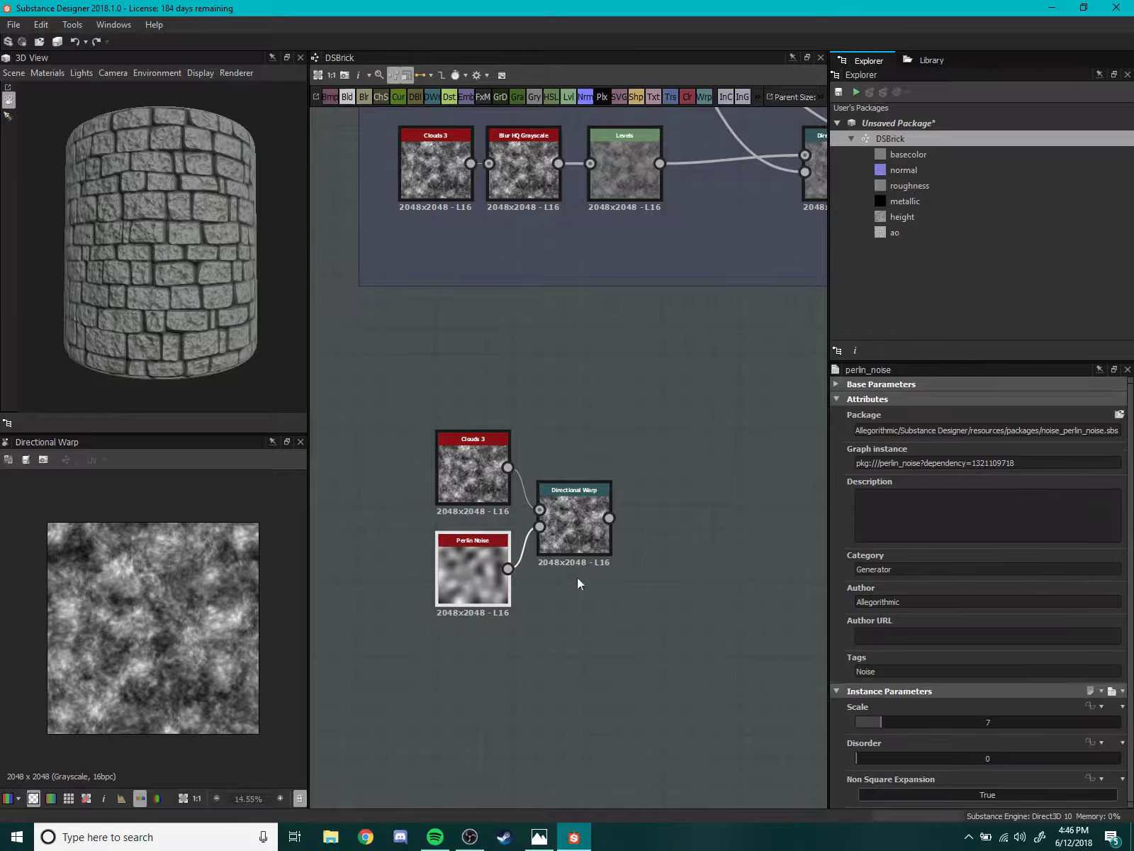
click(572, 524)
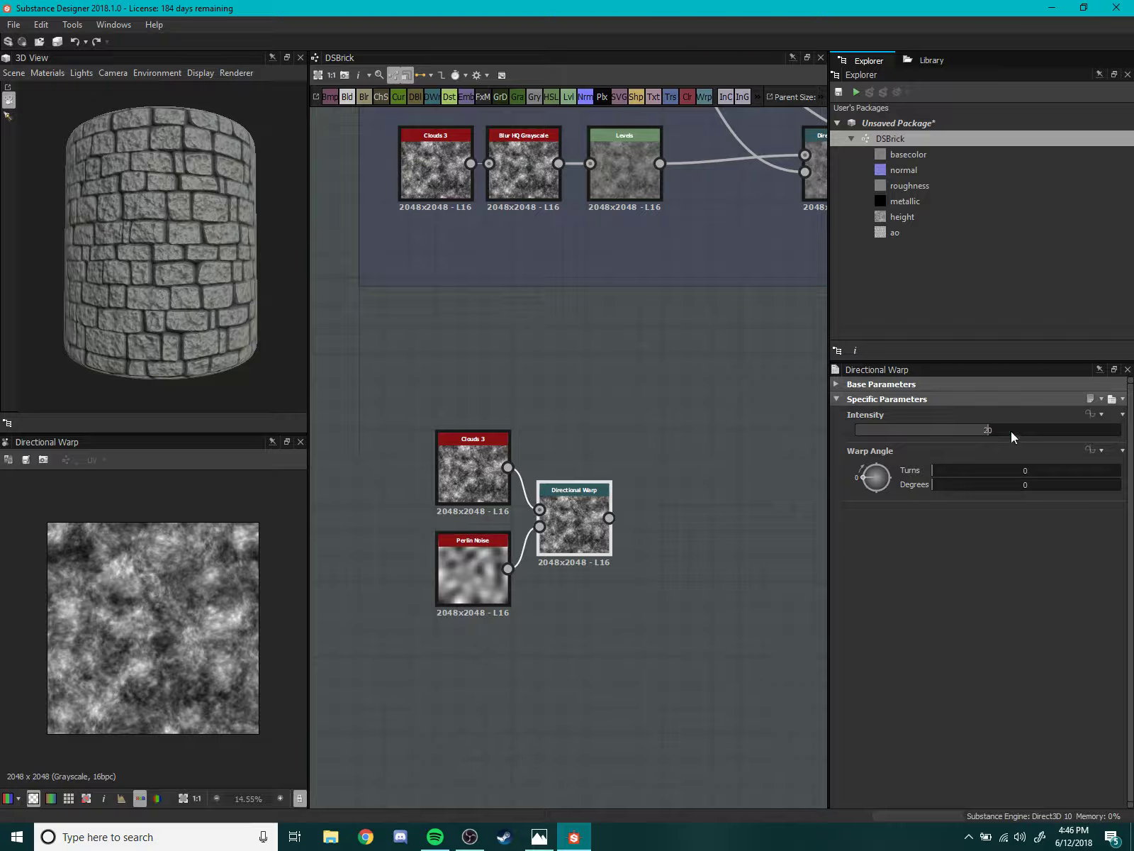
drag(1011, 431, 1026, 451)
scroll(639, 581, up, 3)
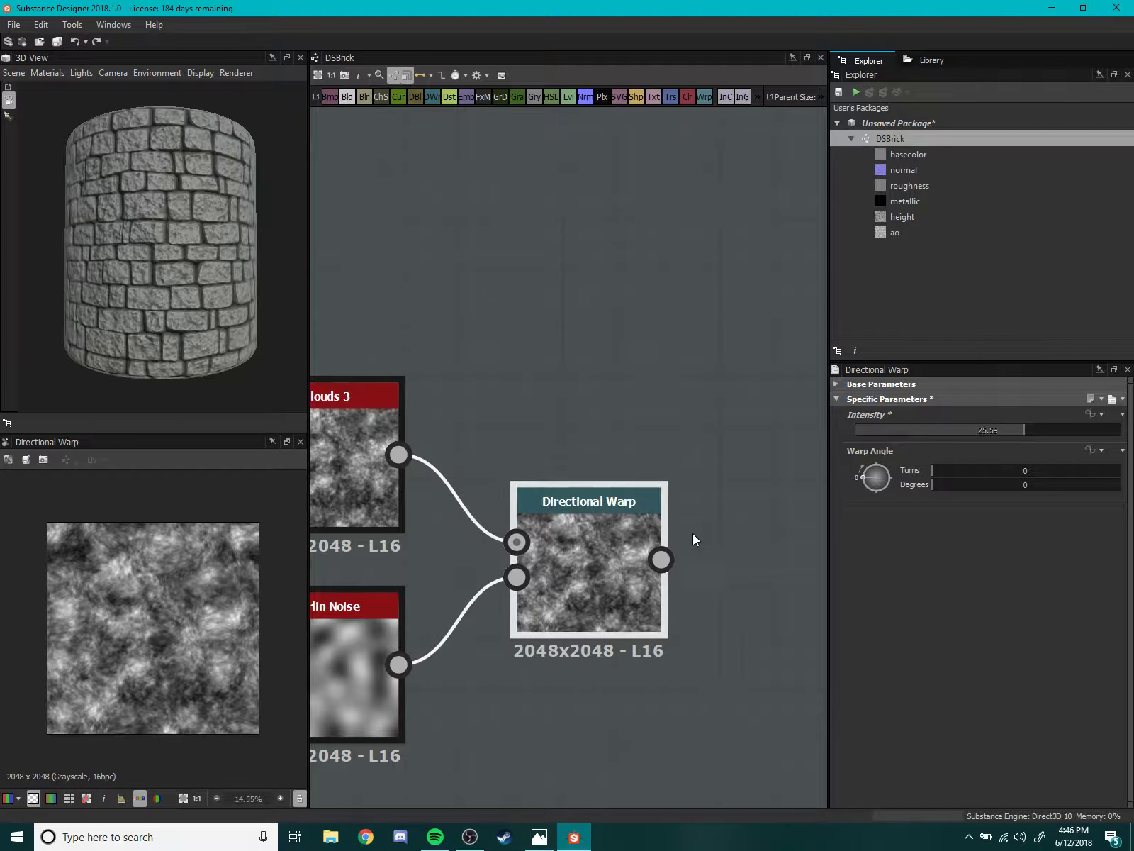
scroll(694, 534, down, 3)
scroll(621, 558, down, 3)
scroll(603, 504, down, 3)
scroll(553, 553, up, 2)
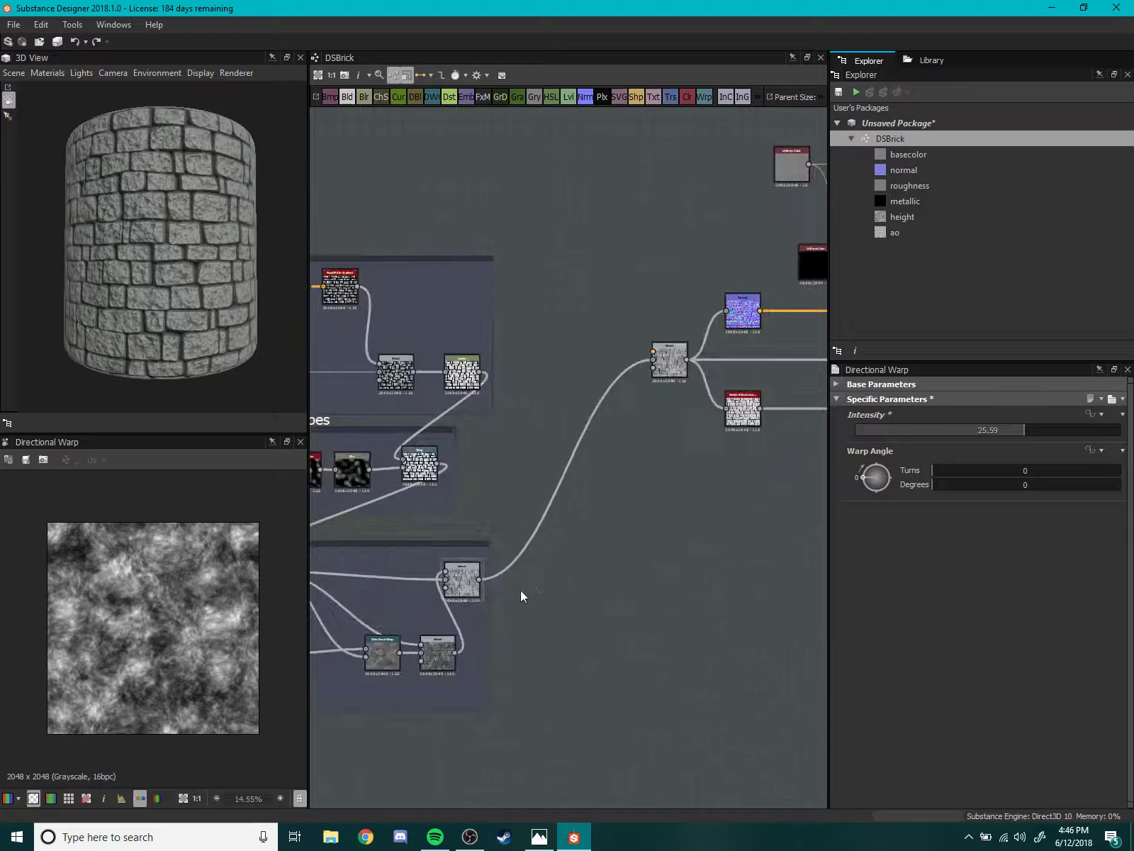
scroll(672, 475, up, 2)
- Add a Normal node via the 'norm' search and position it near the stone Blend
scroll(666, 435, up, 2)
right_click(674, 544)
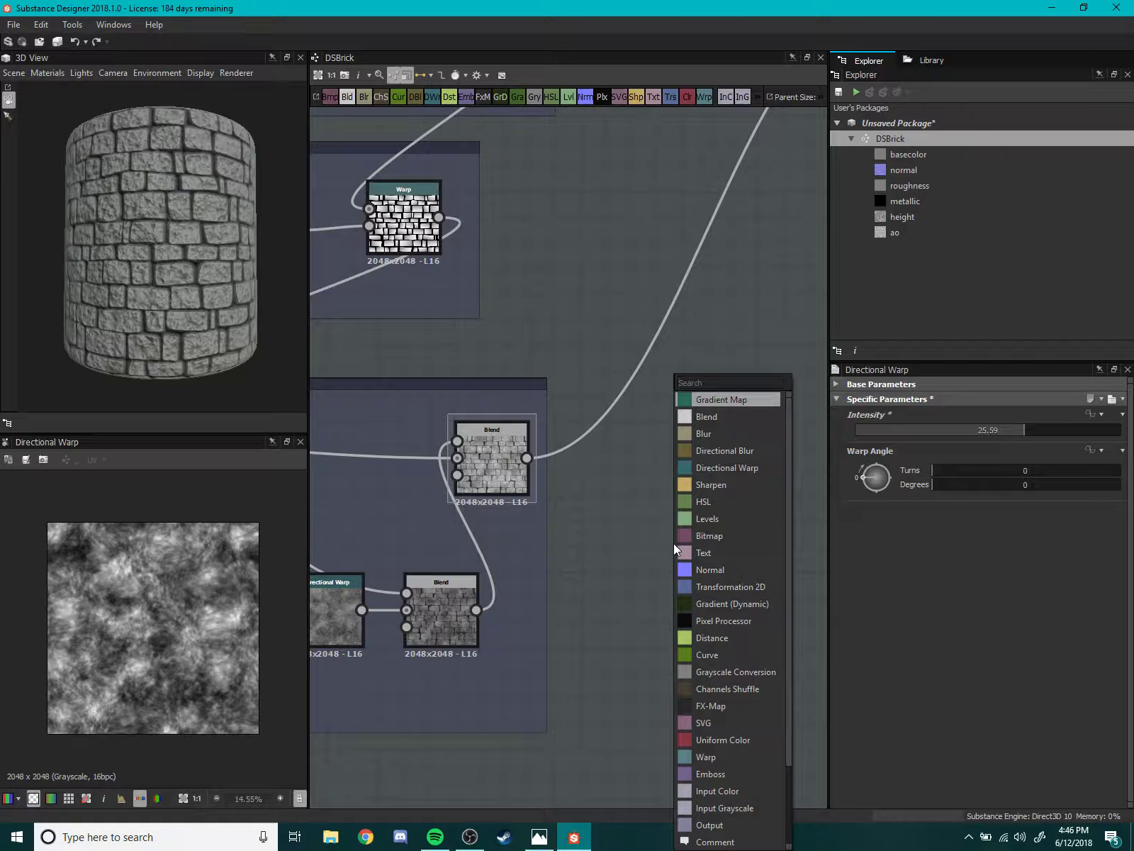
text(norm)
key(Return)
scroll(673, 543, up, 1)
drag(673, 544, 706, 474)
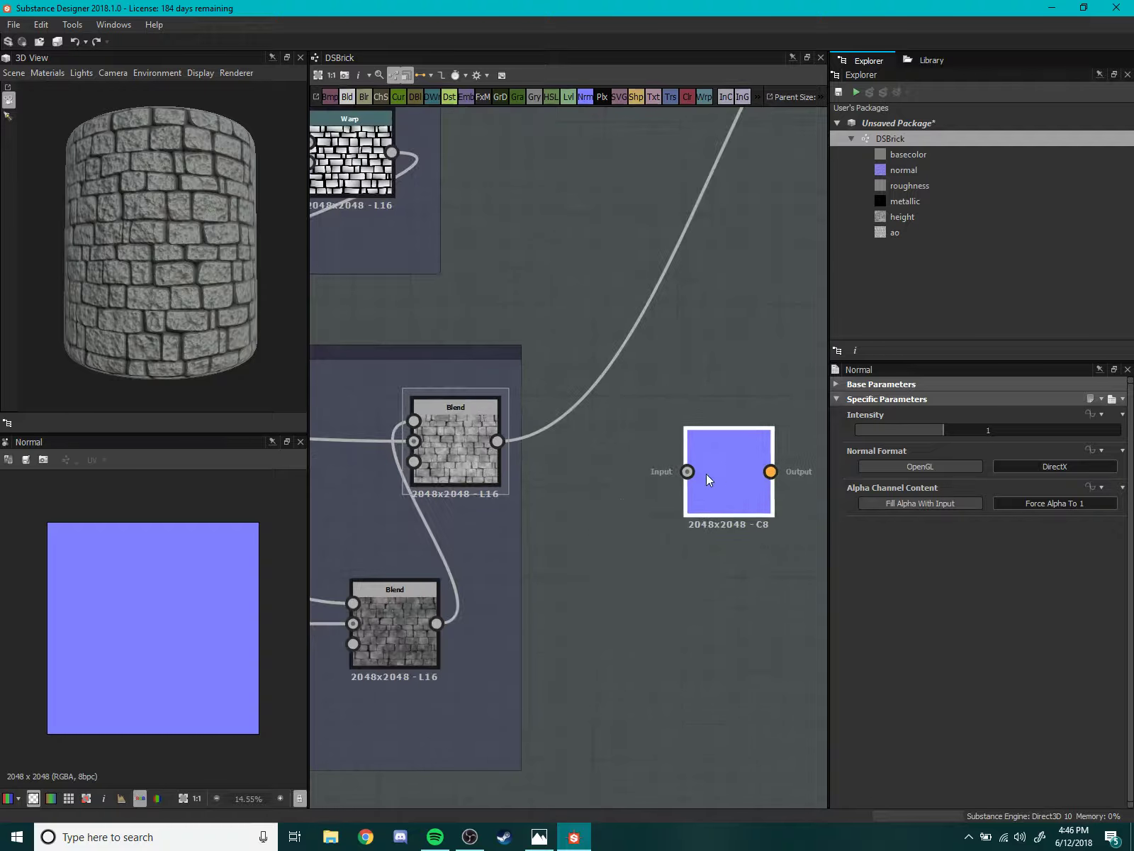
scroll(674, 510, down, 3)
scroll(734, 530, up, 3)
drag(733, 530, 679, 454)
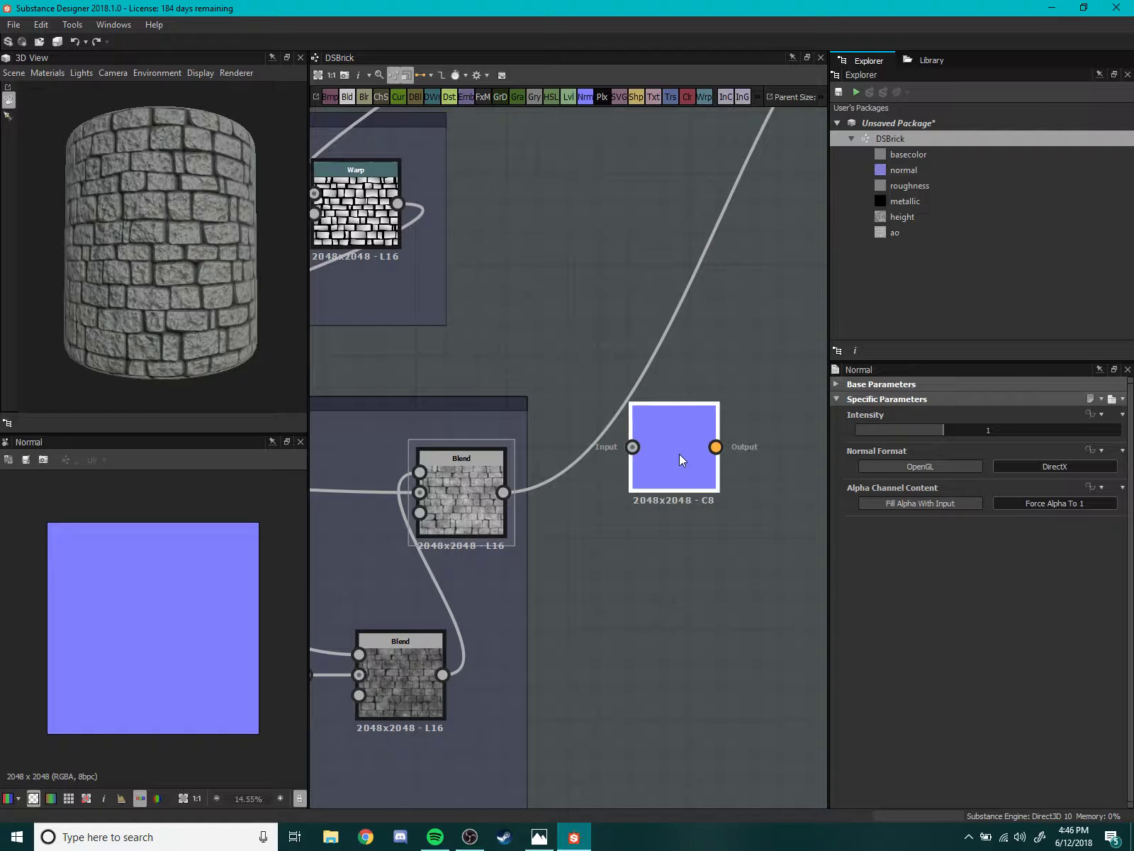
scroll(679, 459, down, 3)
scroll(636, 517, up, 3)
scroll(580, 490, down, 2)
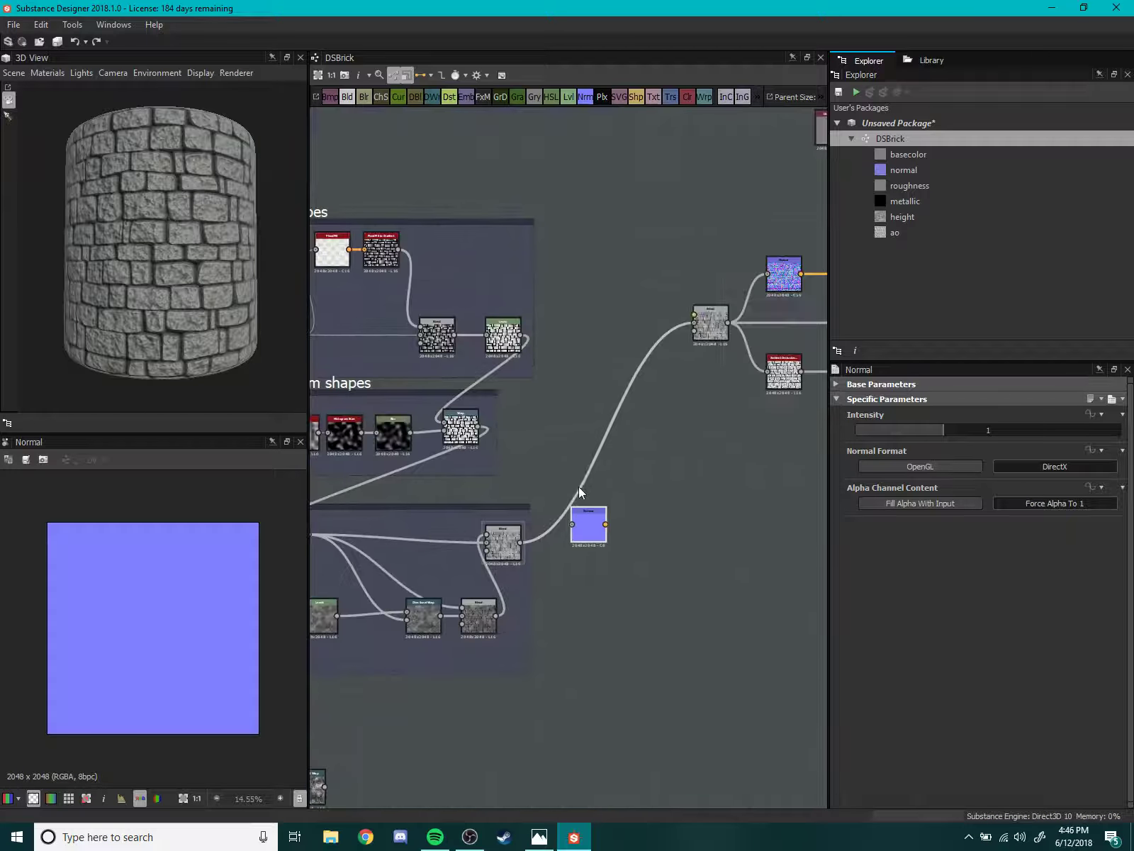
scroll(579, 491, up, 3)
- Connect the stone Blend output into the Normal node's input
middle_drag(581, 511, 645, 506)
drag(627, 525, 679, 529)
mouse_move(488, 512)
mouse_down()
mouse_move(685, 550)
mouse_move(657, 600)
mouse_up()
scroll(190, 615, up, 2)
scroll(178, 611, down, 1)
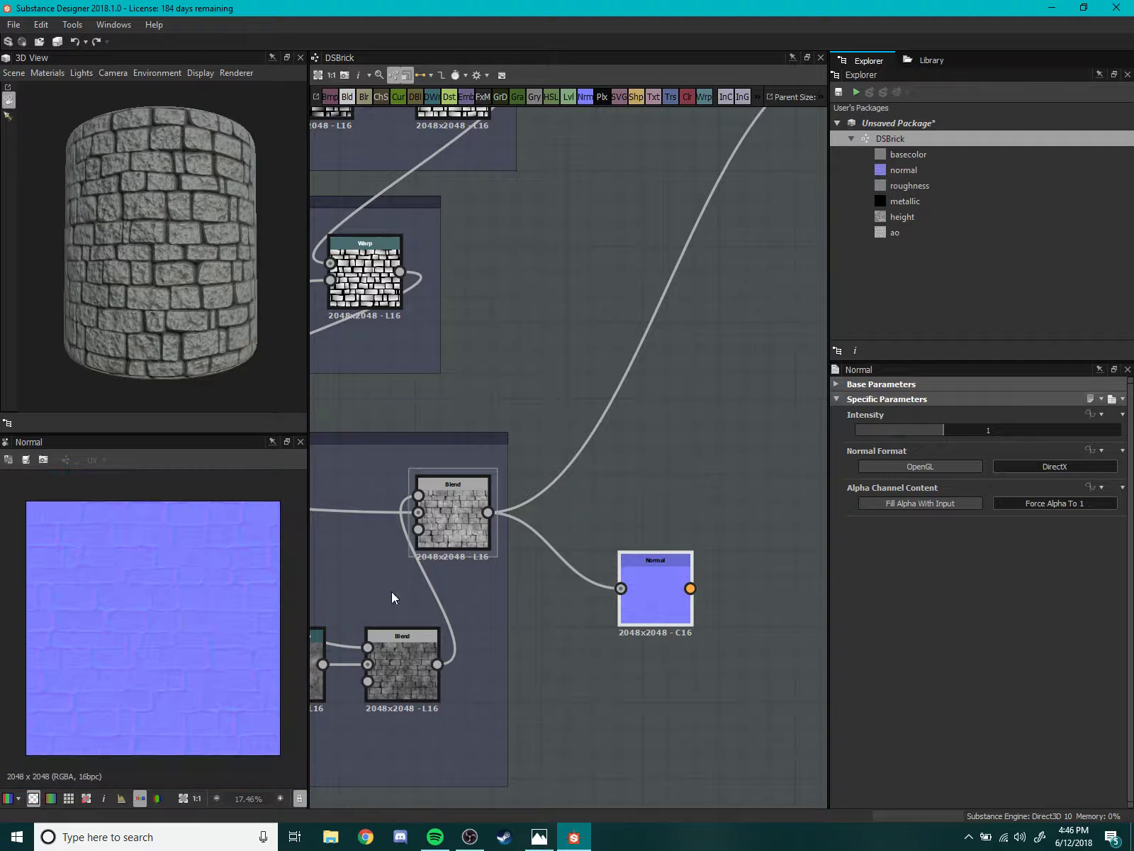
- Set the Normal node's Intensity to 25
double_click(989, 430)
text(25)
key(Return)
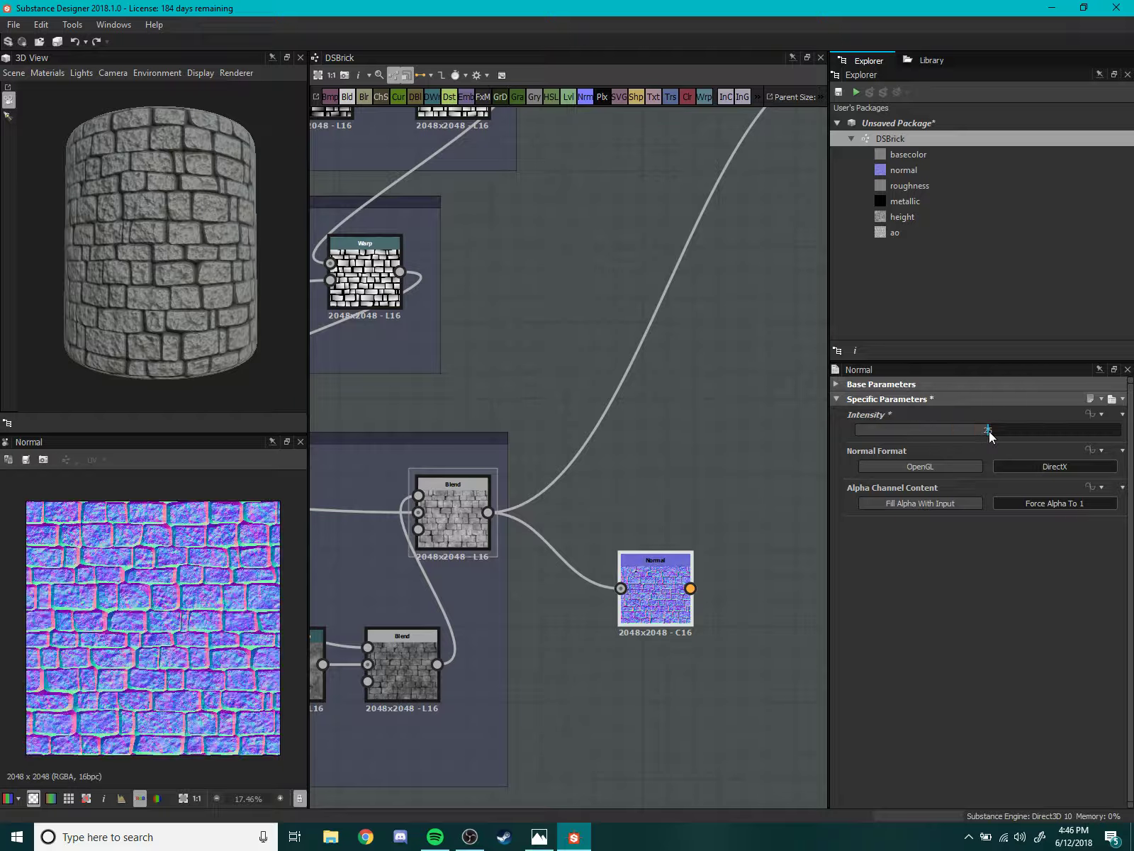
scroll(93, 608, up, 2)
scroll(158, 641, down, 2)
scroll(158, 641, down, 2)
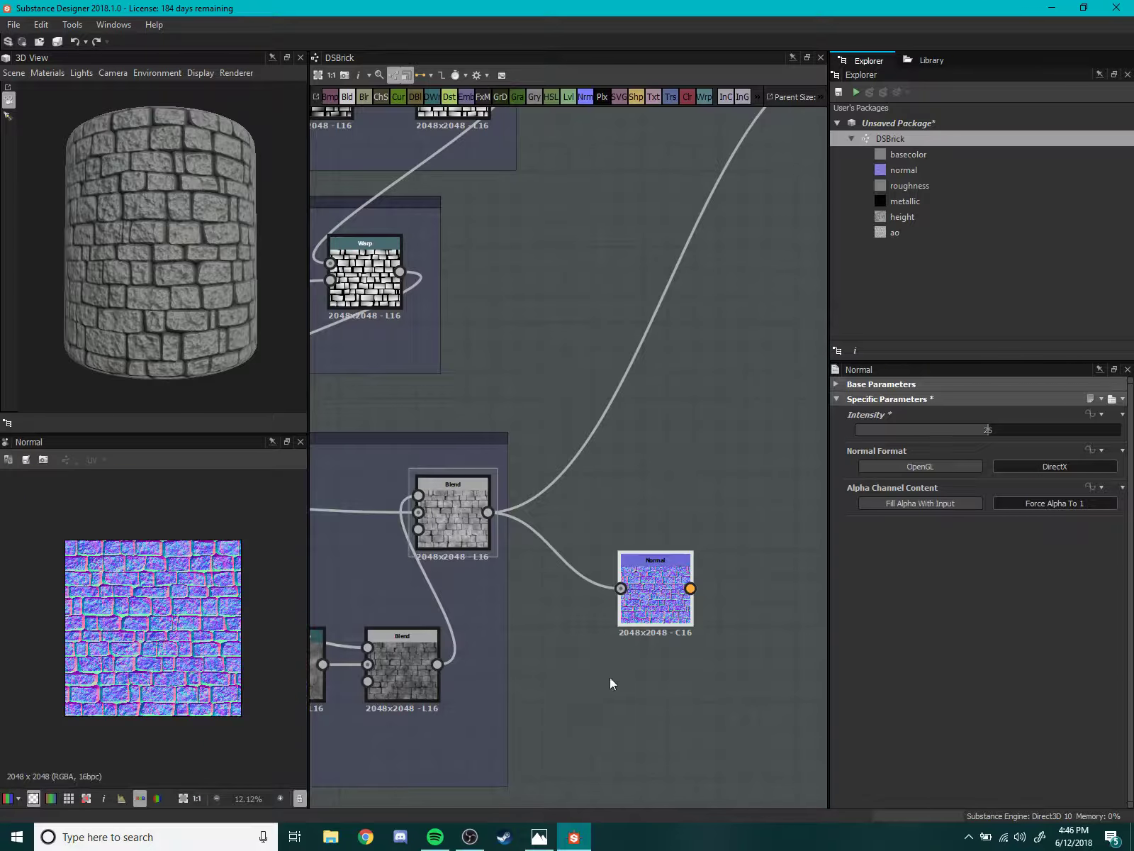
scroll(656, 592, up, 5)
scroll(579, 572, down, 5)
drag(633, 487, 659, 488)
- Add a Curvature Smooth node fed by the Normal output
middle_drag(762, 587, 680, 609)
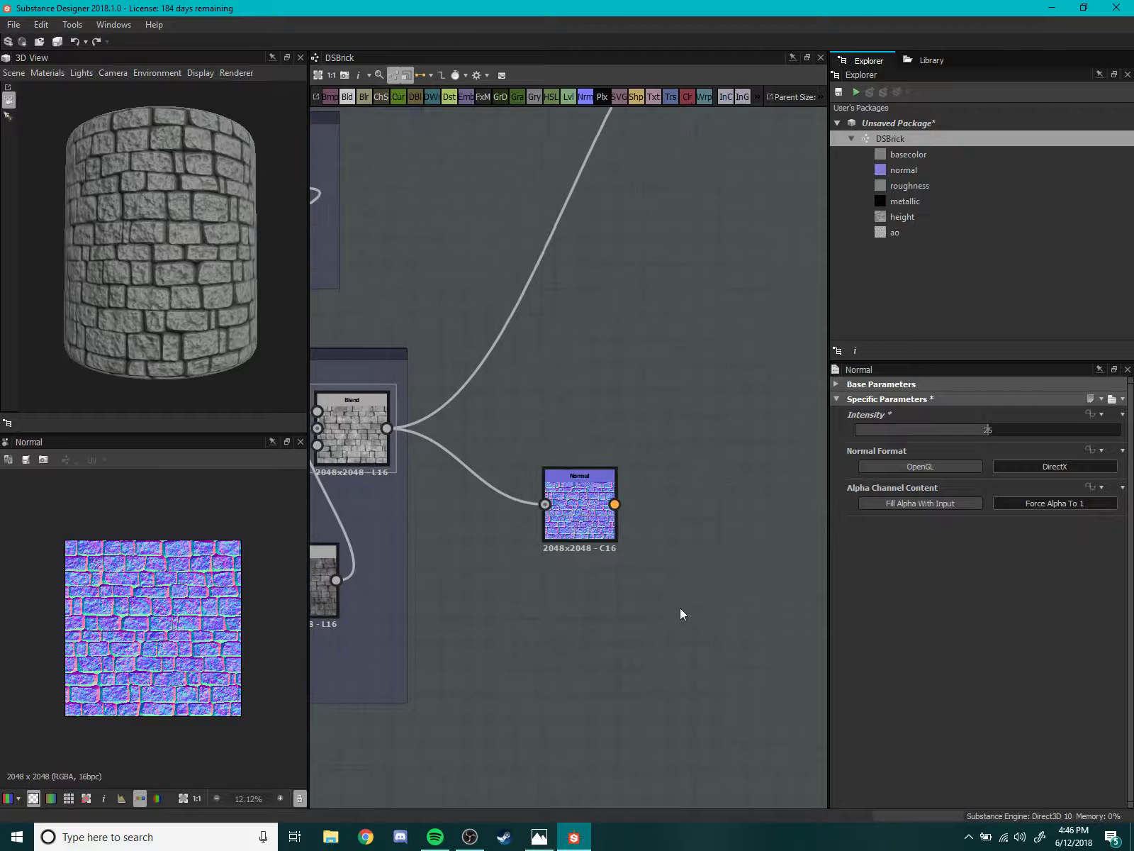
key(space)
text(curve)
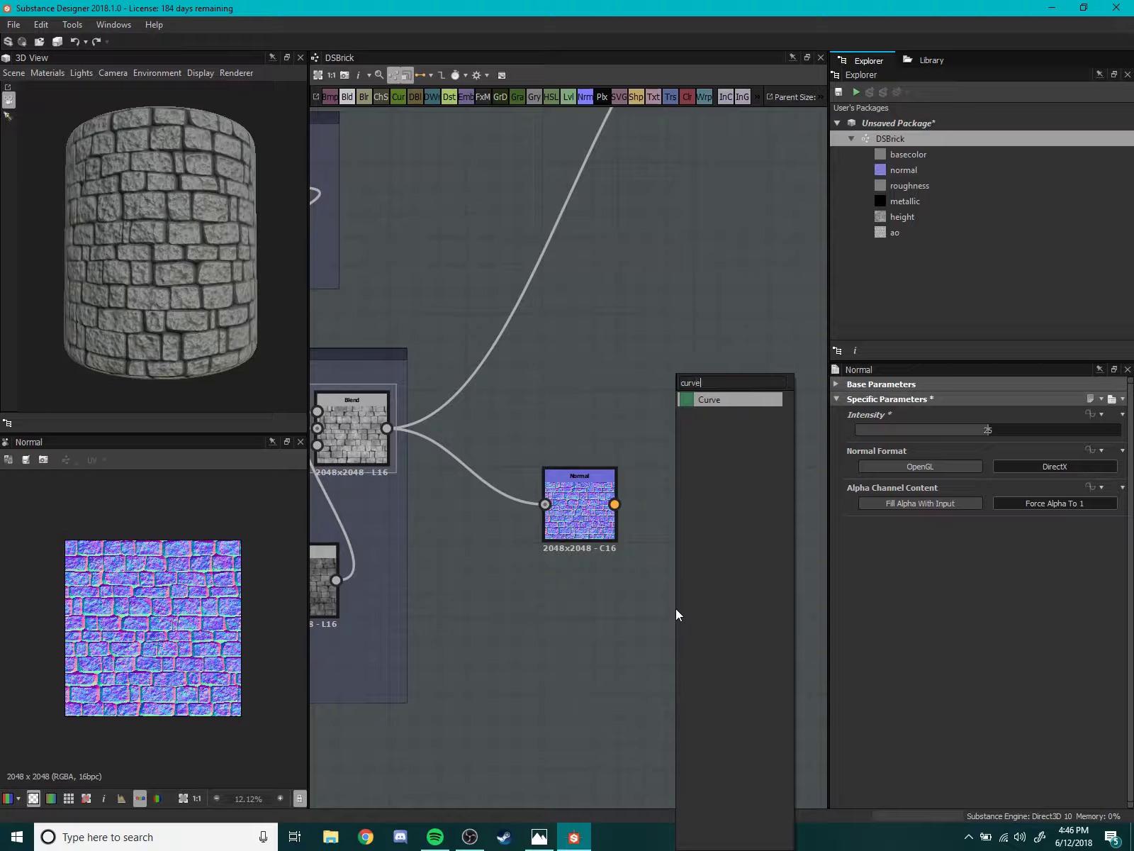
key(BackSpace)
key(Down)
key(Down)
key(Return)
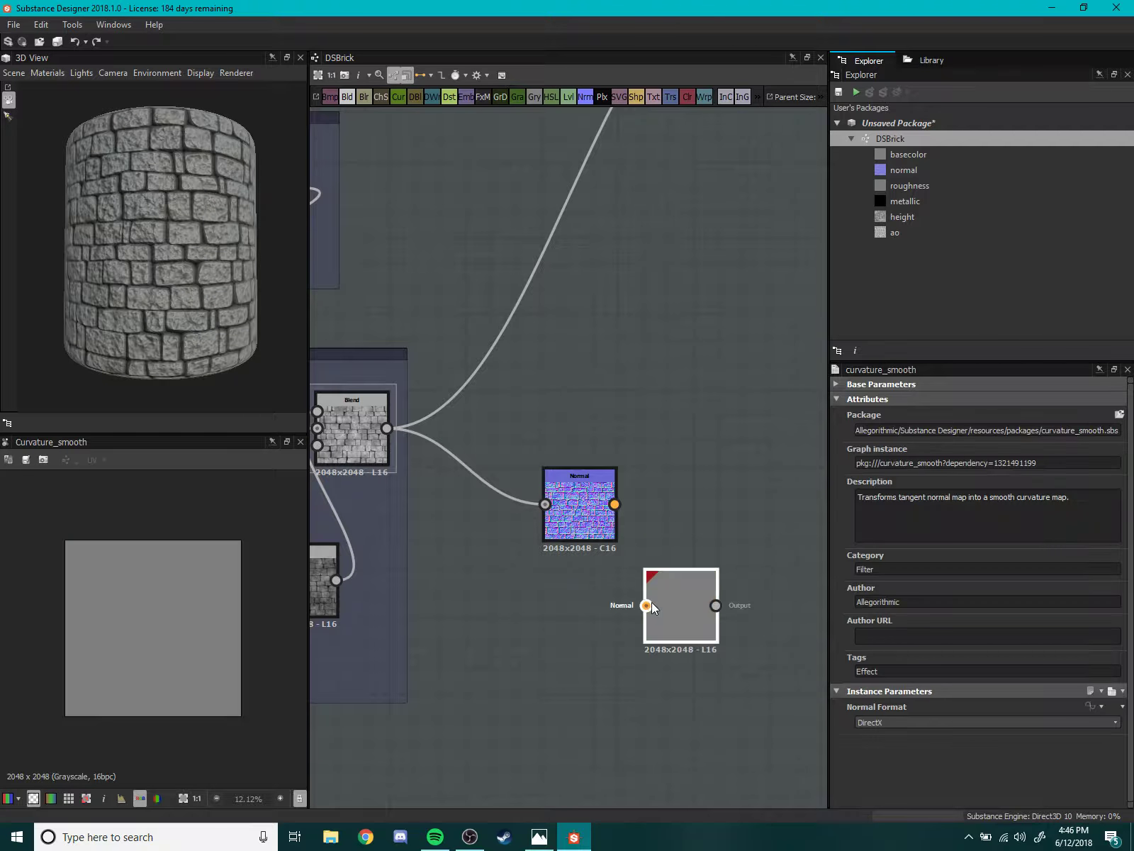
scroll(650, 602, up, 2)
drag(586, 429, 641, 600)
- Tuck Curvature Smooth beneath the Normal node and start searching for Invert Grayscale
drag(707, 630, 590, 655)
scroll(165, 609, up, 5)
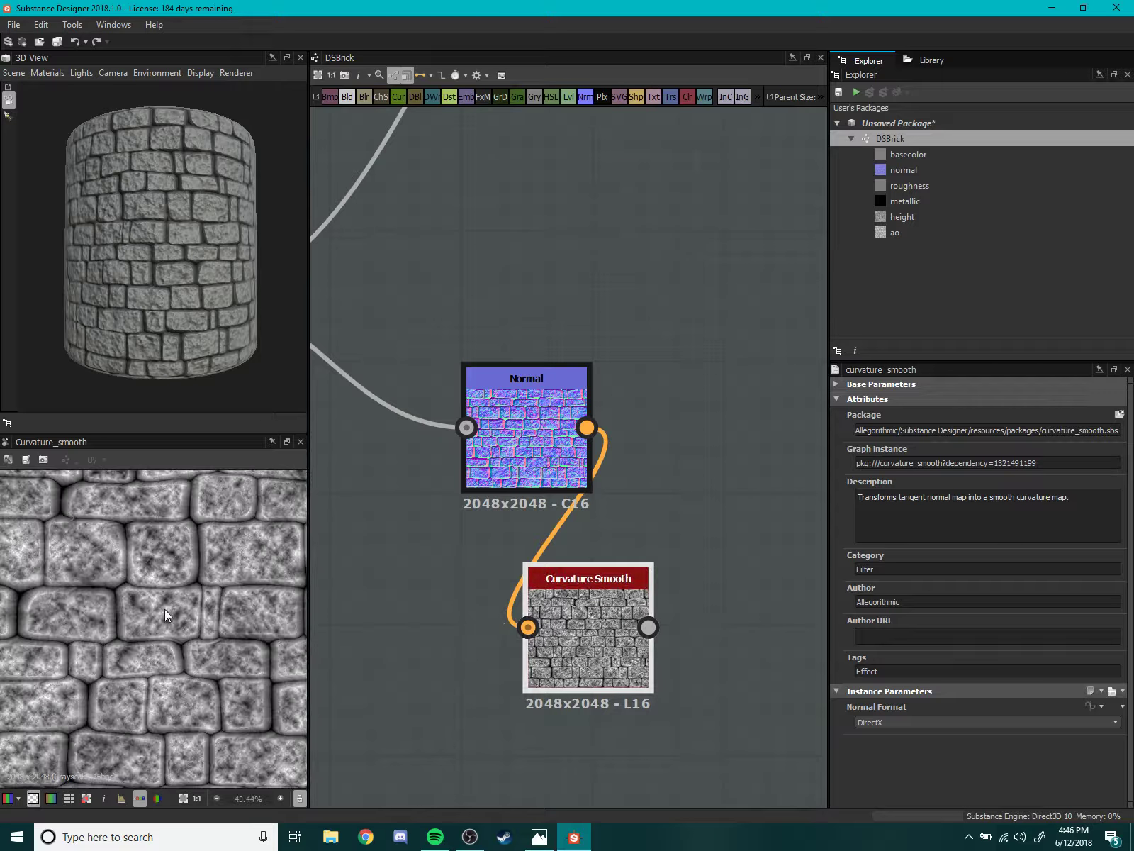
scroll(111, 600, down, 5)
scroll(136, 617, up, 3)
scroll(136, 616, up, 3)
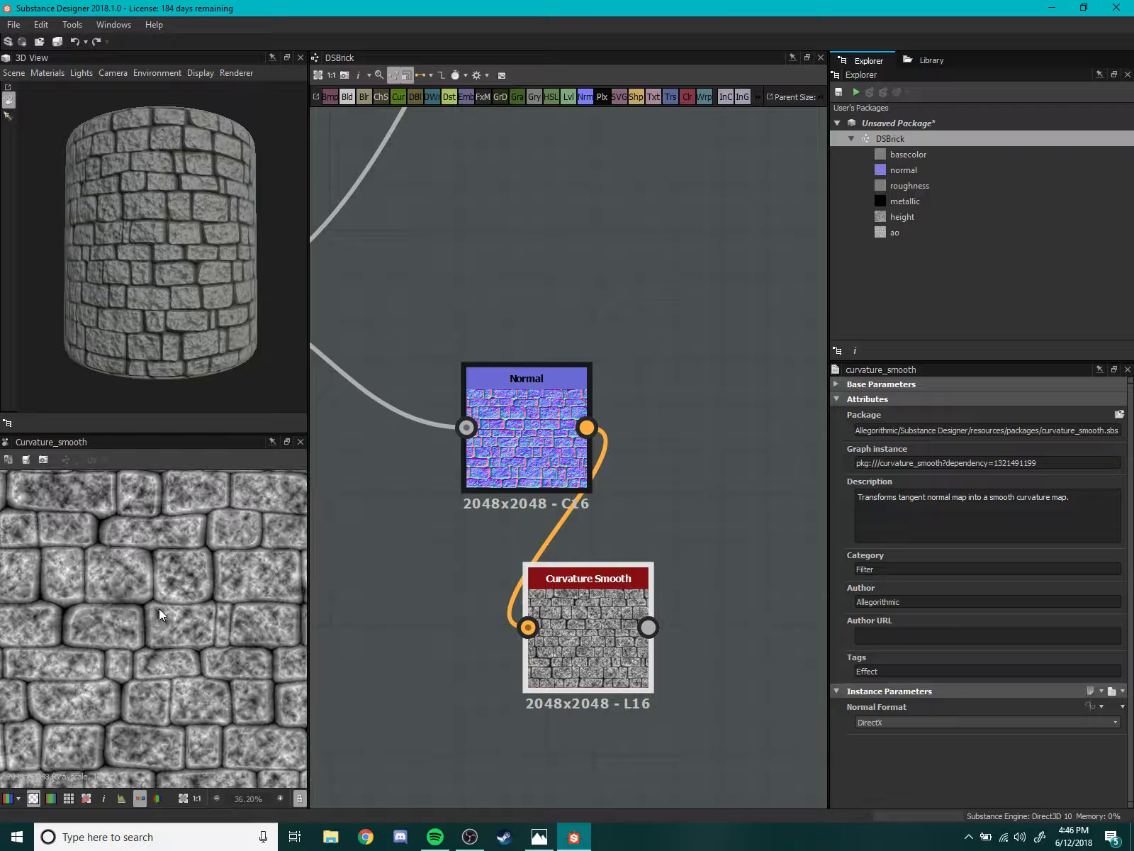
middle_drag(610, 620, 604, 597)
drag(604, 598, 548, 565)
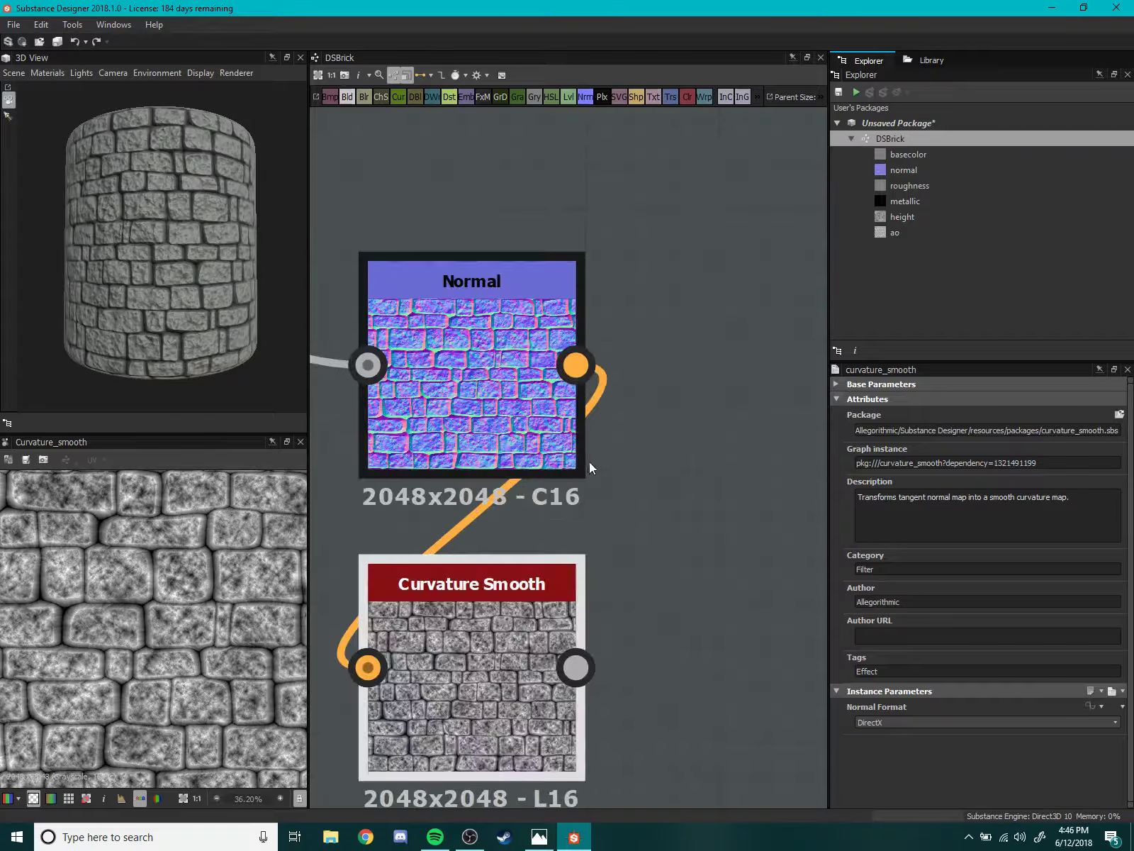
scroll(589, 462, down, 3)
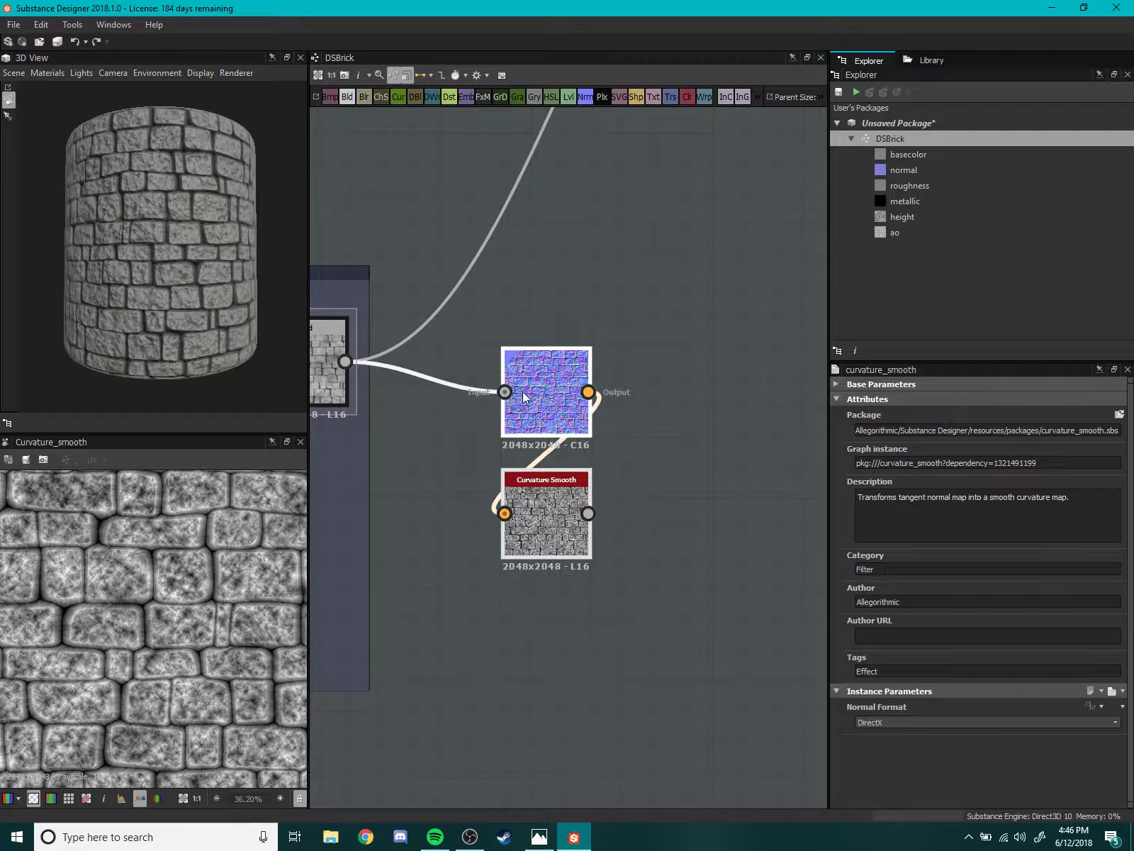
scroll(631, 517, down, 3)
scroll(581, 448, up, 3)
key(space)
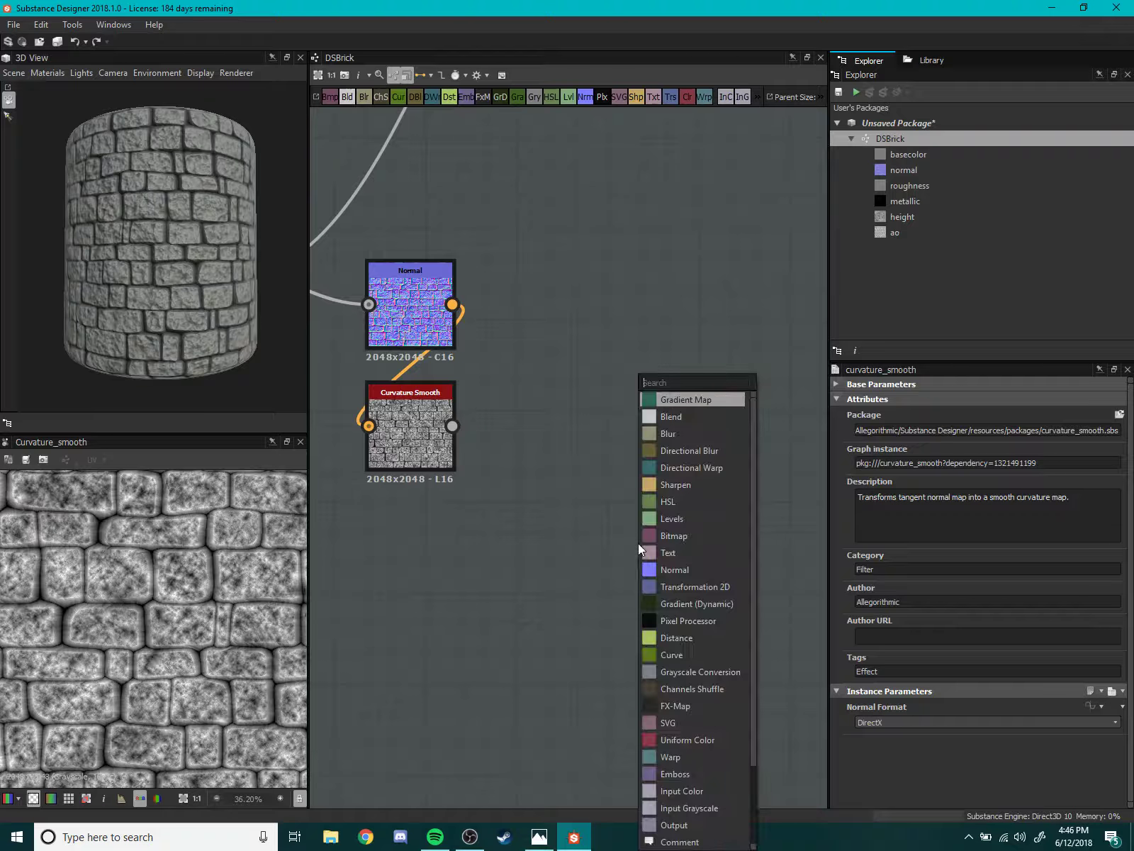
- Add an Invert Grayscale node fed by Curvature Smooth, placed to the right
text(invert)
key(Down)
key(Return)
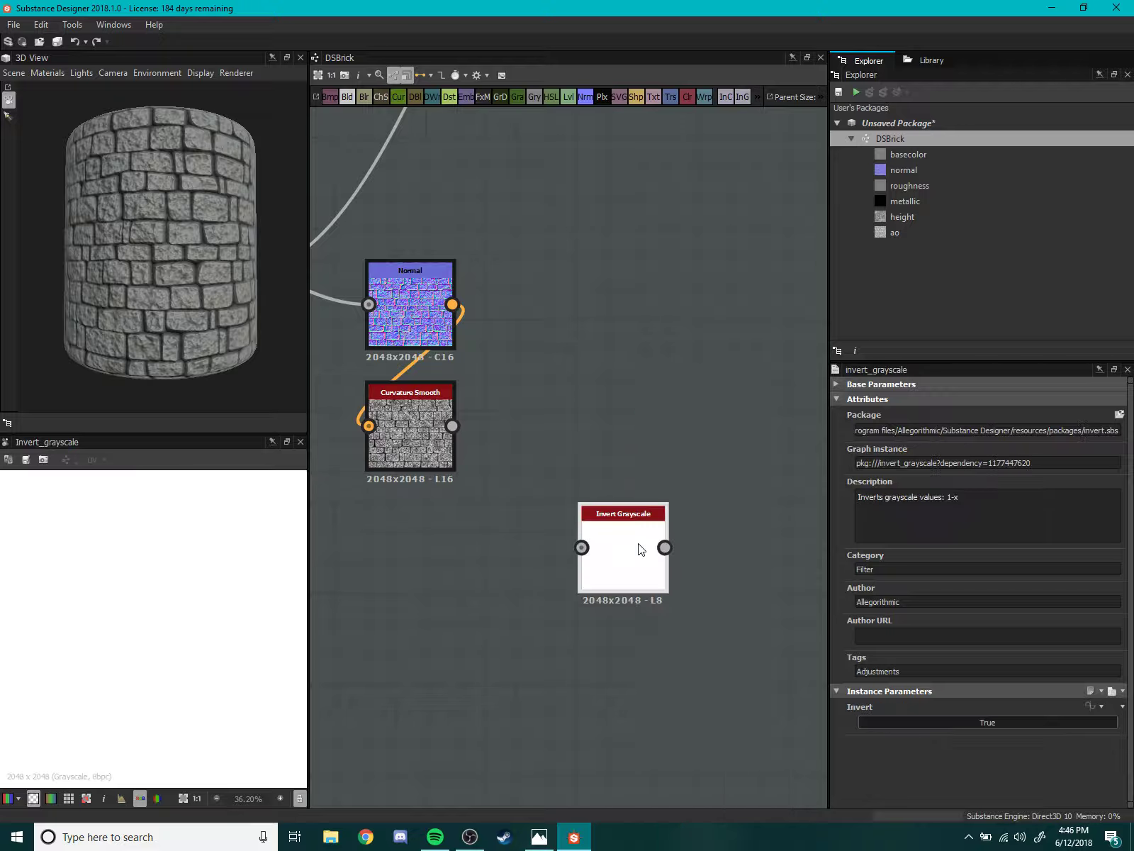
drag(638, 547, 597, 431)
drag(452, 426, 547, 456)
drag(616, 466, 558, 497)
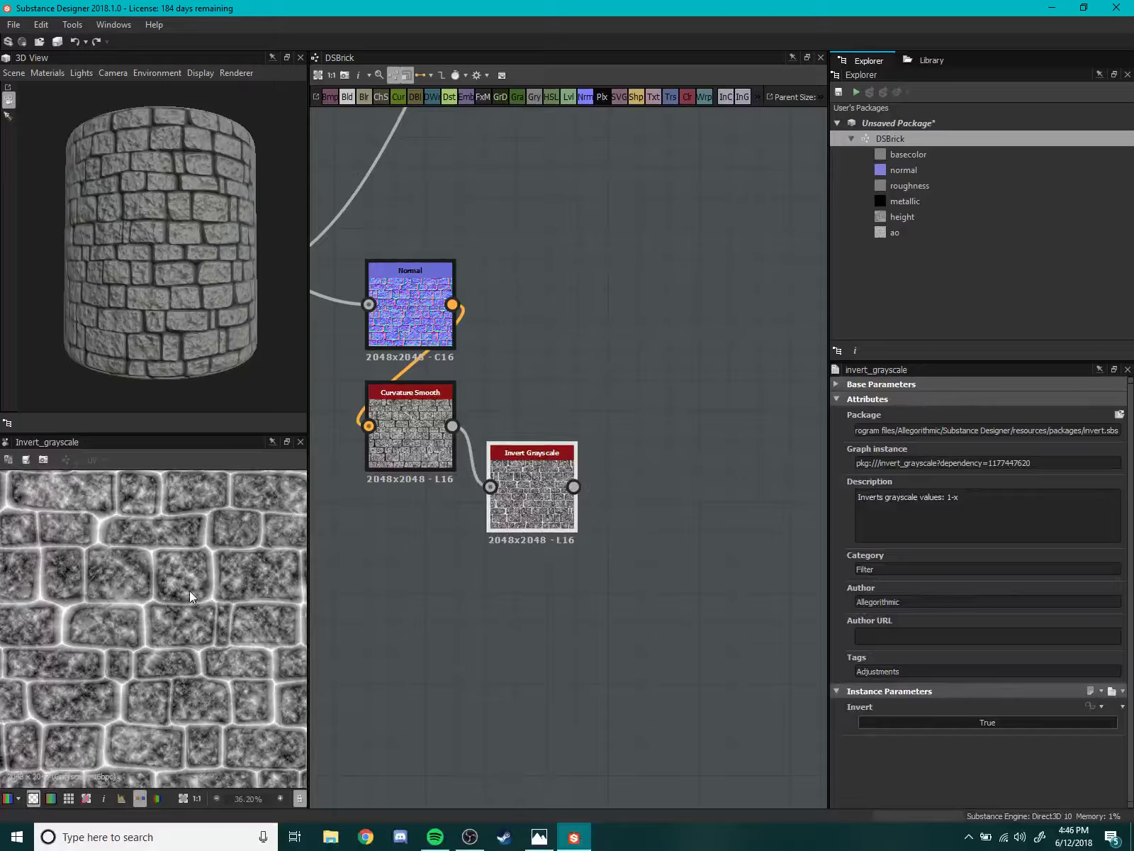
scroll(190, 590, up, 4)
scroll(192, 601, down, 2)
middle_drag(489, 614, 557, 620)
drag(634, 468, 771, 435)
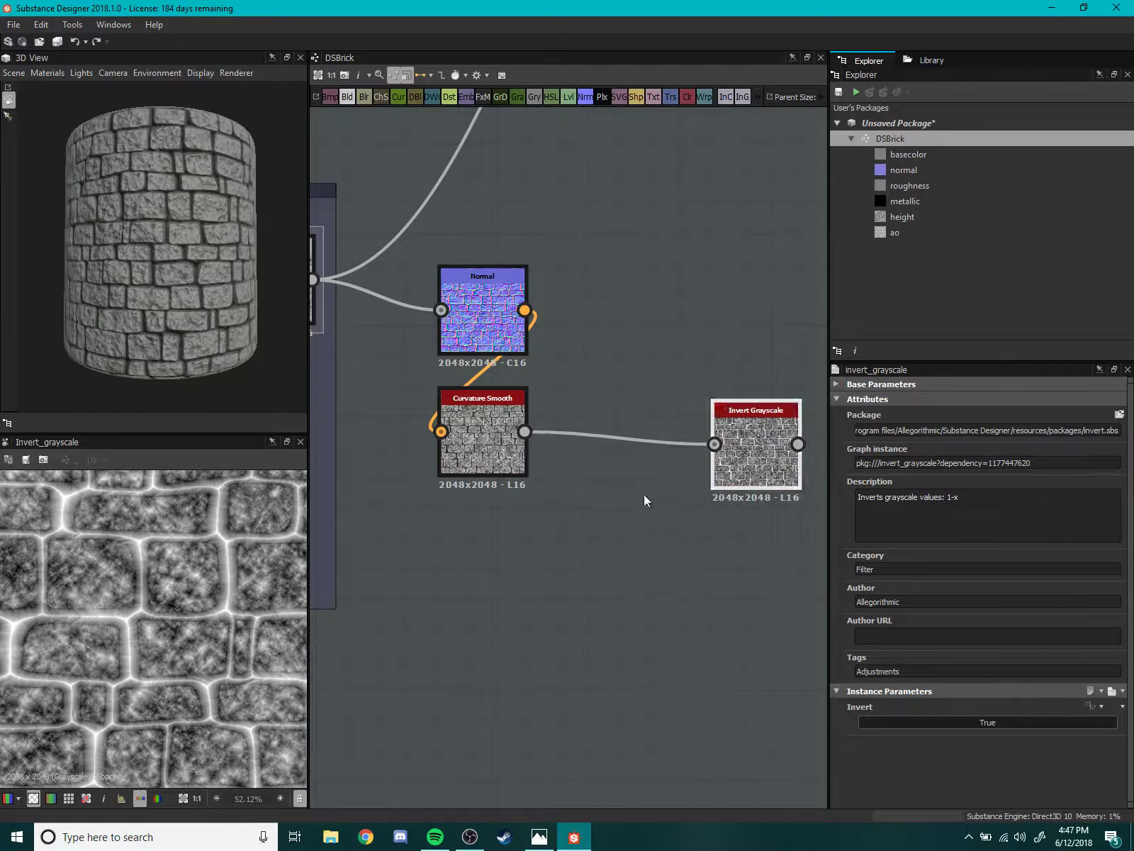
- Add a Levels node fed by Curvature Smooth and brighten its midtones
key(space)
text(level)
key(Return)
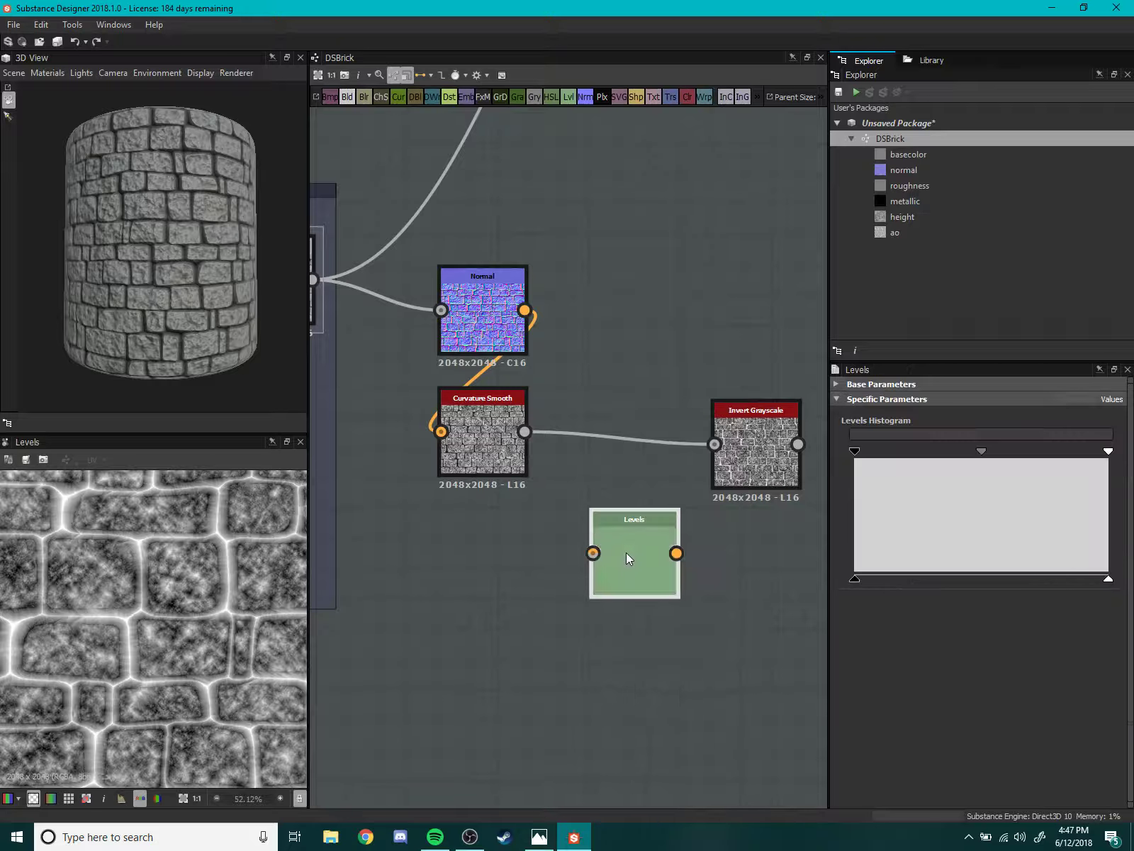
drag(625, 552, 625, 519)
drag(525, 431, 597, 538)
scroll(708, 568, down, 1)
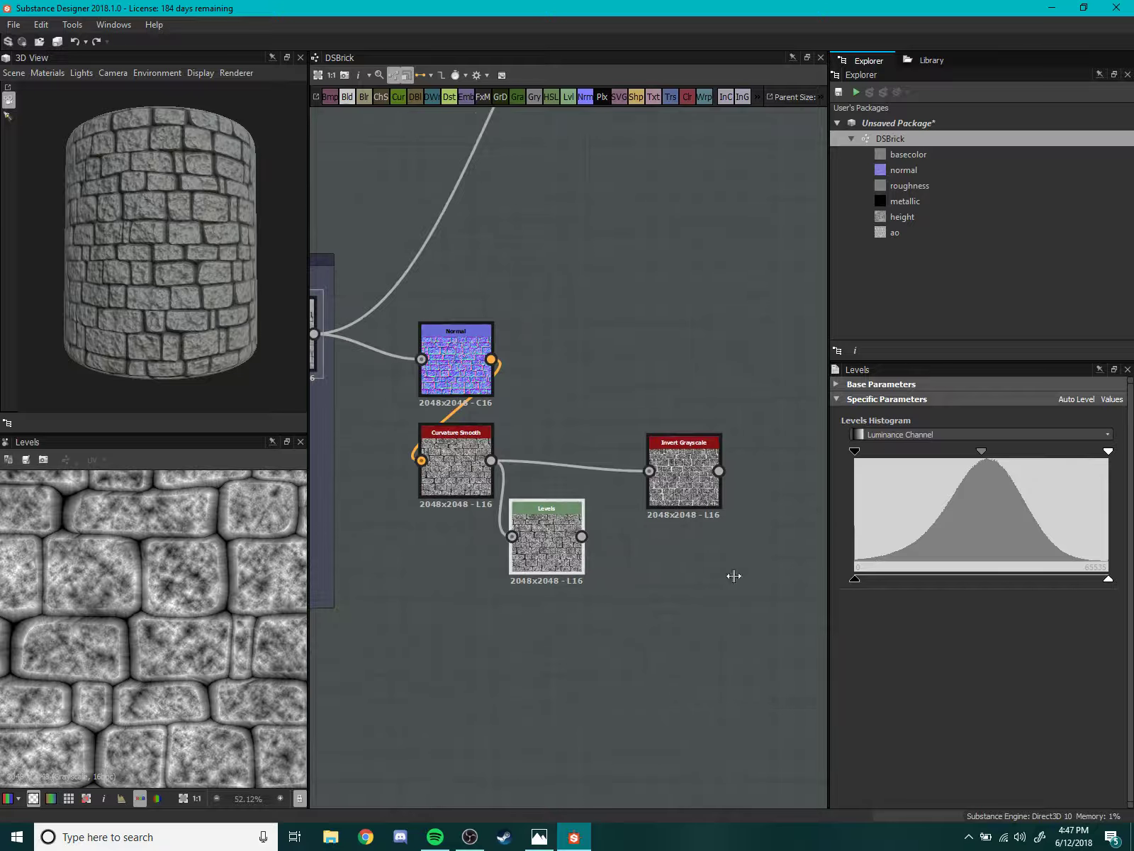
drag(982, 451, 1008, 453)
mouse_move(1111, 459)
mouse_down()
mouse_move(1068, 453)
mouse_move(1119, 455)
mouse_up()
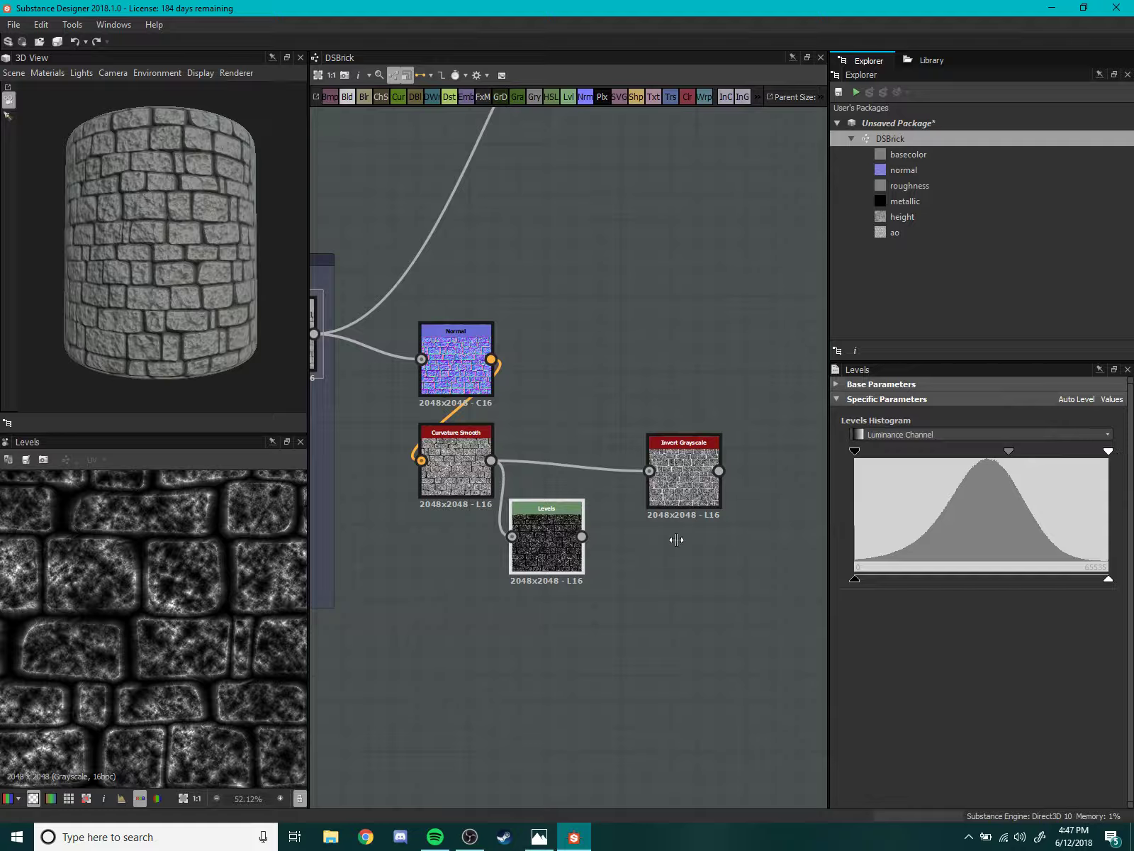
- Route Levels into Invert Grayscale, preview it, and fine-tune the Levels midtone
middle_drag(675, 537, 633, 549)
mouse_move(525, 541)
mouse_down()
mouse_move(562, 540)
mouse_move(631, 487)
mouse_up()
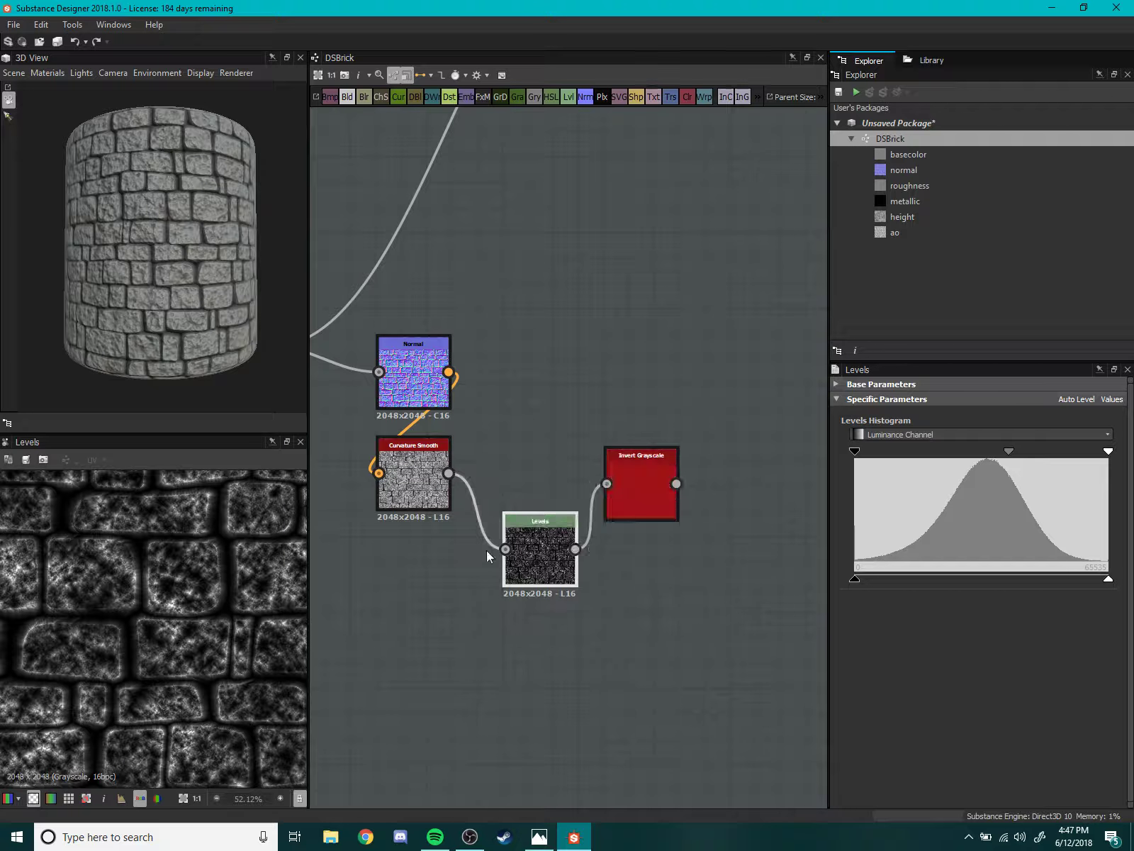
double_click(622, 503)
click(514, 581)
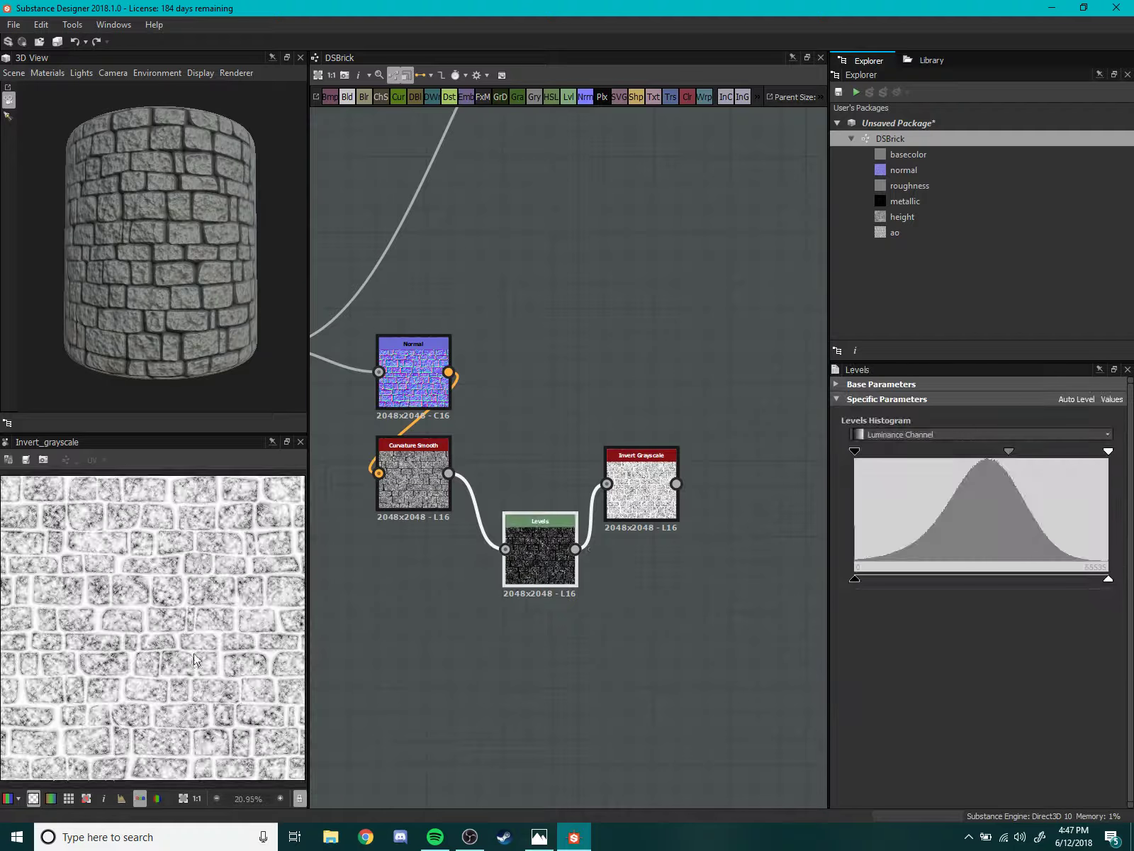
middle_drag(514, 638, 595, 584)
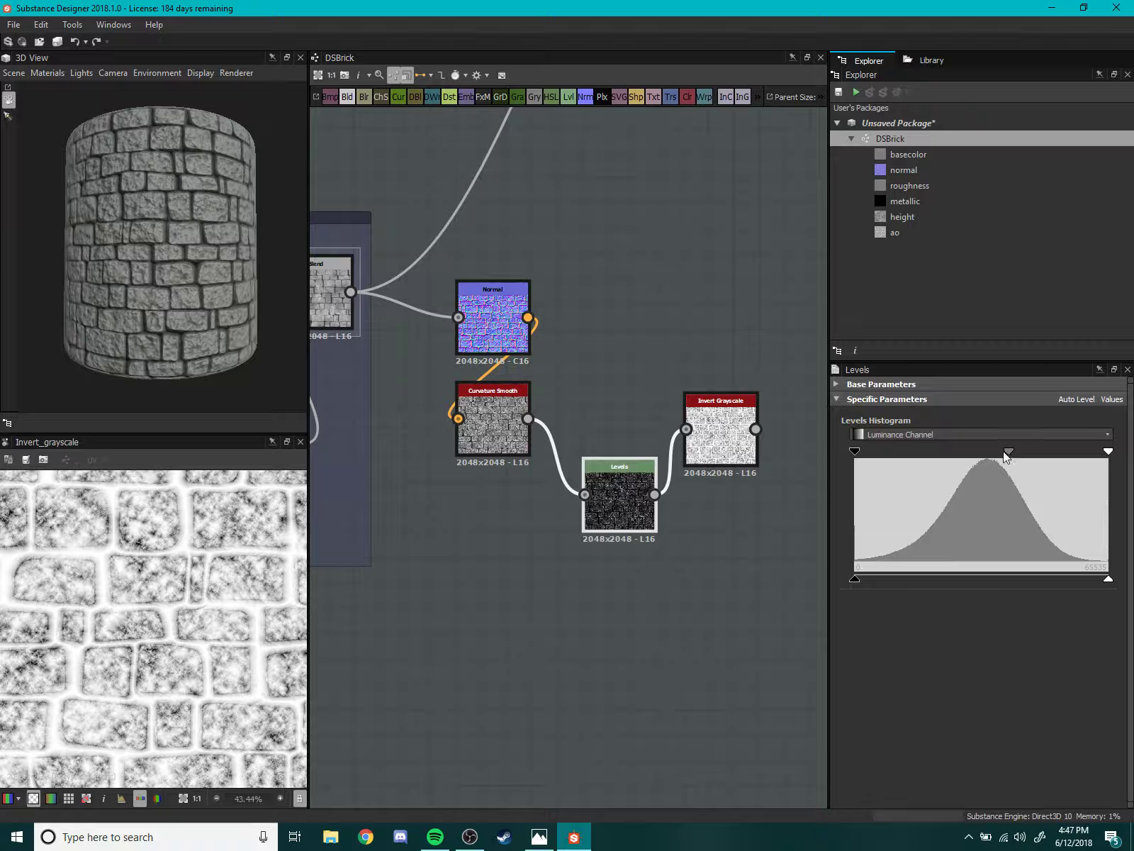
mouse_move(1004, 451)
mouse_down()
mouse_move(987, 452)
mouse_move(1006, 452)
mouse_up()
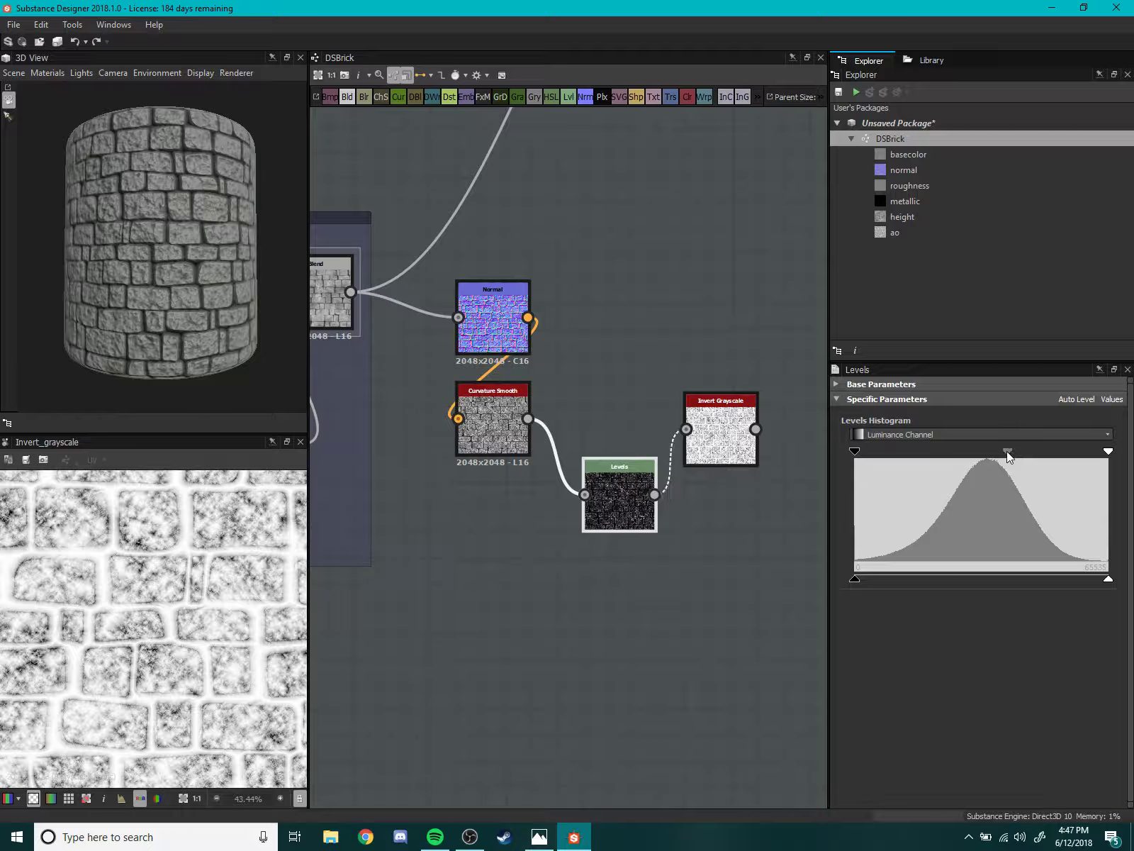
drag(1007, 451, 1004, 452)
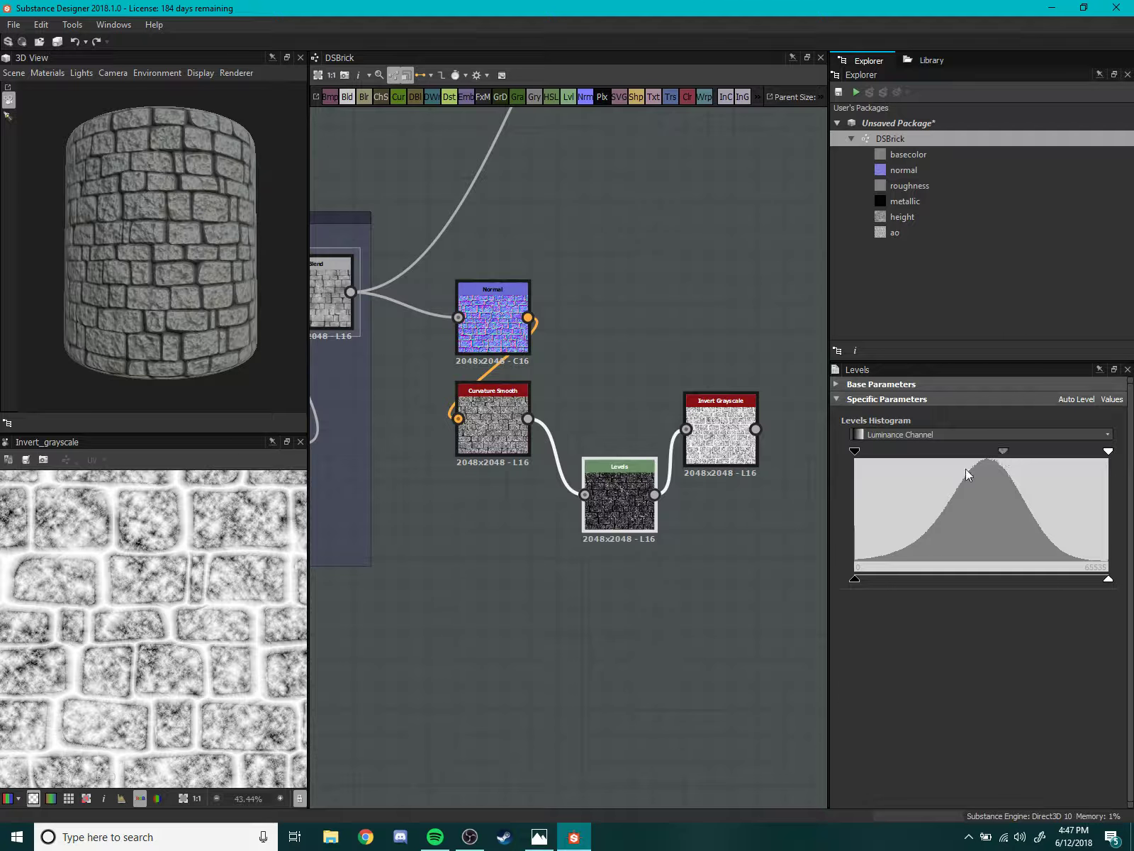
middle_drag(708, 529, 581, 560)
mouse_move(490, 526)
mouse_down()
mouse_move(452, 505)
mouse_move(475, 459)
mouse_move(483, 465)
mouse_move(475, 460)
mouse_up()
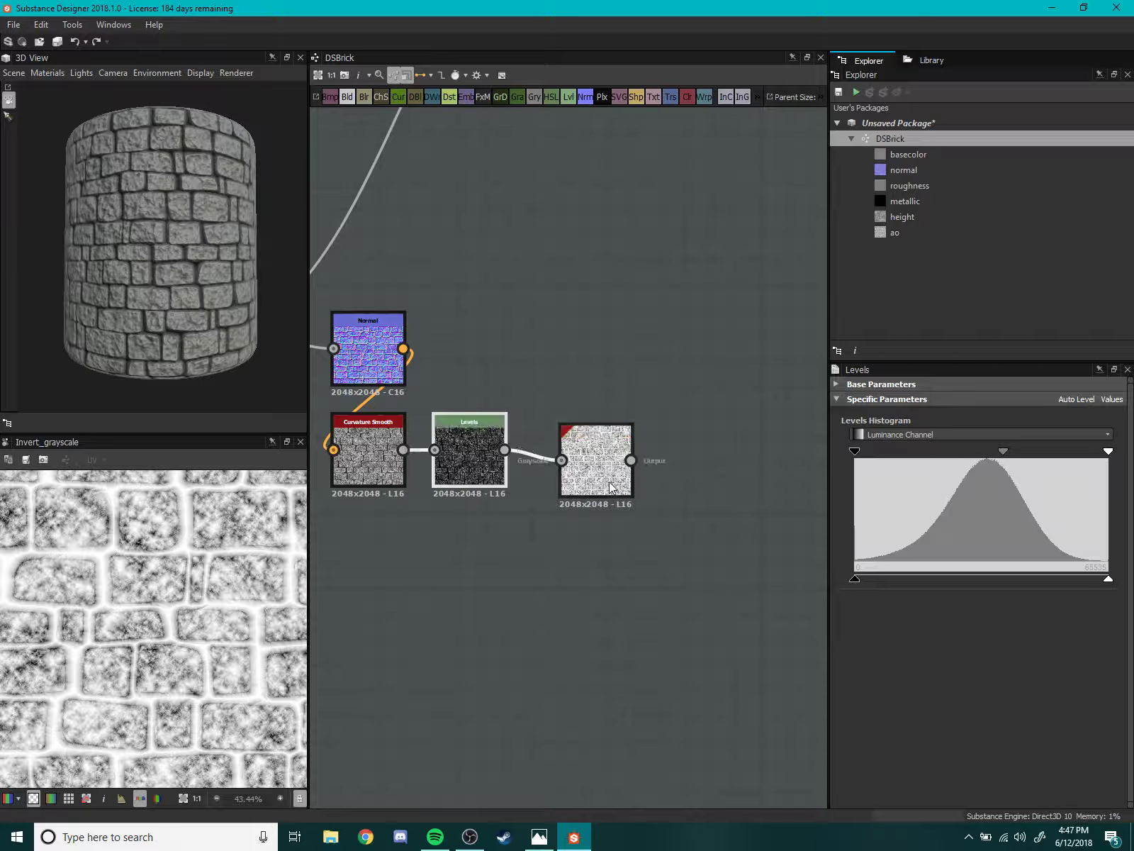
- Shift the three lower curvature-chain nodes slightly right in the graph
scroll(456, 616, down, 1)
scroll(455, 616, down, 3)
scroll(177, 653, down, 5)
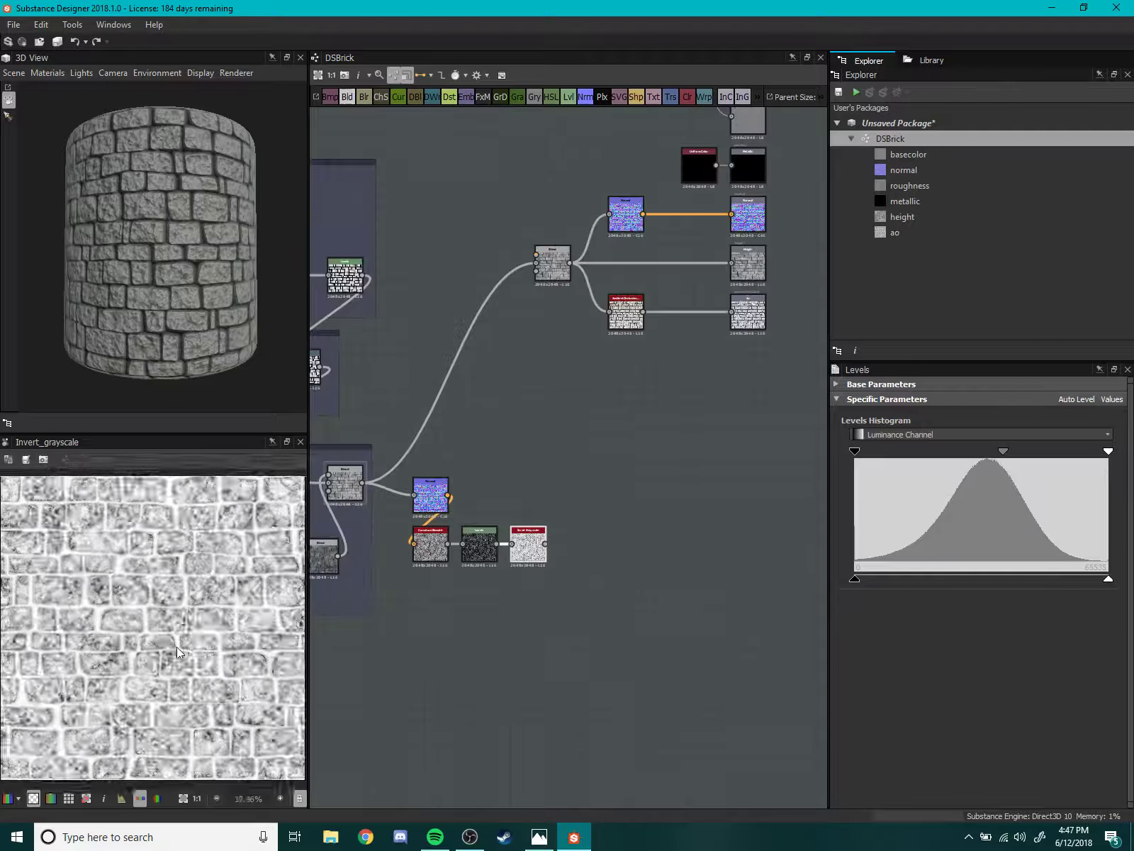
scroll(177, 653, up, 5)
scroll(142, 631, down, 7)
scroll(103, 611, up, 7)
scroll(78, 627, up, 2)
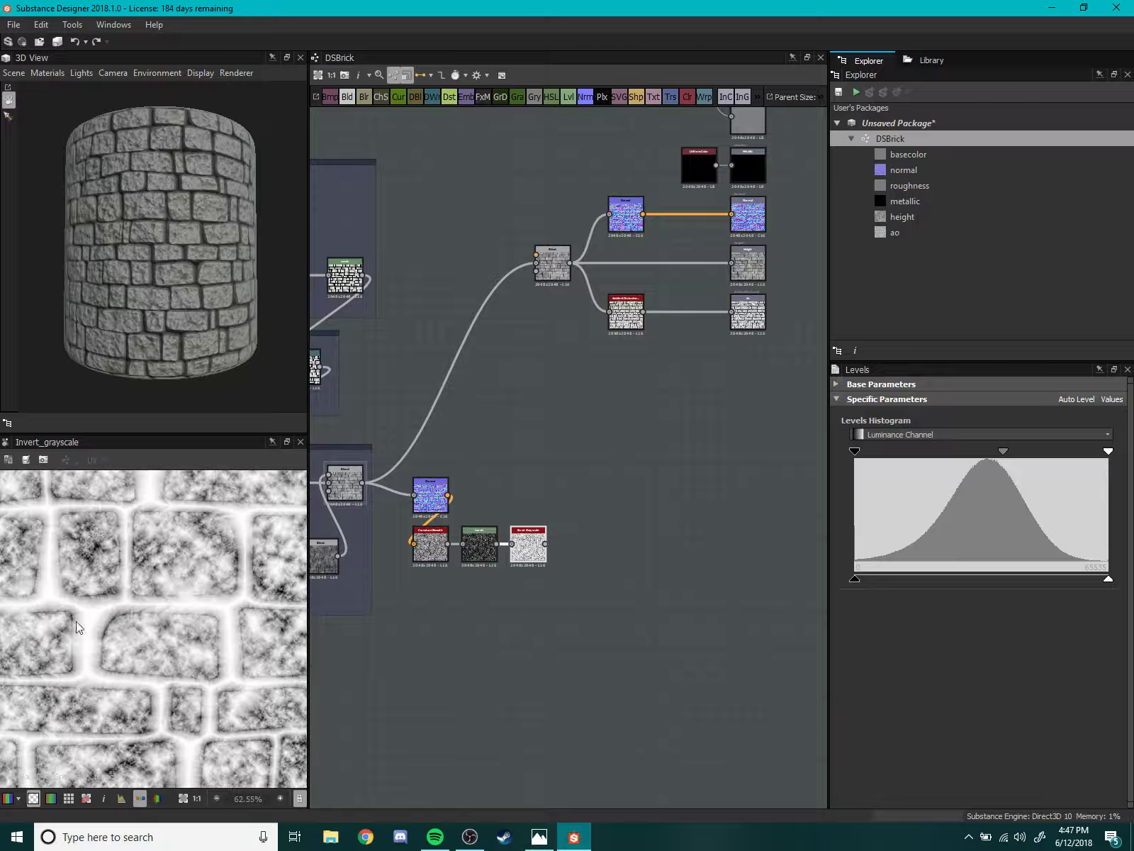
scroll(572, 615, up, 1)
scroll(609, 615, up, 2)
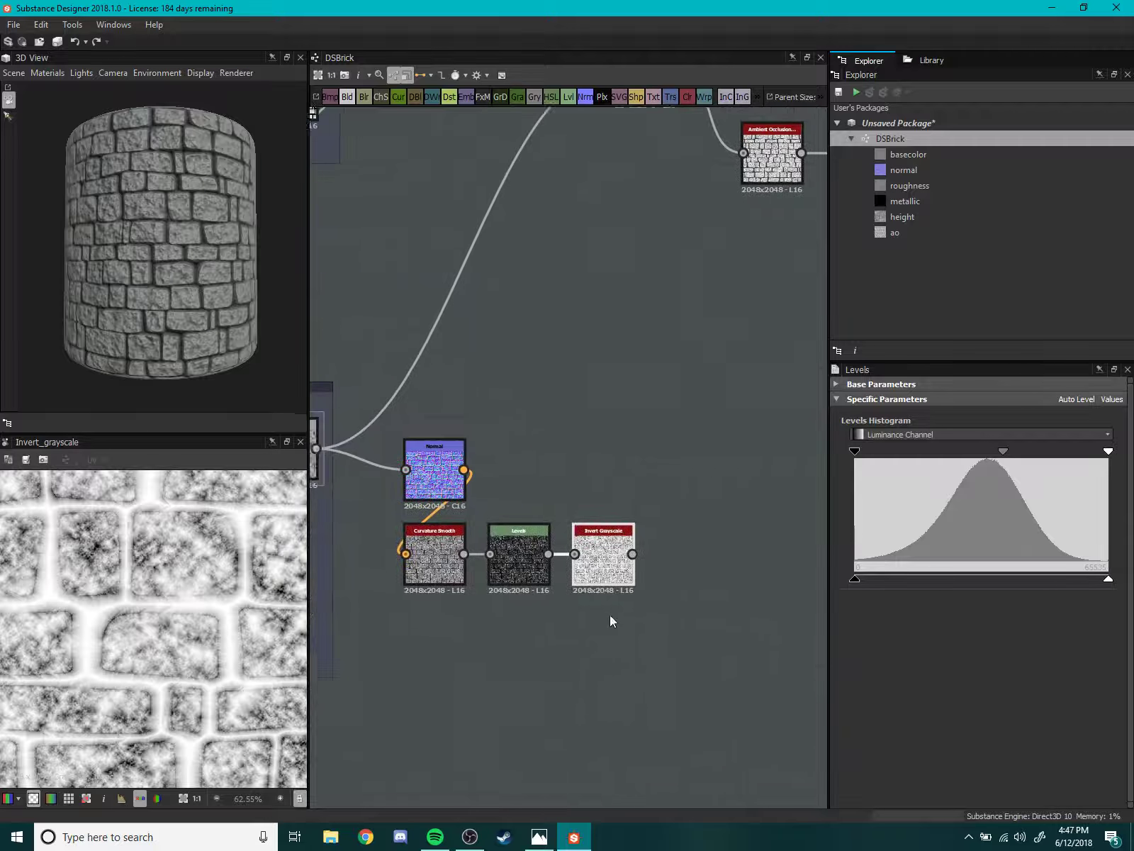
scroll(633, 646, up, 2)
mouse_move(633, 647)
mouse_down()
mouse_move(394, 544)
mouse_move(471, 560)
mouse_up()
scroll(603, 628, up, 5)
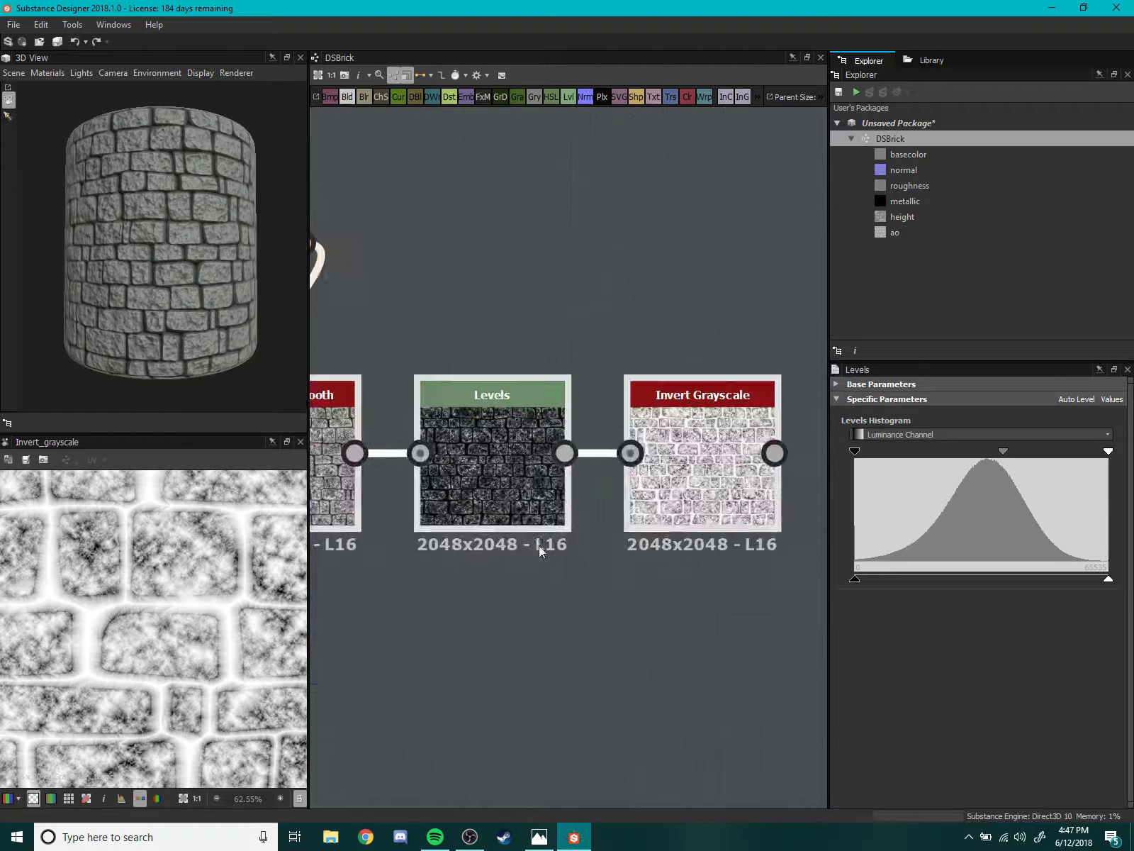
- Raise the Levels input black point to about 1242 to darken the curvature mask
click(492, 467)
mouse_move(1002, 450)
mouse_down()
mouse_move(982, 452)
mouse_move(1008, 453)
mouse_up()
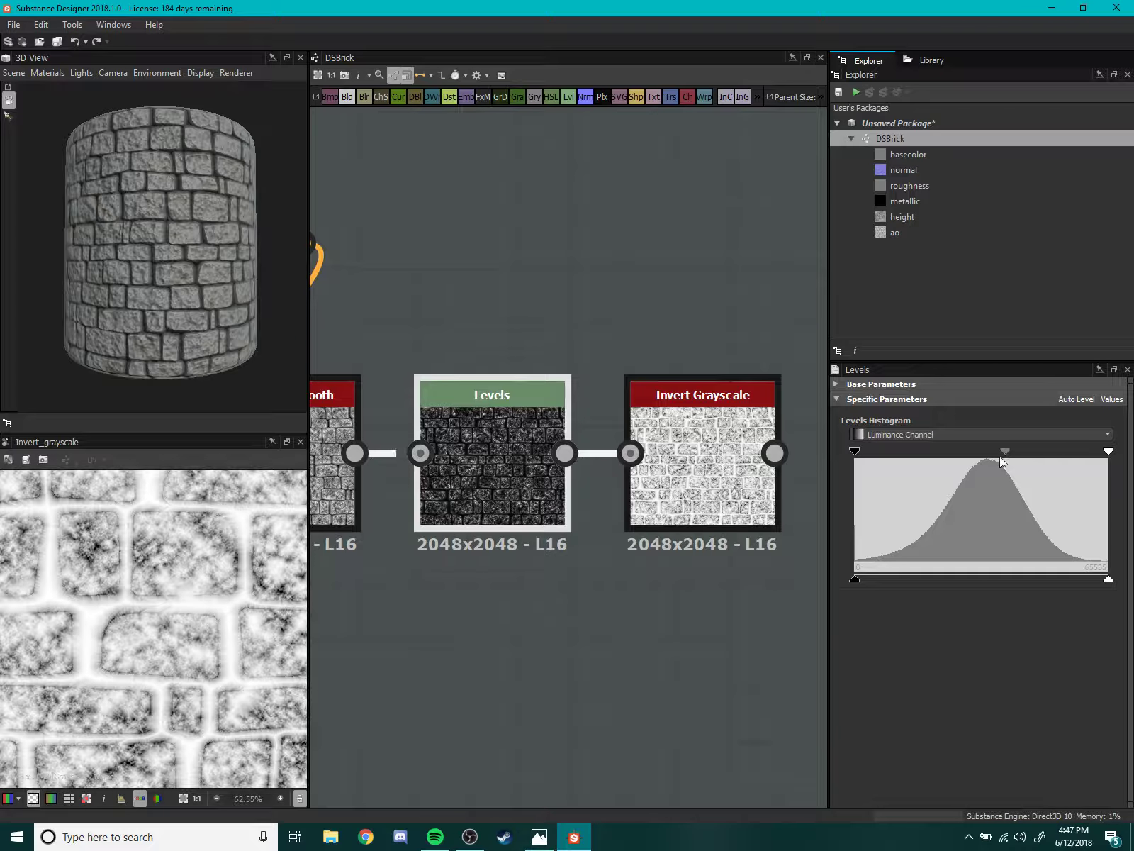
mouse_move(855, 579)
mouse_down()
mouse_move(879, 578)
mouse_move(810, 580)
mouse_up()
mouse_move(857, 452)
mouse_down()
mouse_move(925, 447)
mouse_move(892, 453)
mouse_up()
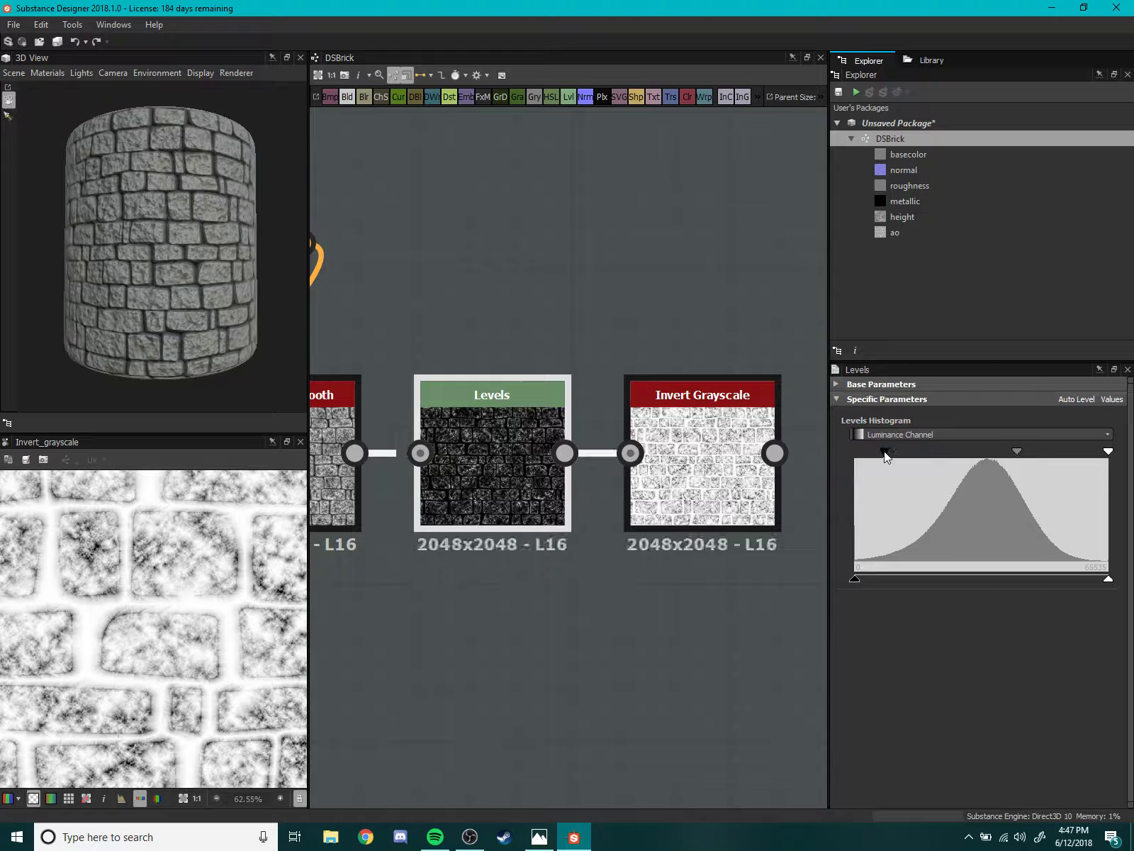
drag(891, 452, 881, 451)
scroll(675, 565, down, 3)
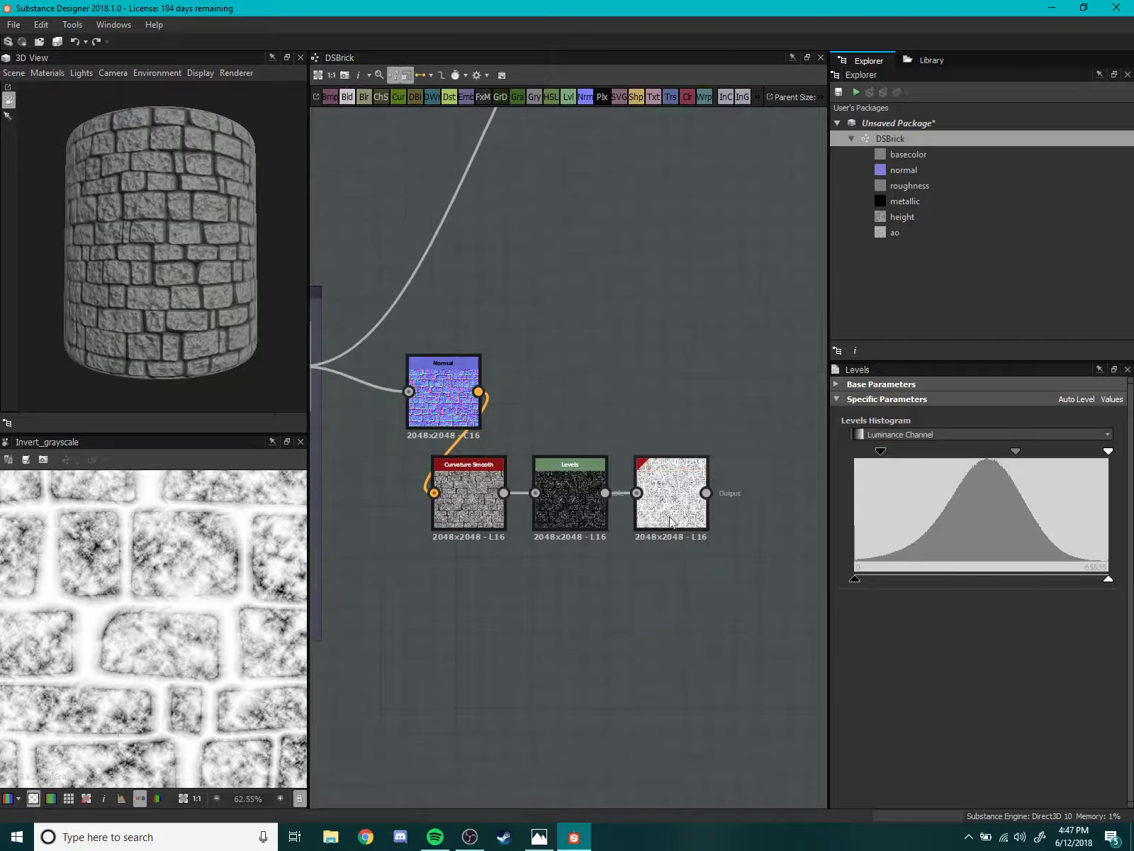
scroll(645, 596, down, 3)
- Move the curvature mask chain down-left beside the Levels, Invert and warp nodes
drag(551, 527, 525, 607)
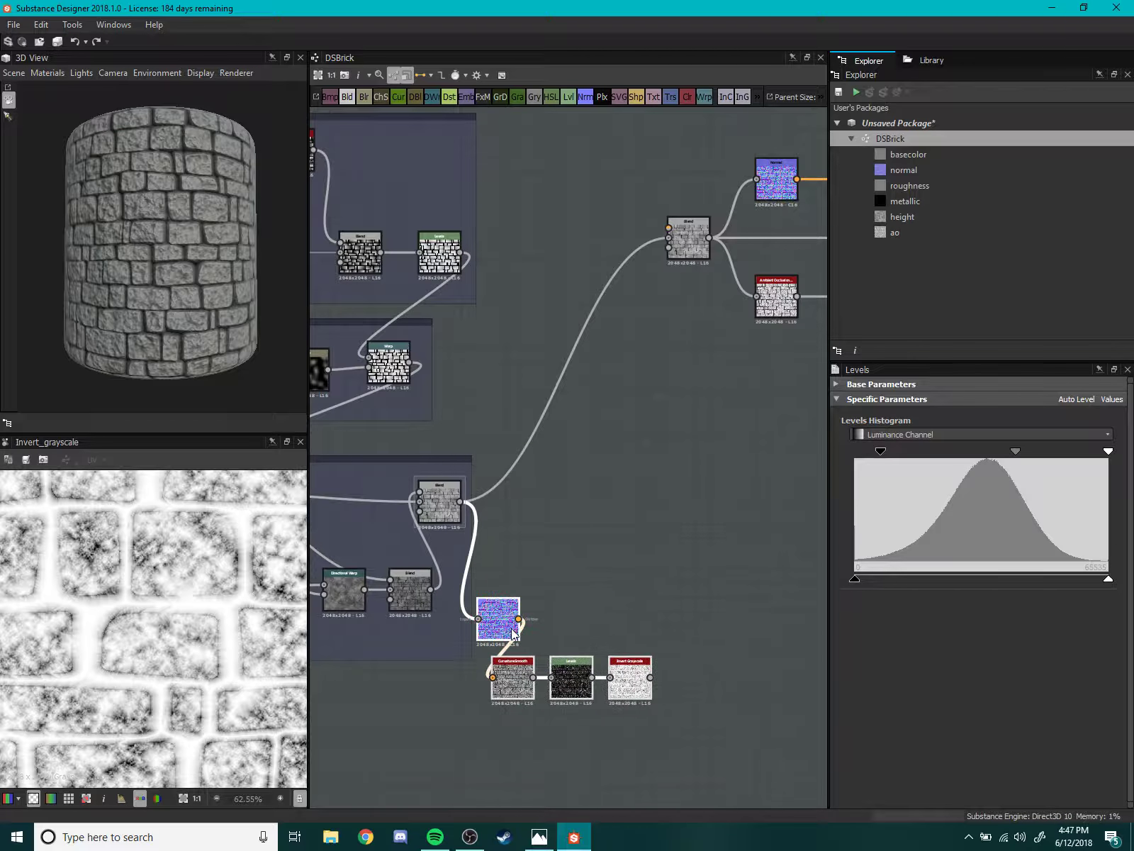
scroll(533, 619, down, 2)
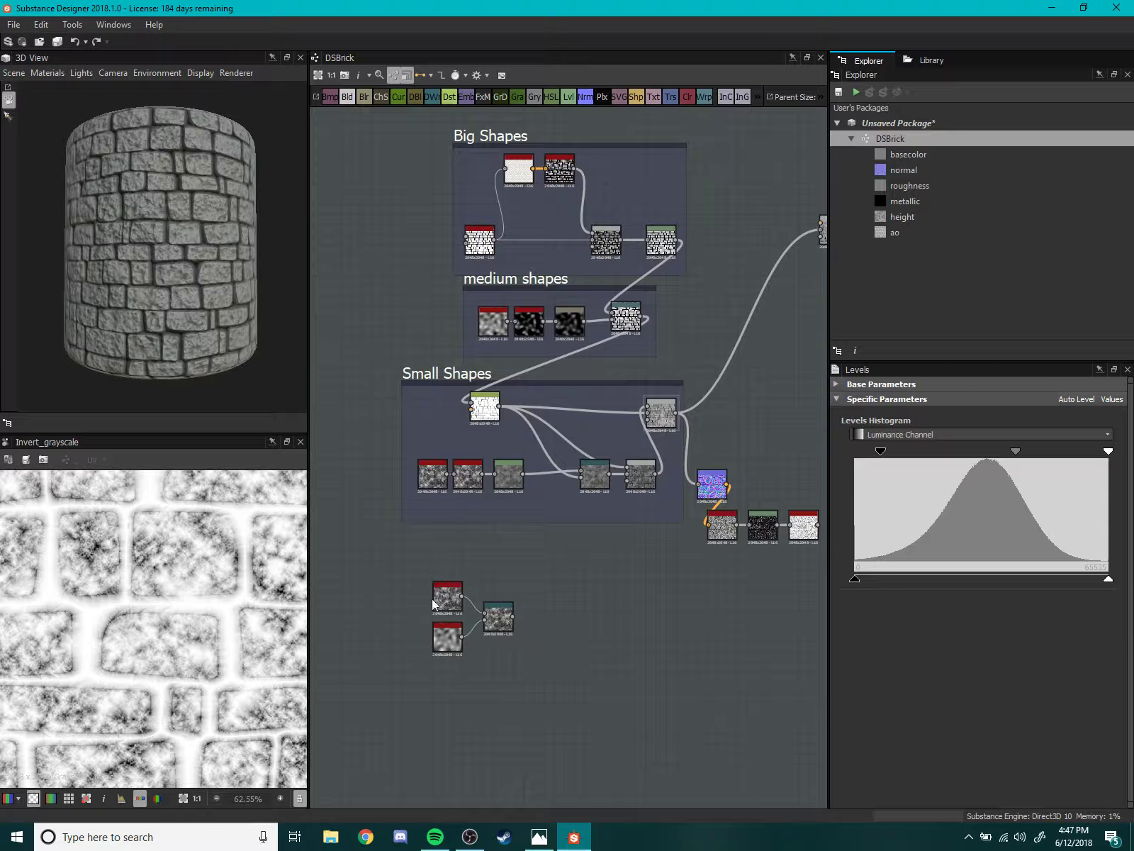
scroll(737, 578, up, 3)
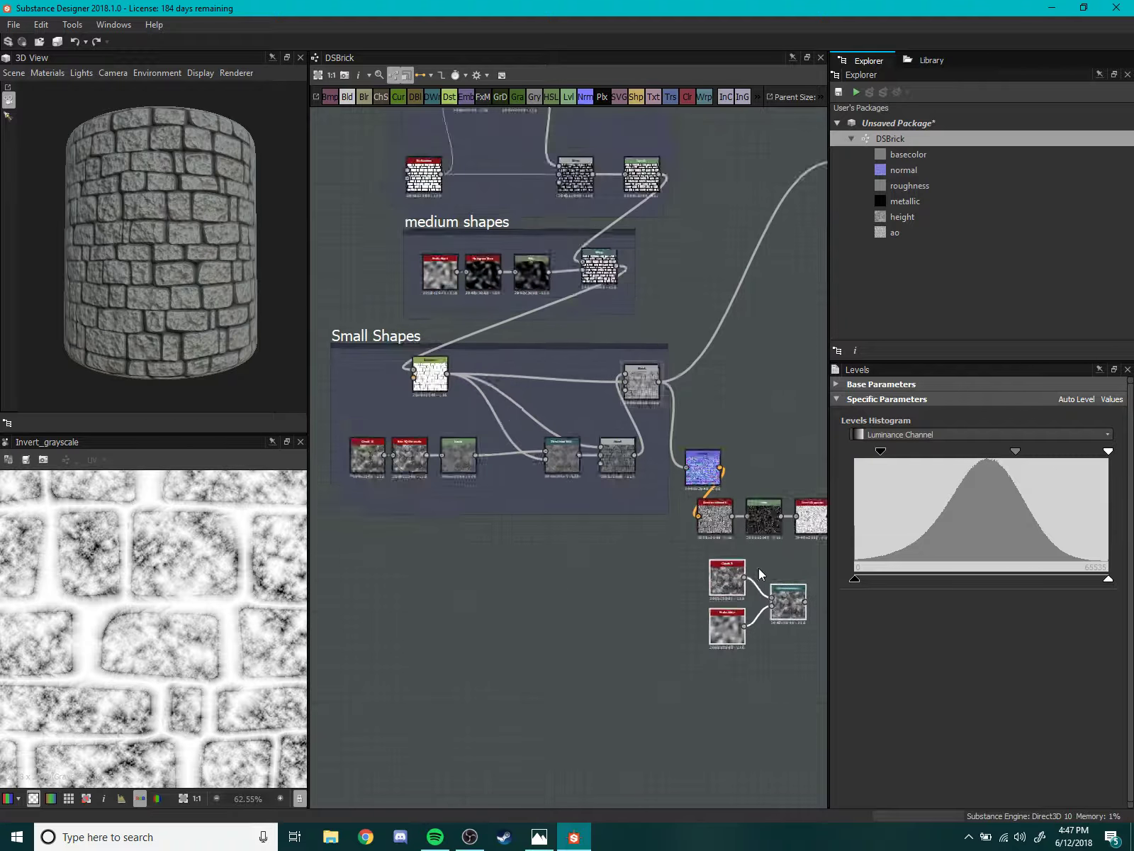
scroll(581, 578, up, 2)
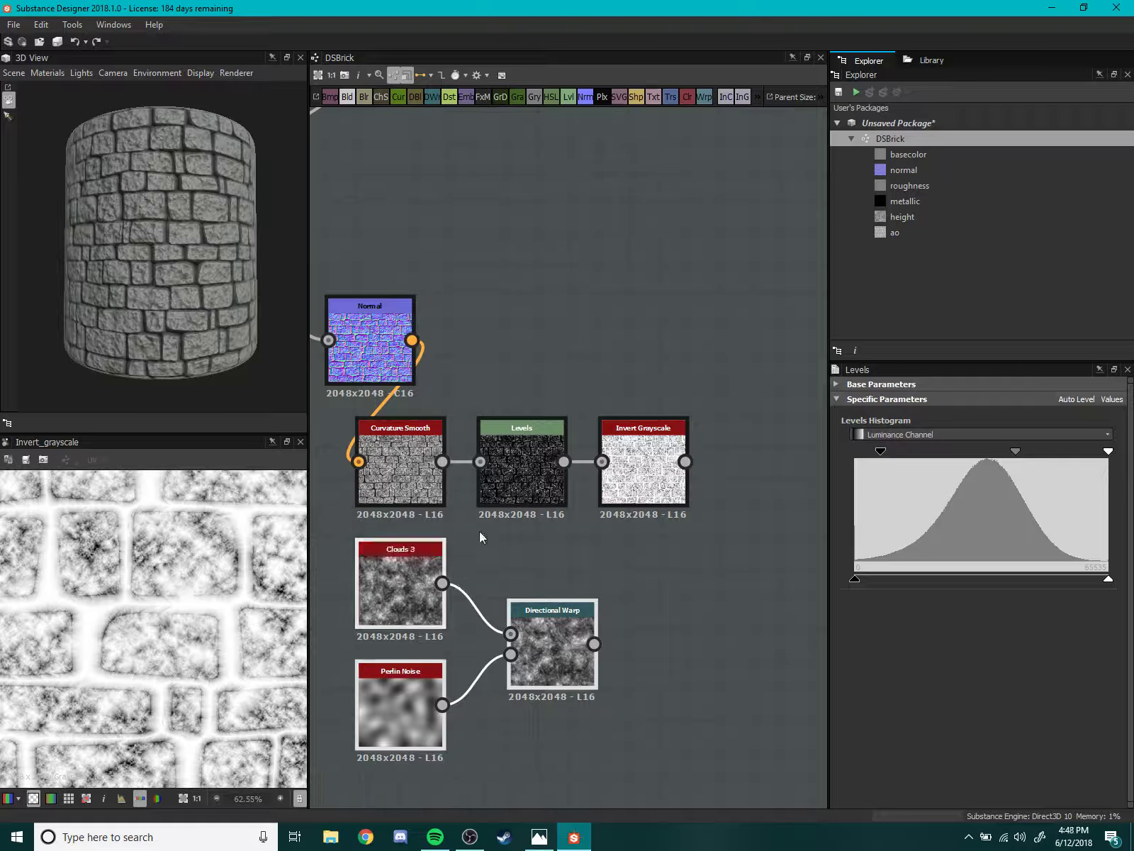
scroll(608, 562, up, 1)
scroll(662, 566, up, 2)
scroll(663, 565, up, 2)
mouse_move(659, 675)
middle_down()
mouse_move(717, 634)
mouse_move(669, 633)
mouse_move(631, 652)
middle_up()
scroll(737, 653, down, 1)
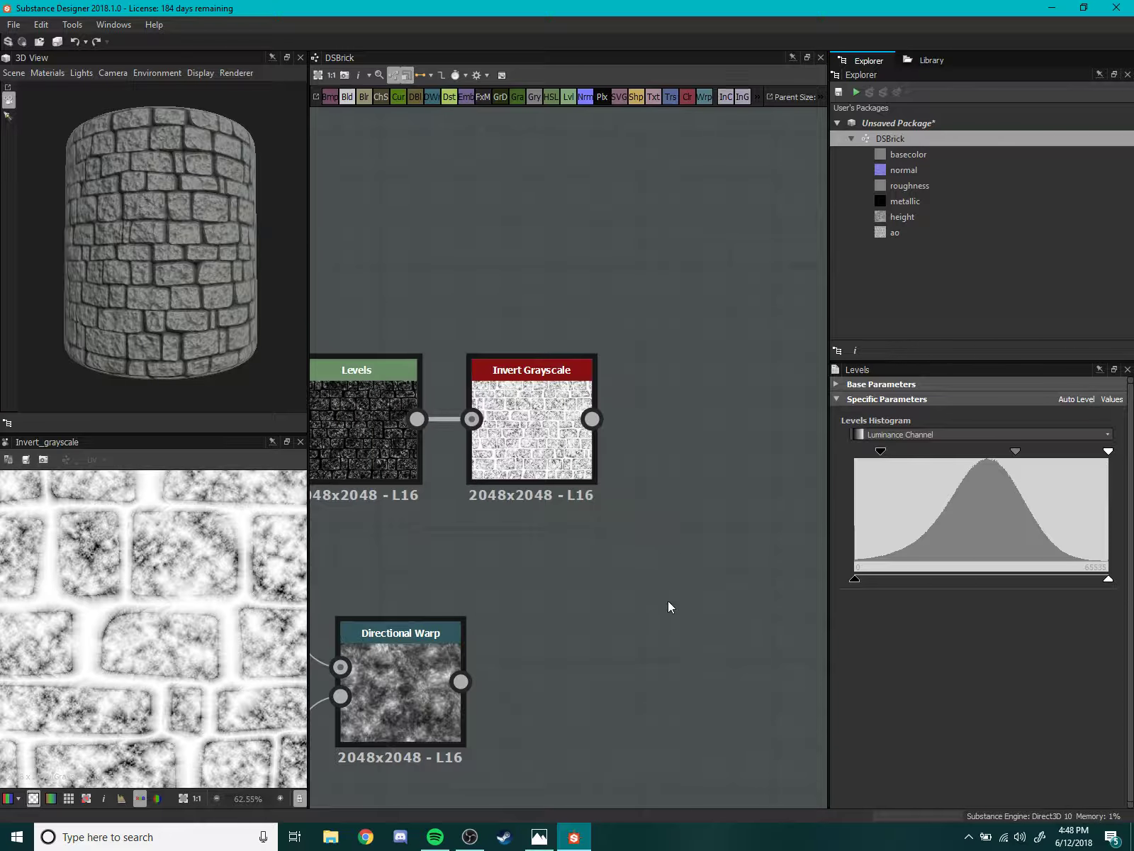
- Add a Blend with Directional Warp as Foreground and Invert Grayscale as Opacity
key(space)
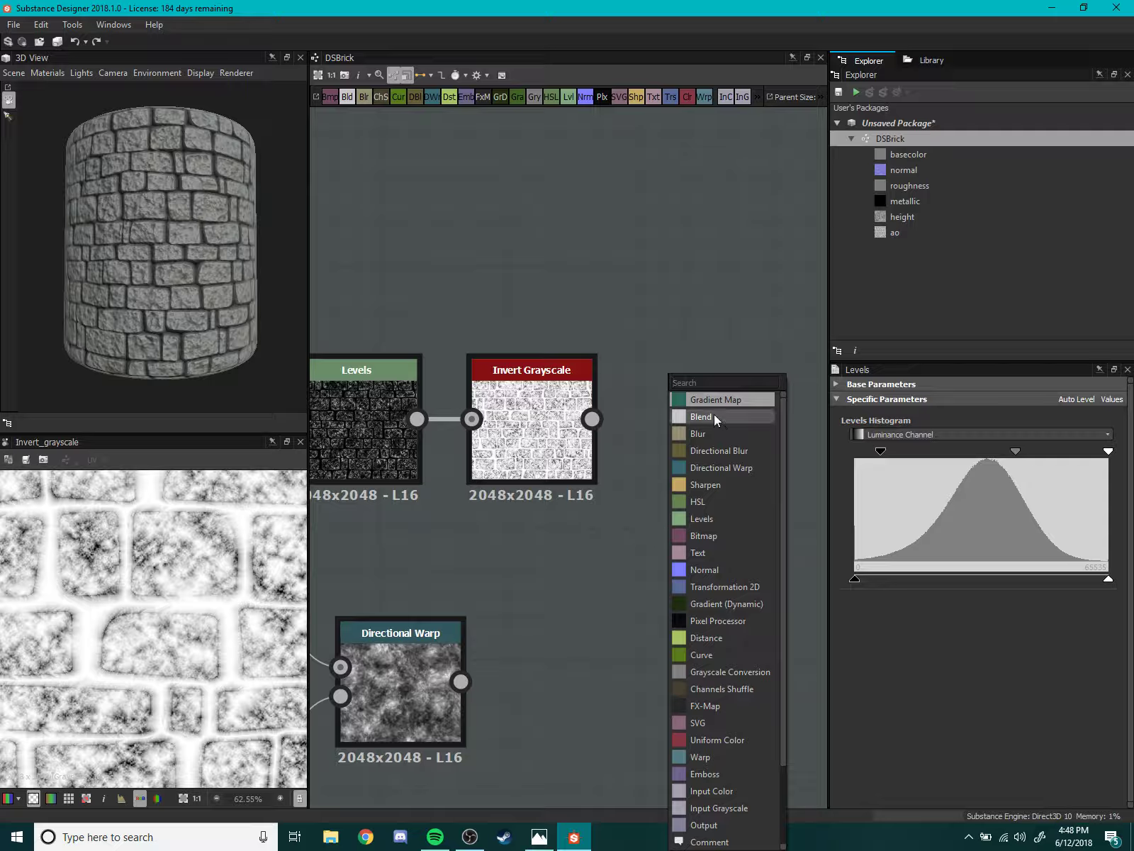
click(714, 416)
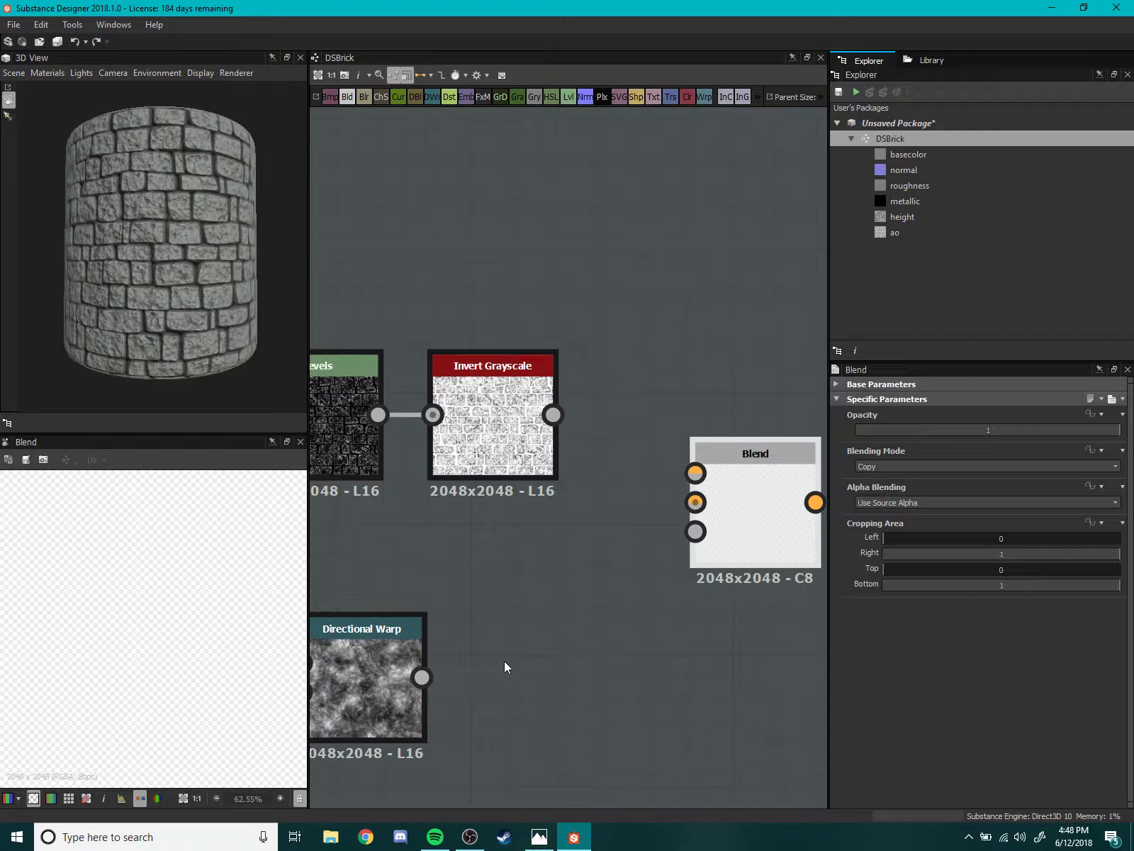
drag(669, 498, 696, 501)
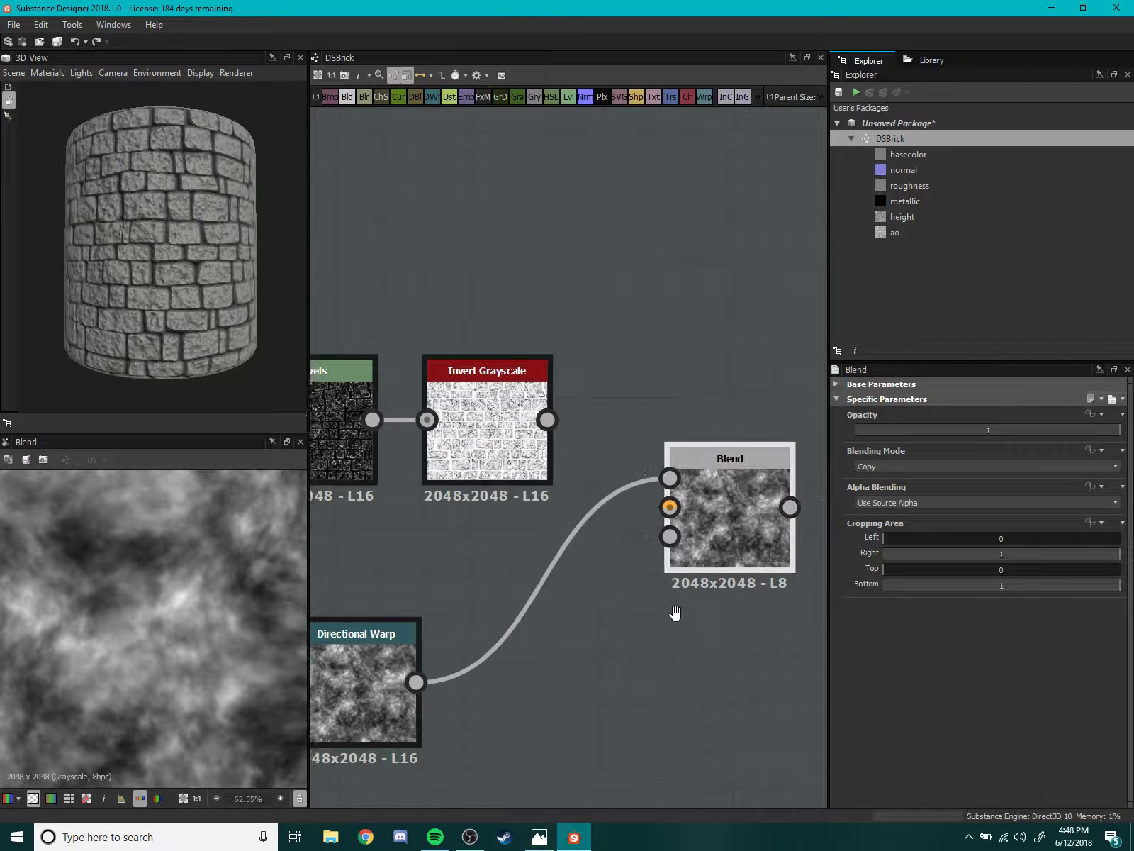
middle_drag(675, 612, 600, 639)
mouse_move(480, 437)
mouse_down()
mouse_move(636, 573)
mouse_move(640, 509)
mouse_up()
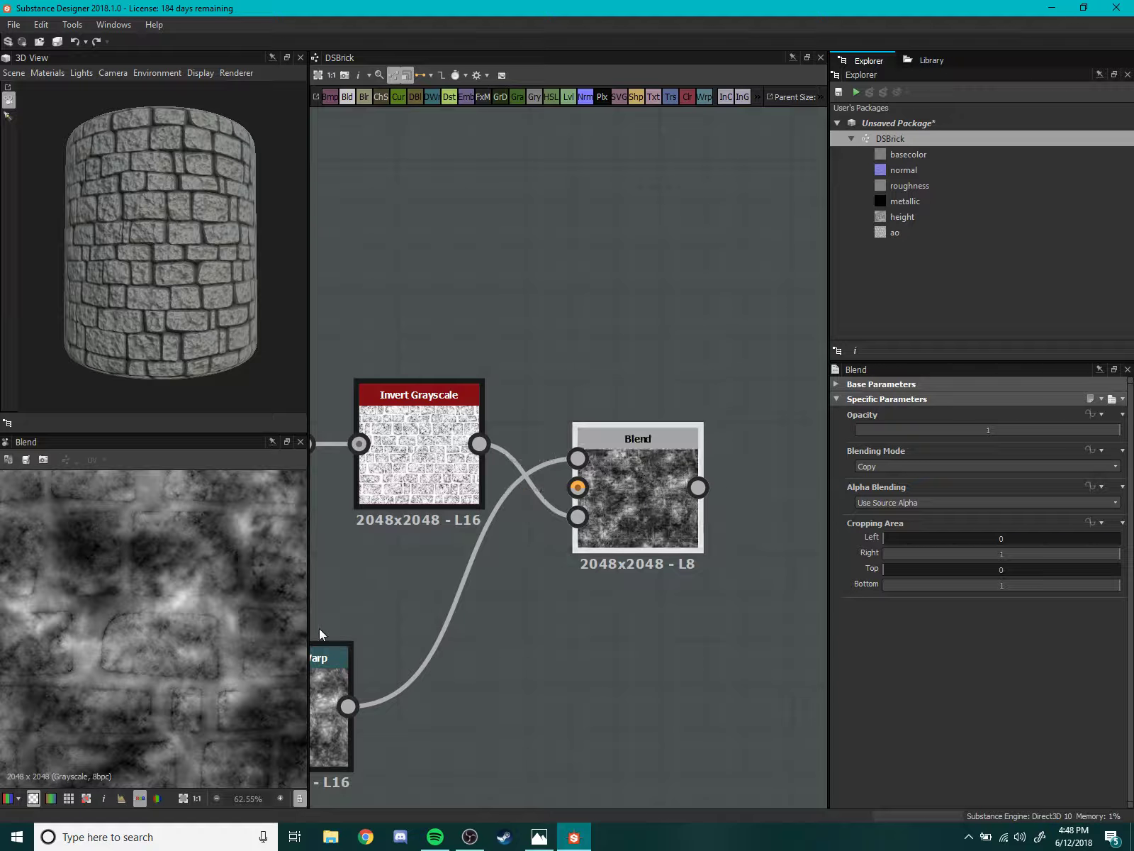
scroll(202, 651, down, 1)
scroll(208, 647, down, 1)
scroll(198, 665, down, 1)
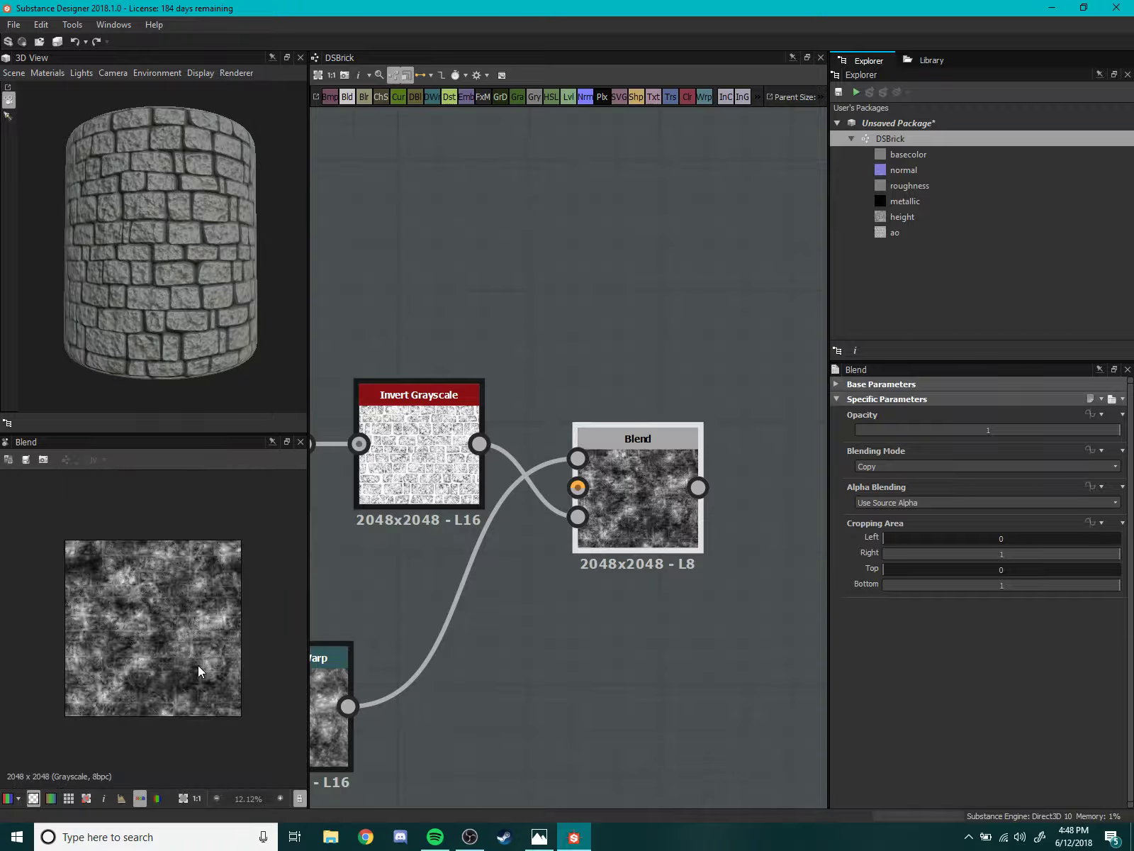
scroll(198, 664, down, 1)
- Move the Blend node further to the right
mouse_move(640, 516)
mouse_down()
mouse_move(699, 558)
mouse_move(681, 531)
mouse_up()
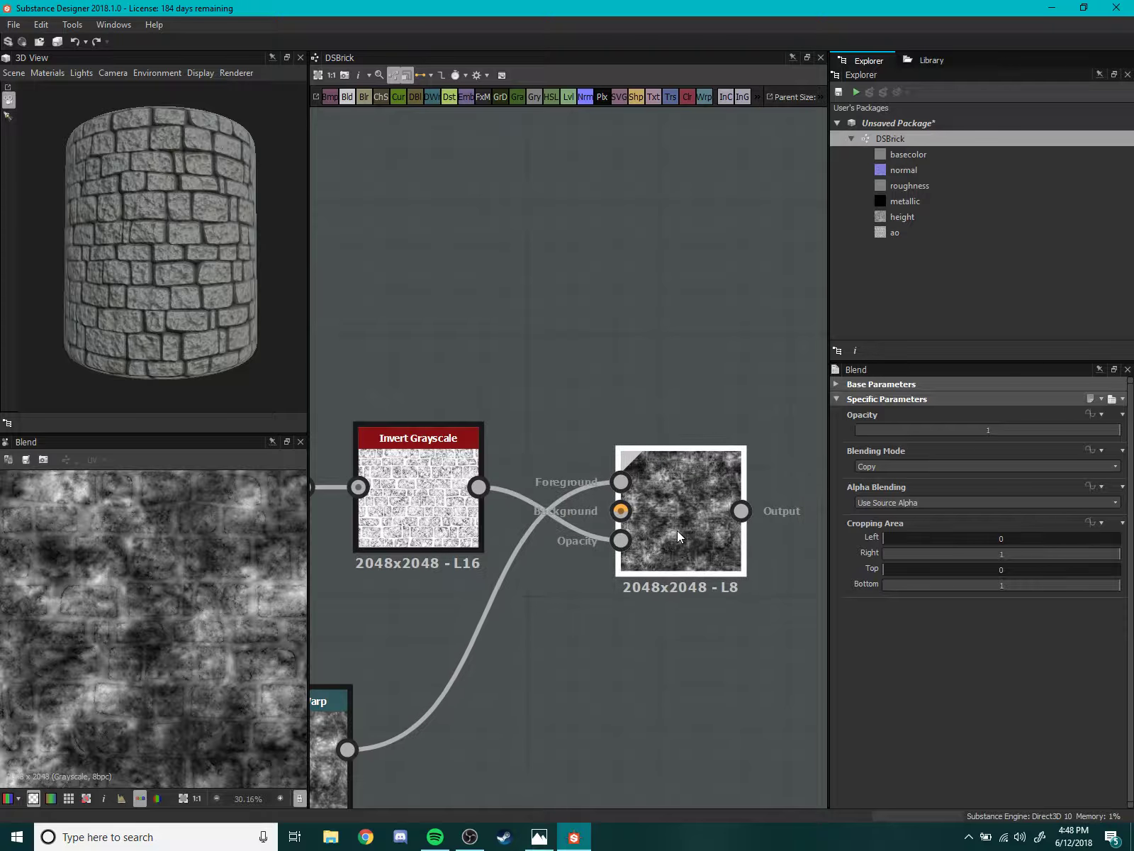
scroll(166, 645, up, 2)
scroll(199, 636, up, 1)
scroll(170, 624, down, 2)
scroll(169, 621, down, 1)
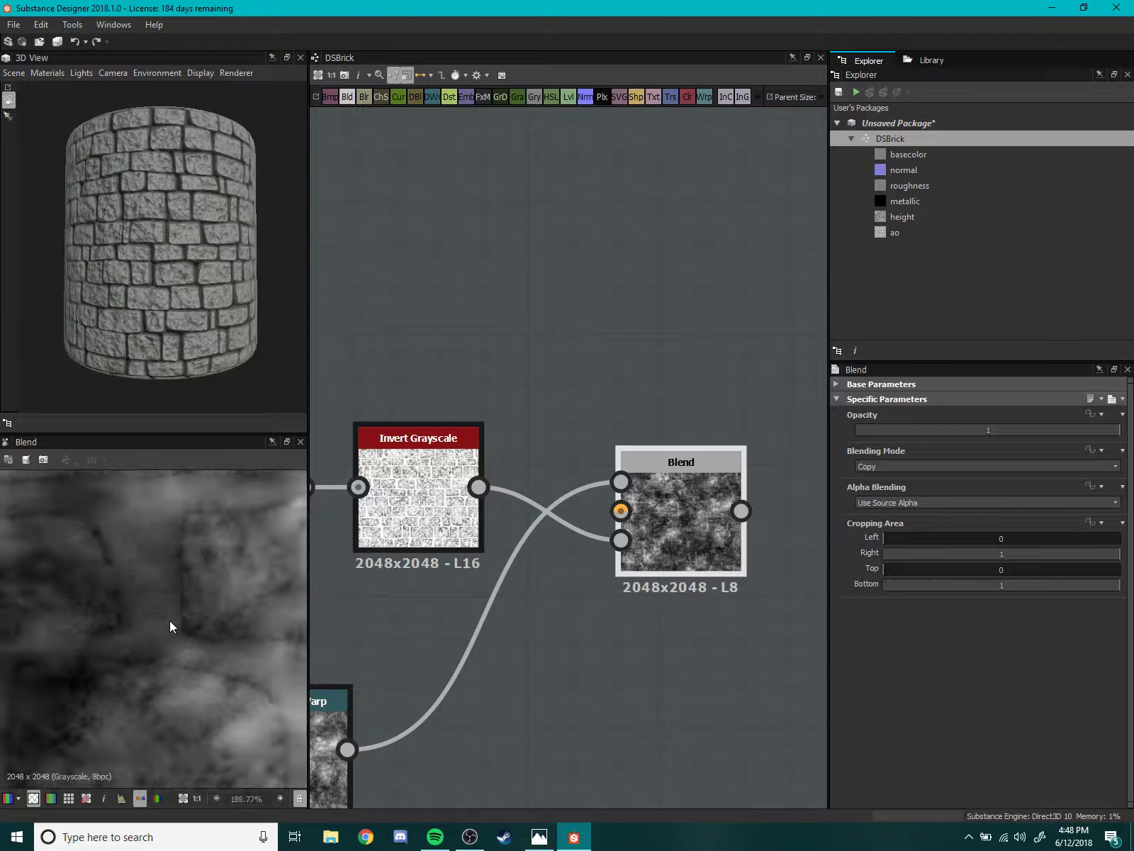
scroll(184, 631, down, 2)
scroll(206, 630, down, 2)
scroll(205, 629, up, 1)
scroll(200, 626, down, 1)
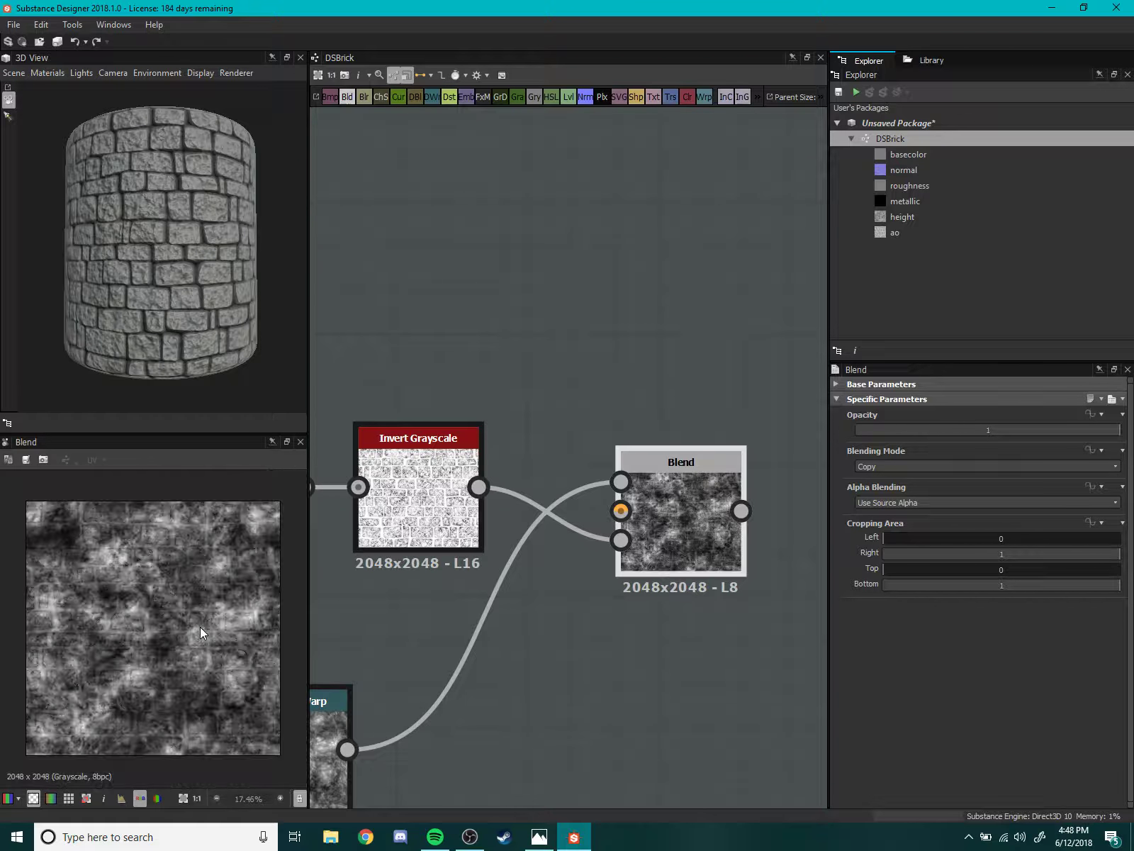
scroll(200, 626, up, 1)
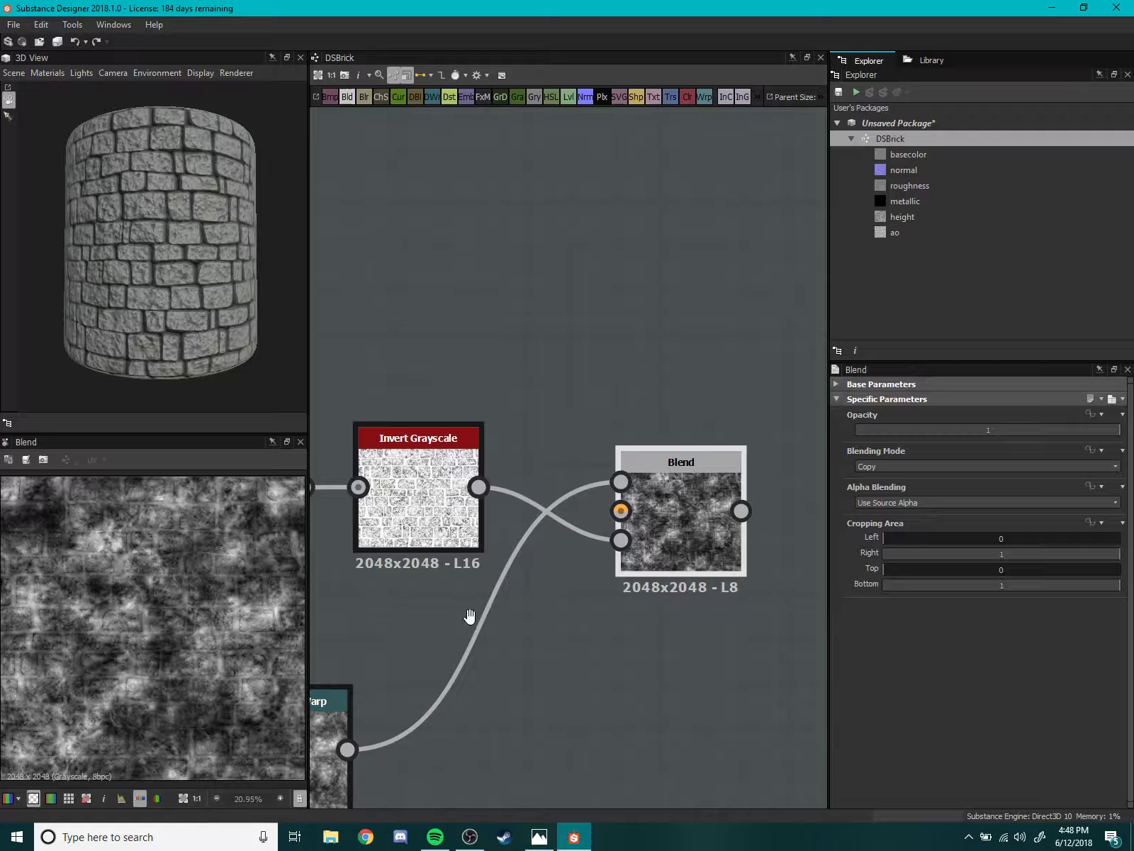
middle_drag(690, 536, 729, 562)
drag(729, 563, 775, 583)
- Inspect the Perlin Noise settings, then select the Directional Warp node
scroll(667, 577, down, 2)
scroll(560, 629, up, 4)
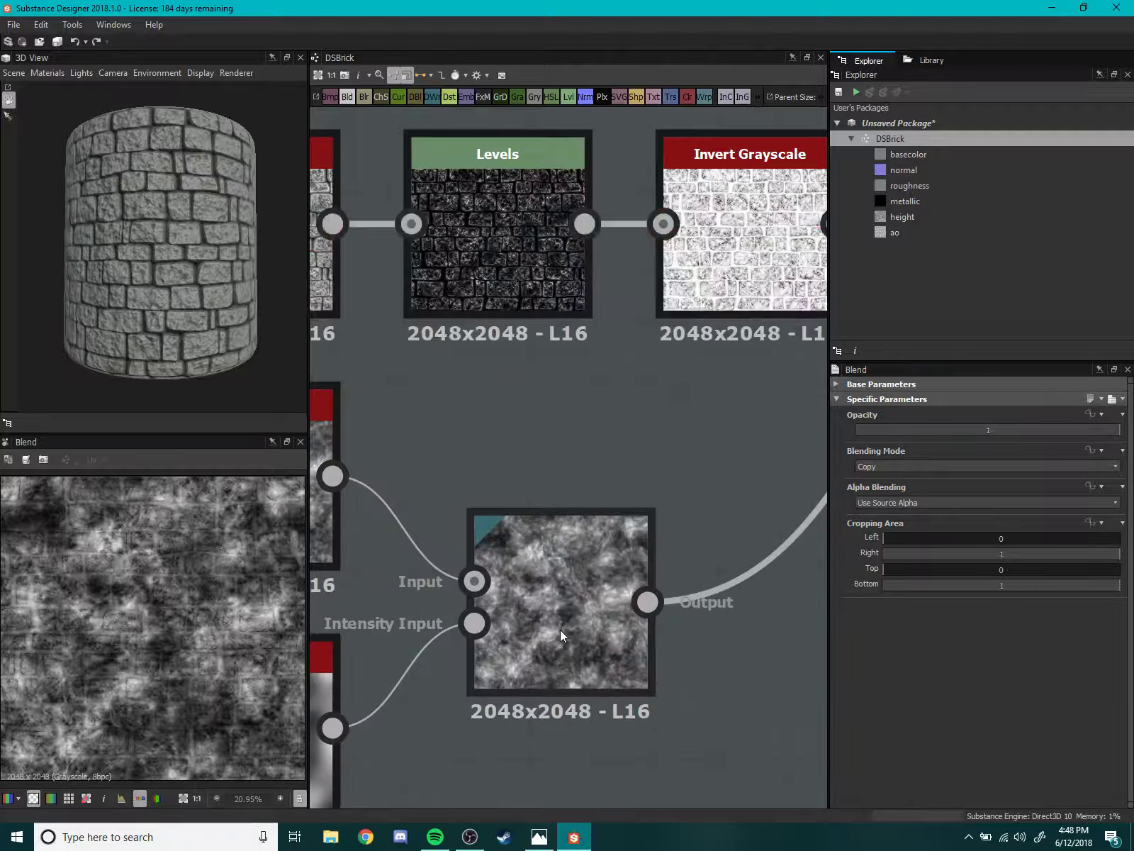
mouse_move(560, 630)
middle_down()
mouse_move(667, 555)
mouse_move(618, 590)
middle_up()
scroll(560, 638, down, 2)
click(486, 628)
click(619, 589)
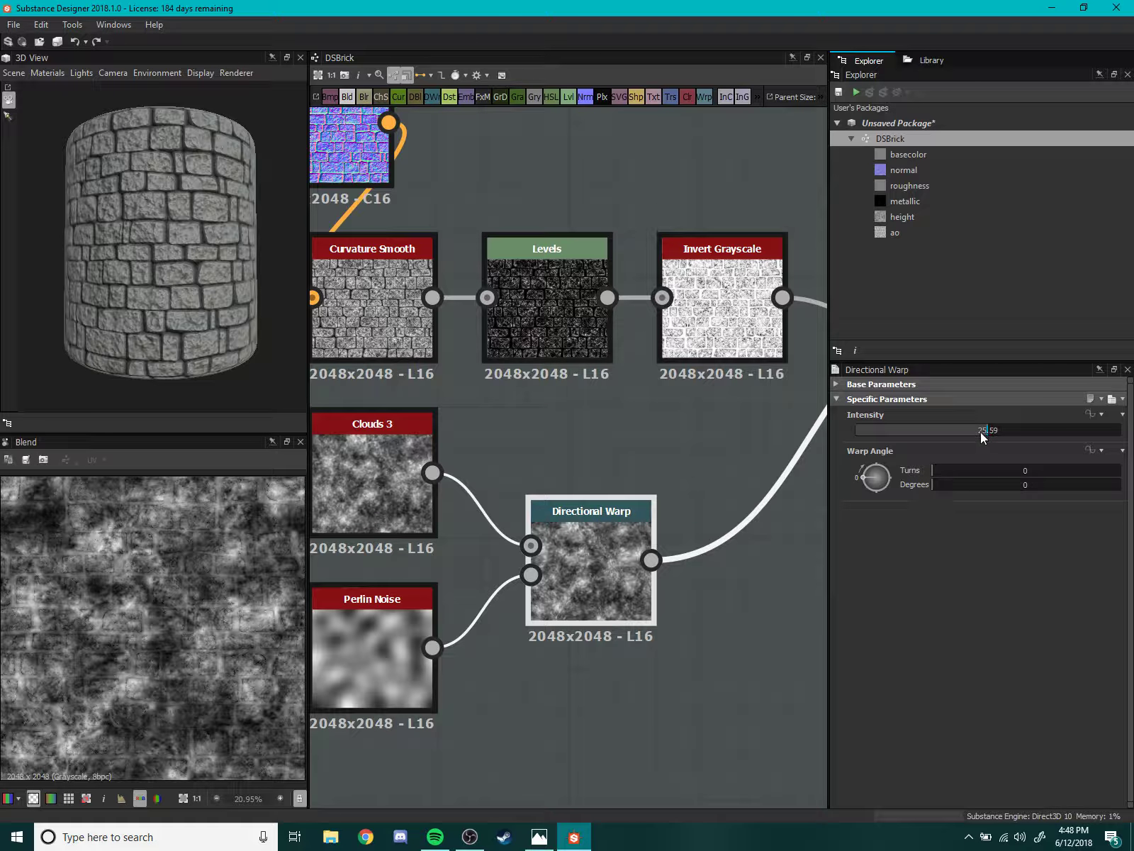
- Set the Directional Warp intensity to 28.07
drag(997, 431, 999, 430)
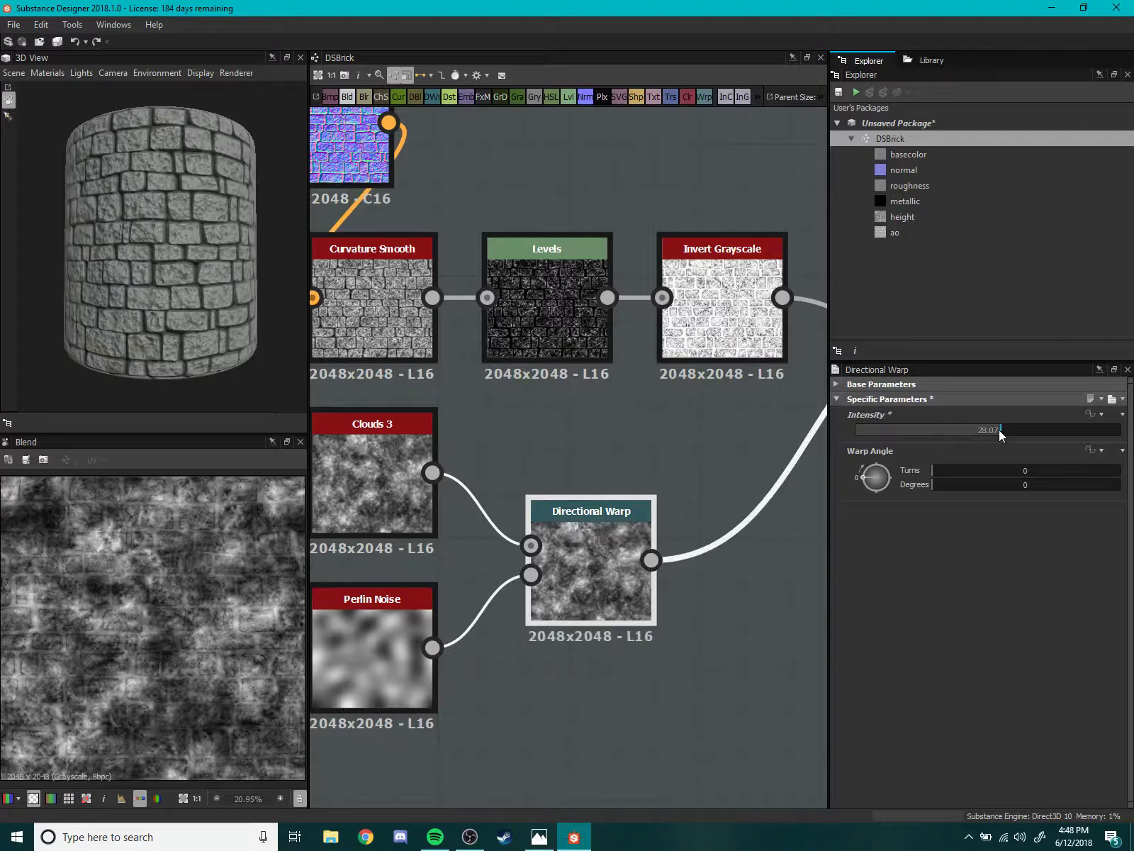
middle_drag(668, 596, 618, 664)
scroll(618, 663, down, 4)
scroll(638, 673, up, 3)
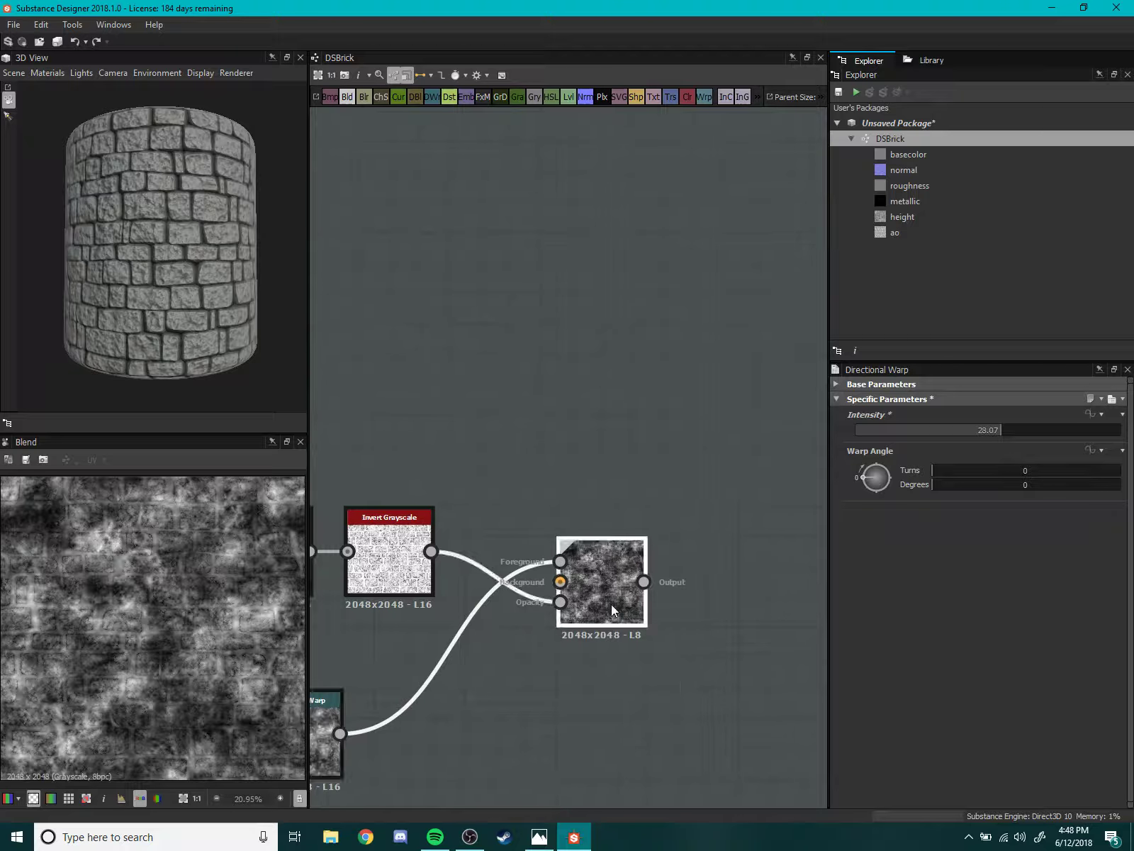
- Move the Blend node closer to Invert Grayscale
click(615, 629)
scroll(532, 672, up, 1)
scroll(532, 671, up, 2)
mouse_move(702, 561)
mouse_down()
mouse_move(636, 562)
mouse_move(666, 564)
mouse_up()
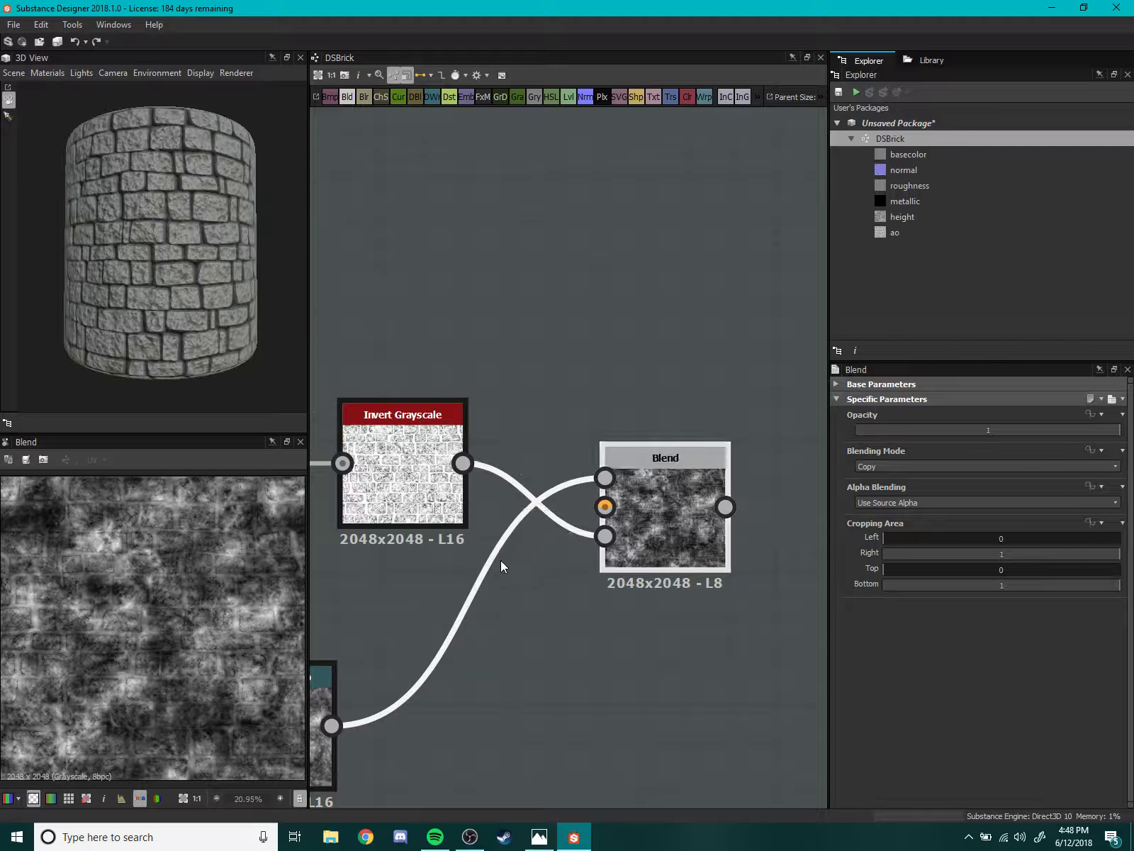
scroll(642, 570, up, 2)
scroll(610, 602, down, 3)
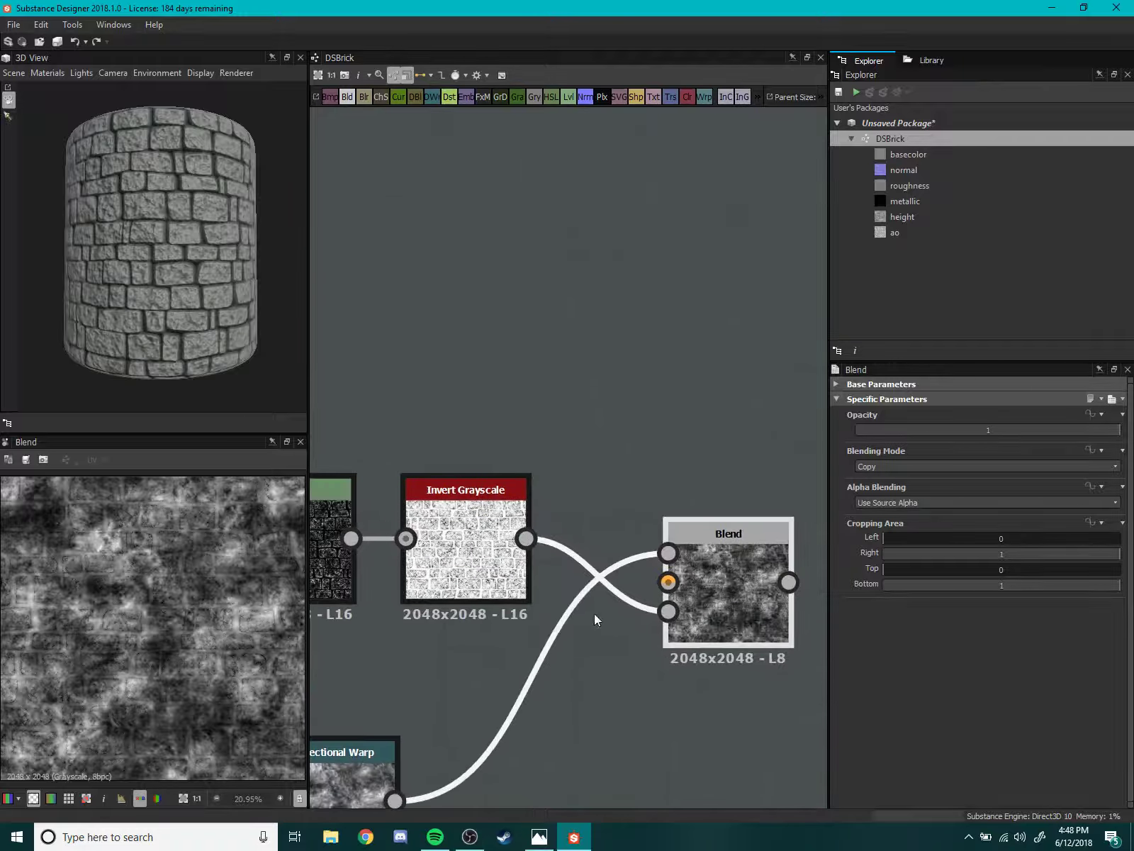
scroll(469, 561, up, 3)
- Preview the inverted curvature mask on its own
click(468, 562)
mouse_move(539, 667)
middle_down()
mouse_move(633, 609)
mouse_move(644, 653)
middle_up()
scroll(499, 627, down, 2)
scroll(612, 653, down, 1)
scroll(617, 637, up, 1)
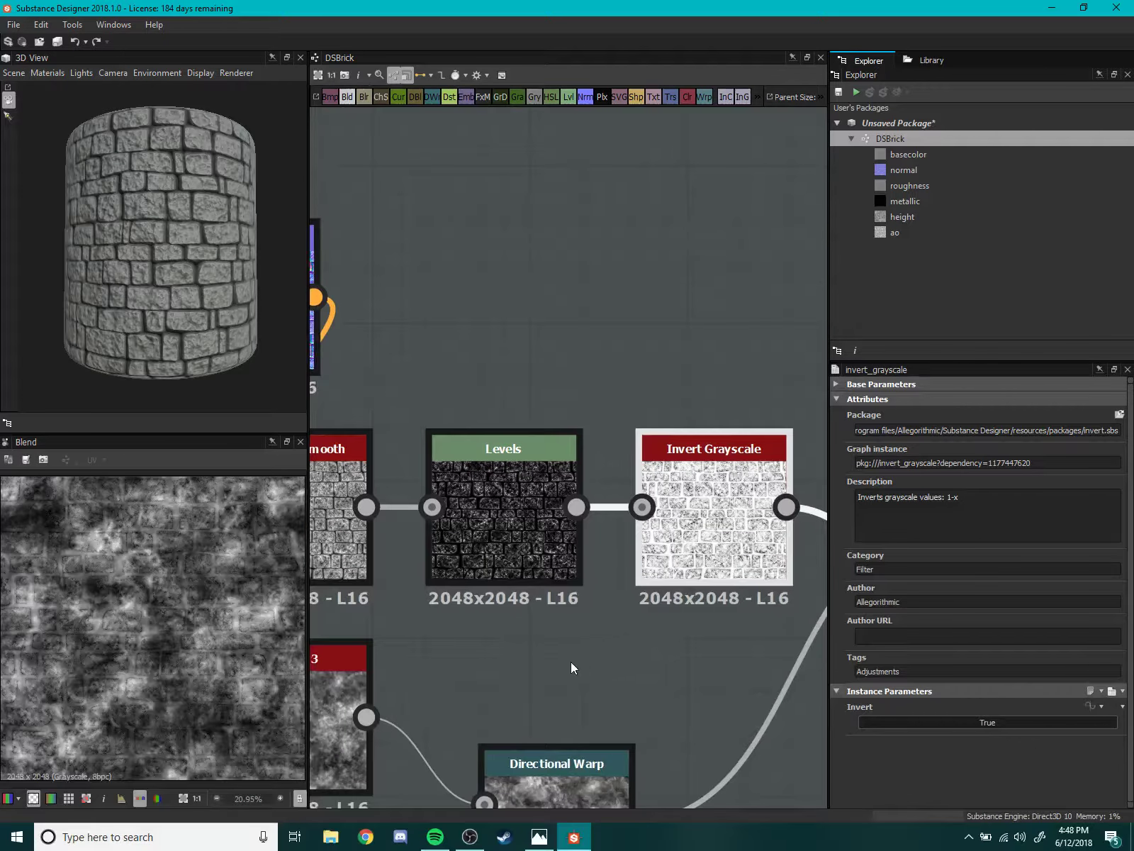
click(514, 565)
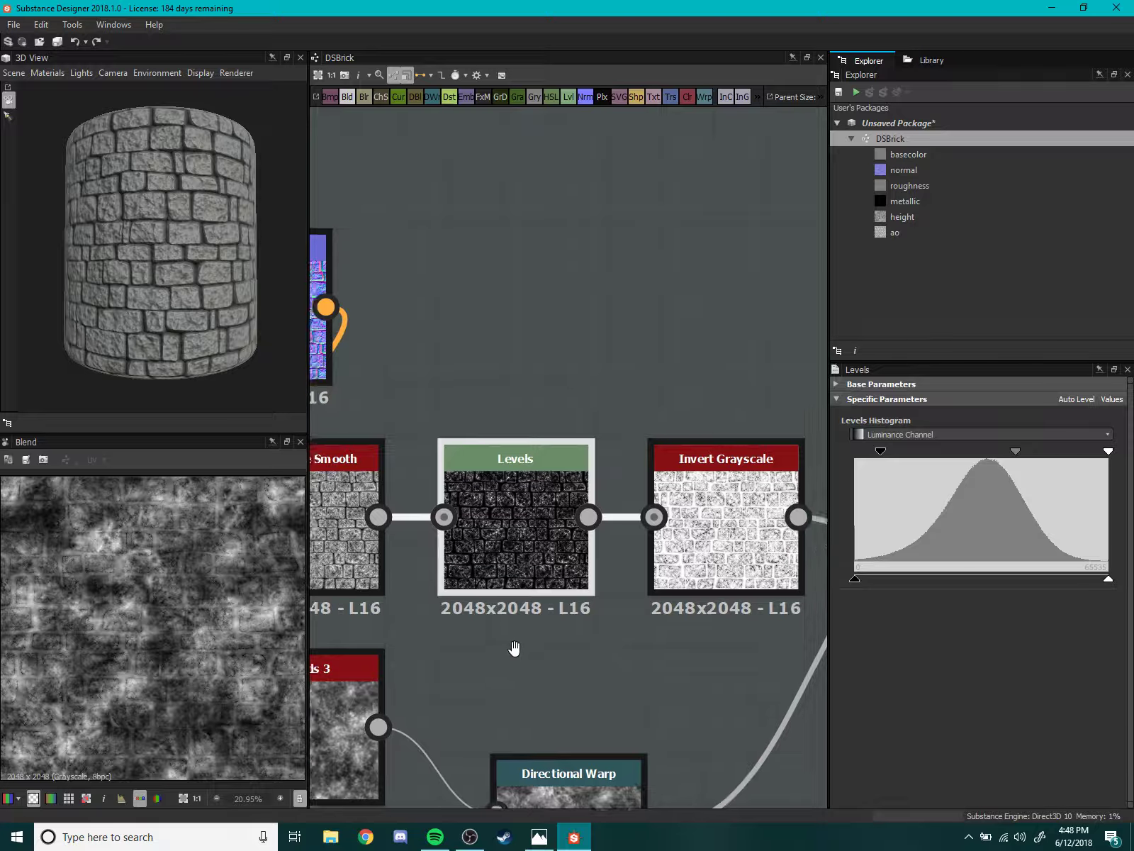
middle_drag(516, 647, 454, 663)
double_click(673, 560)
- Lower the Levels midtone point to brighten the mask, then preview the Blend
click(466, 591)
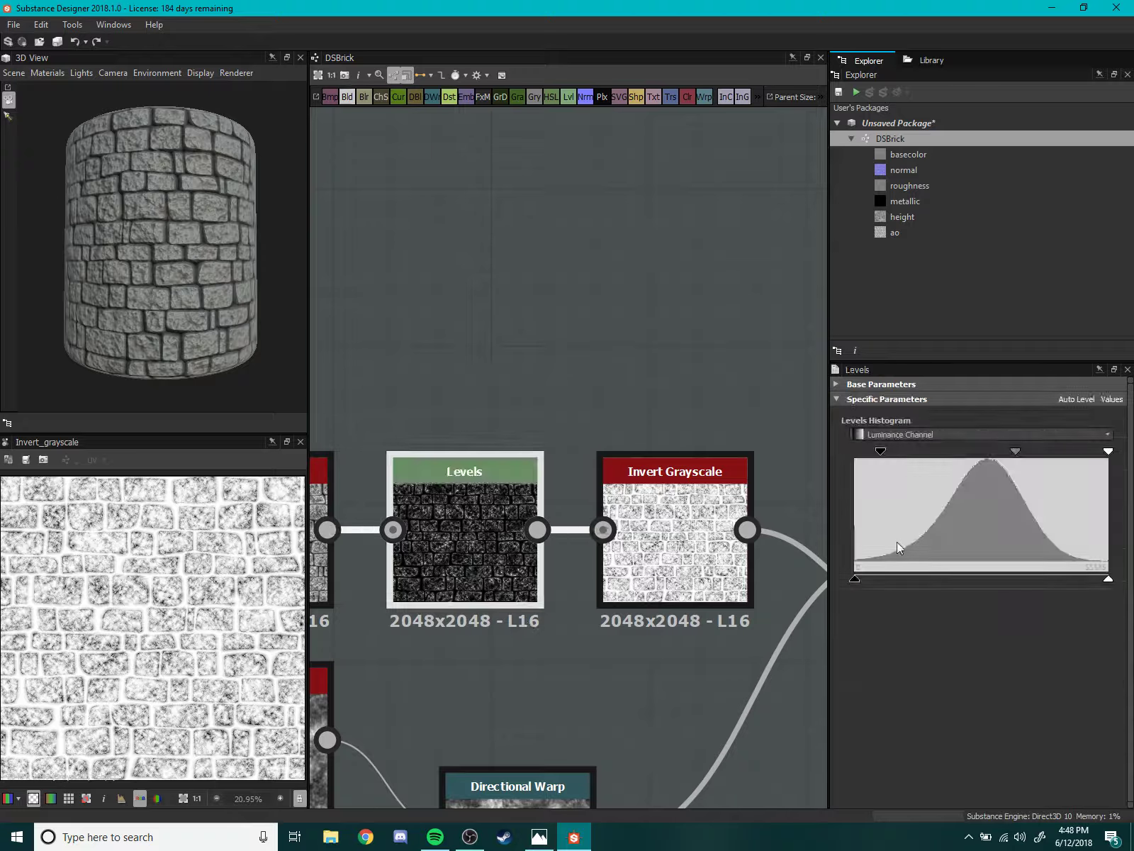
drag(1009, 451, 995, 454)
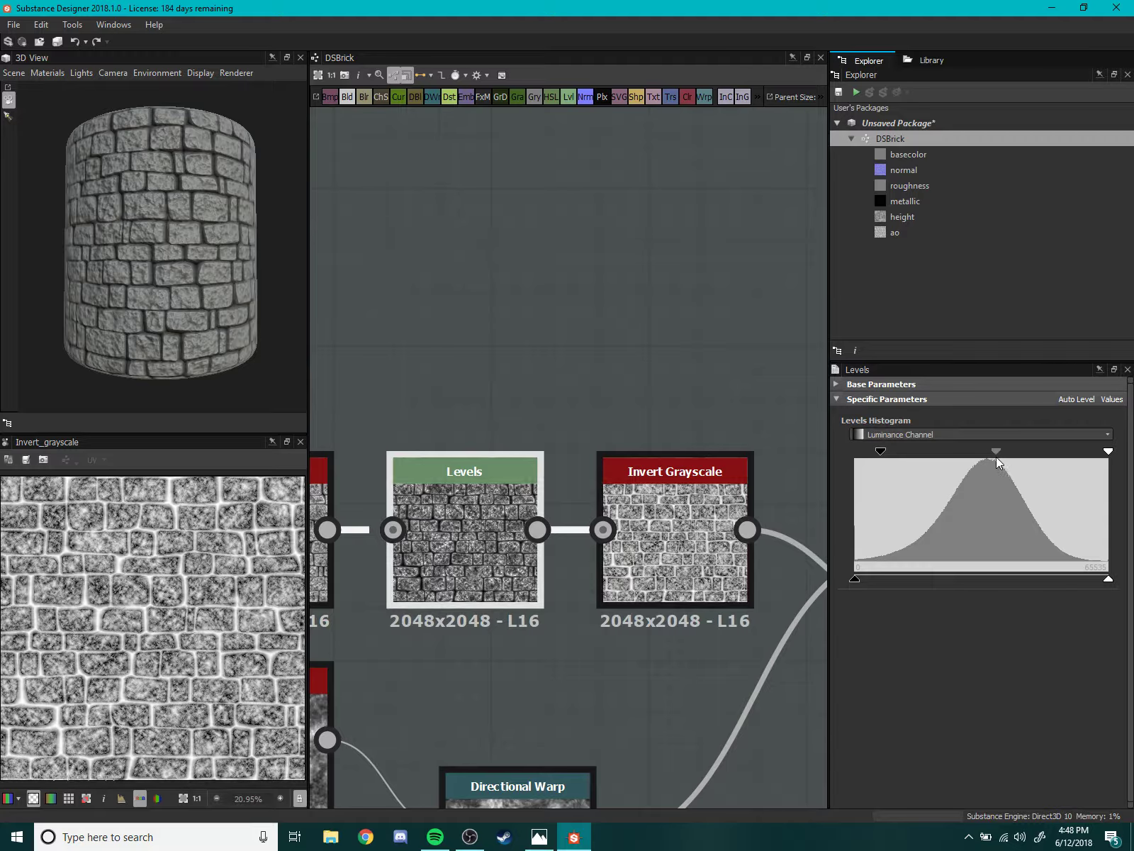
middle_drag(705, 520, 483, 480)
scroll(483, 480, down, 2)
double_click(714, 561)
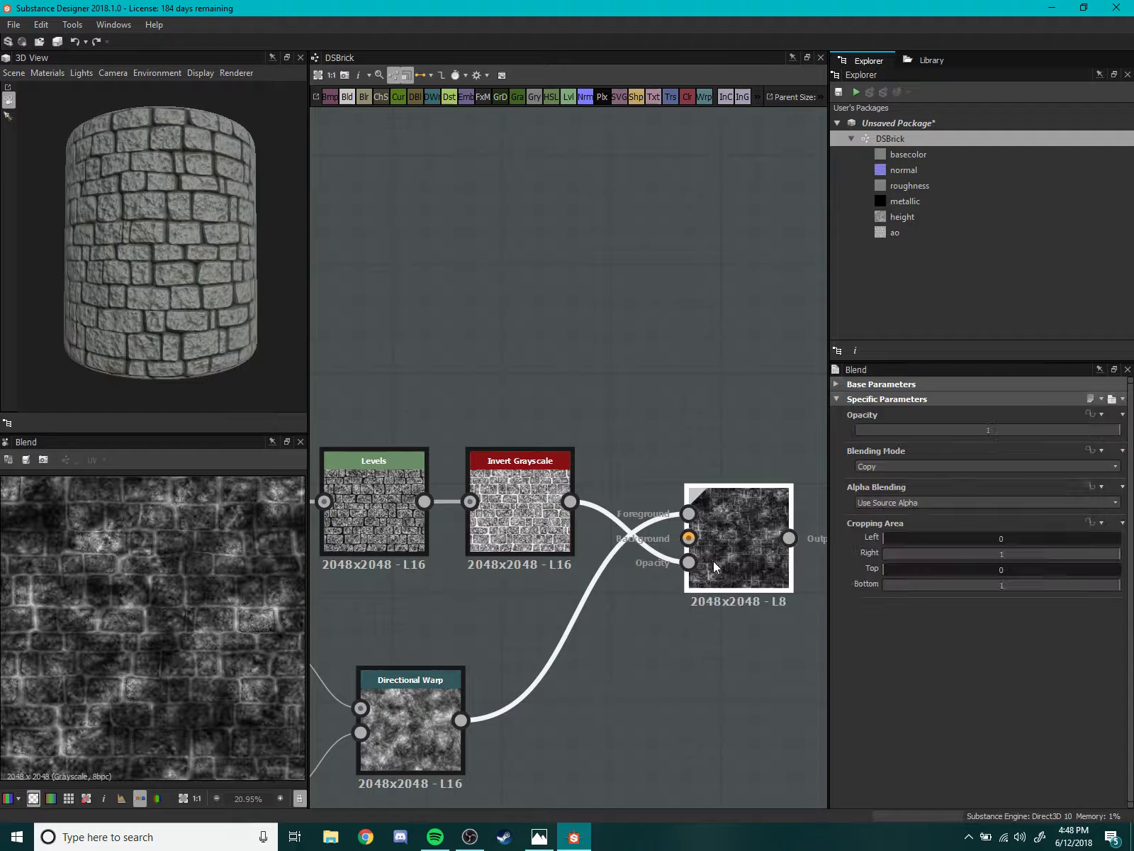
scroll(170, 608, up, 1)
scroll(124, 626, up, 2)
scroll(131, 655, up, 1)
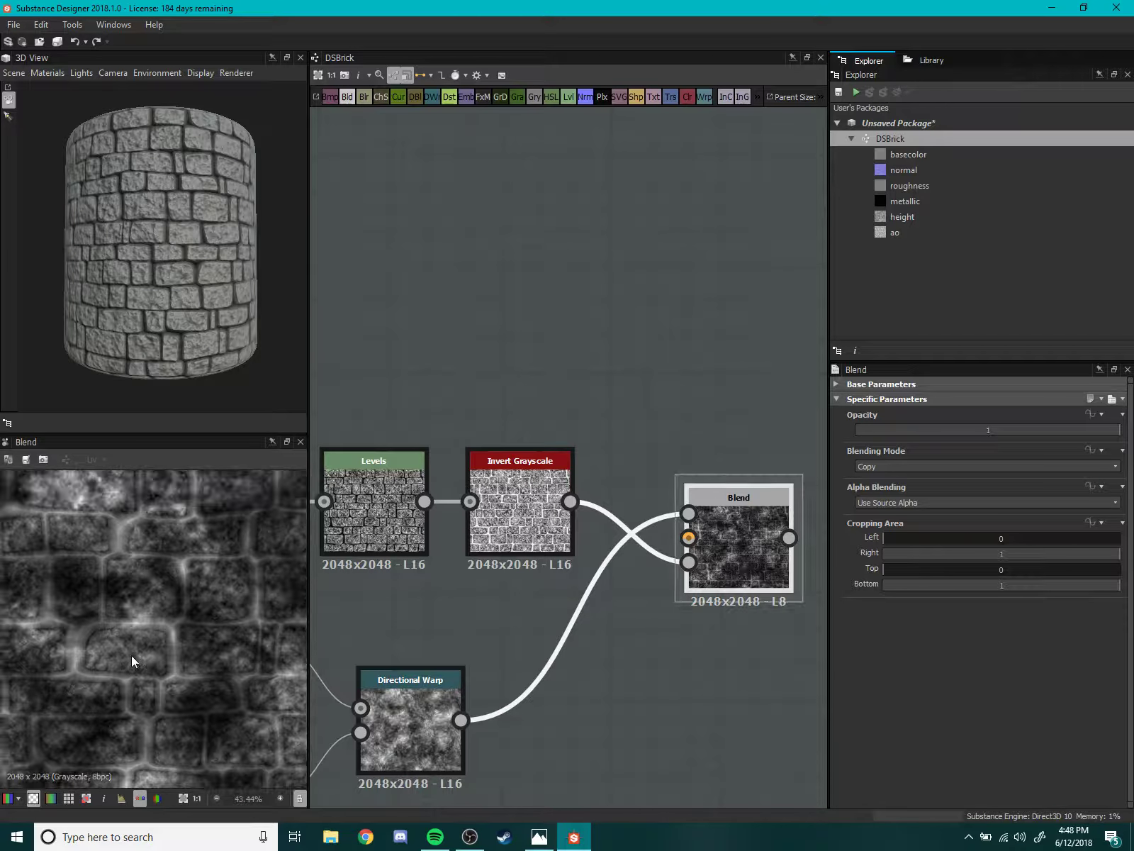